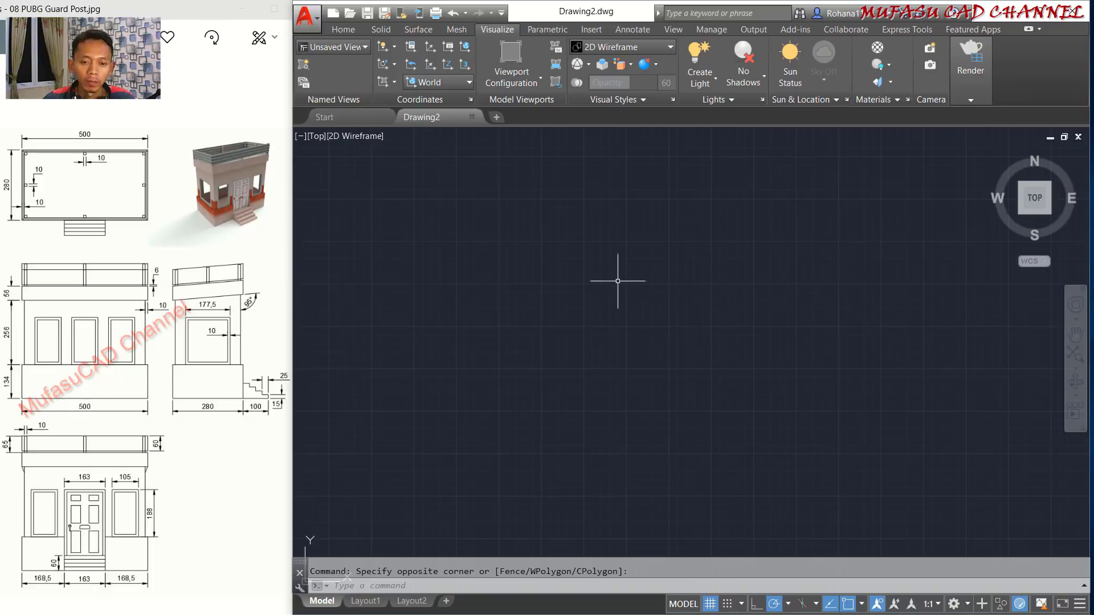
Switch the model viewport to the Left view.
left_click(593, 277)
left_click(565, 294)
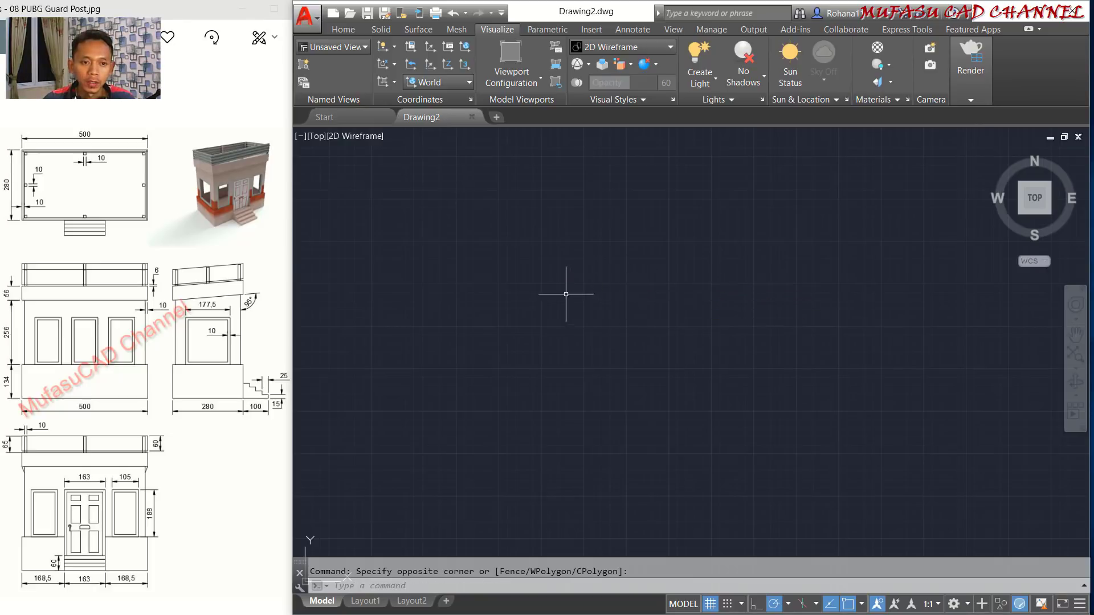
left_click(319, 139)
left_click(342, 195)
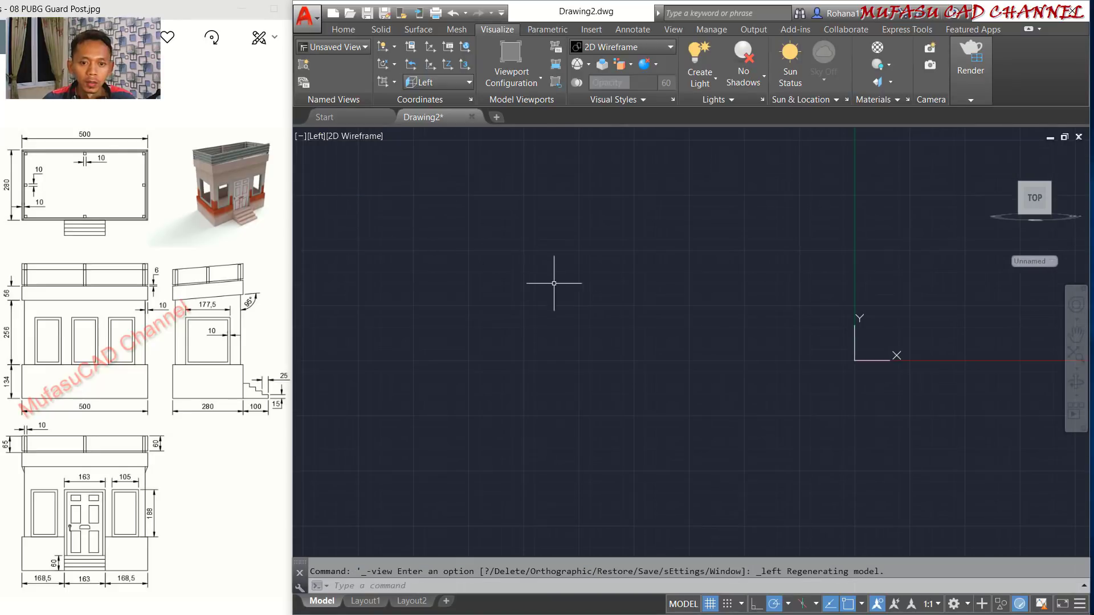
Draw a rectangle 280 long and 134 wide for the side profile of the building's base.
middle_click_drag(851, 285, 364, 380)
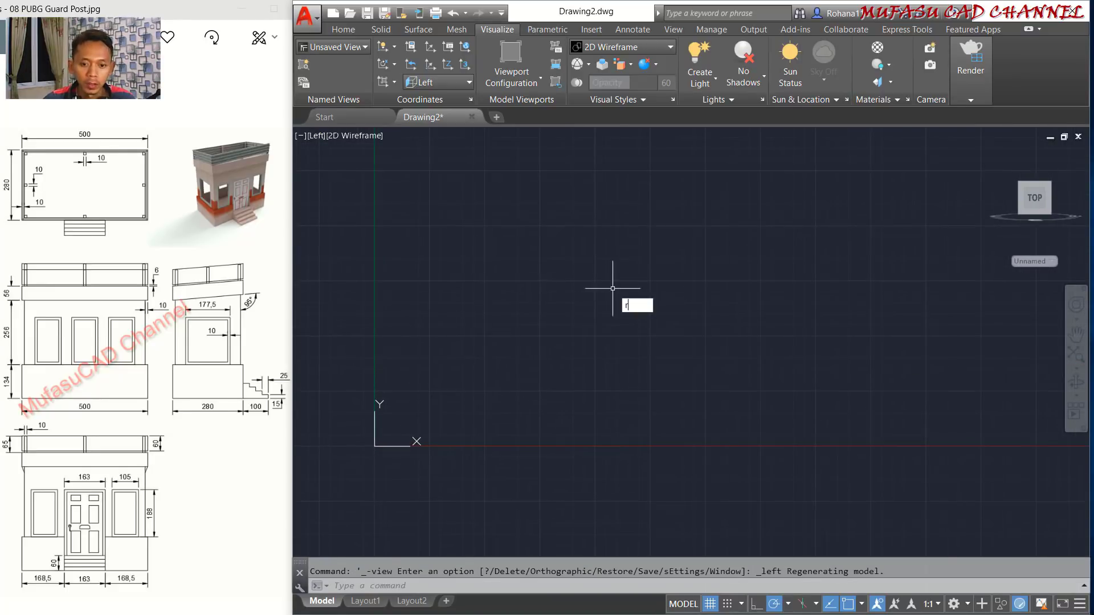
key("Return")
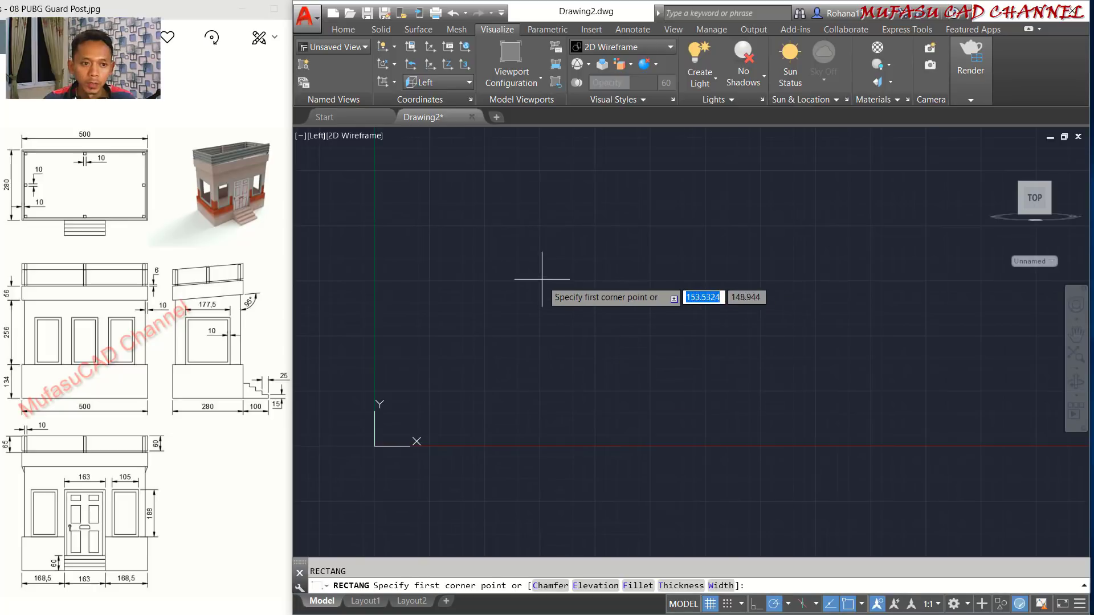
left_click(539, 277)
type("d")
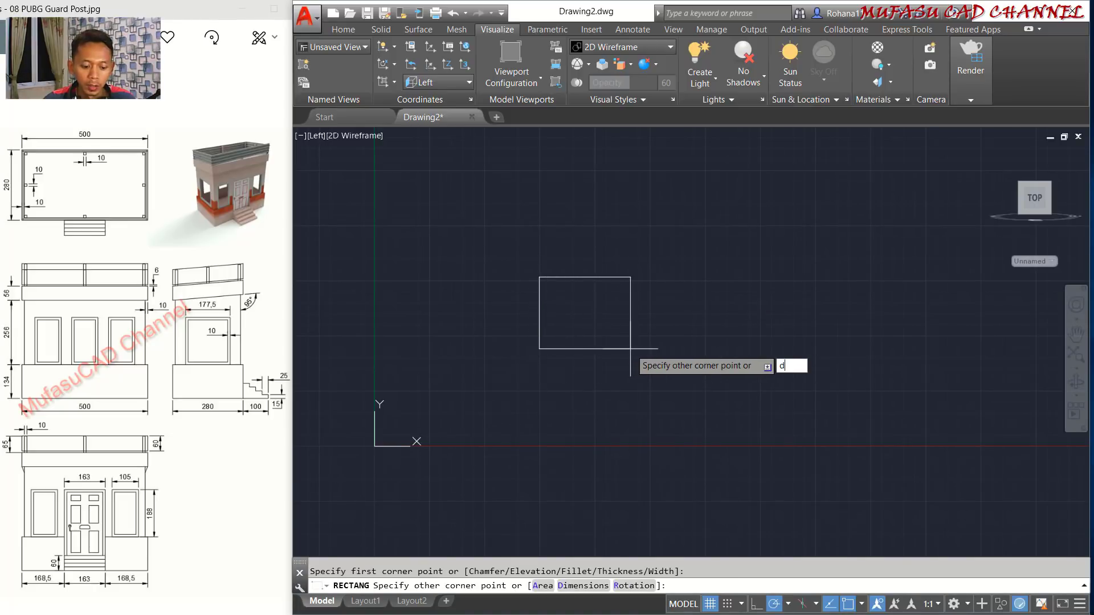
key("Return")
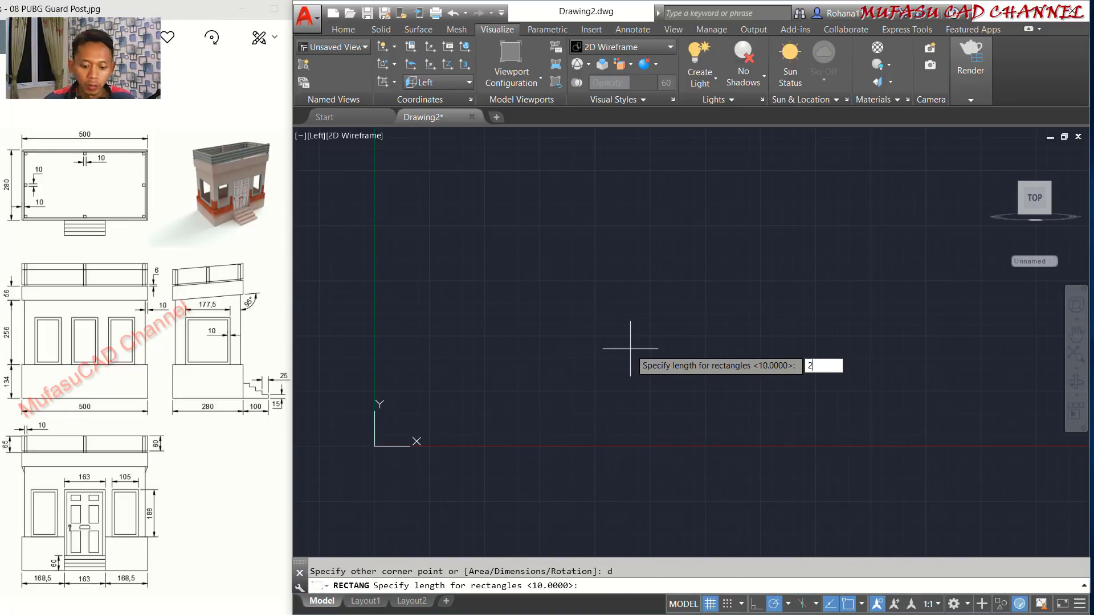
type("280")
key("Return")
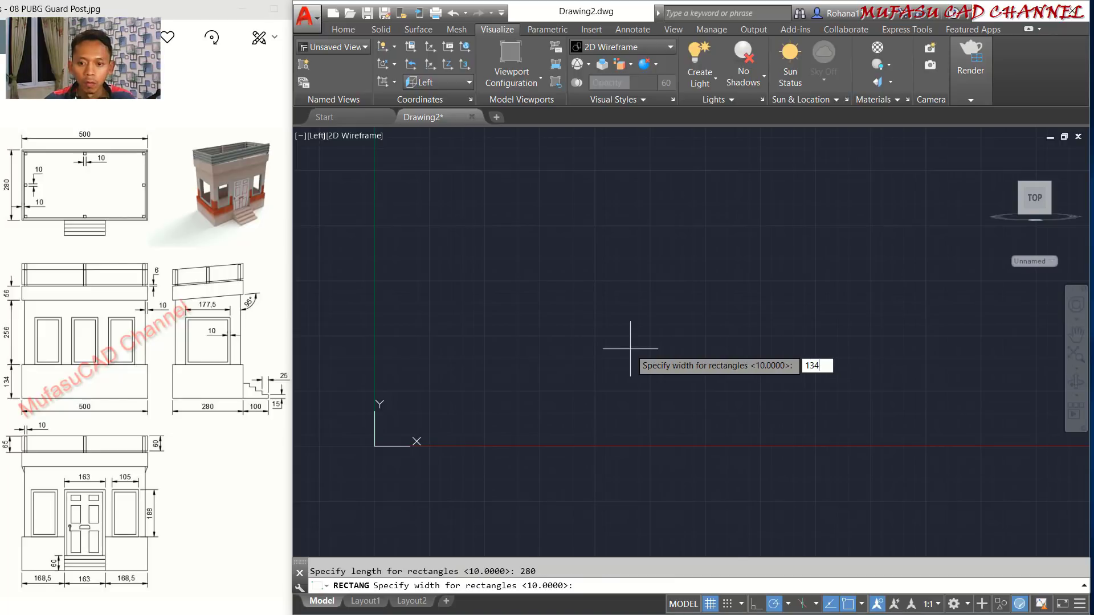
type("134")
key("Return")
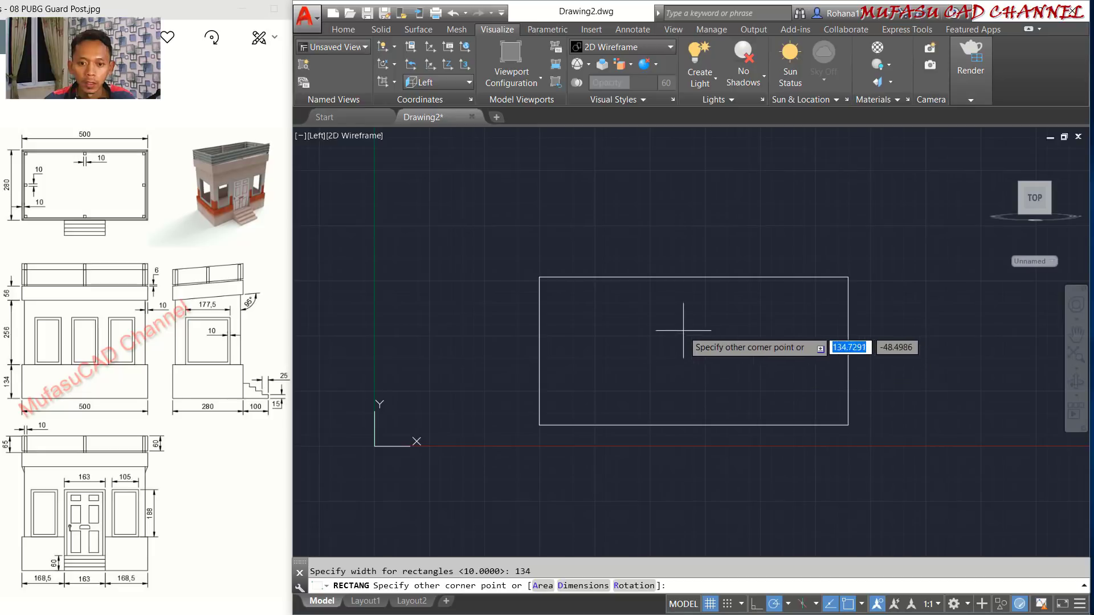
left_click(669, 349)
Draw a 256 line straight up from the base rectangle's upper-left corner, continuing horizontally to the right for about 386.
middle_click_drag(701, 239, 655, 335)
scroll(671, 319, "down", 2)
type("l")
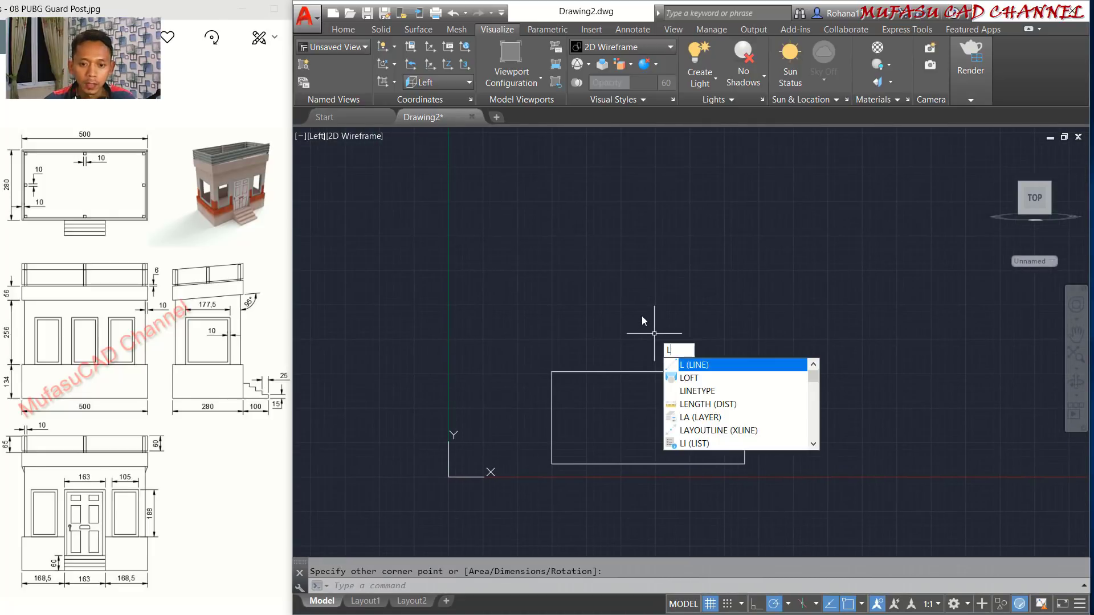
key("Return")
left_click(552, 372)
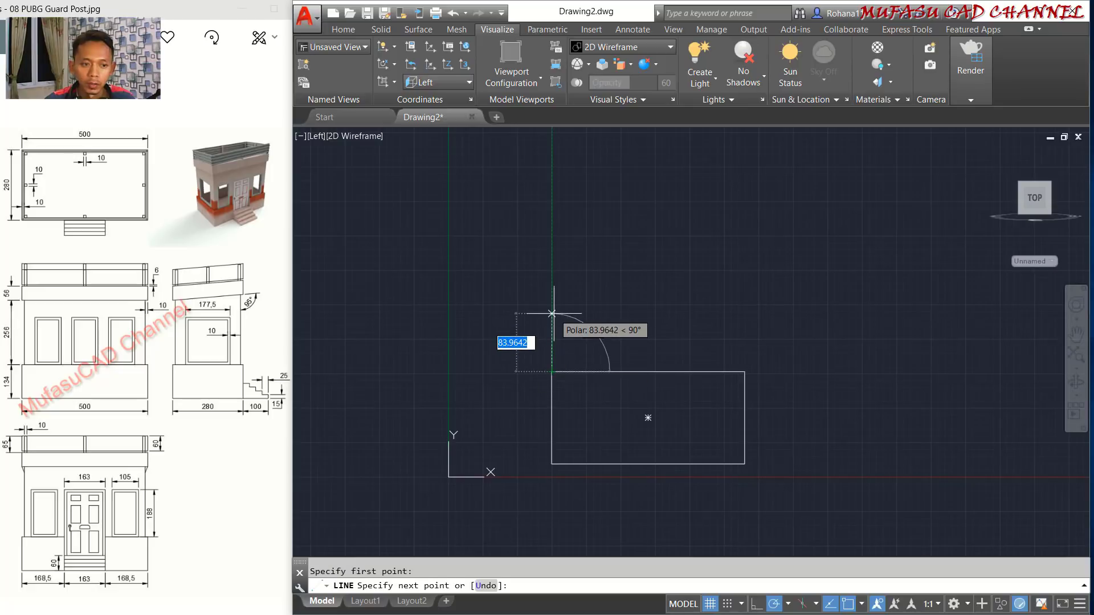
type("256")
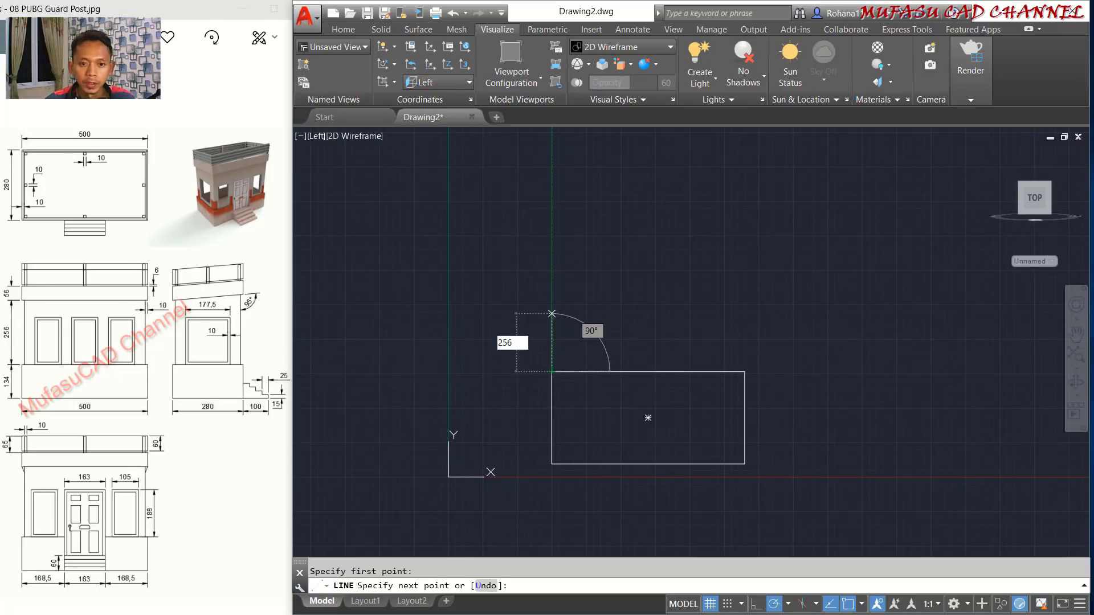
key("Return")
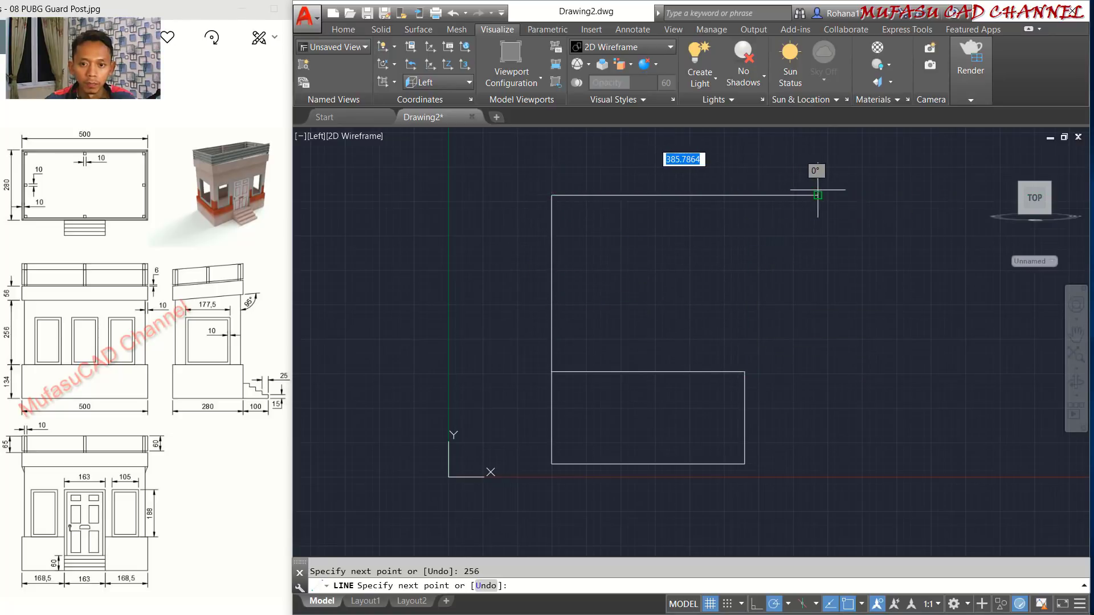
left_click(817, 195)
key("Return")
Rotate the horizontal top line by 5 degrees about its left endpoint to form the roof slope.
middle_click_drag(672, 231, 643, 271)
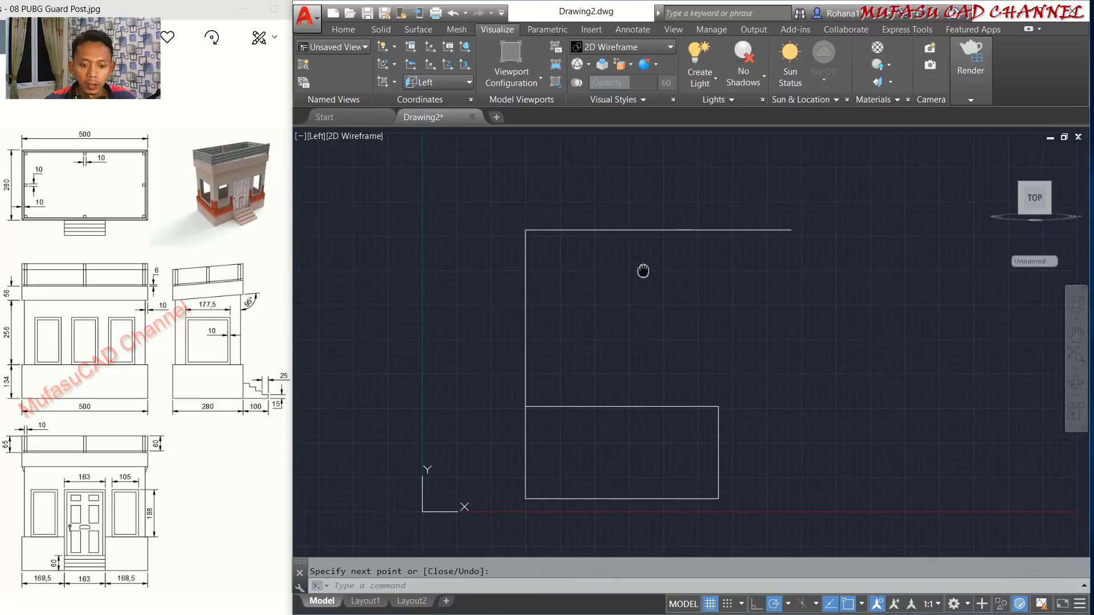
type("ro")
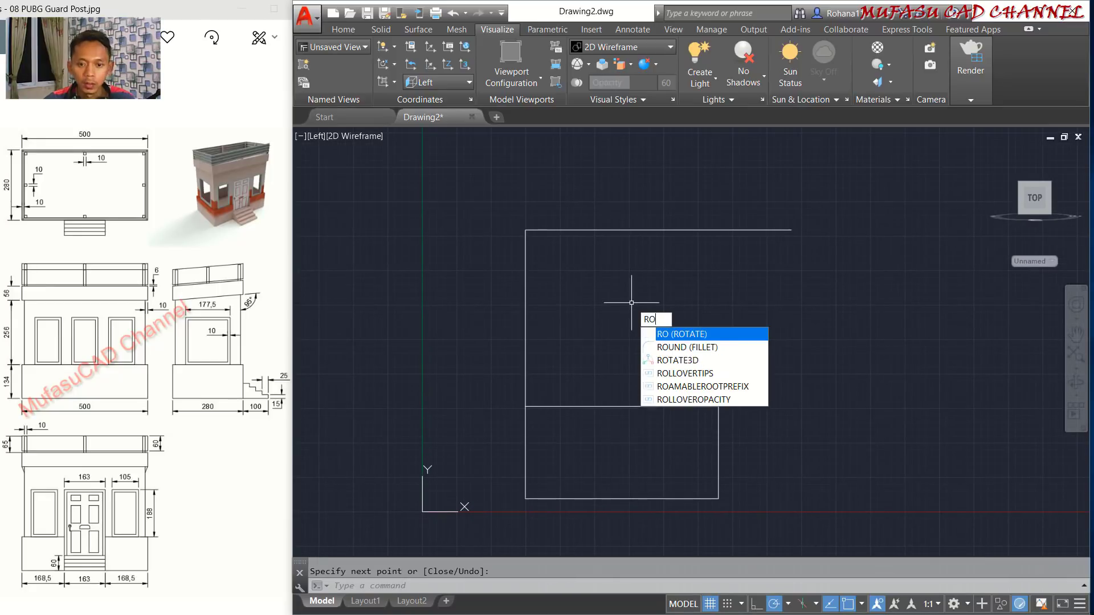
key("Return")
left_click(667, 201)
left_click(635, 239)
key("Return")
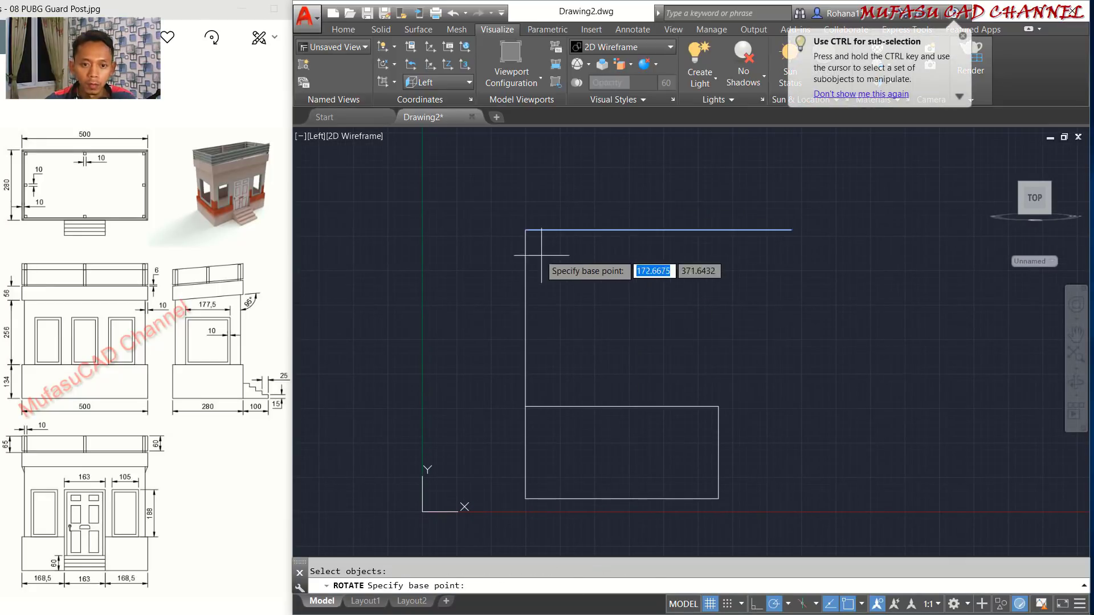
left_click(521, 229)
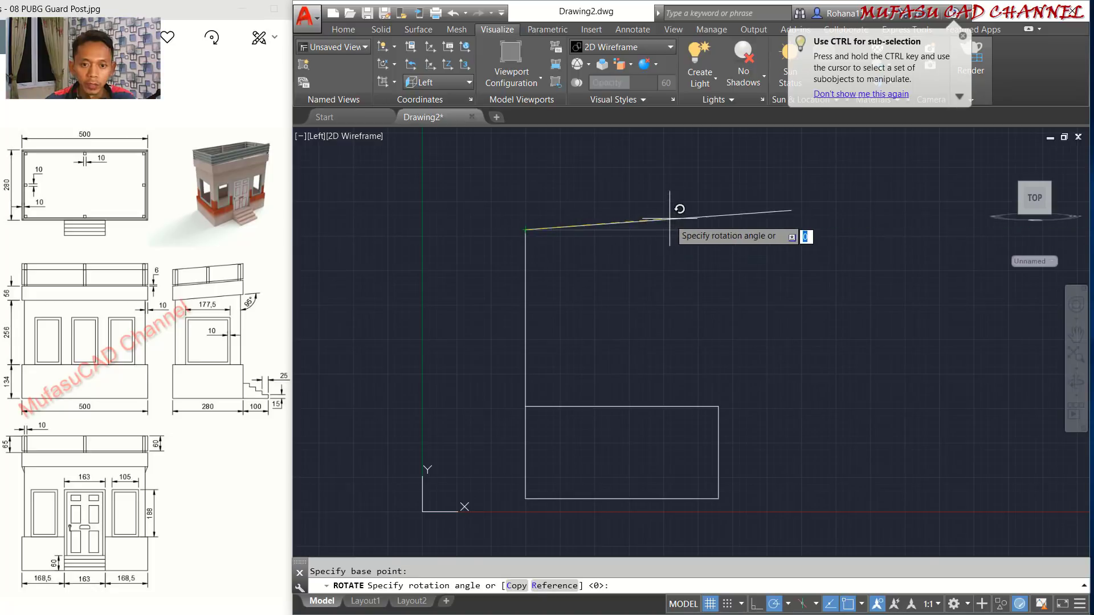
key("Return")
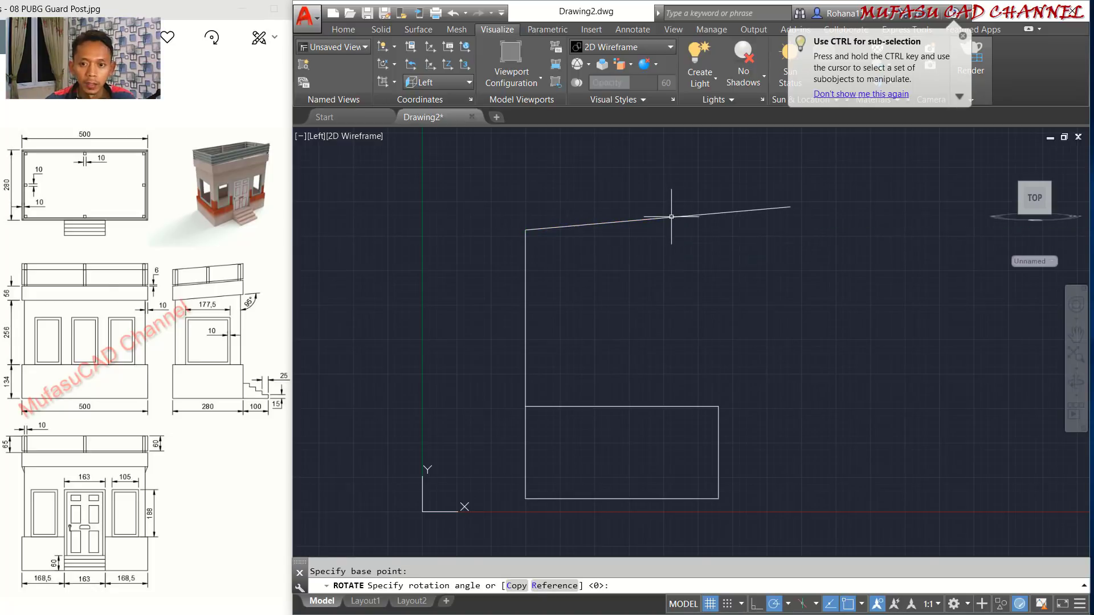
Move the vertical wall line 10 to the right, inward from the base rectangle's left edge.
middle_click_drag(640, 263, 603, 264)
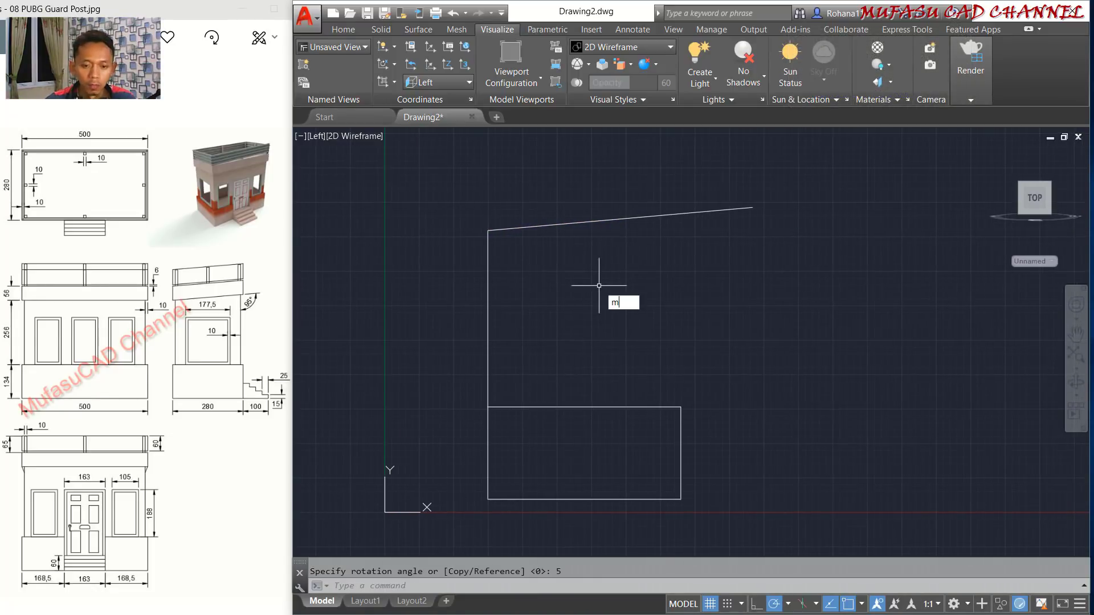
type("m")
key("Return")
left_click(504, 248)
left_click(455, 255)
key("Return")
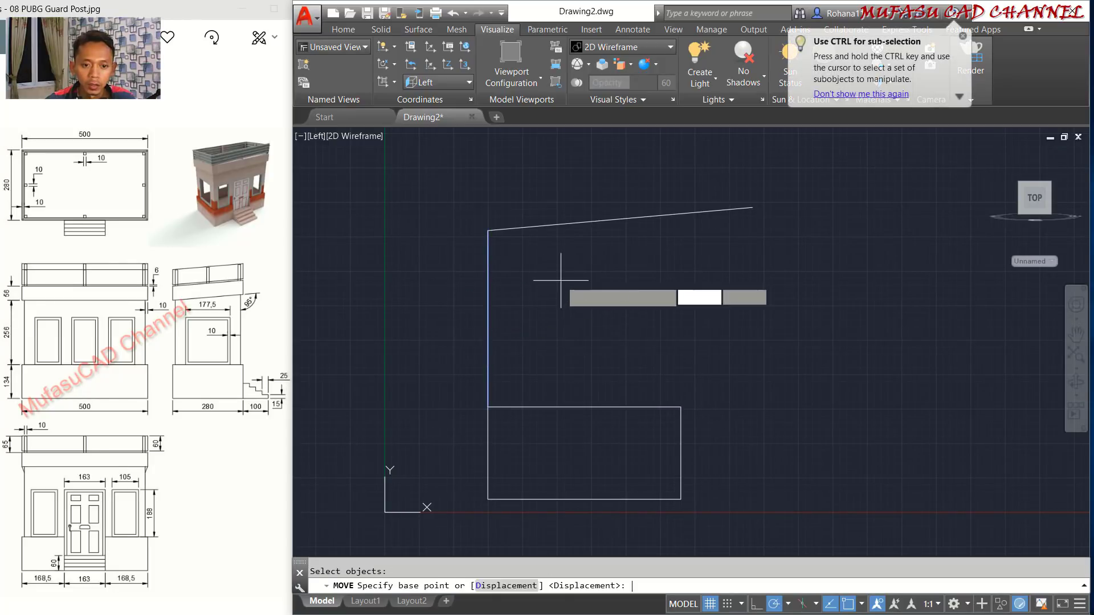
left_click(561, 281)
type("10")
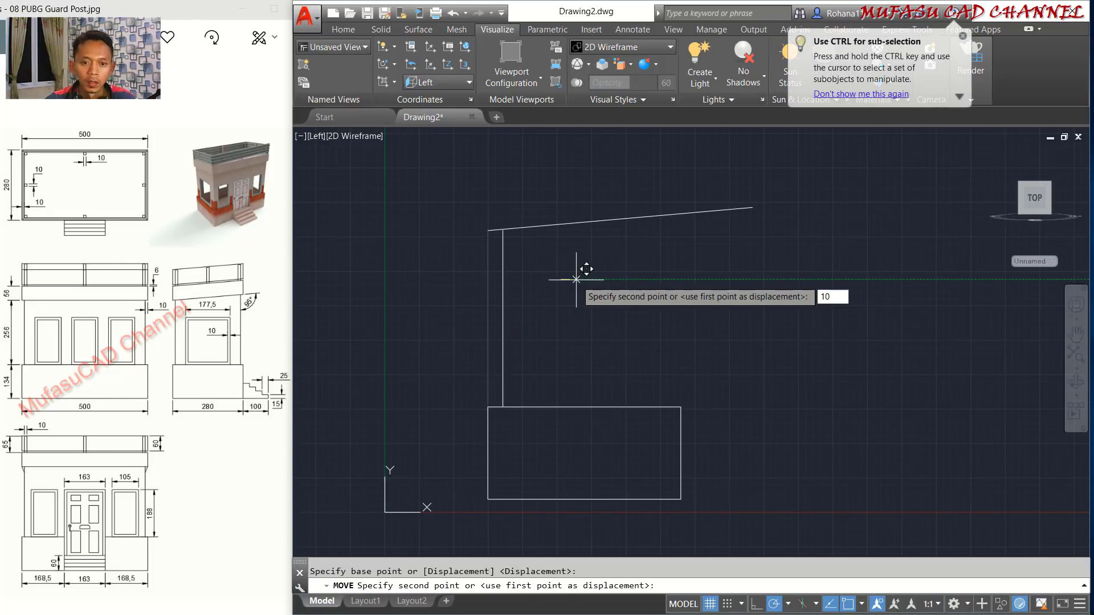
key("Return")
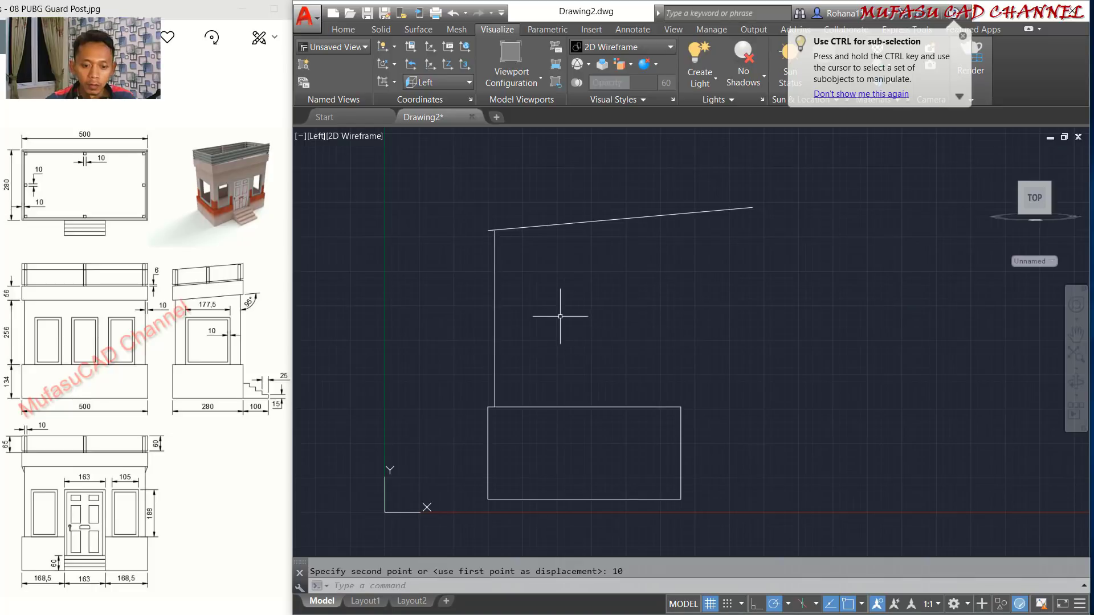
Mirror the vertical wall line about the base rectangle's vertical centreline, keeping the original.
type("mi")
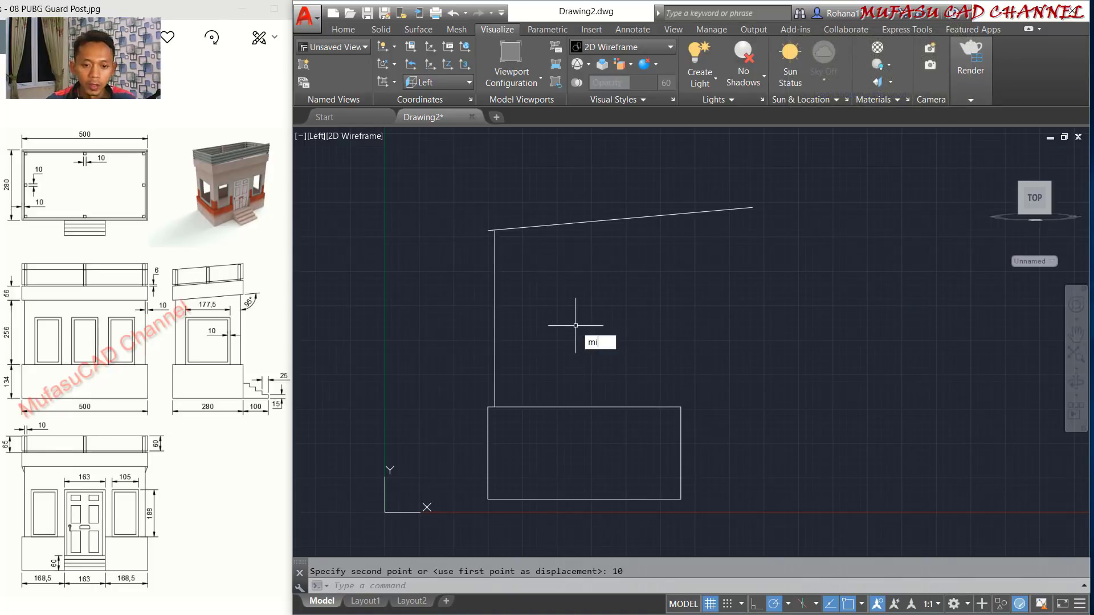
key("Return")
left_click(592, 263)
left_click(456, 346)
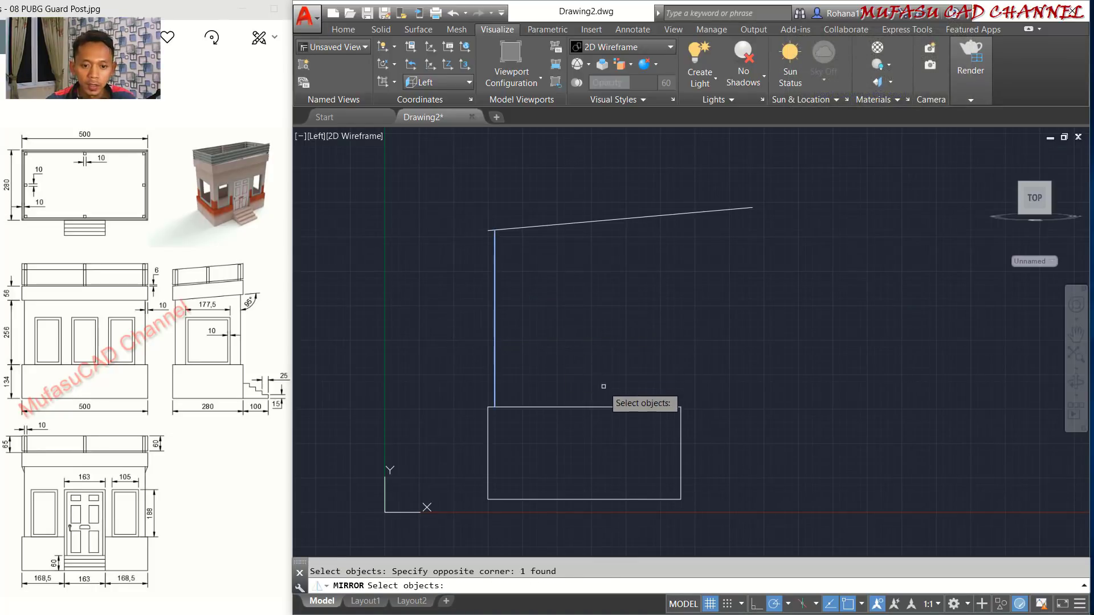
key("Return")
left_click(584, 407)
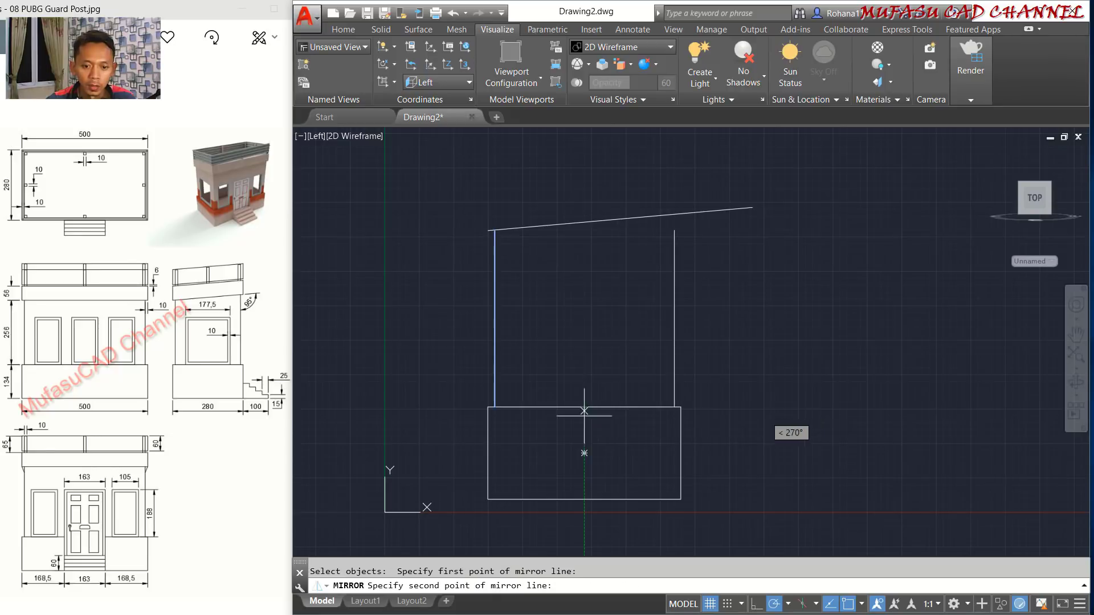
left_click(584, 429)
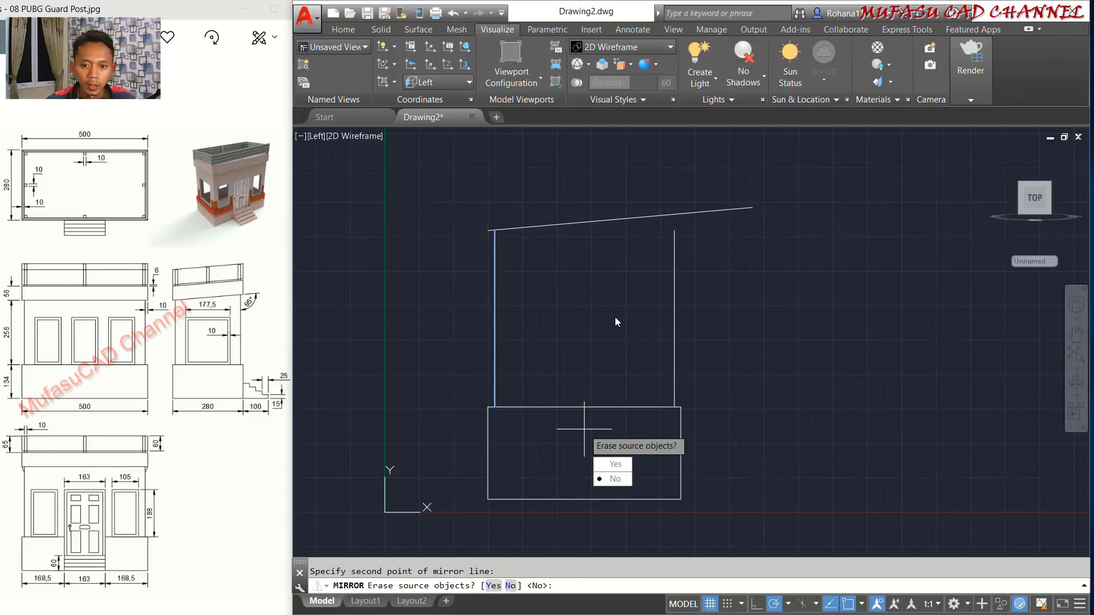
key("Return")
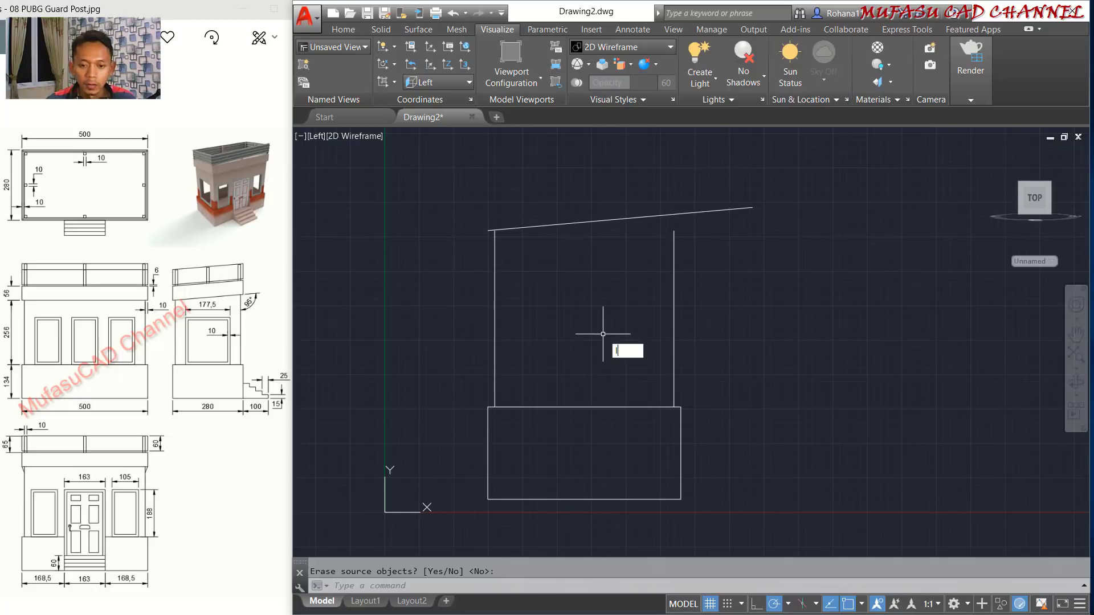
Draw a vertical line from the base rectangle's upper-right corner up past the sloped roof line.
type("l")
key("Return")
left_click(681, 406)
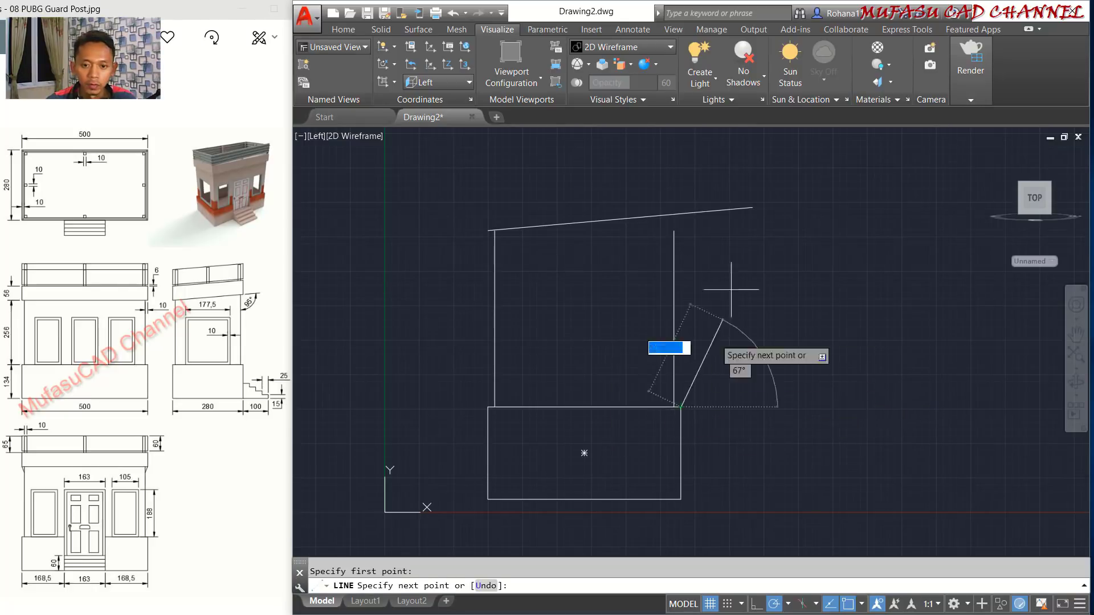
left_click(681, 167)
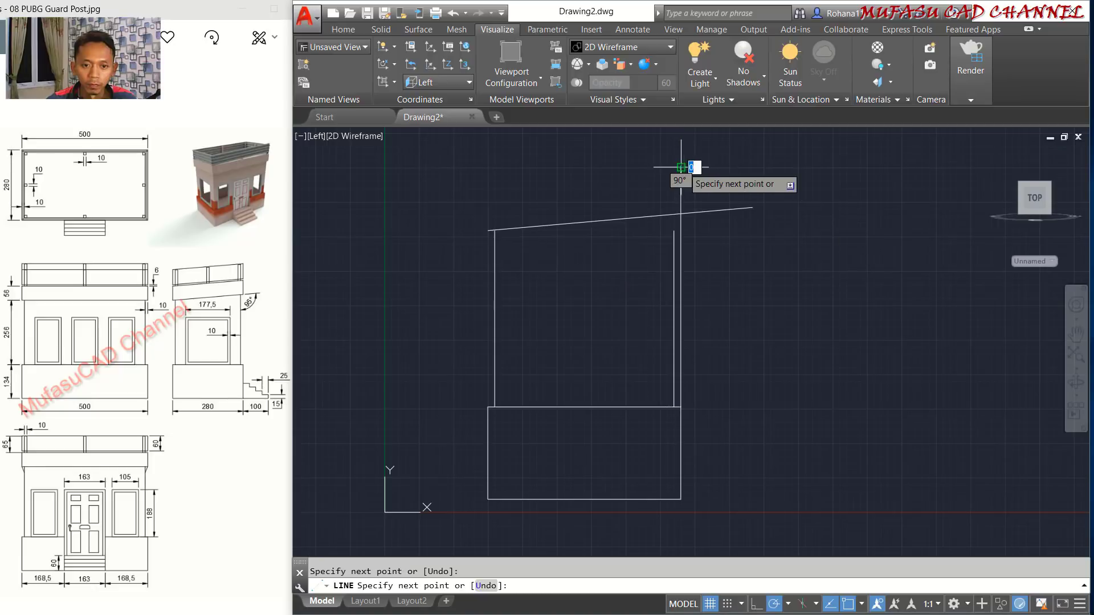
key("Return")
Extend the mirrored right wall line up to the sloped roof line using the Trim command.
scroll(627, 245, "up", 4)
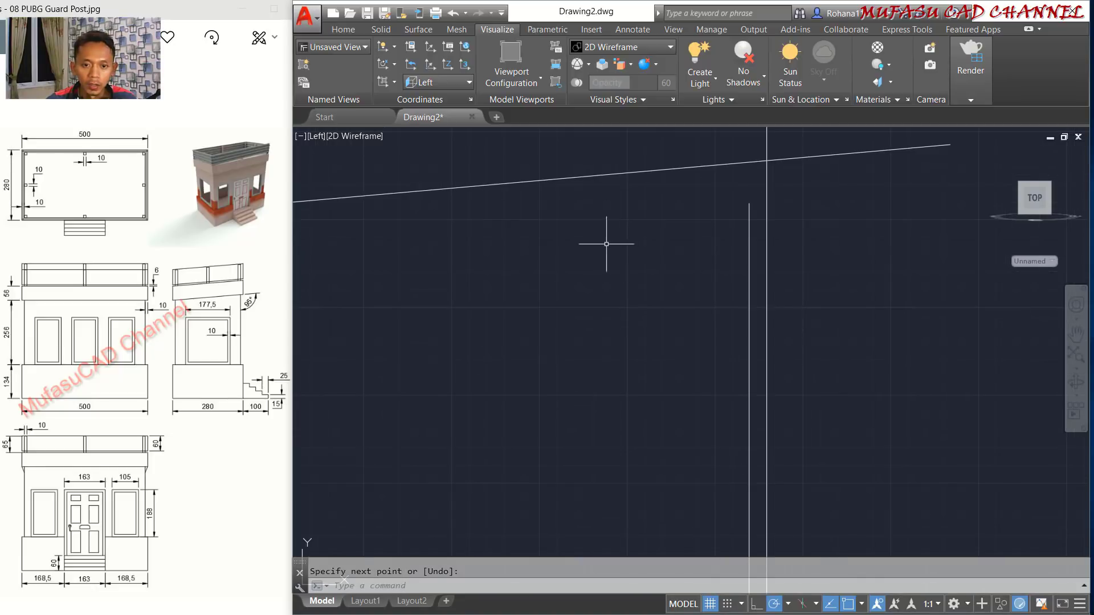
scroll(719, 257, "down", 3)
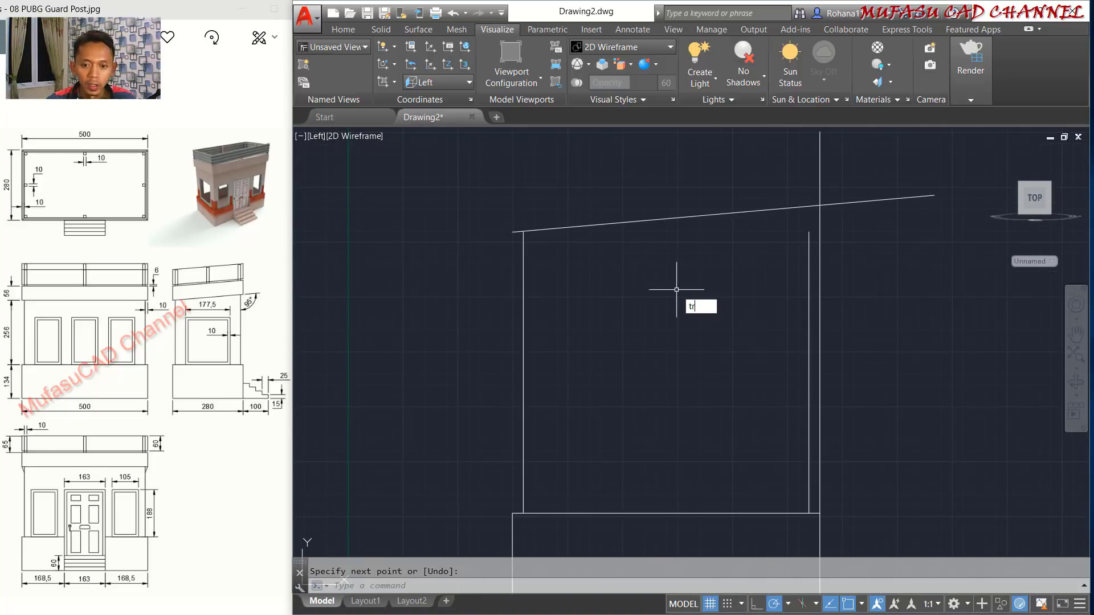
type("tr")
key("Return")
key("Return")
scroll(549, 241, "up", 4)
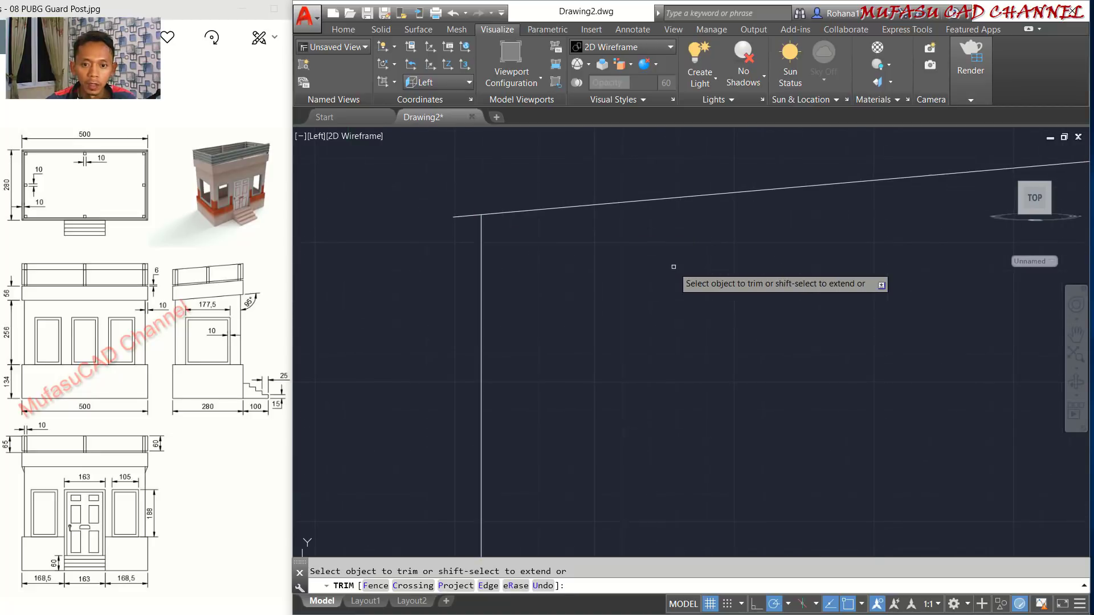
middle_click_drag(774, 274, 467, 286)
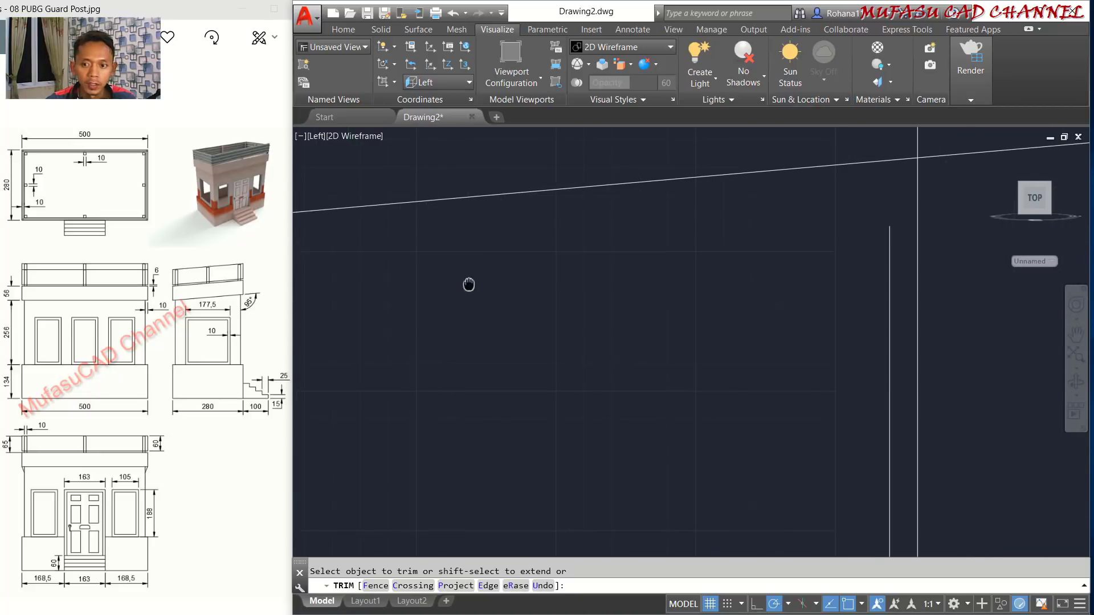
left_click(890, 256, "shift")
Trim the part of the sloped roof line that sticks out beyond the outer right vertical line.
scroll(745, 284, "down", 4)
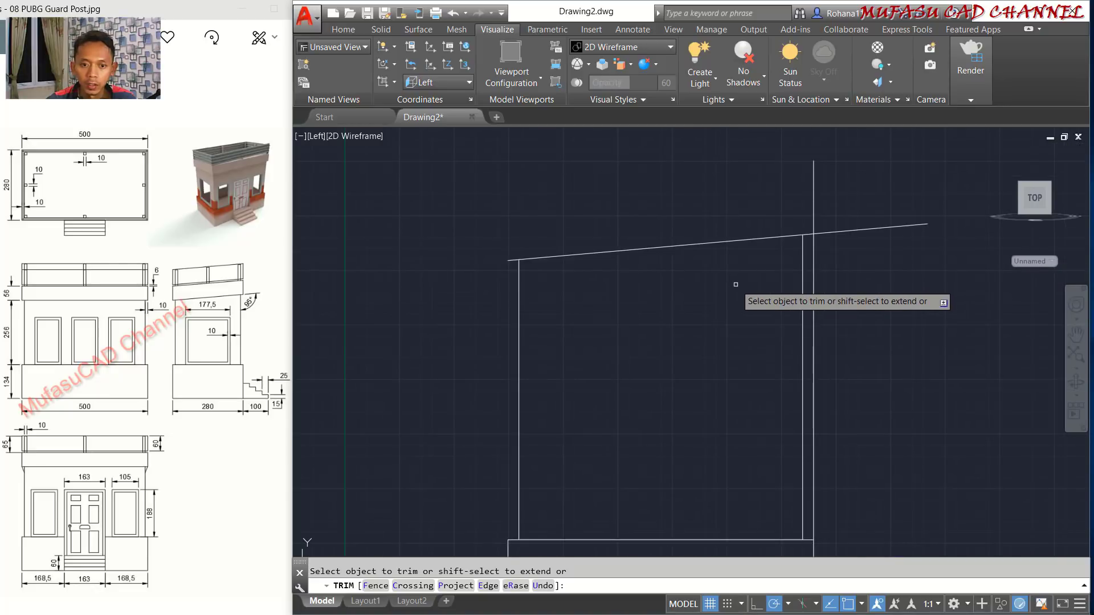
left_click(897, 236)
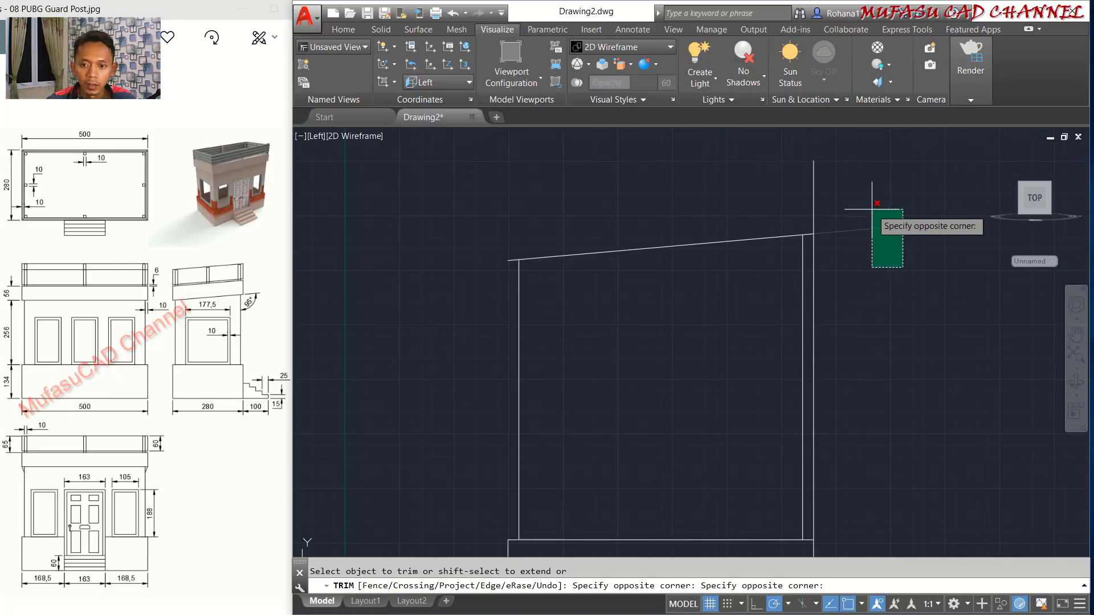
left_click(871, 208)
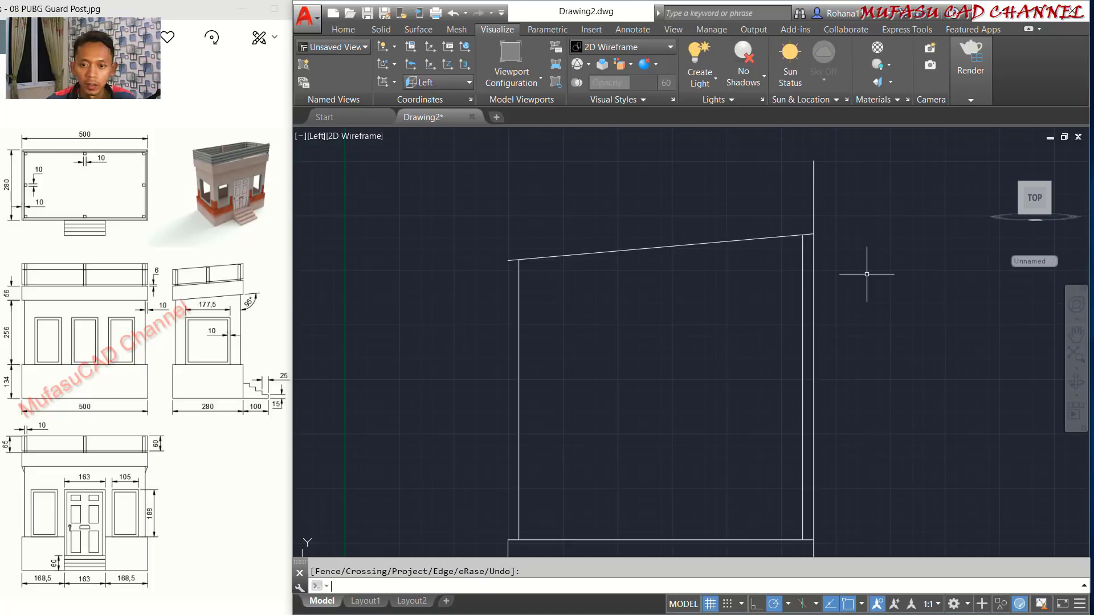
Delete the outer right vertical line that rises past the sloped roof line.
left_click(858, 179)
left_click(802, 182)
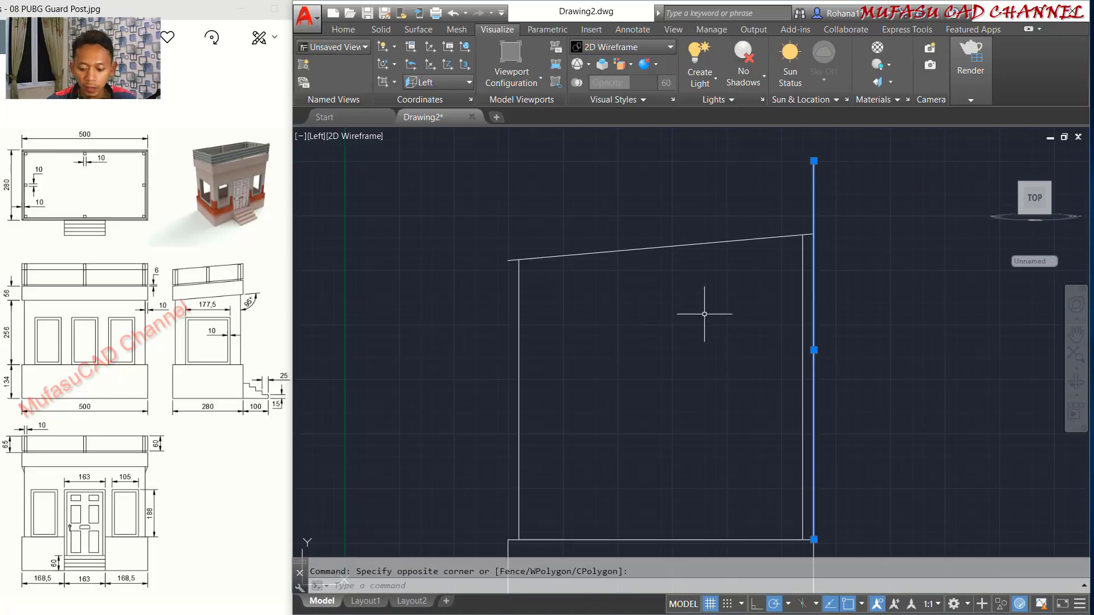
key("Delete")
Copy the sloped roof line 100 units horizontally to the right.
mouse_move(701, 339)
middle_mouse_down()
mouse_move(701, 316)
mouse_move(676, 316)
middle_mouse_up()
type("o")
key("Return")
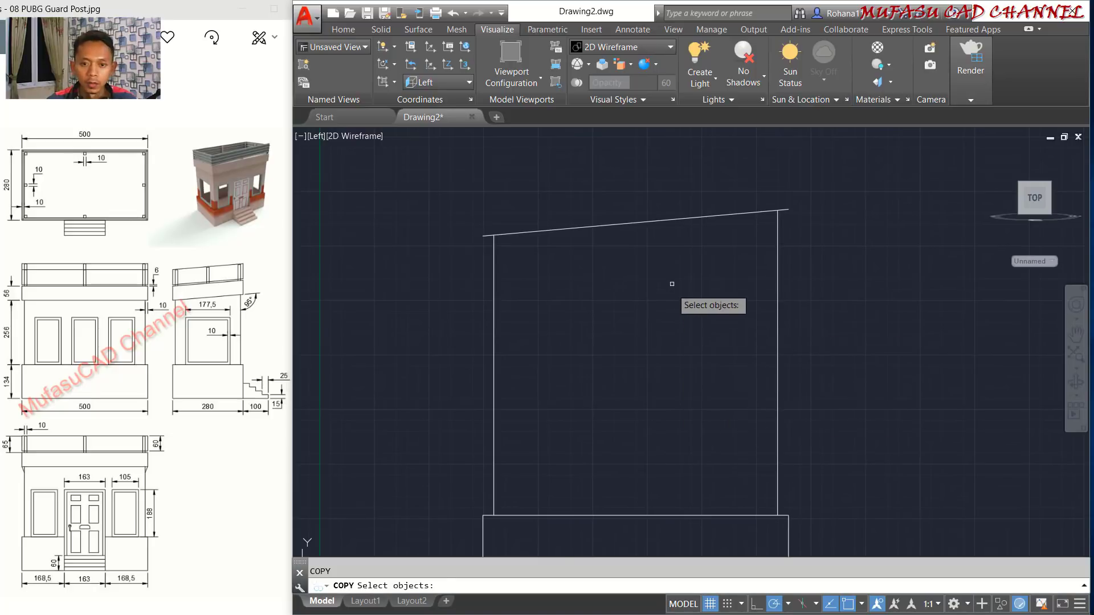
left_click(664, 268)
left_click(621, 205)
key("Return")
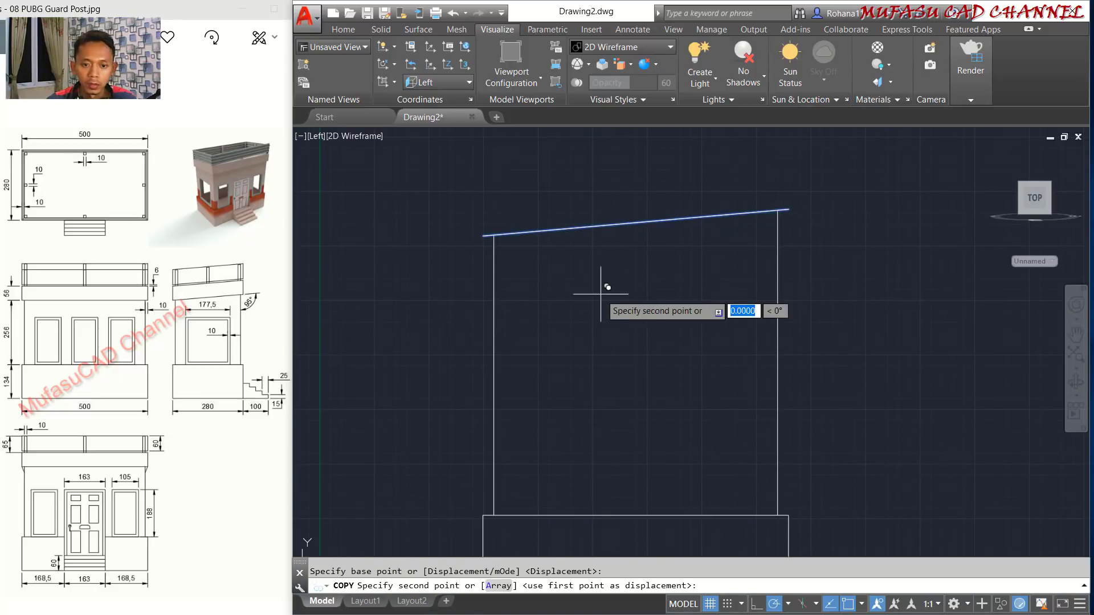
left_click(600, 294)
type("1")
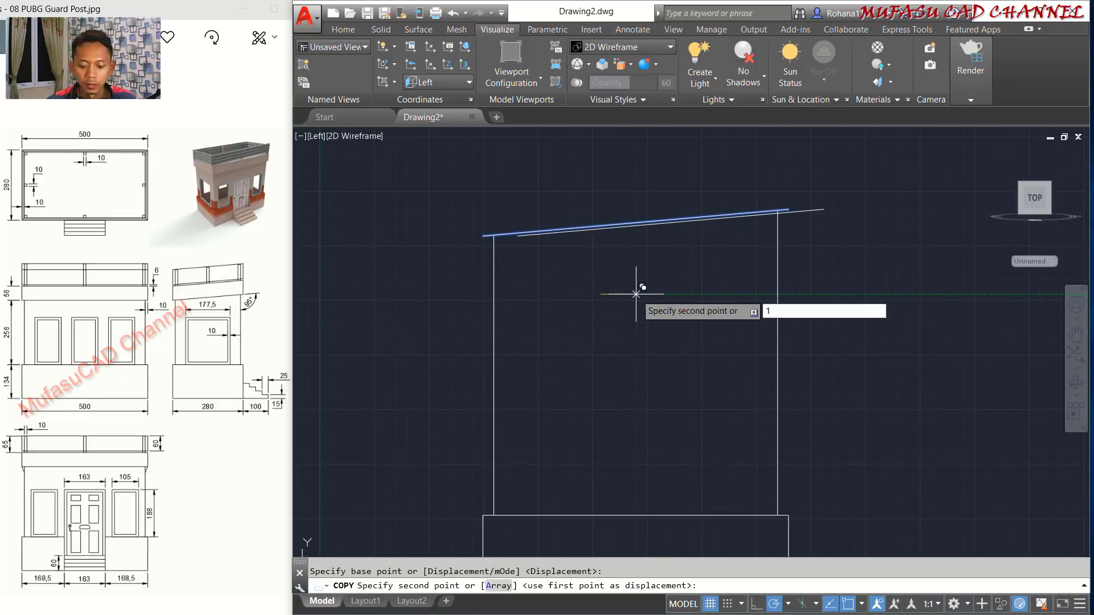
type("00")
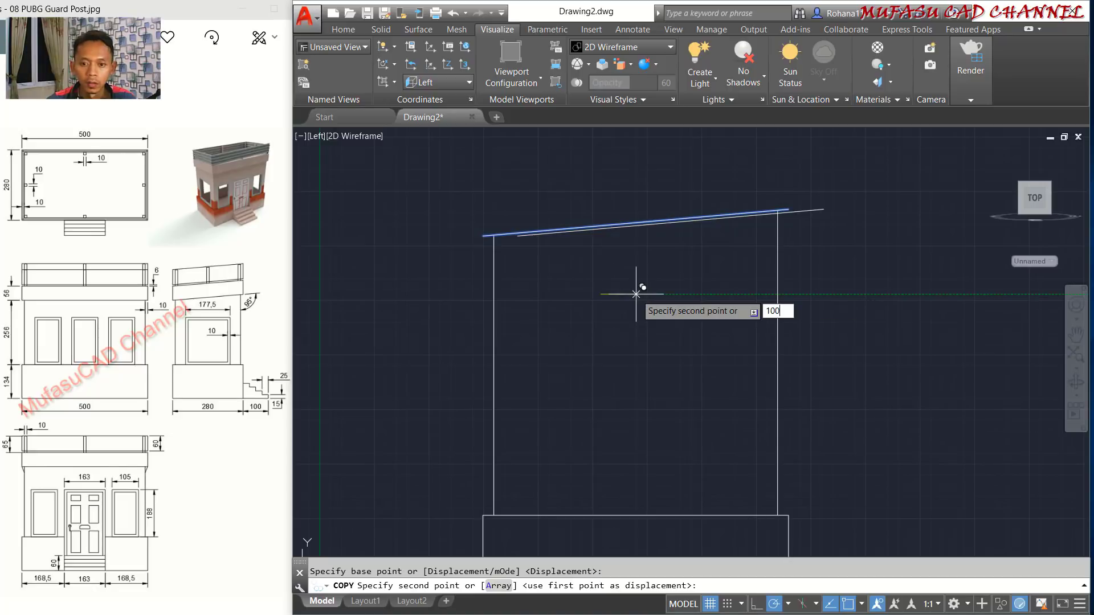
key("Return")
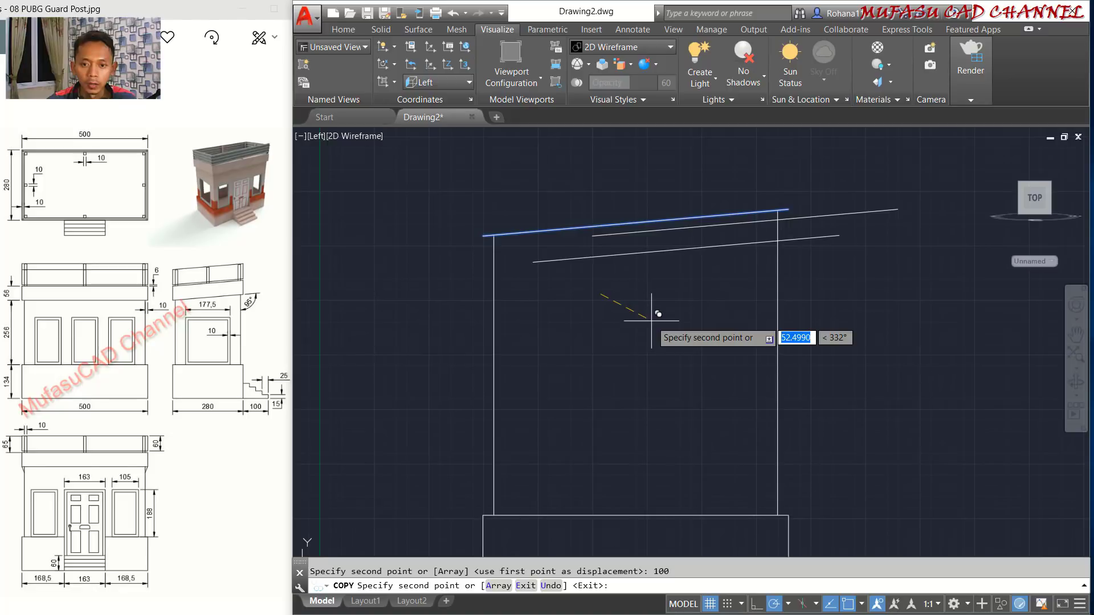
key("Escape")
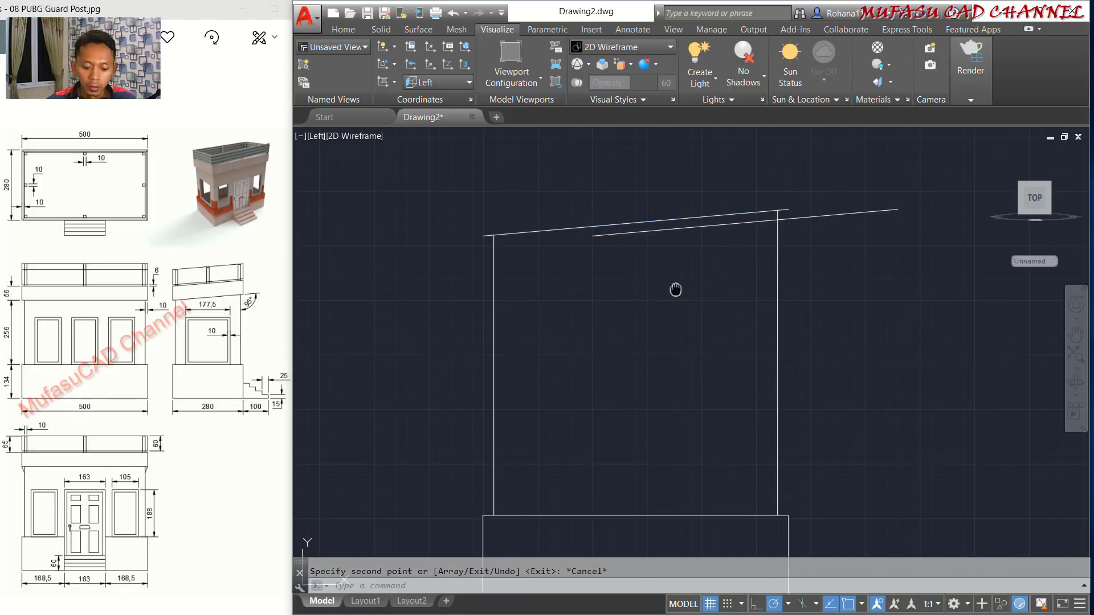
Trim both overhanging ends of the original sloped roof line back to the left and right wall lines.
middle_click_drag(675, 289, 660, 310)
type("tr")
key("Return")
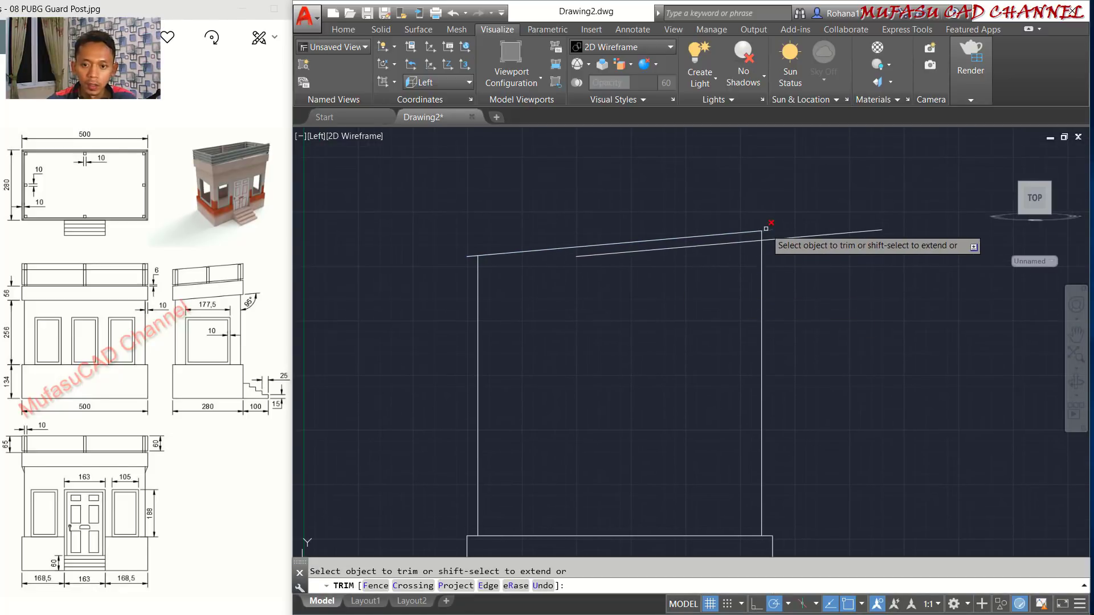
left_click(469, 256)
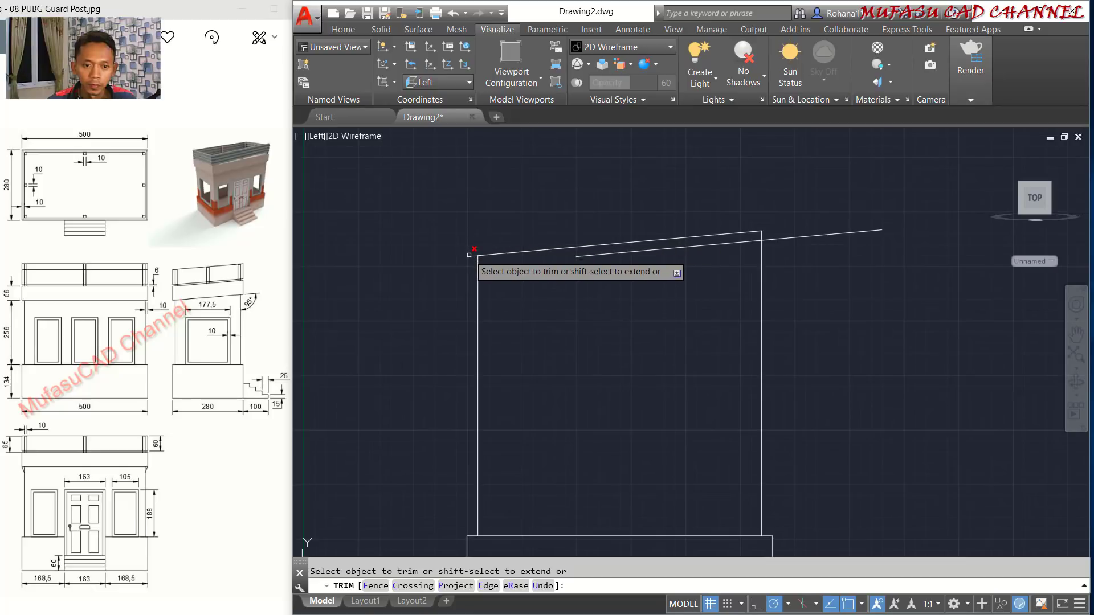
key("Return")
middle_click_drag(619, 360, 604, 308)
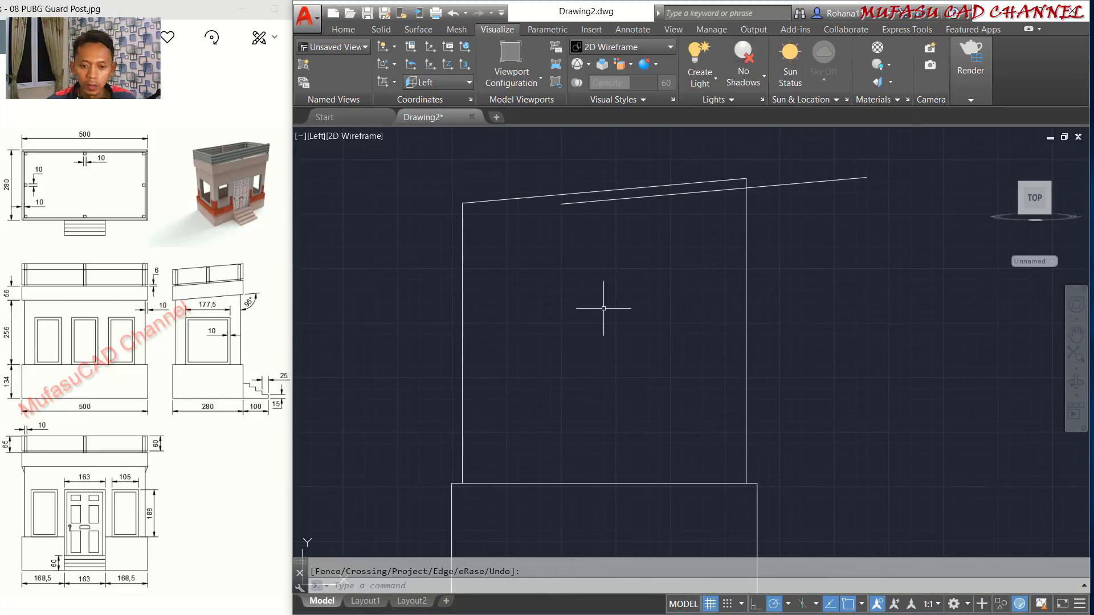
Draw a horizontal line between the lower ends of the two wall lines along the base rectangle's upper edge.
type("l")
key("Return")
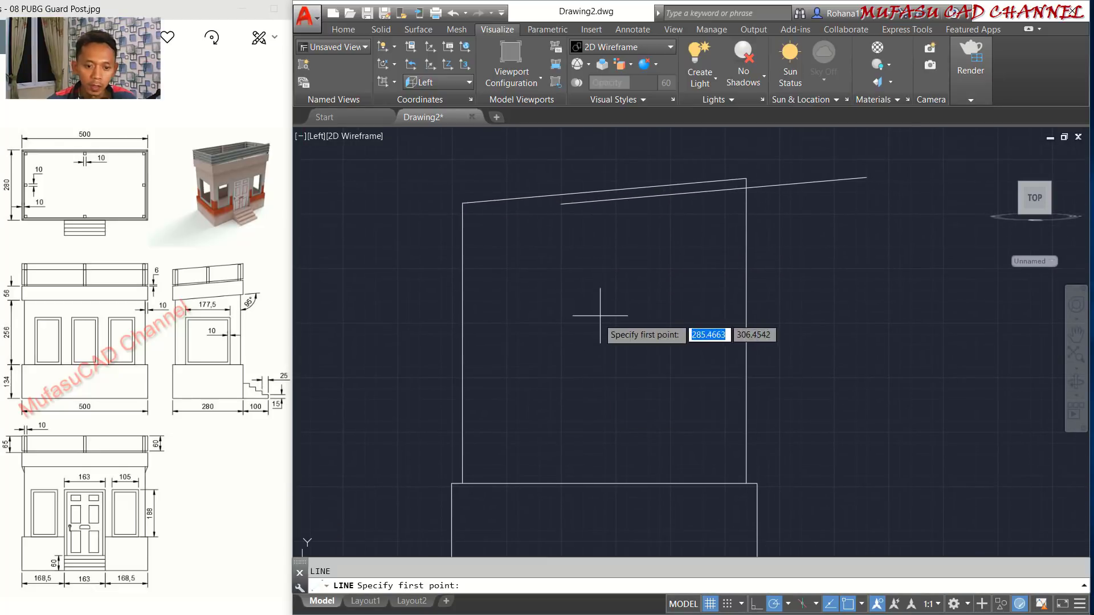
left_click(462, 484)
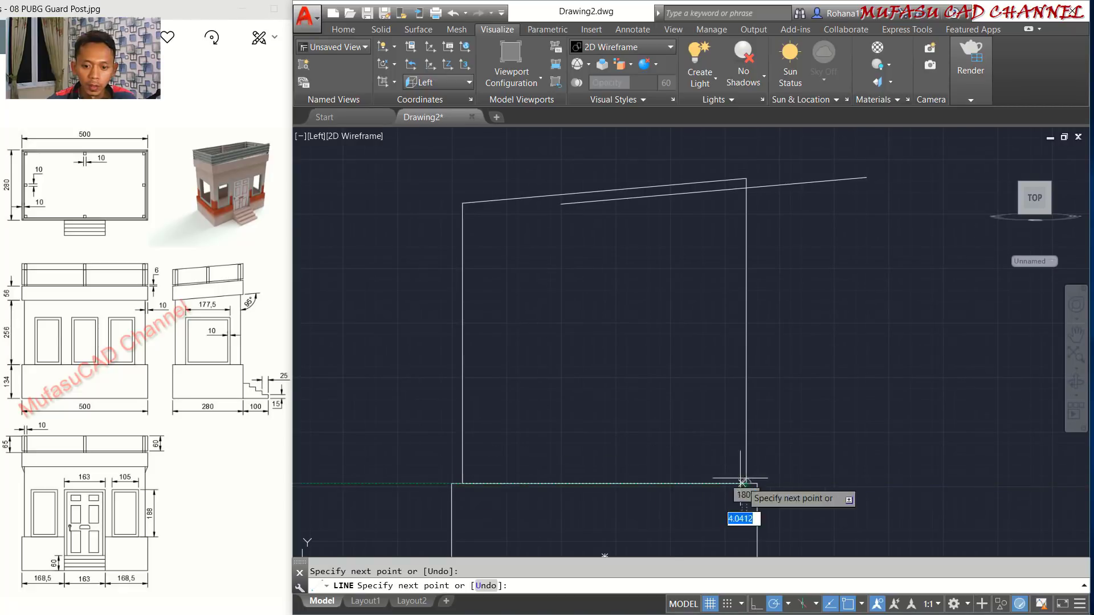
key("Return")
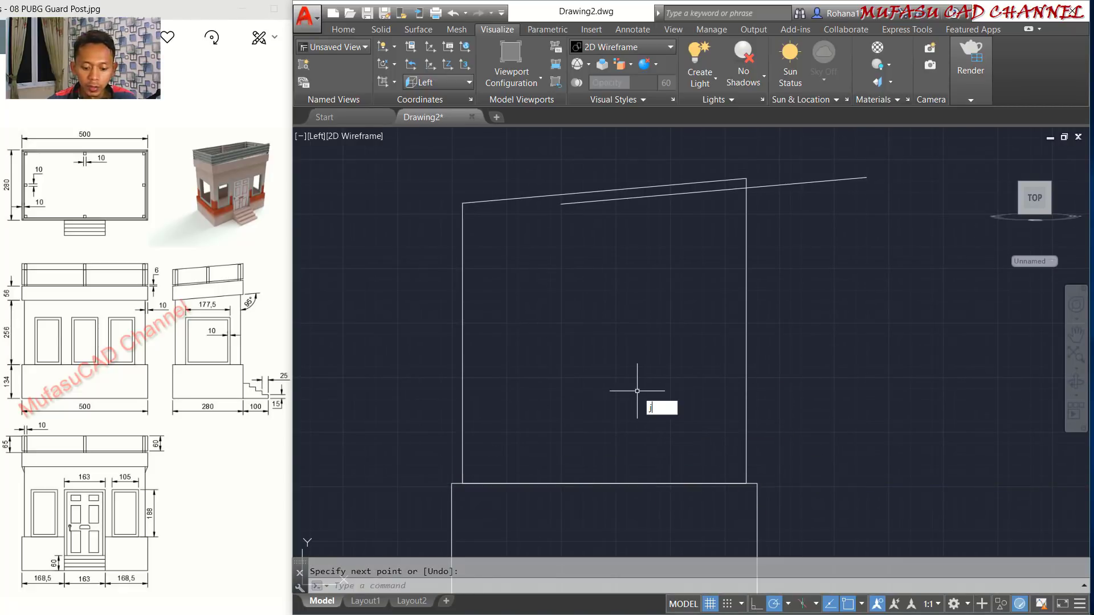
Join the bottom line, both wall lines and the sloped top line into a single closed wall outline.
key("Return")
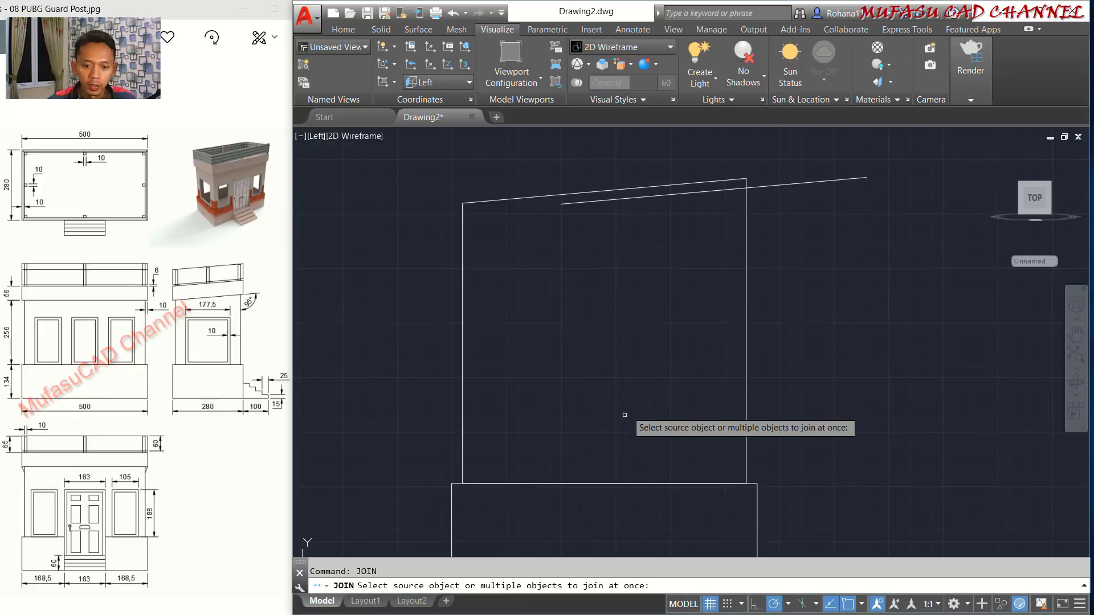
left_click(625, 484)
left_click(748, 374)
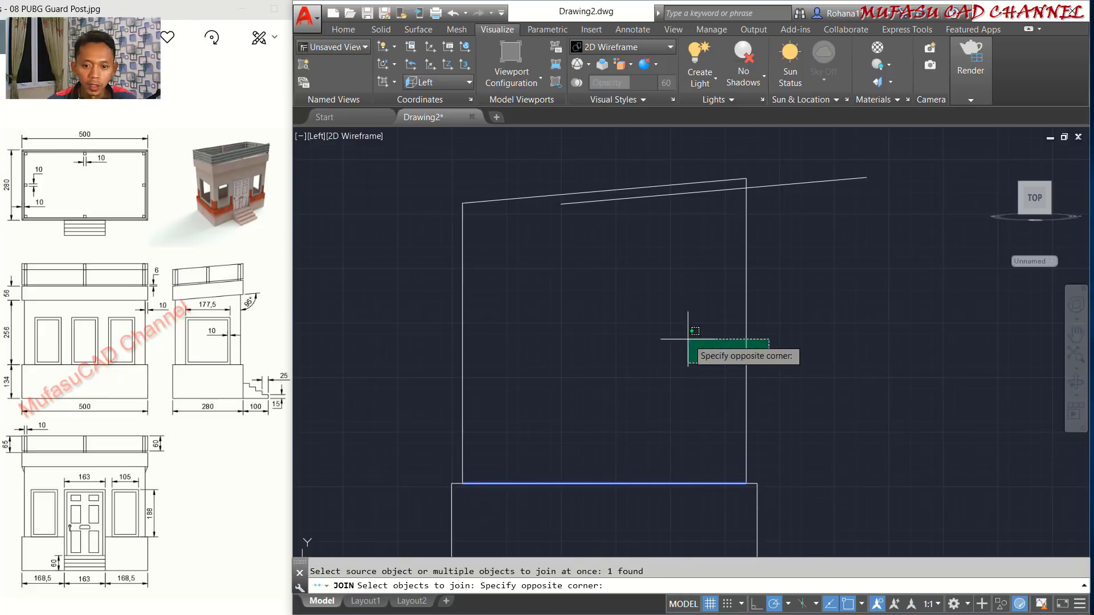
left_click(689, 323)
left_click(547, 254)
left_click(485, 185)
left_click(396, 321)
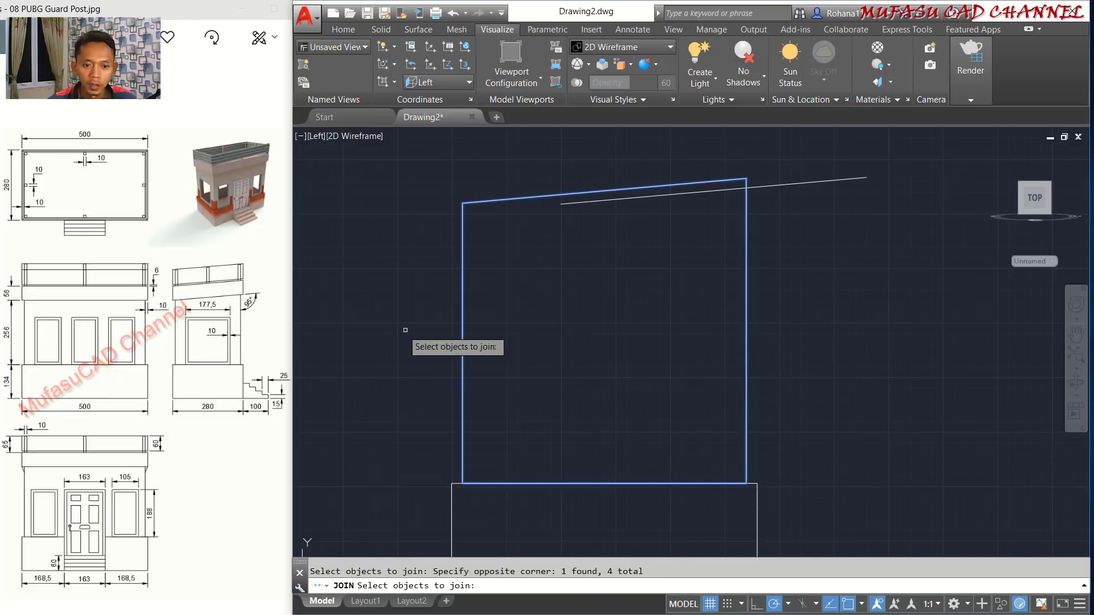
key("Return")
left_click(490, 273)
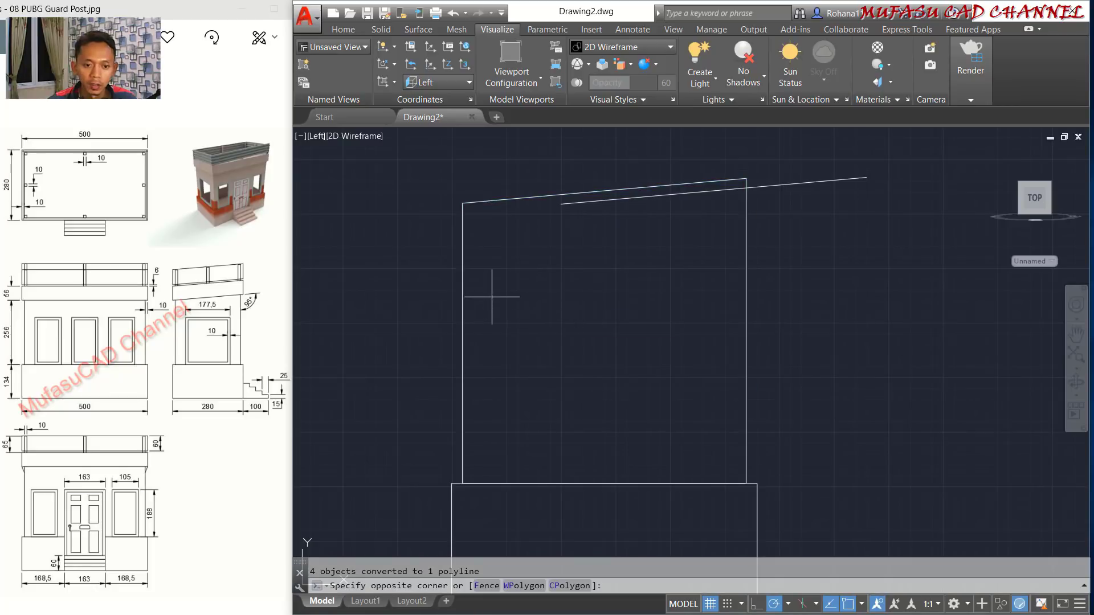
left_click(425, 233)
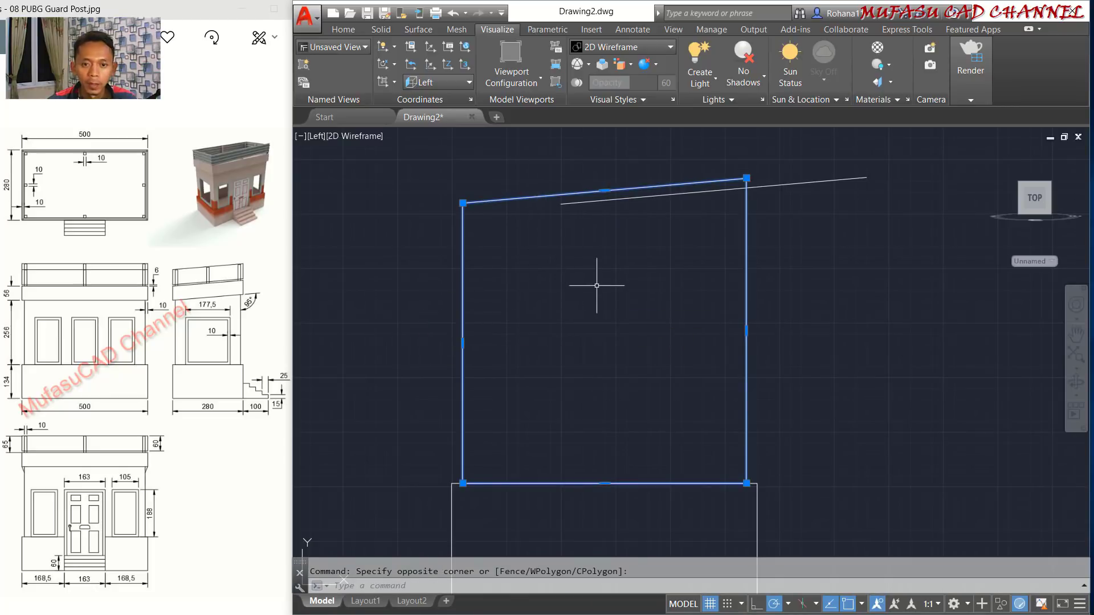
key("Escape")
Move the copied sloped line 100 units to the left, back over the wall outline's sloped edge.
key("Return")
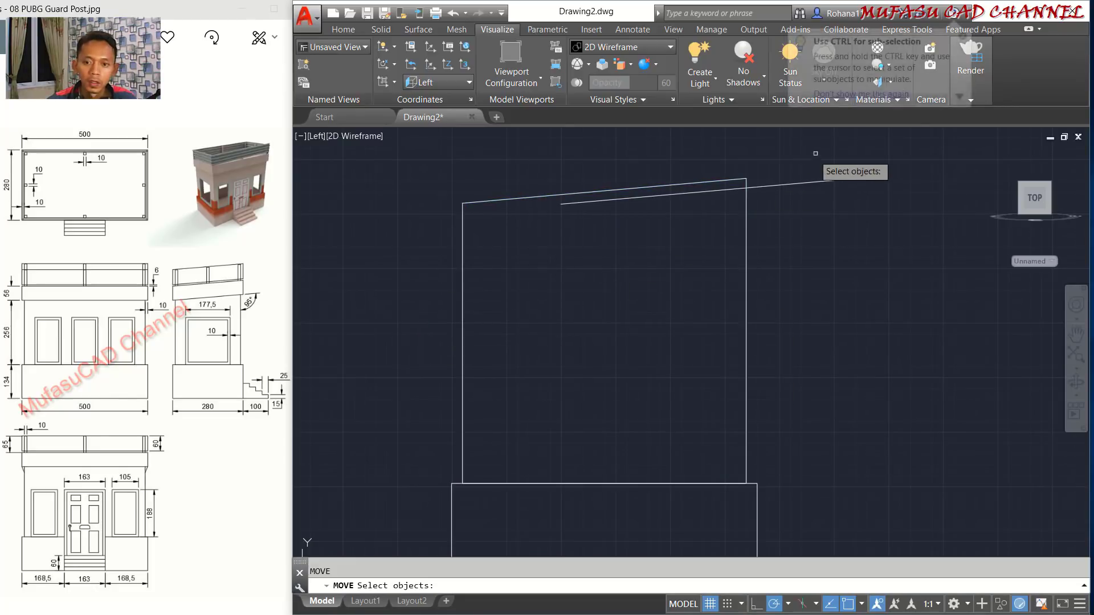
left_click(823, 152)
left_click(798, 206)
key("Return")
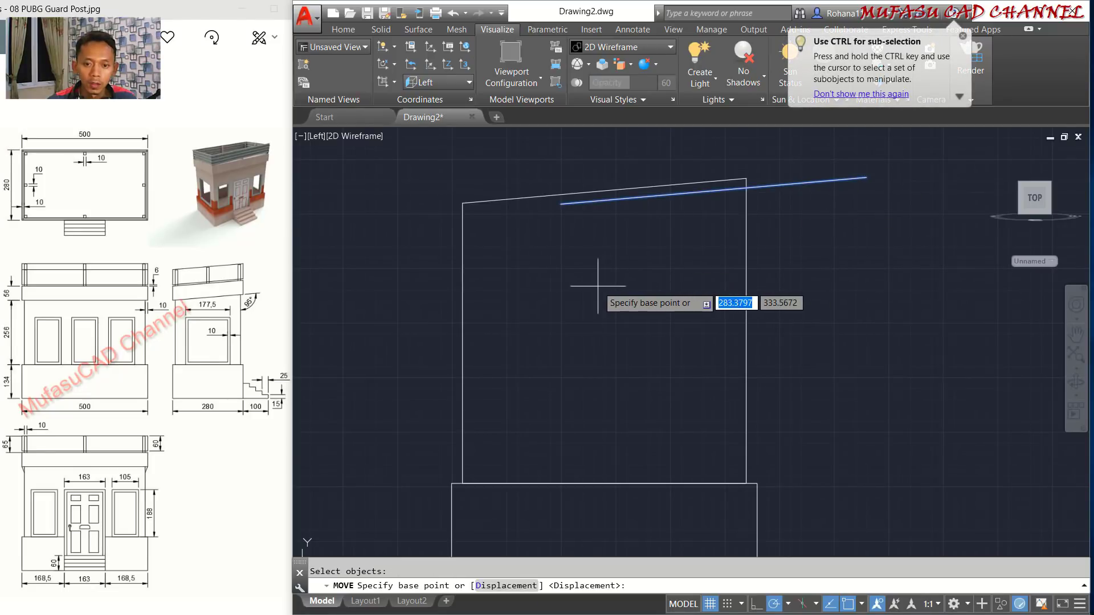
left_click(598, 286)
type("100")
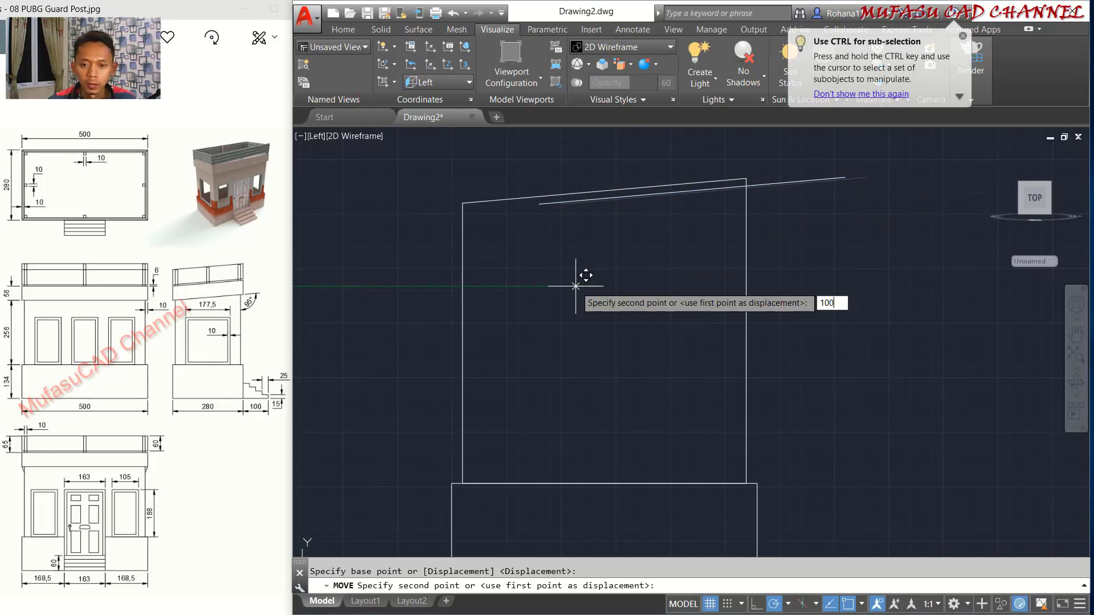
key("Return")
Copy the overhanging sloped roof line 56 units vertically upward.
middle_click_drag(598, 220, 604, 285)
type("co")
key("Return")
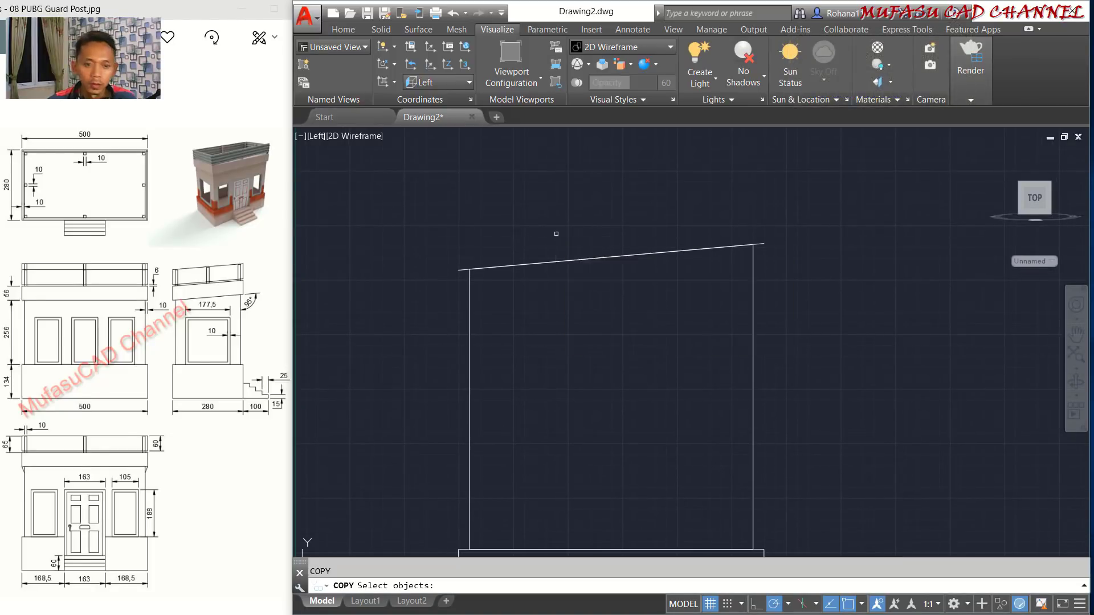
left_click(460, 270)
key("Return")
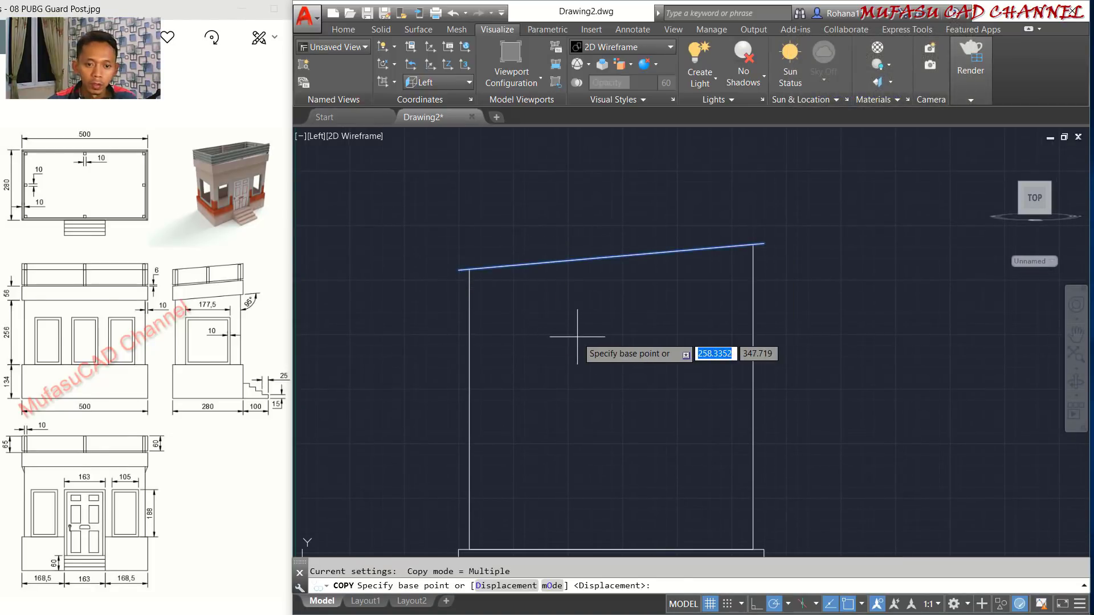
left_click(577, 336)
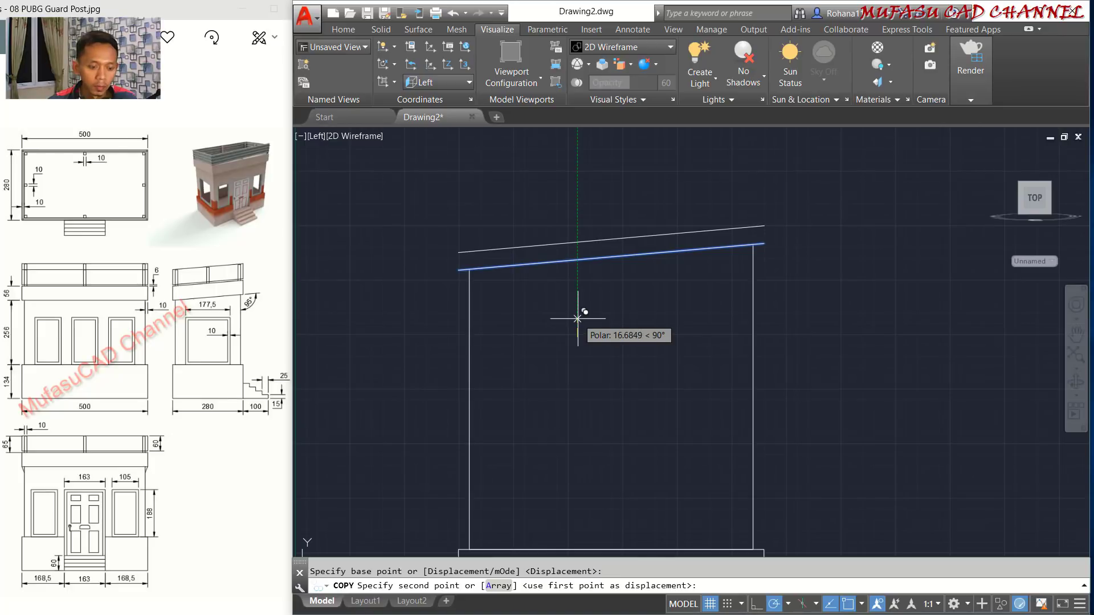
type("56")
key("Return")
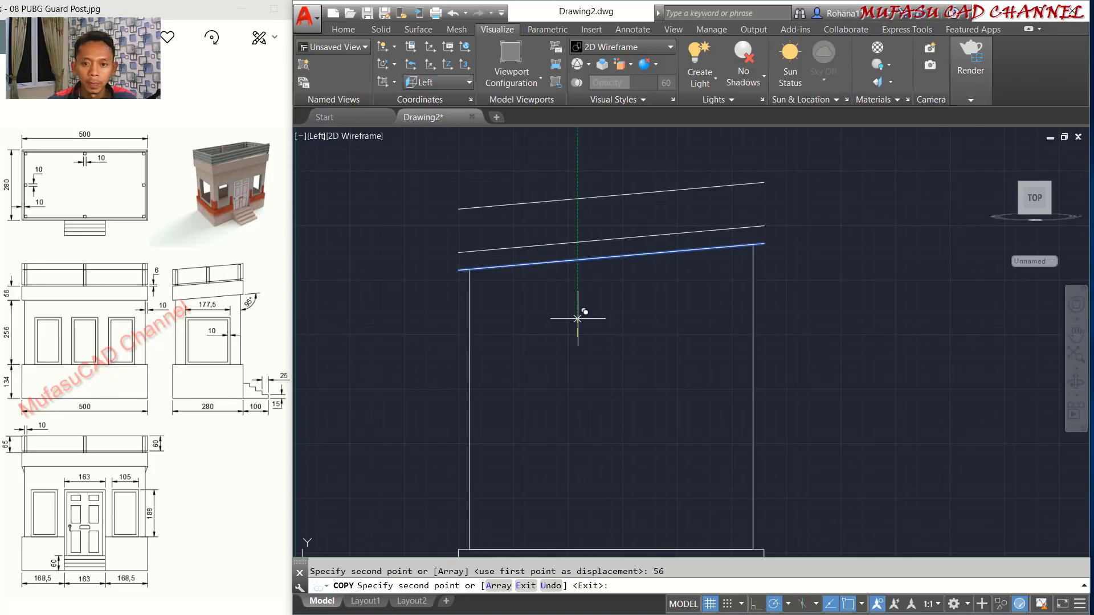
key("Escape")
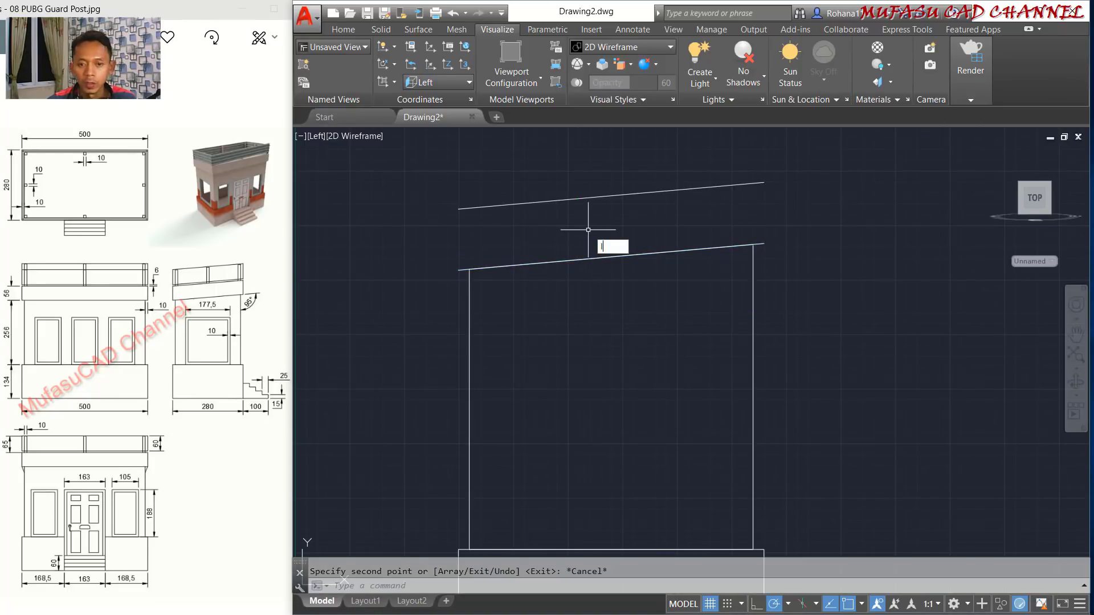
Draw vertical lines connecting the right and left ends of the two sloped roof lines.
type("l")
key("Return")
left_click(763, 244)
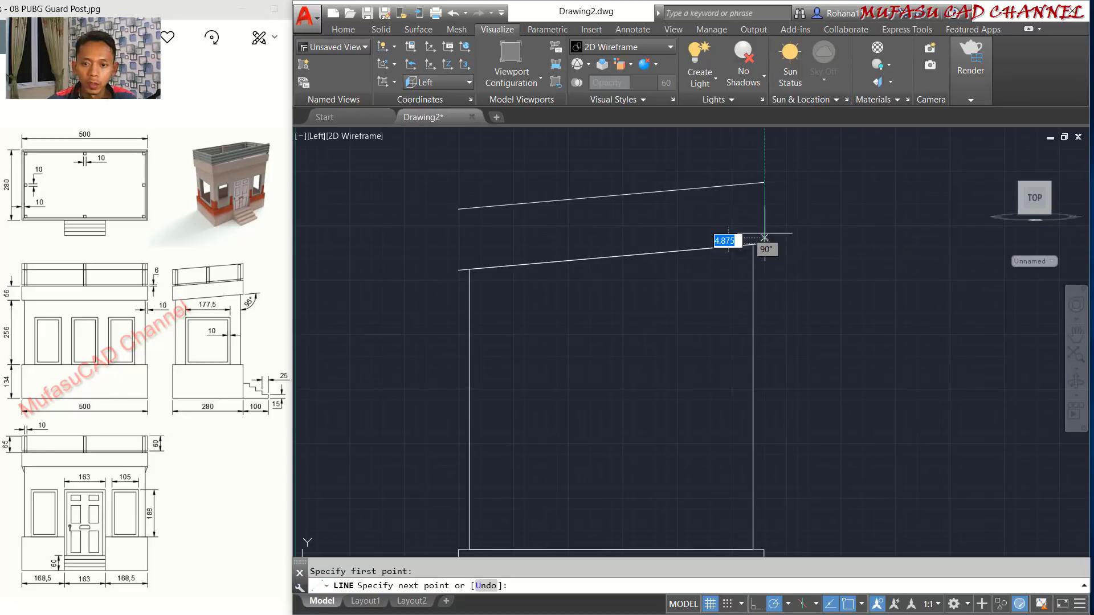
left_click(764, 183)
key("Return")
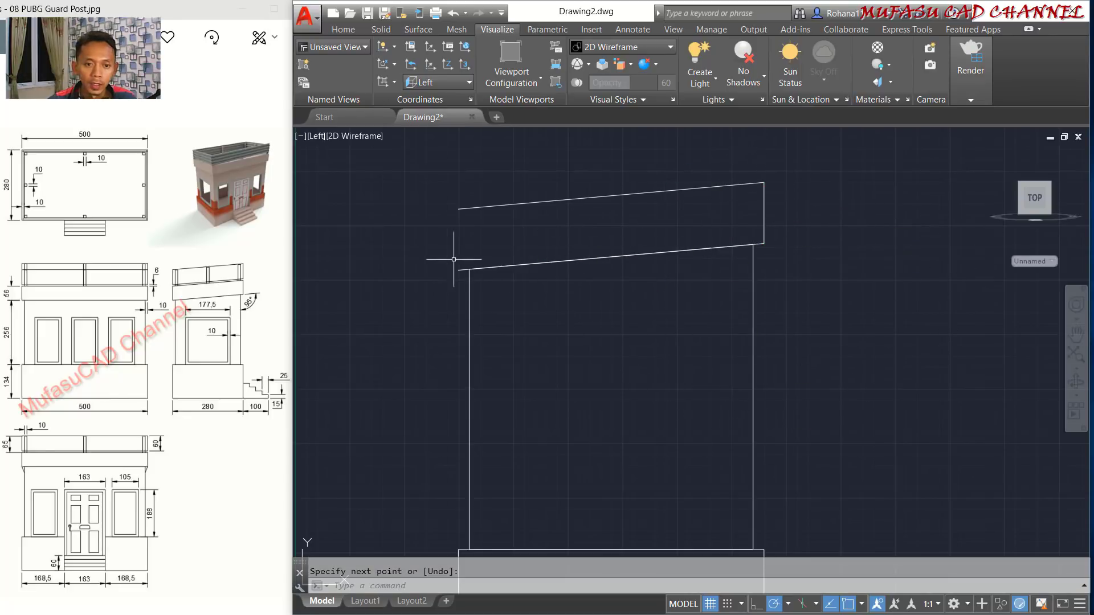
key("Return")
left_click(459, 270)
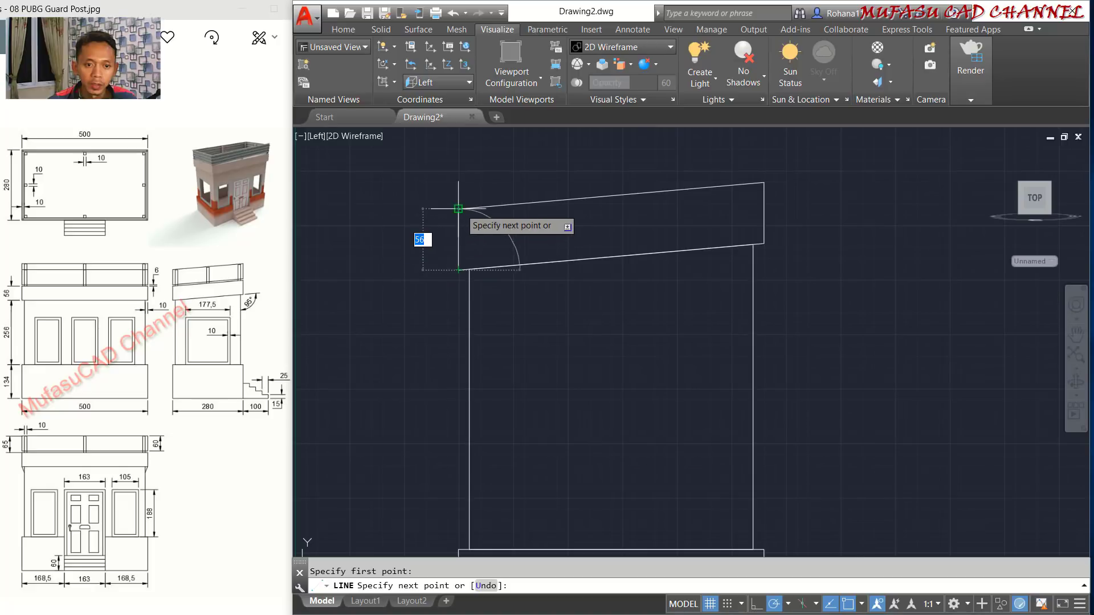
left_click(459, 209)
key("Return")
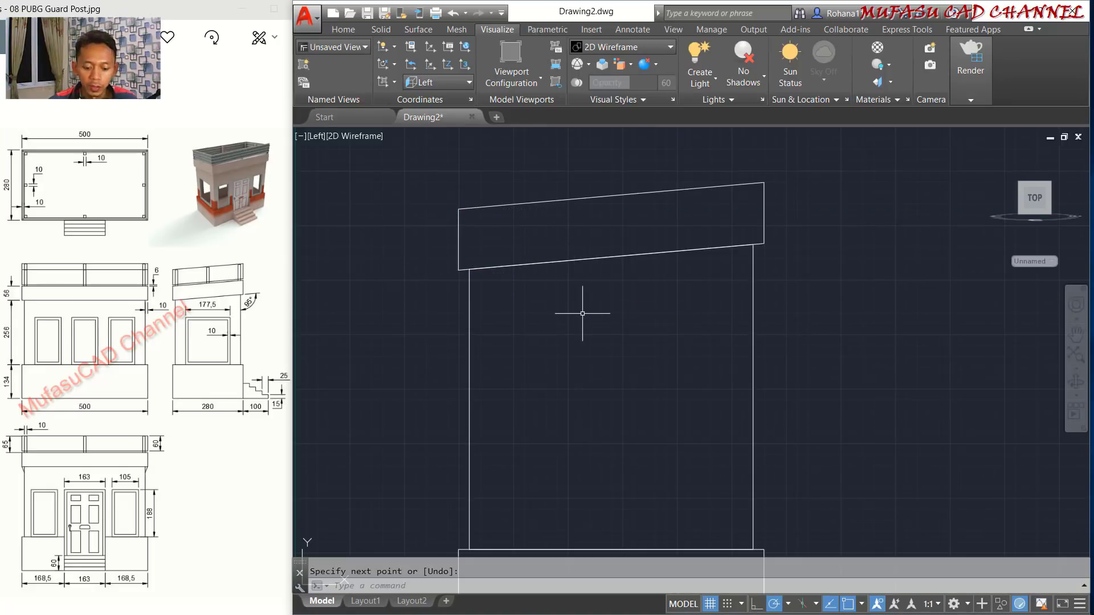
Join the two sloped lines and two vertical end lines into one closed roof band outline.
type("j")
key("Return")
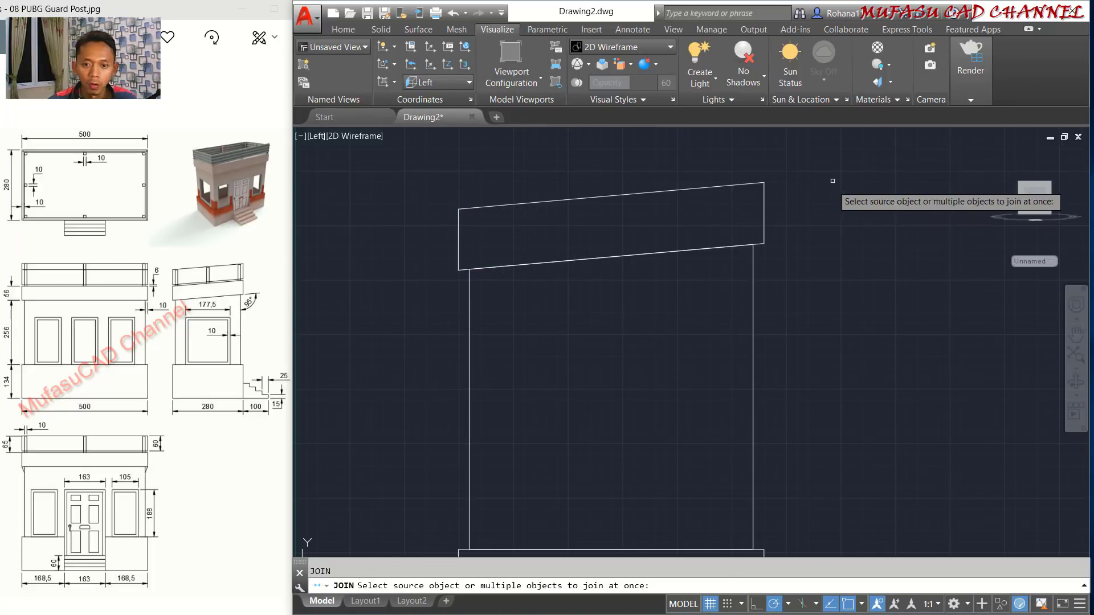
left_click(827, 154)
left_click(437, 246)
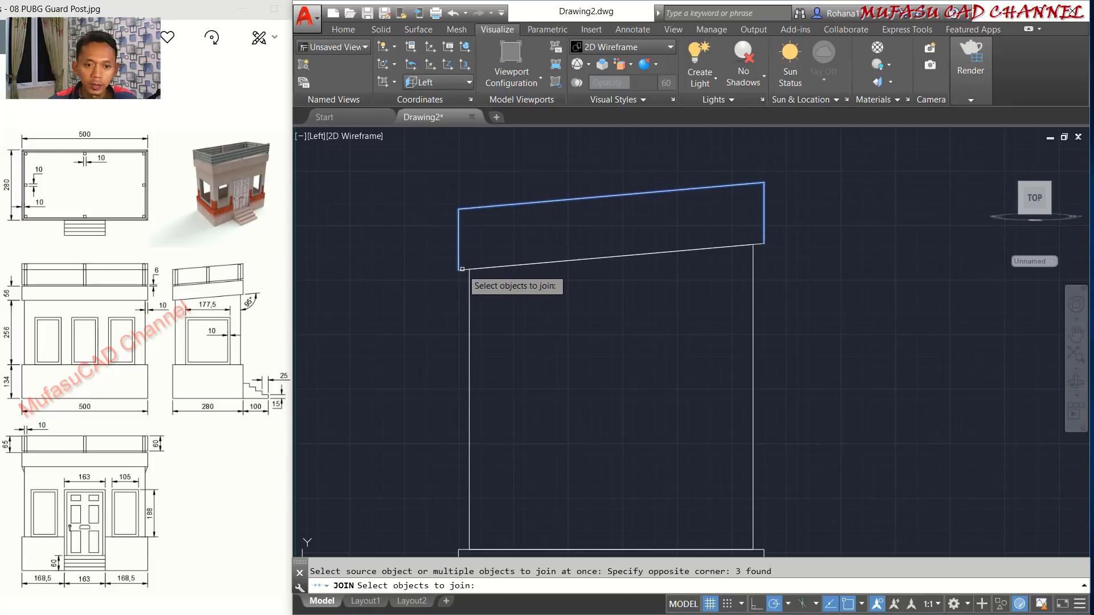
left_click(491, 269)
key("Return")
Check the closed roof band, wall and base outlines by selecting each of them, leaving nothing selected at the end.
left_click(638, 189)
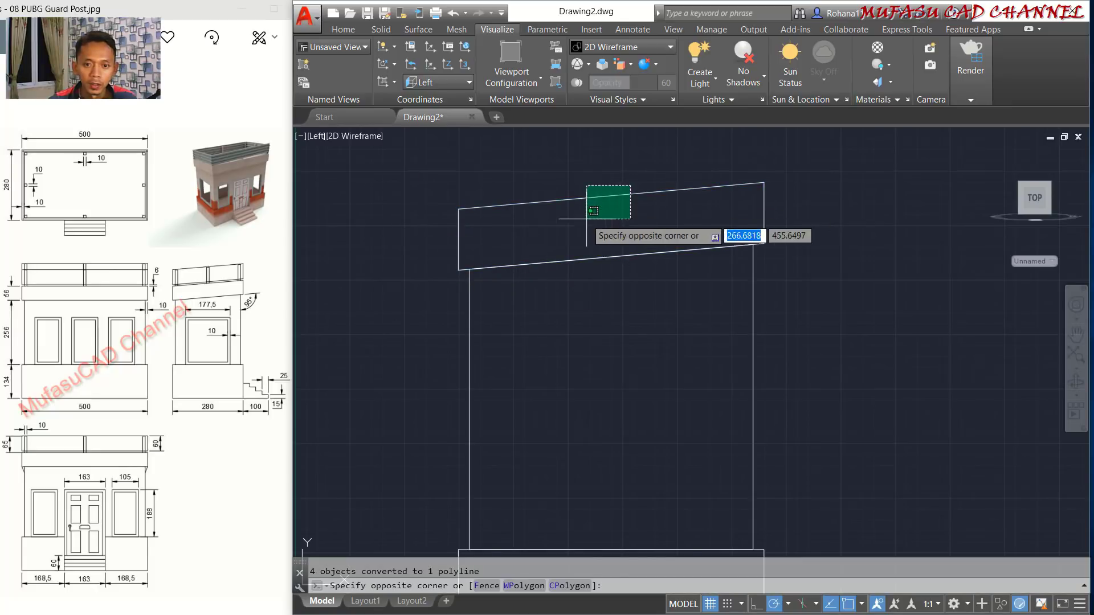
left_click(593, 234)
scroll(625, 234, "down", 2)
middle_click_drag(626, 241, 609, 227)
left_click(733, 285)
left_click(624, 330)
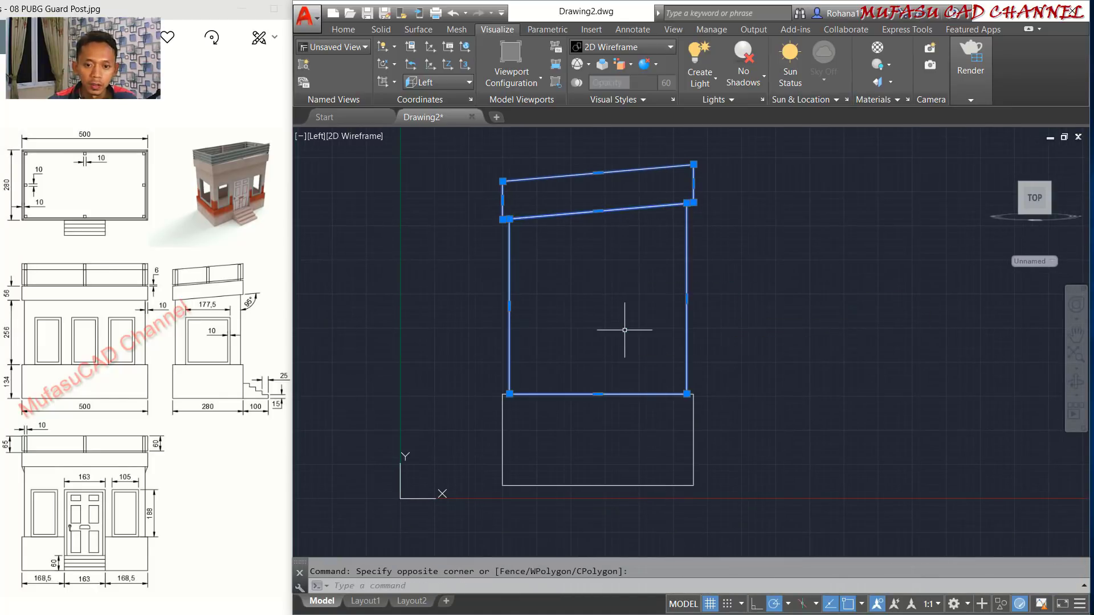
left_click(723, 442)
left_click(645, 454)
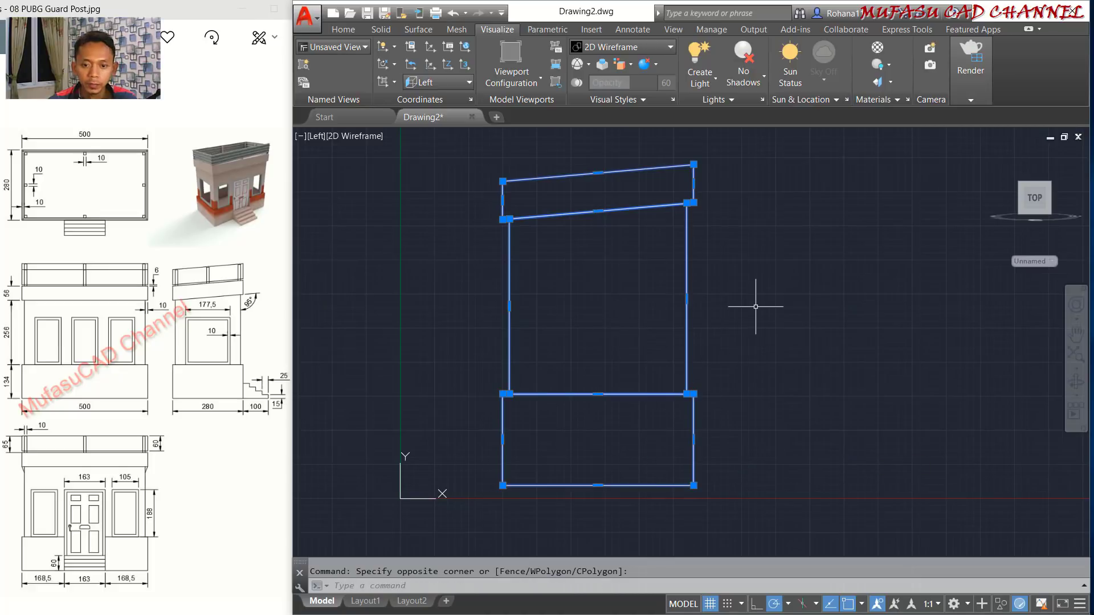
key("Escape")
Draw a window rectangle 177.5 long and 188 wide in the empty space to the right of the side profile.
middle_click_drag(715, 291, 688, 294)
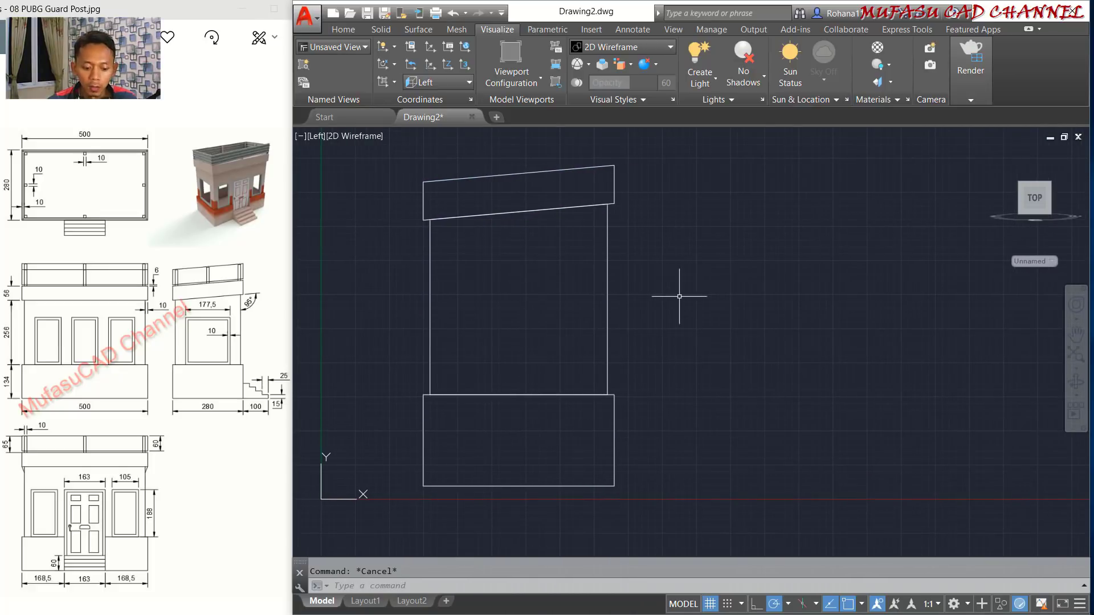
key("Return")
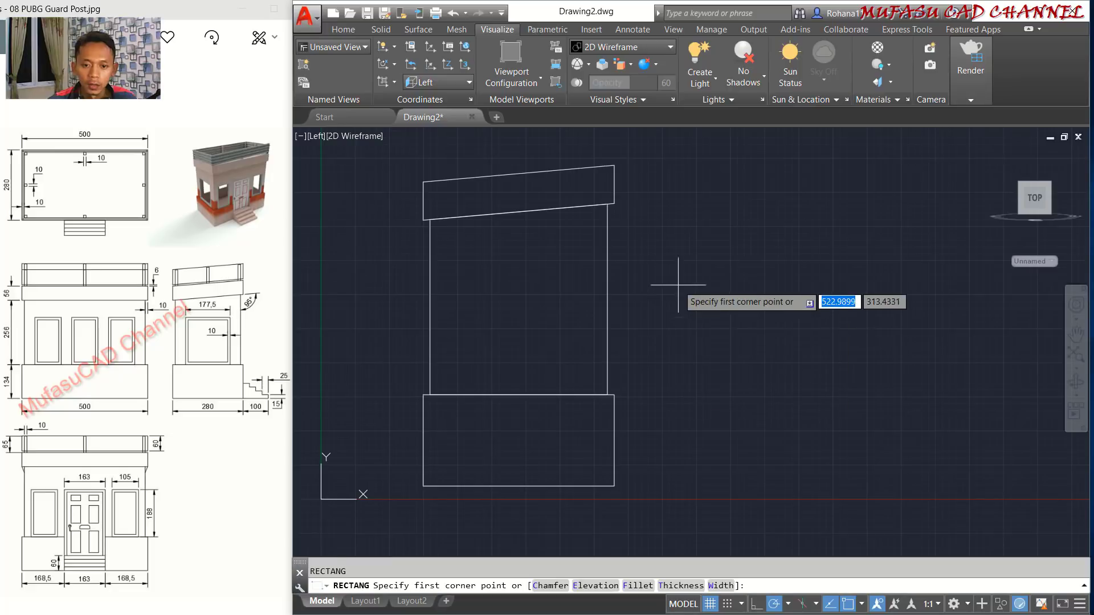
type("d")
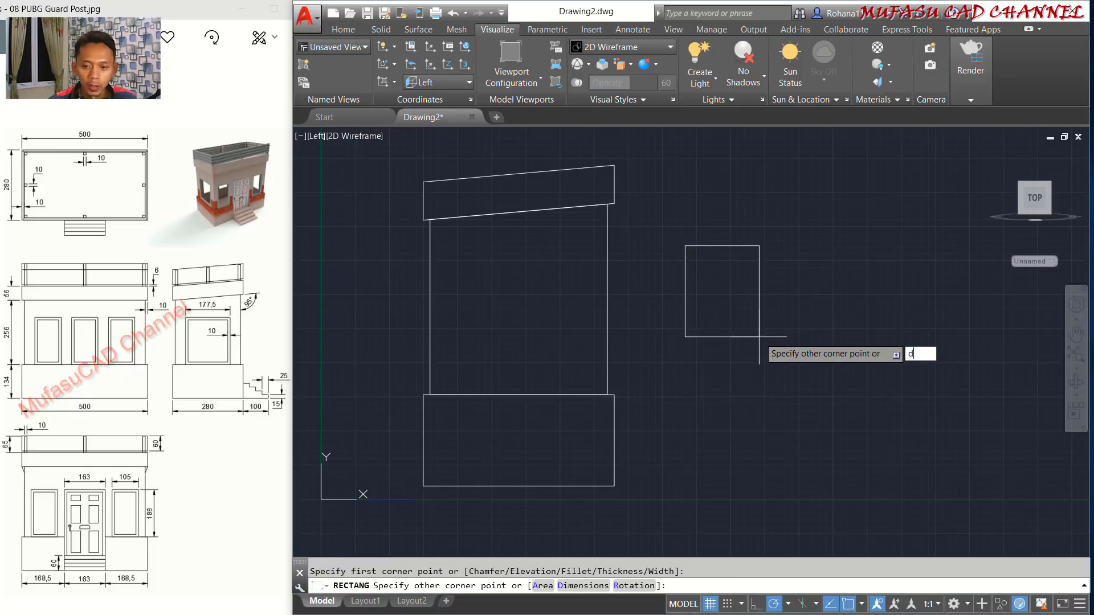
key("Return")
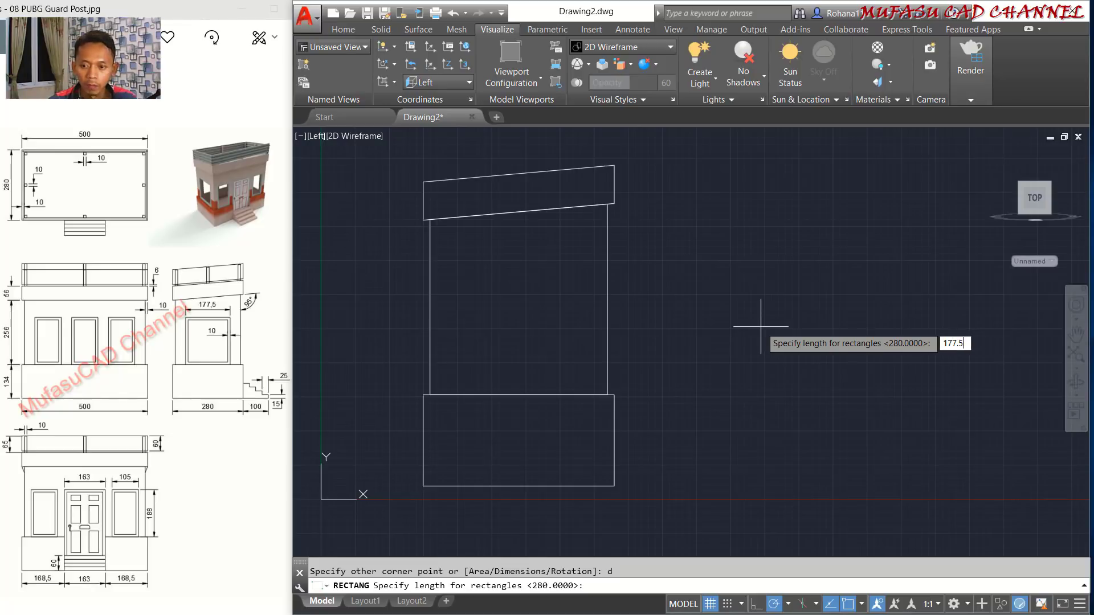
key("Return")
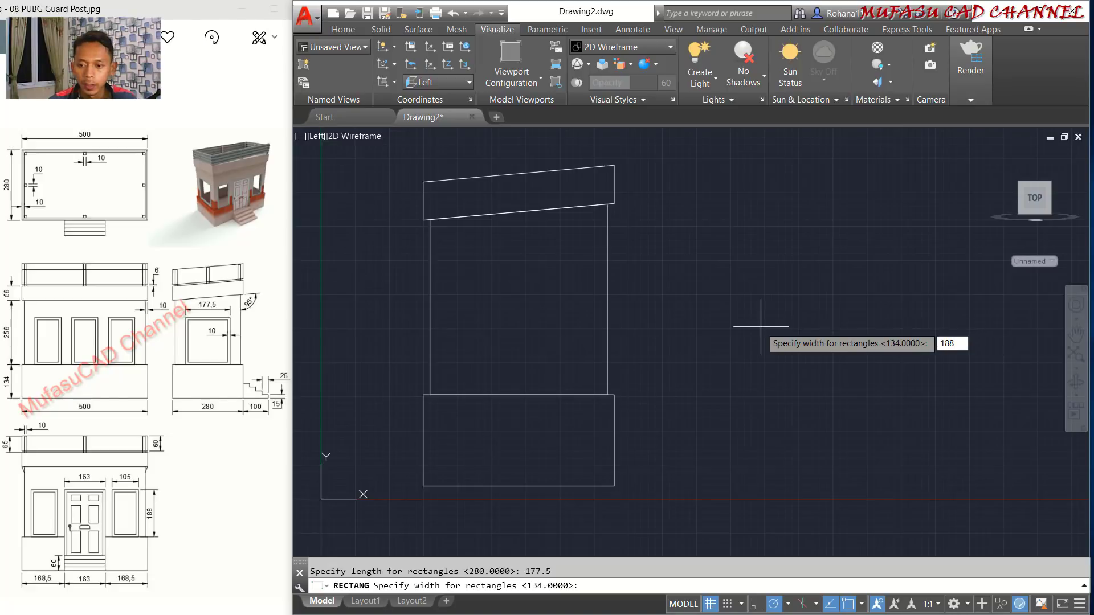
key("Return")
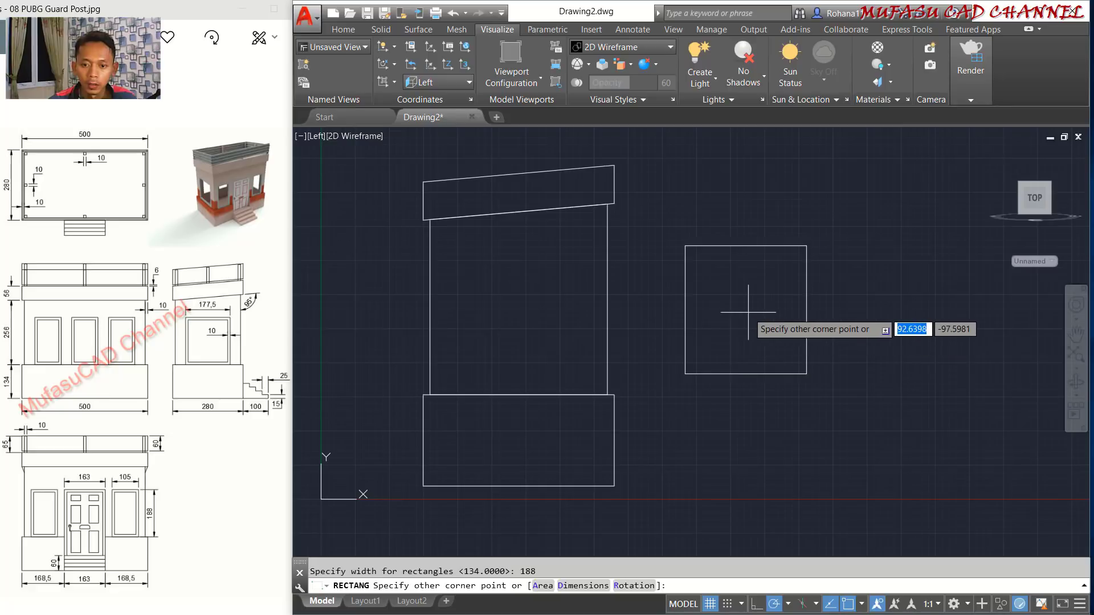
left_click(748, 313)
Copy the window rectangle horizontally to the right so the copy stands beside the original without overlapping.
type("c")
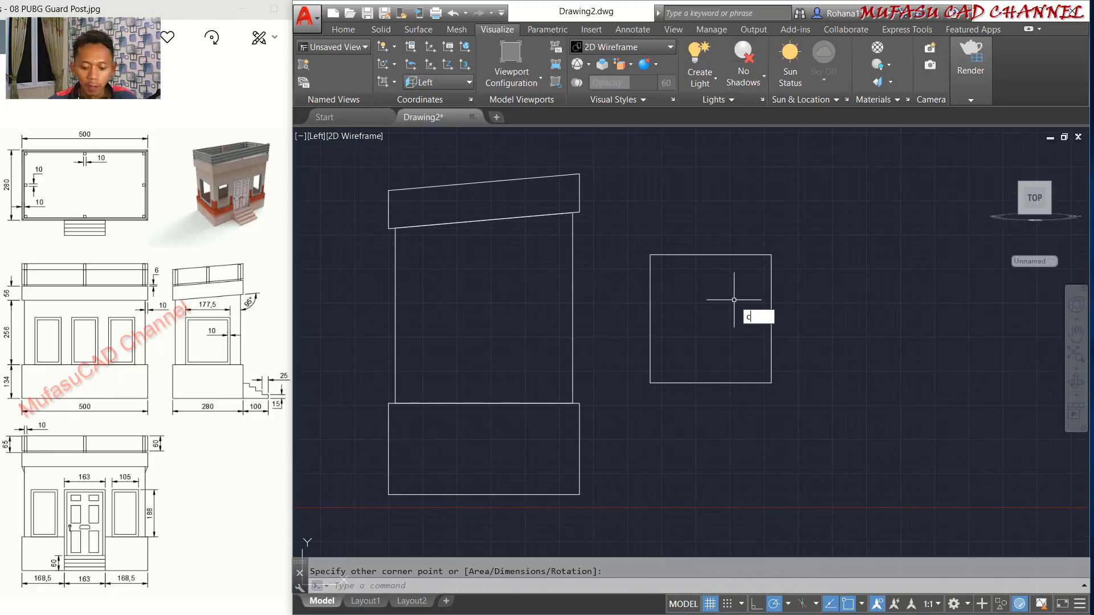
type("t o")
key("Return")
left_click(732, 237)
left_click(718, 269)
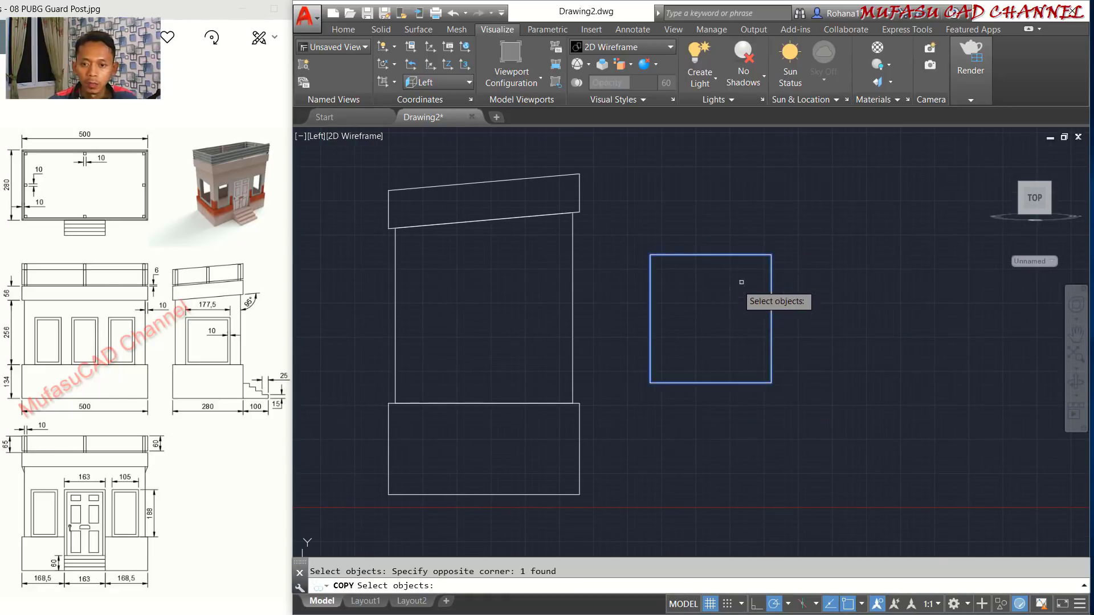
key("Return")
left_click(748, 224)
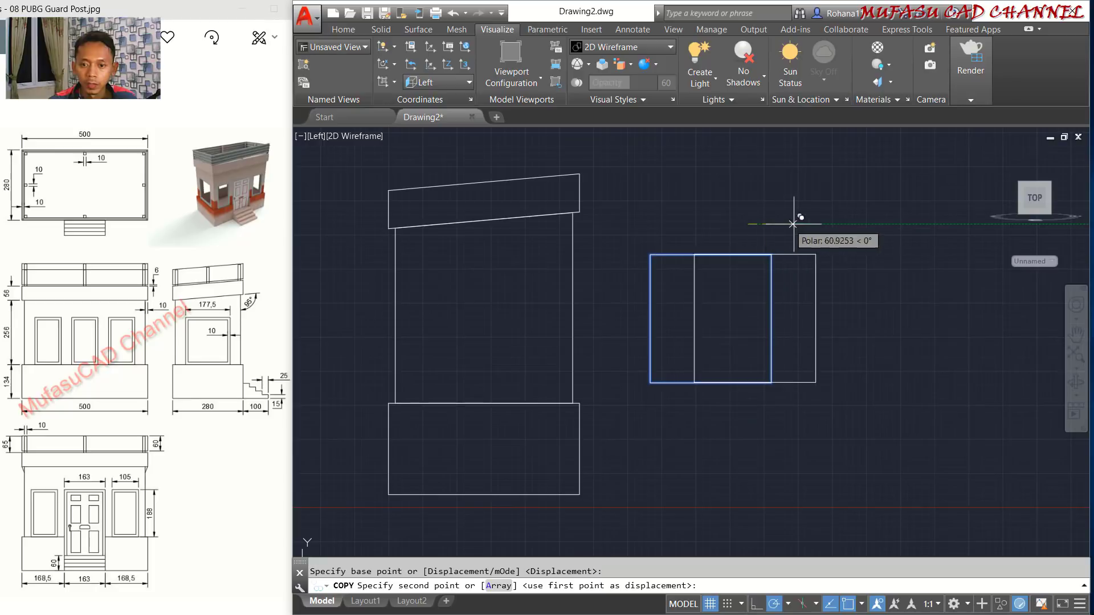
left_click(886, 224)
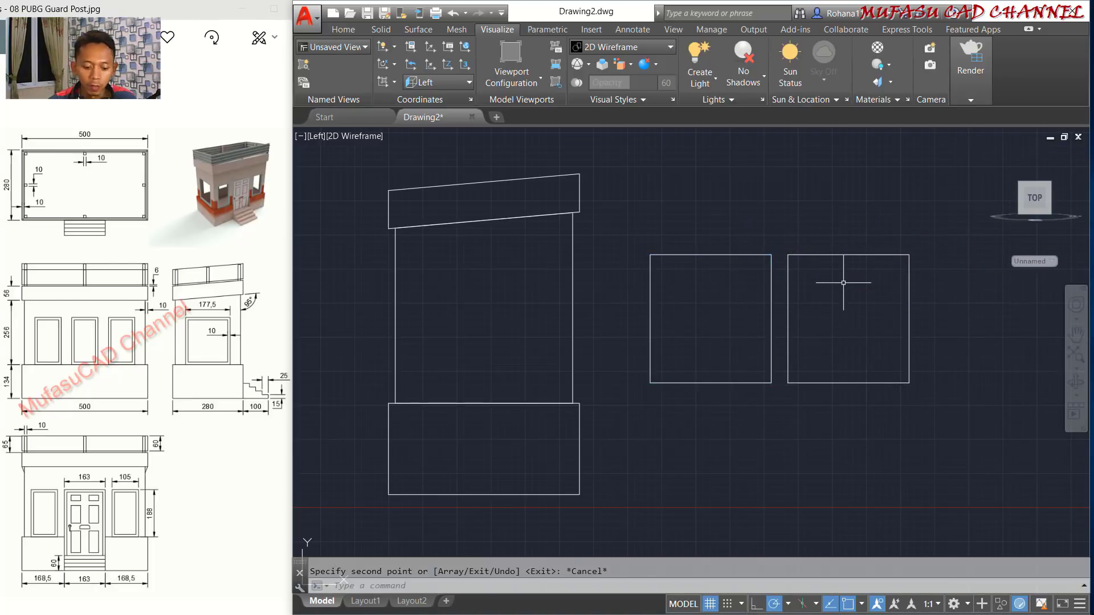
Offset the copied window rectangle 10 units inward to form the window frame outline.
type("offset")
key("Return")
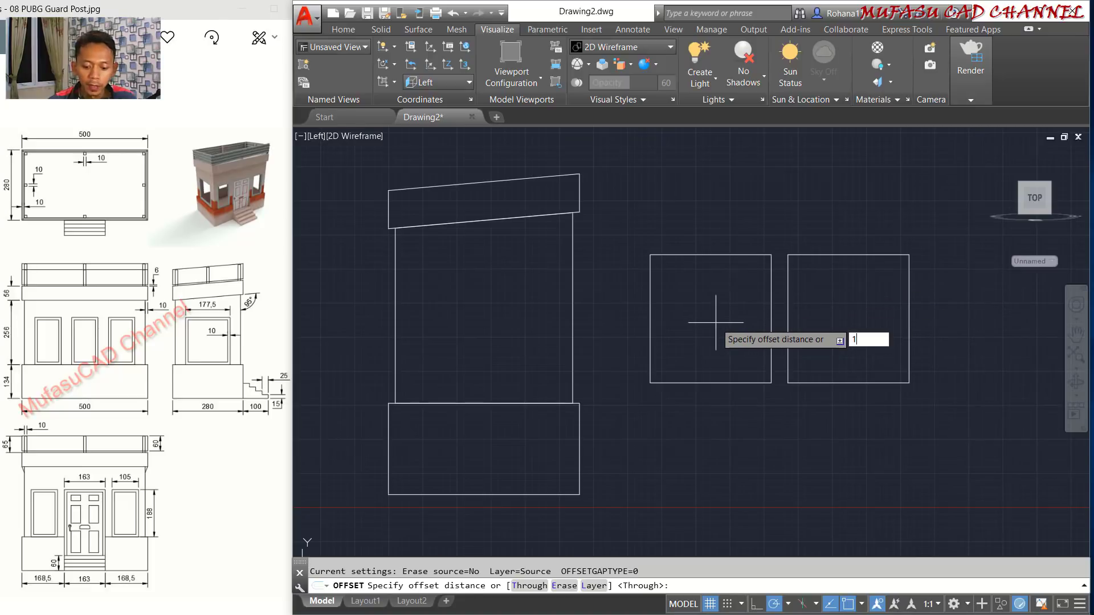
type("10")
key("Return")
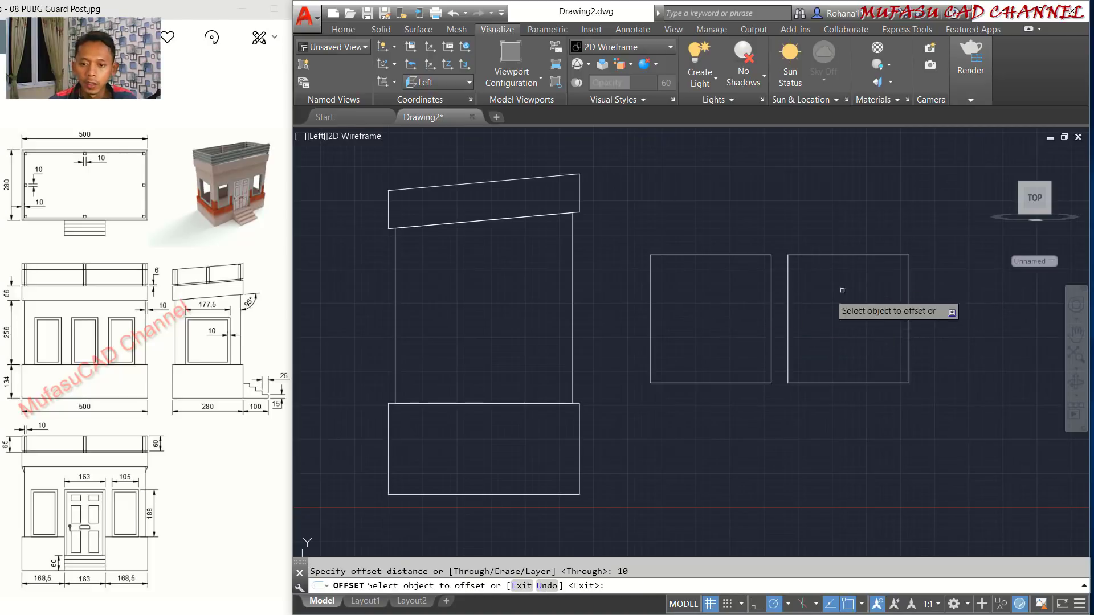
left_click(857, 255)
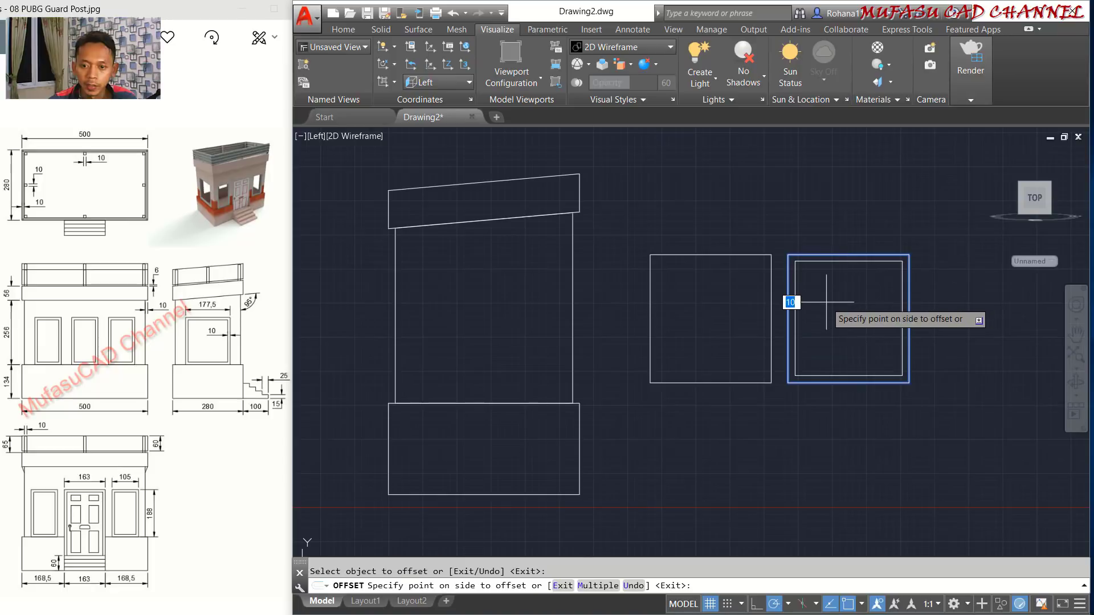
left_click(797, 299)
key("Return")
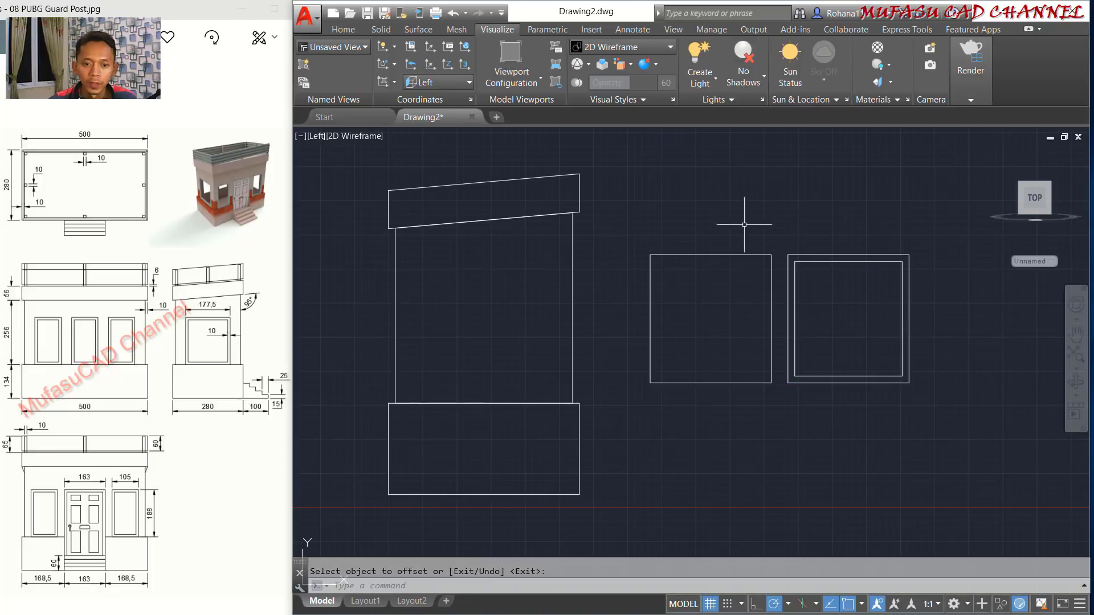
Extrude the base outline 500 units in the negative Z direction and turn off the grid display.
middle_click_drag(744, 225, 754, 210)
middle_click_drag(818, 233, 734, 306, "shift")
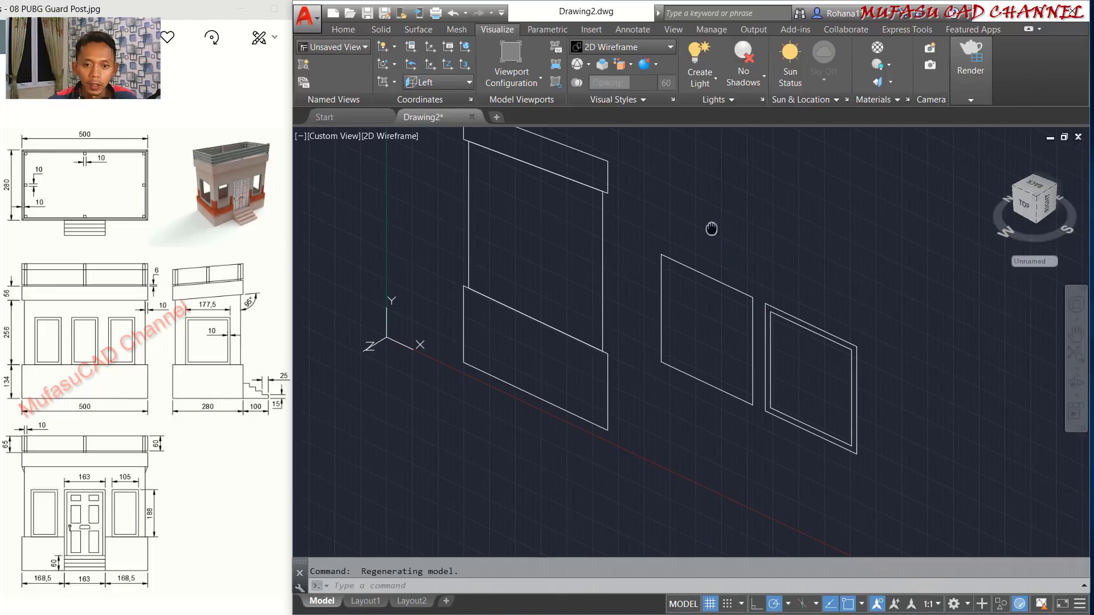
middle_click_drag(711, 229, 676, 279)
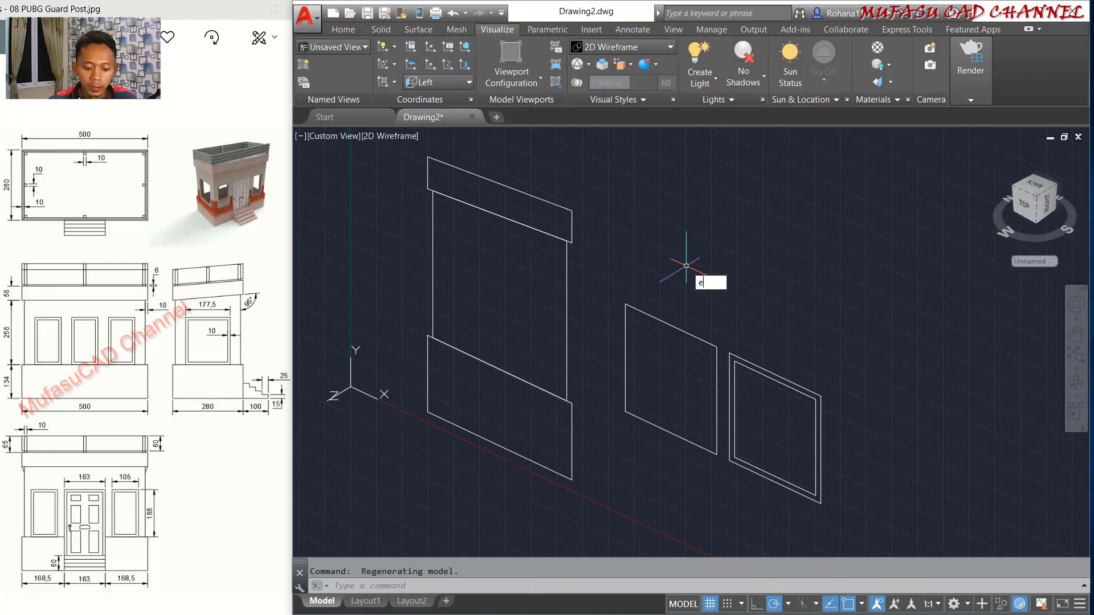
key("Return")
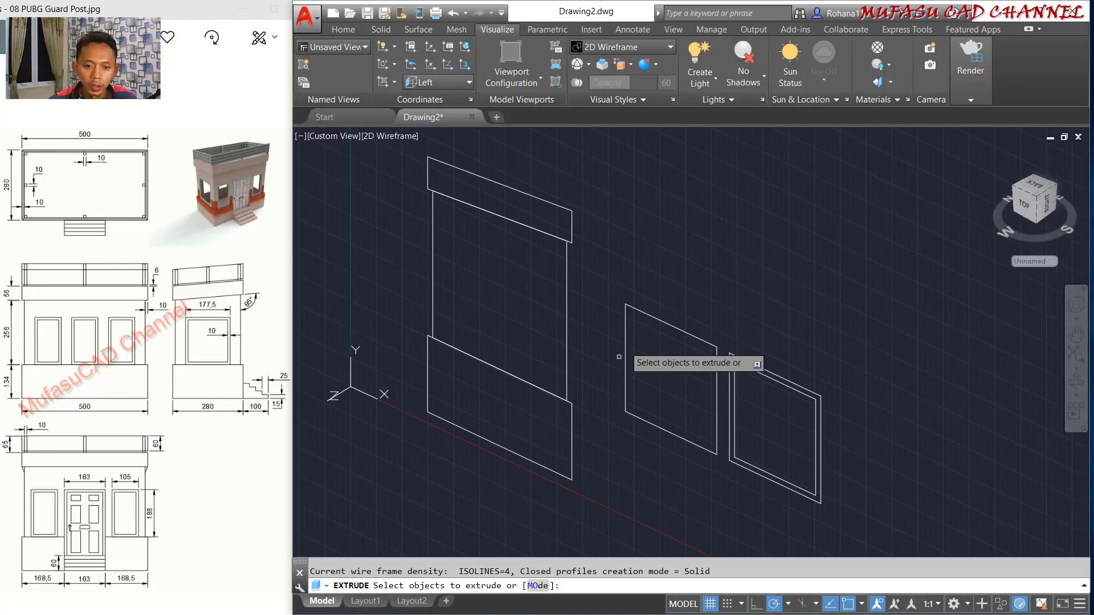
left_click(571, 431)
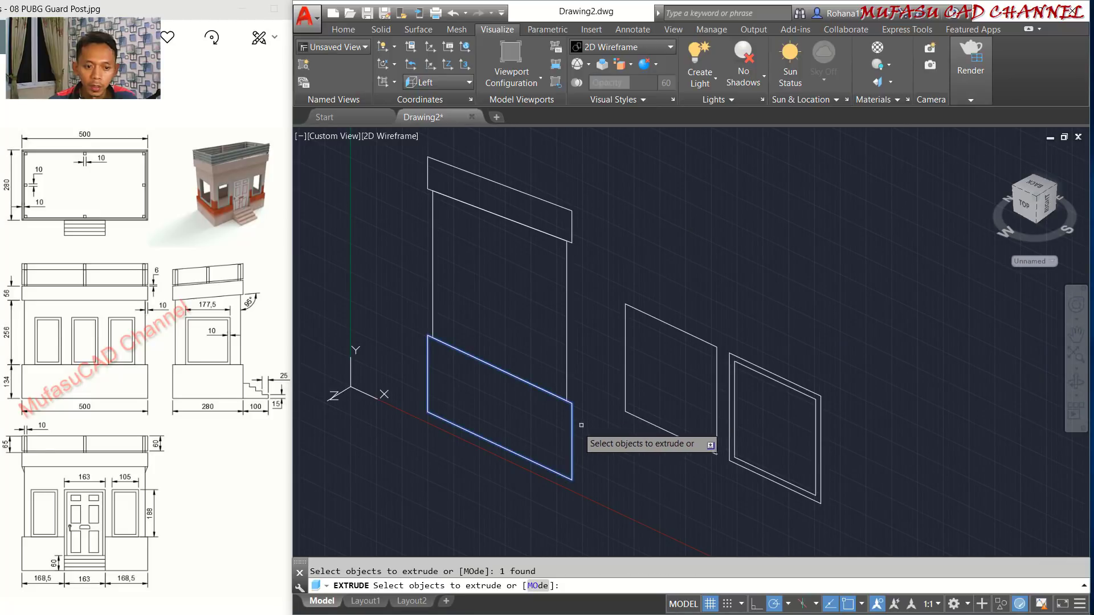
key("Return")
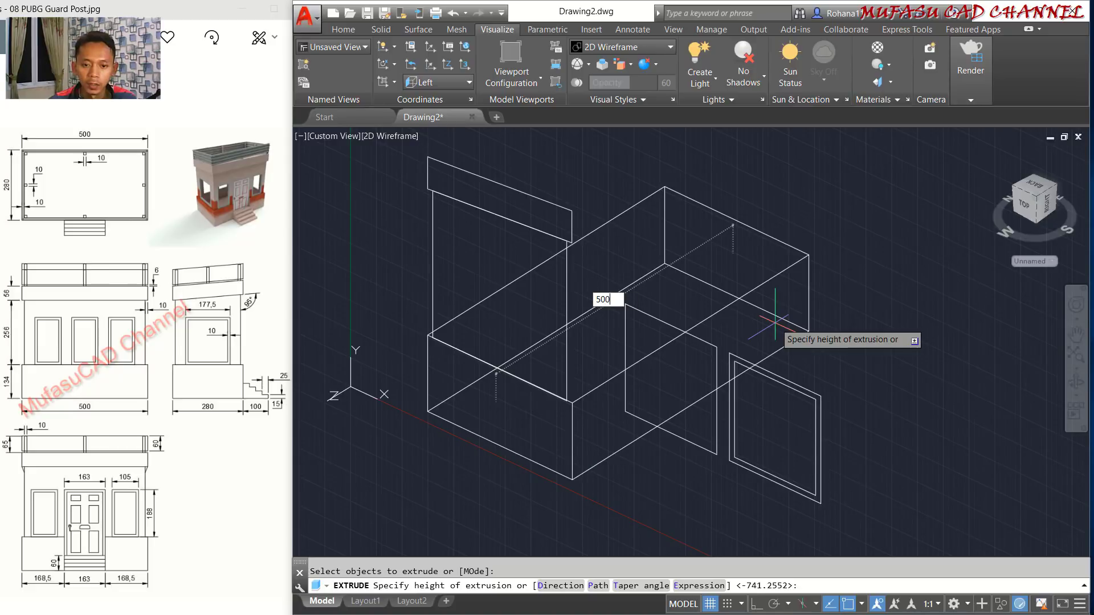
type("500")
key("Return")
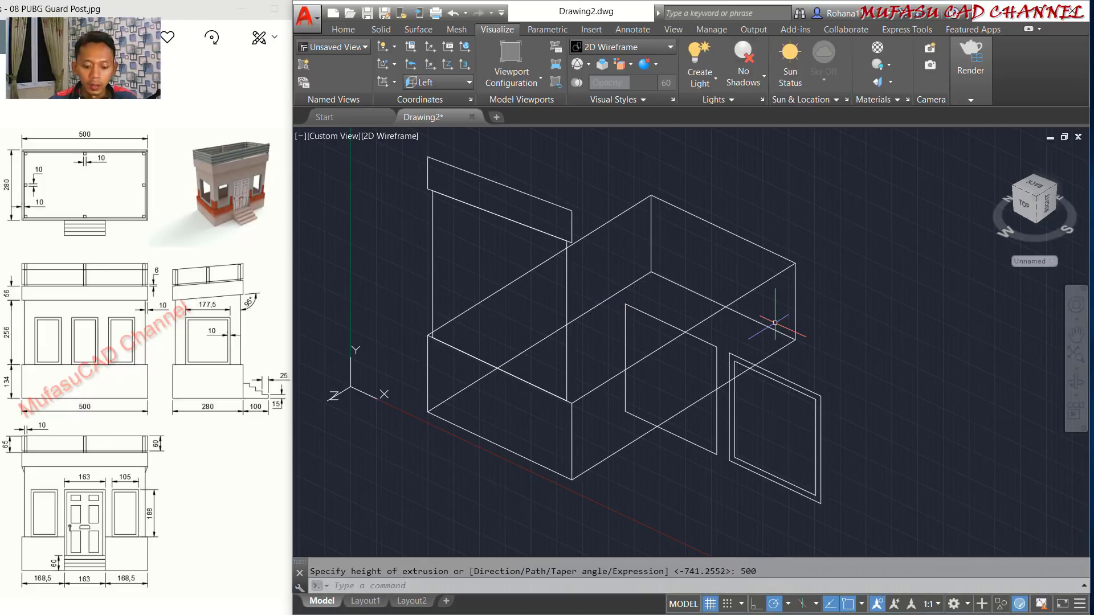
key("F7")
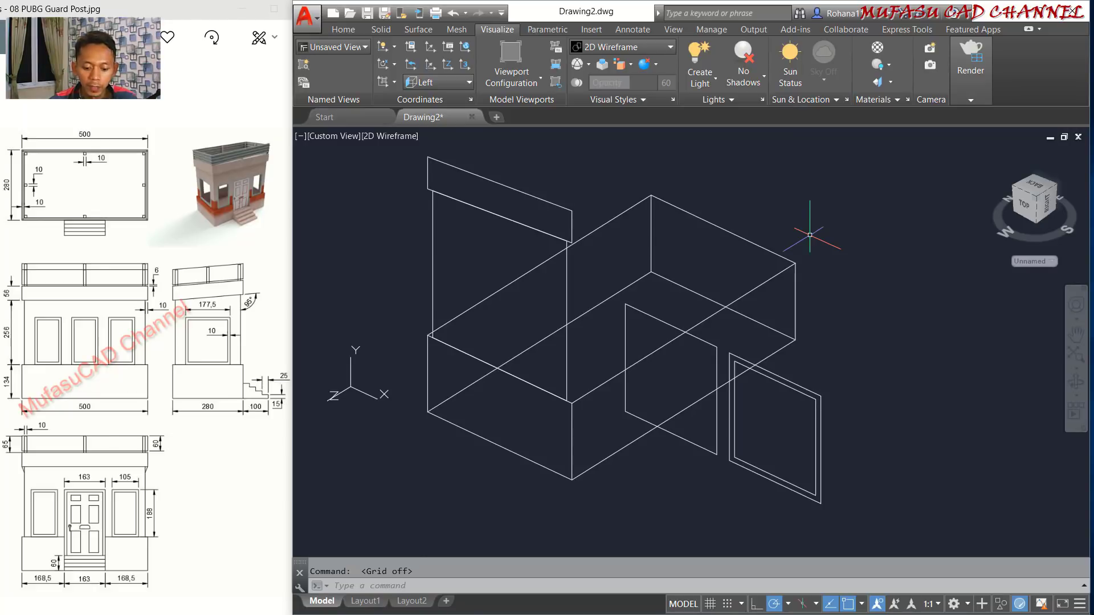
Offset the edges of the base block's top face 20 units inward with OFFSETEDGE.
type("offset")
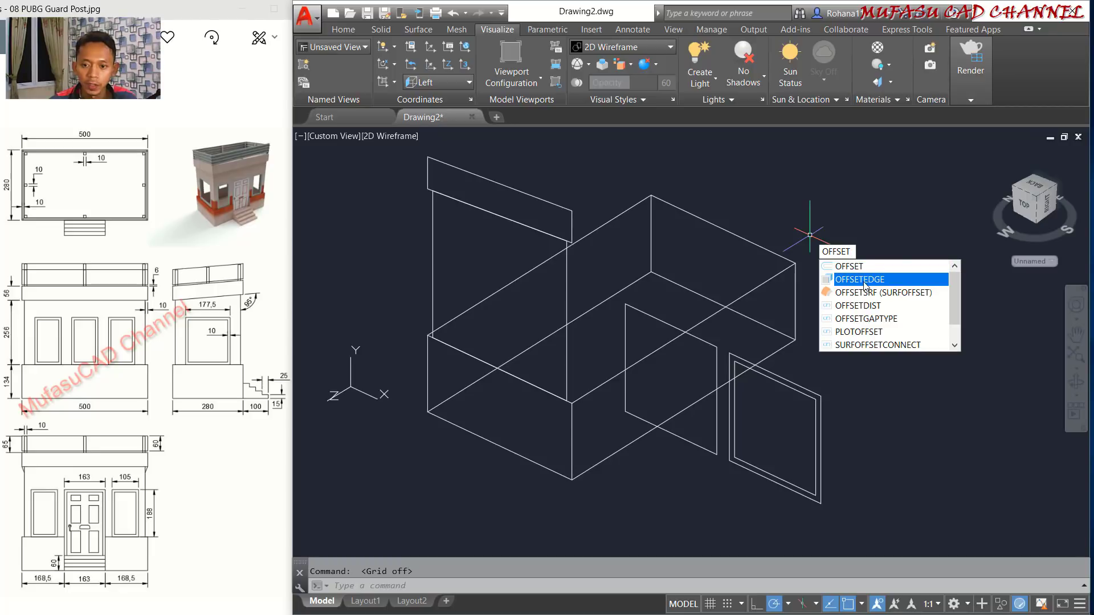
left_click(864, 279)
left_click(700, 259)
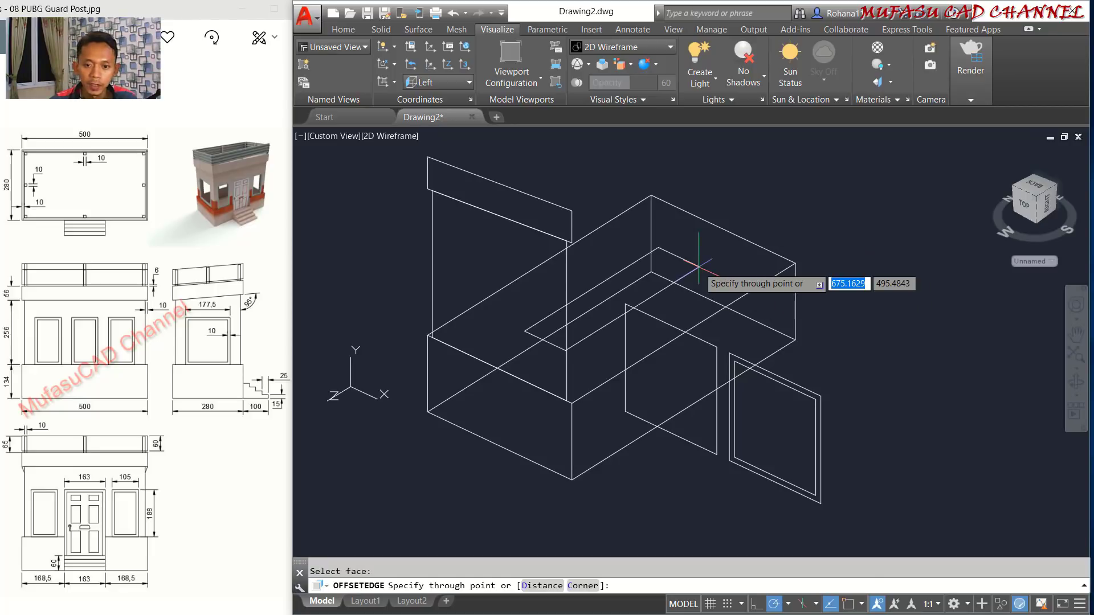
type("d")
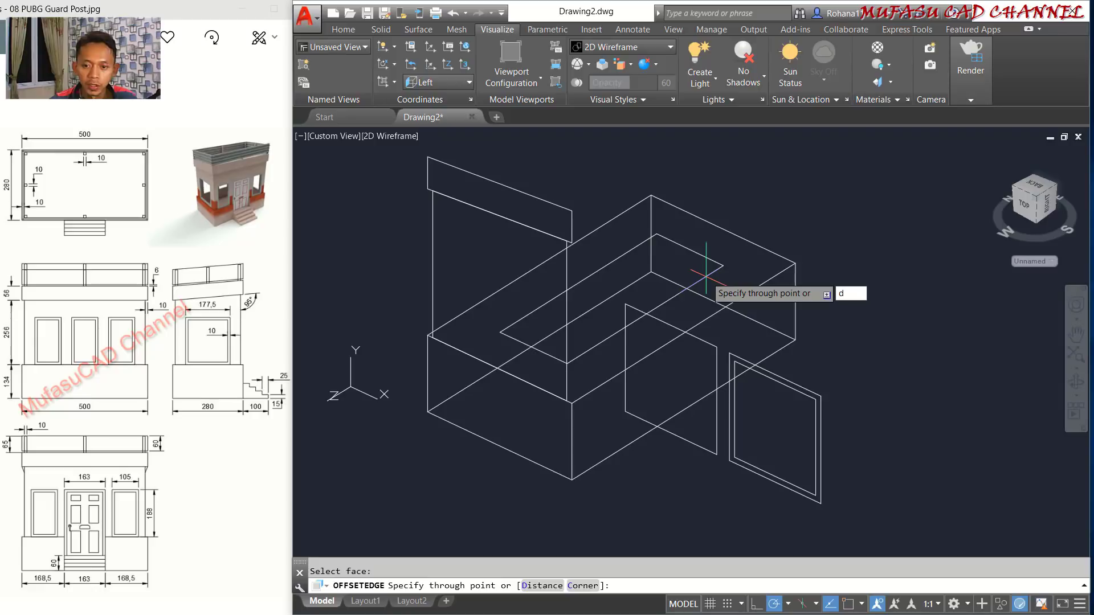
key("Return")
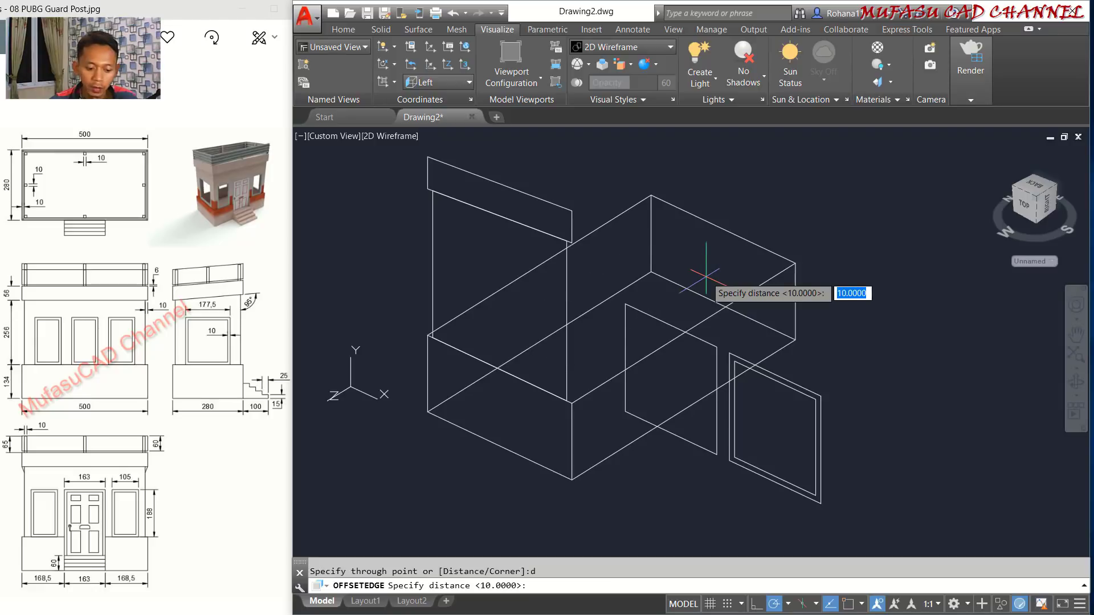
key("Return")
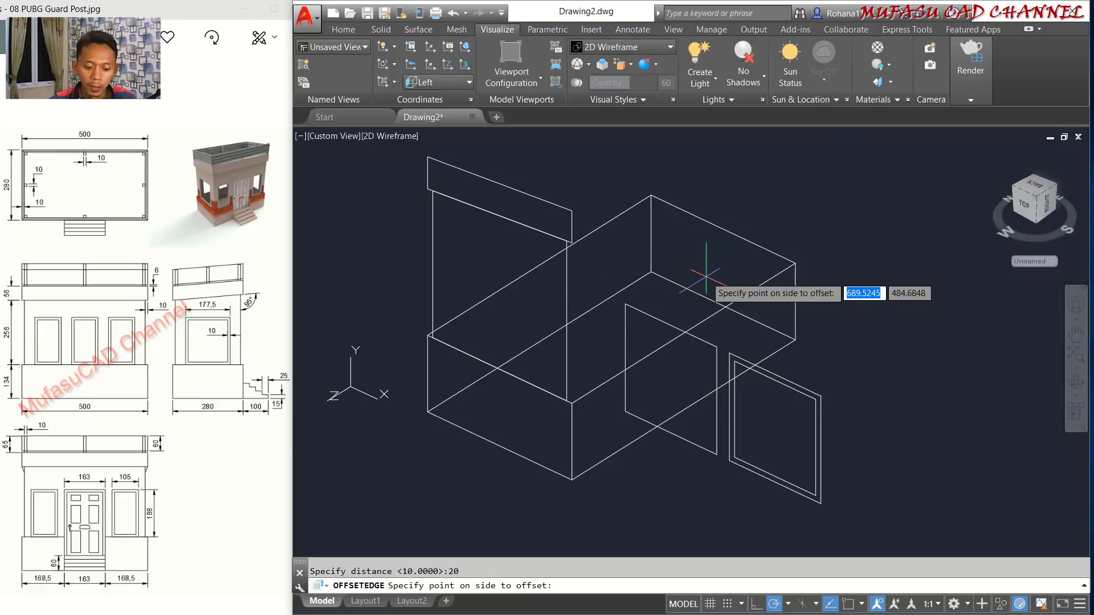
type("20")
key("Return")
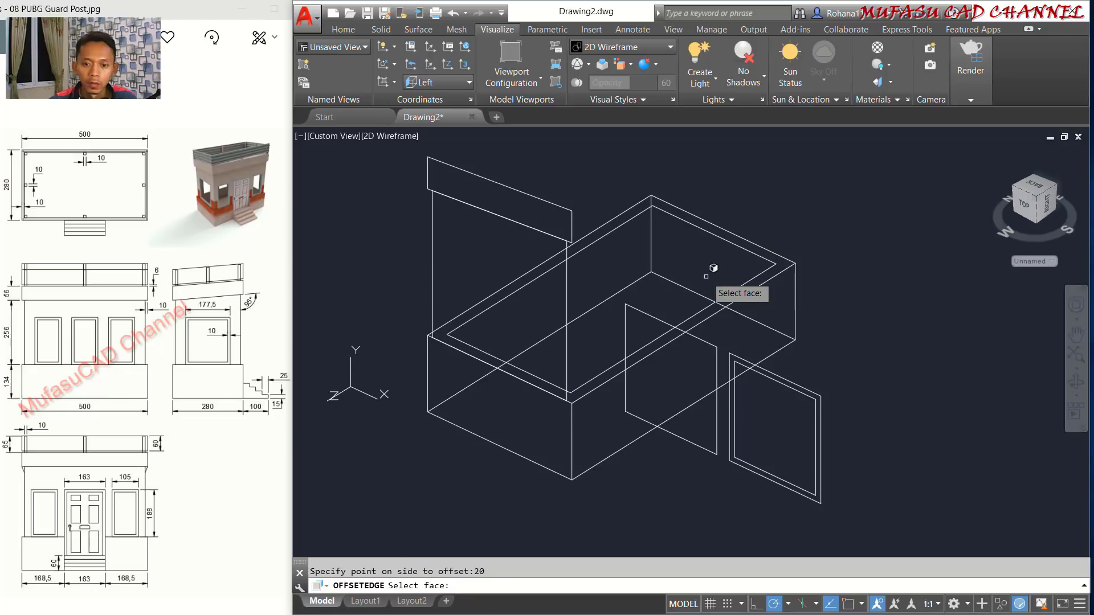
key("Return")
Extrude the inset rectangle on the base block's top face 74 units down into the block.
middle_click_drag(816, 235, 791, 215)
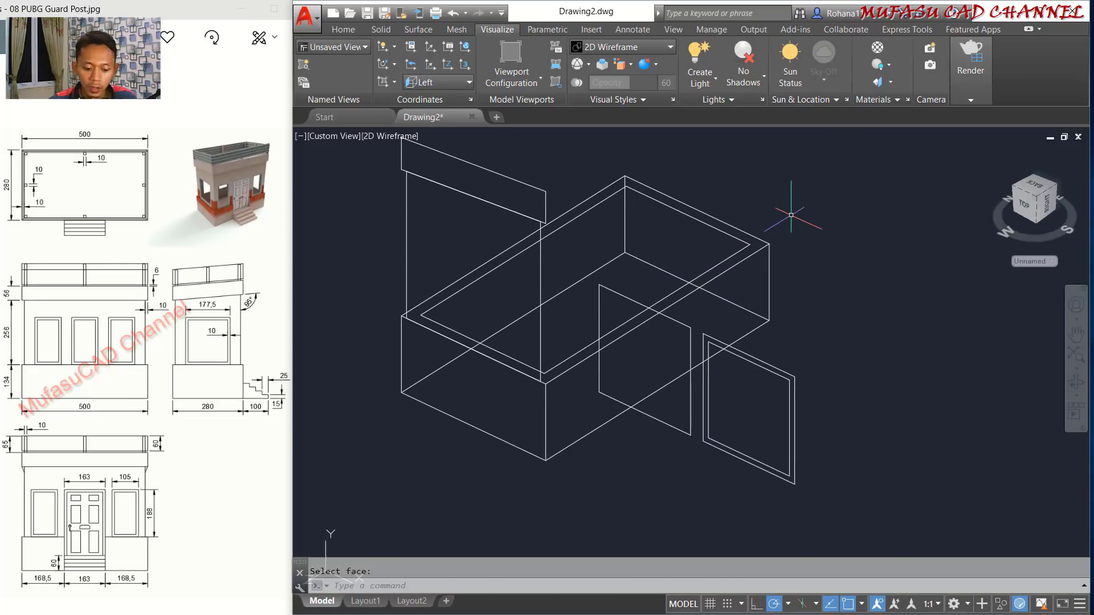
key("Return")
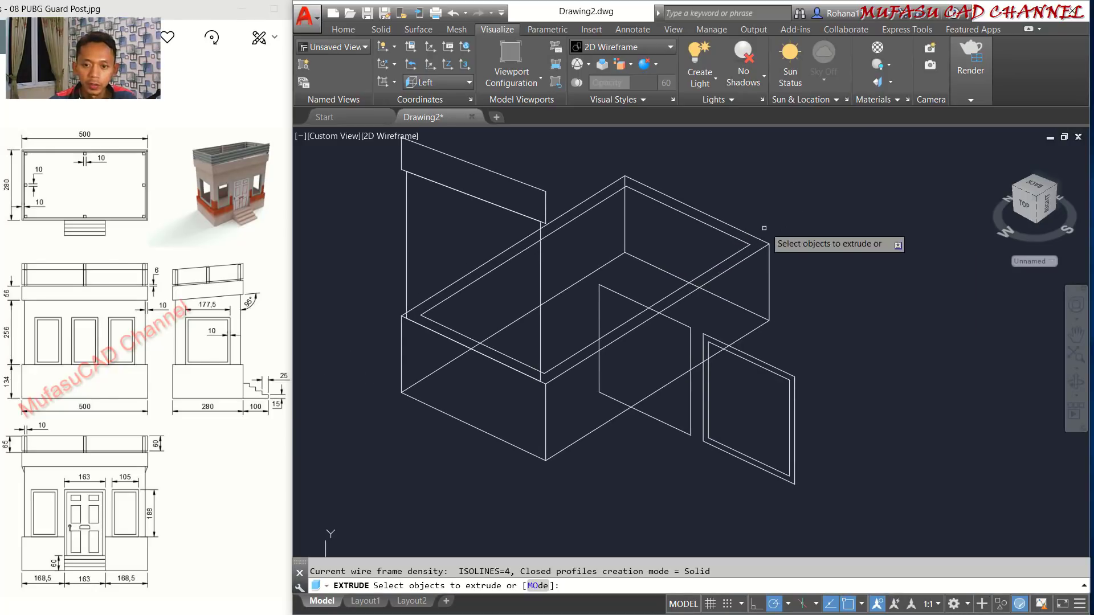
left_click(740, 250)
key("Return")
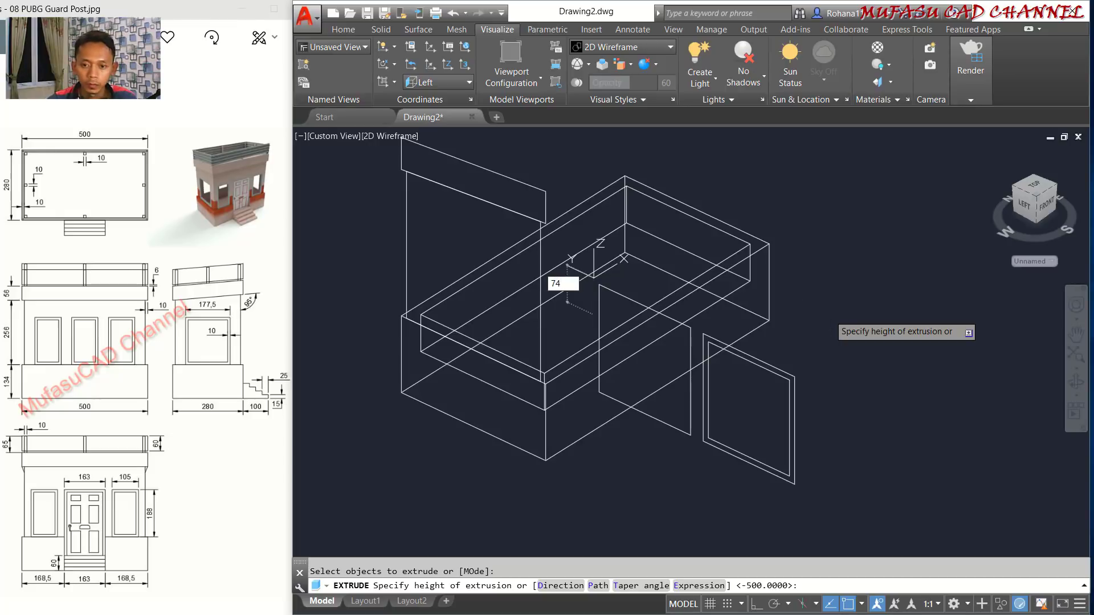
type("74")
key("Return")
Subtract the inner extruded block from the base block to hollow it out.
type("s")
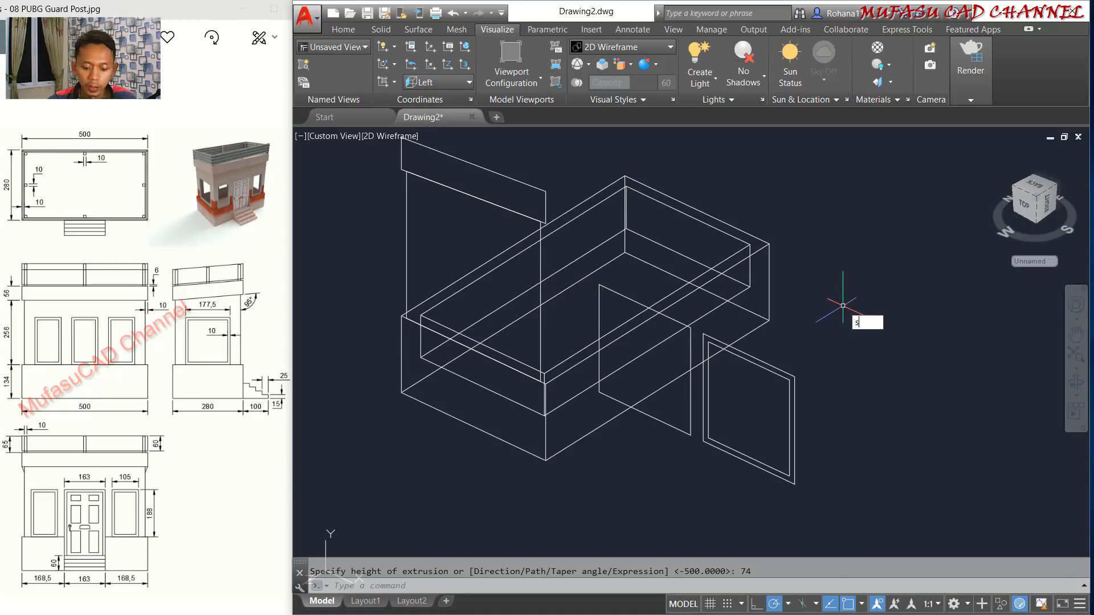
type("u")
key("Return")
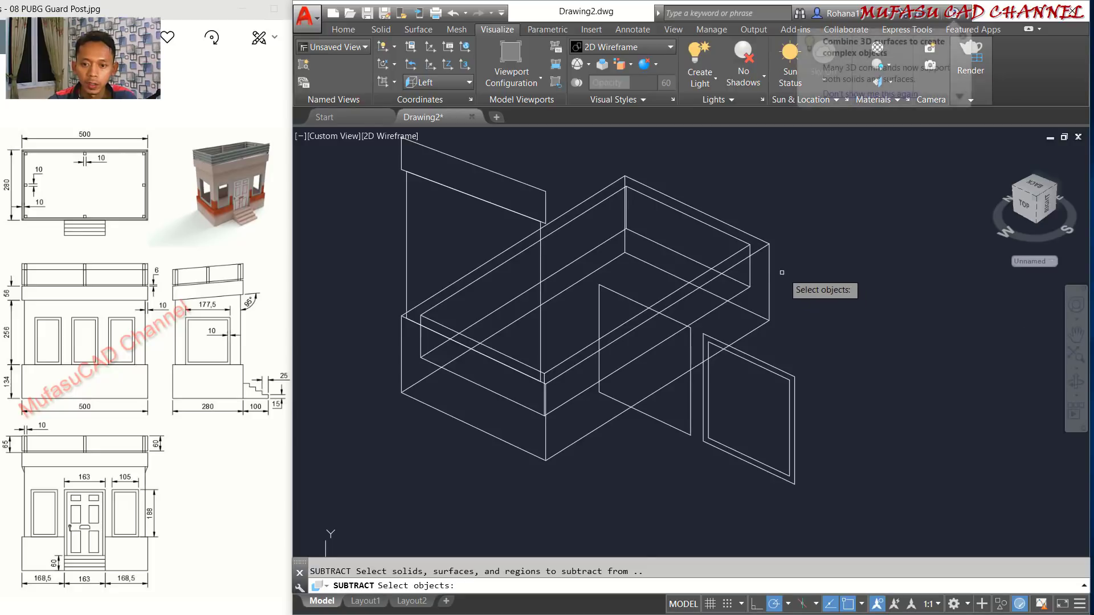
left_click(768, 273)
key("Return")
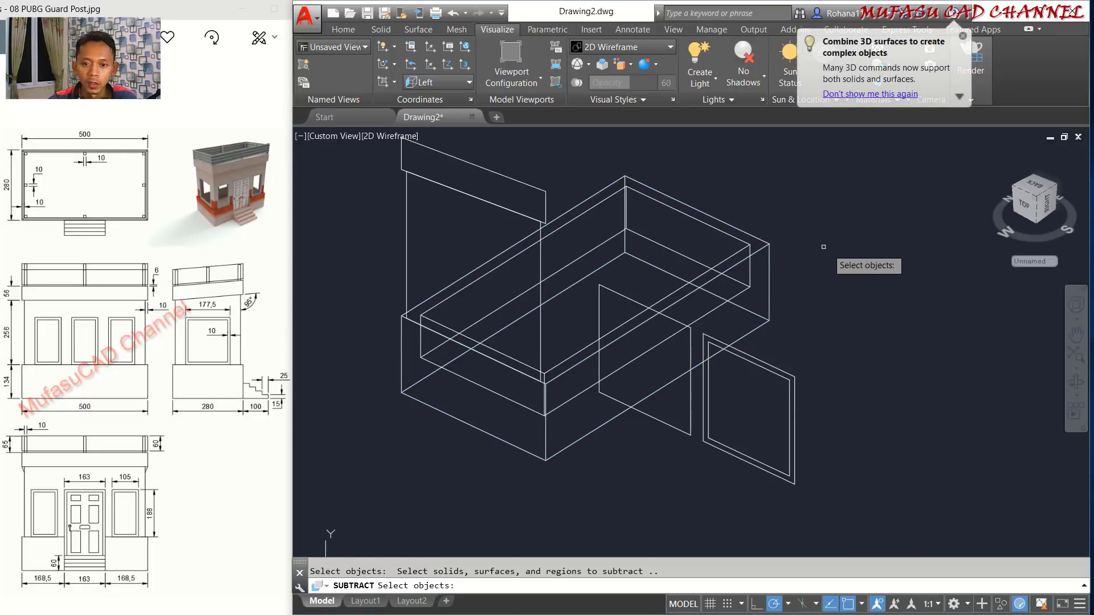
left_click(747, 246)
key("Return")
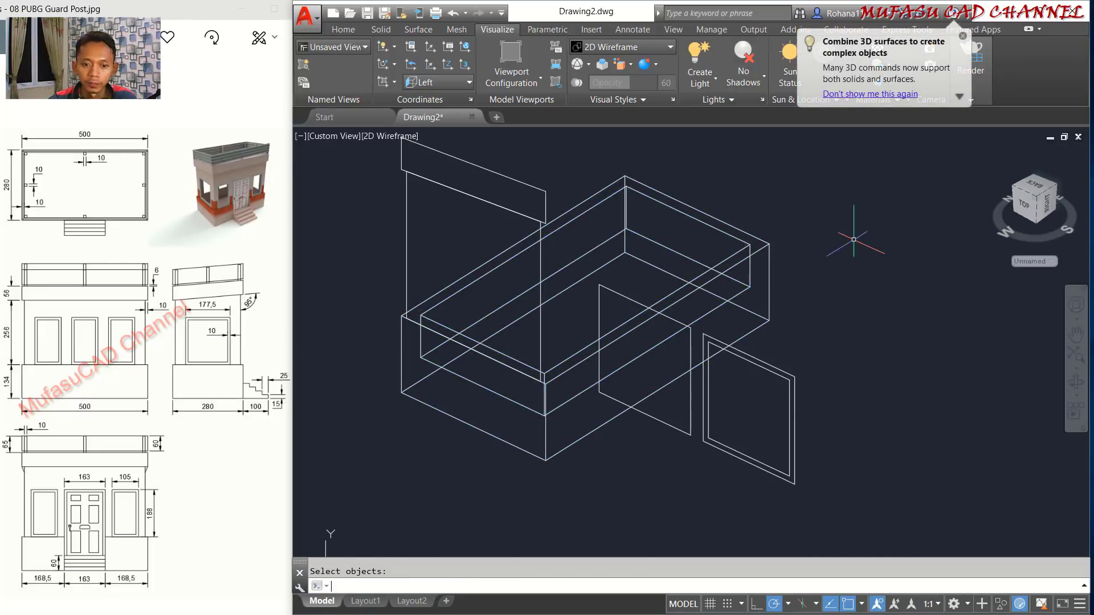
Move the wall outline above the base 10 units in the negative Z direction.
mouse_move(819, 276)
middle_mouse_down()
mouse_move(825, 253)
mouse_move(827, 293)
middle_mouse_up()
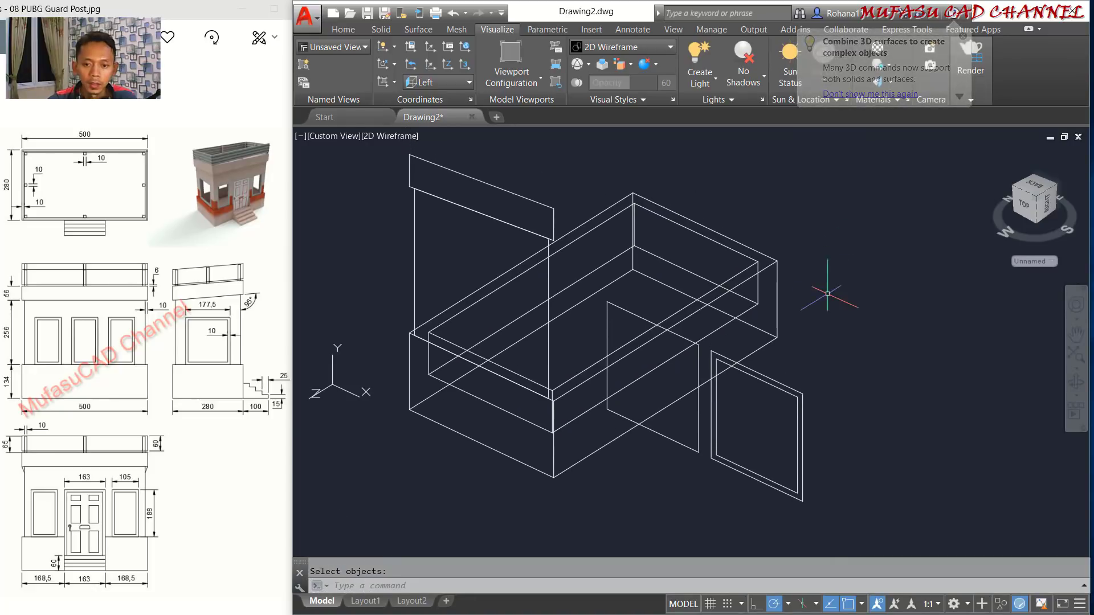
key("Return")
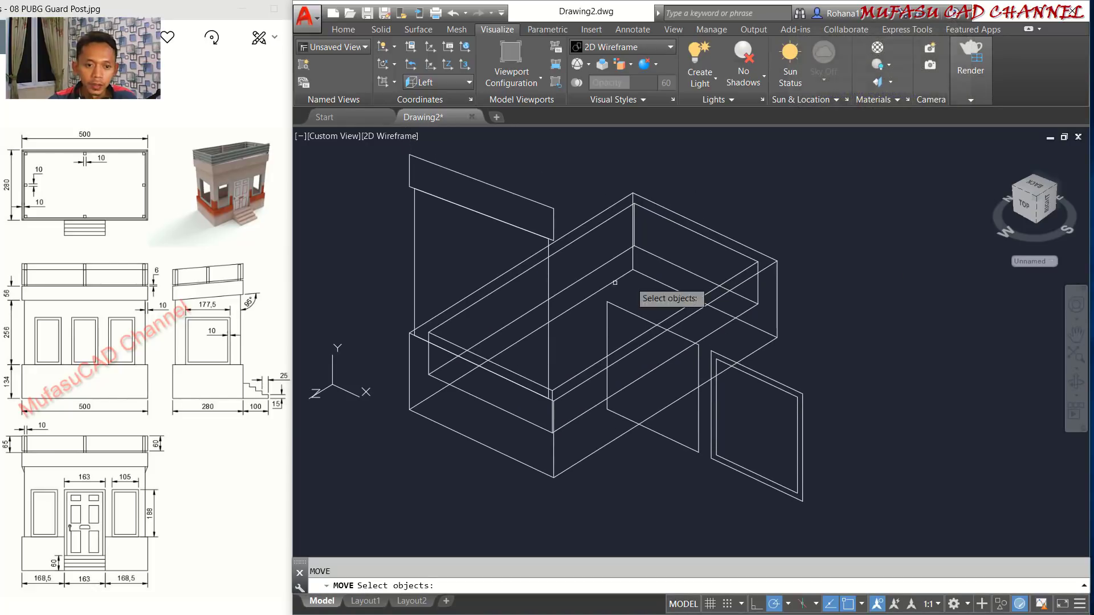
left_click(450, 254)
left_click(371, 280)
key("Return")
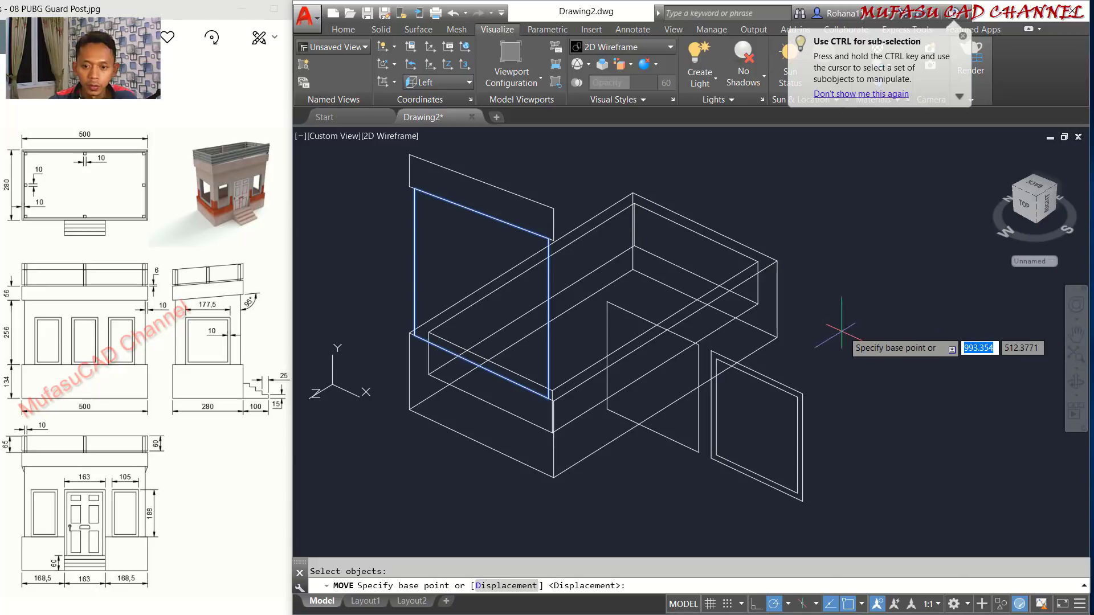
left_click(821, 335)
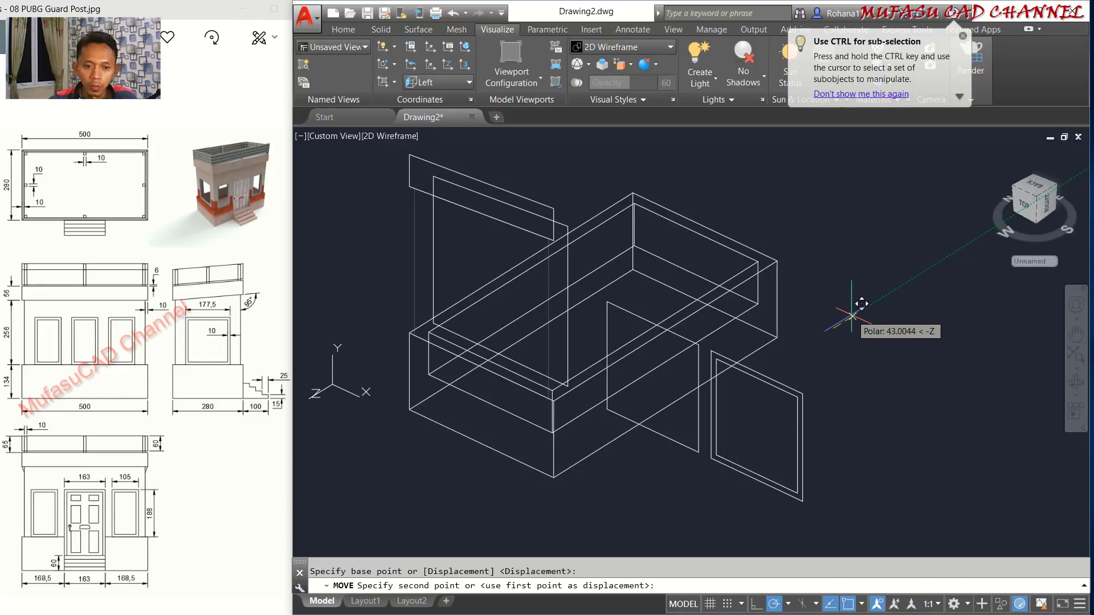
type("10")
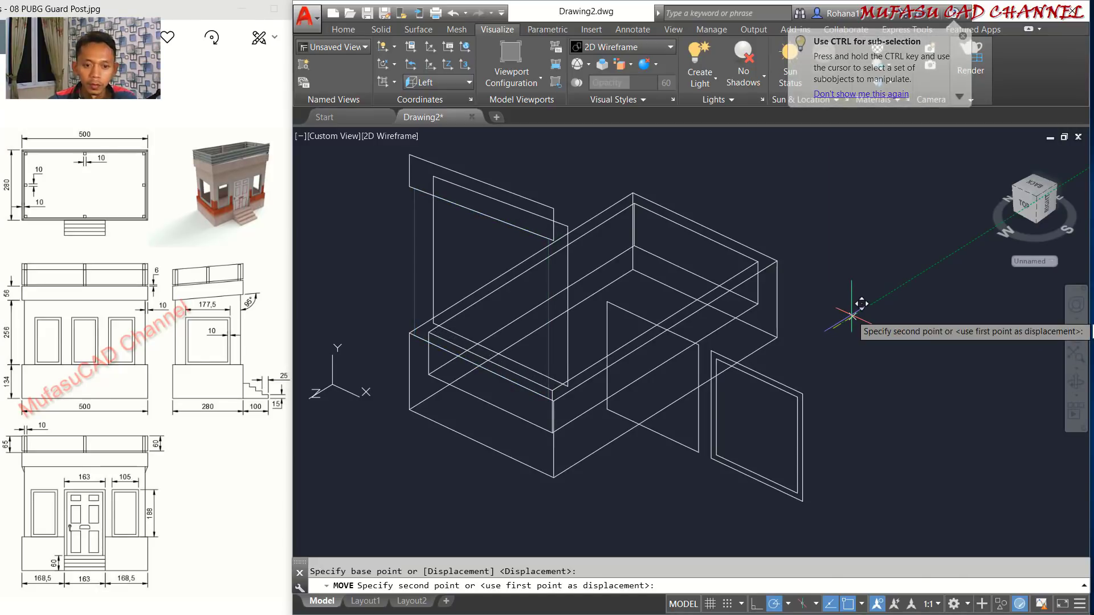
key("Return")
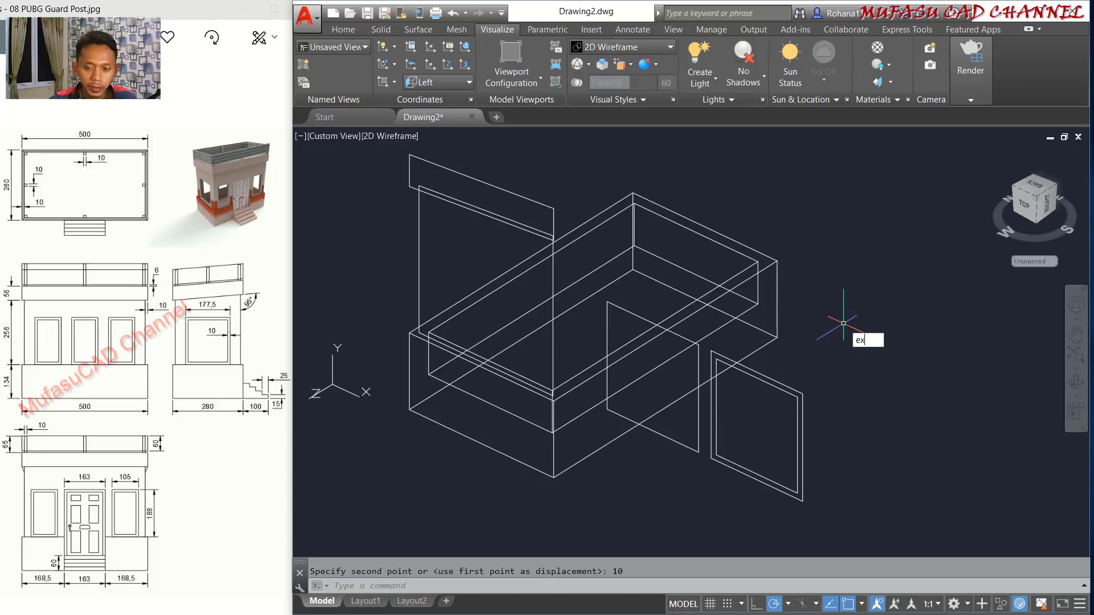
Extrude the wall outline 480 units in the negative Z direction along the length of the base.
key("Return")
left_click(479, 256)
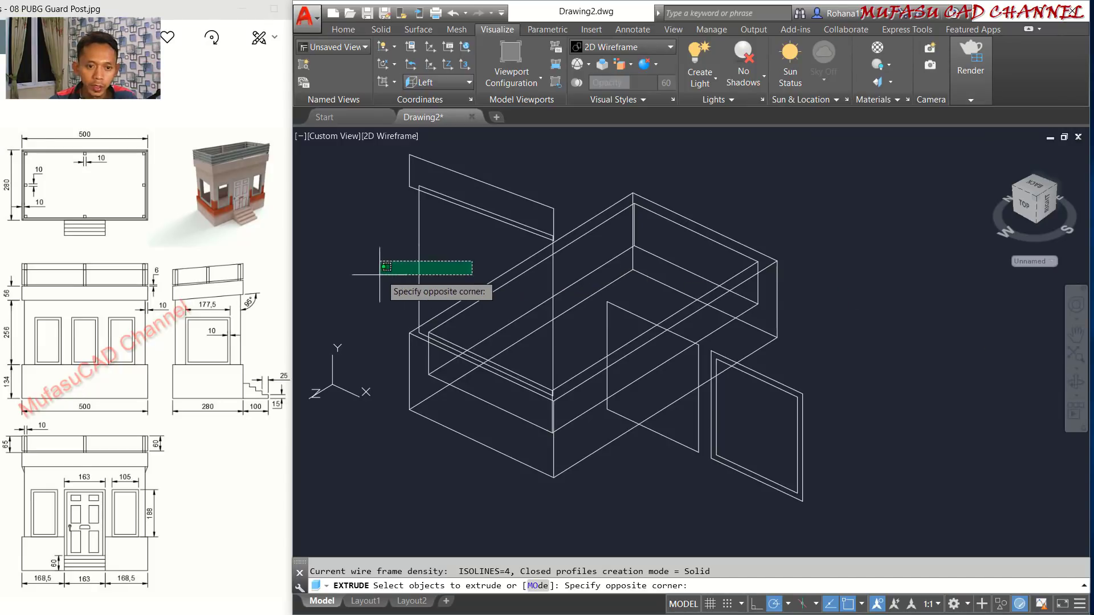
left_click(377, 269)
key("Return")
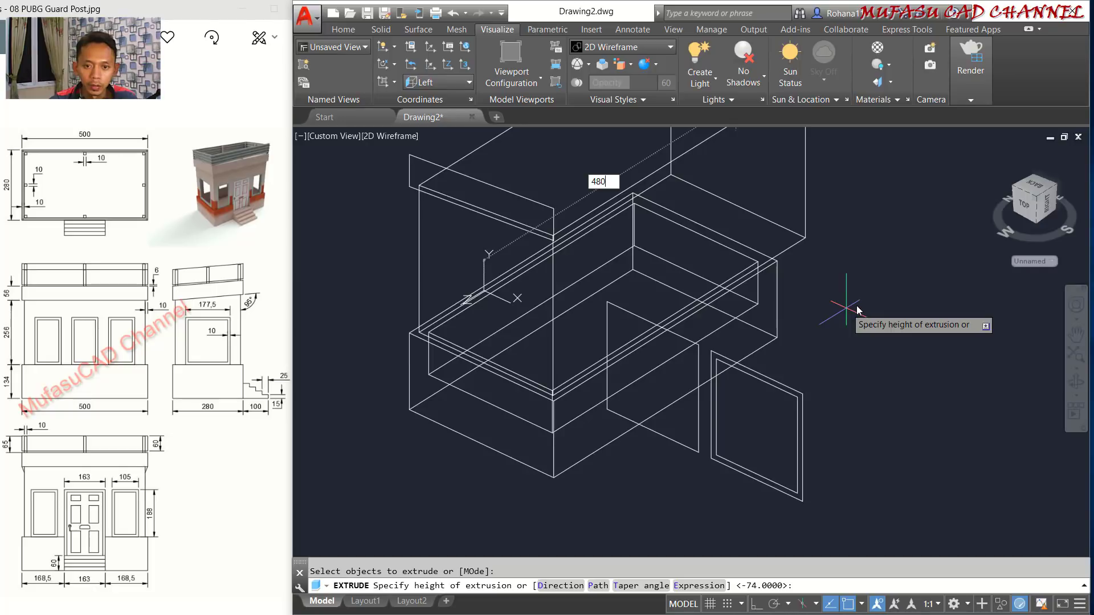
key("Return")
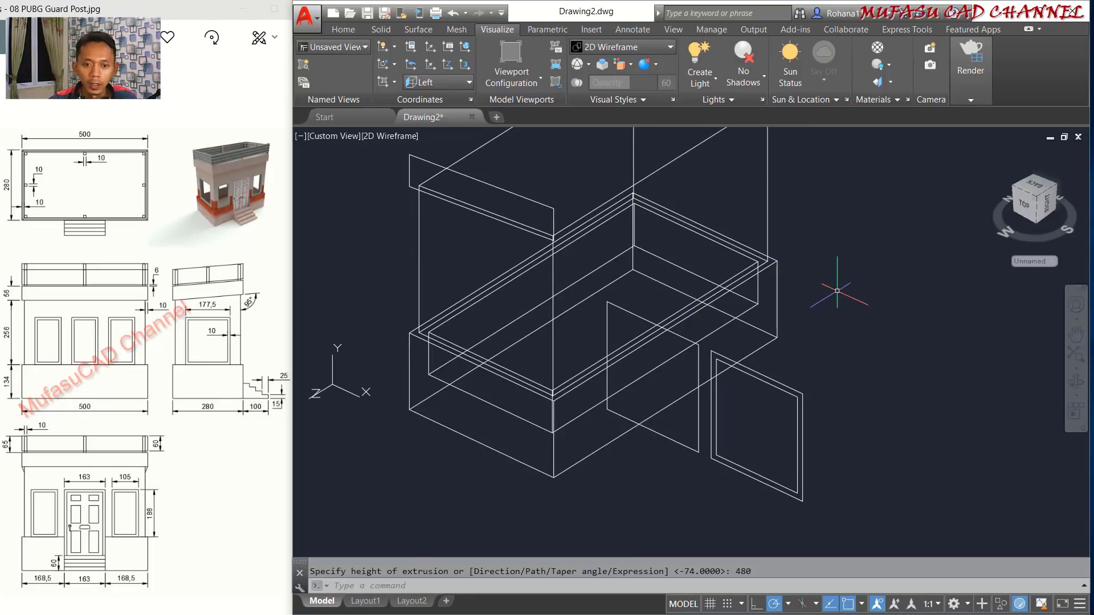
Set the visual style to Realistic and hide the base solid.
left_click(399, 138)
left_click(426, 205)
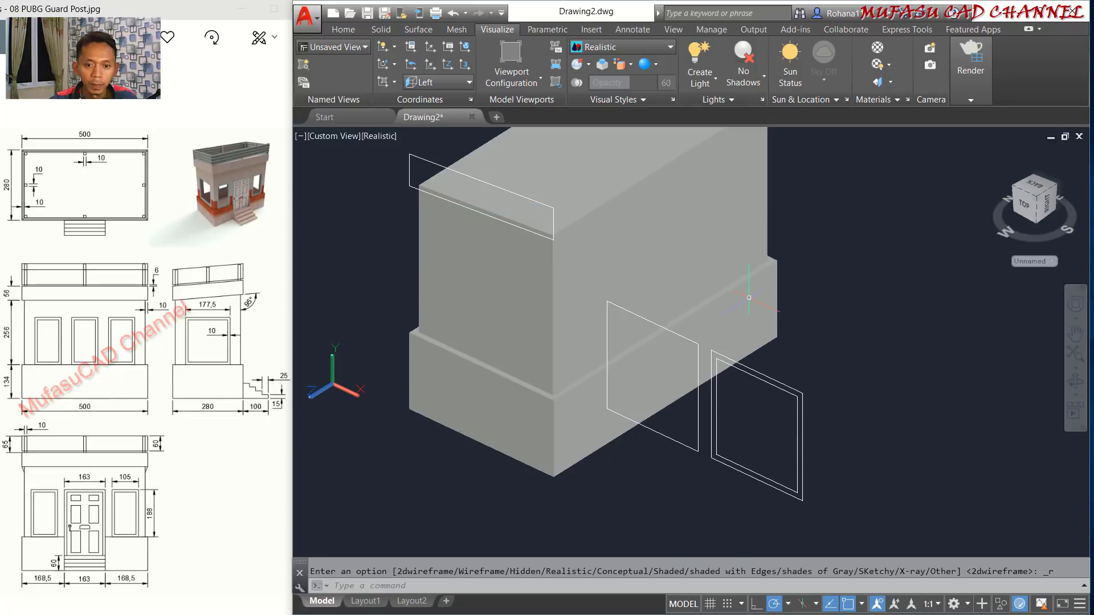
middle_click_drag(858, 299, 866, 276)
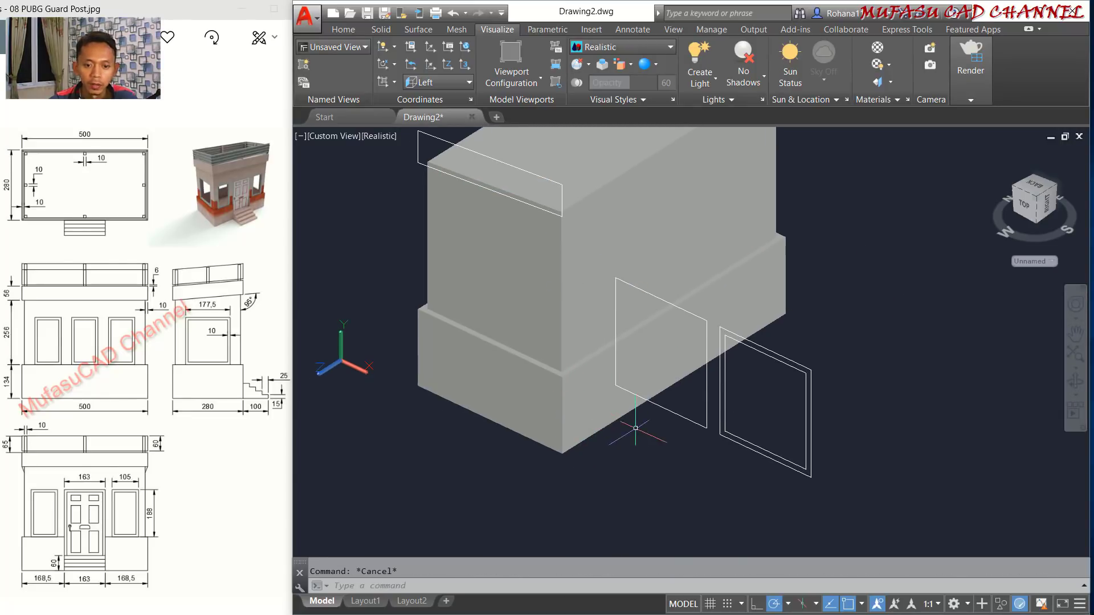
middle_click_drag(638, 427, 696, 301, "shift")
left_click(595, 473)
right_click(591, 469)
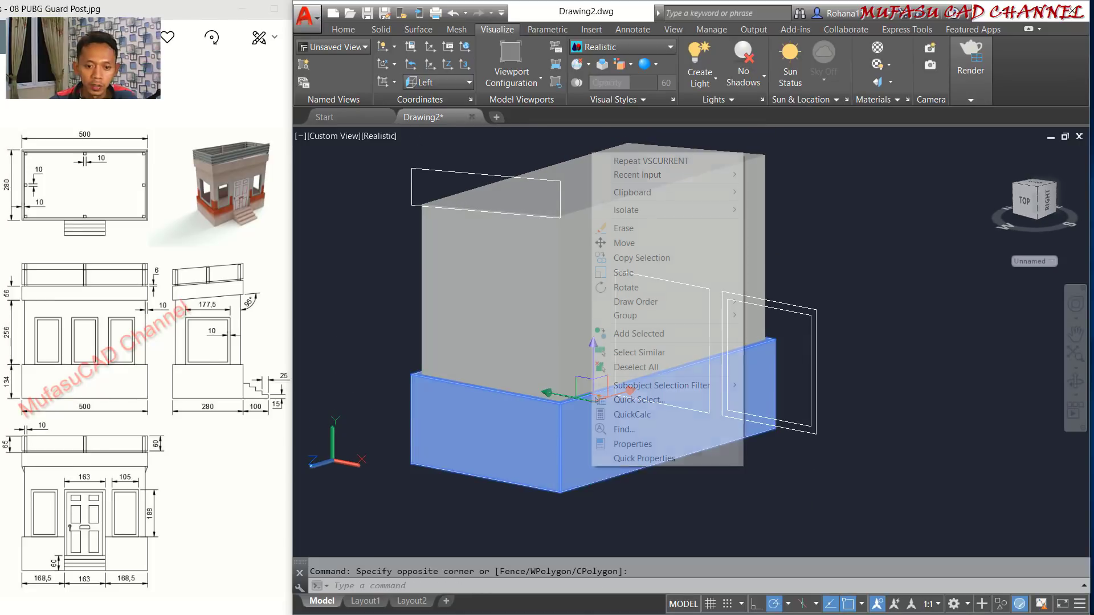
mouse_move(704, 211)
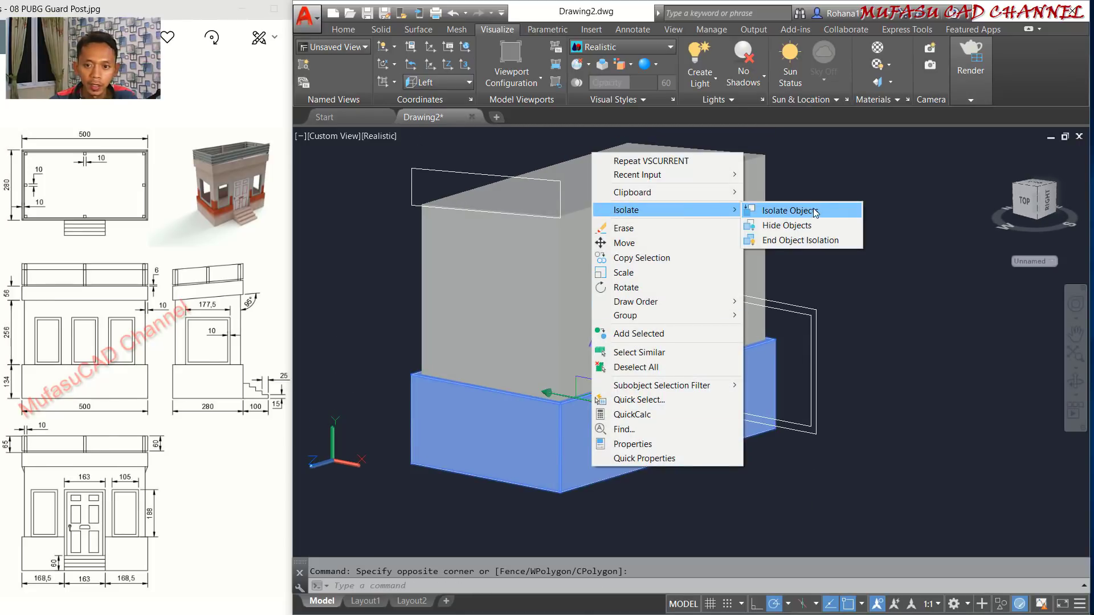
left_click(803, 225)
Offset the edges of the wall block's bottom face 10 units inward with OFFSETEDGE.
middle_click_drag(755, 320, 702, 302, "shift")
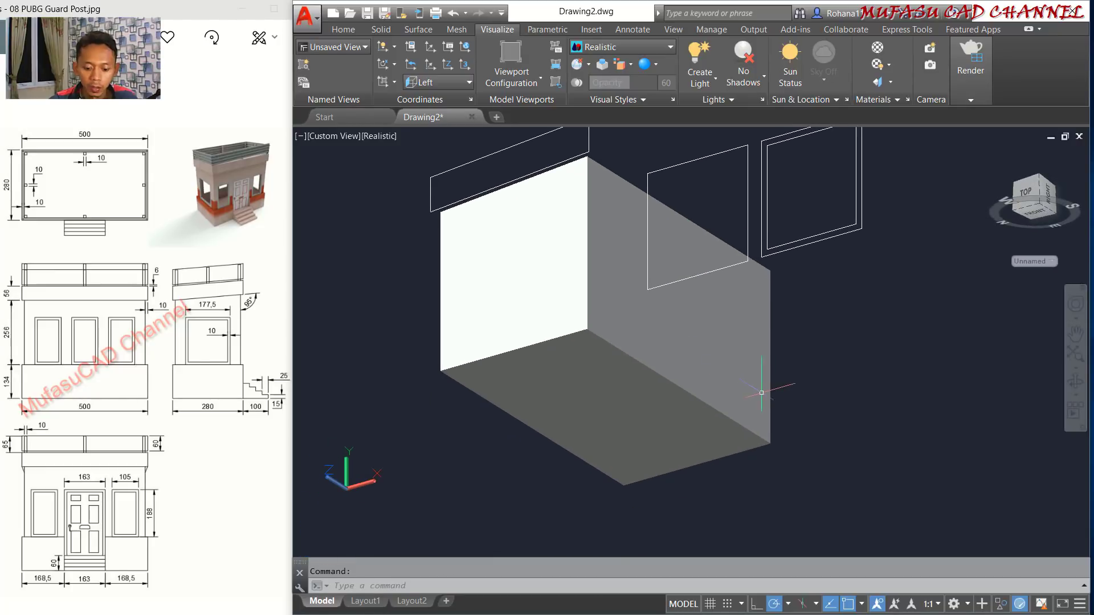
type("OFFS")
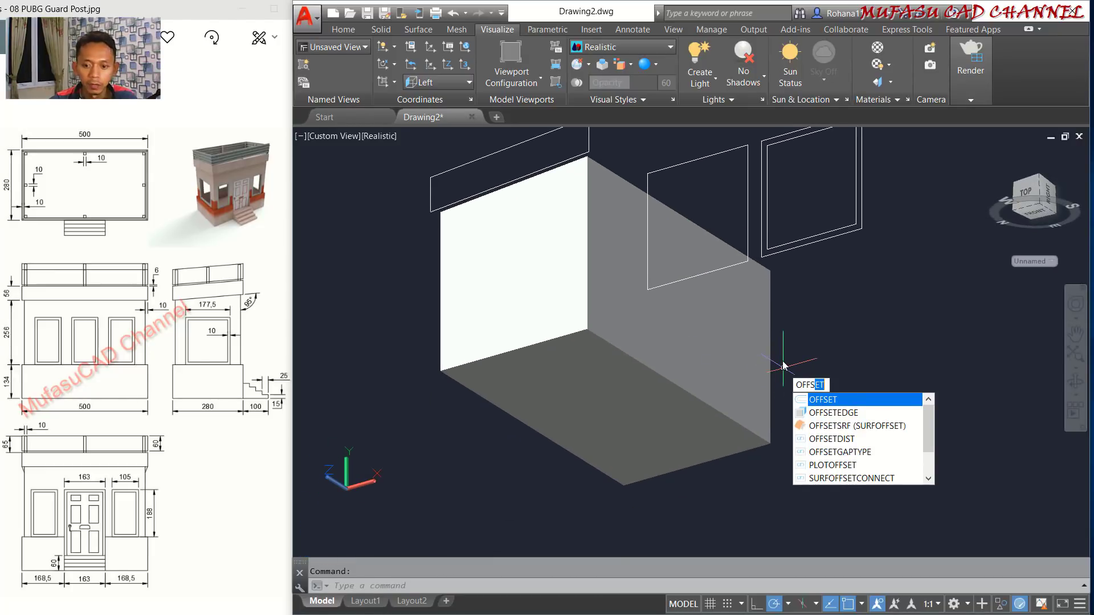
left_click(844, 415)
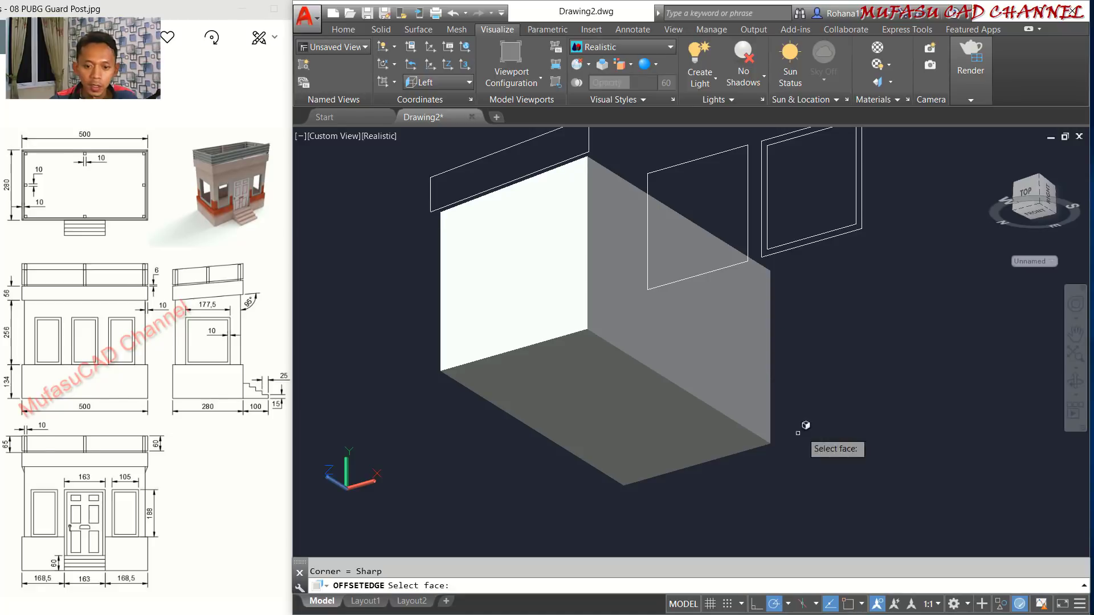
left_click(615, 393)
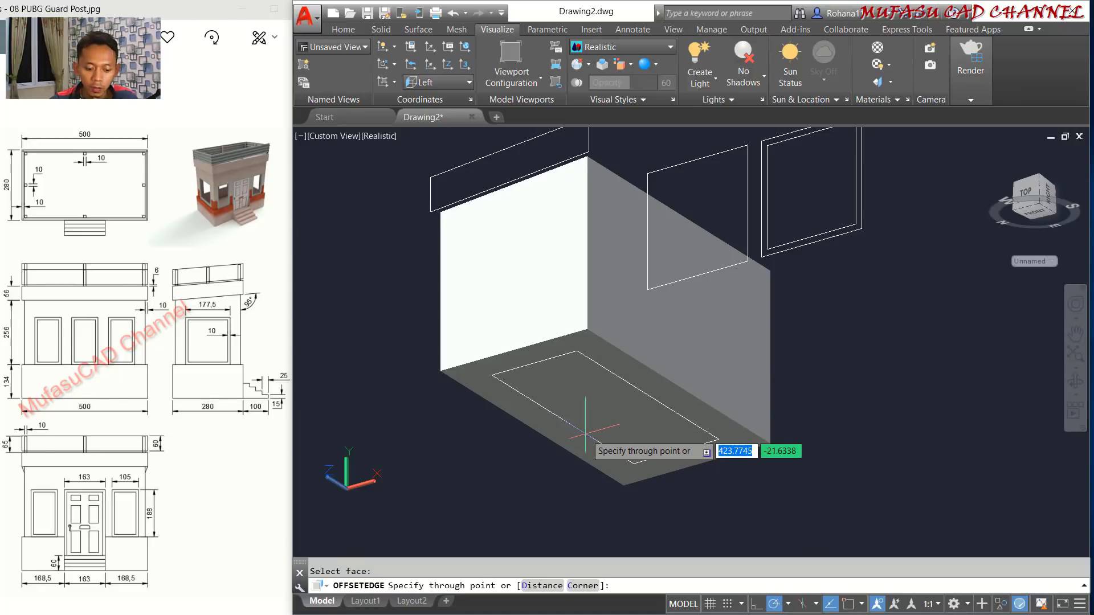
type("d")
key("Return")
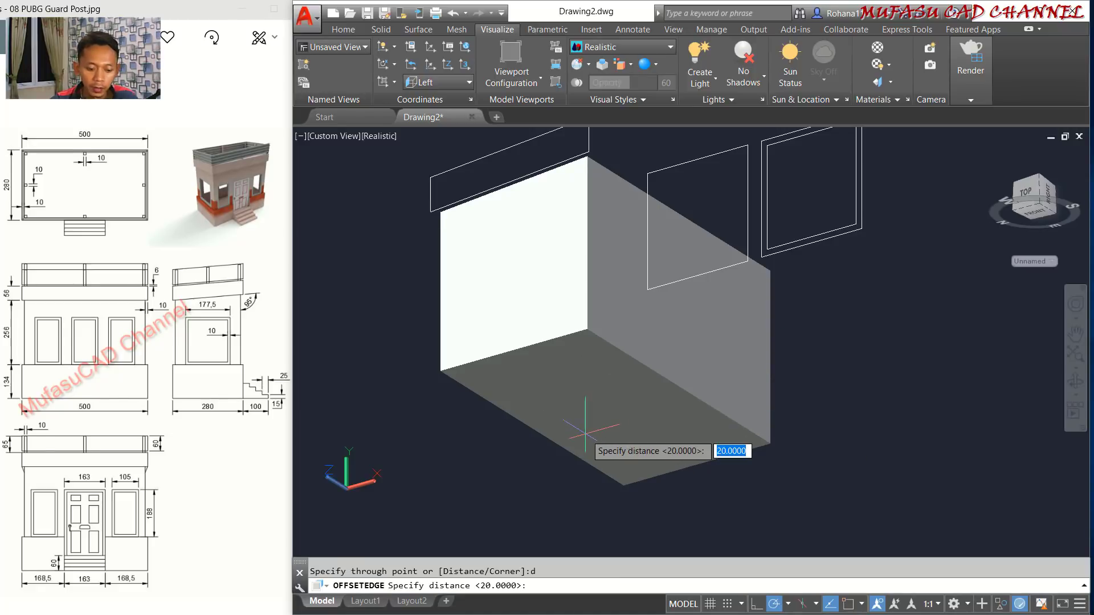
key("Return")
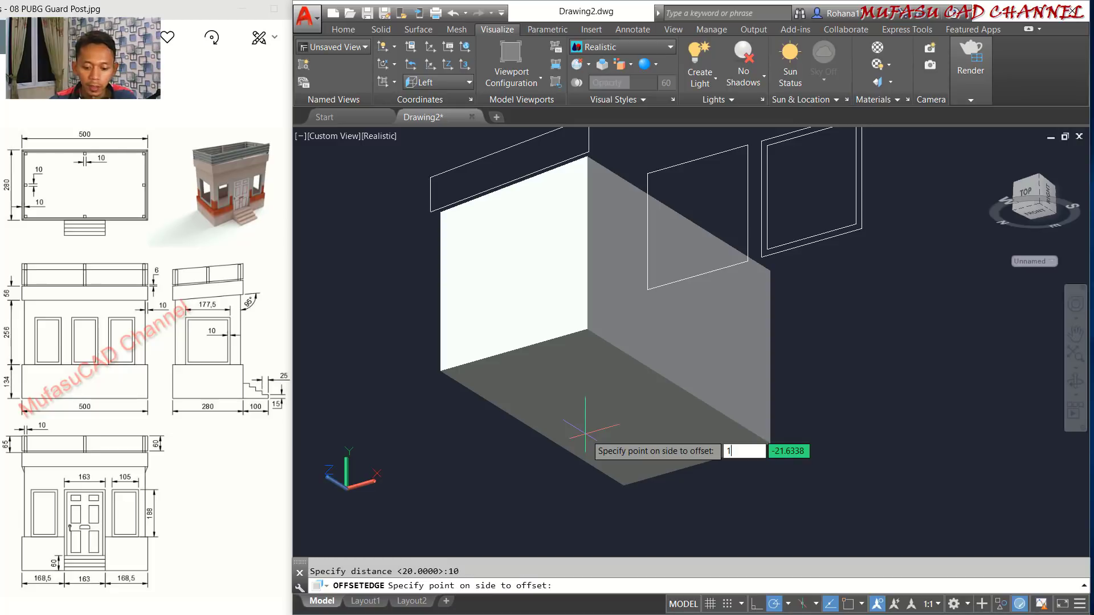
type("10")
key("Return")
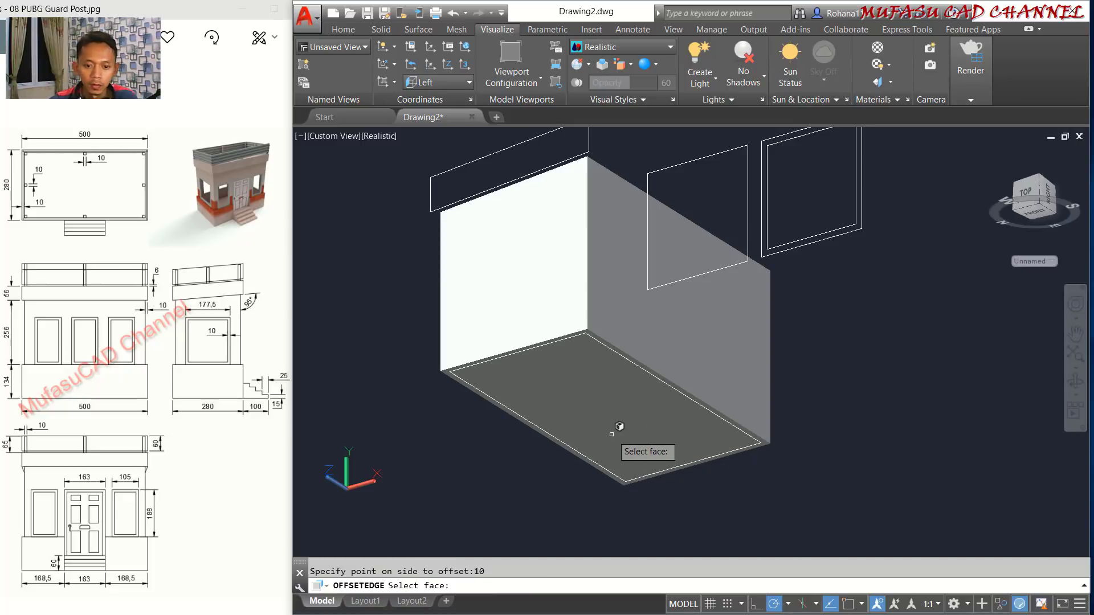
key("Return")
Extrude the inset rectangle on the wall block's bottom face upward through the block and past its top.
key("Return")
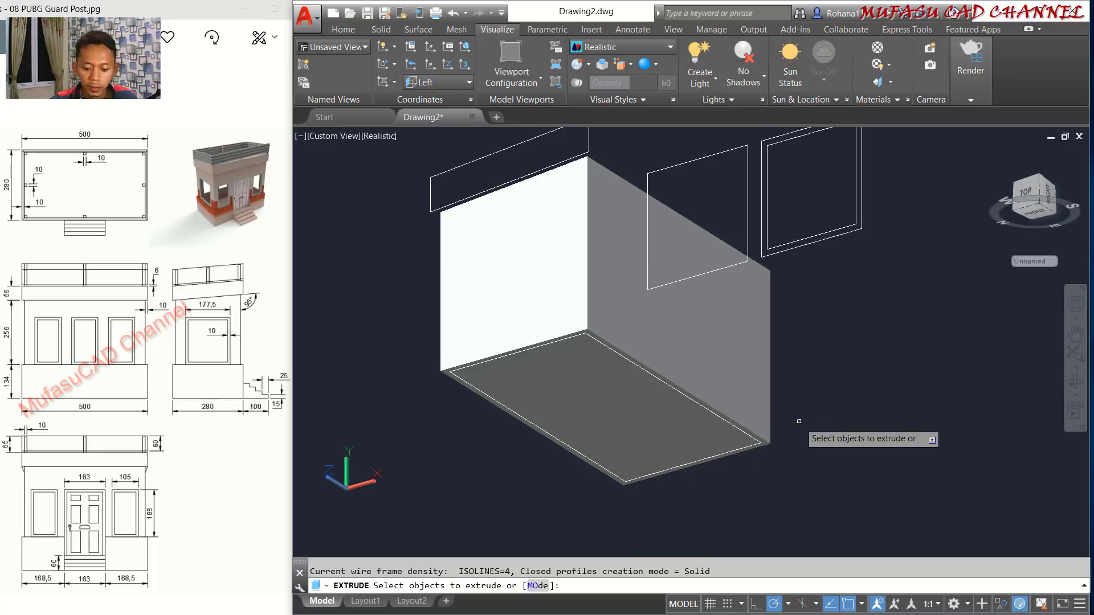
key("Return")
key("Return")
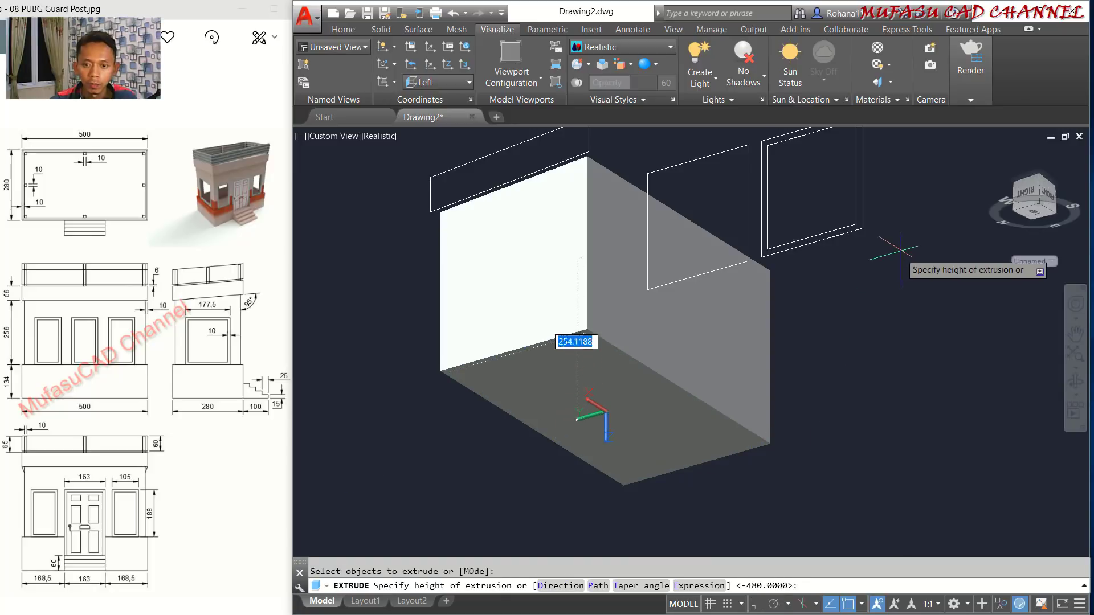
left_click(892, 193)
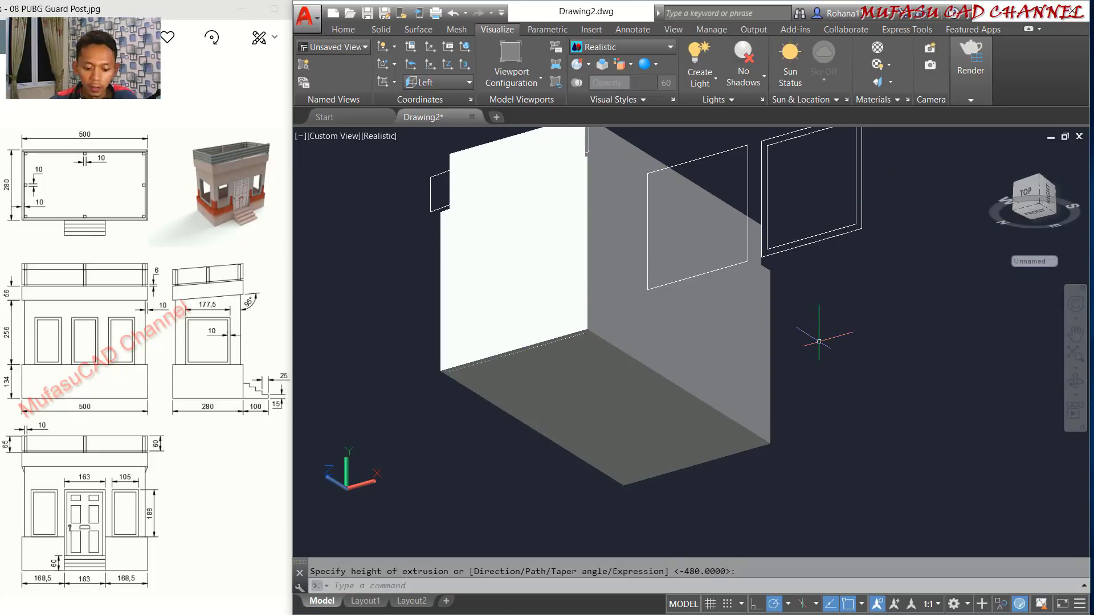
Subtract the inner extrusion from the wall block to leave a hollow wall shell open at top and bottom.
type("sue")
key("Escape")
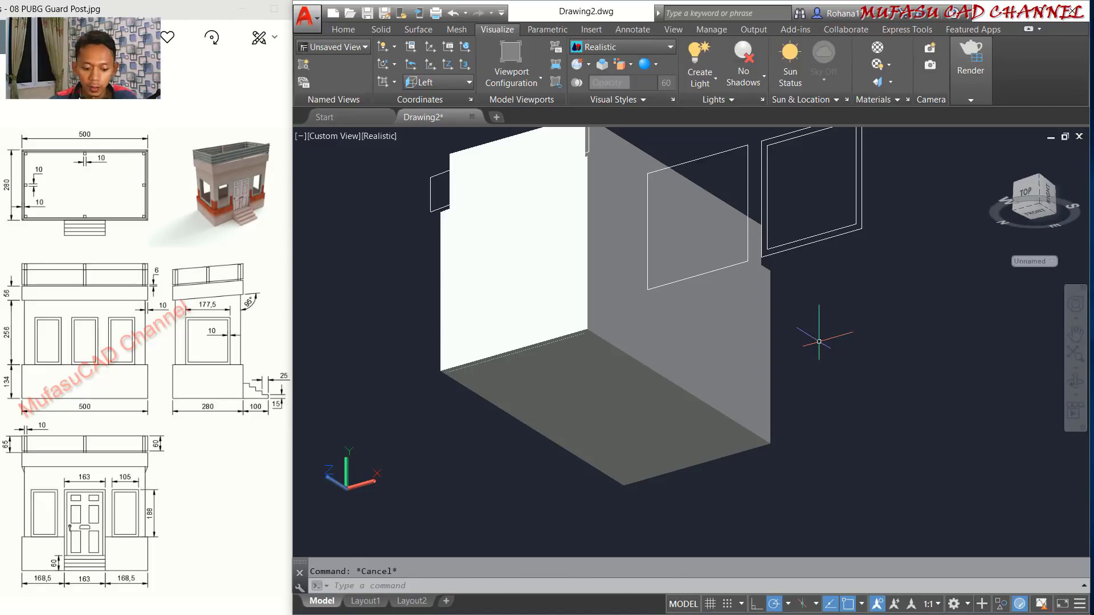
type("su")
key("Return")
left_click(767, 302)
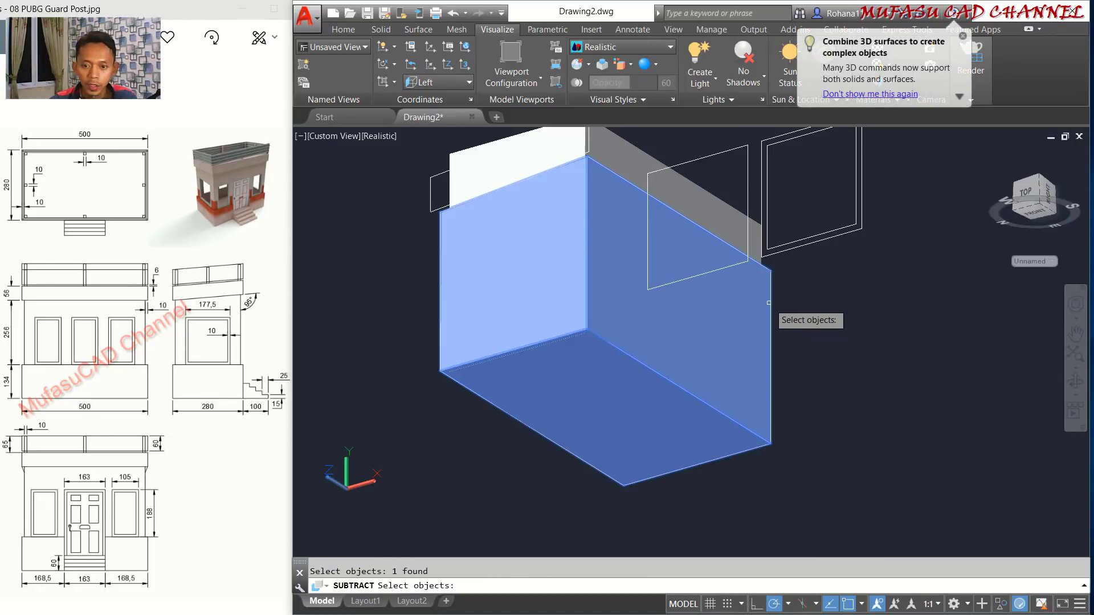
key("Return")
left_click(618, 161)
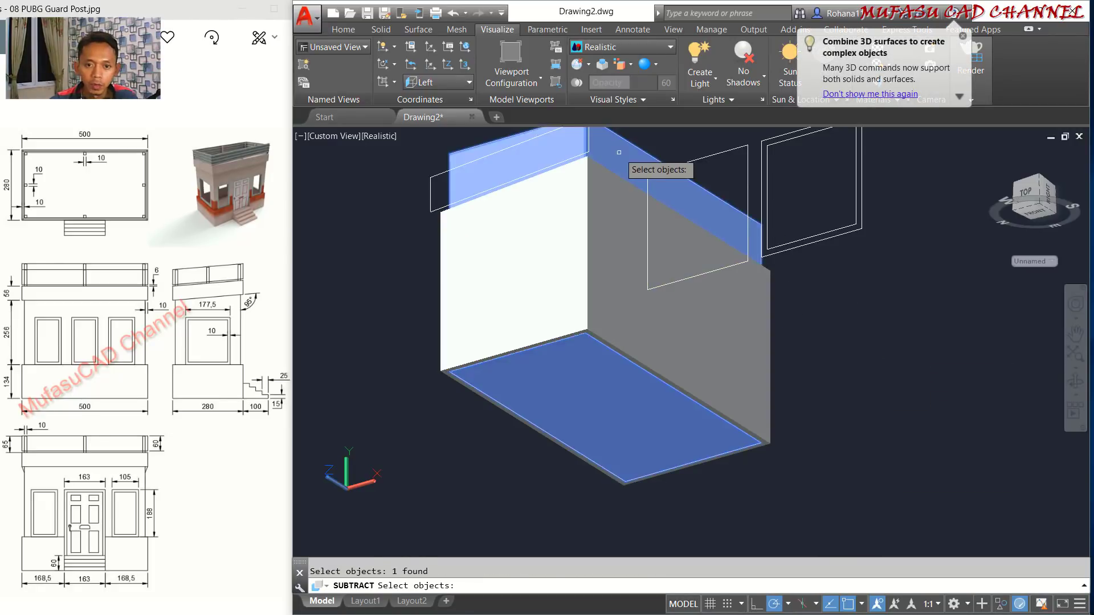
key("Return")
Move the single window rectangle by its bottom edge midpoint to the midpoint of the end wall's bottom edge.
middle_click_drag(757, 321, 785, 433, "shift")
middle_click_drag(842, 283, 853, 335)
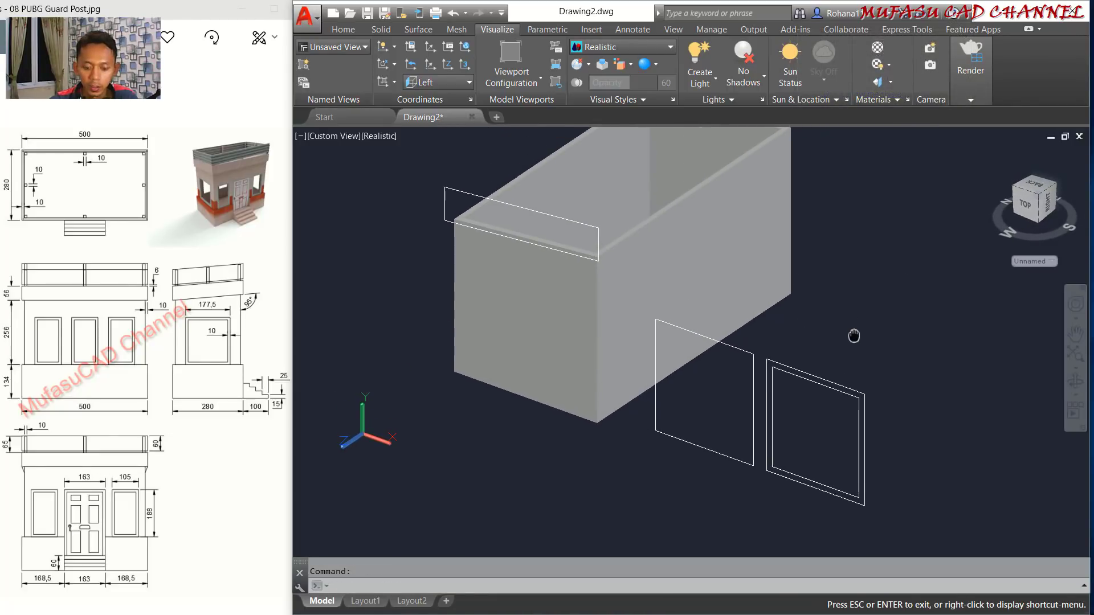
type("m")
key("Return")
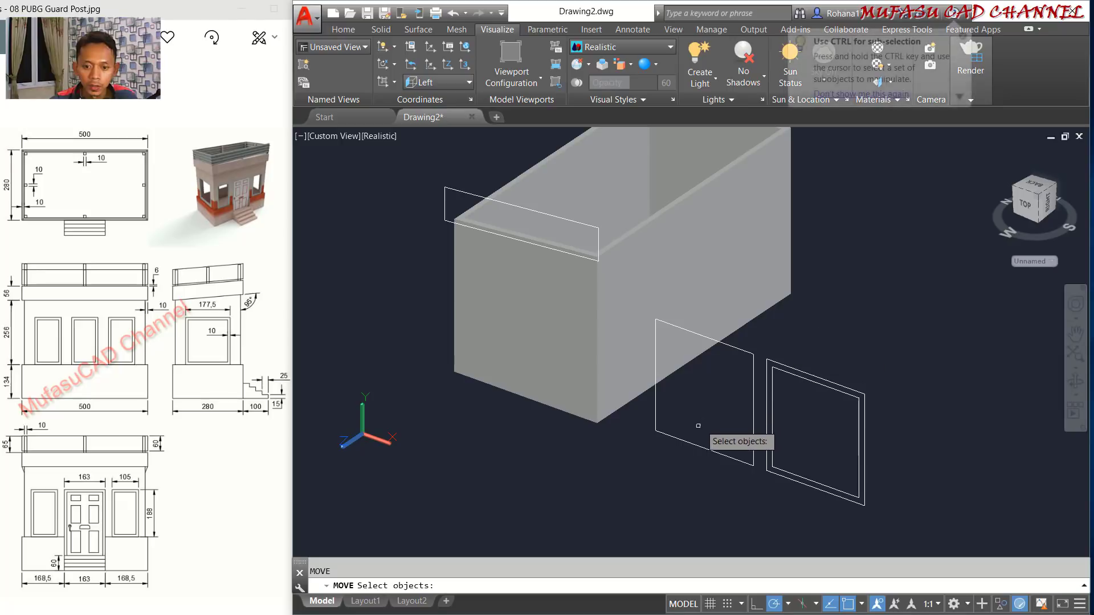
left_click(712, 439)
left_click(676, 476)
key("Return")
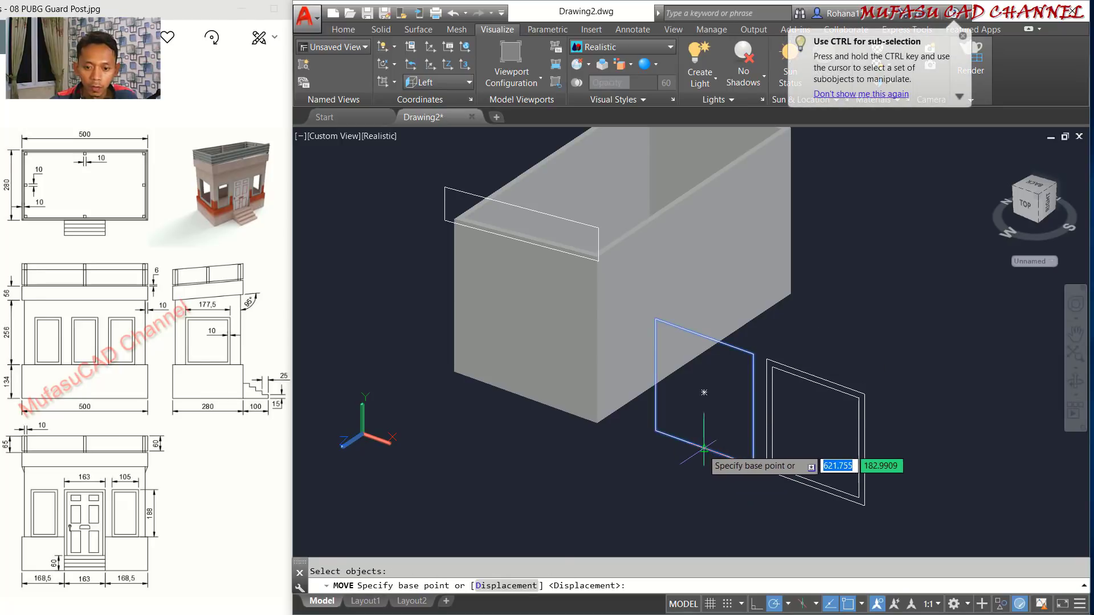
left_click(704, 449)
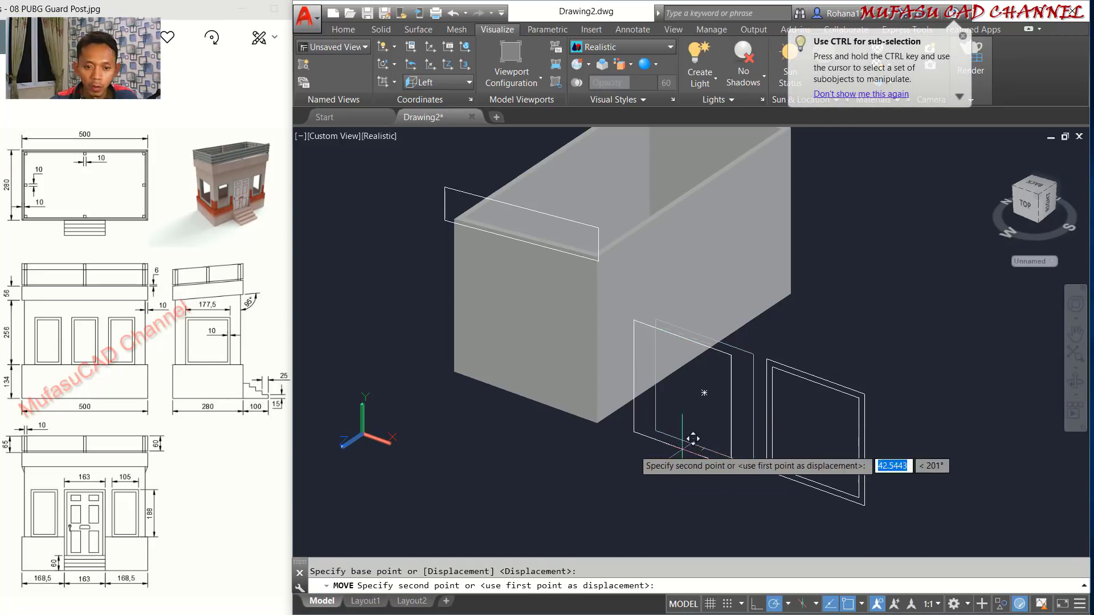
left_click(536, 386)
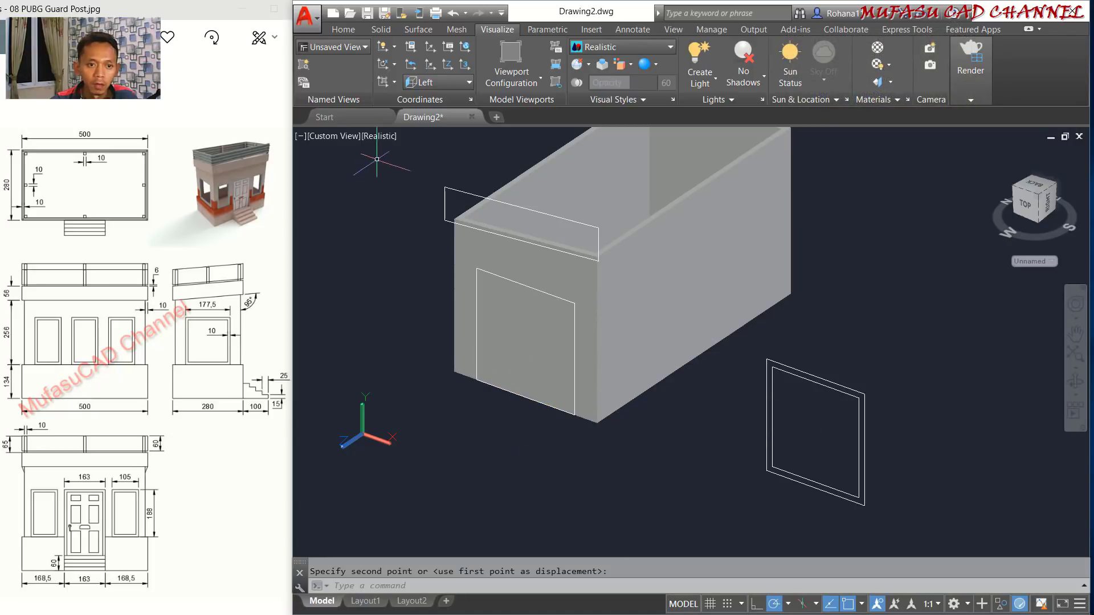
Switch to the 2D Wireframe visual style and extrude the window rectangle on the end wall through the whole building past the far wall.
left_click(375, 138)
left_click(398, 166)
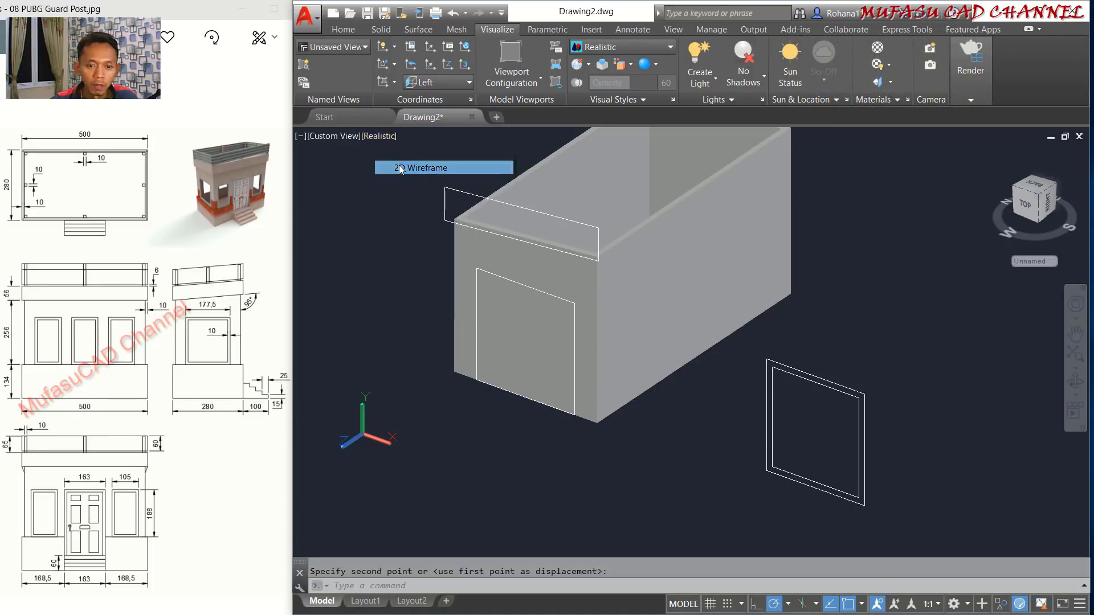
middle_click_drag(740, 286, 752, 322)
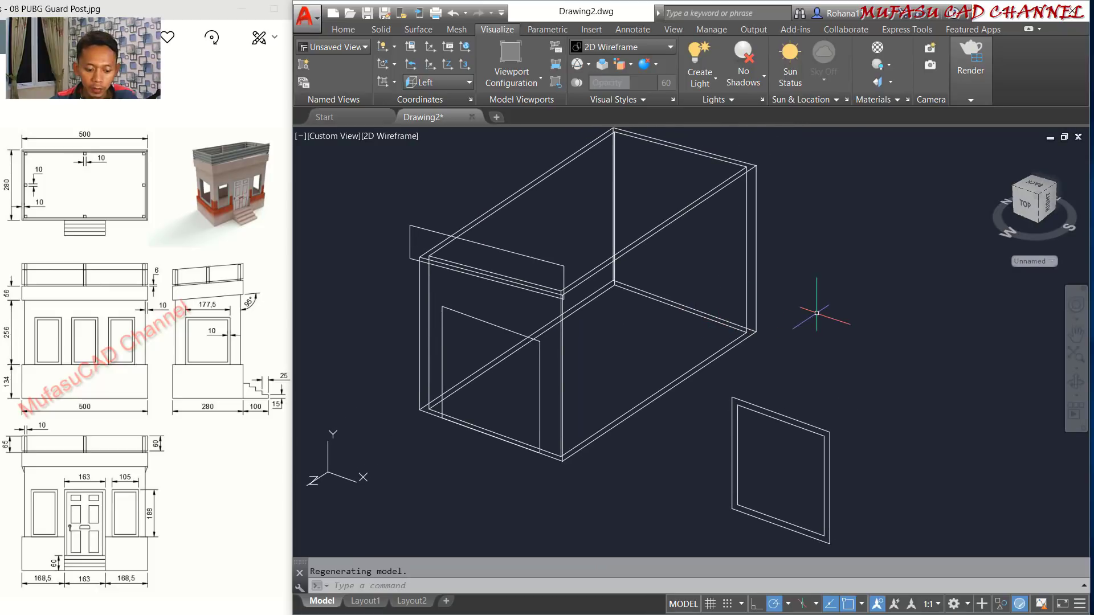
key("Return")
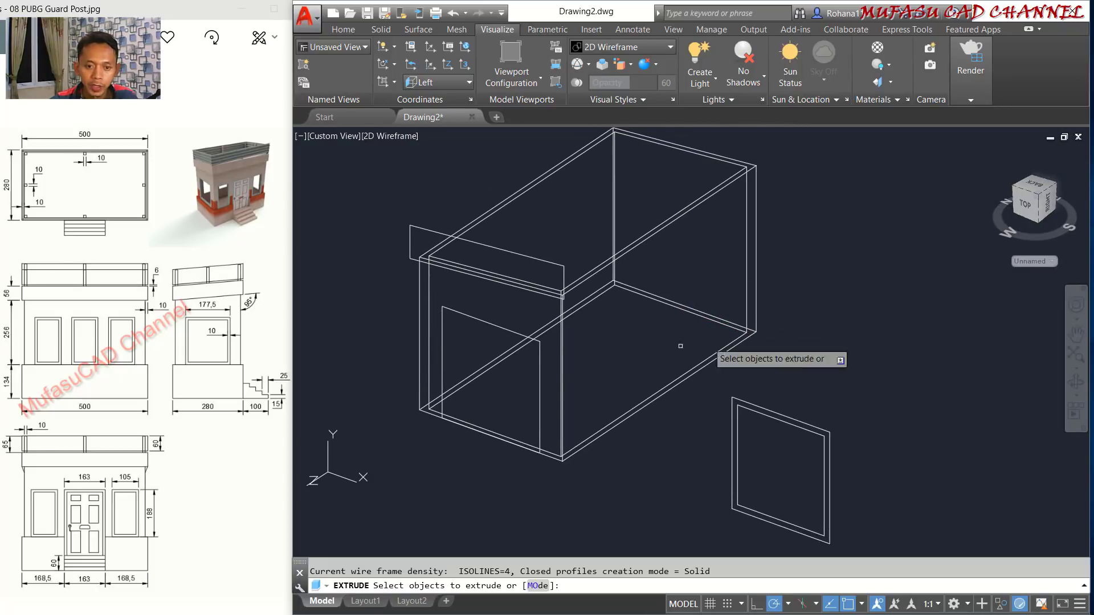
left_click(538, 385)
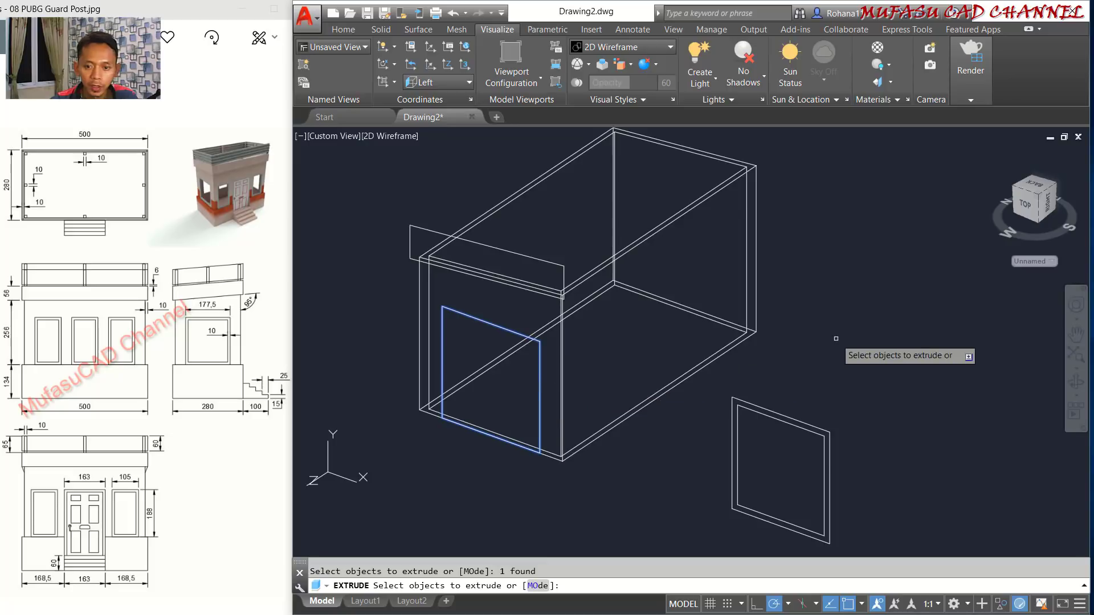
key("Return")
left_click(858, 320)
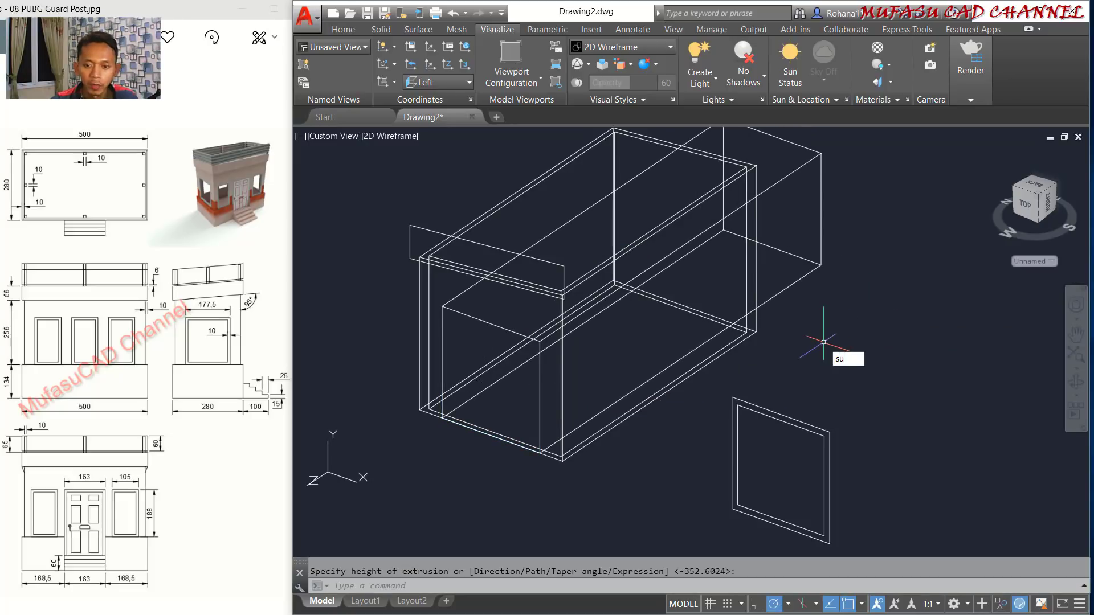
Subtract the long window extrusion from the wall shell to cut window openings in both end walls.
type("su")
key("Return")
left_click(826, 347)
left_click(744, 332)
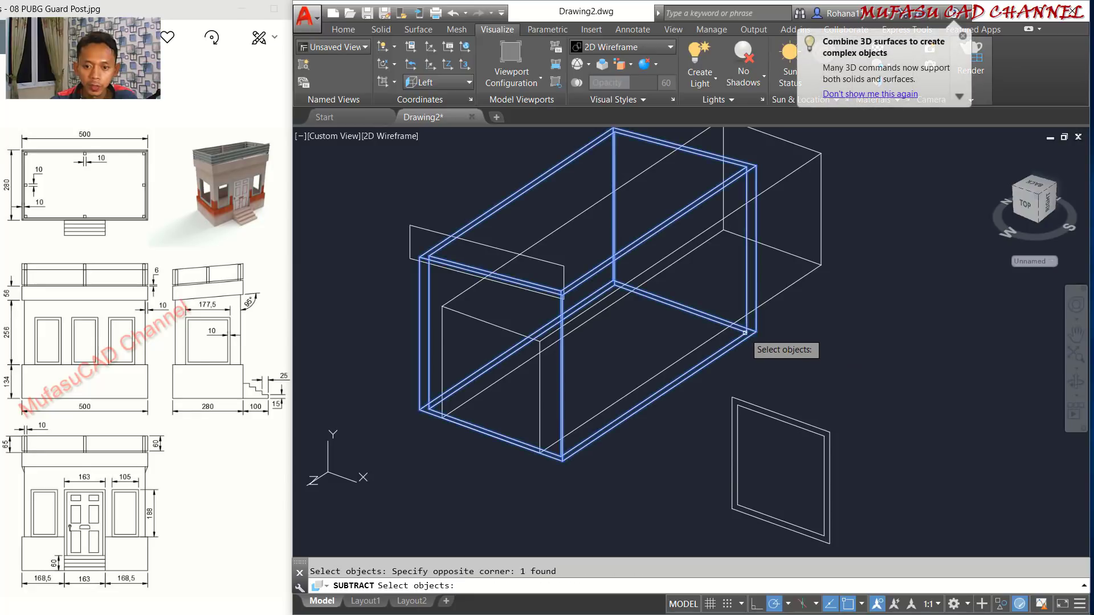
key("Return")
left_click(820, 299)
left_click(793, 260)
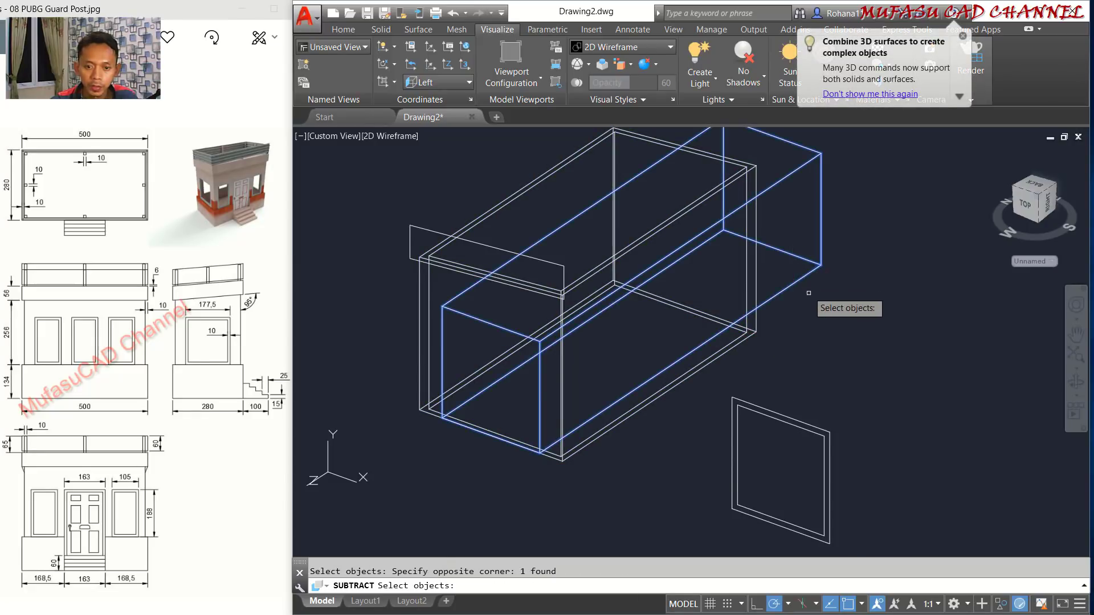
key("Return")
Extrude the two nested window frame rectangles beside the building by 10 units.
middle_click_drag(798, 232, 749, 270, "shift")
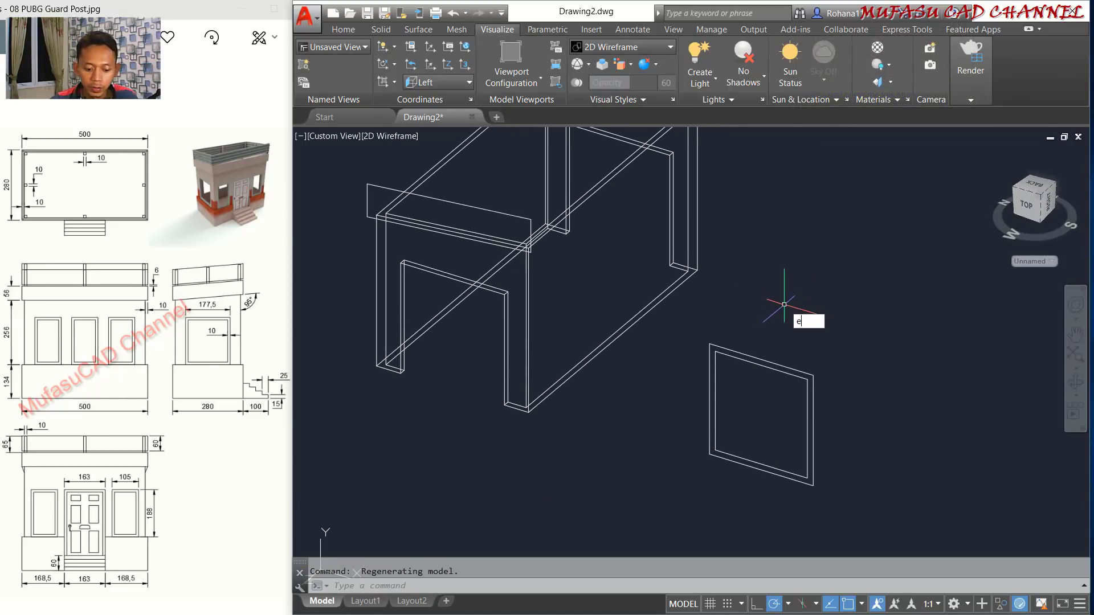
type("ext")
key("Return")
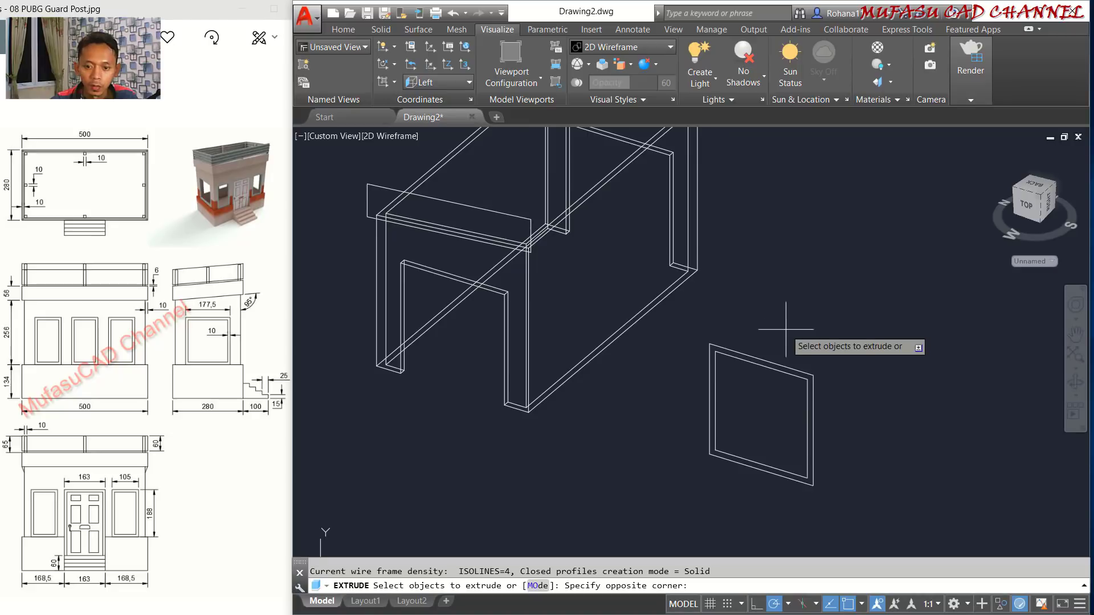
left_click(786, 330)
left_click(762, 371)
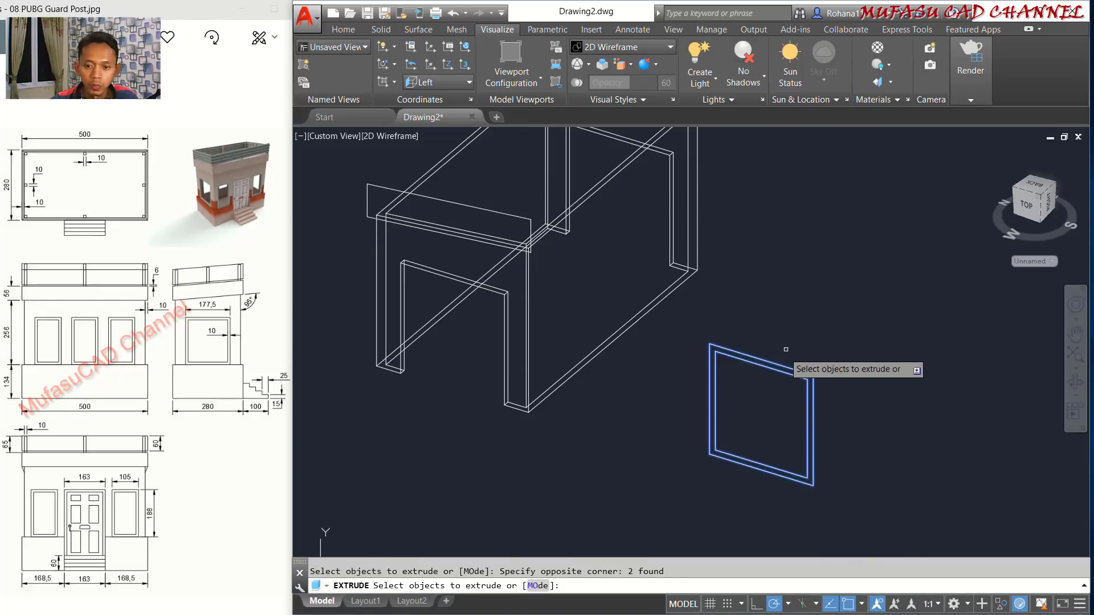
middle_click_drag(787, 347, 721, 322)
key("Return")
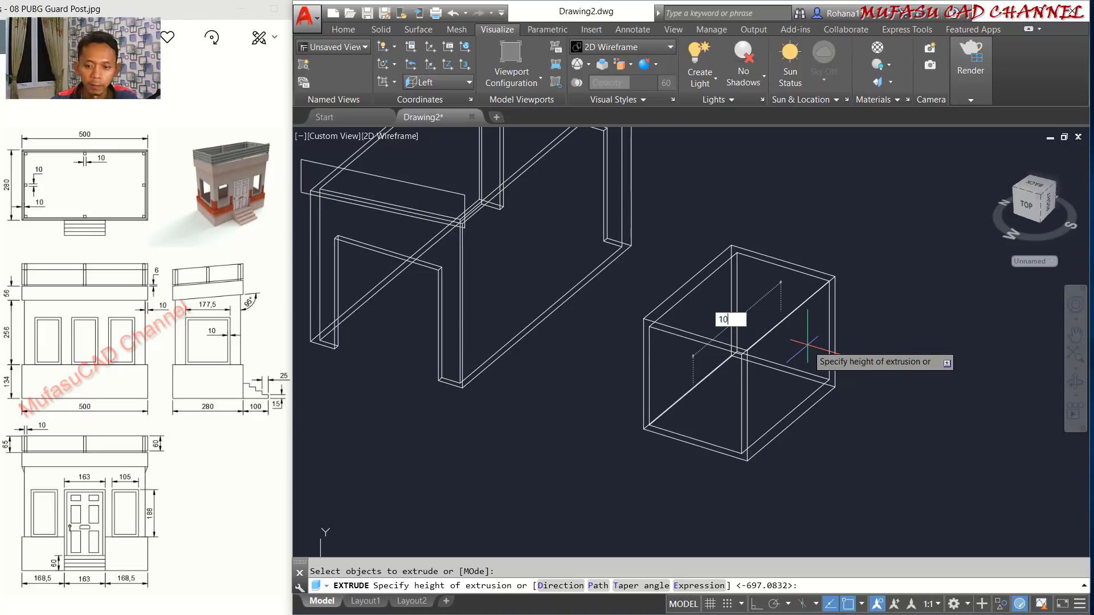
key("Return")
Subtract the inner block from the outer one to form a window frame, and set the visual style to Shaded with edges.
scroll(666, 427, "up", 4)
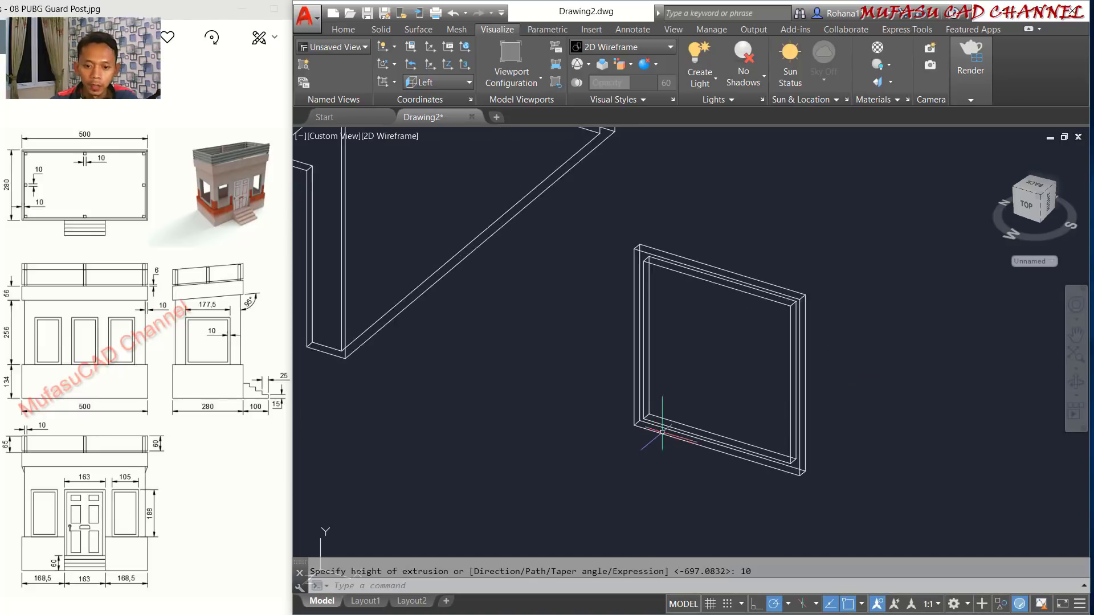
type("su")
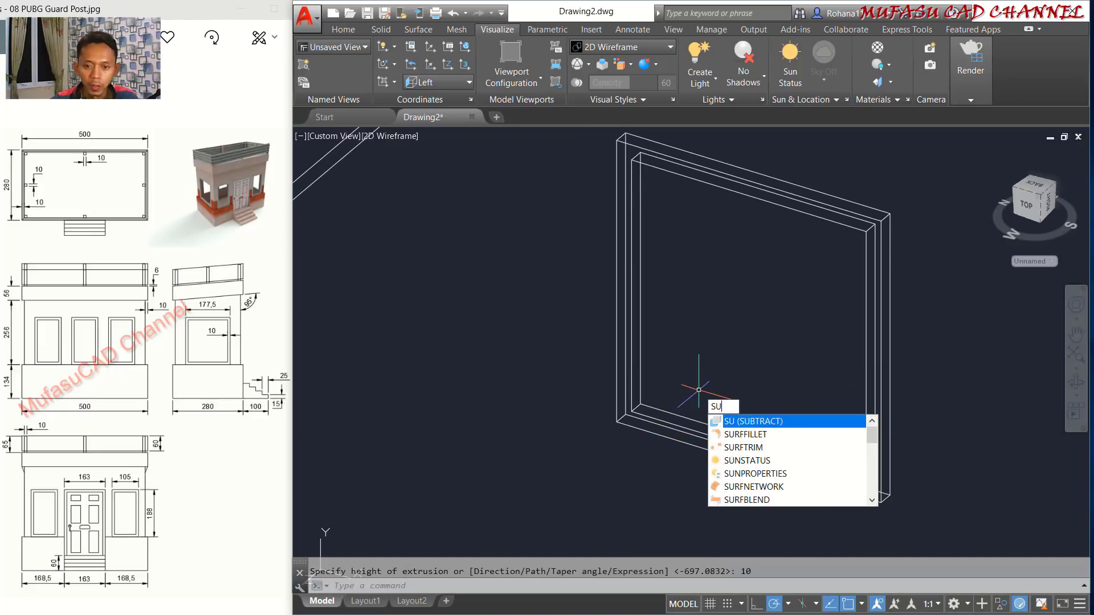
key("Return")
left_click(618, 146)
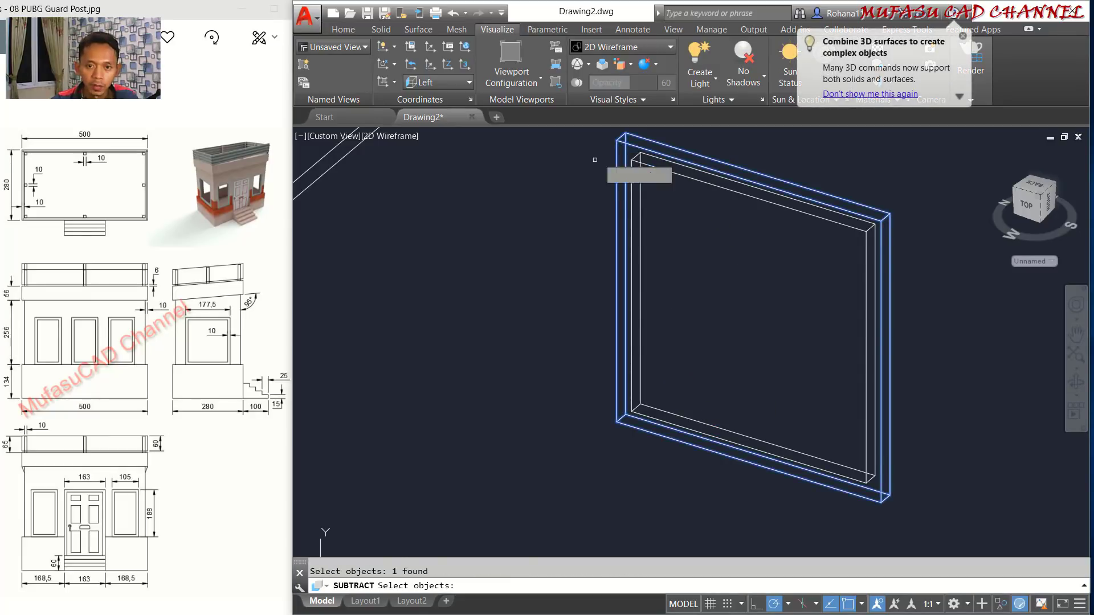
key("Return")
left_click(650, 166)
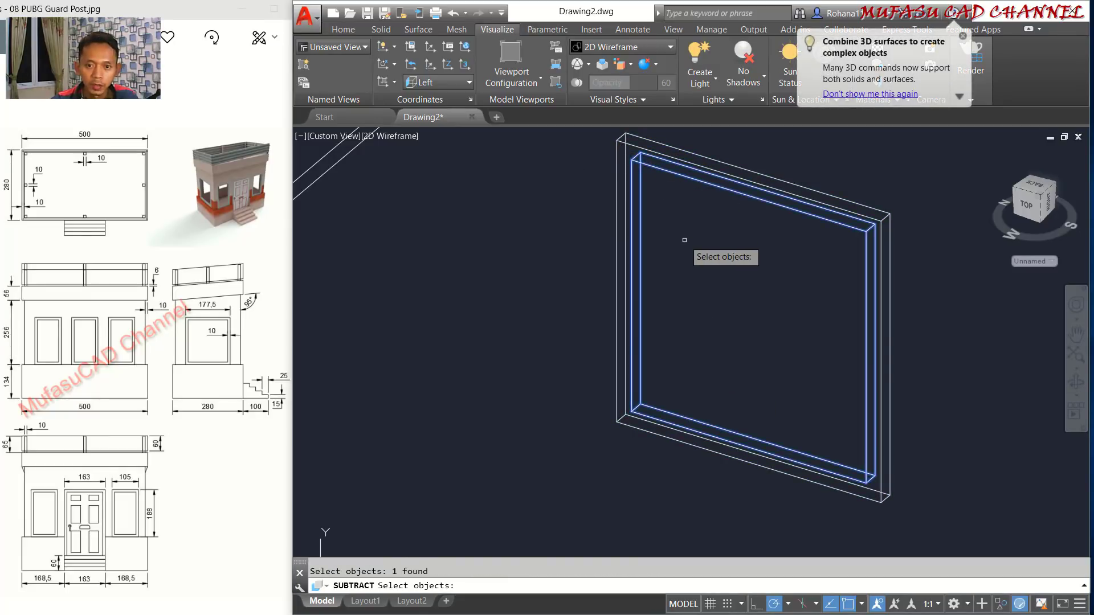
key("Return")
left_click(405, 138)
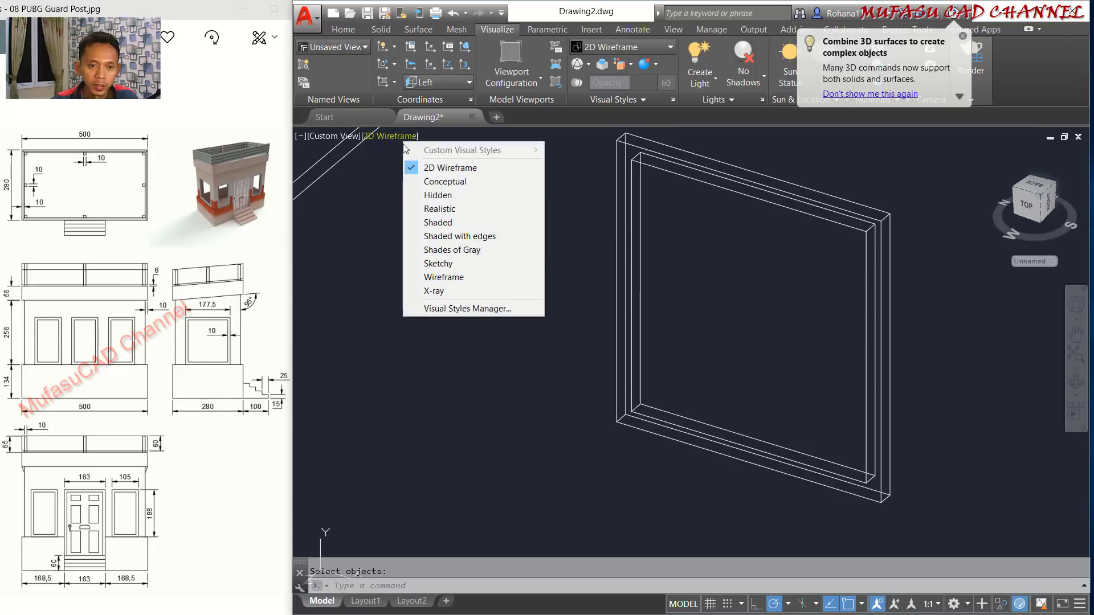
left_click(475, 236)
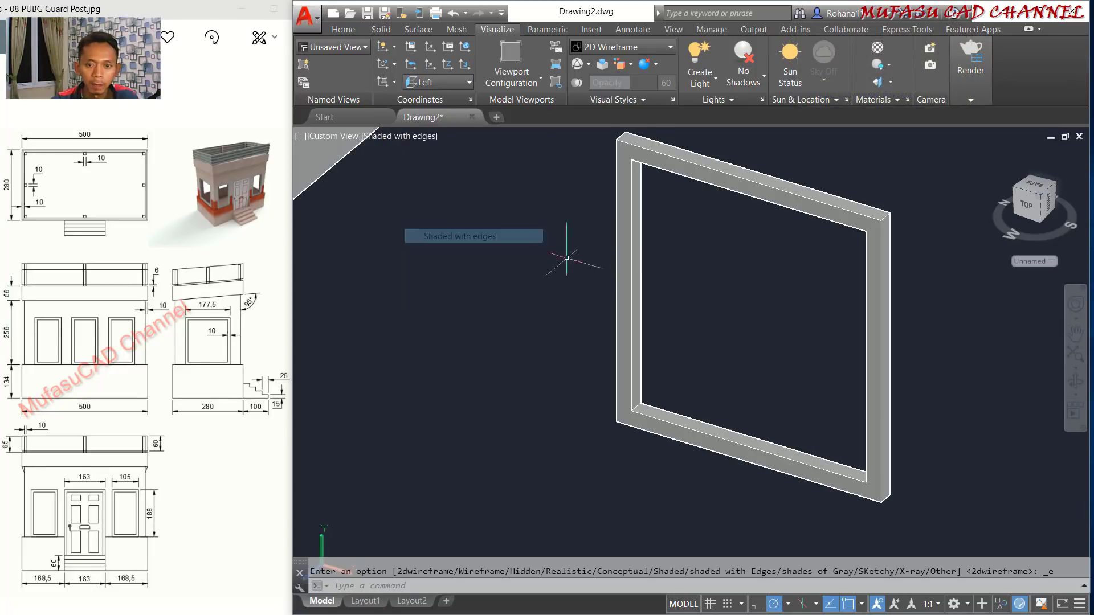
Move the window frame by its lower outer corner to the matching bottom corner of the near end wall's opening.
scroll(564, 240, "down", 5)
mouse_move(599, 237)
middle_mouse_down()
mouse_move(645, 415)
mouse_move(676, 376)
mouse_move(662, 333)
middle_mouse_up()
key("Return")
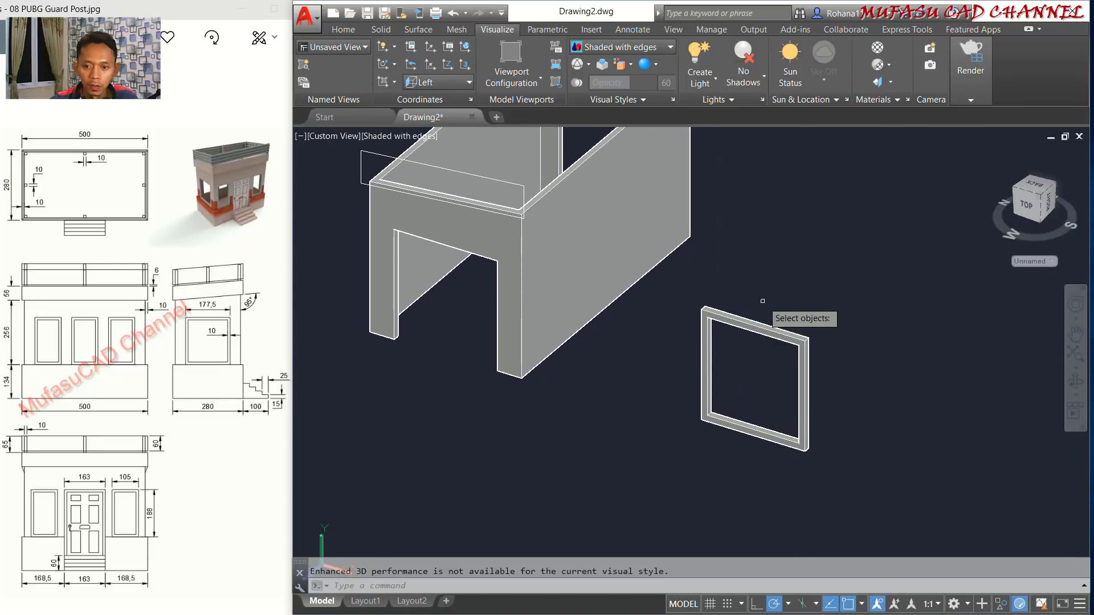
left_click(722, 290)
left_click(696, 320)
key("Return")
scroll(691, 430, "up", 2)
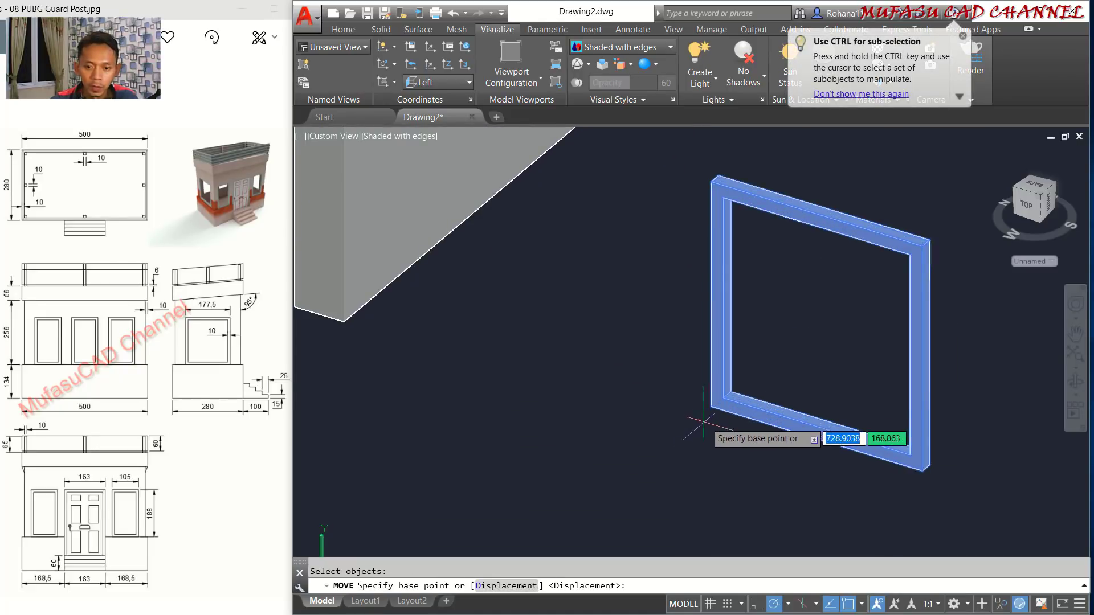
left_click(705, 403)
scroll(691, 380, "down", 4)
middle_click_drag(658, 370, 740, 383)
scroll(649, 377, "up", 6)
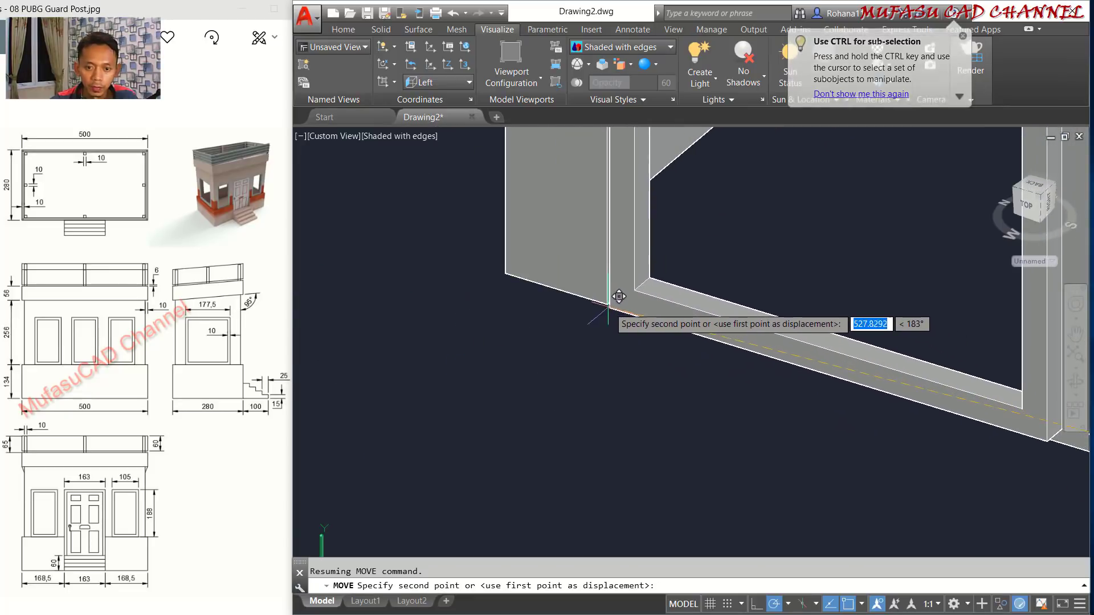
left_click(617, 311)
Copy the window frame 470 units along the building's length, in the -Z direction, to the far end wall's opening.
middle_click_drag(684, 346, 616, 379)
scroll(624, 359, "up", 2)
type("co")
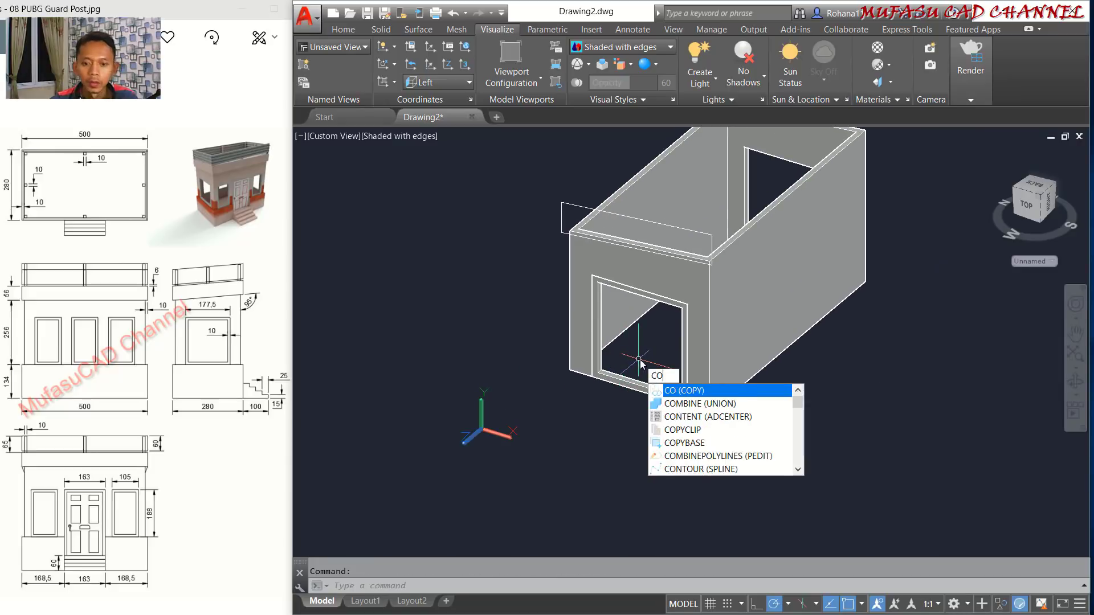
key("Return")
left_click(653, 363)
left_click(612, 399)
key("Return")
middle_click_drag(776, 341, 609, 324)
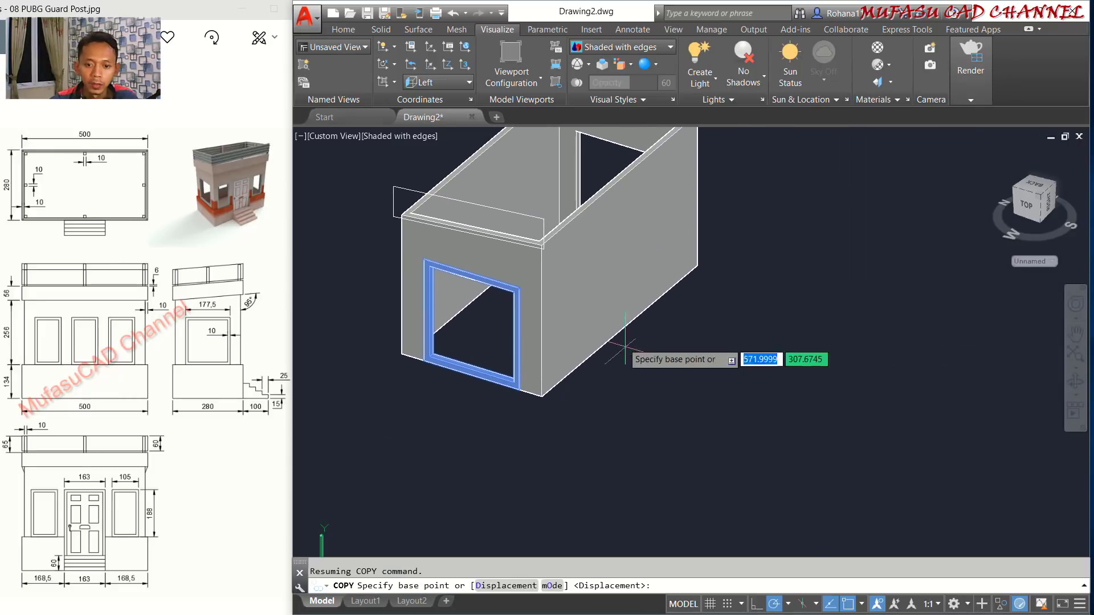
left_click(628, 403)
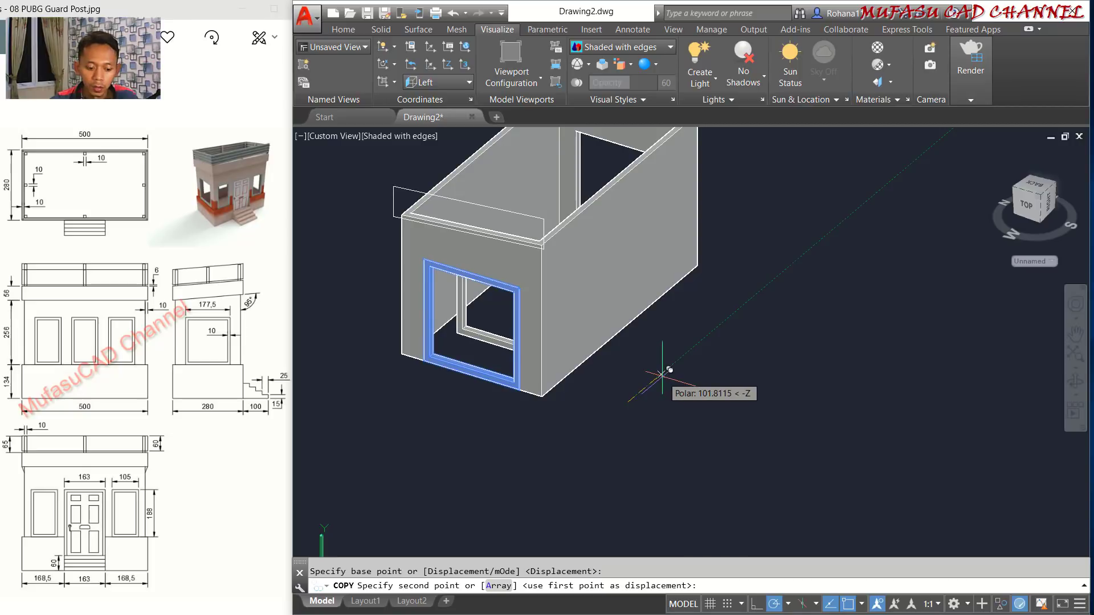
type("470")
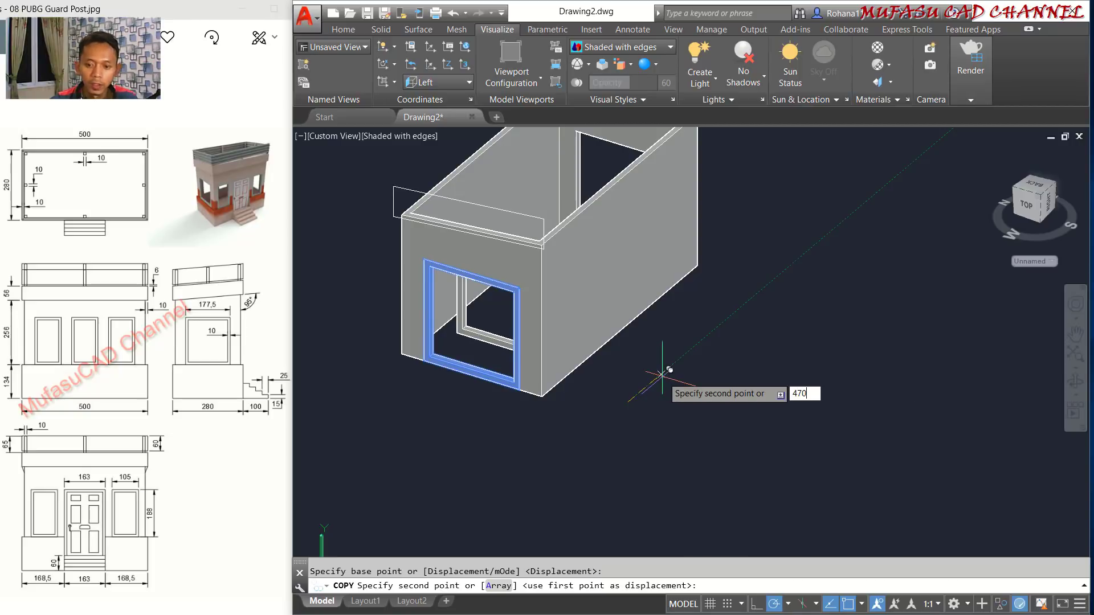
key("Return")
key("Return")
End the object isolation to bring back the hidden base.
scroll(723, 268, "down", 3)
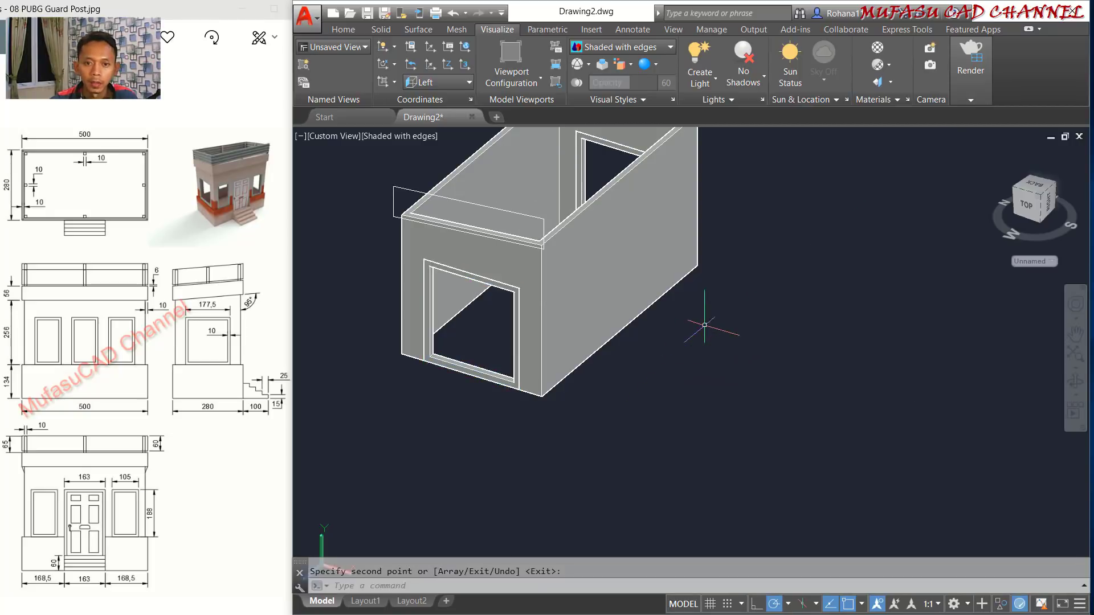
left_click(560, 338)
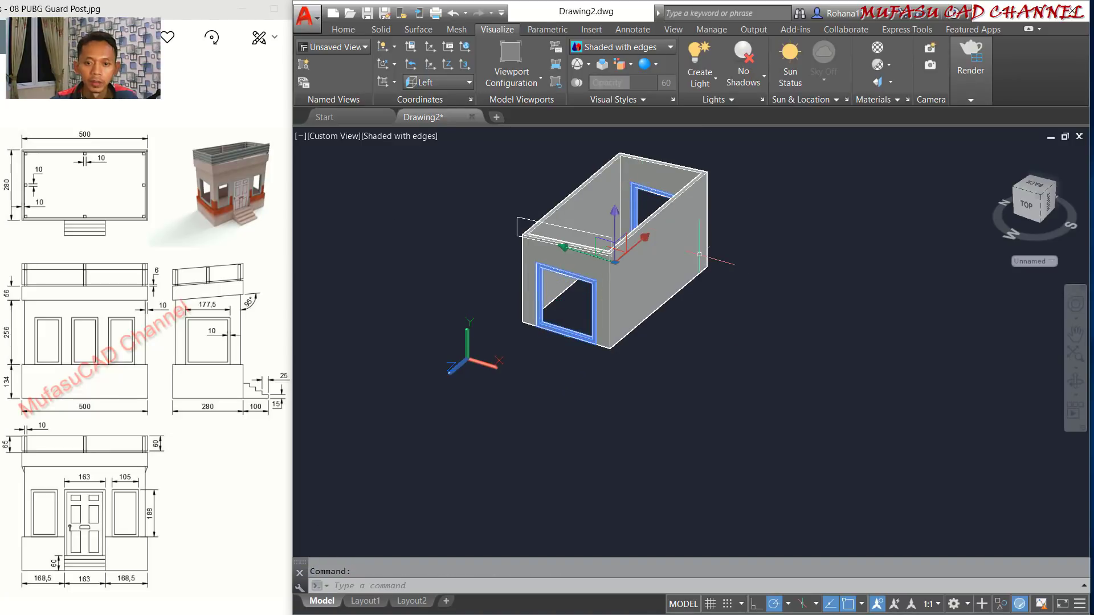
key("Escape")
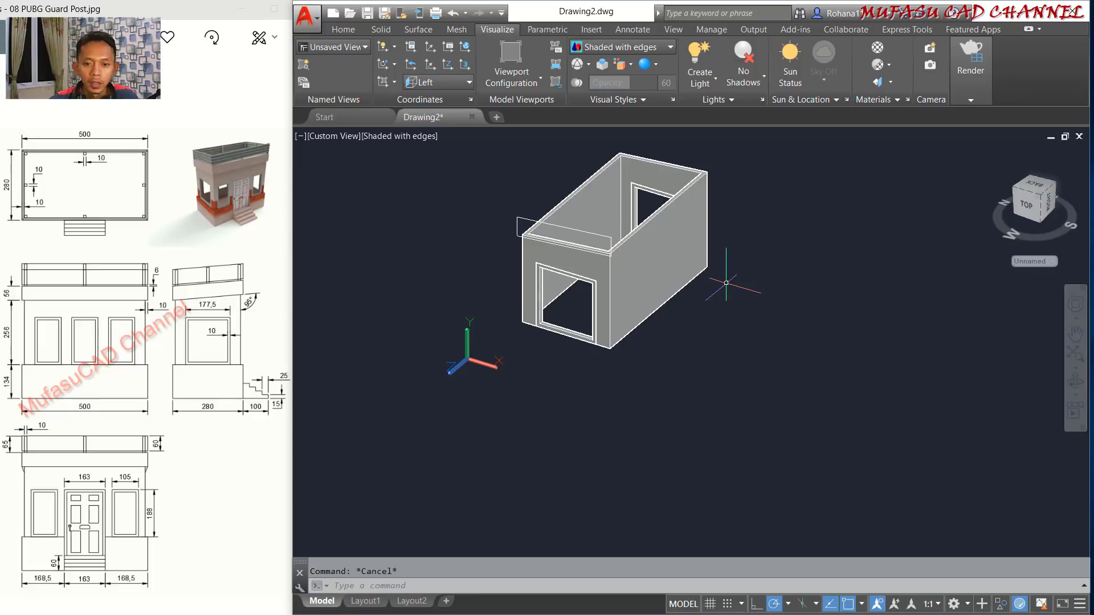
right_click(749, 267)
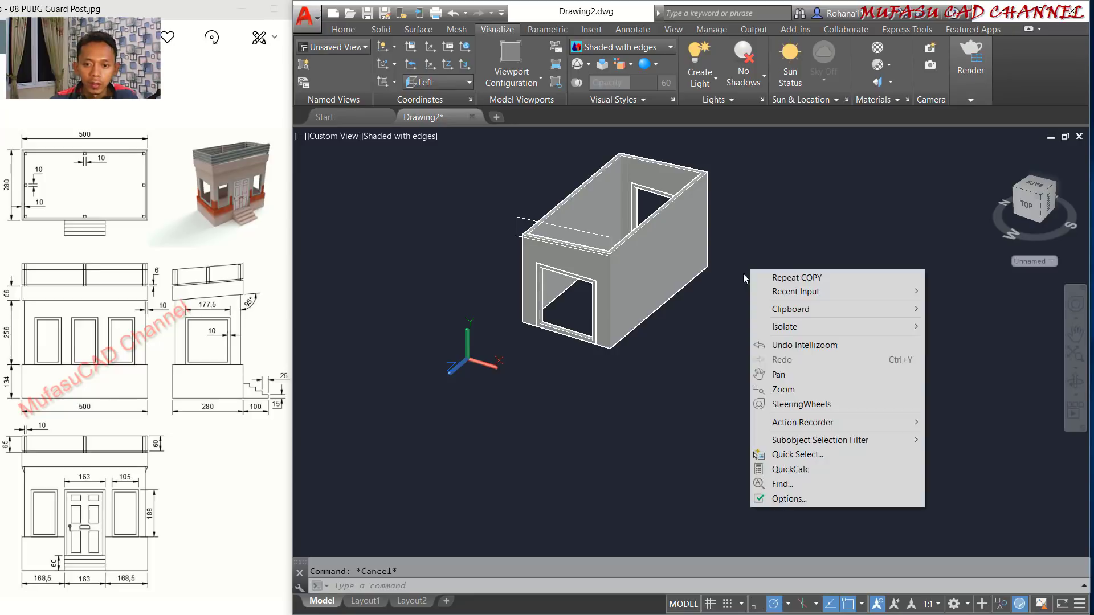
mouse_move(784, 330)
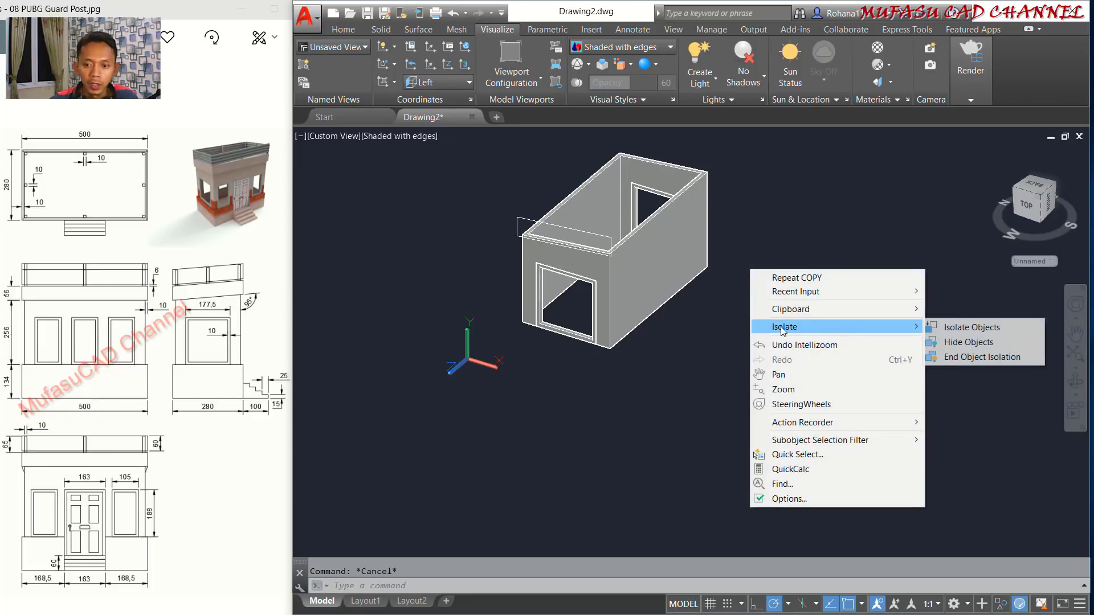
left_click(963, 358)
Extrude the roof profile at the top of the end wall 500 units along the building's length.
middle_click_drag(796, 247, 747, 304)
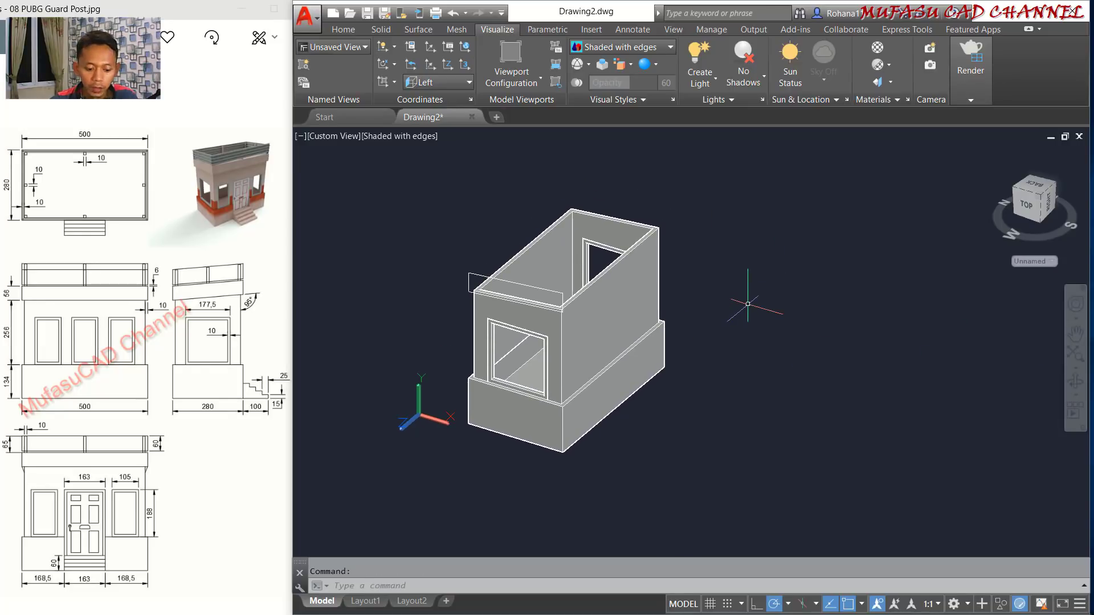
type("ext")
key("Return")
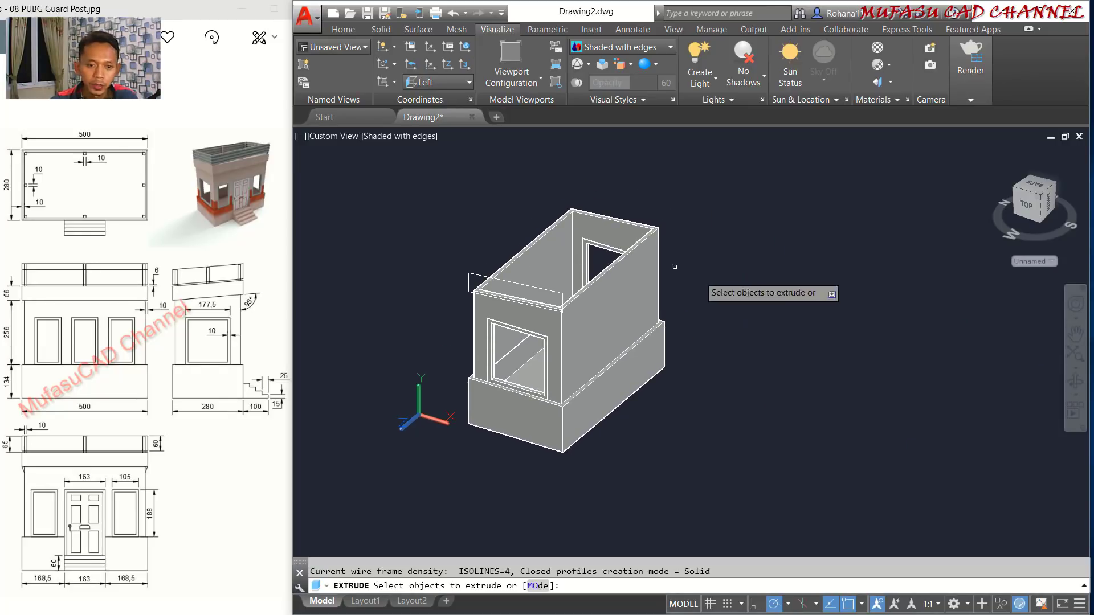
left_click(470, 274)
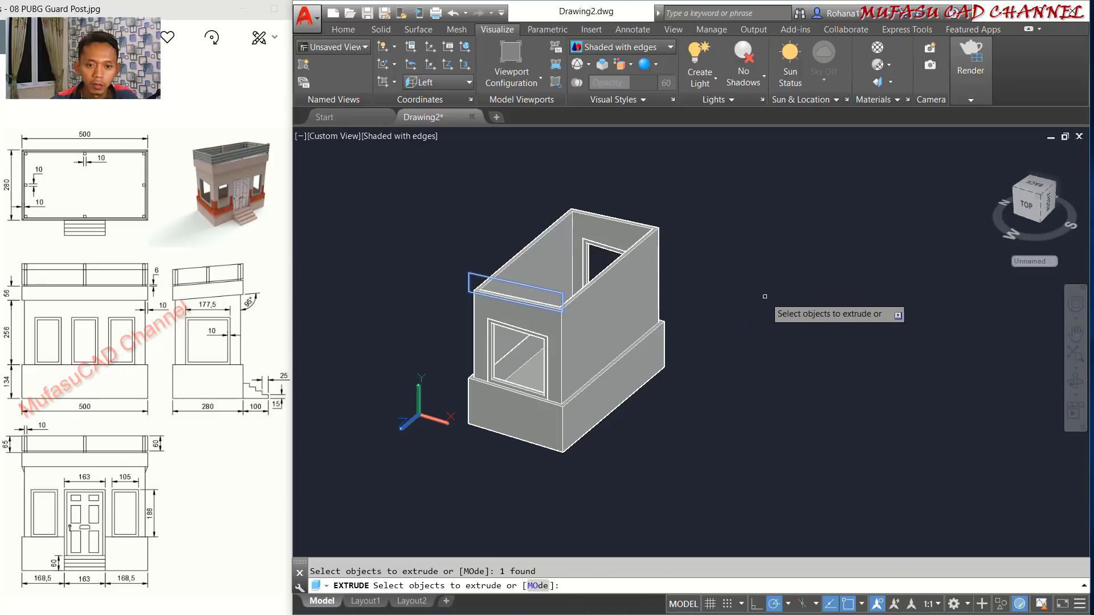
key("Return")
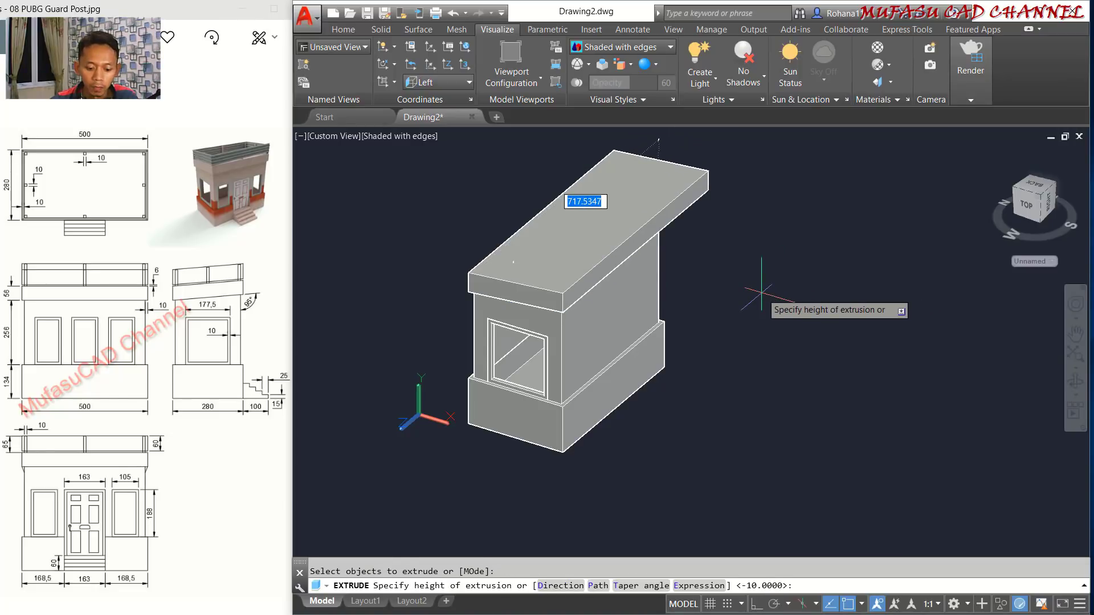
type("500")
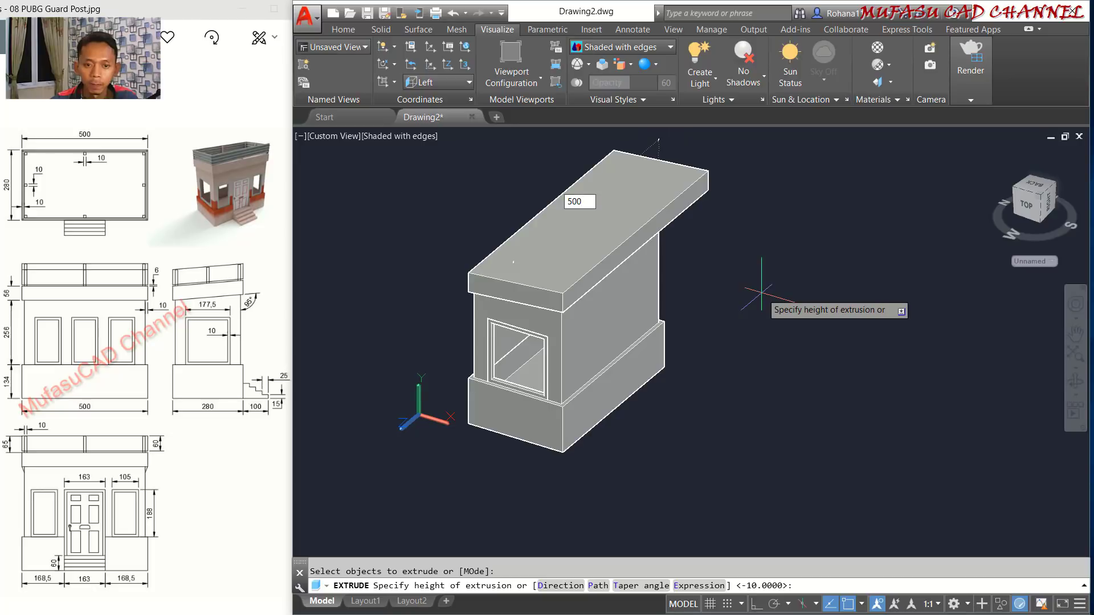
key("Return")
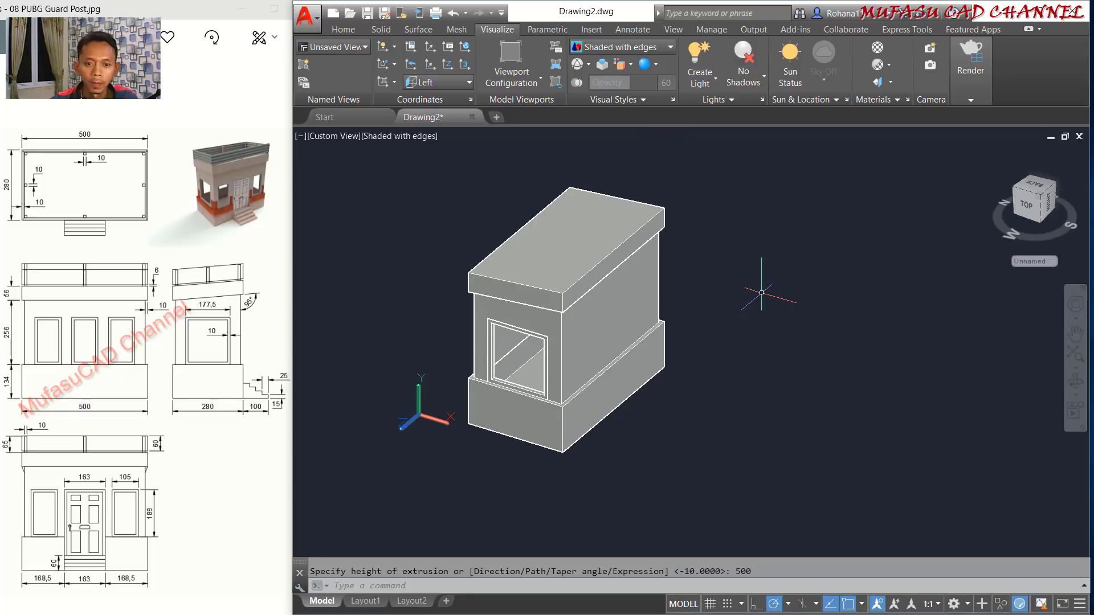
Show the building from the Left view in the 2D Wireframe visual style.
left_click(334, 135)
left_click(369, 189)
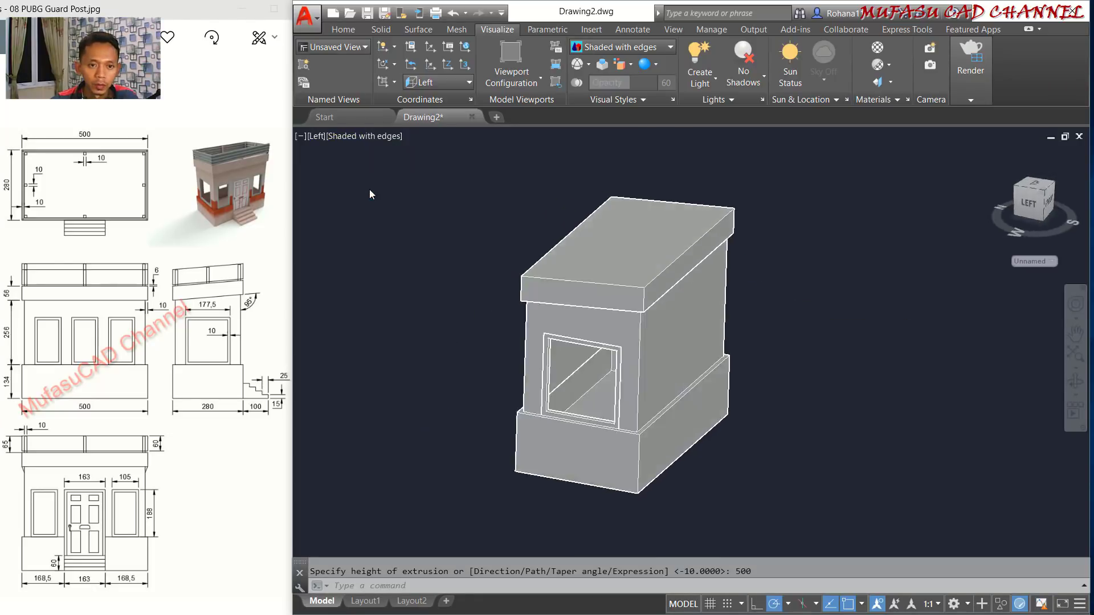
left_click(379, 137)
left_click(406, 168)
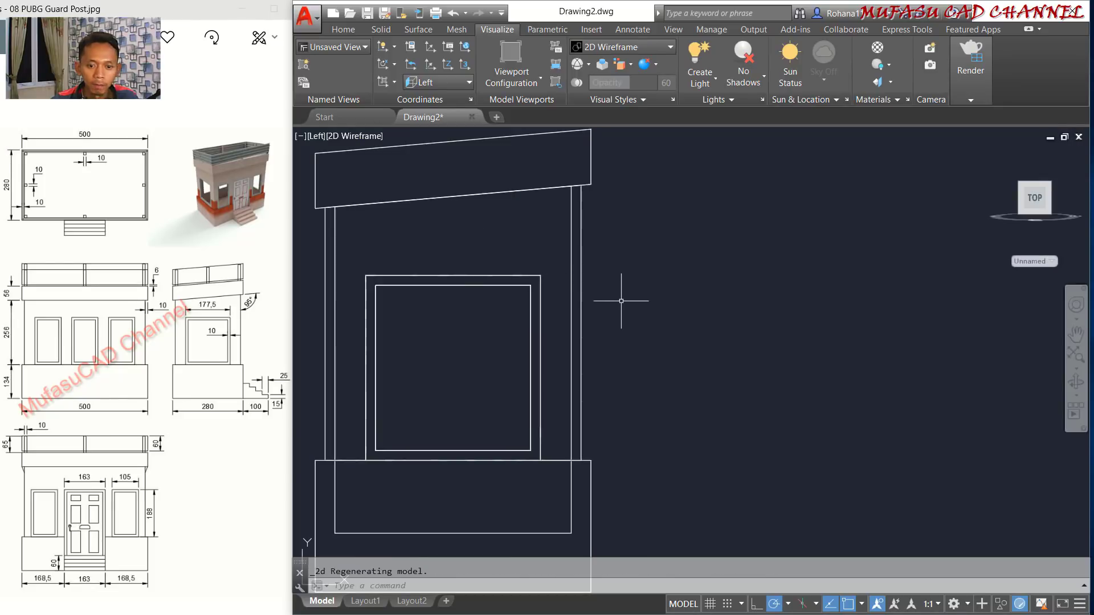
scroll(623, 237, "down", 3)
middle_click_drag(659, 318, 613, 285)
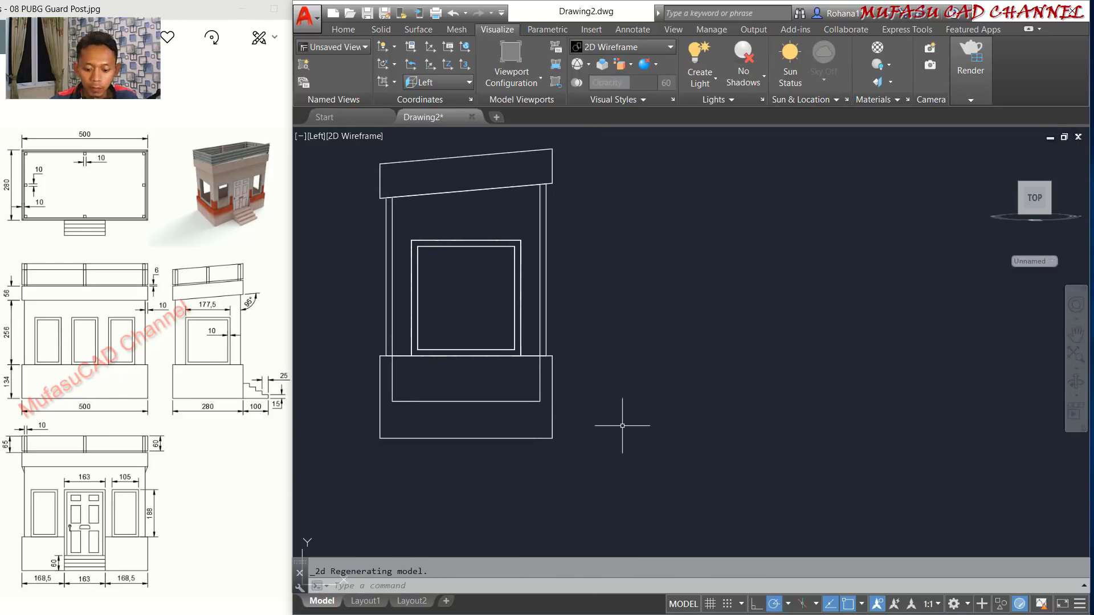
Draw the stair profile's 100-unit base line beside the building, with the first 15-unit riser and 25-unit tread at its outer end.
type("l")
key("Return")
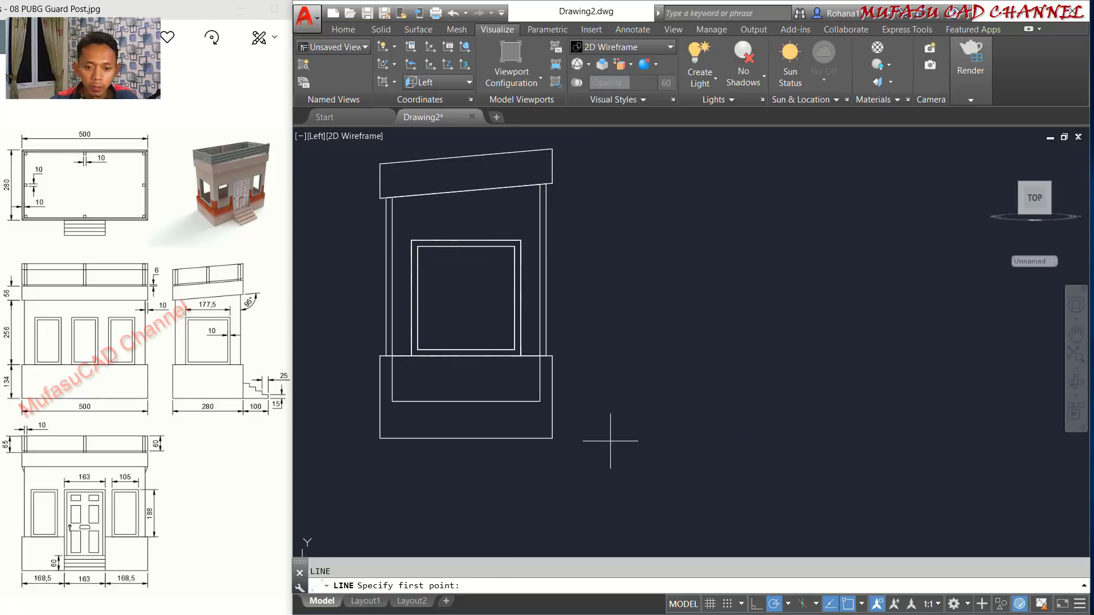
left_click(611, 440)
type("1")
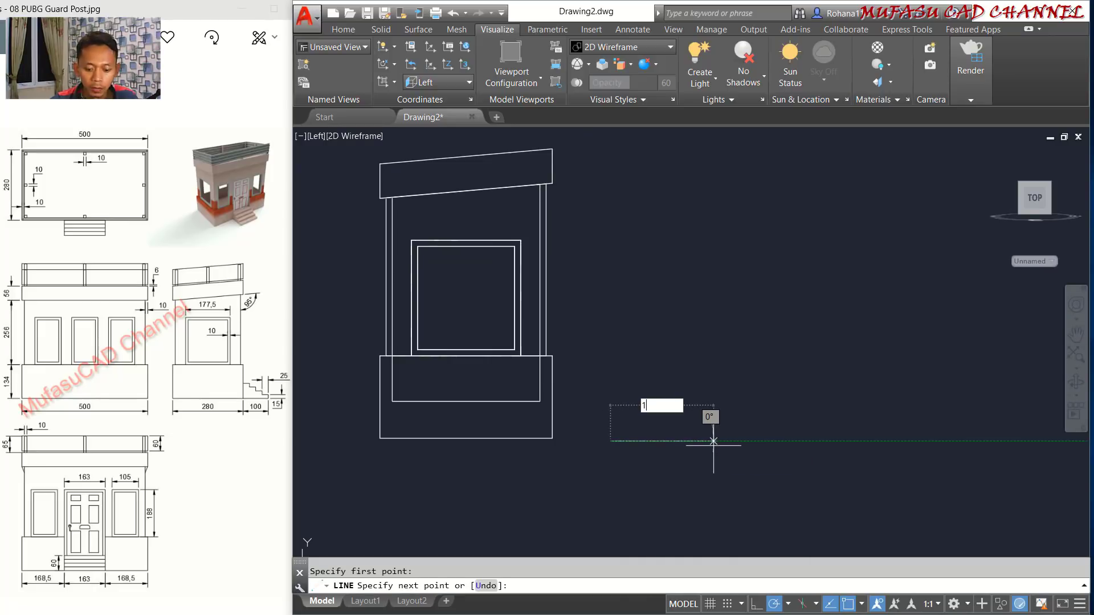
type("00")
key("Return")
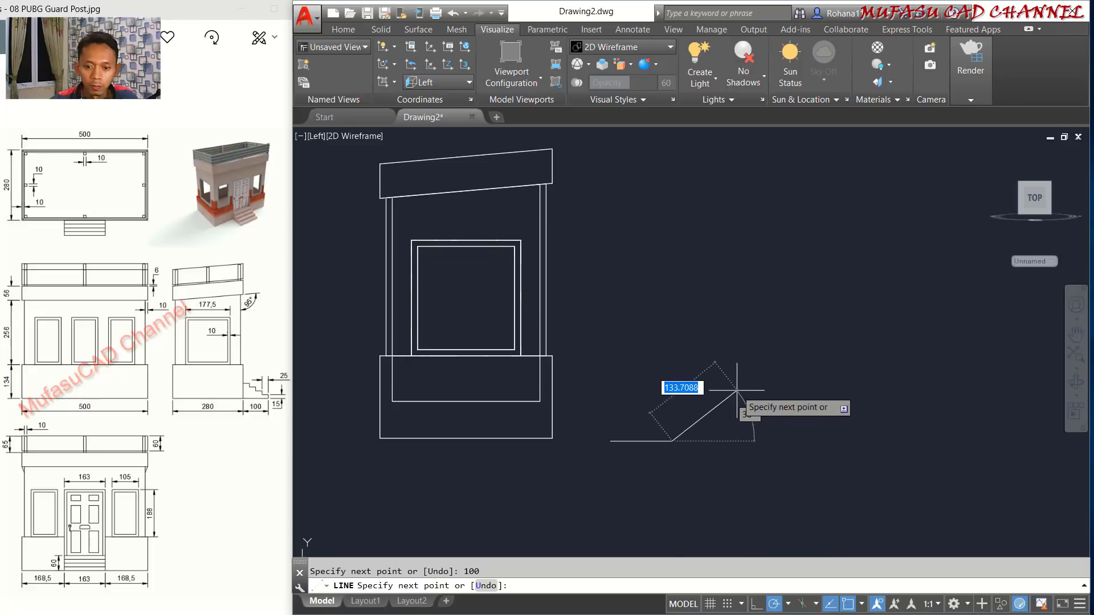
type("15")
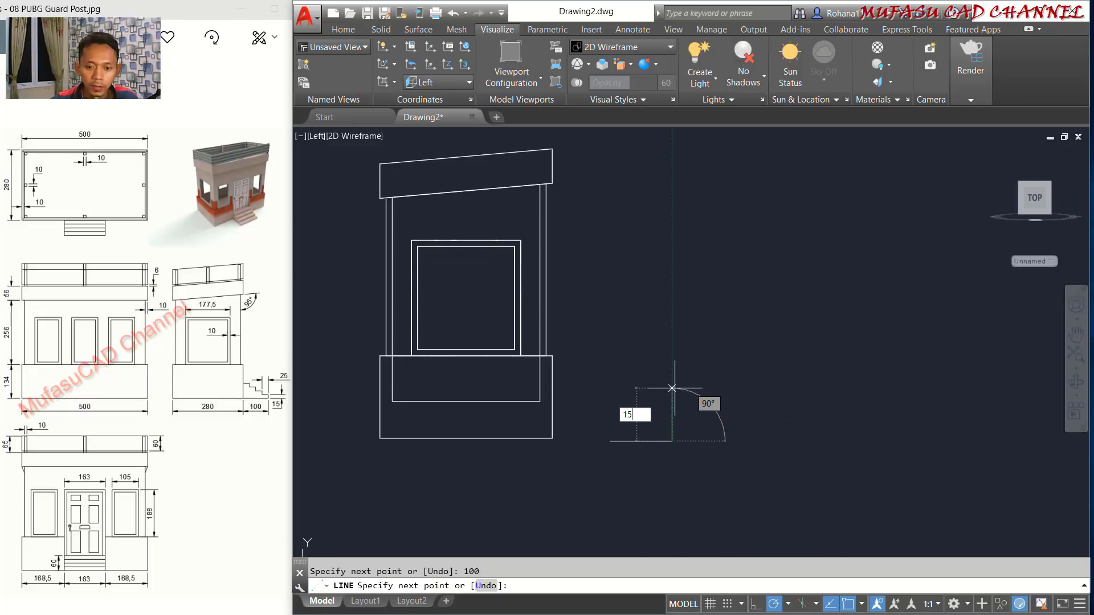
key("Return")
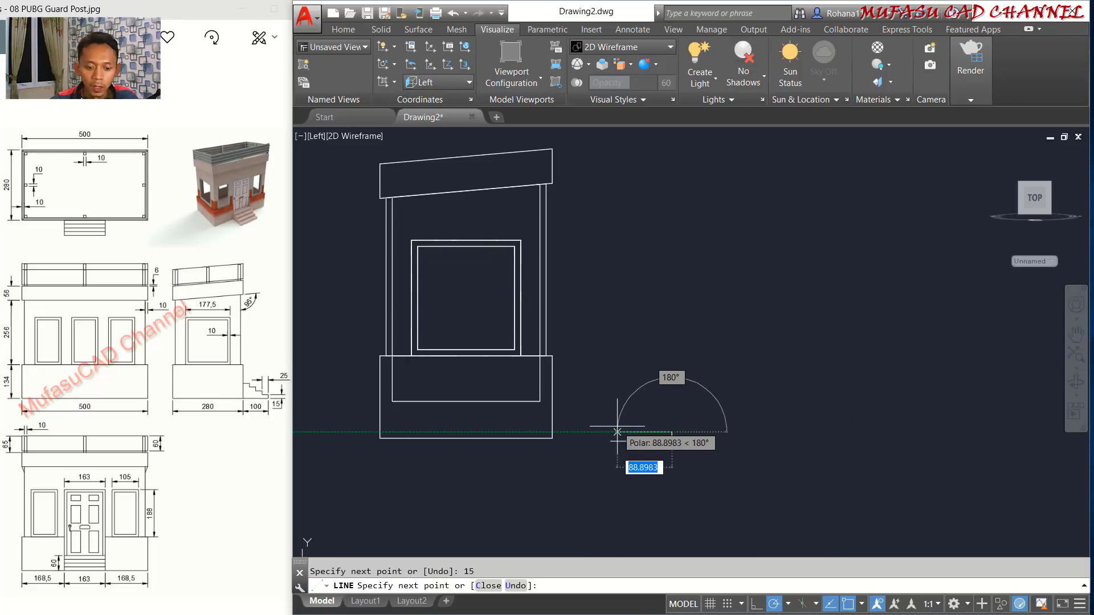
type("25")
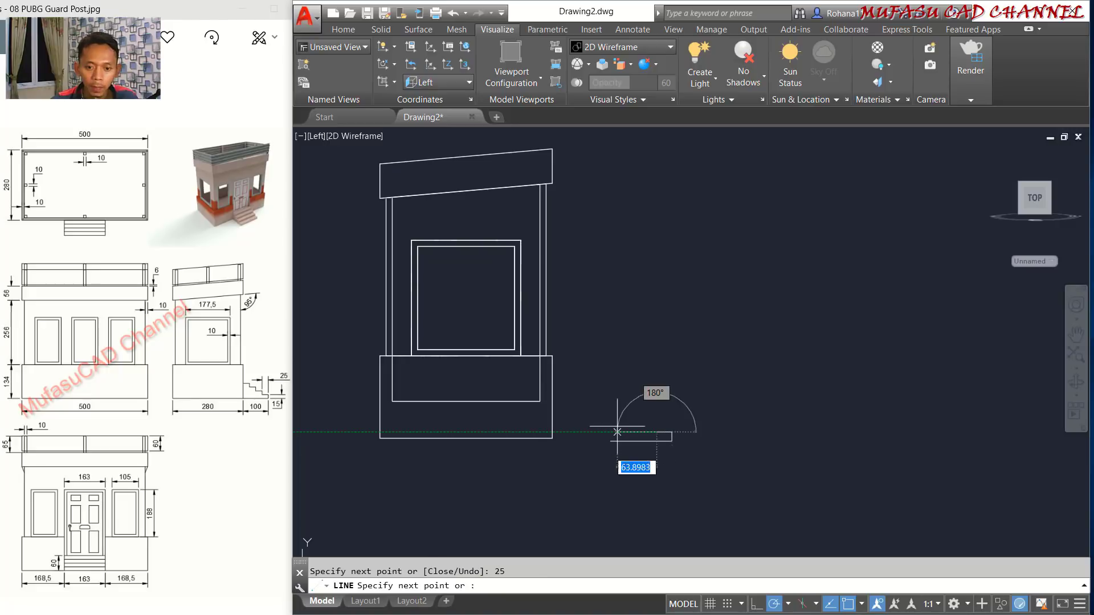
key("Return")
Add the second and third steps to the stair profile, each with a 15-unit riser and a 25-unit tread.
type("1")
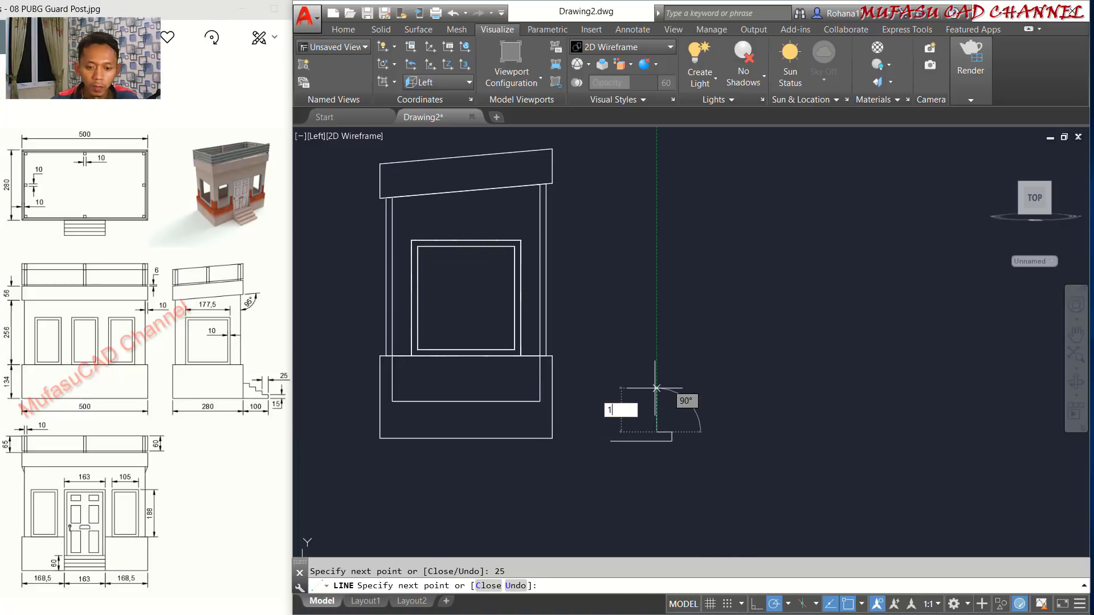
type("5")
key("Return")
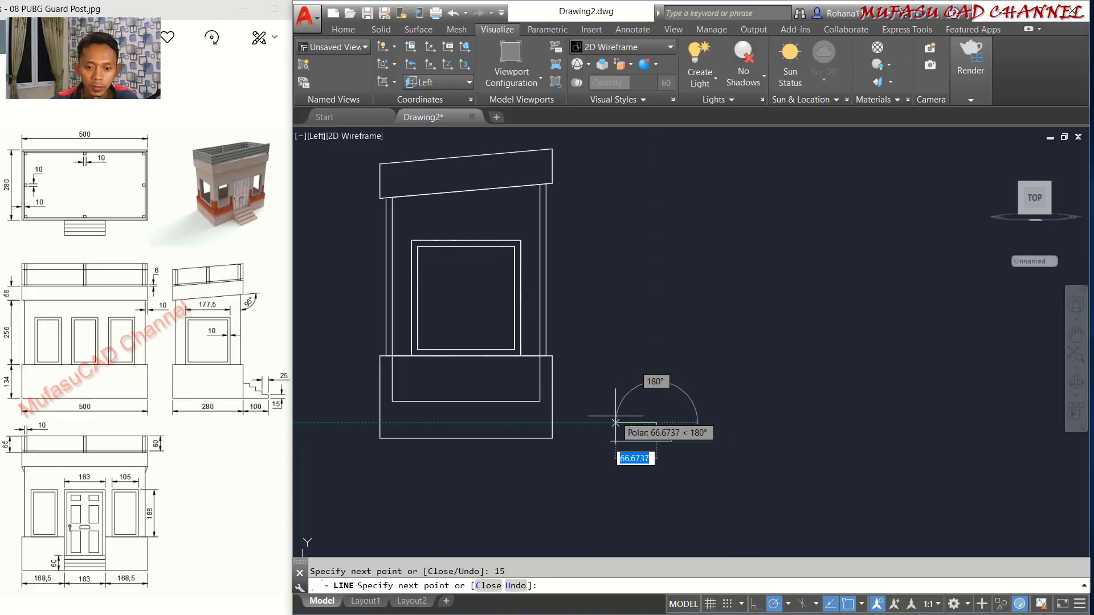
type("25")
key("Return")
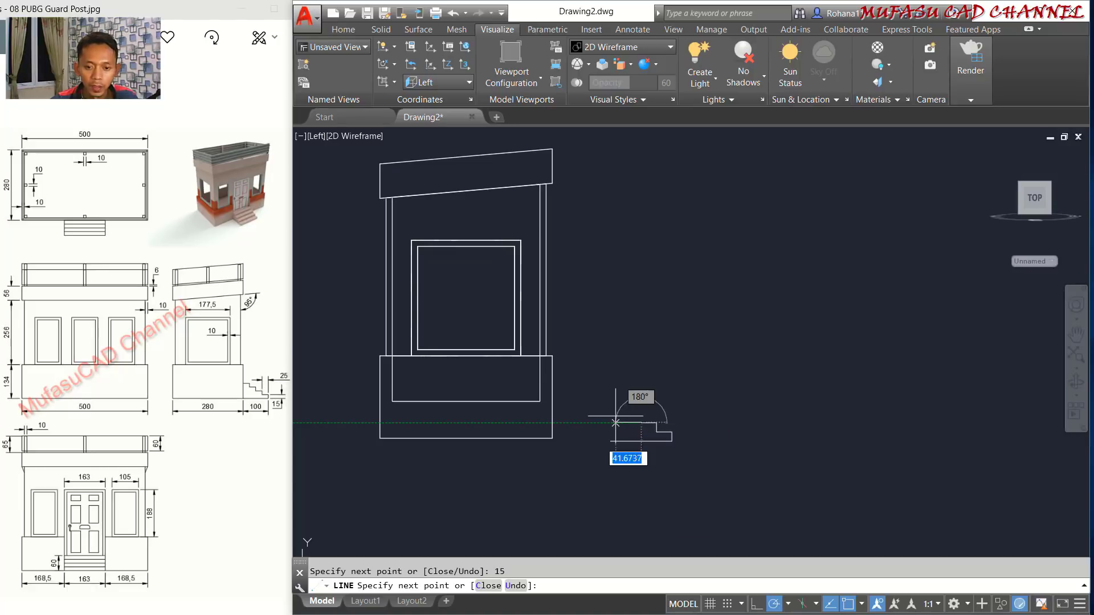
type("1")
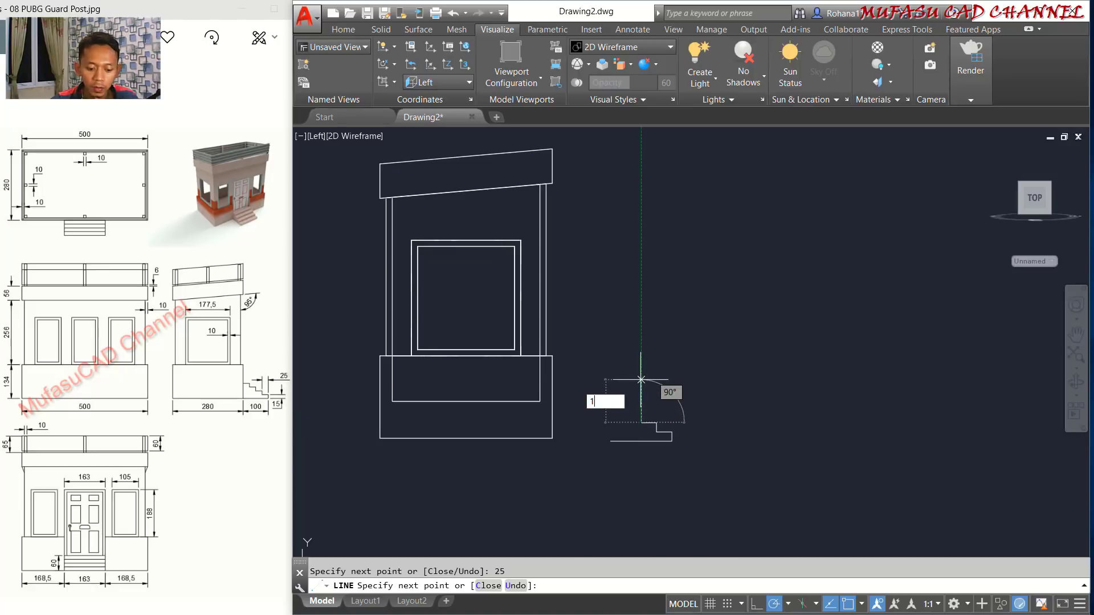
type("5")
key("Return")
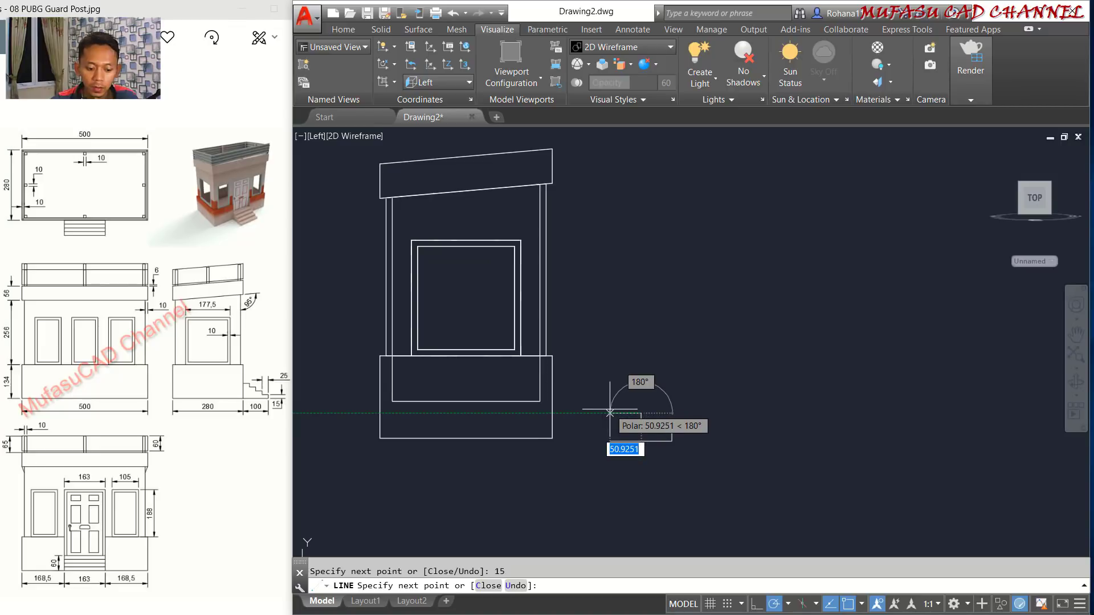
type("2")
key("Return")
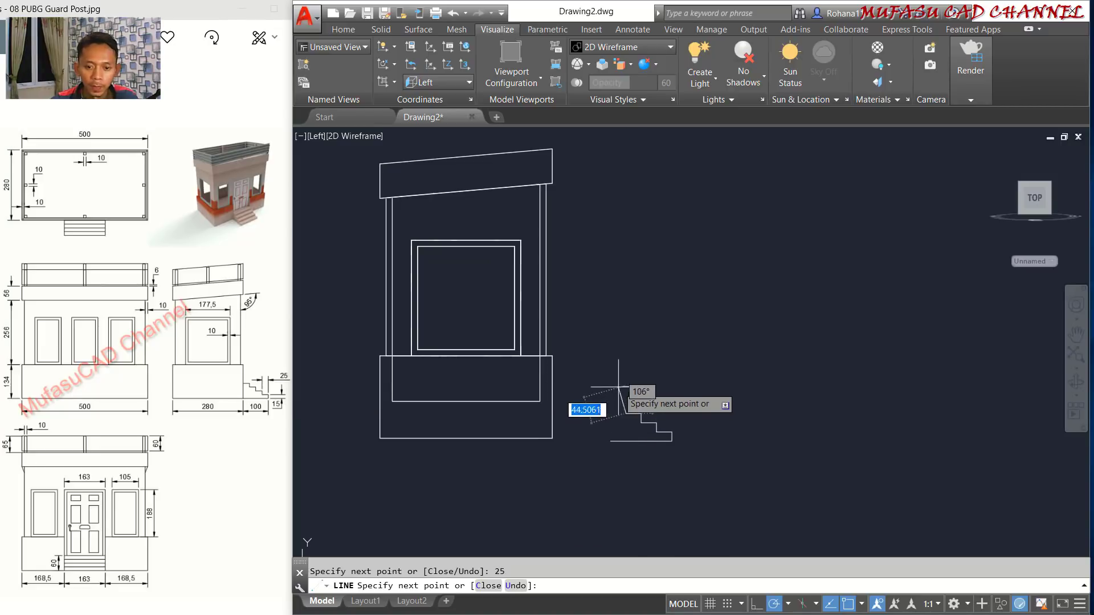
Add the fourth step with a 15-unit riser and 25-unit tread, and close the stair outline.
type("15")
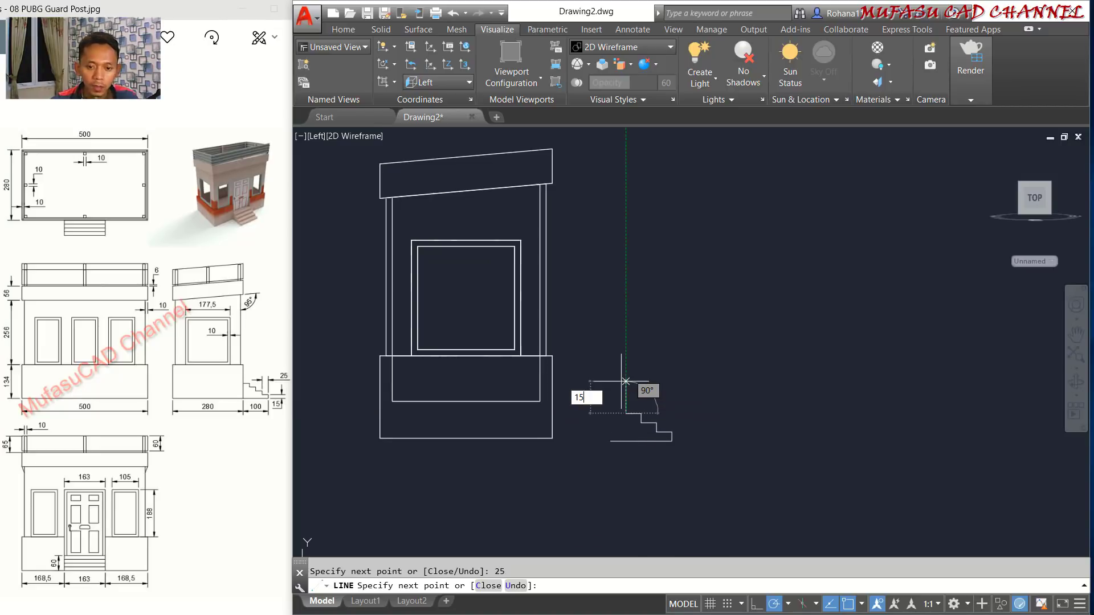
key("Return")
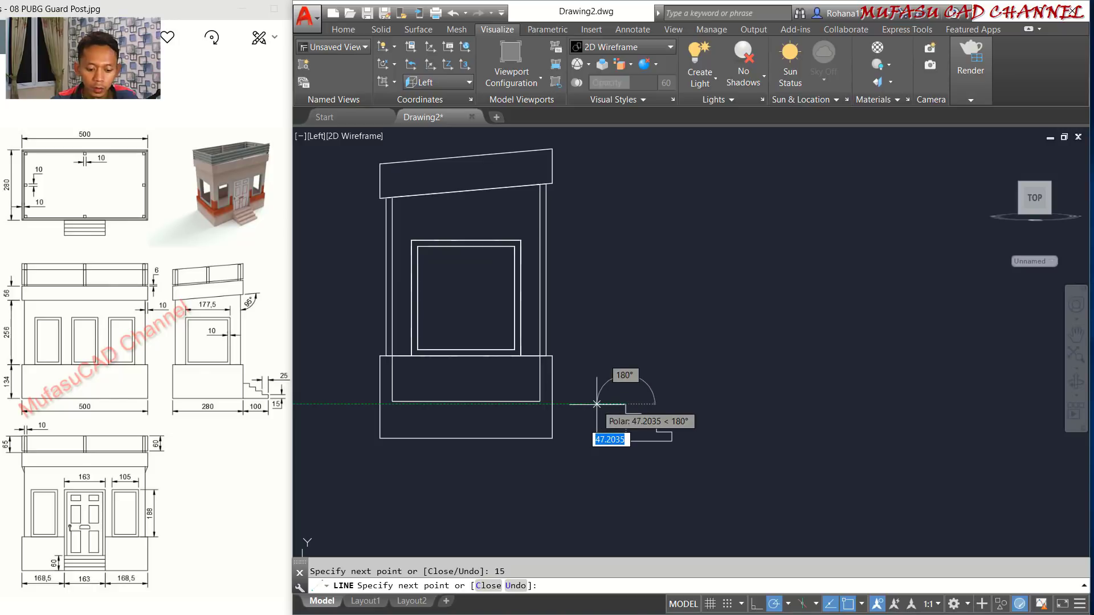
type("25")
key("Return")
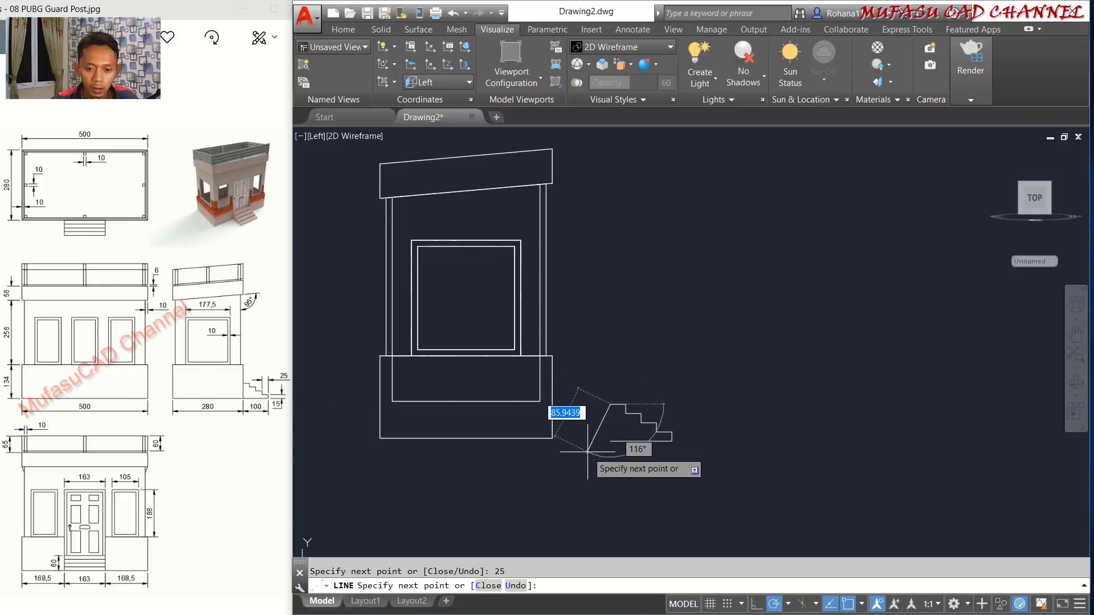
type("c")
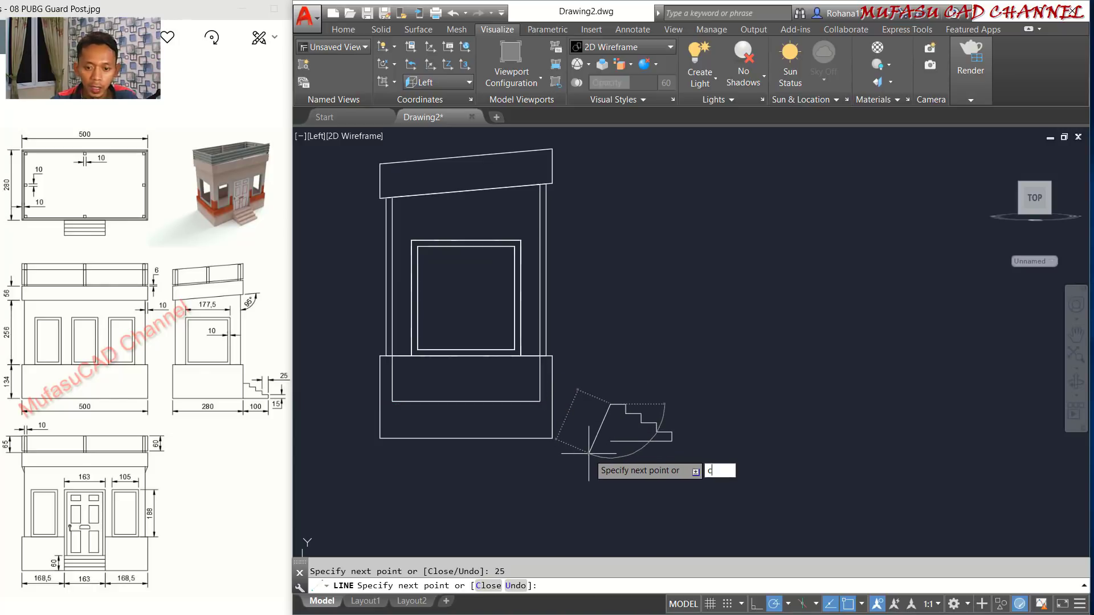
key("Return")
Join all the lines of the stair profile into one closed polyline.
scroll(626, 410, "up", 2)
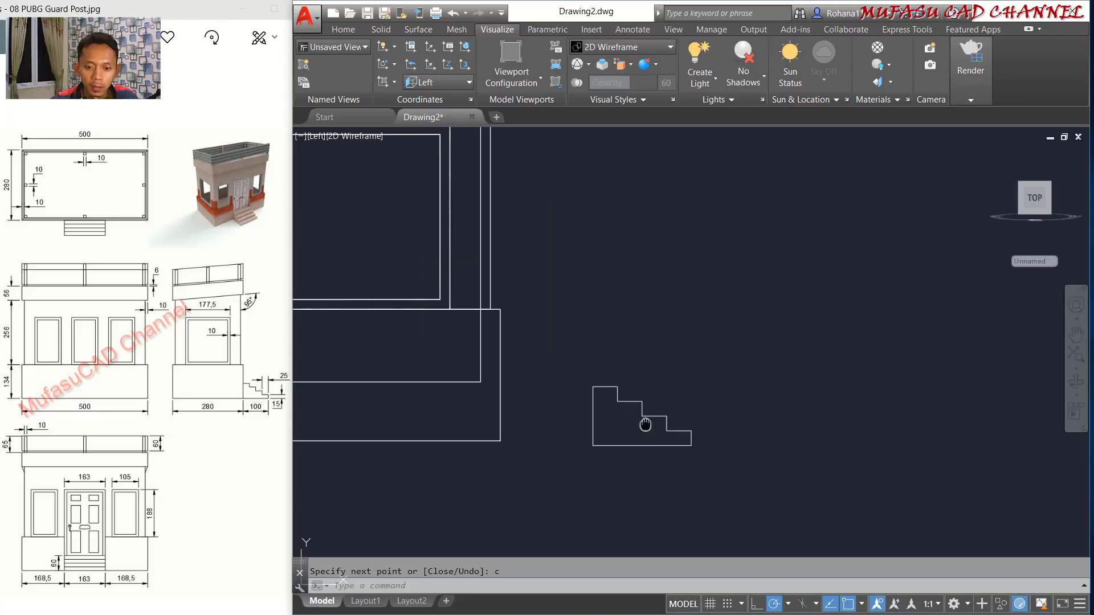
scroll(636, 397, "up", 2)
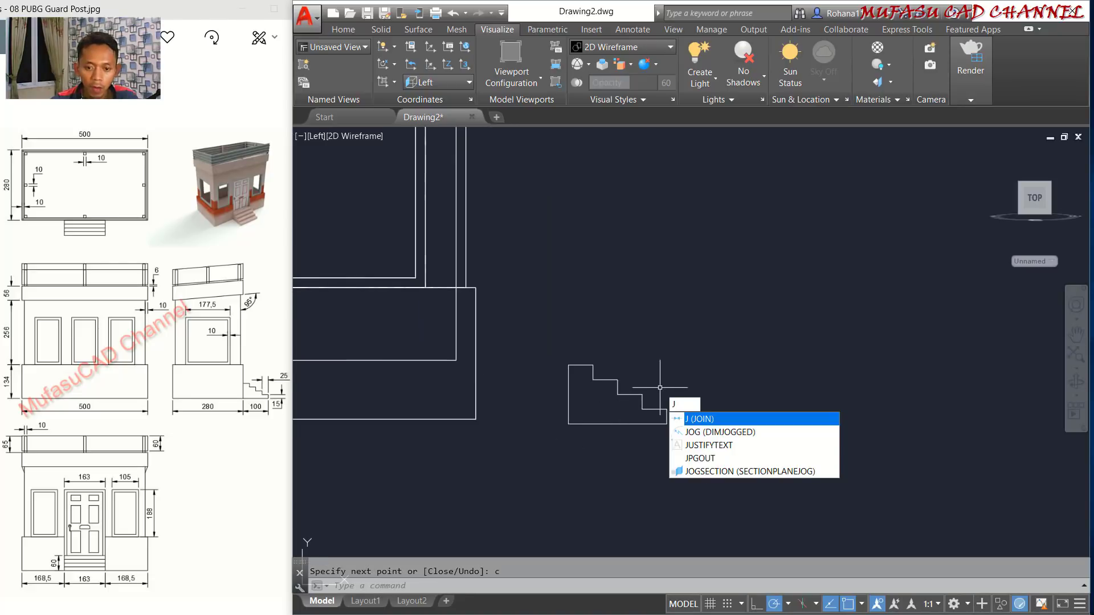
key("Return")
left_click(703, 347)
left_click(551, 446)
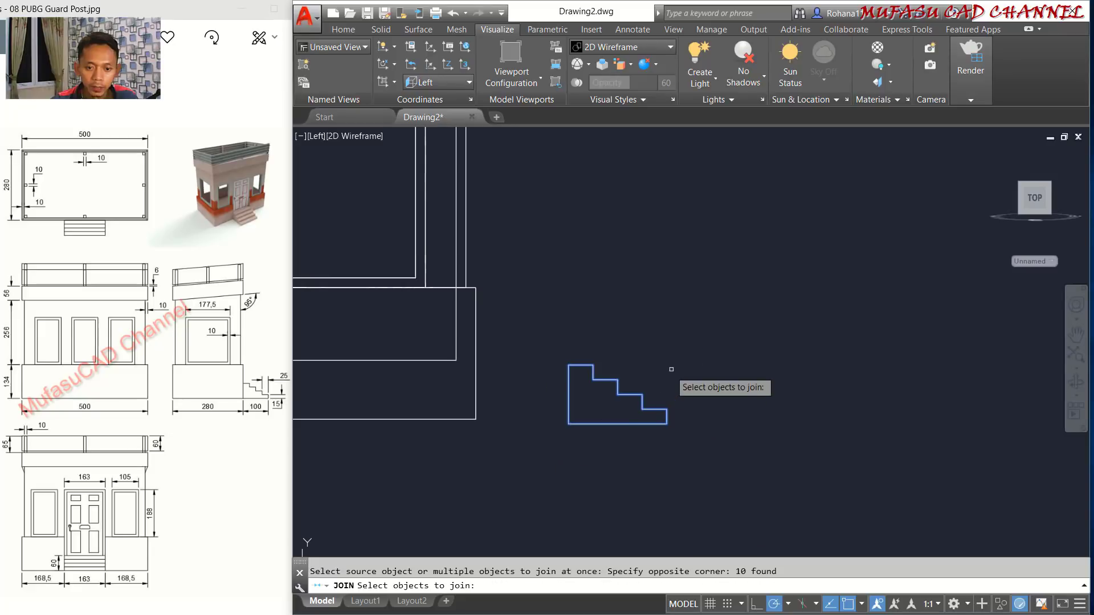
key("Return")
Extrude the stair profile 163 units along the building's length, in the -Z direction.
middle_click_drag(740, 325, 641, 374, "shift")
scroll(709, 351, "down", 2)
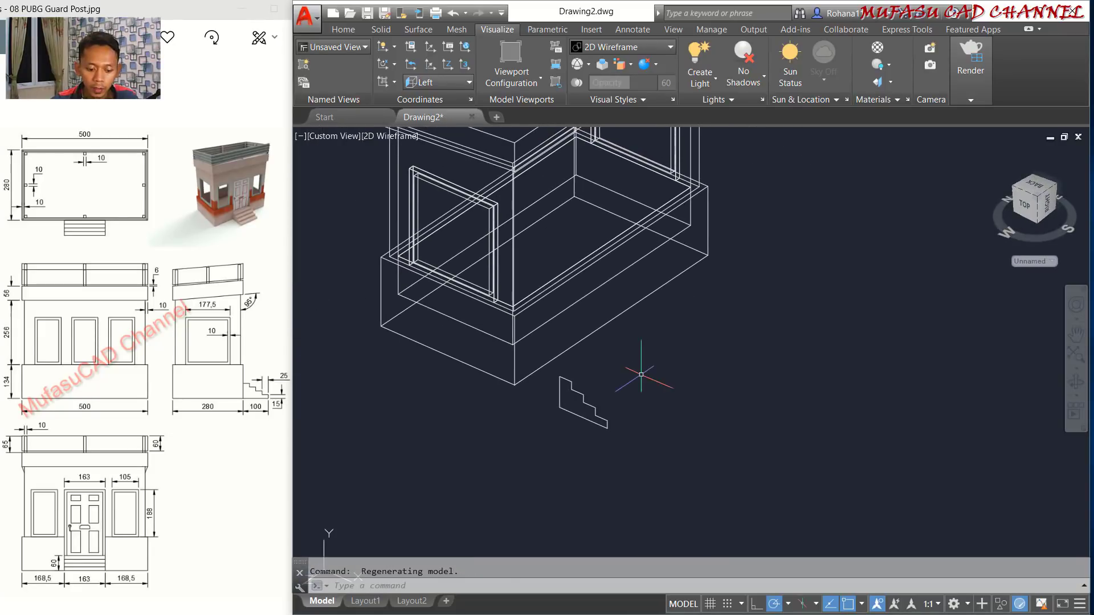
type("xt")
key("Return")
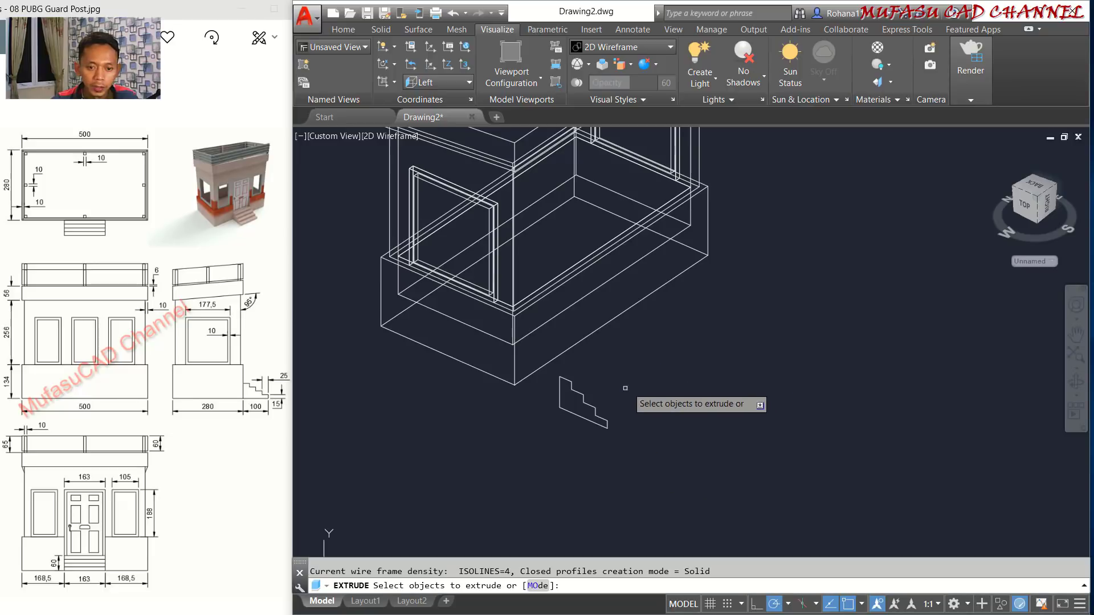
left_click(609, 388)
left_click(564, 428)
key("Return")
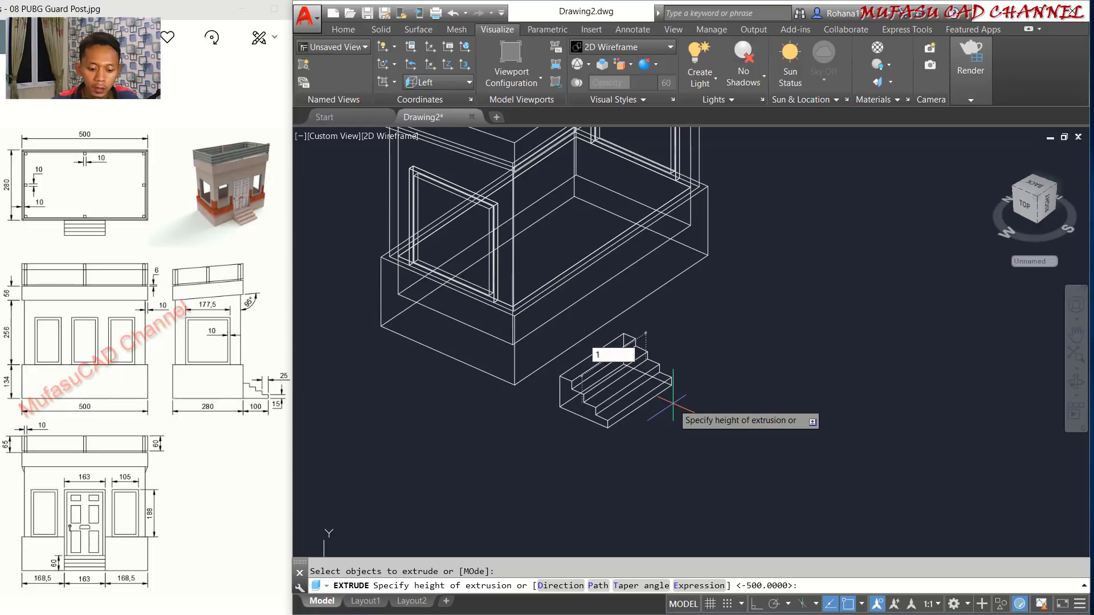
key("Return")
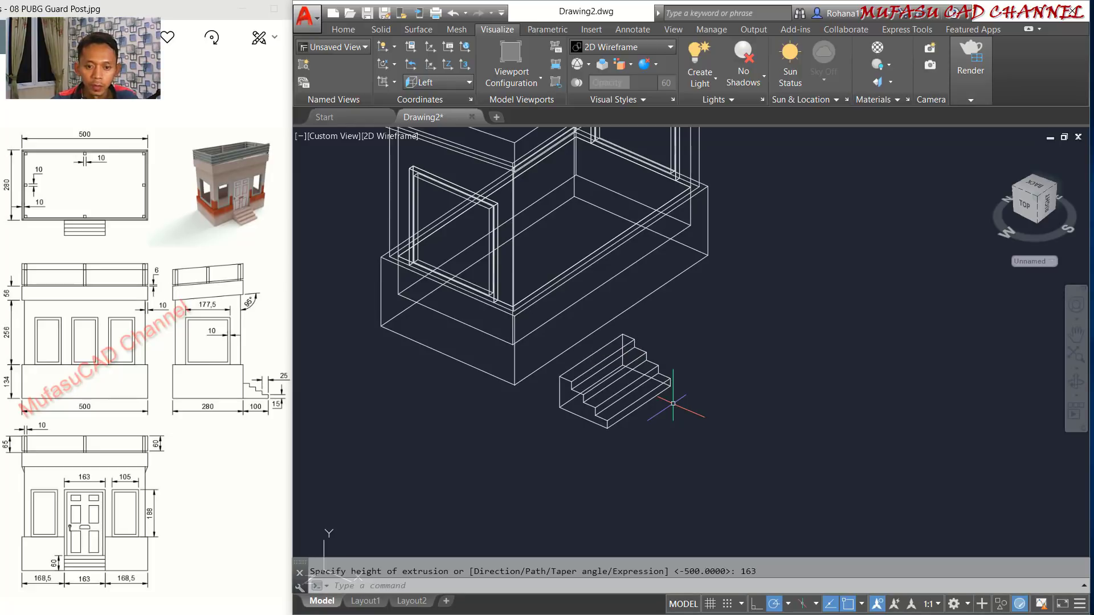
Move the stairs by the midpoint of their lower back edge to the midpoint of the base's lower front edge.
type("m")
key("Return")
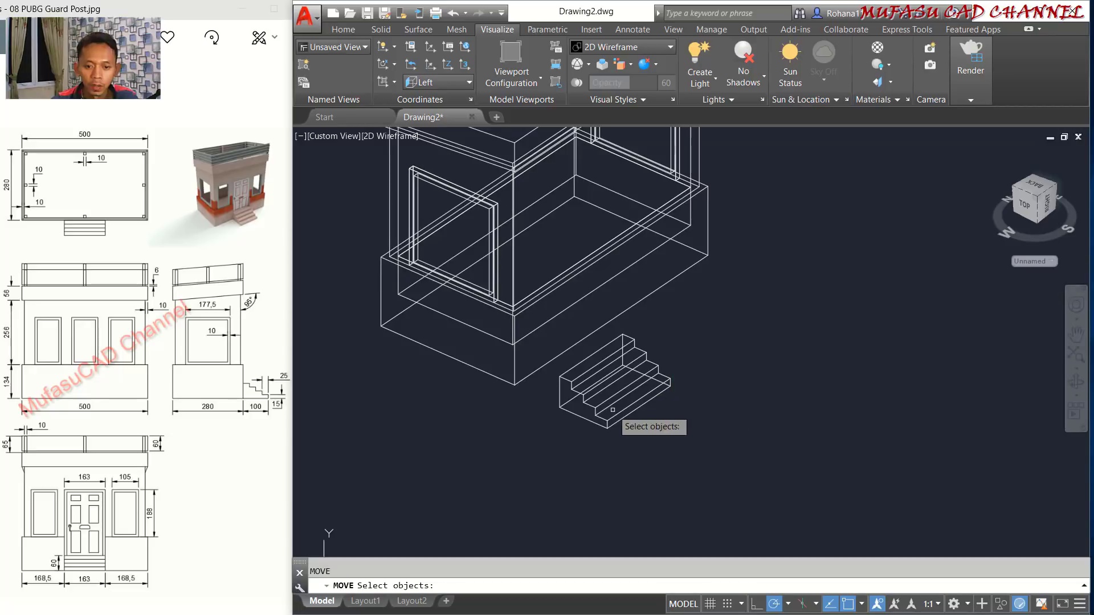
middle_click_drag(613, 413, 680, 354, "shift")
left_click(680, 354)
left_click(570, 413)
key("Return")
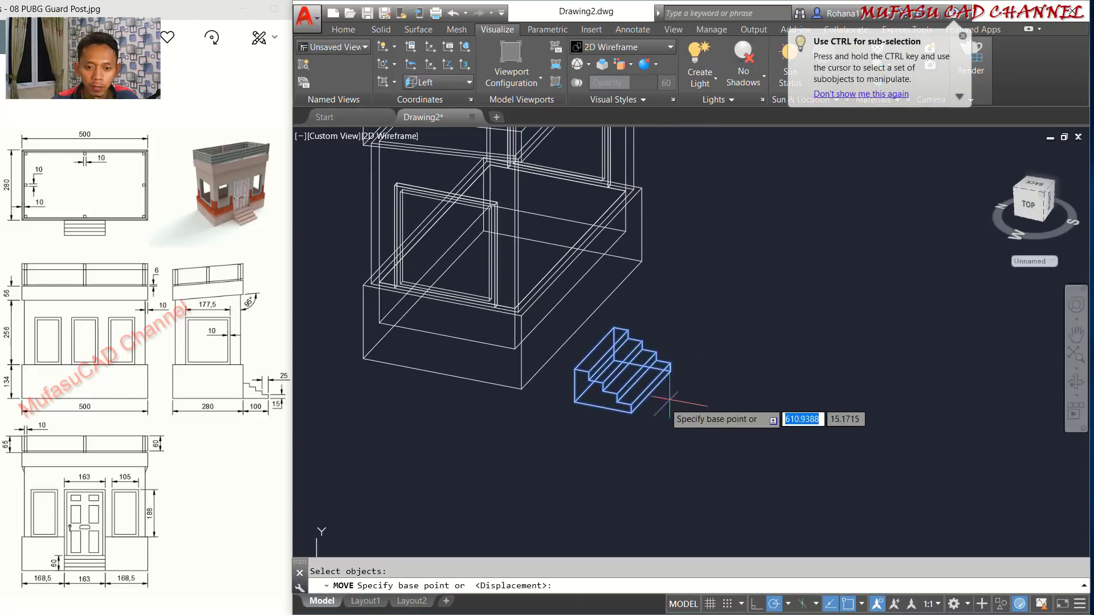
middle_click_drag(527, 408, 775, 388, "shift")
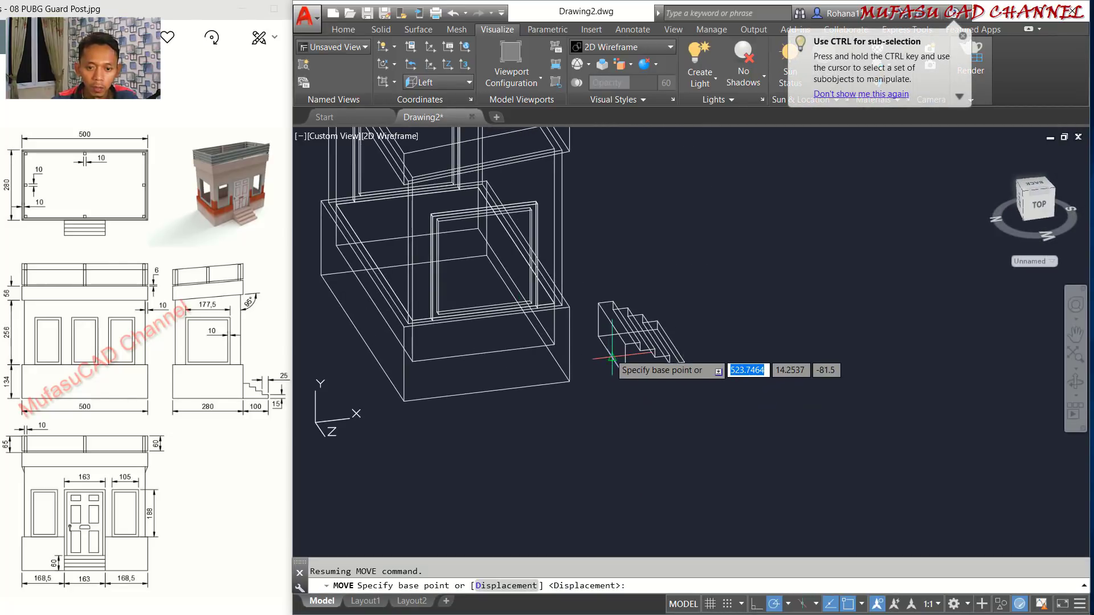
left_click(612, 358)
middle_click_drag(717, 312, 530, 302, "shift")
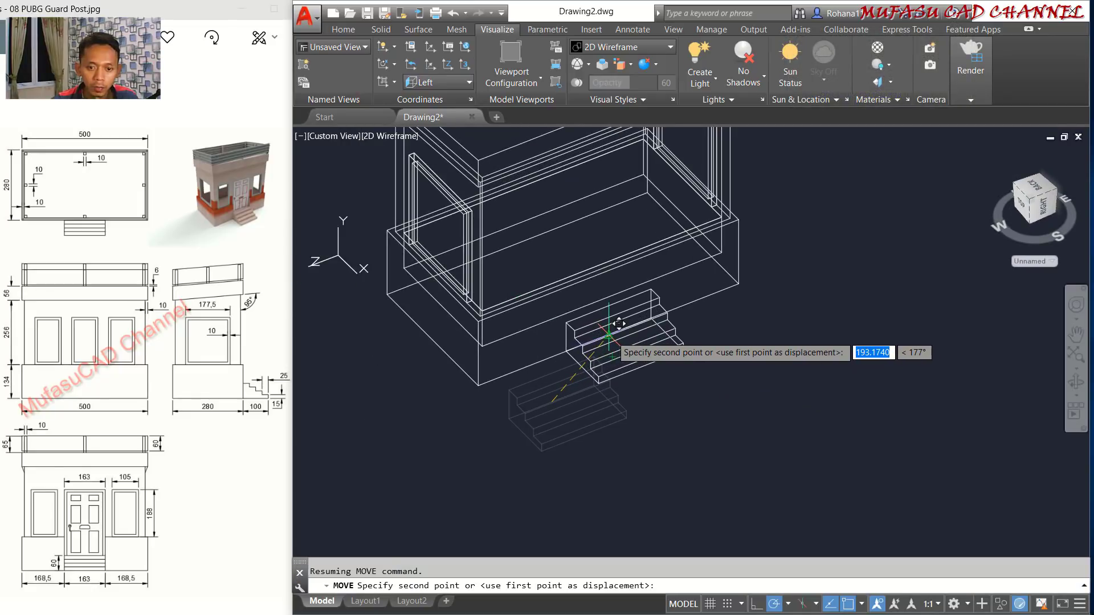
left_click(609, 330)
Show the model from the Front view, leaving free drawing space beside the building.
mouse_move(727, 339)
middle_mouse_down("shift")
mouse_move(750, 291)
mouse_move(716, 331)
middle_mouse_up("shift")
scroll(746, 299, "down", 2)
left_click(342, 136)
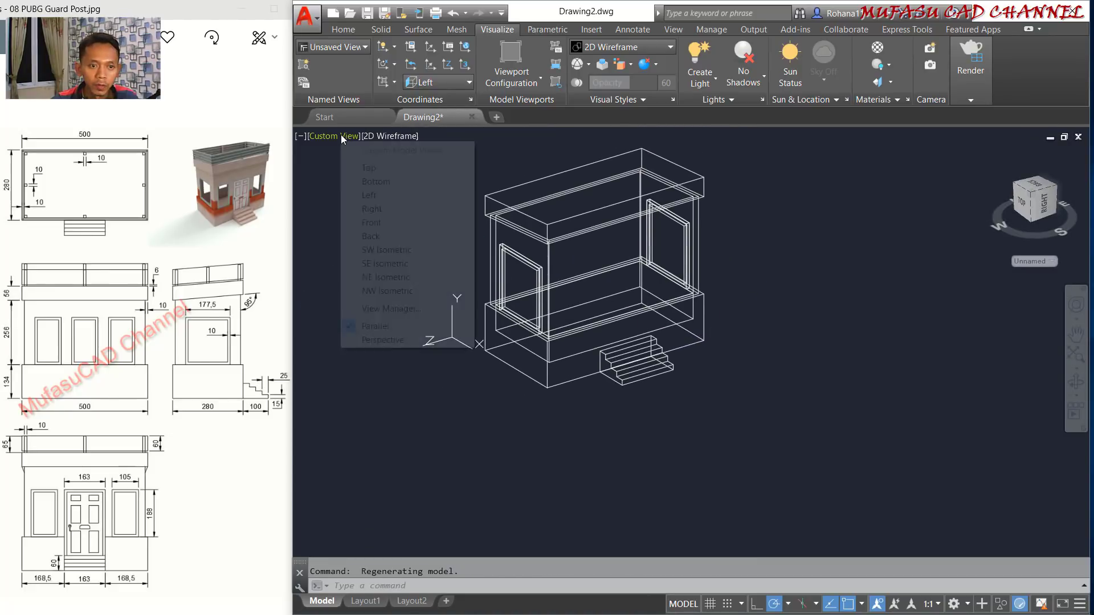
left_click(384, 222)
scroll(719, 228, "down", 2)
middle_click_drag(722, 220, 515, 272)
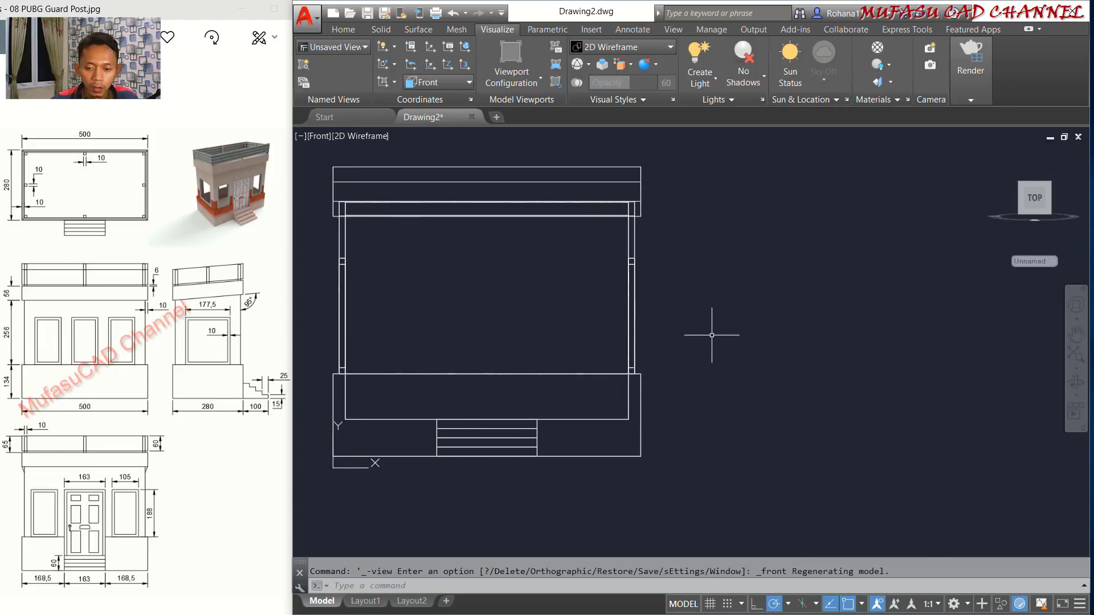
Draw a door opening rectangle 163 units wide and 262 units high in the free space beside the building.
type("c")
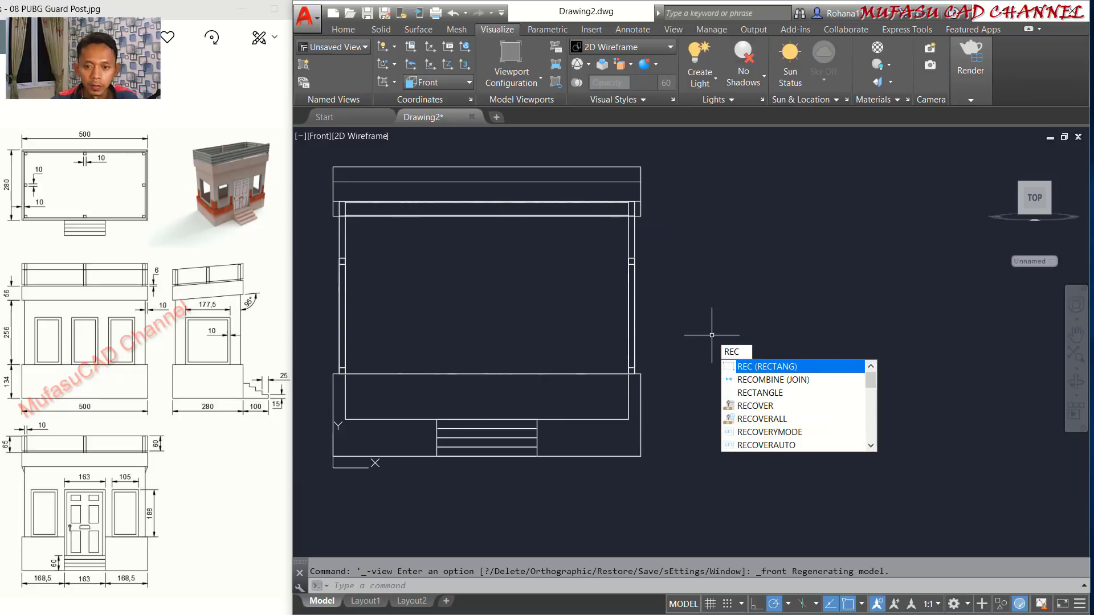
key("Return")
left_click(730, 231)
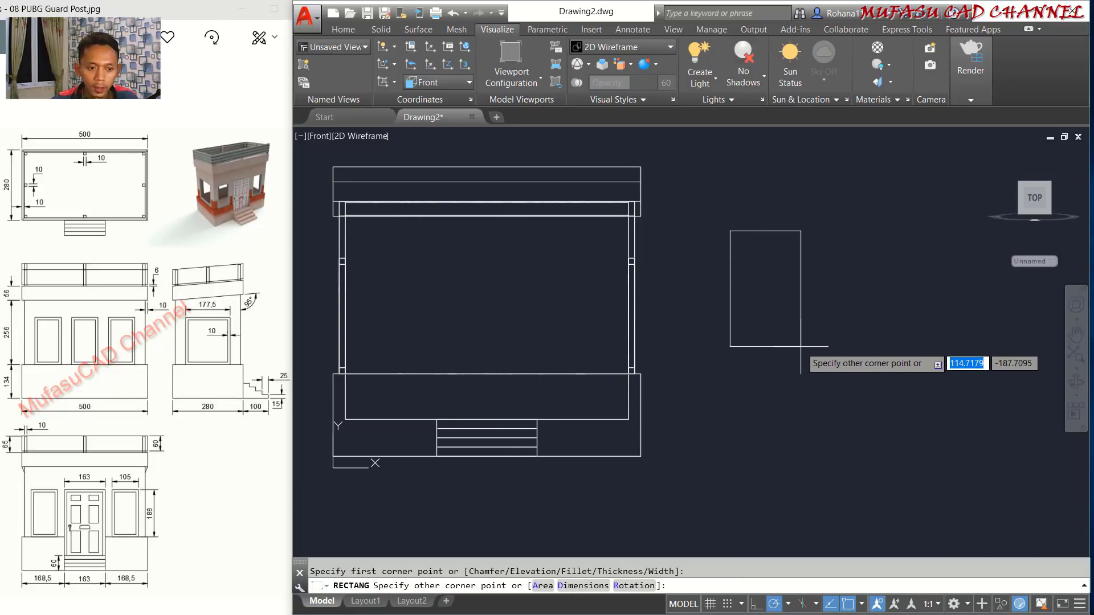
type("d")
key("Return")
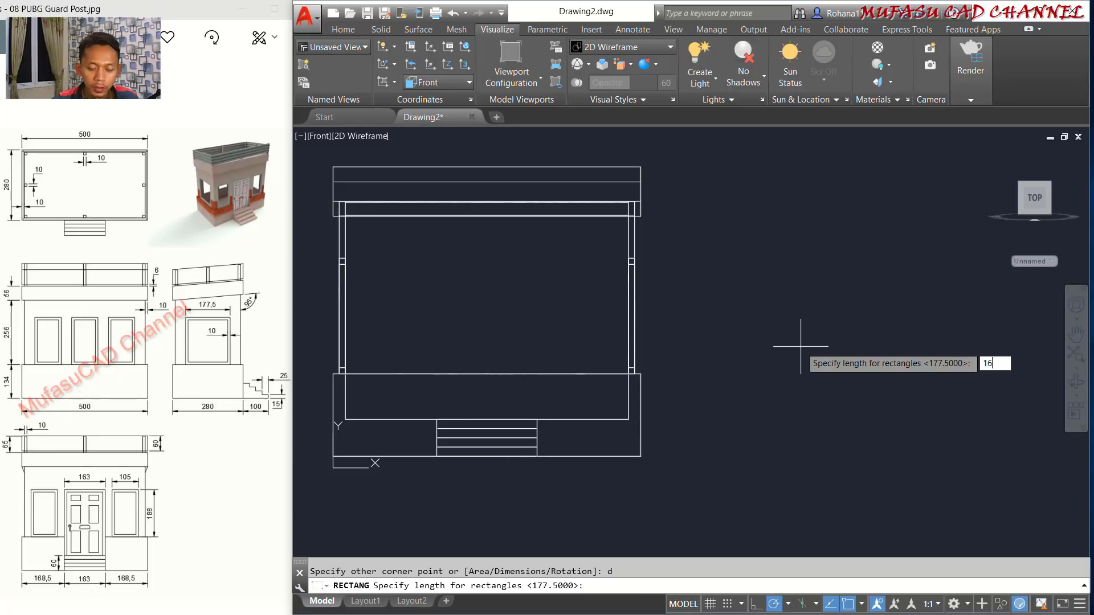
key("Return")
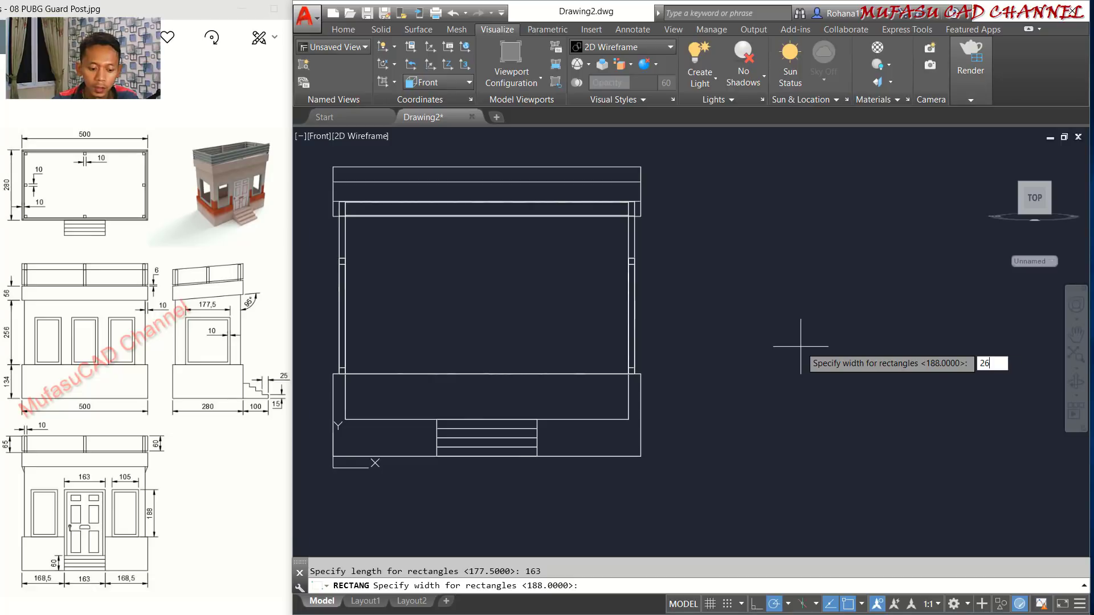
key("Return")
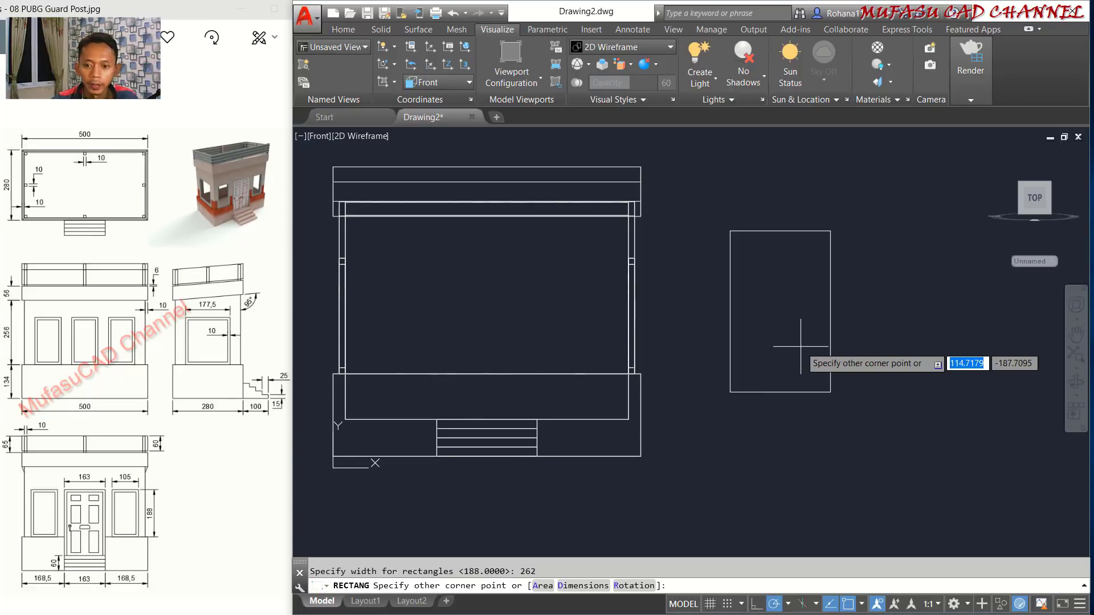
left_click(785, 313)
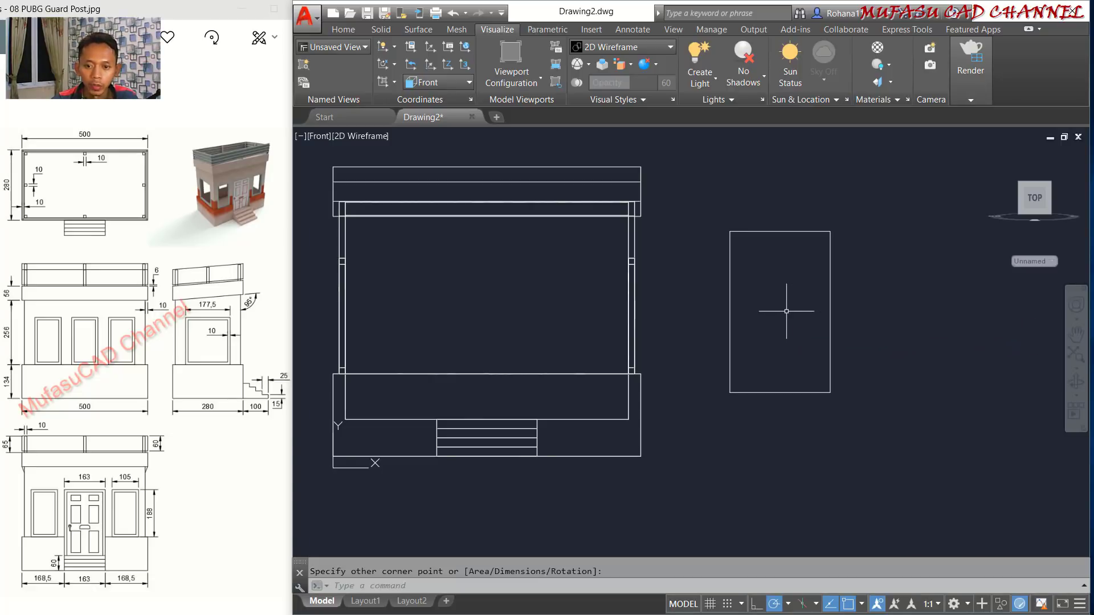
Copy the 163 by 262 rectangle horizontally about 220 units in the +X direction, farther from the building.
scroll(861, 327, "down", 2)
type("c")
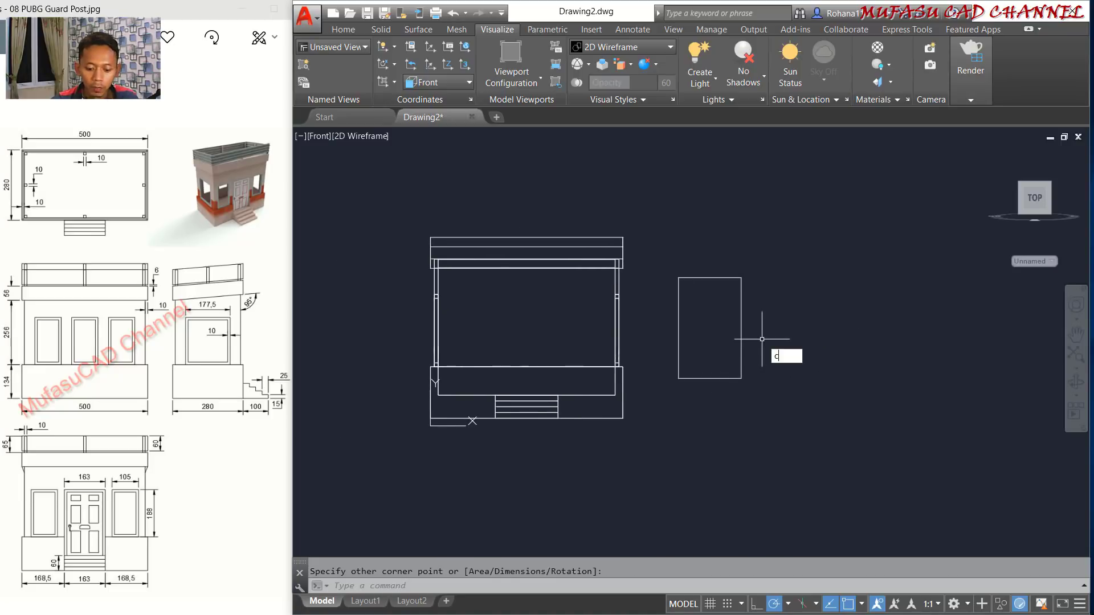
type("o")
key("Return")
left_click(763, 266)
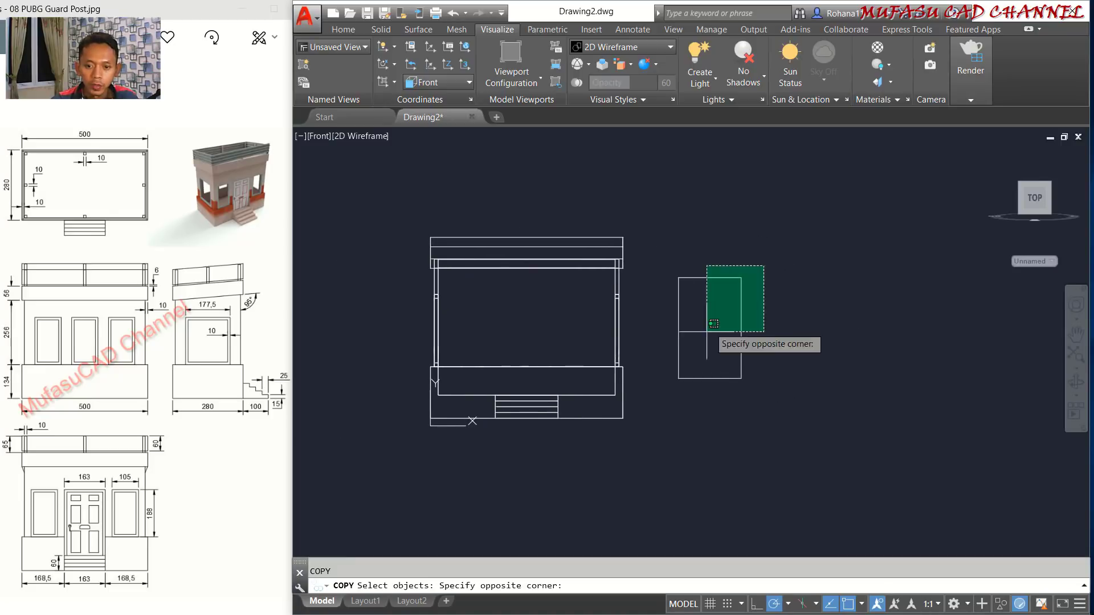
left_click(714, 323)
key("Return")
left_click(716, 406)
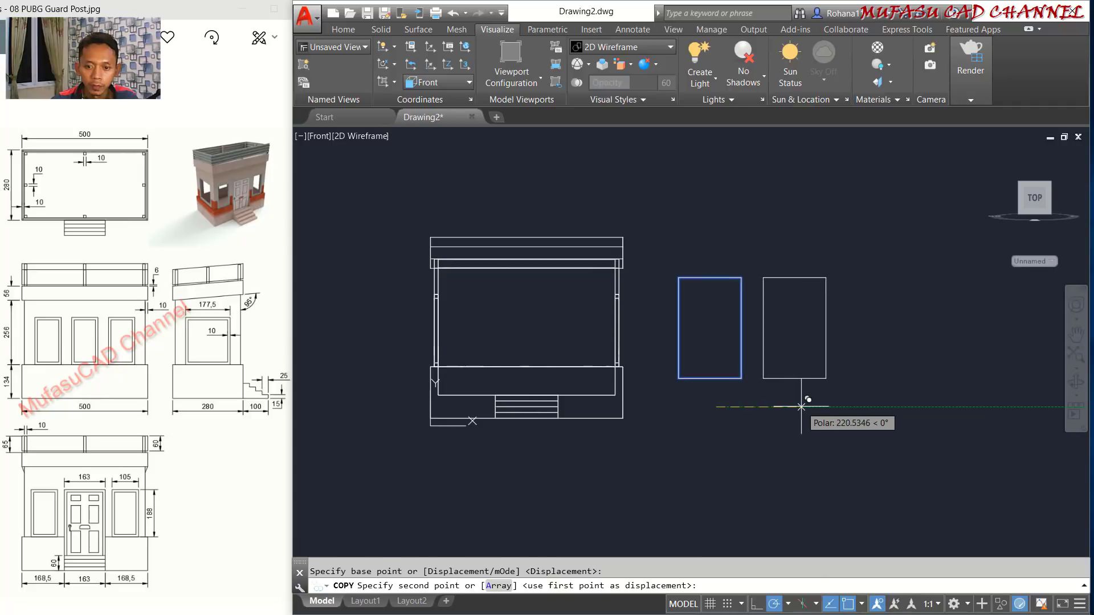
left_click(801, 407)
key("Escape")
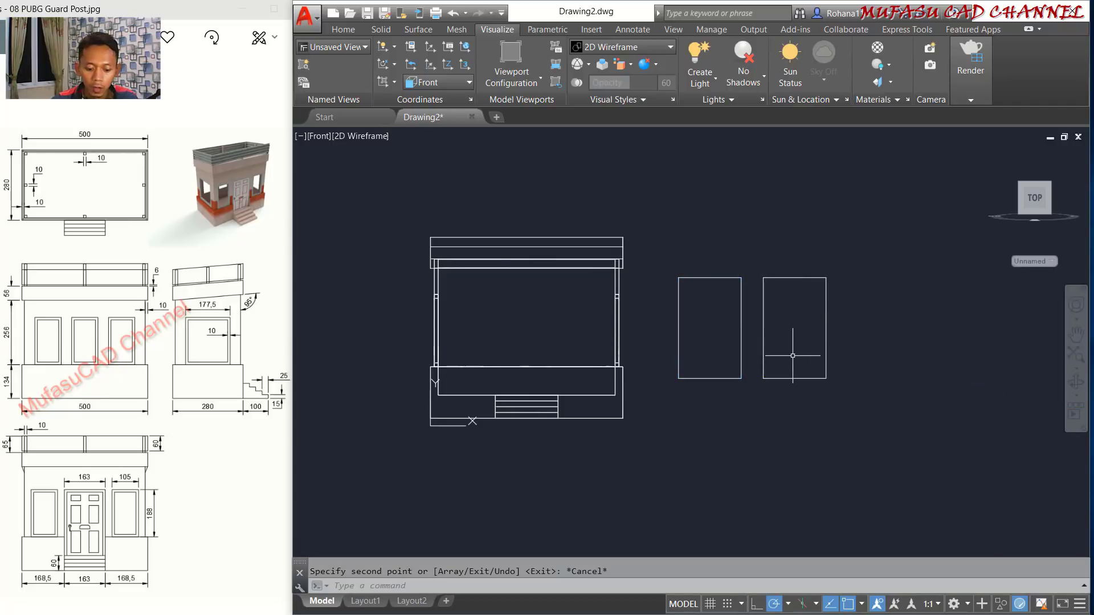
Offset the copied rectangle inward by 10 units.
type("offset")
key("Return")
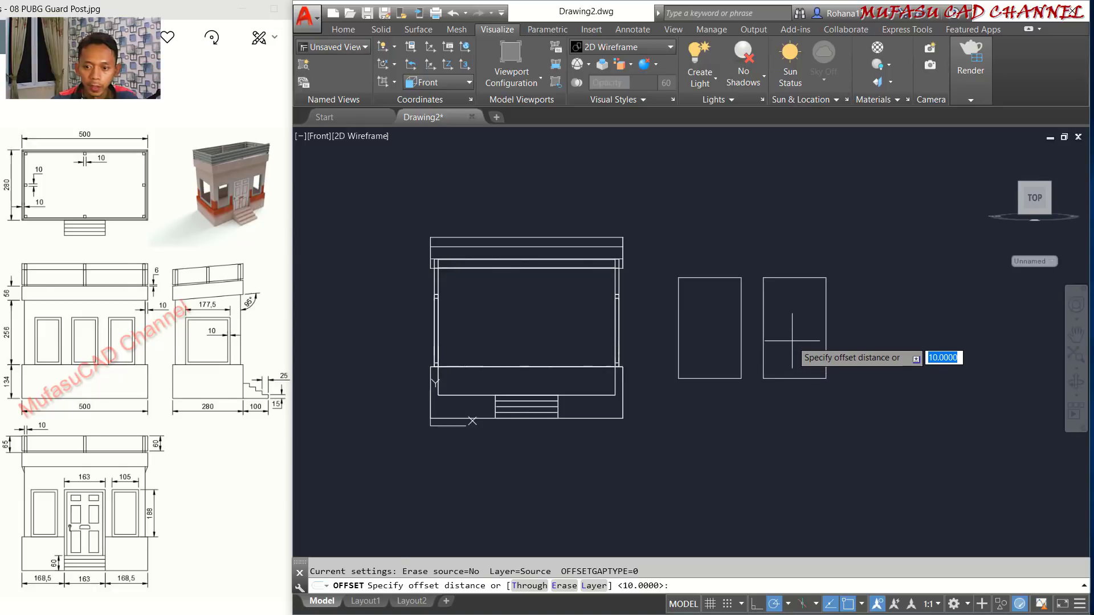
key("Return")
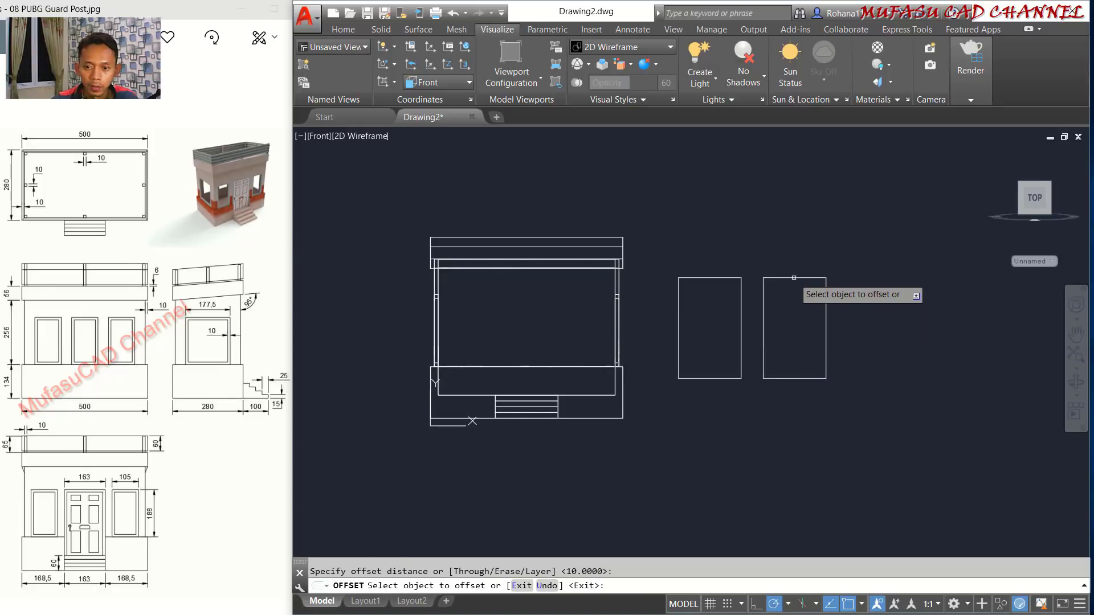
left_click(794, 277)
left_click(795, 314)
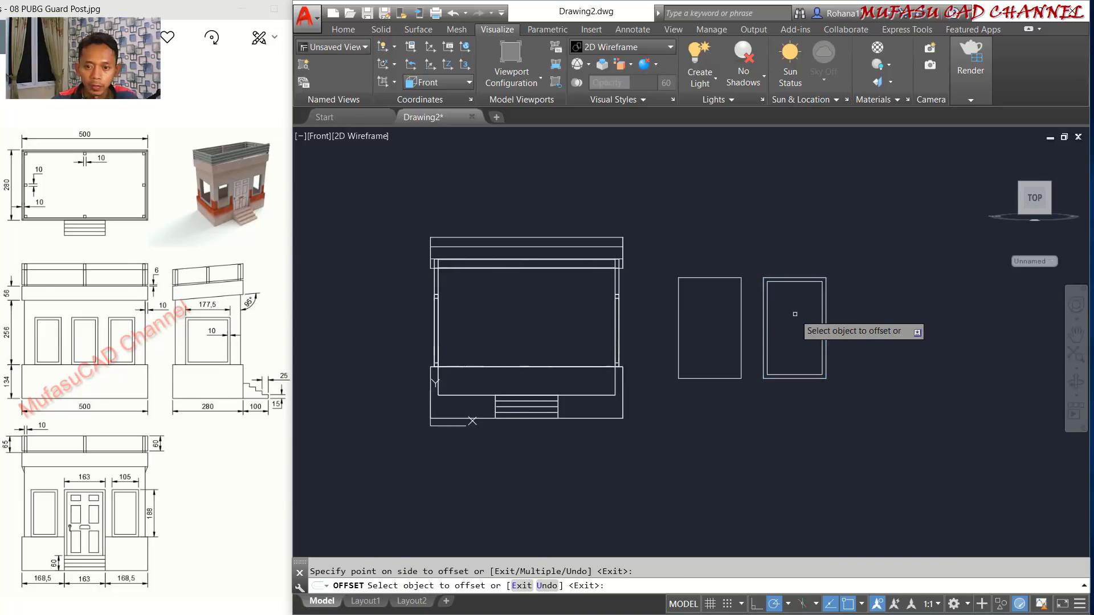
scroll(810, 366, "up", 6)
key("Escape")
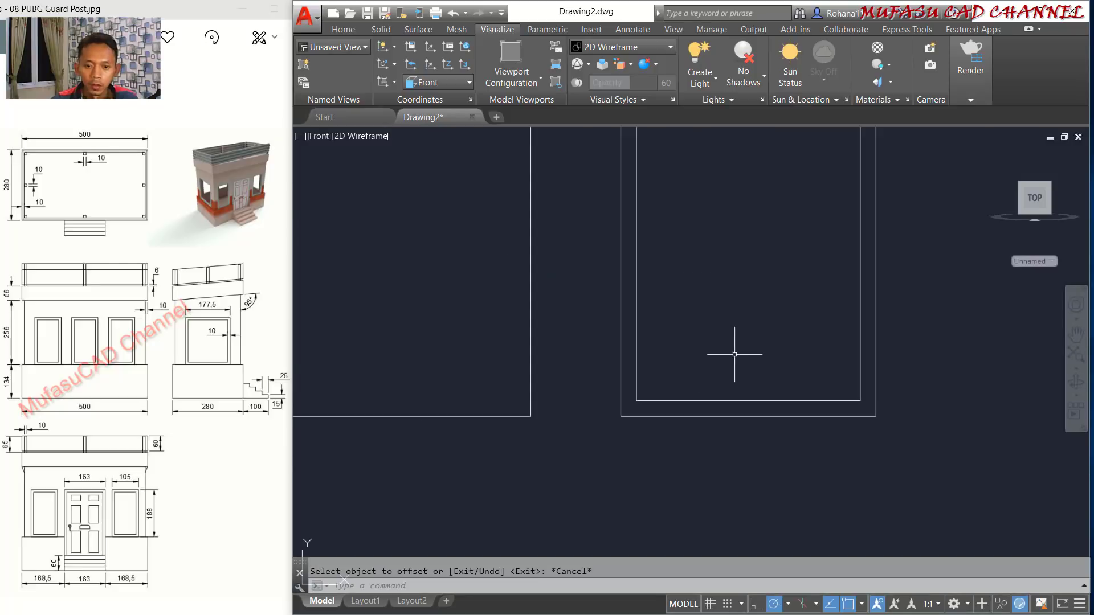
Explode the inner offset rectangle and delete its bottom line.
scroll(735, 354, "down", 2)
middle_click_drag(734, 354, 636, 364)
scroll(658, 374, "up", 2)
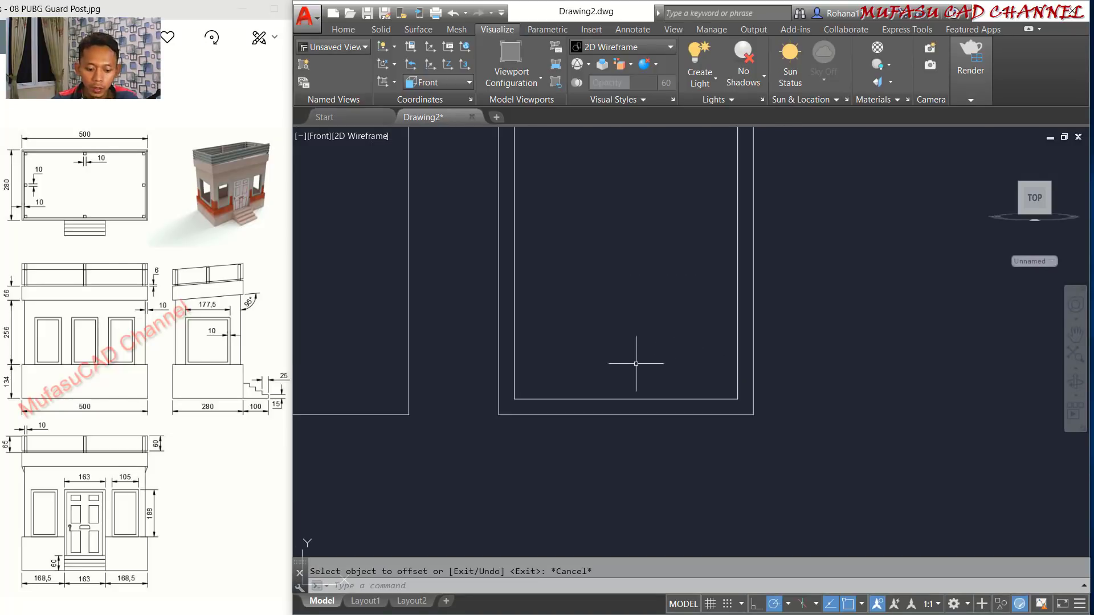
type("explo")
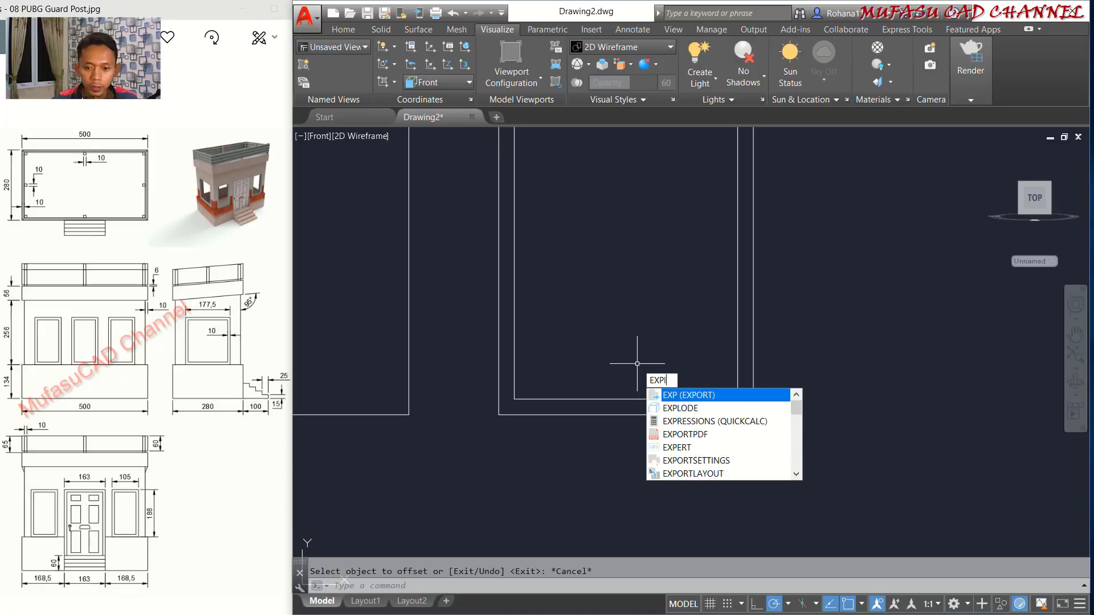
key("Return")
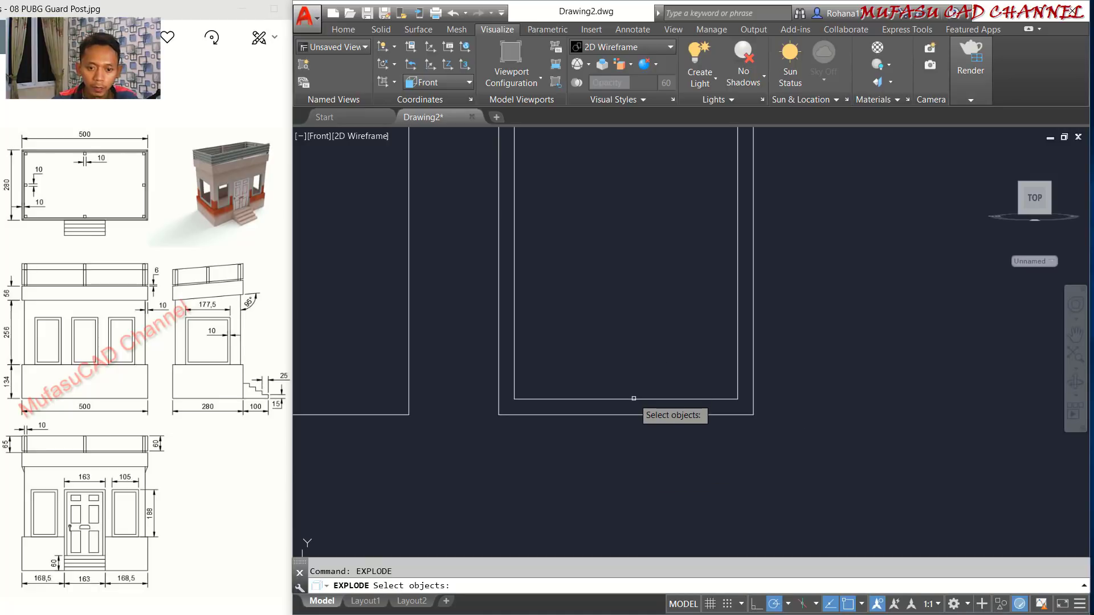
left_click(633, 397)
key("Return")
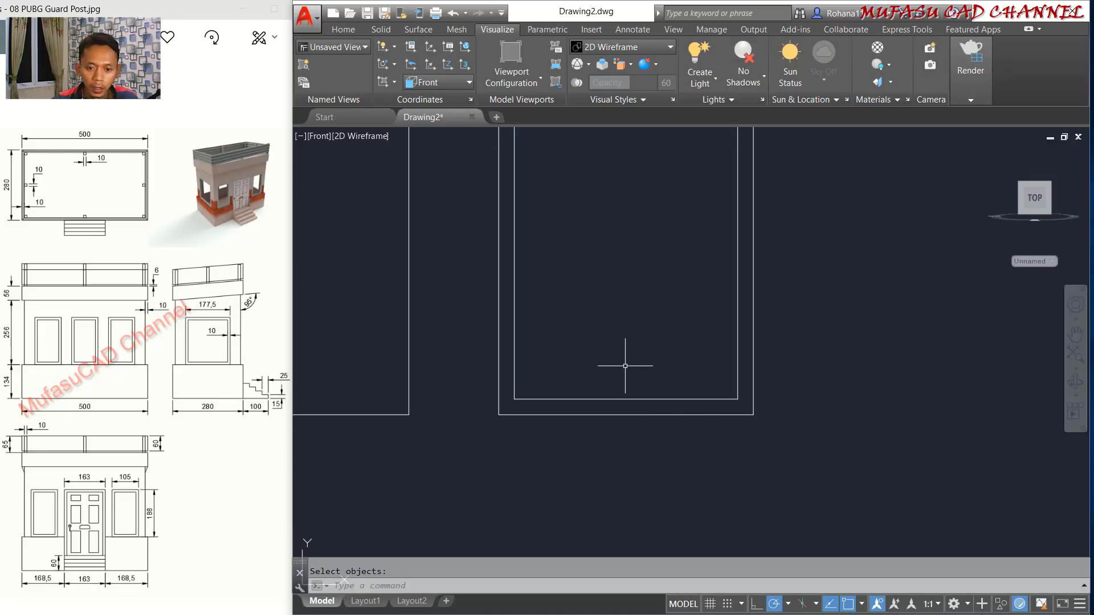
left_click(625, 366)
left_click(600, 399)
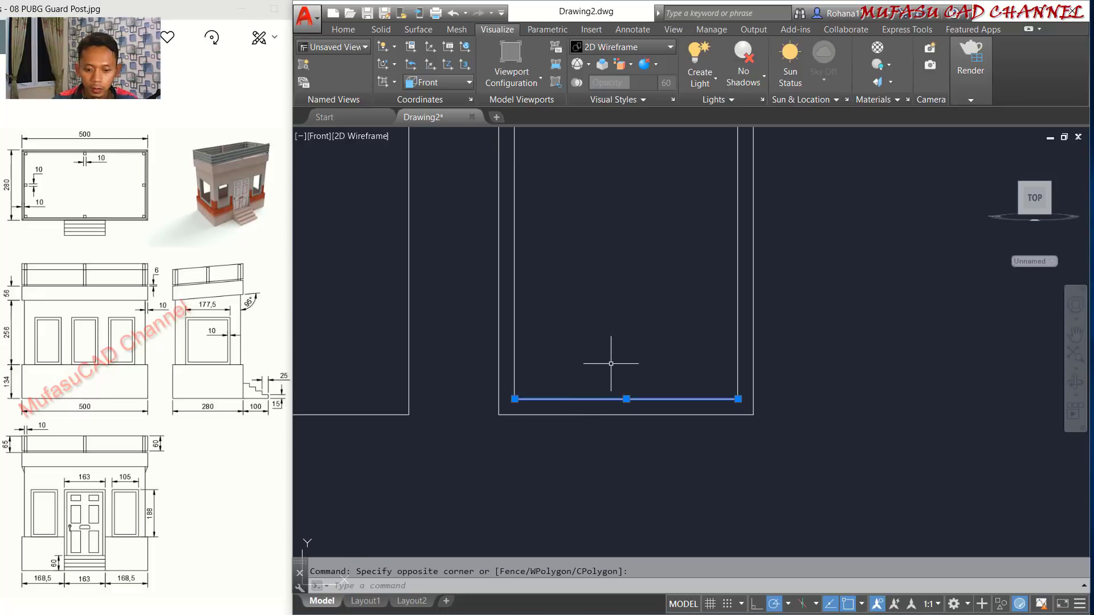
key("Delete")
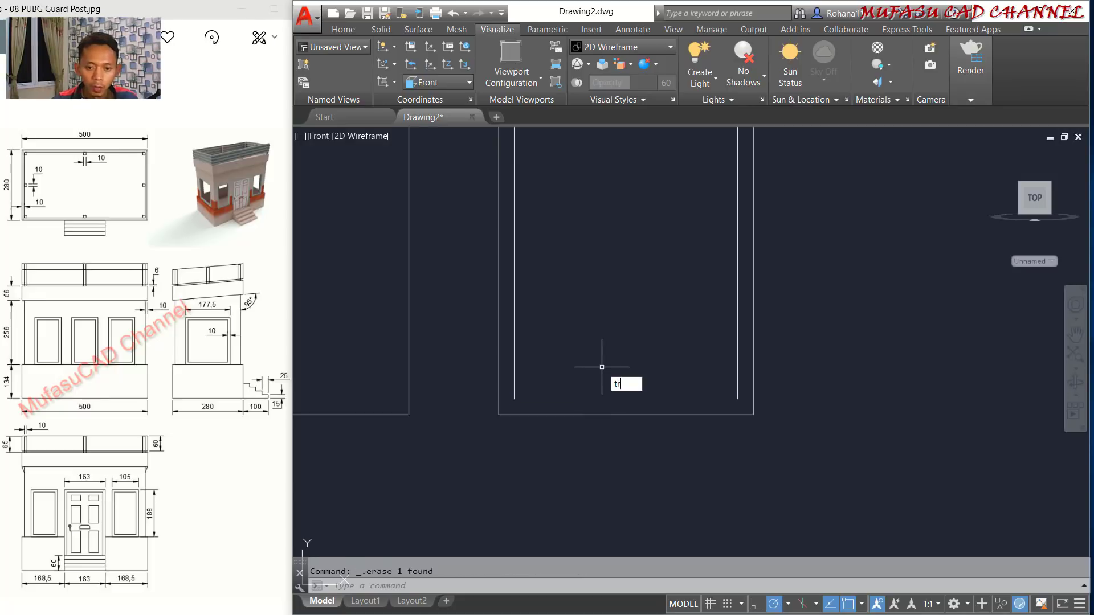
Extend both inner vertical lines down to the outer rectangle's bottom edge and trim away that edge between them.
type("tr")
key("Return")
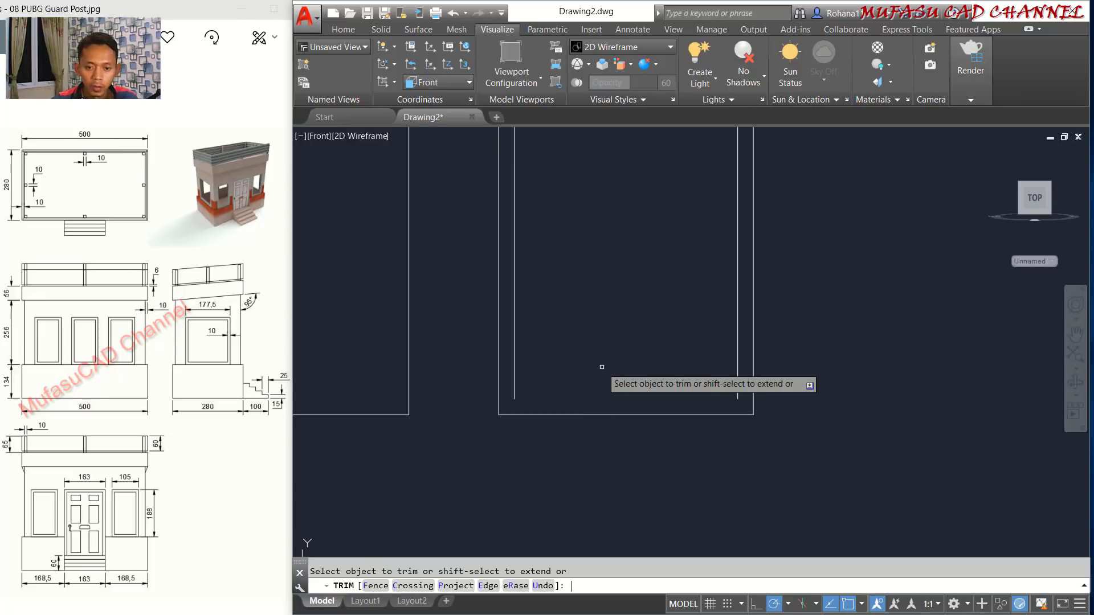
left_click(514, 392, "shift")
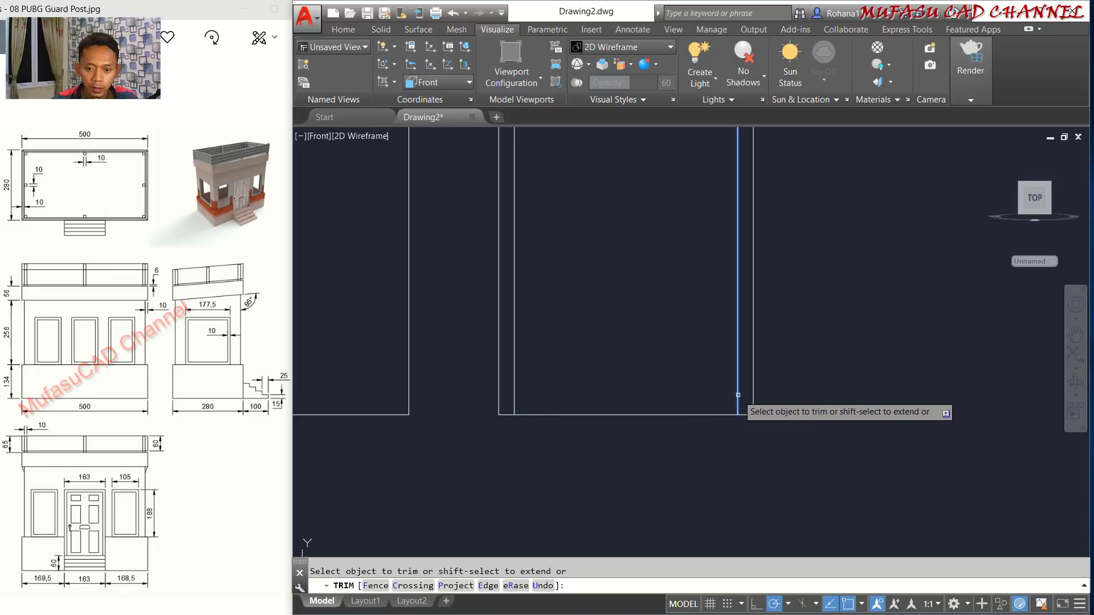
left_click(635, 377)
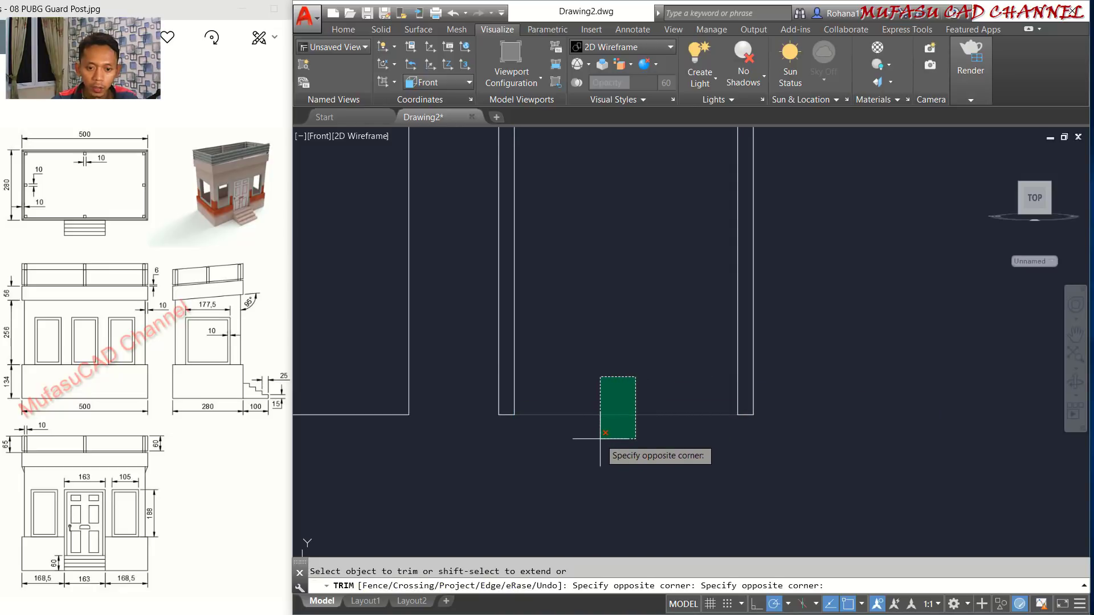
left_click(600, 438)
scroll(644, 349, "down", 4)
key("Escape")
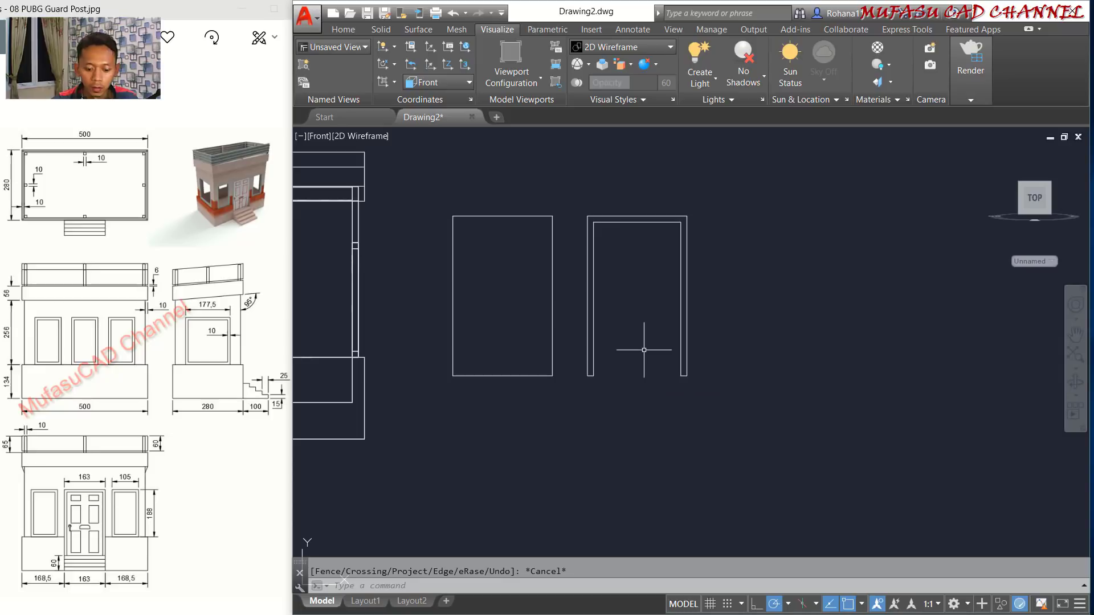
Join the outer and inner lines of the door frame into one closed polyline.
type("join")
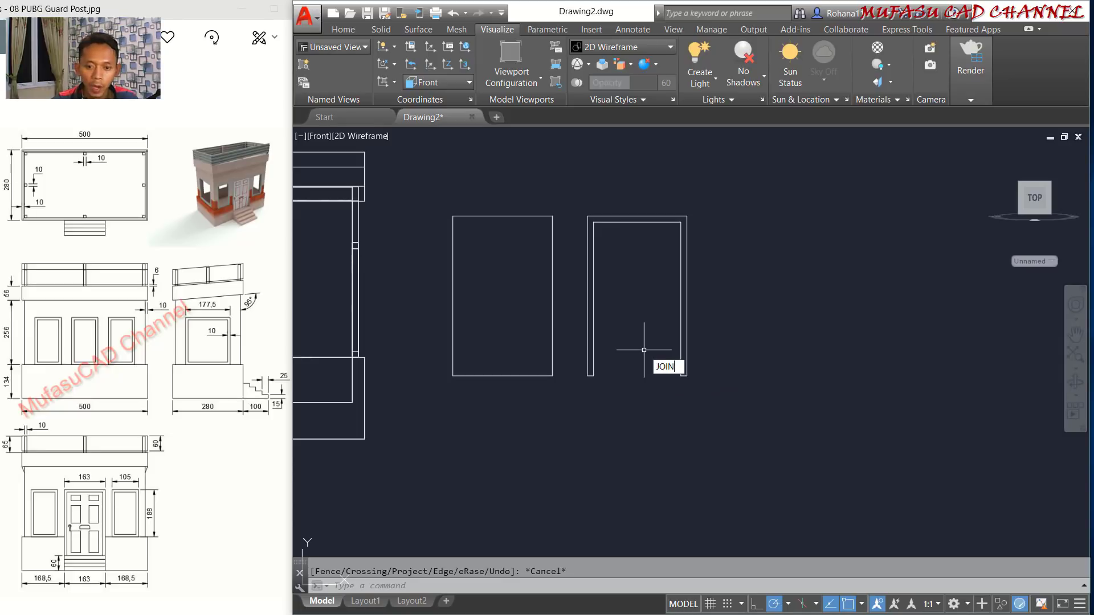
key("Return")
left_click(732, 188)
left_click(569, 436)
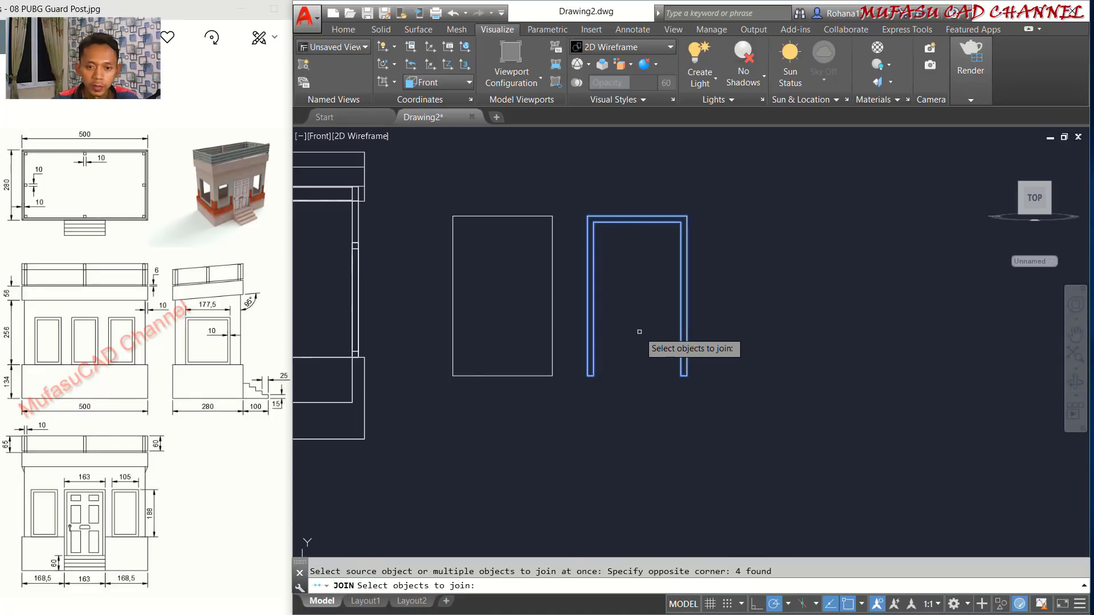
key("Return")
Draw a door leaf rectangle inside the frame, from its inner upper corner to the opposite inner corner at the bottom.
scroll(627, 291, "up", 1)
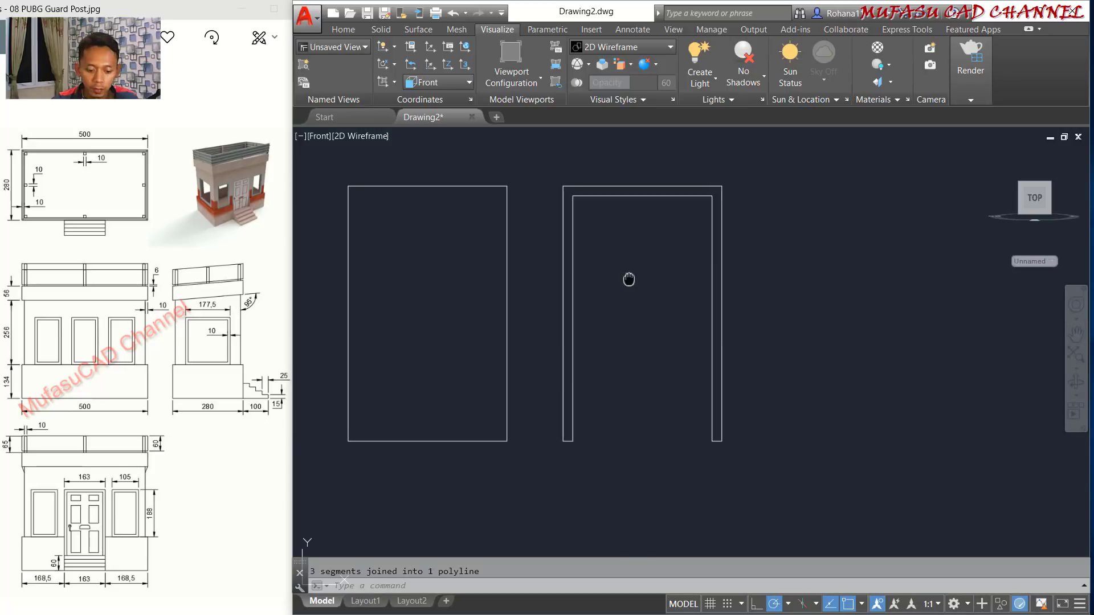
scroll(611, 304, "up", 2)
type("rec")
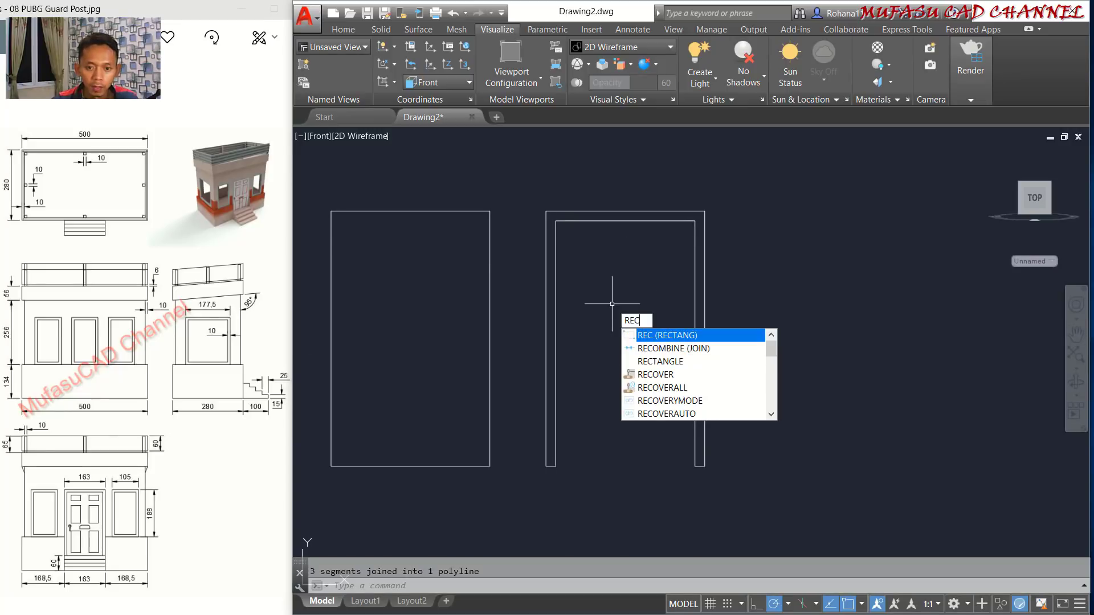
key("Return")
left_click(563, 230)
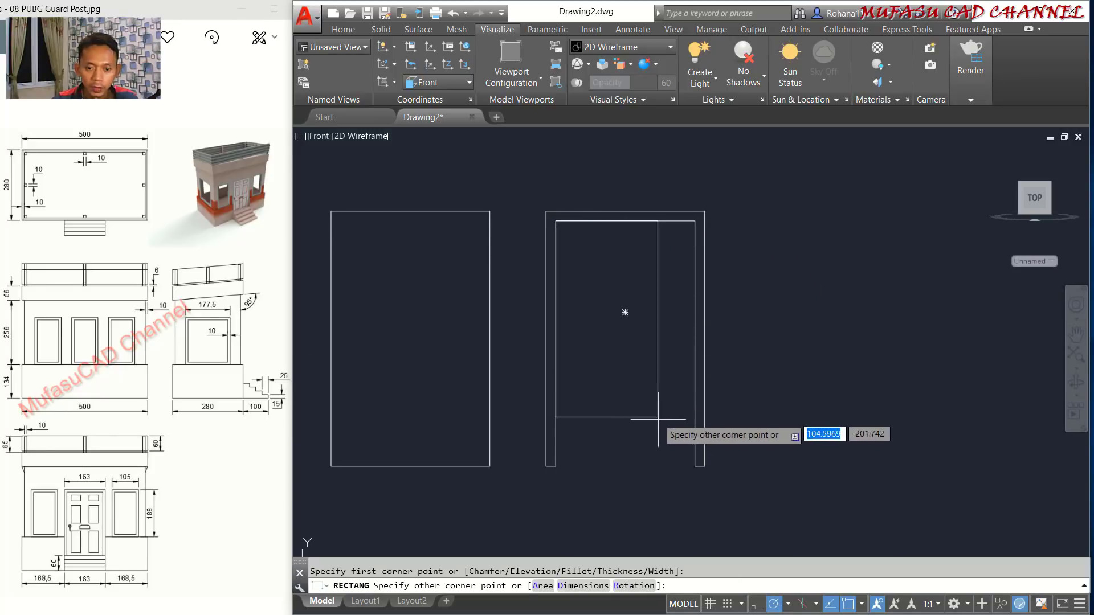
left_click(695, 466)
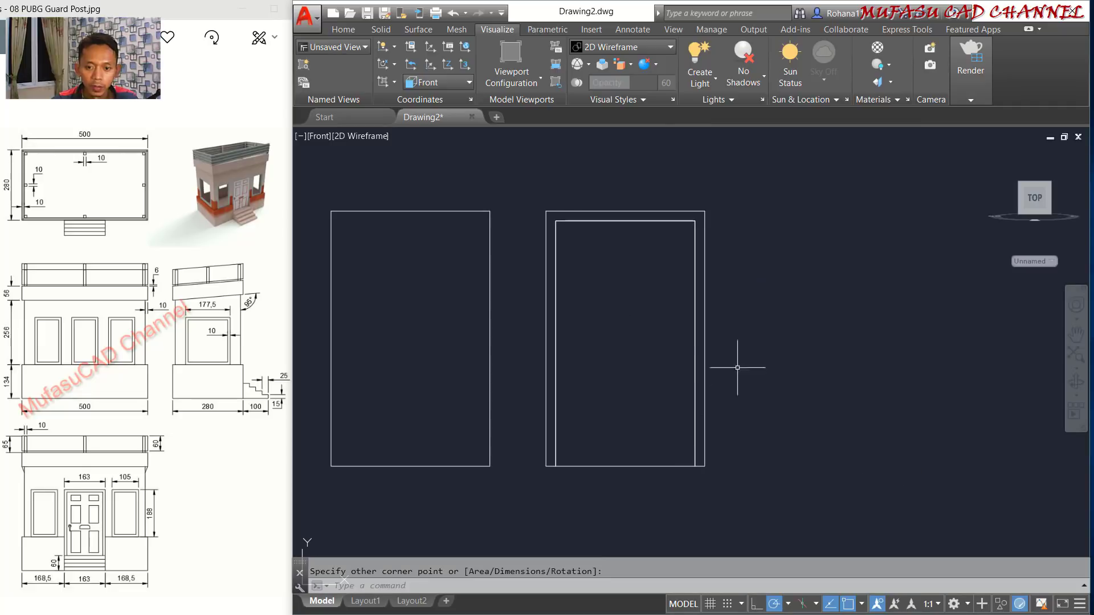
left_click(705, 349)
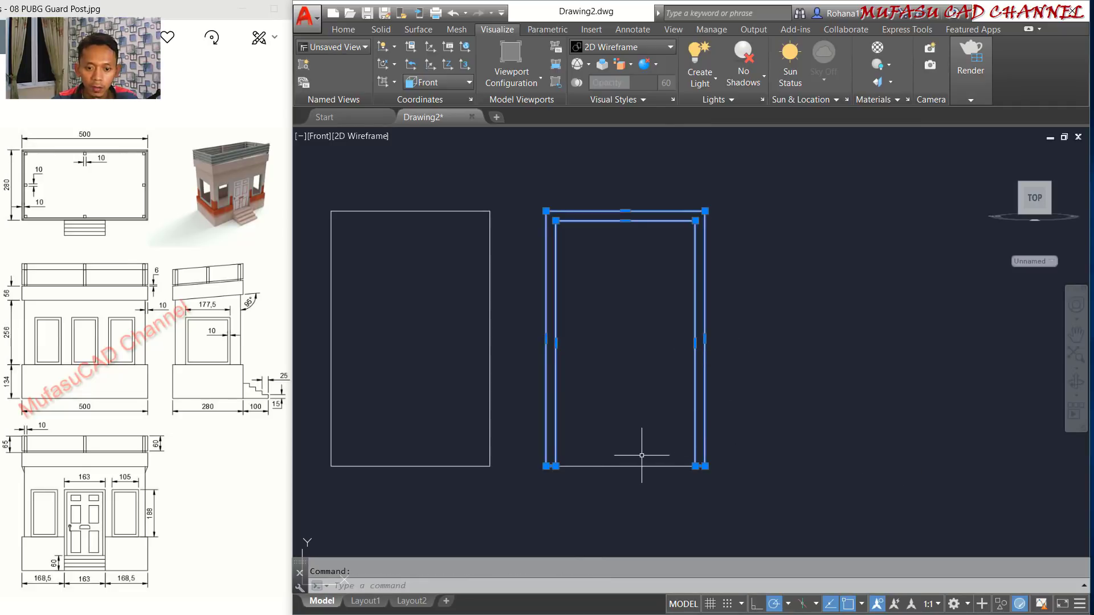
key("Escape")
left_click(642, 436)
left_click(616, 479)
key("Escape")
Move the plain door-opening rectangle from its bottom edge's midpoint to the midpoint of the top stair's edge against the base.
scroll(633, 359, "down", 4)
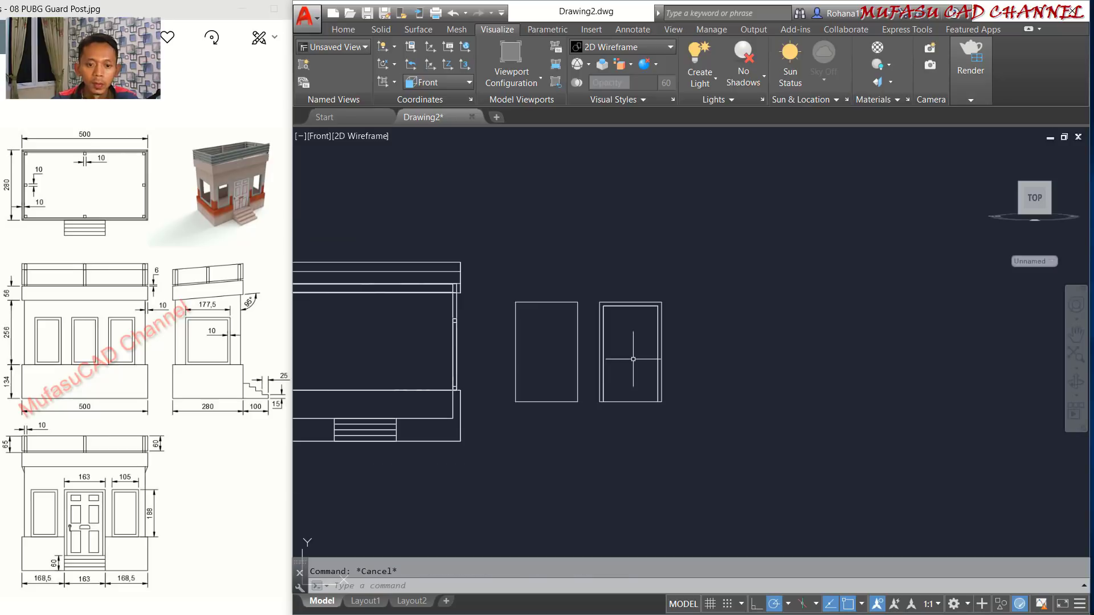
middle_click_drag(567, 393, 670, 374)
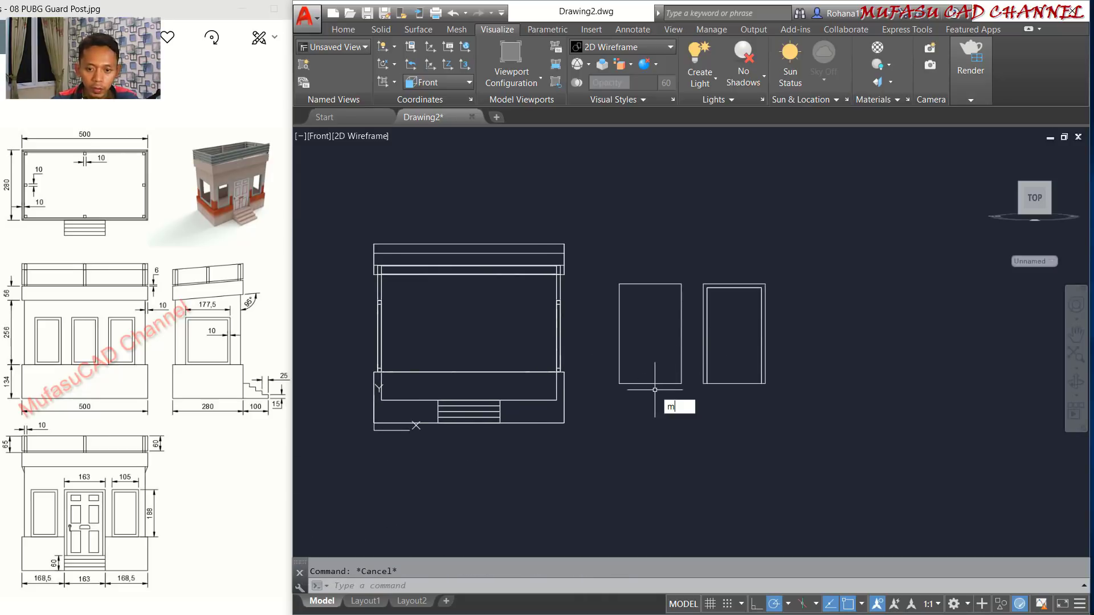
key("Return")
left_click(657, 359)
left_click(635, 409)
key("Return")
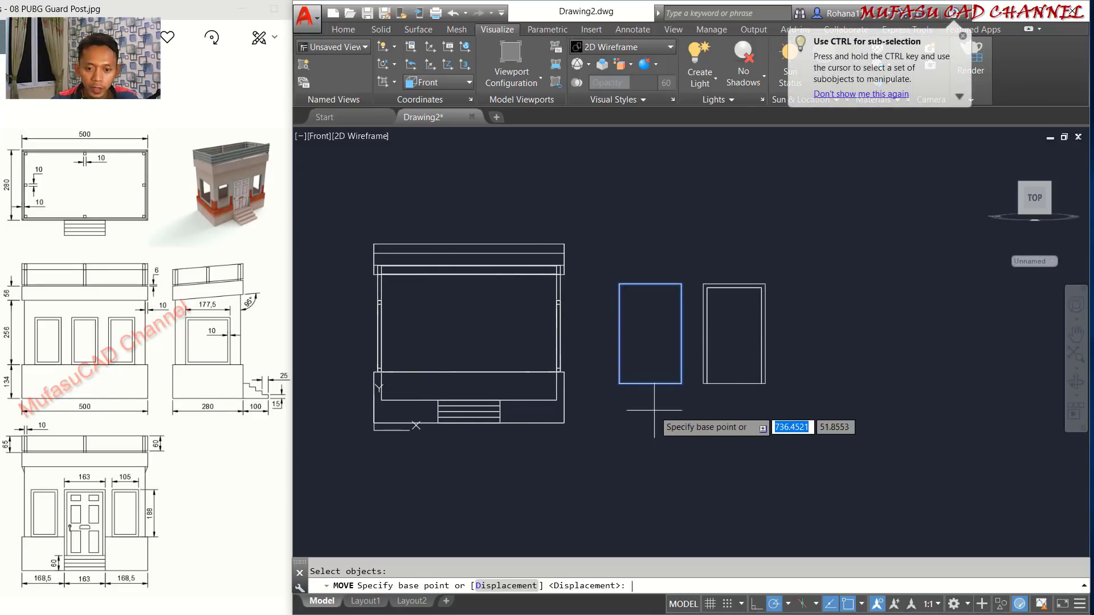
left_click(650, 384)
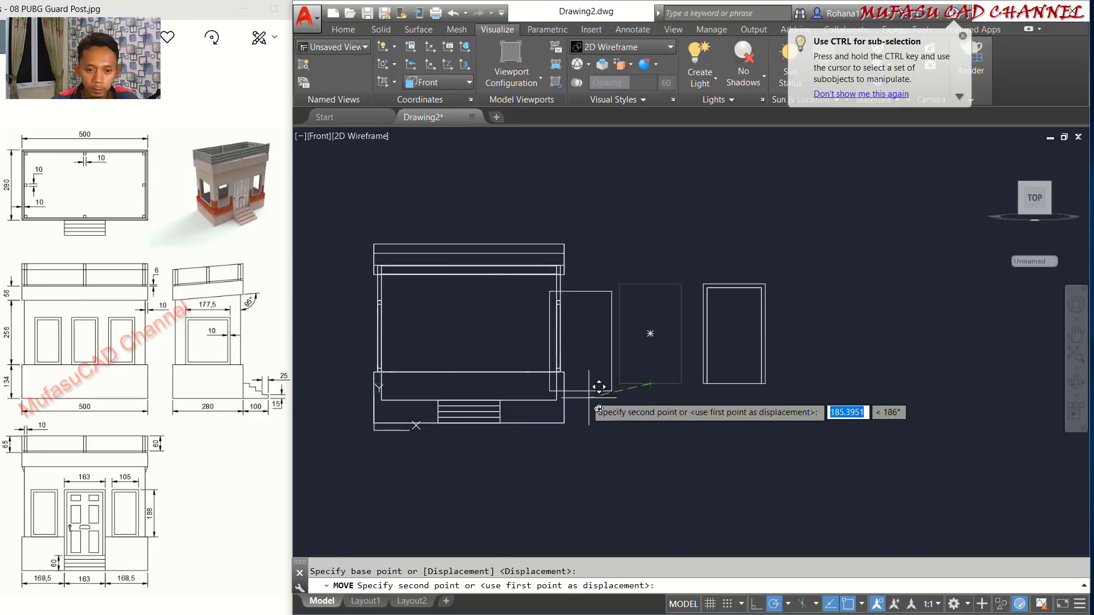
middle_click_drag(599, 387, 717, 439, "shift")
scroll(605, 439, "up", 3)
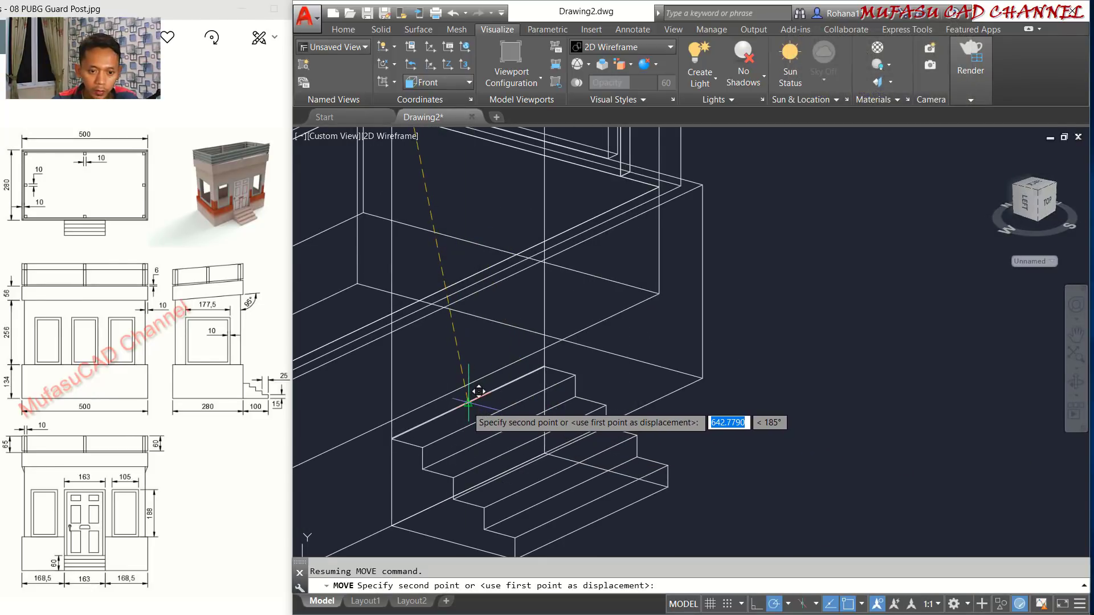
left_click(467, 405)
scroll(725, 372, "down", 3)
mouse_move(764, 365)
middle_mouse_down("shift")
mouse_move(776, 427)
mouse_move(781, 373)
middle_mouse_up("shift")
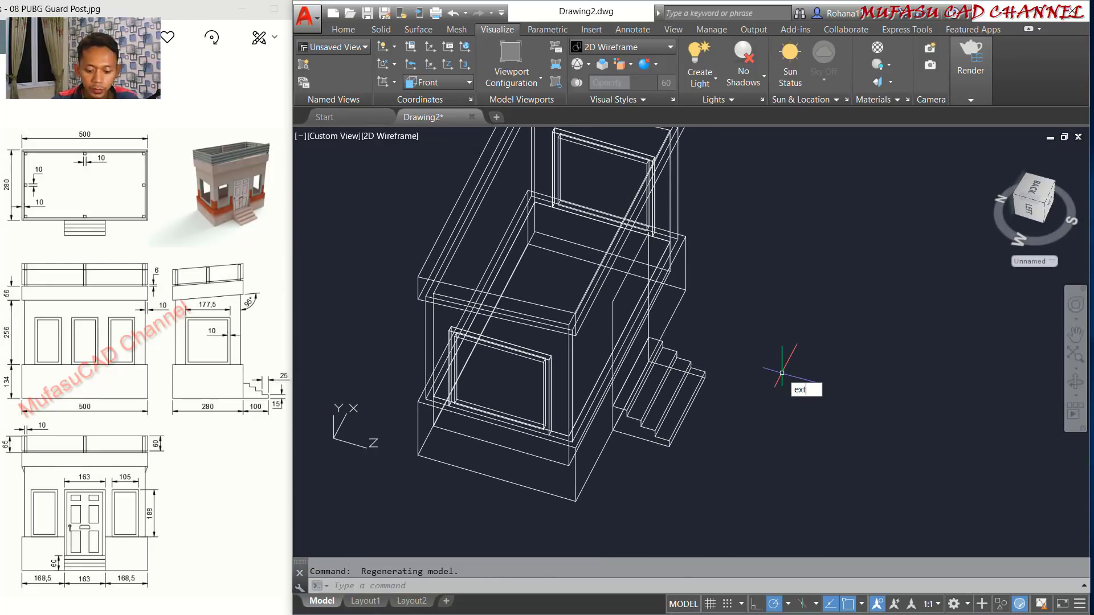
Extrude the door-opening rectangle about 122 into the building, through the front wall and base.
type("ext")
key("Return")
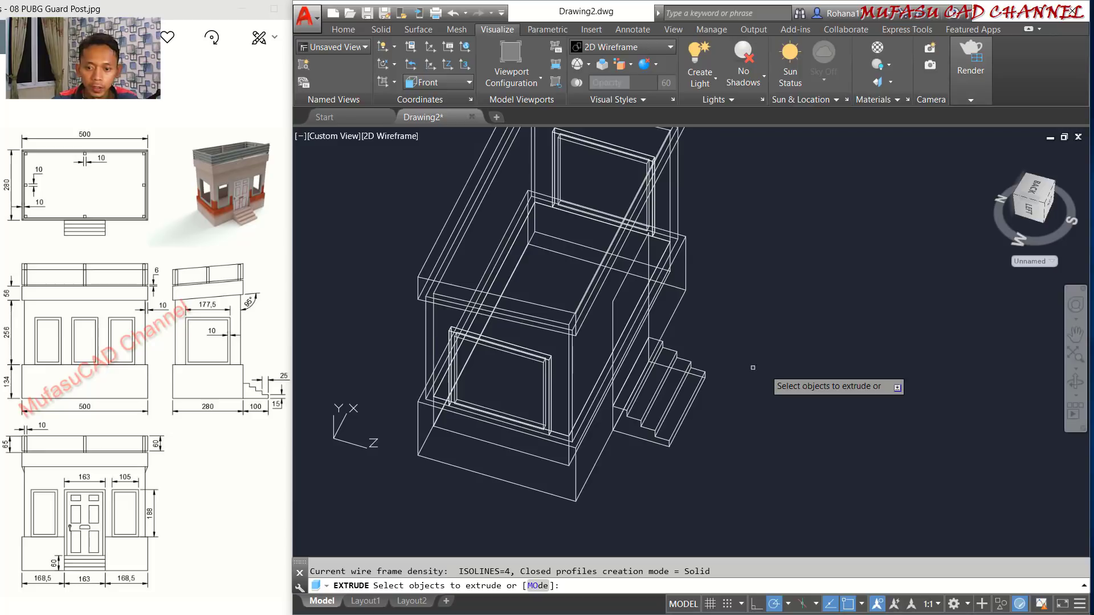
left_click(618, 296)
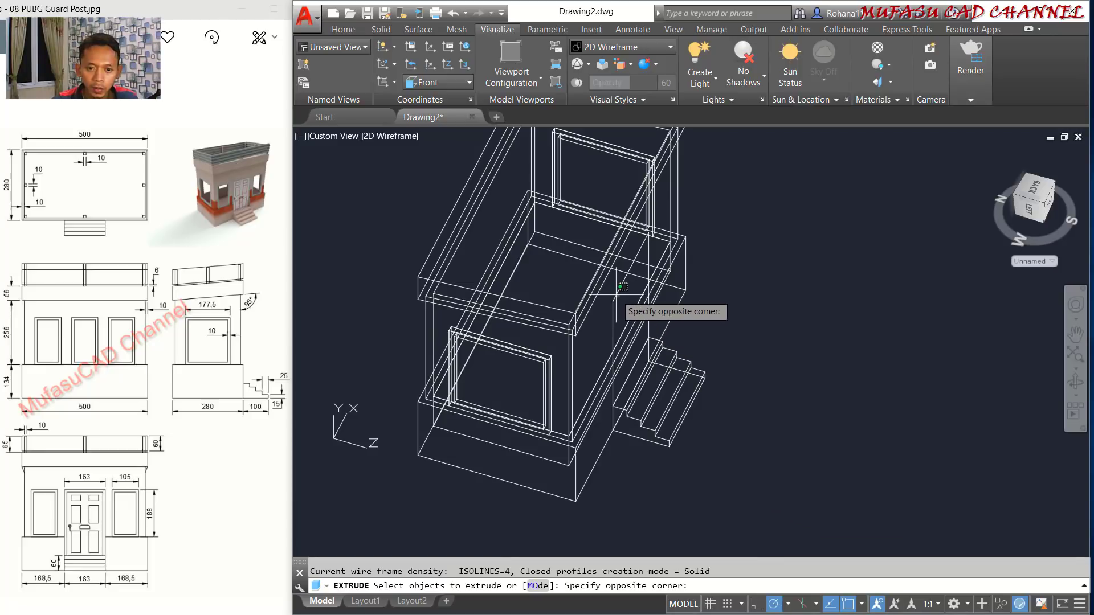
left_click(615, 294)
key("Return")
middle_click_drag(753, 285, 630, 298, "shift")
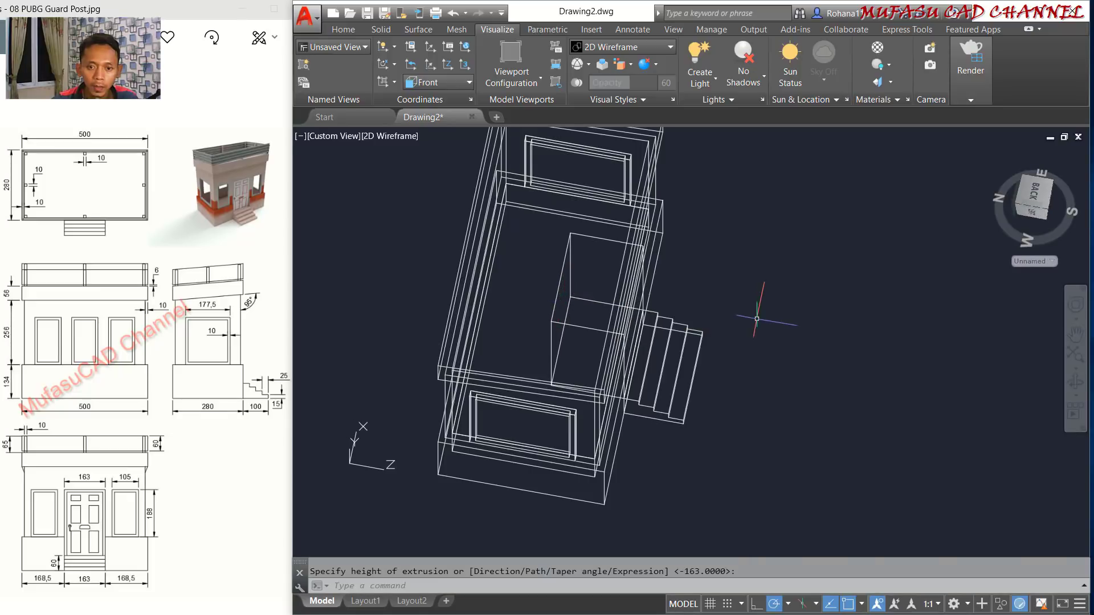
middle_click_drag(757, 318, 694, 235, "shift")
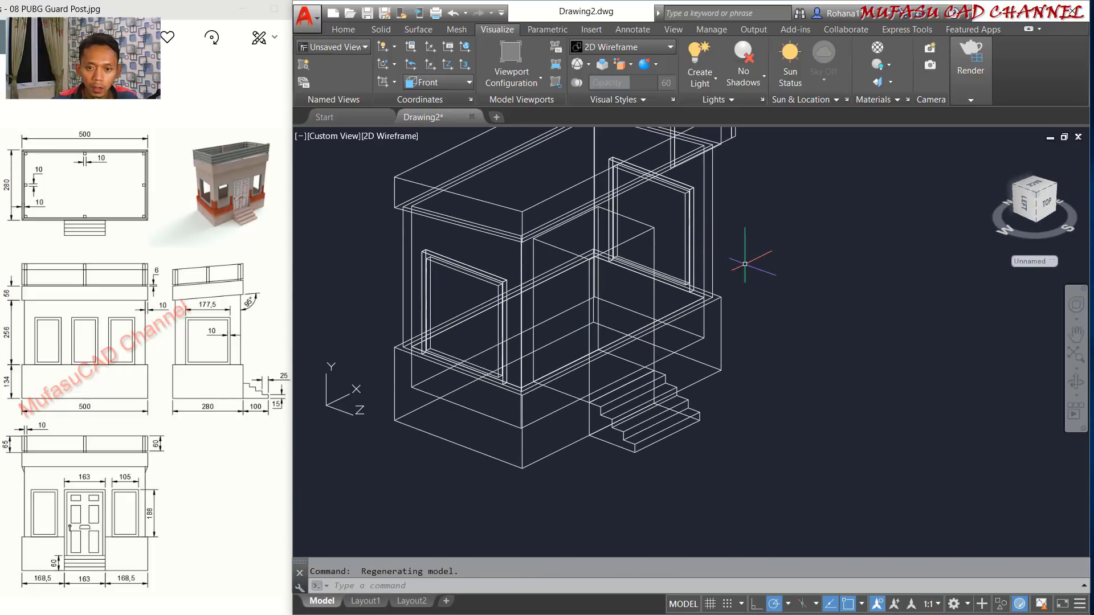
Copy the door-opening block in place, using the same upper corner as base and destination point.
scroll(752, 267, "up", 2)
type("co")
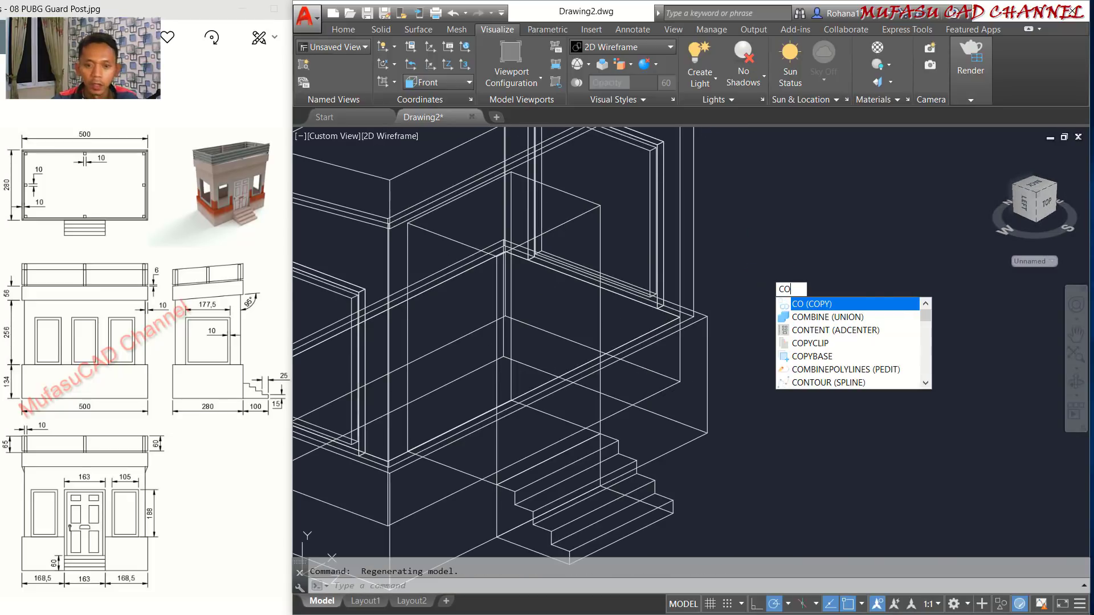
key("Return")
left_click(589, 212)
key("Return")
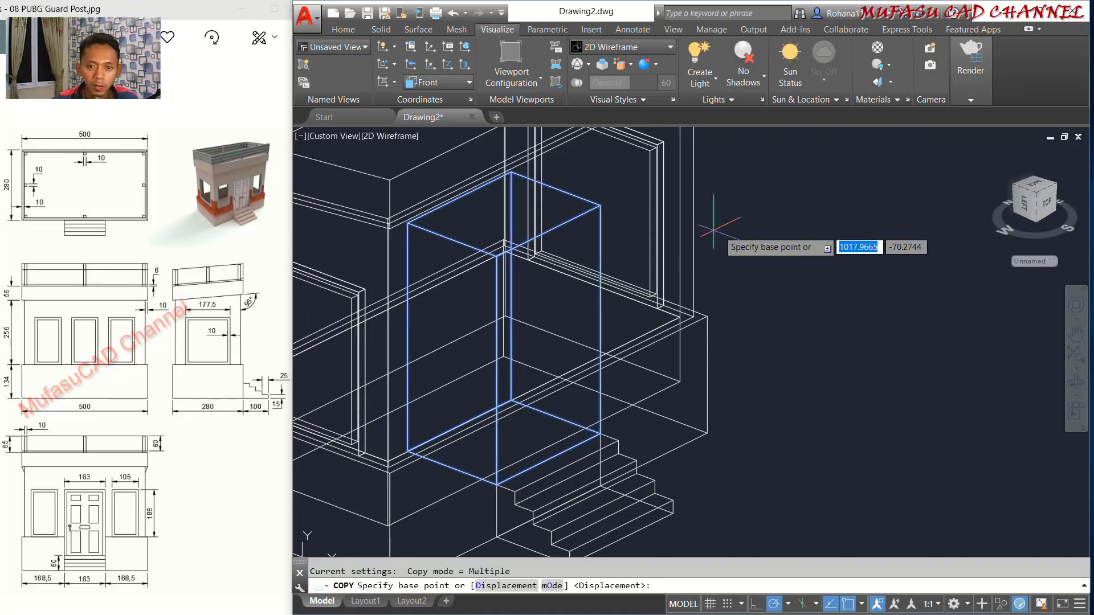
left_click(600, 204)
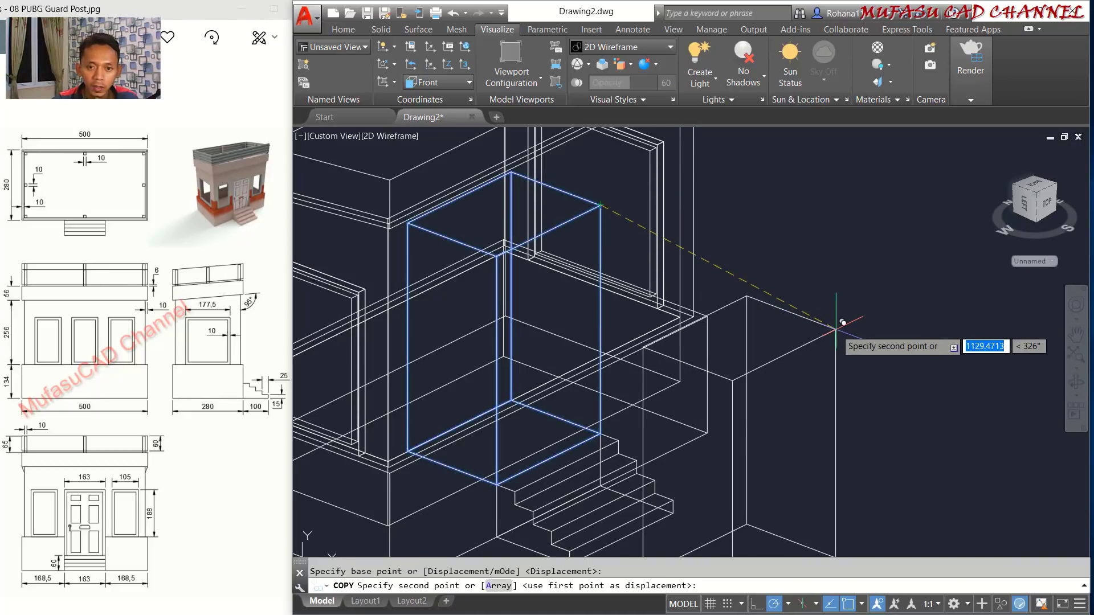
left_click(607, 198)
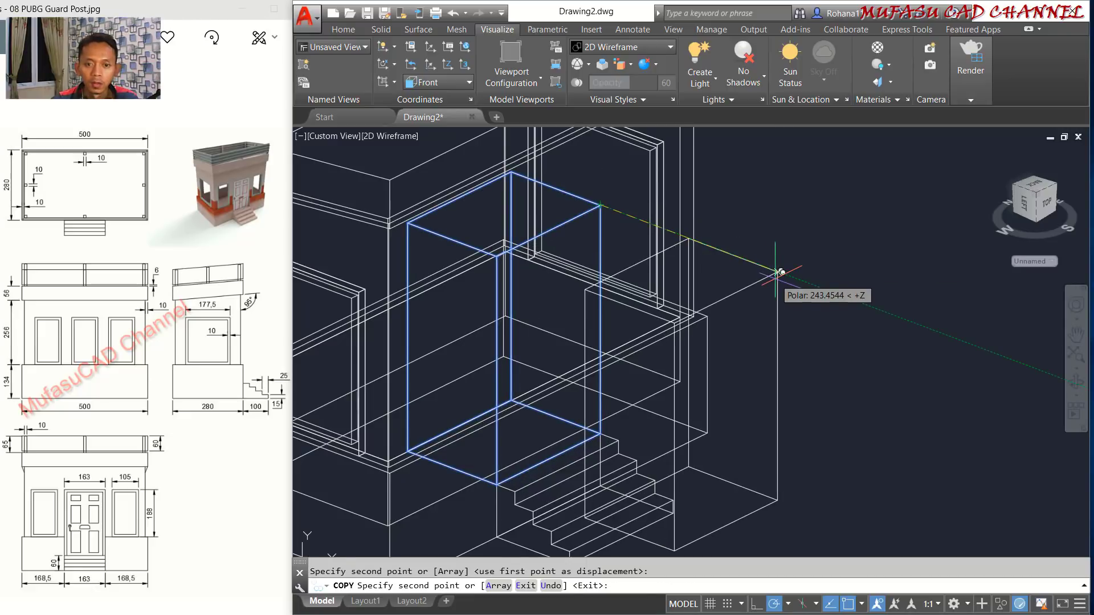
key("Escape")
scroll(788, 289, "down", 2)
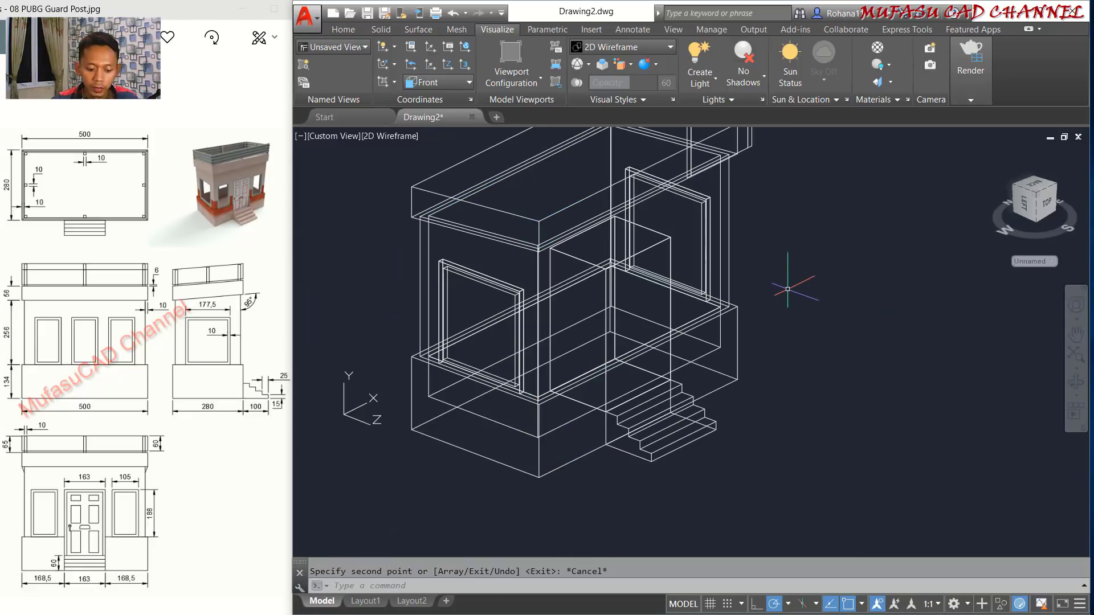
Subtract one door-opening block from the upper wall solid.
type("su")
key("Return")
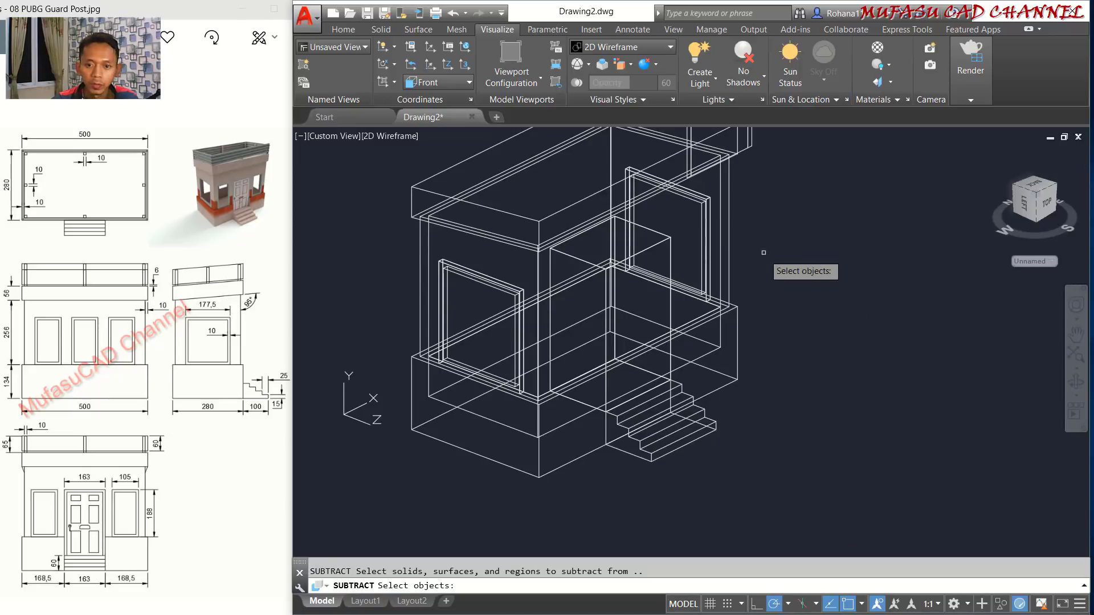
left_click(727, 201)
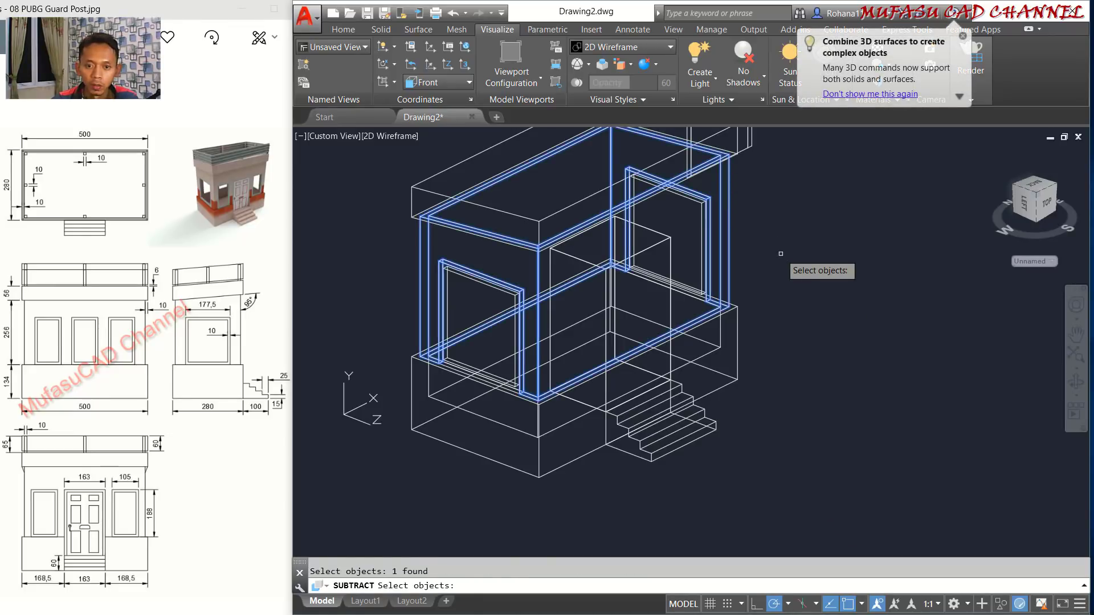
key("Return")
left_click(661, 242)
key("Return")
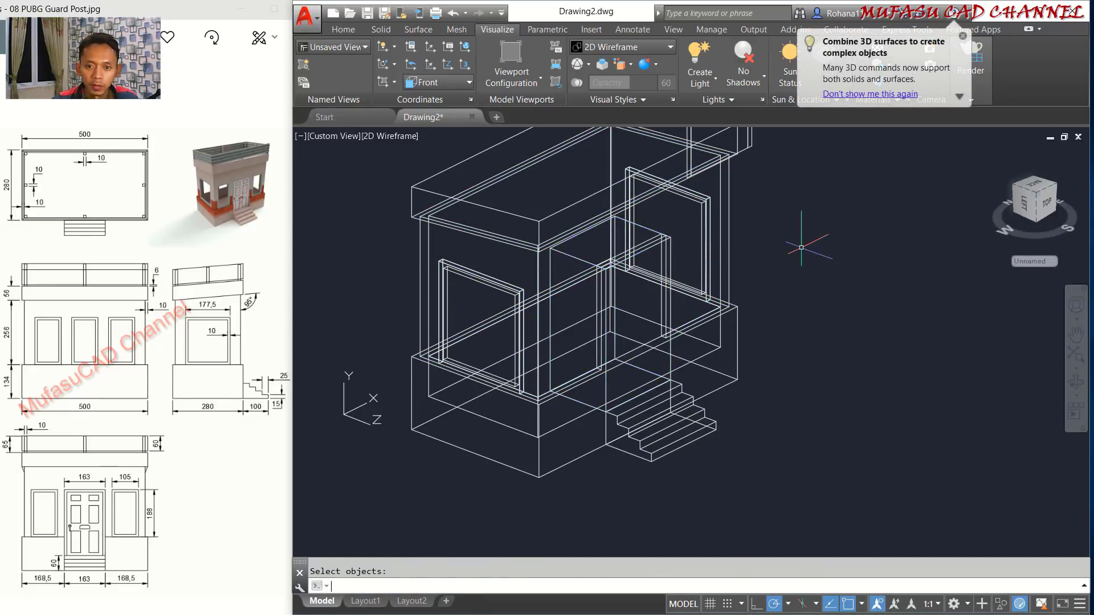
Subtract the remaining door-opening block from the base solid.
key("Return")
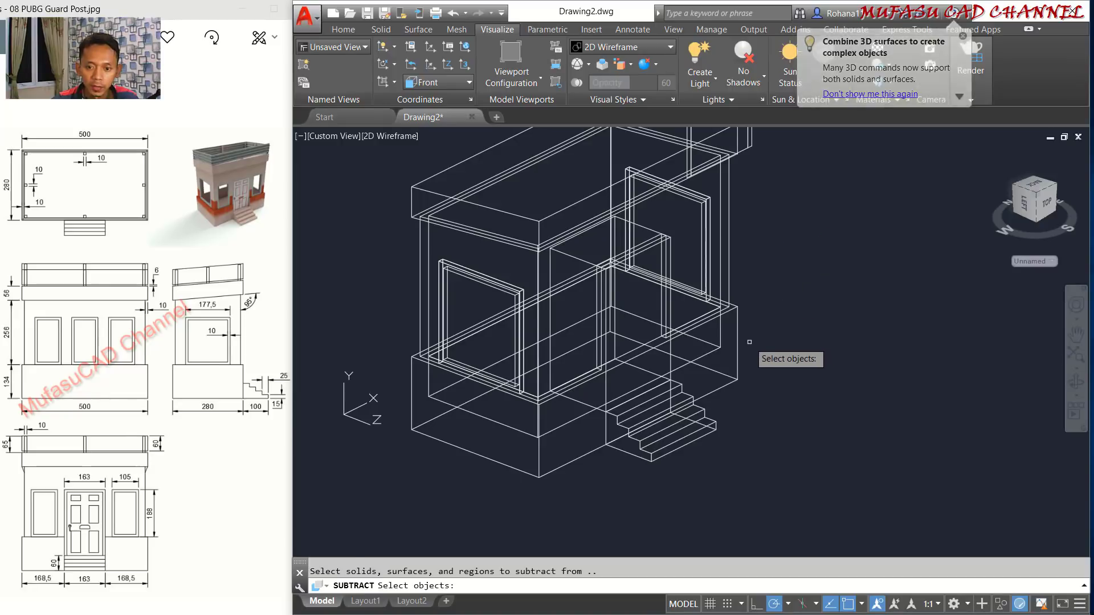
left_click(749, 338)
key("Return")
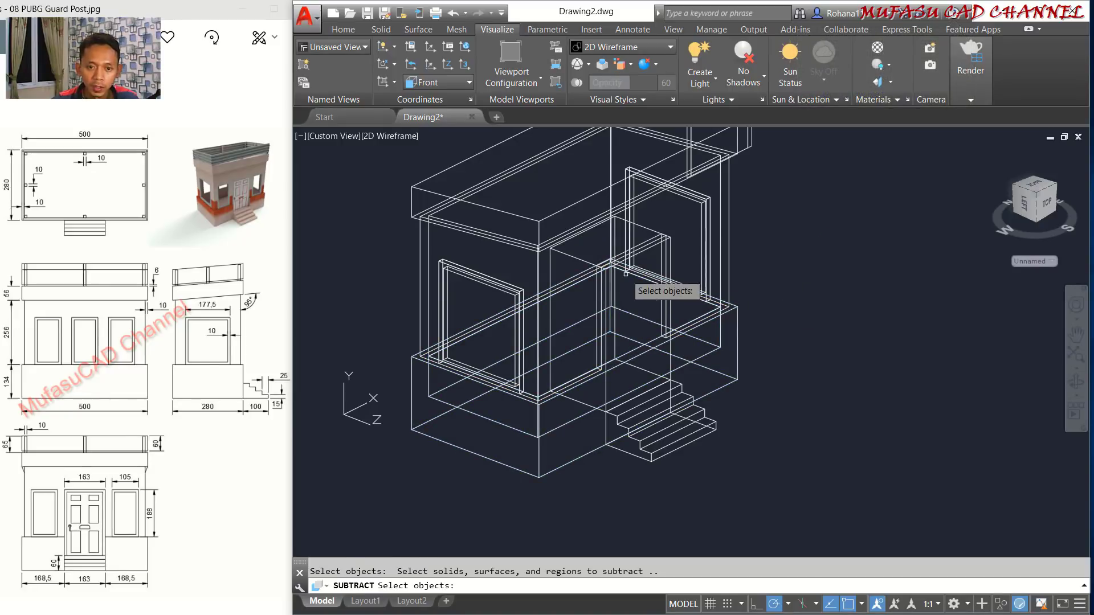
left_click(576, 258)
key("Return")
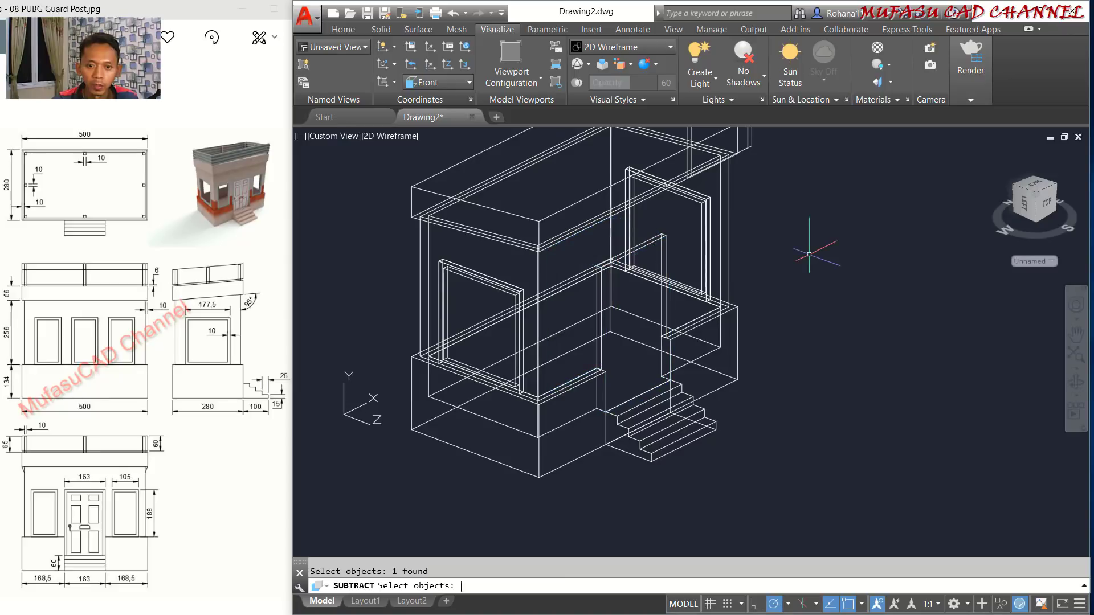
scroll(809, 254, "down", 2)
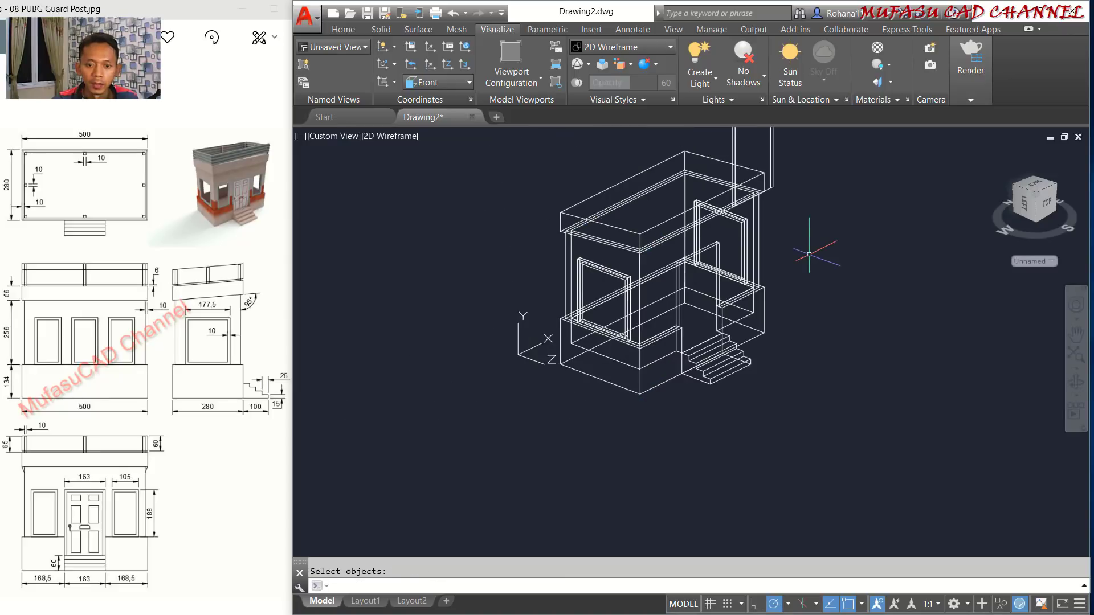
Switch the visual style to Shaded with edges and orbit to inspect the front door opening.
left_click(398, 137)
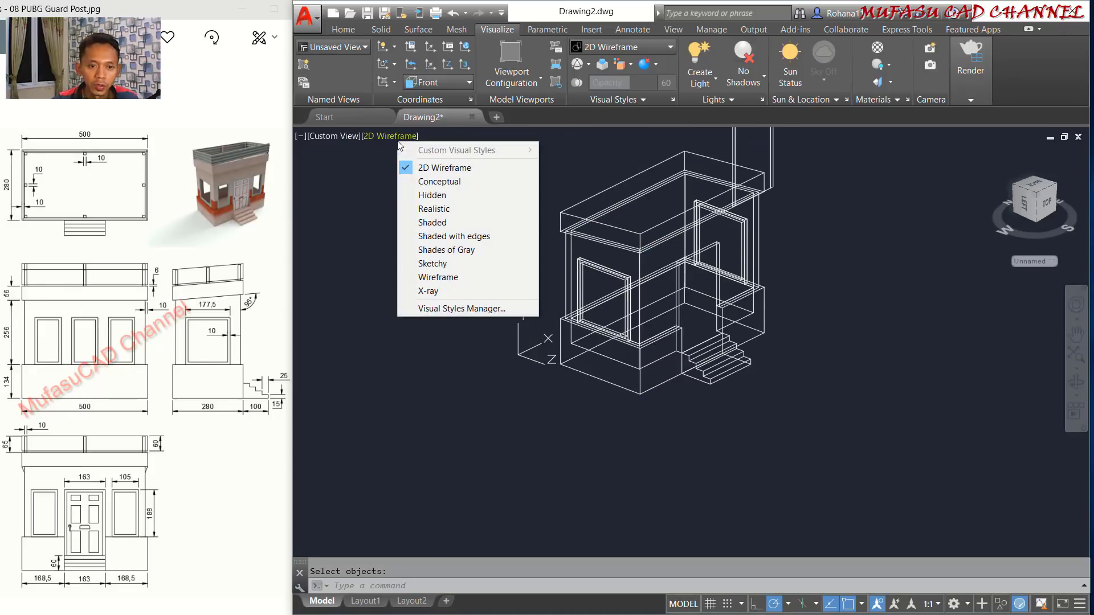
left_click(469, 237)
mouse_move(469, 245)
middle_mouse_down("shift")
mouse_move(454, 273)
mouse_move(657, 258)
mouse_move(732, 286)
middle_mouse_up("shift")
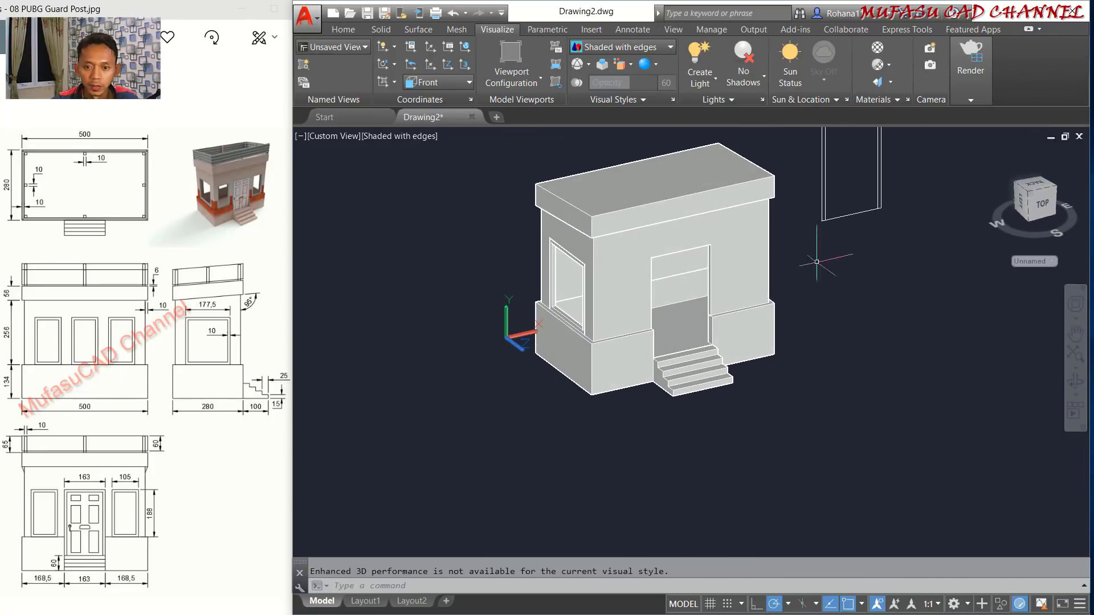
Extrude the door frame and door leaf profiles together by 10.
middle_click_drag(871, 256, 714, 323)
scroll(699, 291, "up", 2)
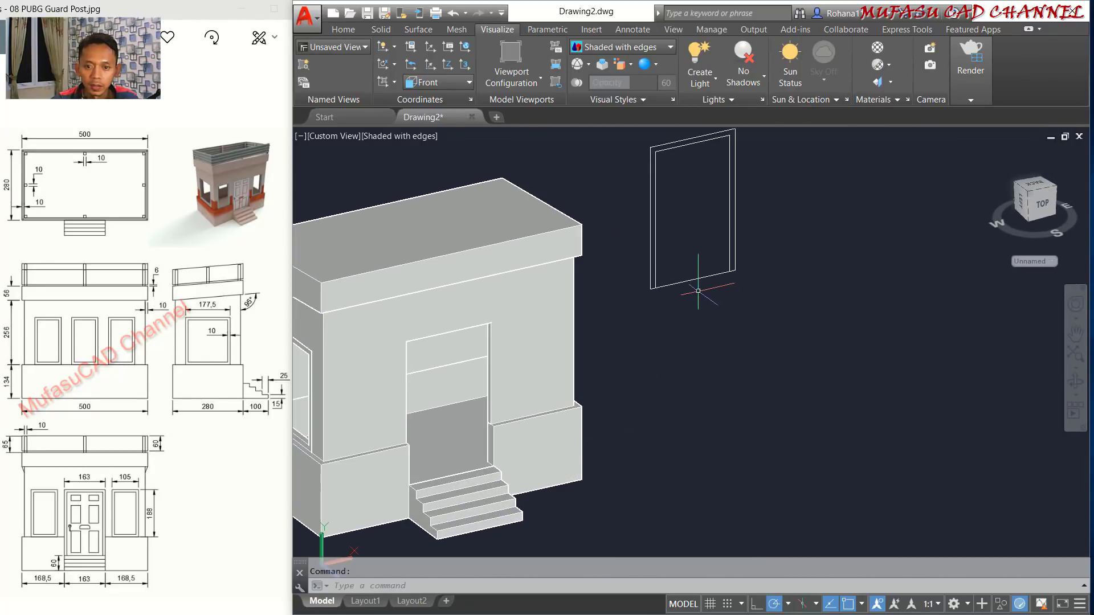
type("t")
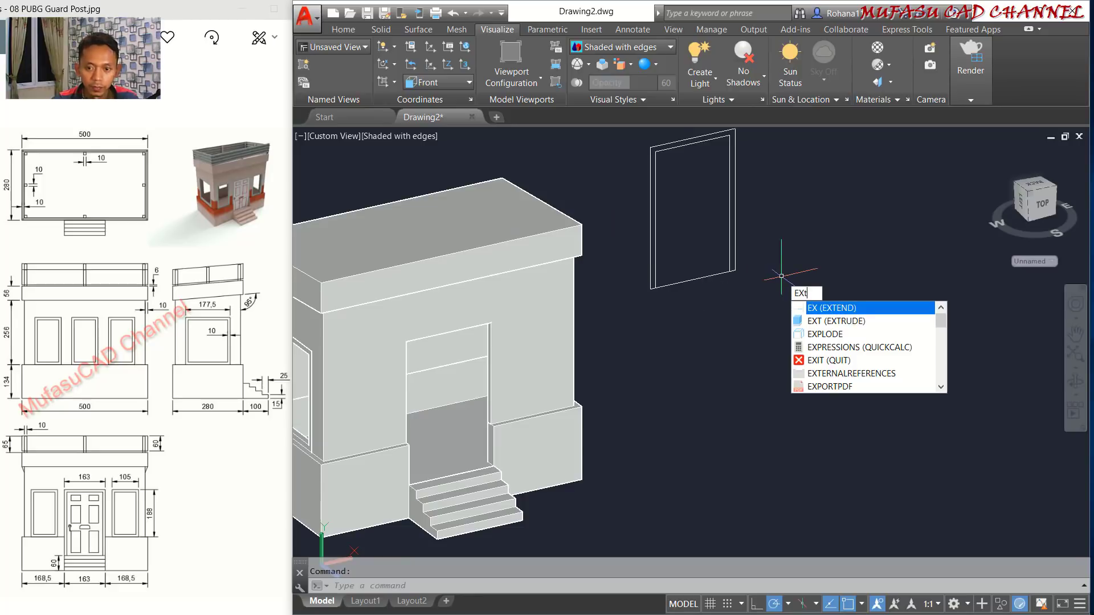
key("Return")
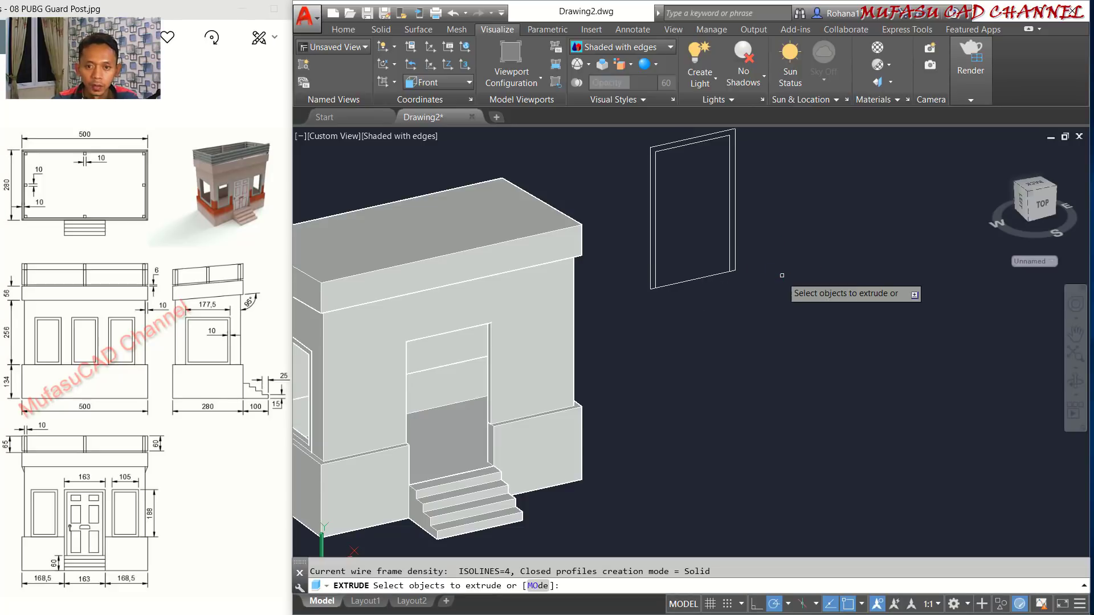
middle_click_drag(793, 244, 783, 290)
left_click(757, 191)
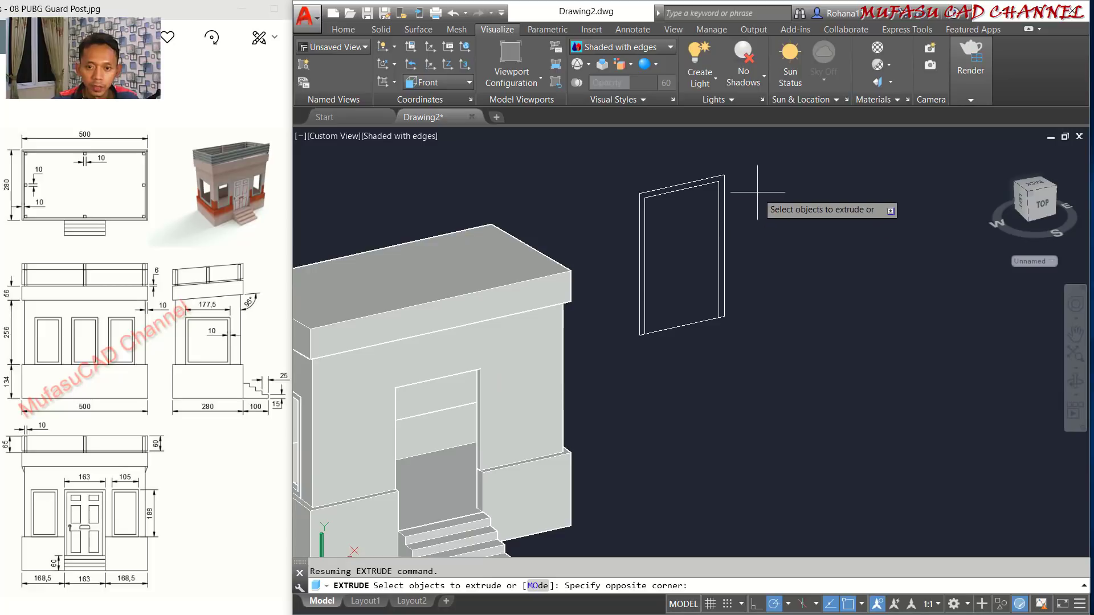
left_click(687, 311)
key("Return")
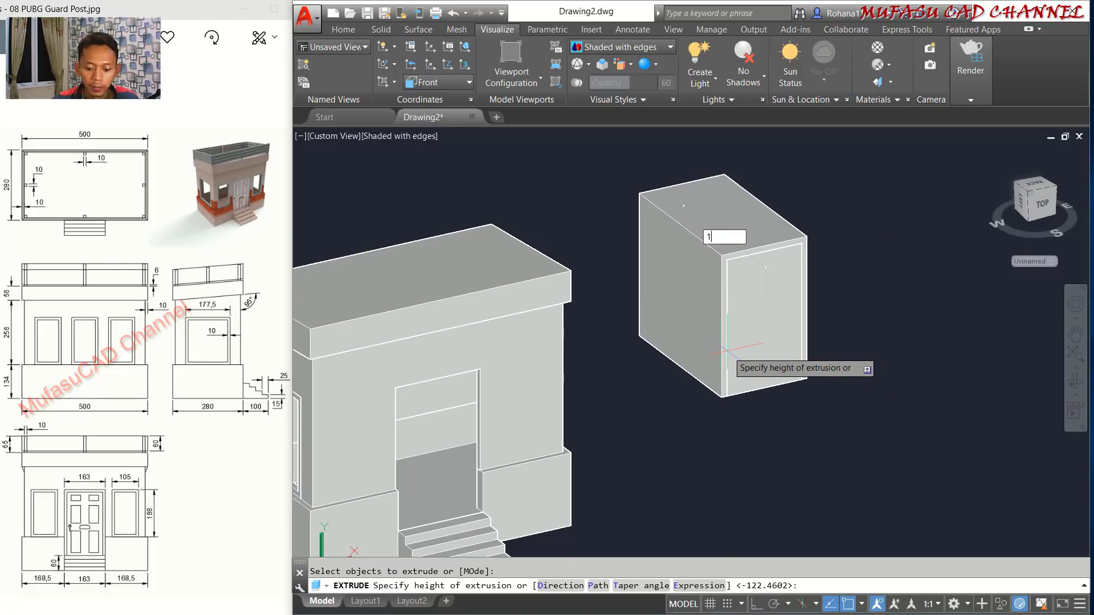
key("Return")
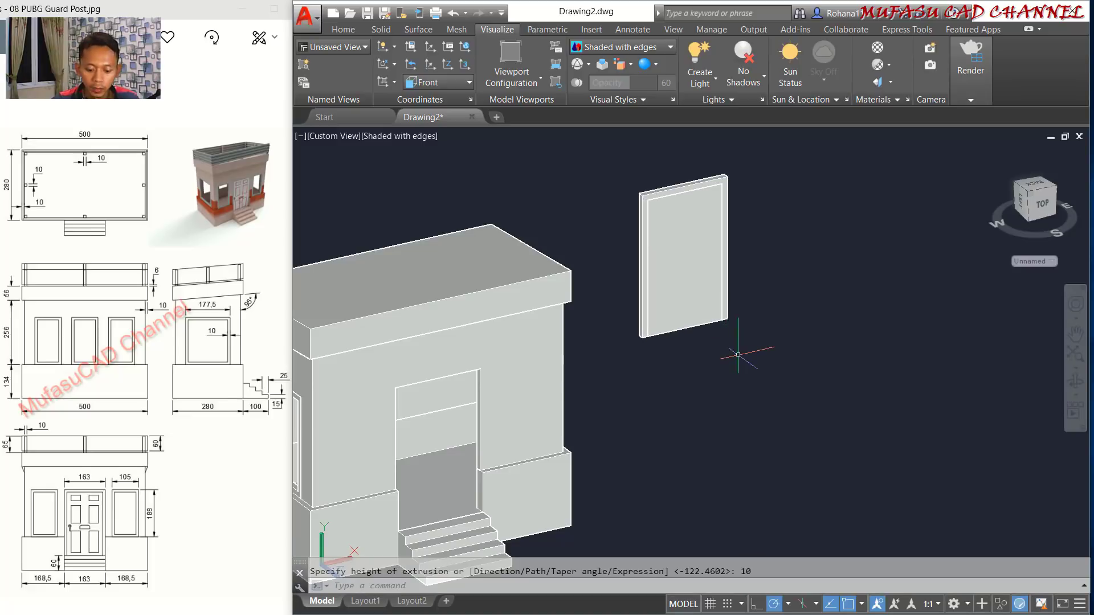
Start moving the door frame and leaf solids, taking the midpoint of the frame's short bottom depth edge as base point.
key("Return")
left_click(740, 274)
left_click(688, 340)
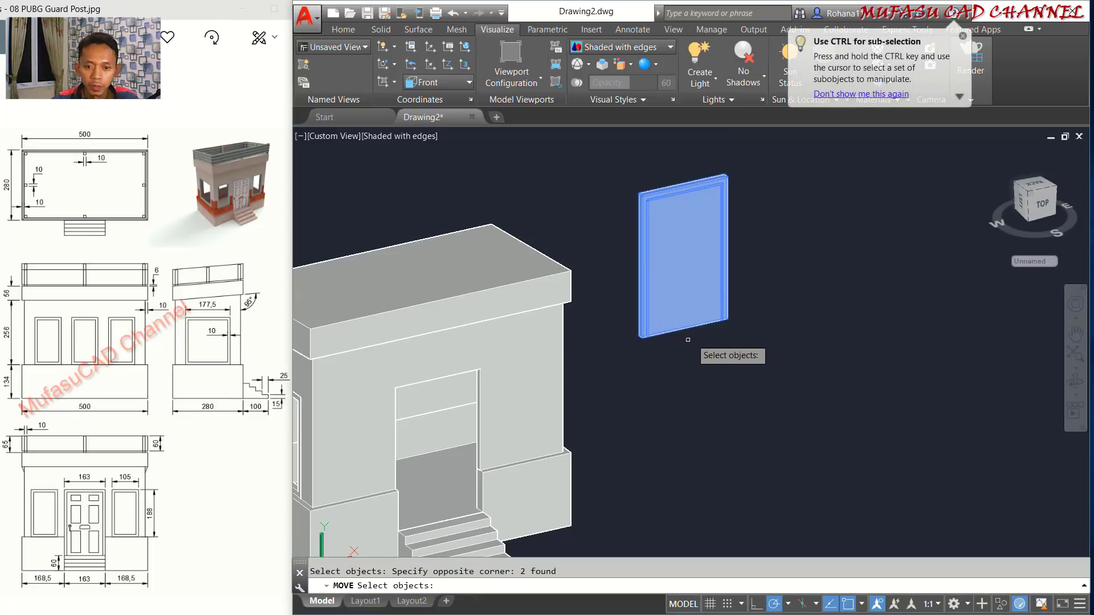
key("Return")
scroll(635, 344, "up", 4)
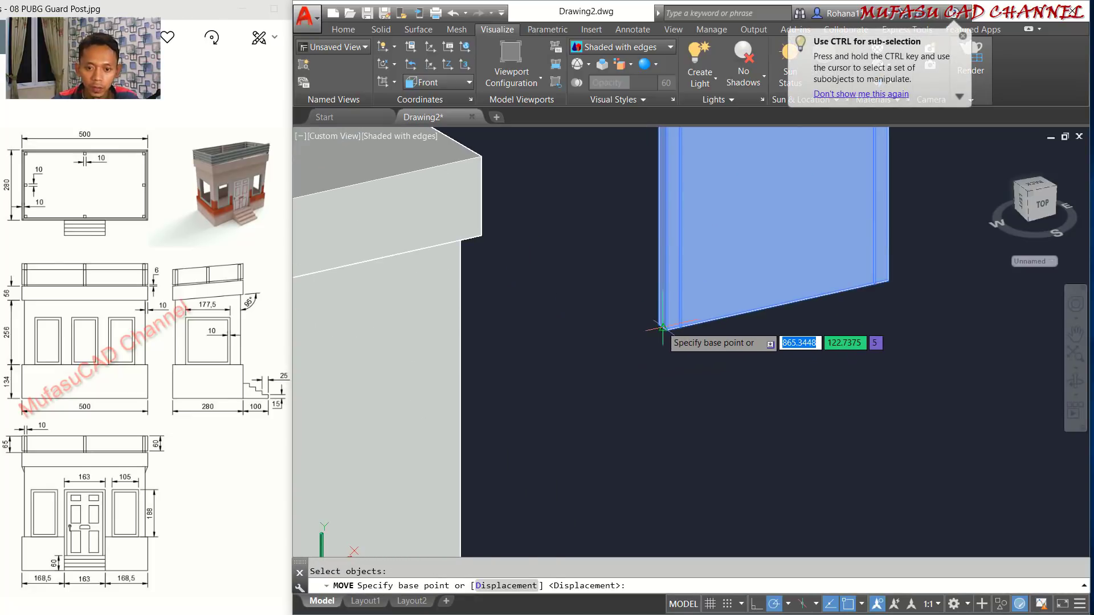
scroll(652, 327, "up", 2)
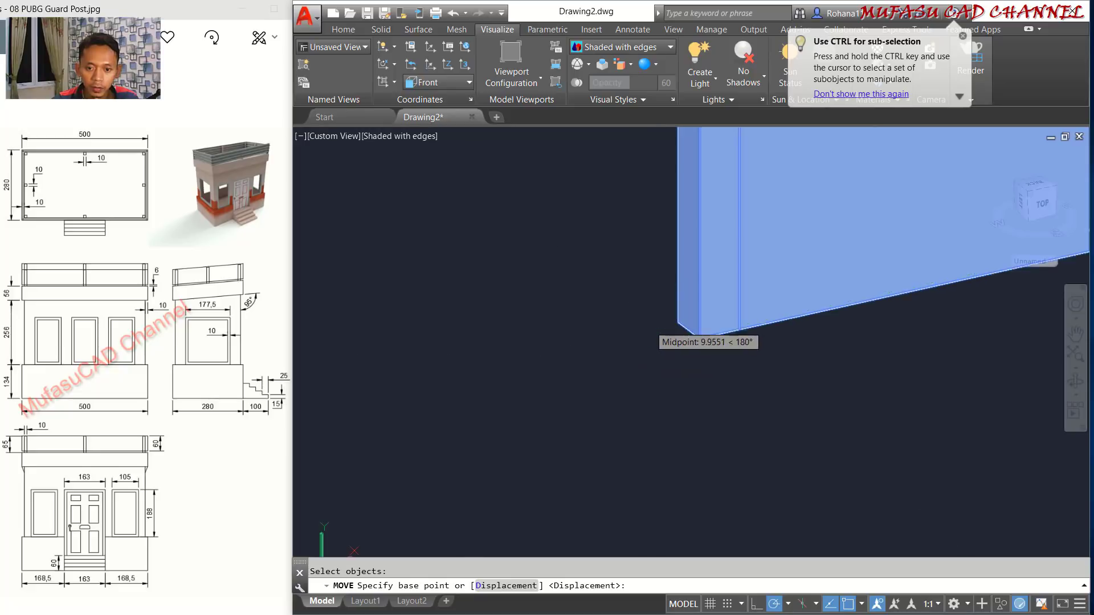
left_click(689, 320)
scroll(654, 391, "down", 6)
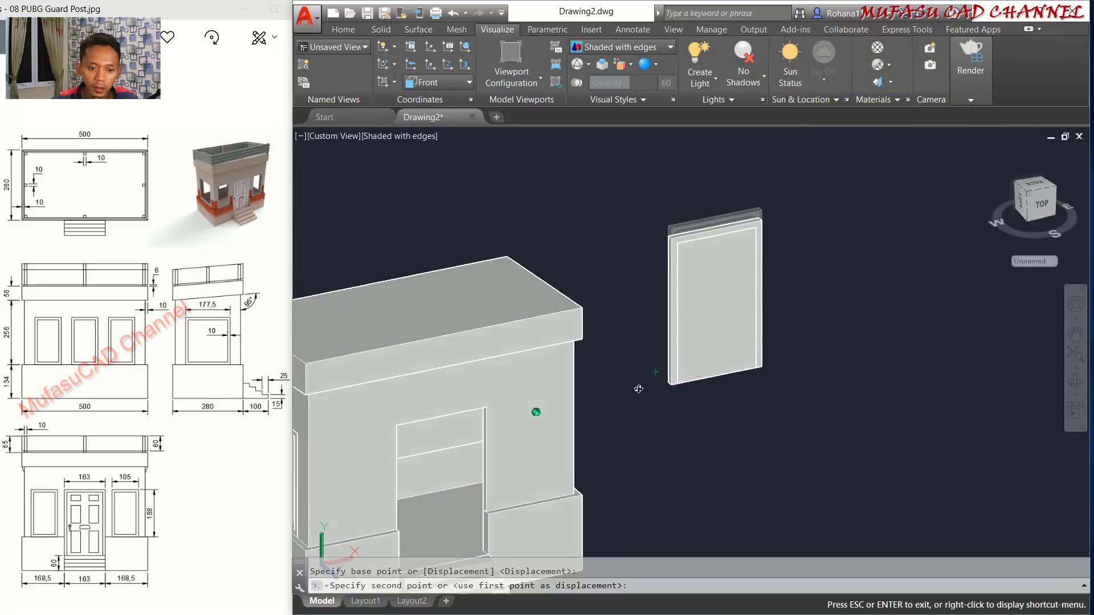
Finish moving the framed door into the building's doorway, placing it at the lower inner corner of the opening.
scroll(417, 486, "up", 5)
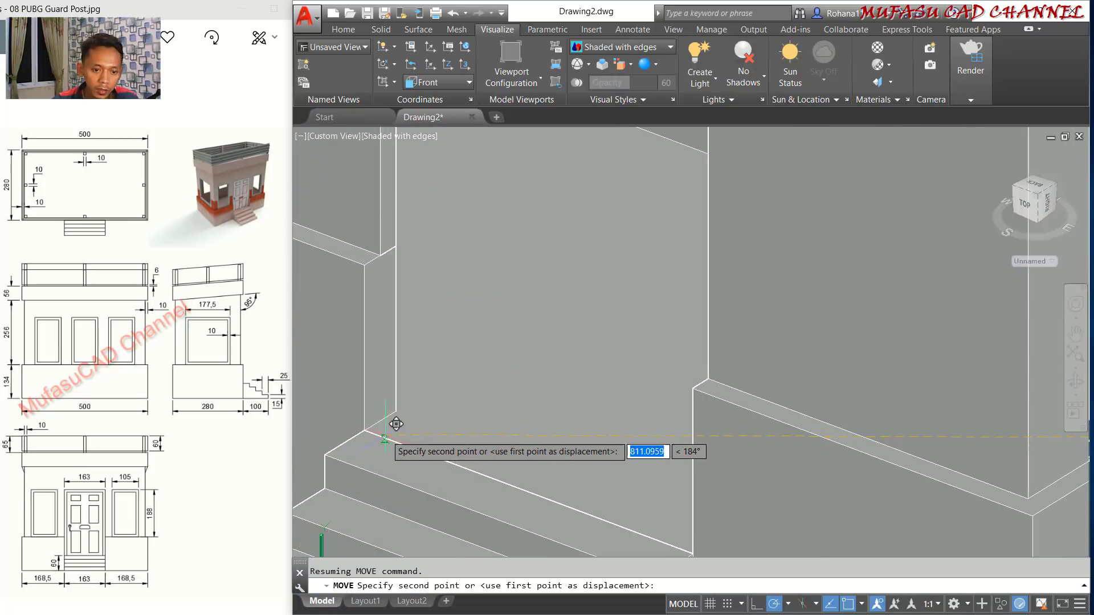
left_click(395, 412)
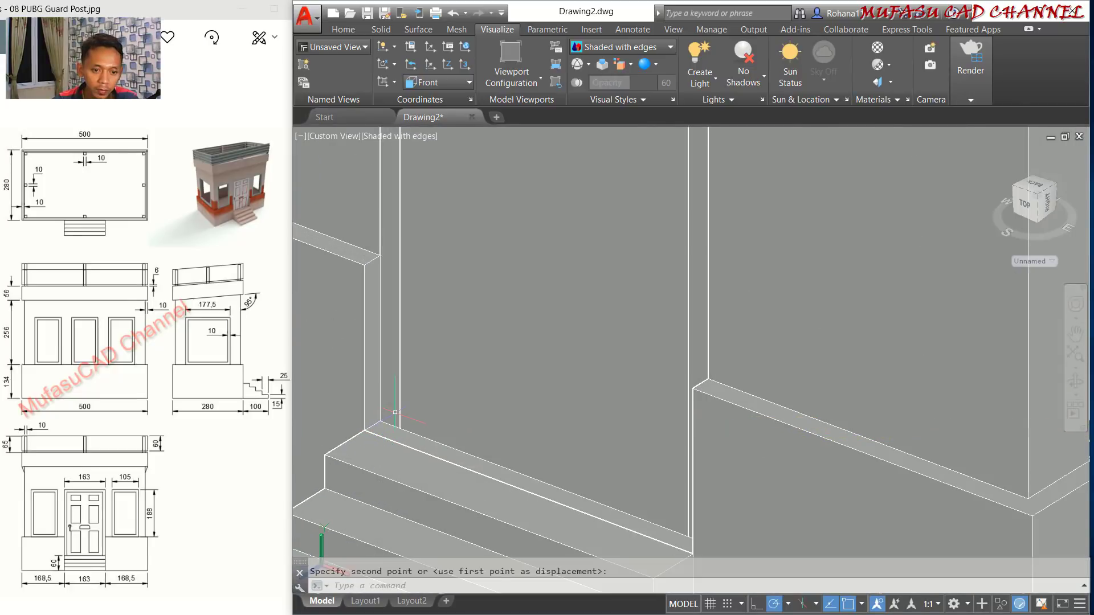
scroll(529, 388, "down", 8)
middle_click_drag(545, 396, 567, 346, "shift")
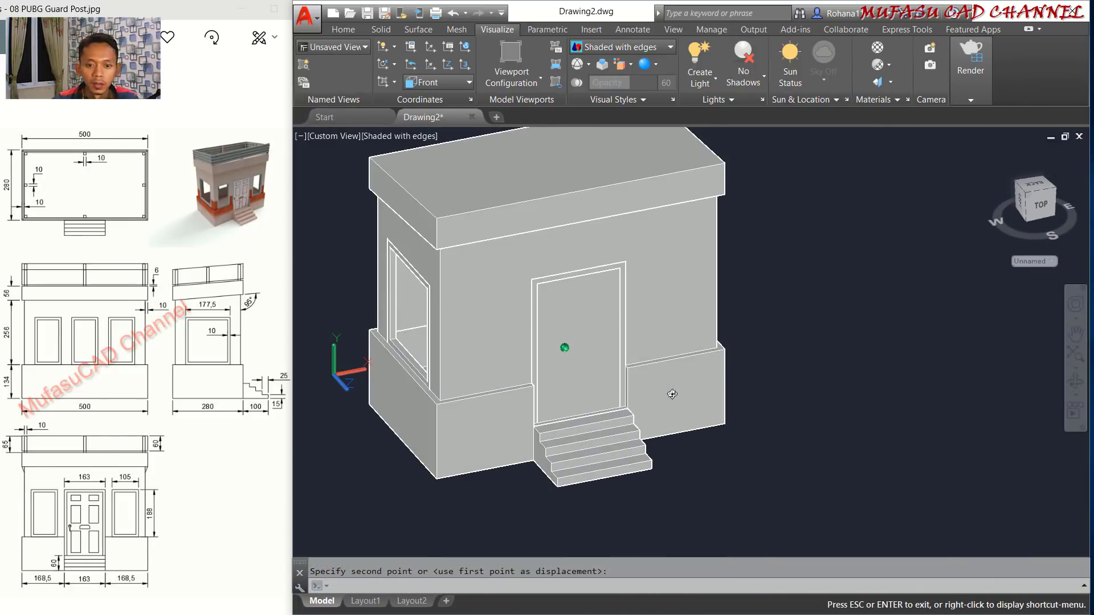
In the Front view, draw a rectangle 105 long and 188 wide in the empty space beside the building.
left_click(344, 137)
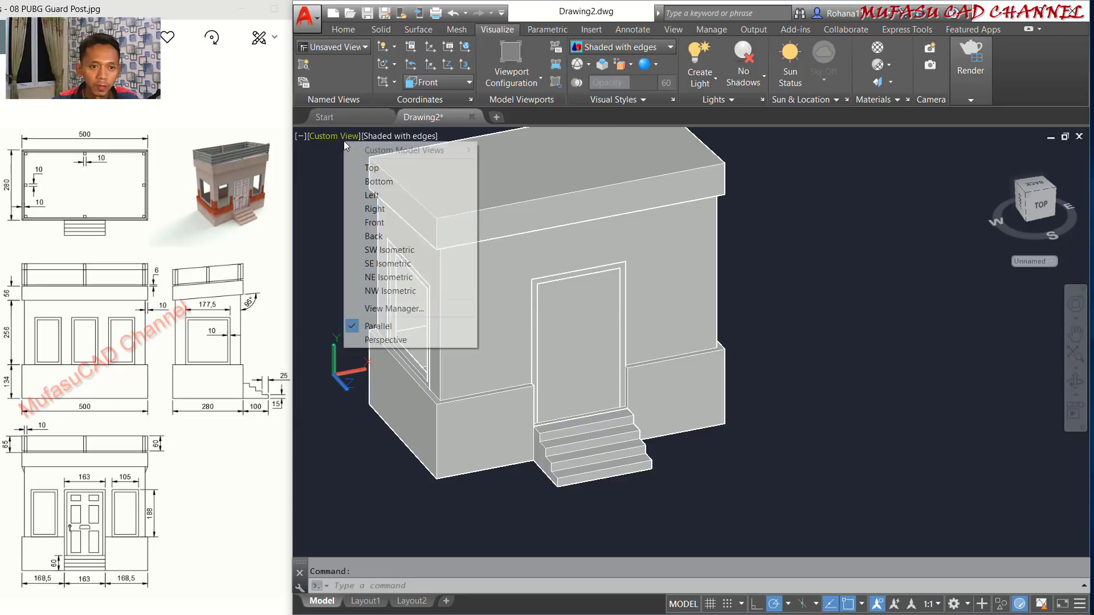
left_click(379, 222)
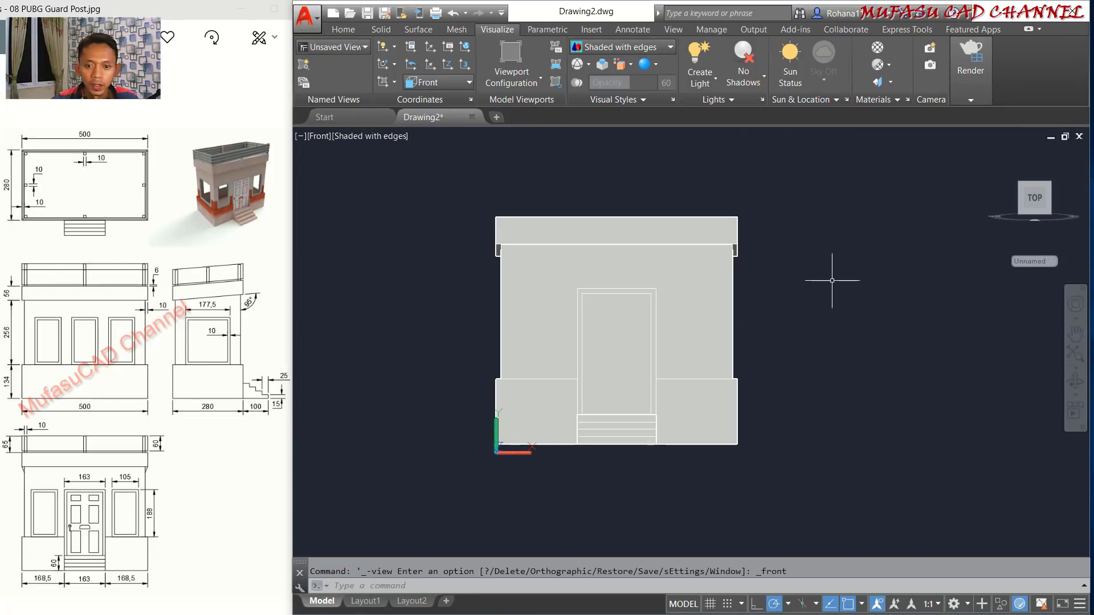
middle_click_drag(832, 280, 782, 285)
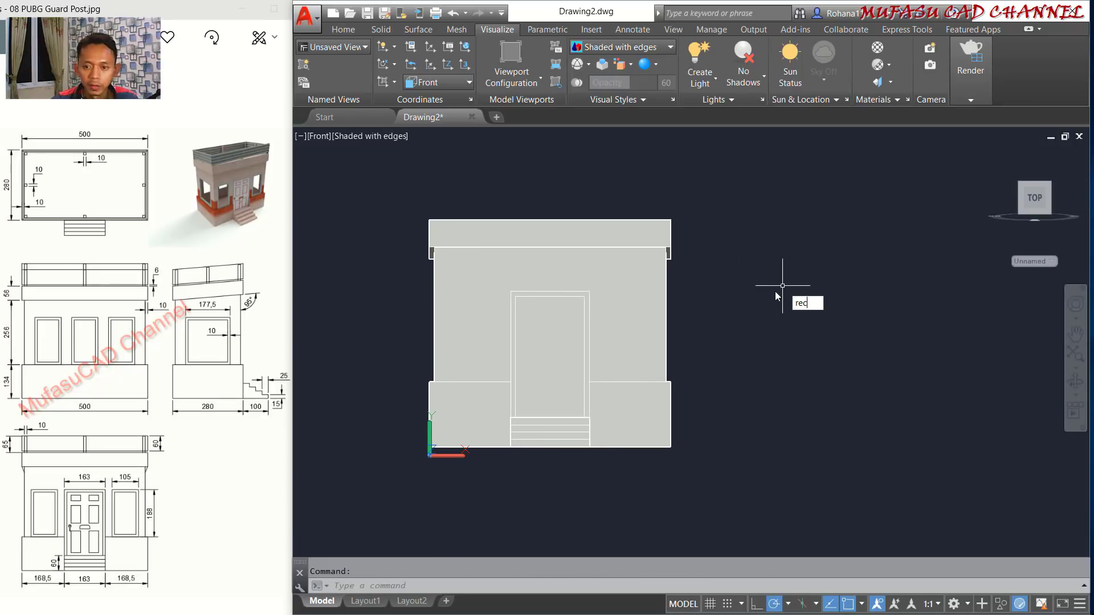
key("Return")
left_click(755, 251)
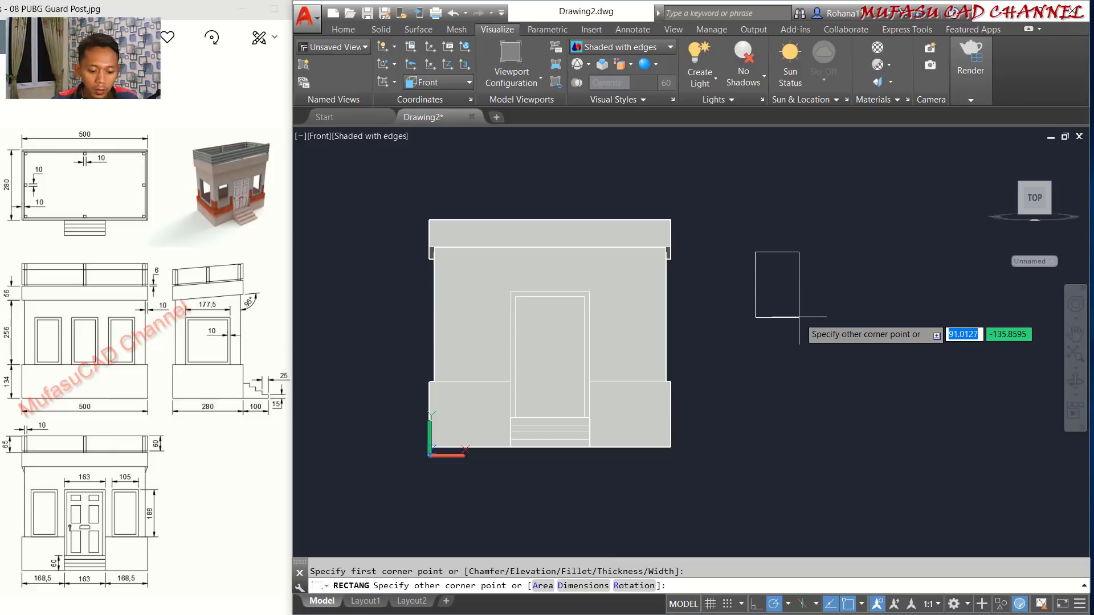
key("Return")
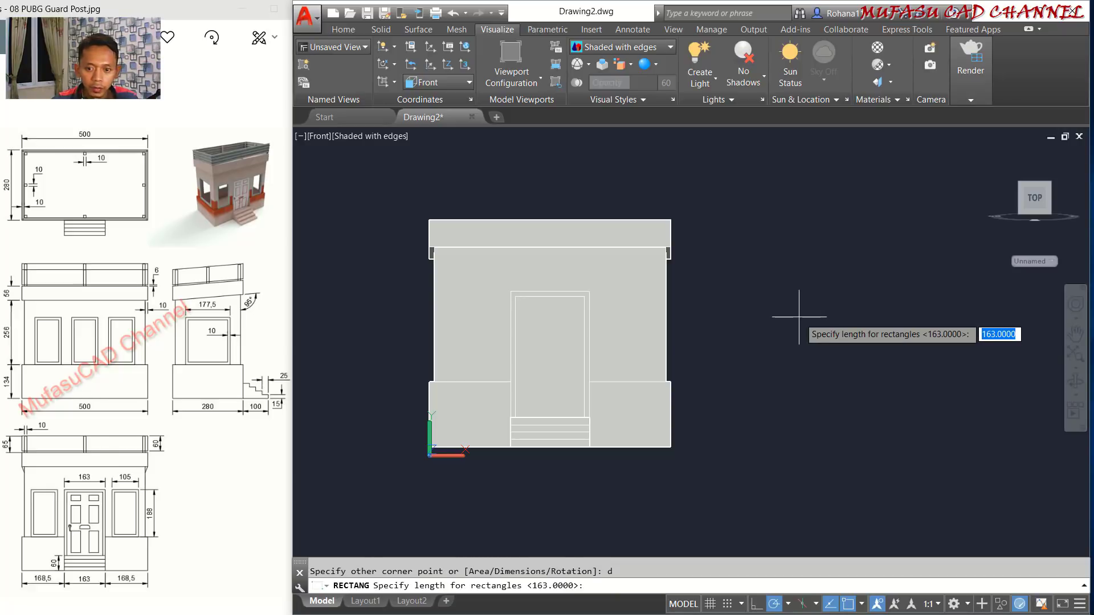
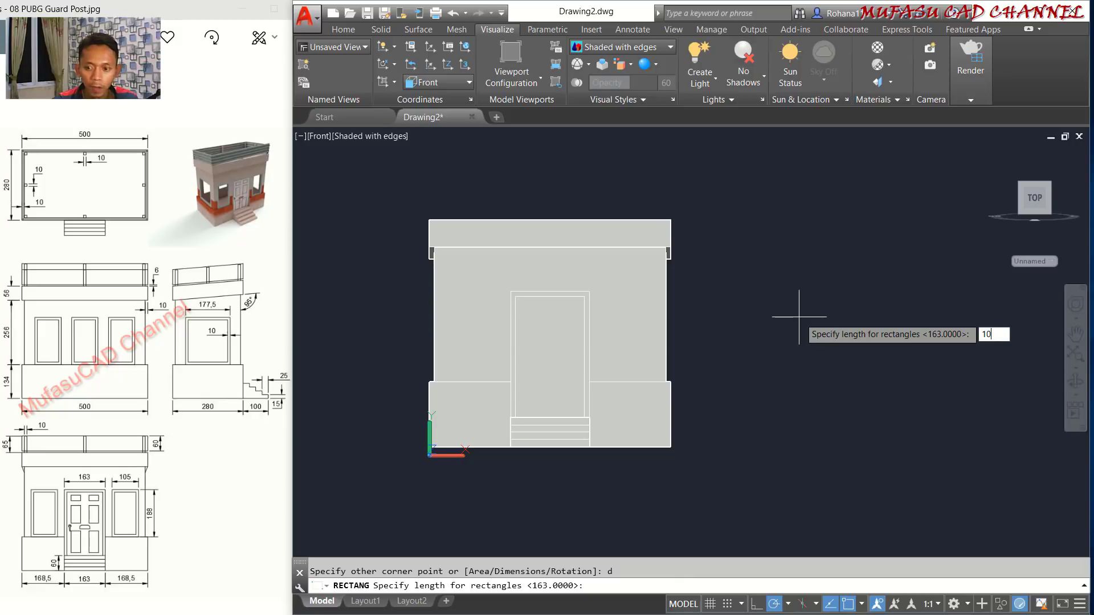
key("Return")
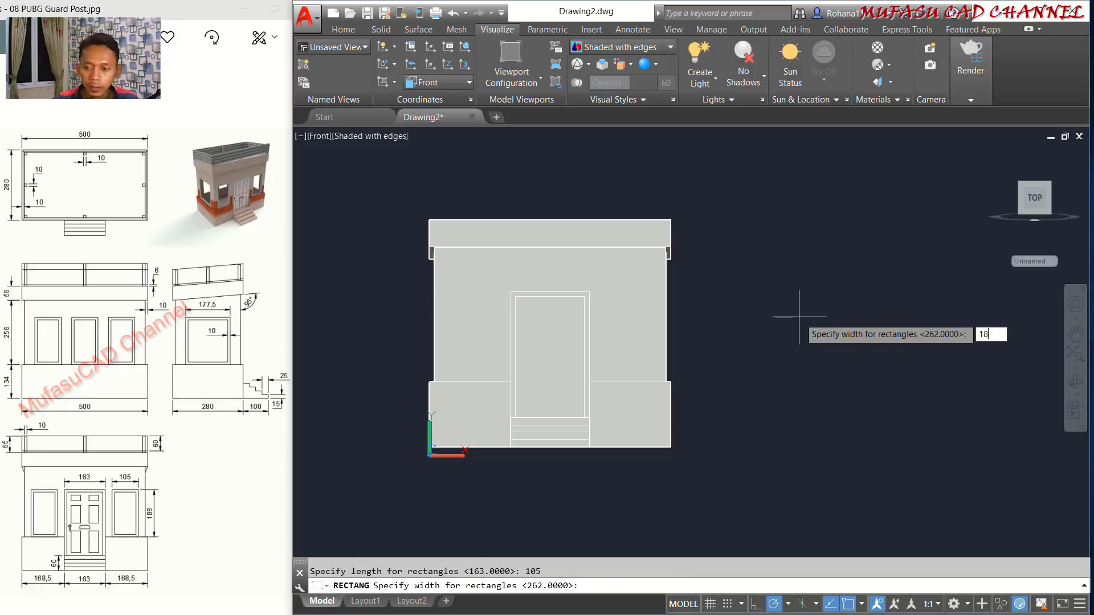
key("Return")
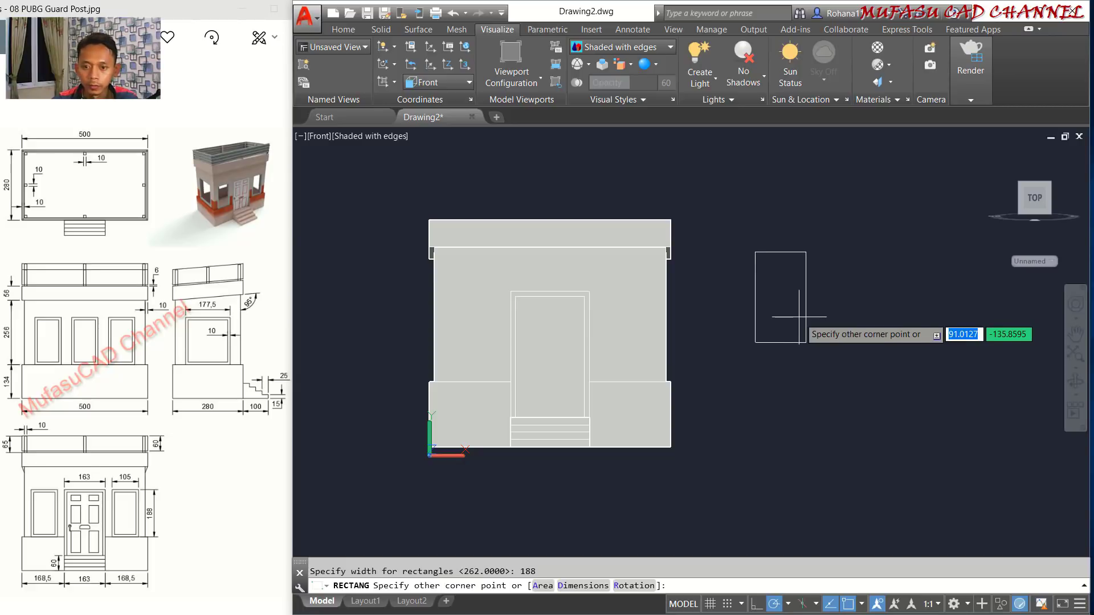
left_click(837, 310)
Copy the 105 by 188 rectangle about 162 horizontally, farther away from the building.
middle_click_drag(853, 308, 796, 312)
type("co")
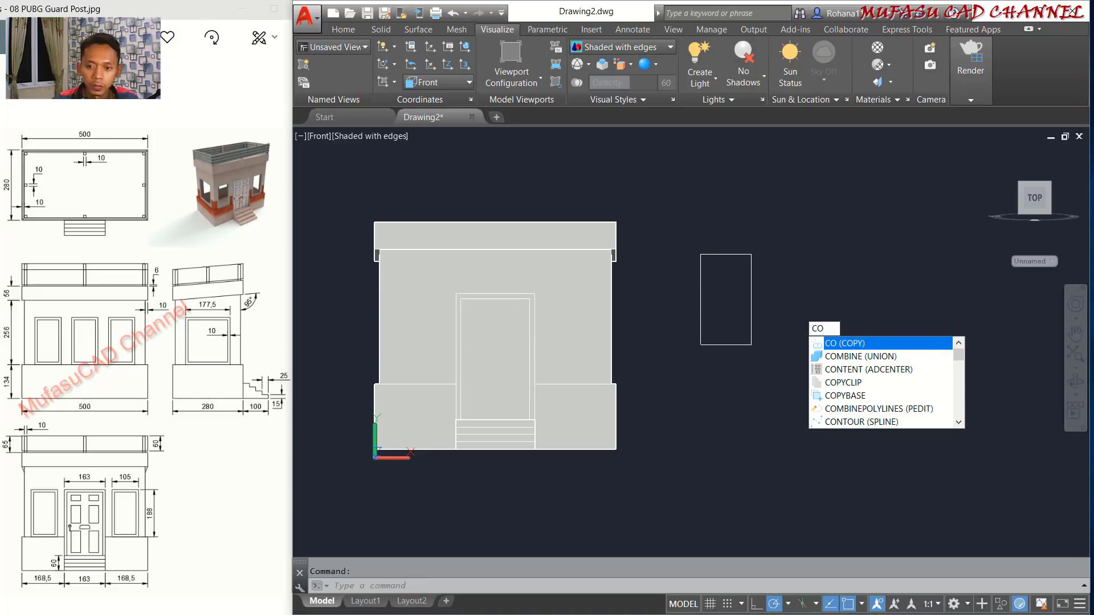
key("Return")
left_click(786, 245)
left_click(697, 371)
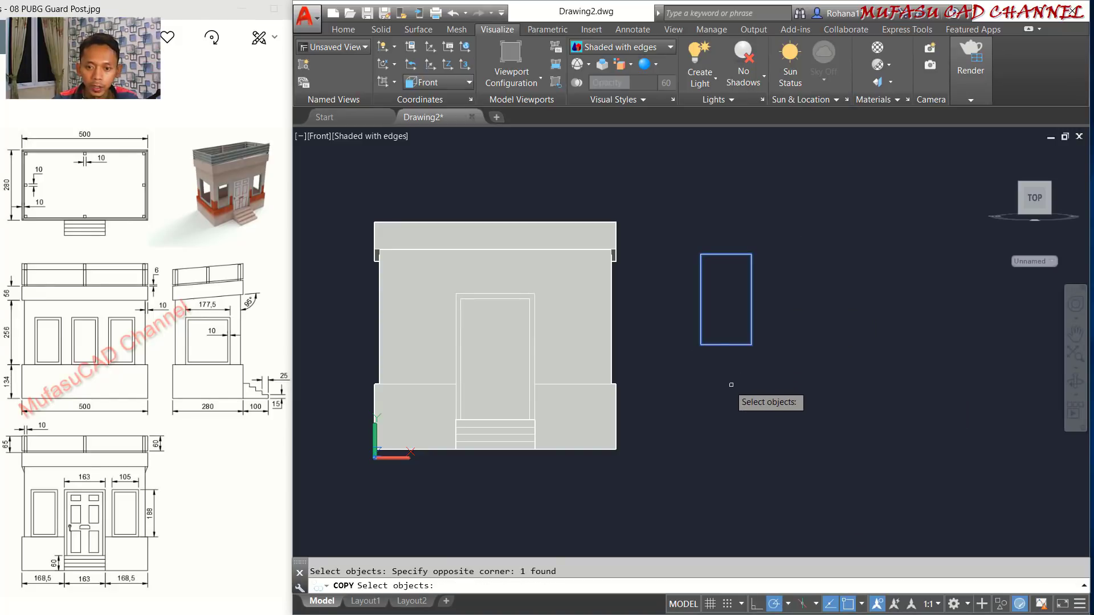
key("Return")
left_click(732, 367)
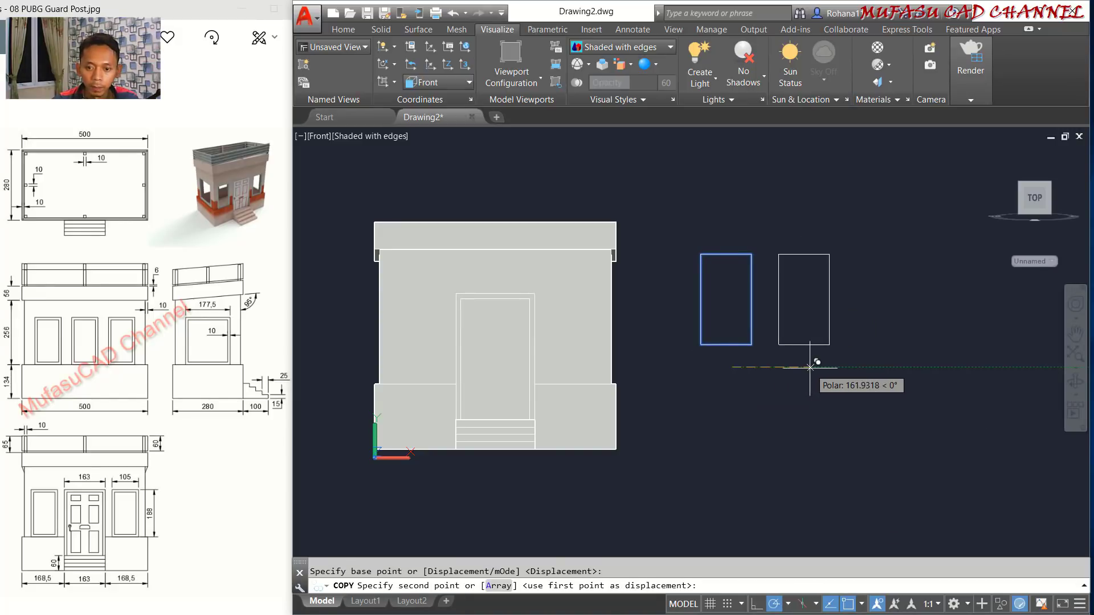
left_click(809, 367)
key("Return")
Offset the copied rectangle 10 inward to form a window frame outline.
type("o")
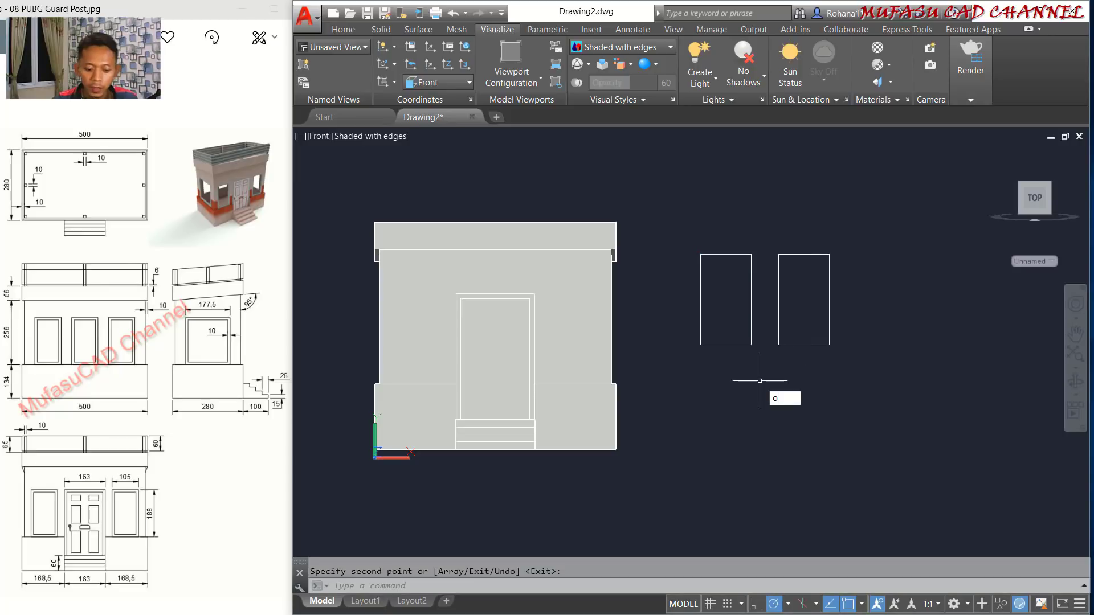
type("ffset")
key("Return")
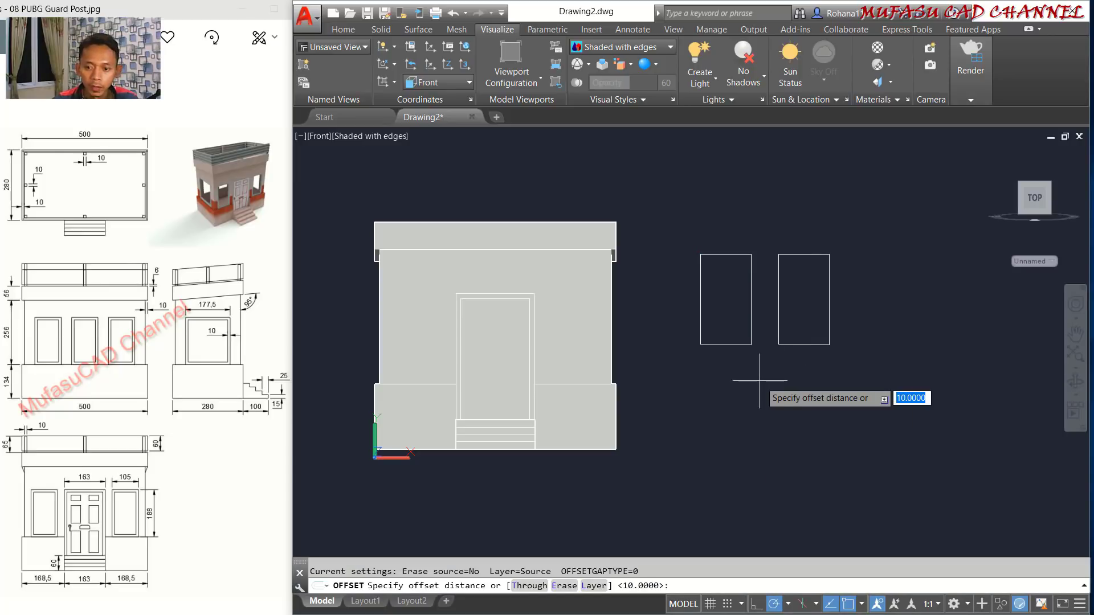
key("Return")
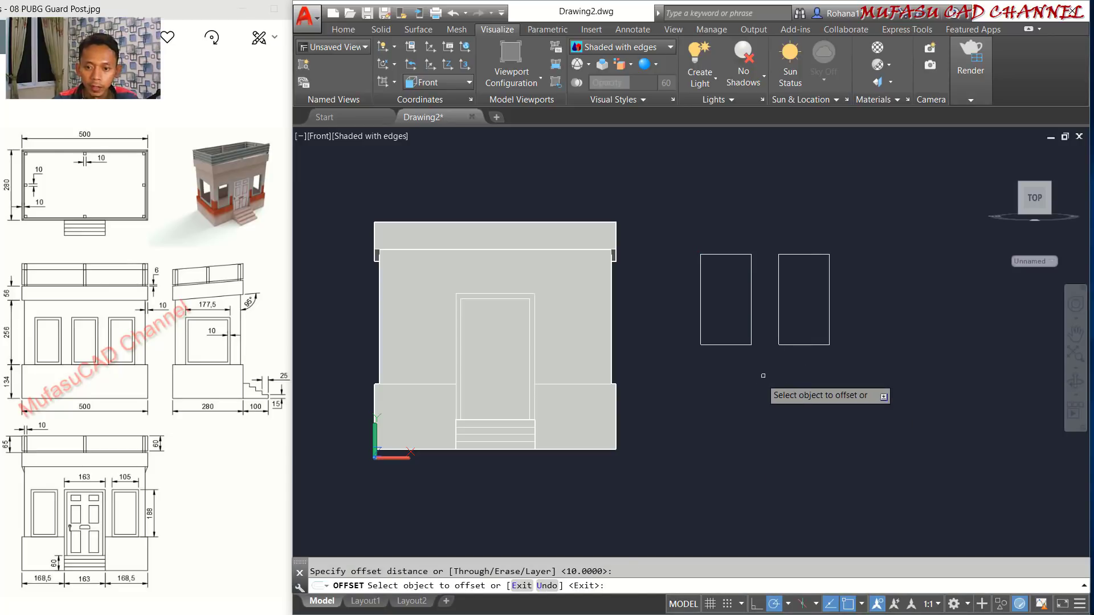
left_click(803, 255)
left_click(782, 294)
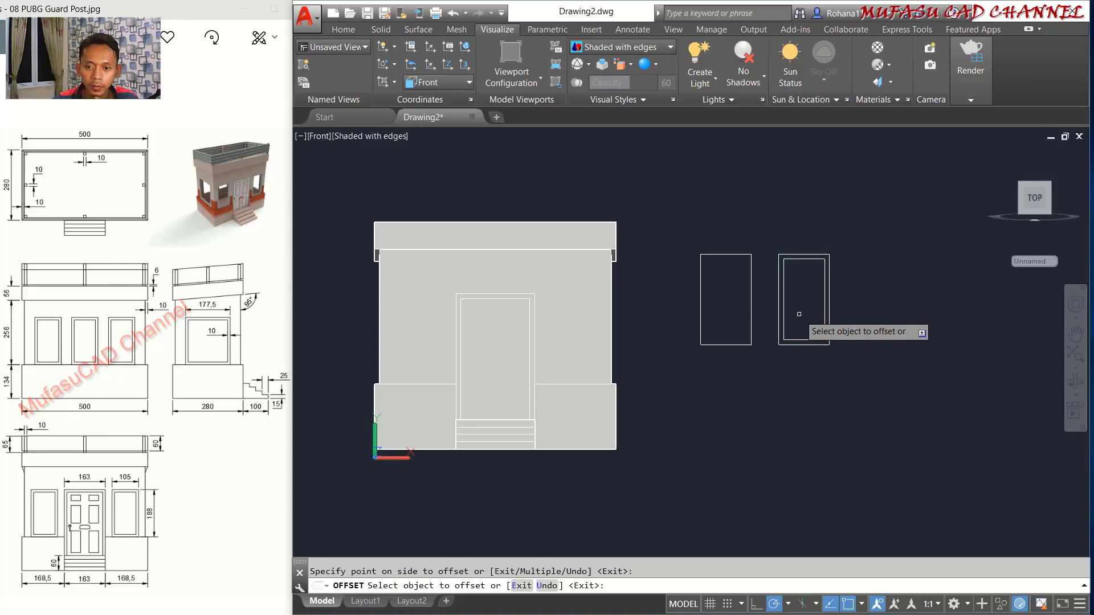
key("Return")
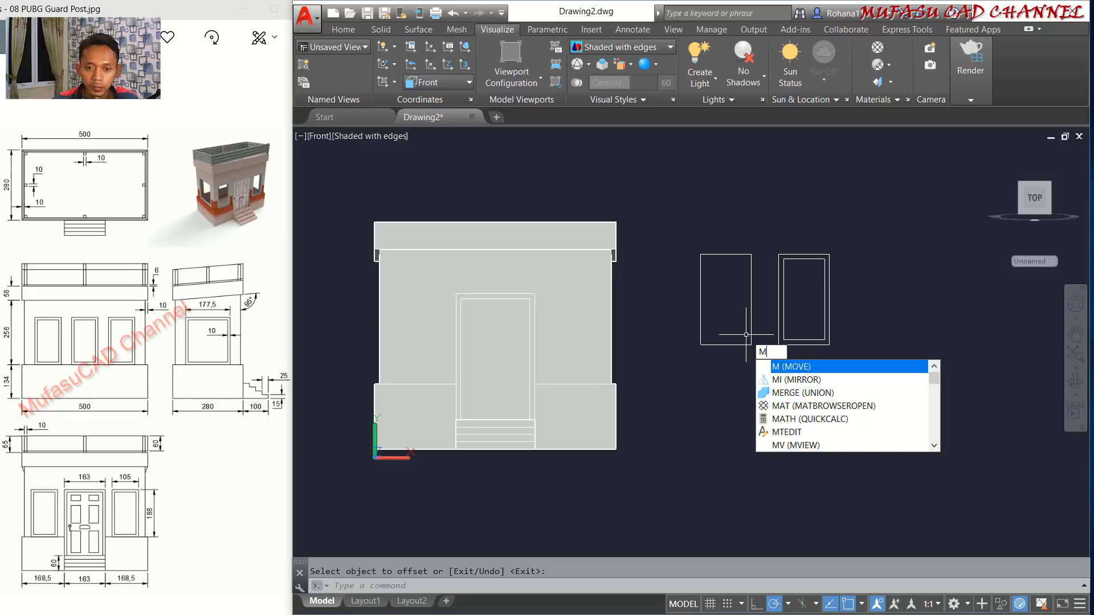
Switch the visual style to 2D Wireframe.
key("Escape")
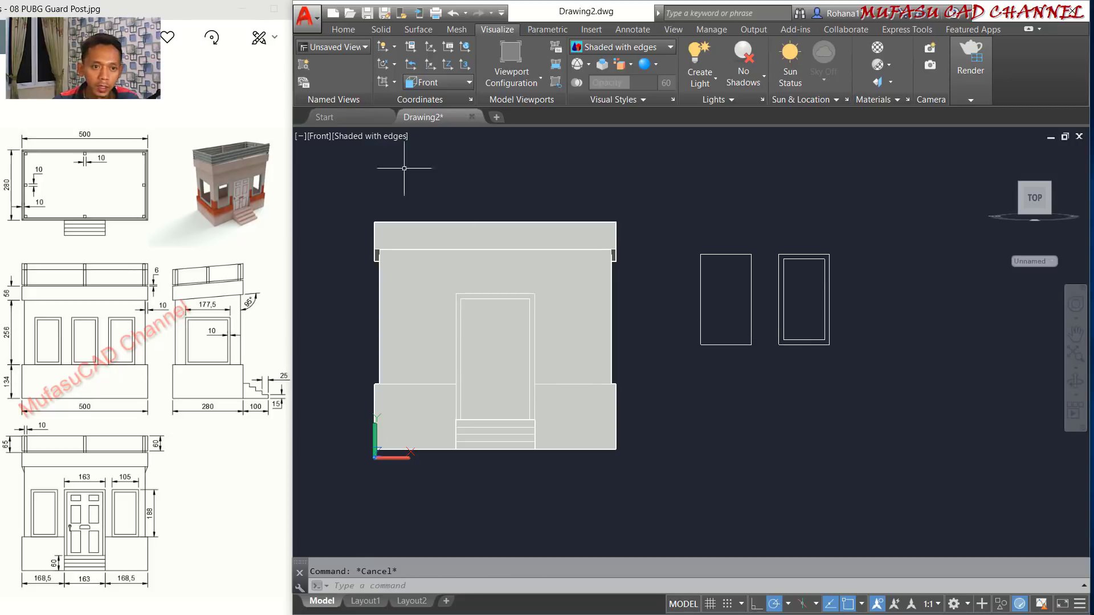
left_click(361, 139)
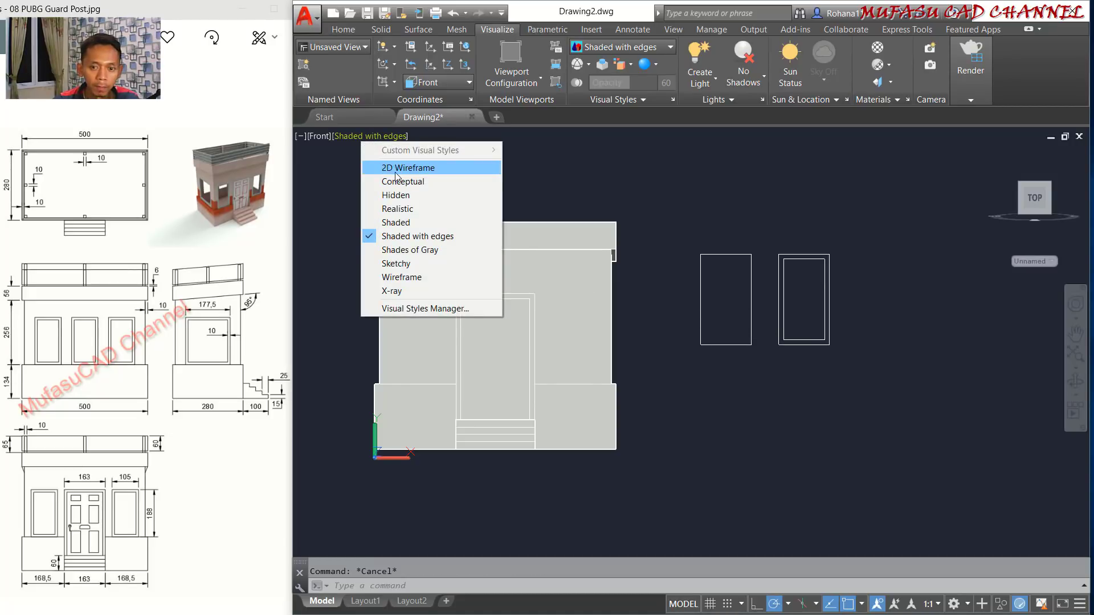
left_click(388, 172)
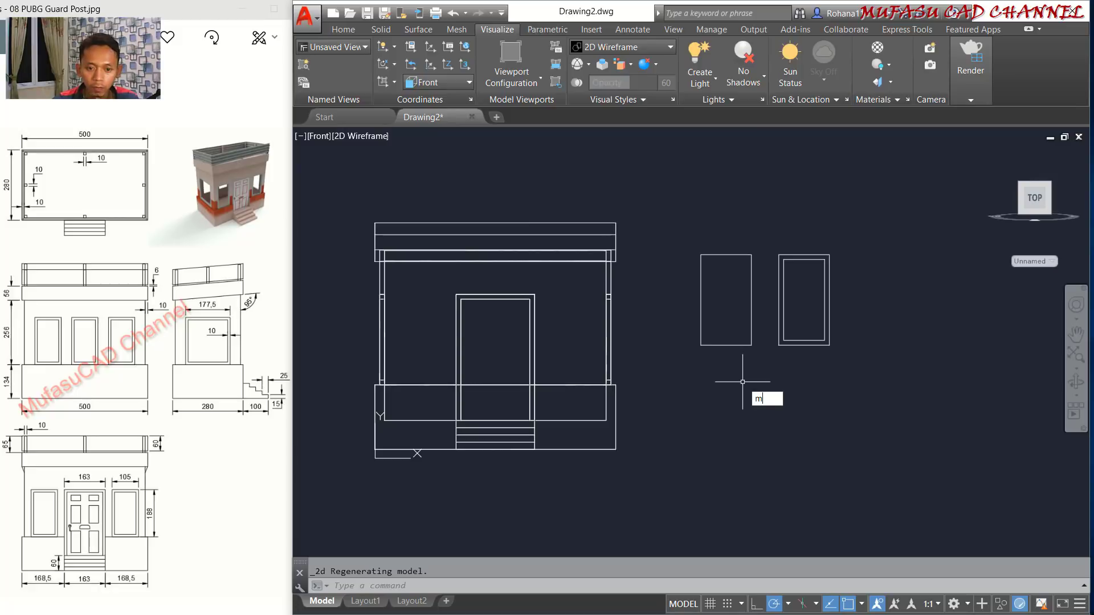
Move the single rectangle by its upper edge's midpoint to midway between the door frame's upper corner and the wall opening's outer corner (m2p).
key("Return")
left_click(750, 232)
left_click(713, 277)
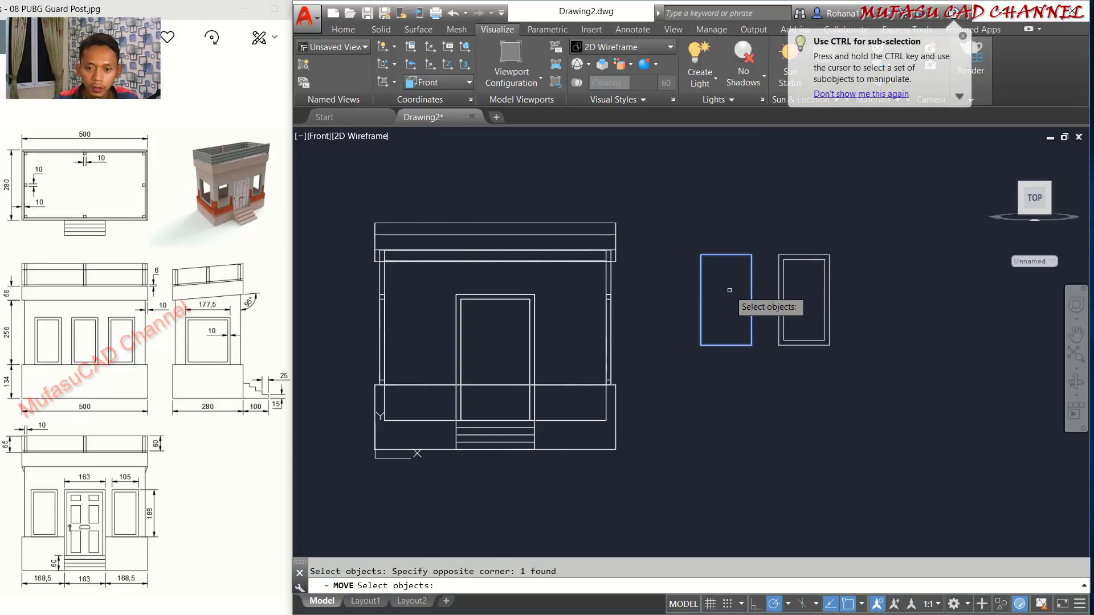
key("Return")
scroll(732, 287, "up", 2)
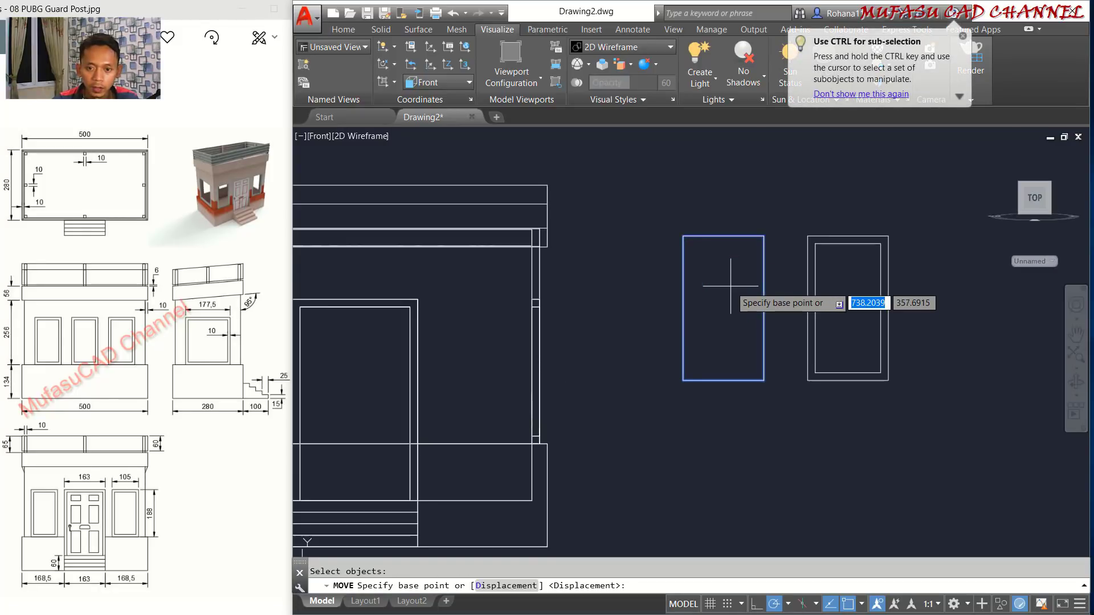
left_click(723, 236)
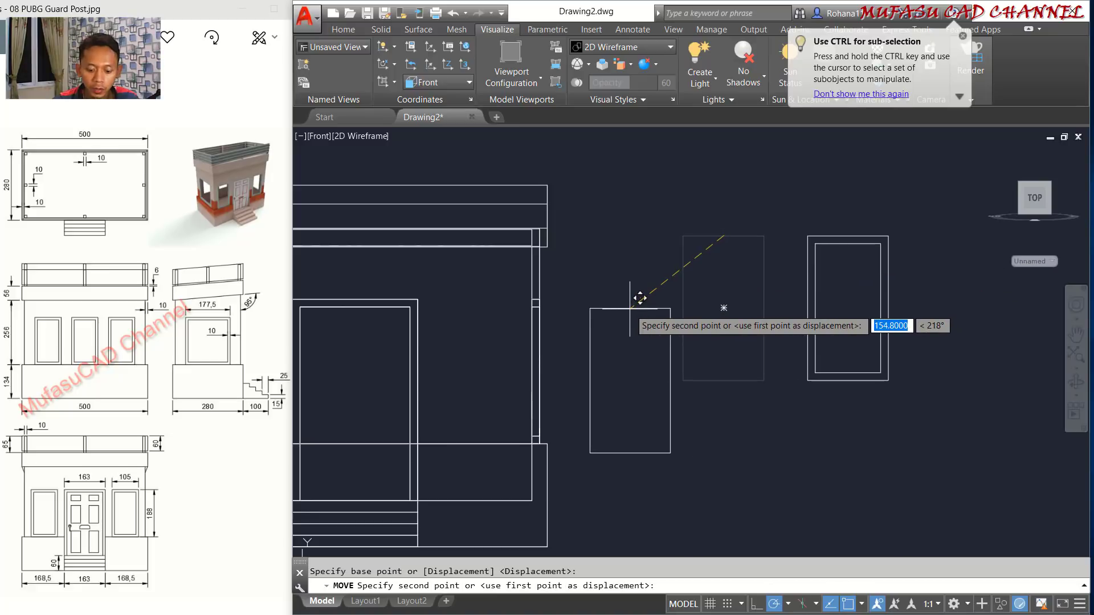
type("m2p")
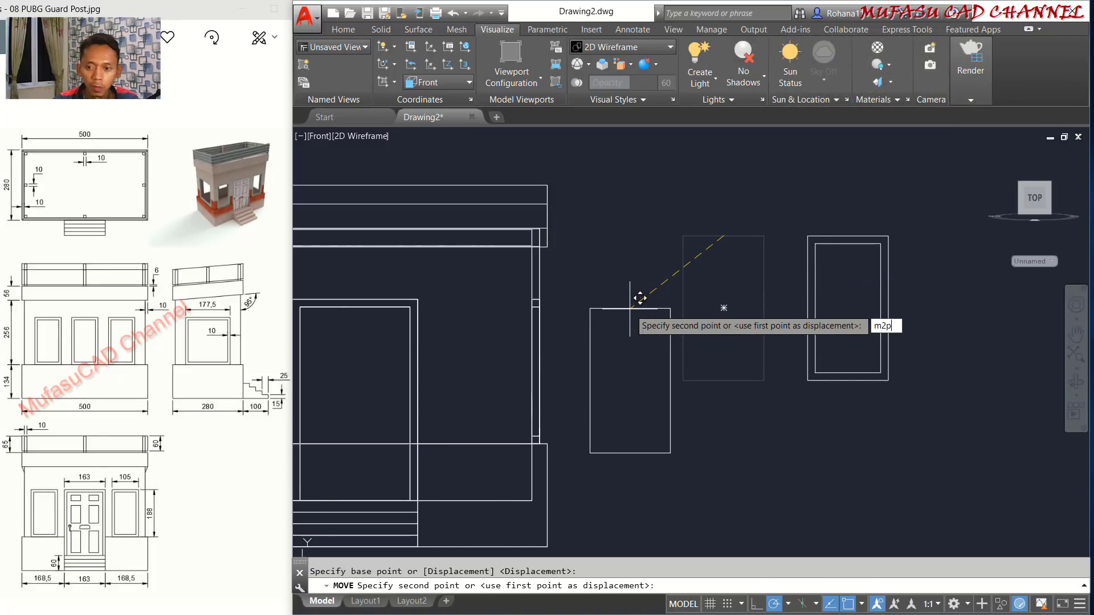
key("Return")
scroll(410, 280, "up", 3)
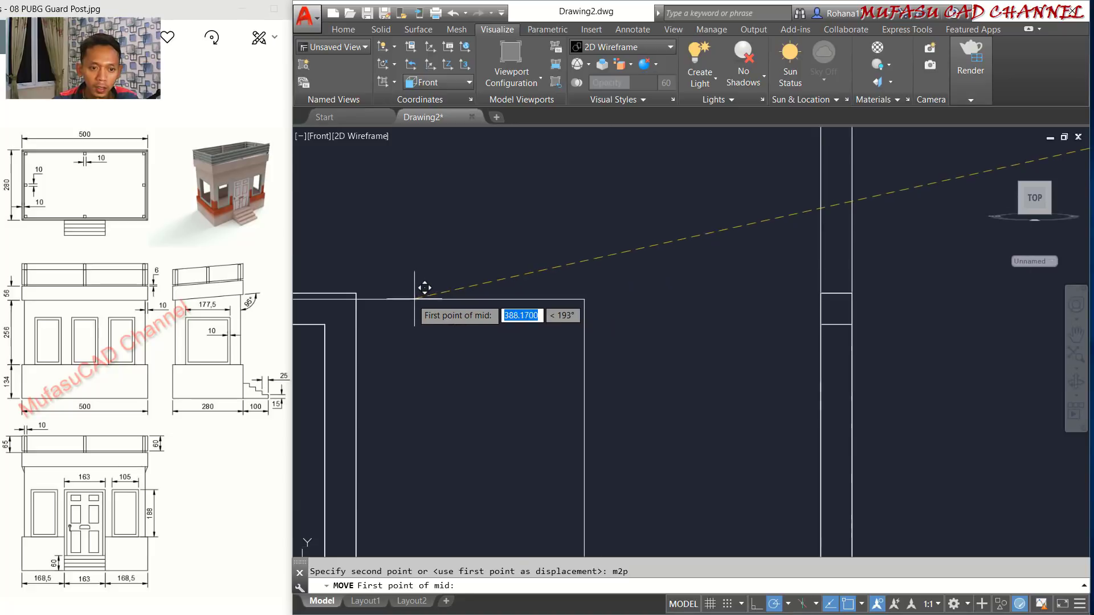
left_click(365, 283)
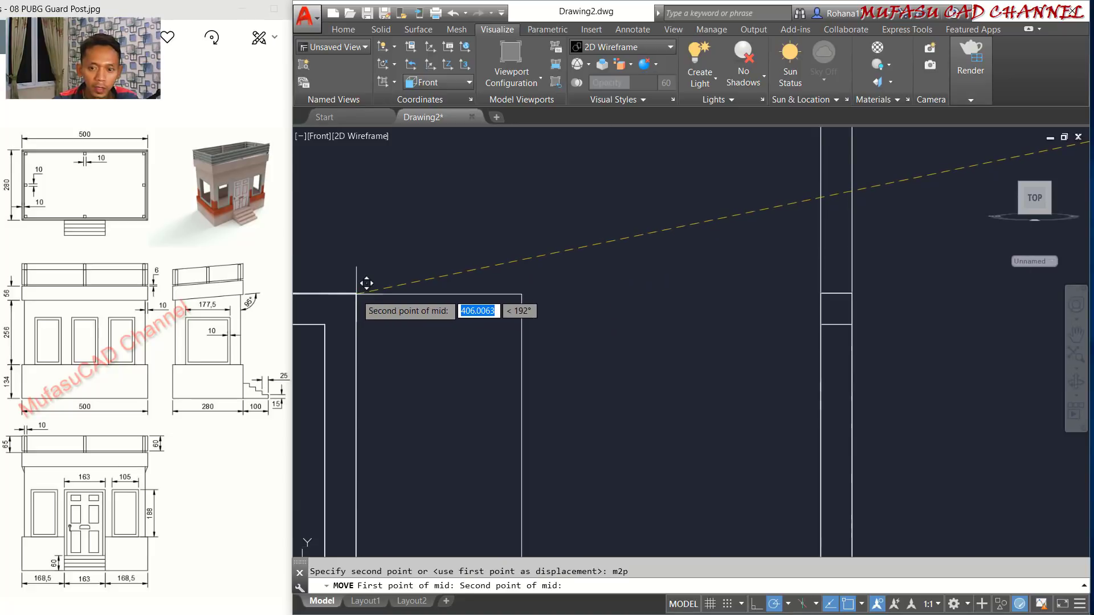
left_click(859, 289)
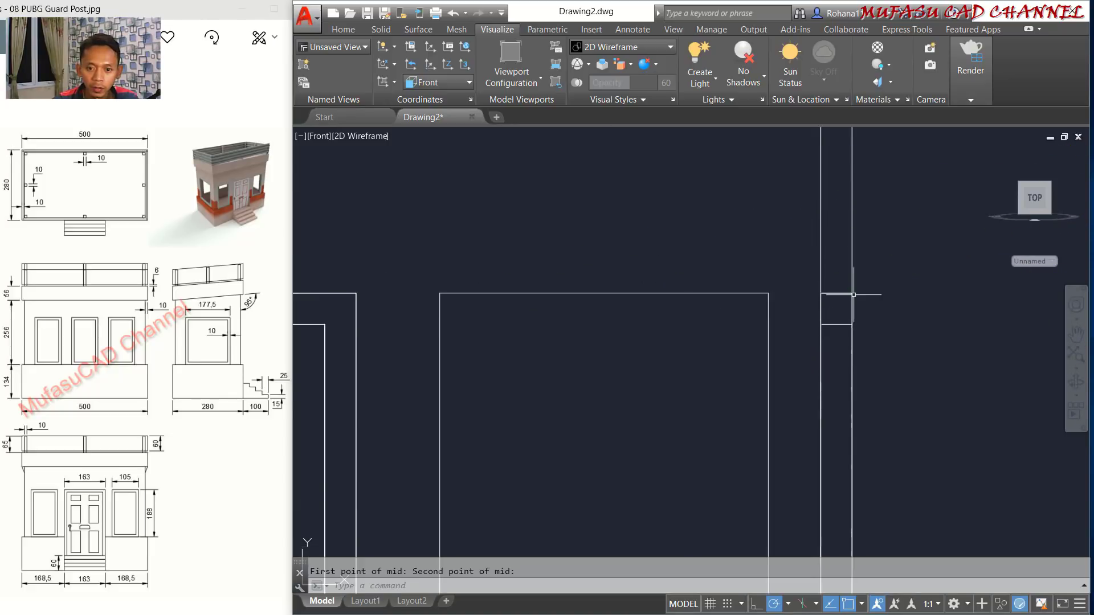
Mirror the window rectangle to the other side of the door about the building's vertical centre line, keeping the original.
scroll(616, 333, "down", 2)
scroll(617, 332, "down", 2)
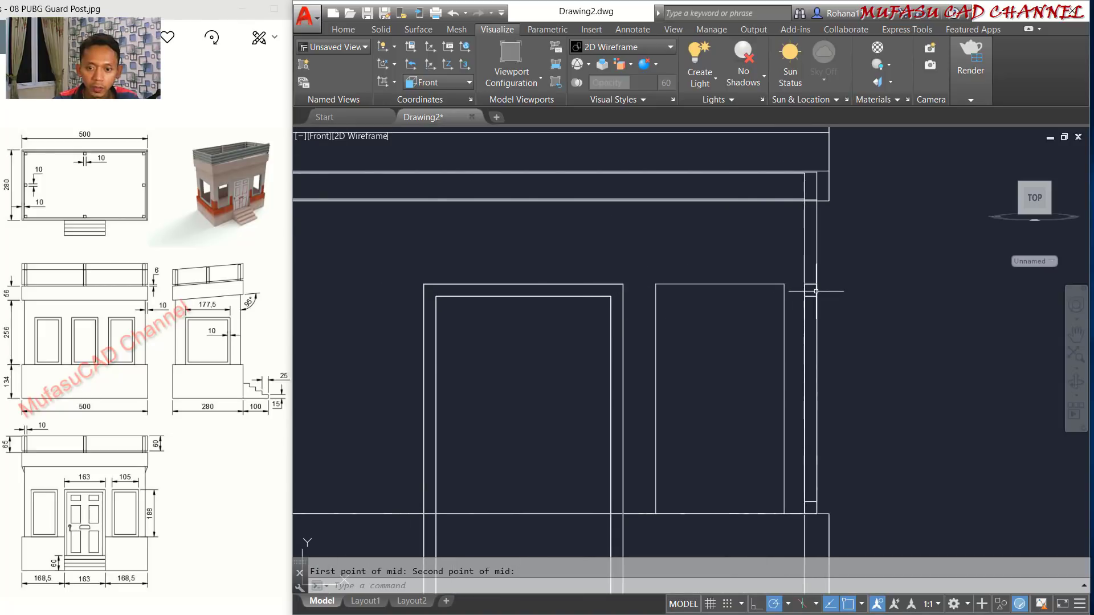
scroll(746, 300, "down", 3)
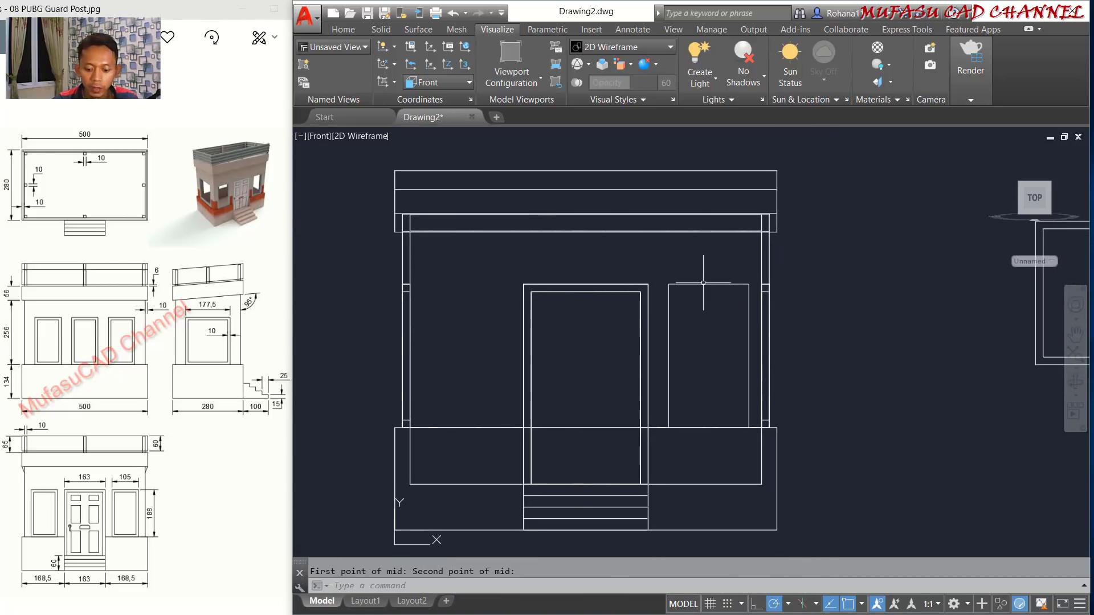
key("Return")
left_click(725, 272)
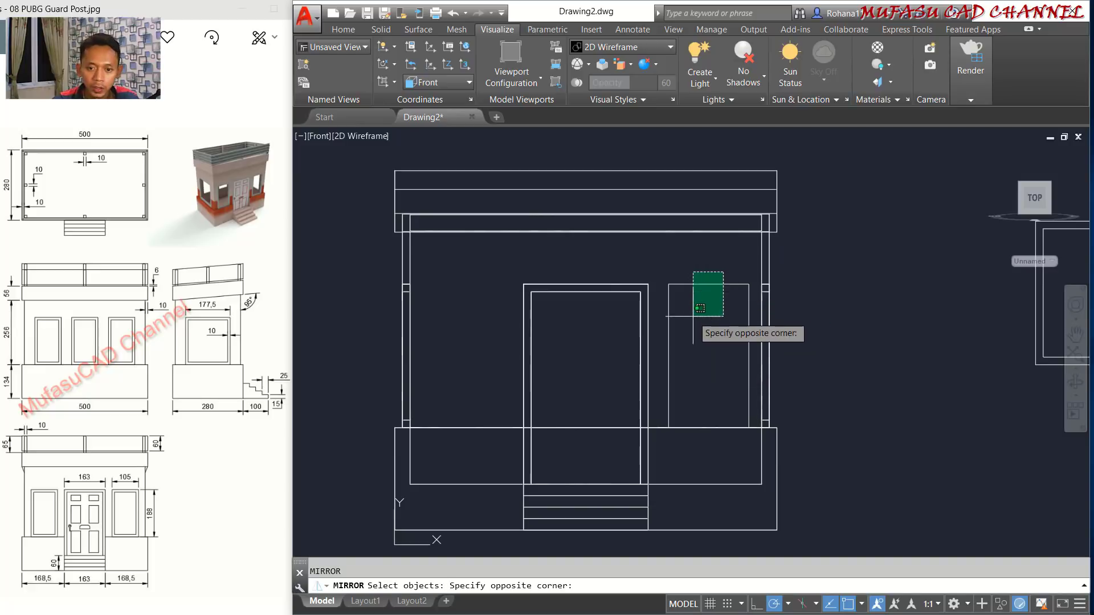
left_click(691, 310)
key("Return")
middle_click_drag(830, 342, 836, 245)
left_click(592, 432)
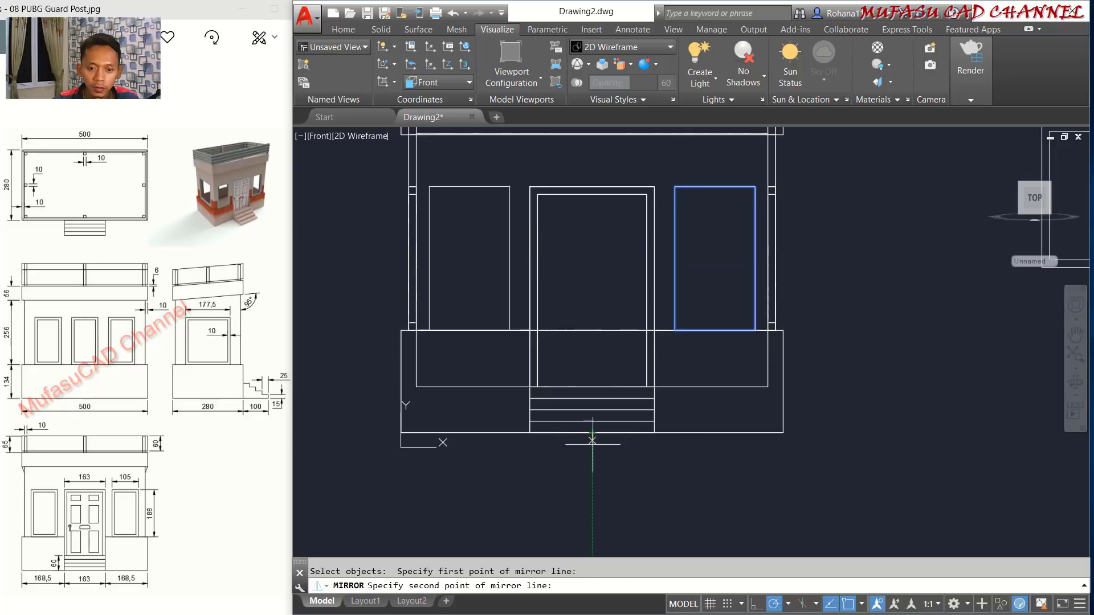
left_click(591, 458)
key("Return")
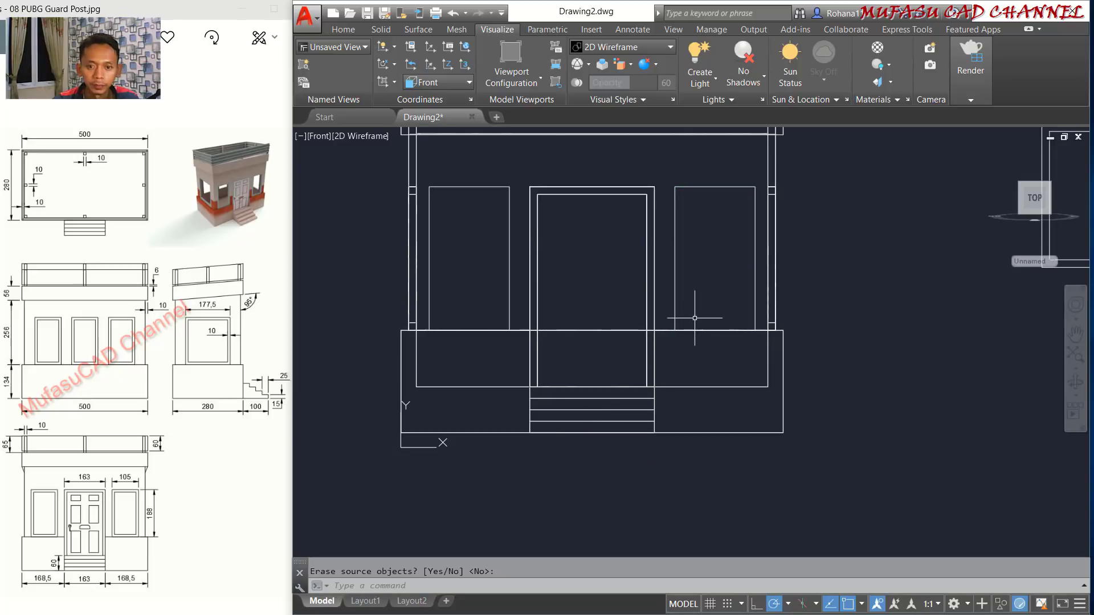
scroll(696, 311, "down", 2)
mouse_move(656, 317)
middle_mouse_down("shift")
mouse_move(646, 309)
mouse_move(754, 377)
mouse_move(742, 386)
middle_mouse_up("shift")
middle_click_drag(859, 357, 820, 329)
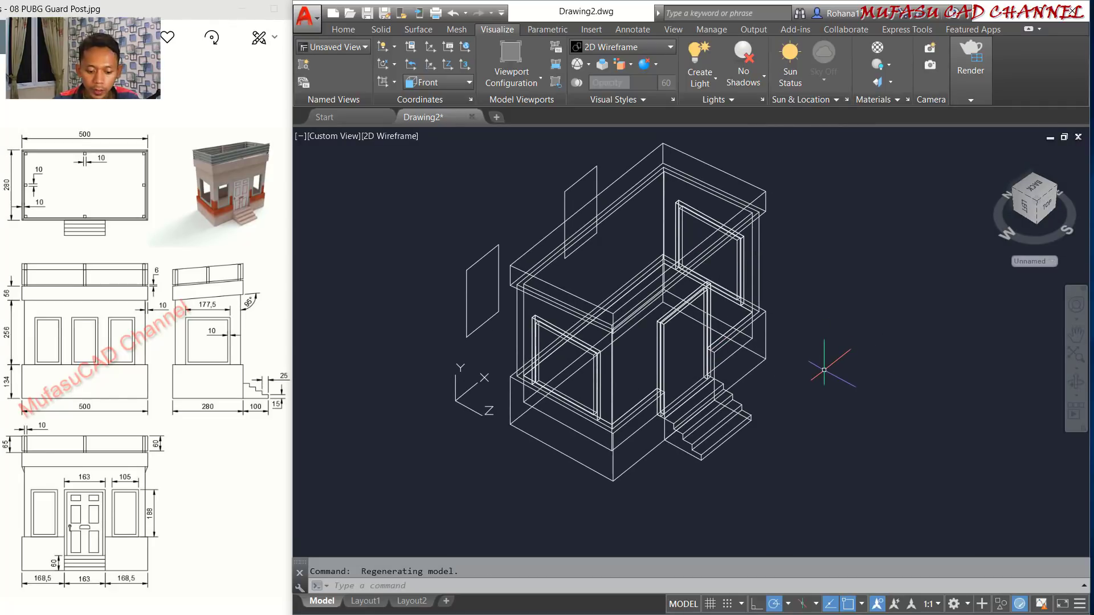
Extrude the two single window rectangles behind the building together into long solid boxes, setting the height freehand toward the building.
key("Return")
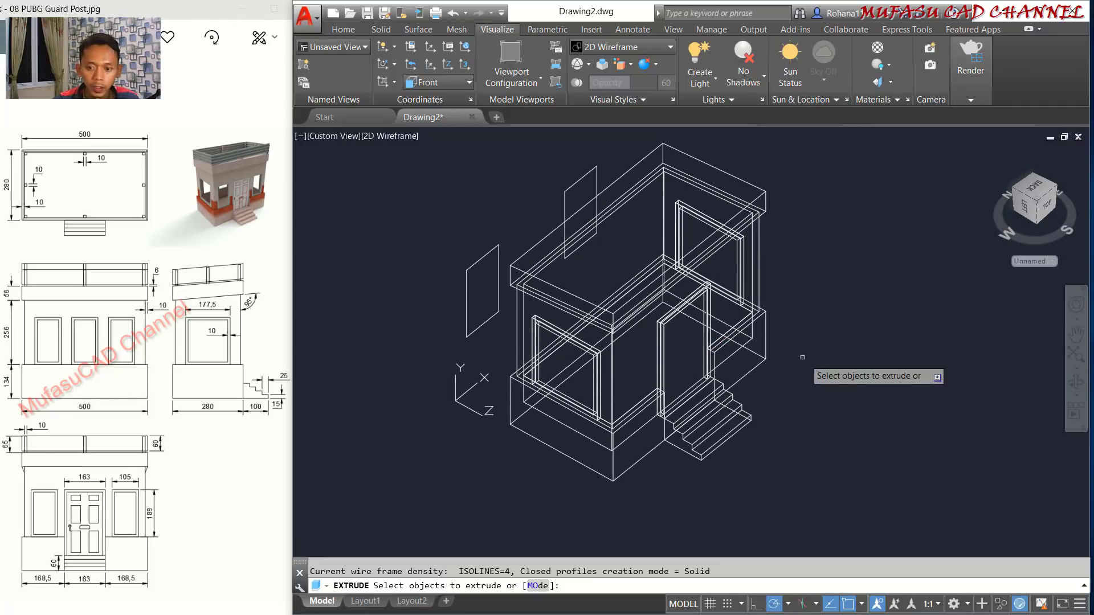
left_click(588, 162)
left_click(480, 231)
left_click(465, 292)
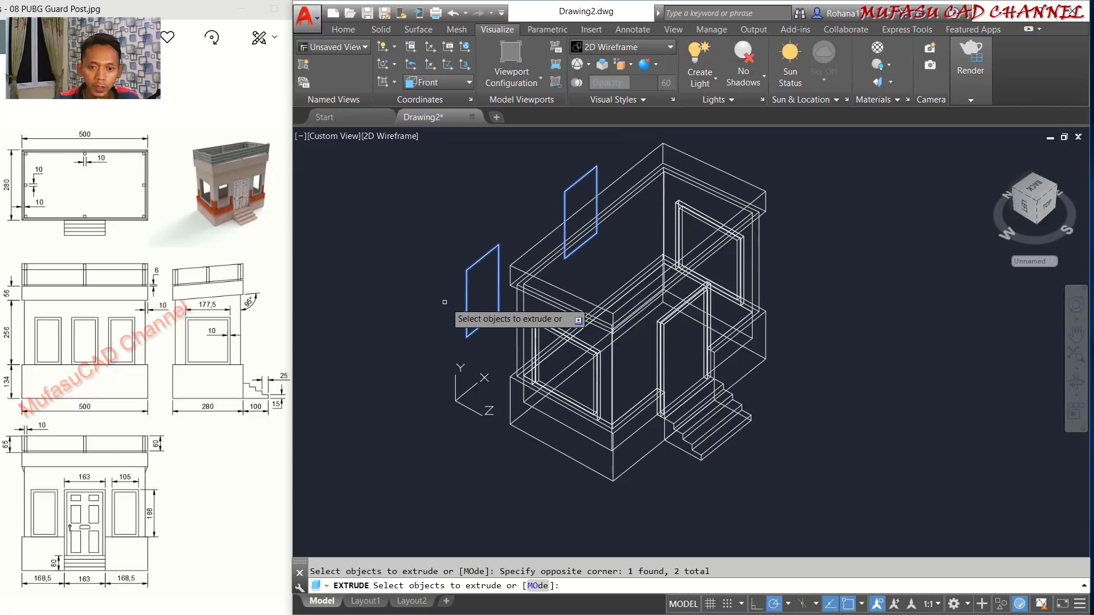
key("Return")
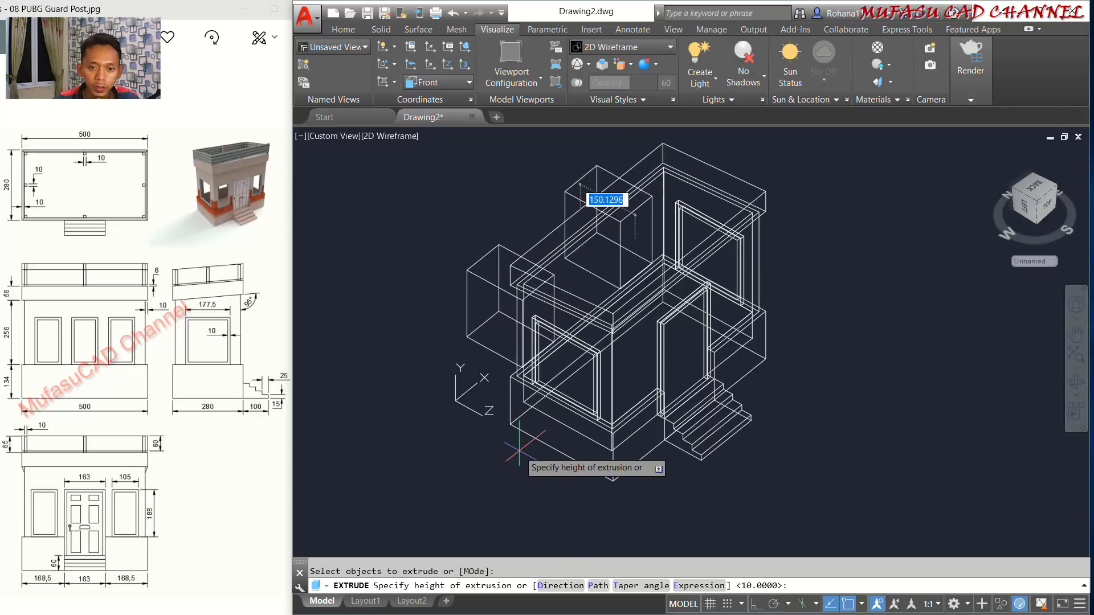
left_click(579, 509)
Move both extruded window boxes together along the +Z axis so they pass through the front wall on either side of the door.
middle_click_drag(815, 347, 872, 398, "shift")
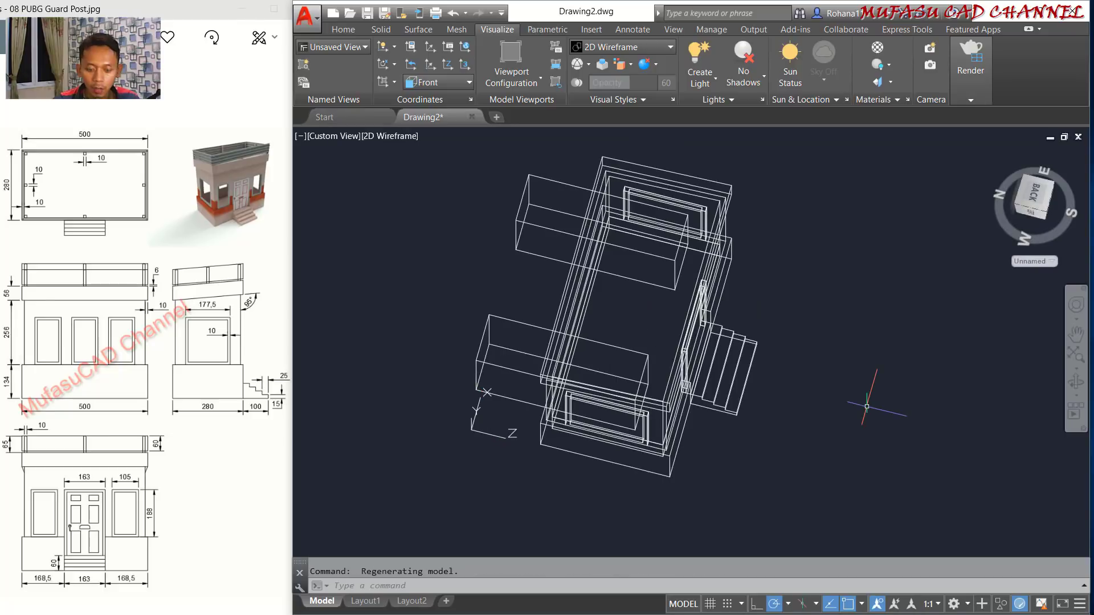
type("m")
key("Return")
left_click(541, 213)
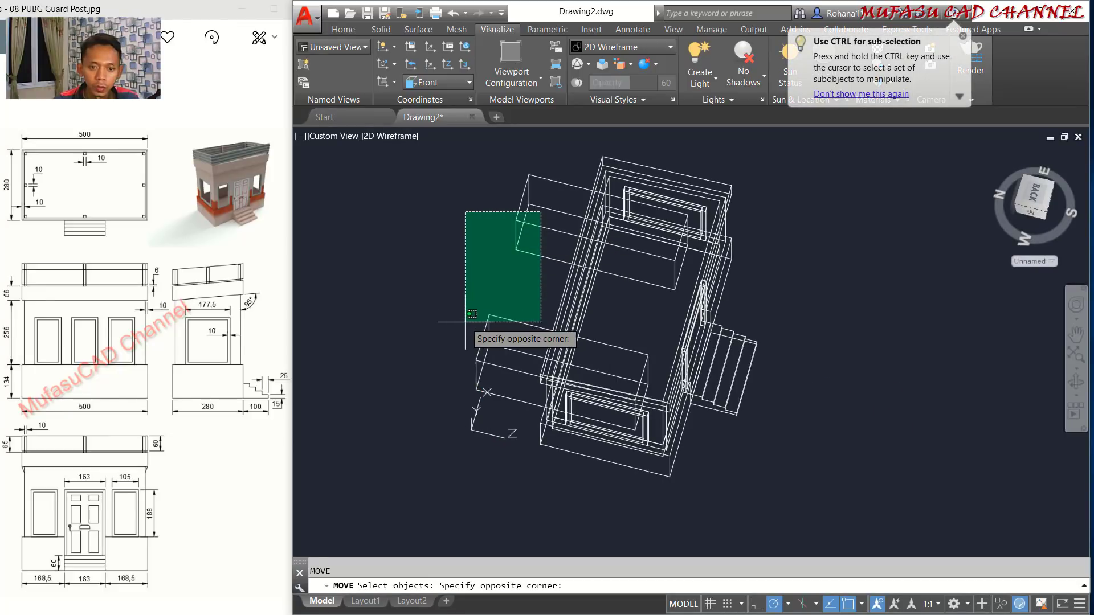
left_click(471, 334)
middle_click_drag(833, 327, 748, 281)
key("Return")
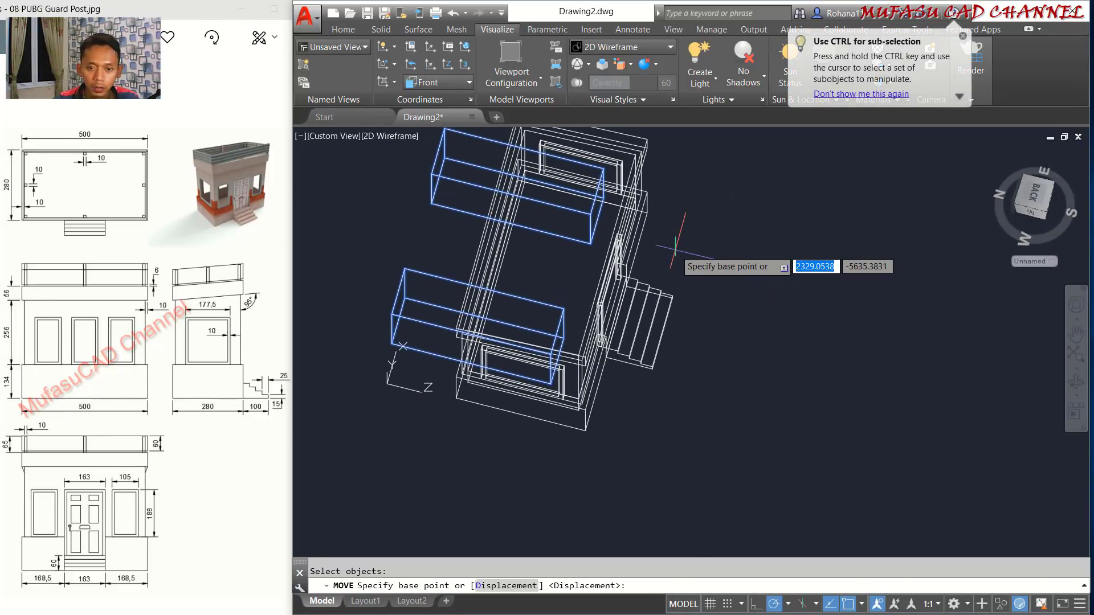
left_click(675, 250)
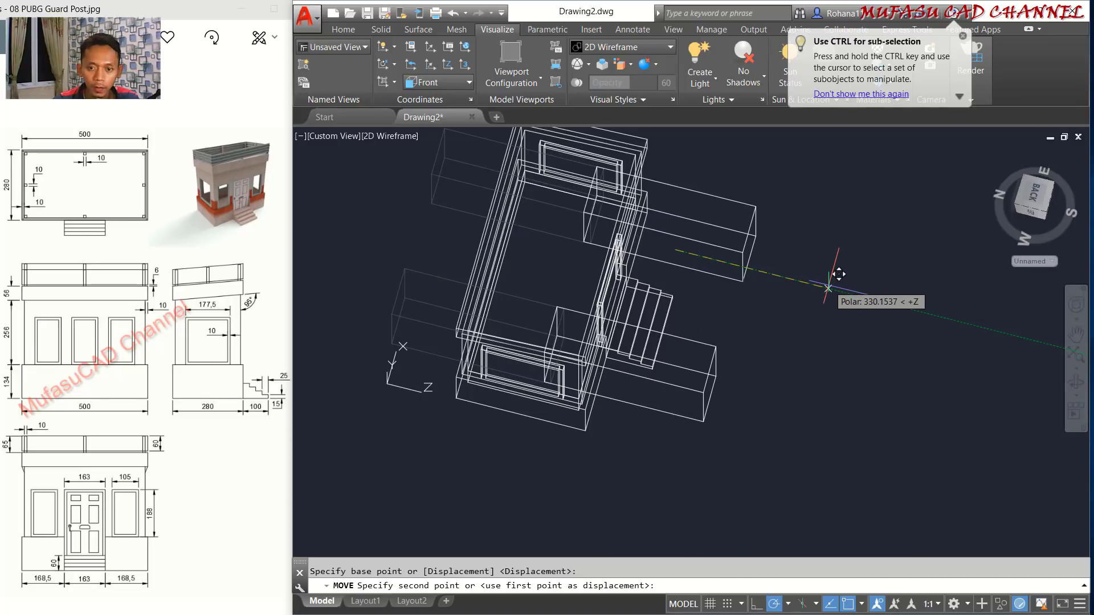
left_click(821, 285)
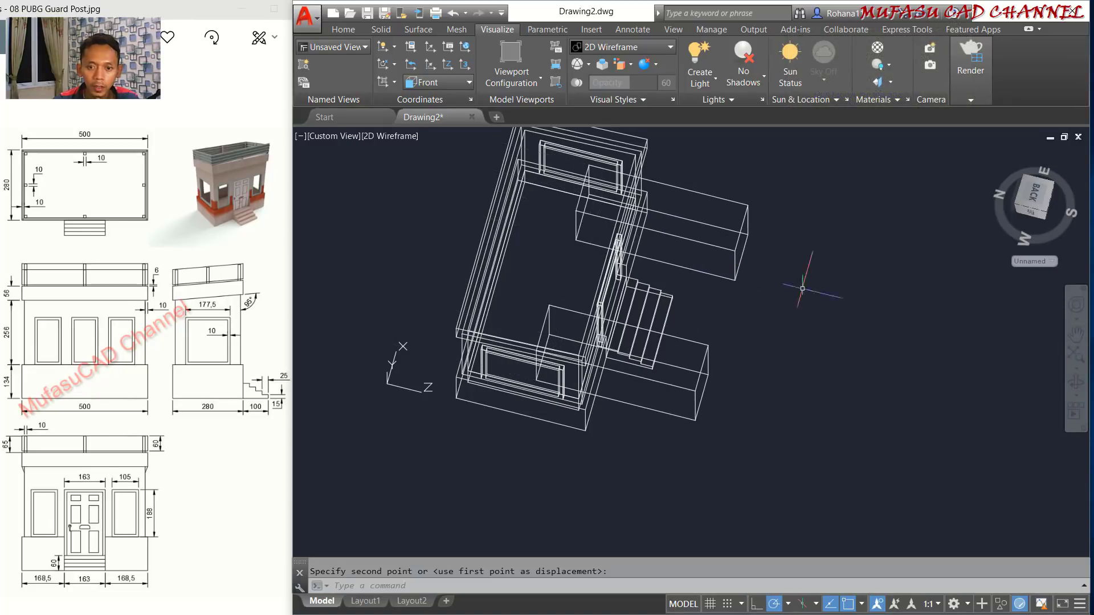
Subtract the two window boxes from the wall solid to cut the front window openings.
middle_click_drag(806, 366, 695, 233, "shift")
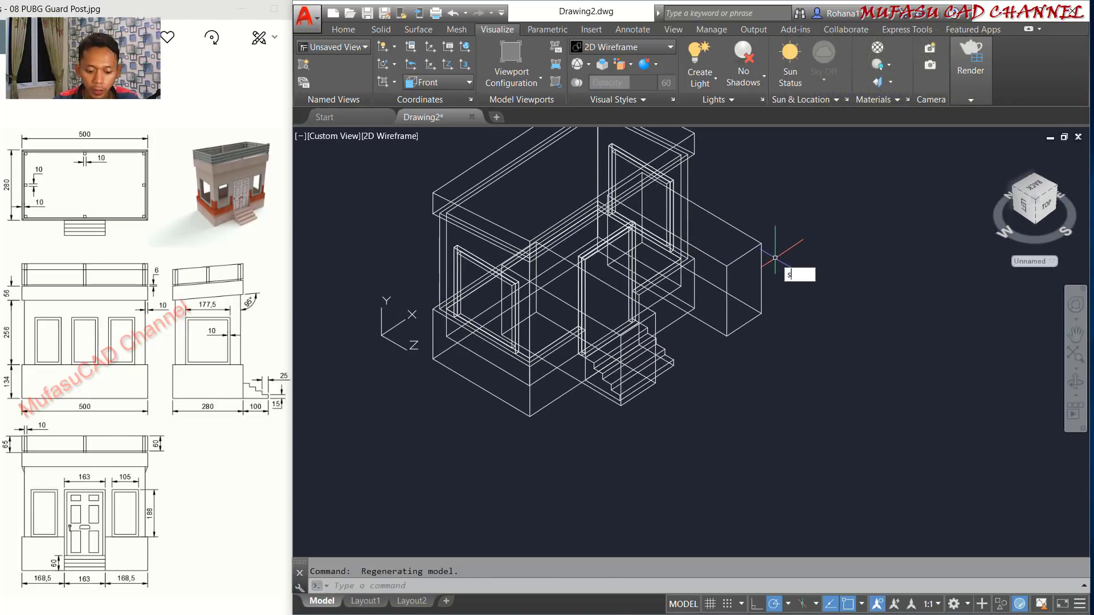
type("u")
key("Return")
middle_click_drag(774, 258, 760, 224, "shift")
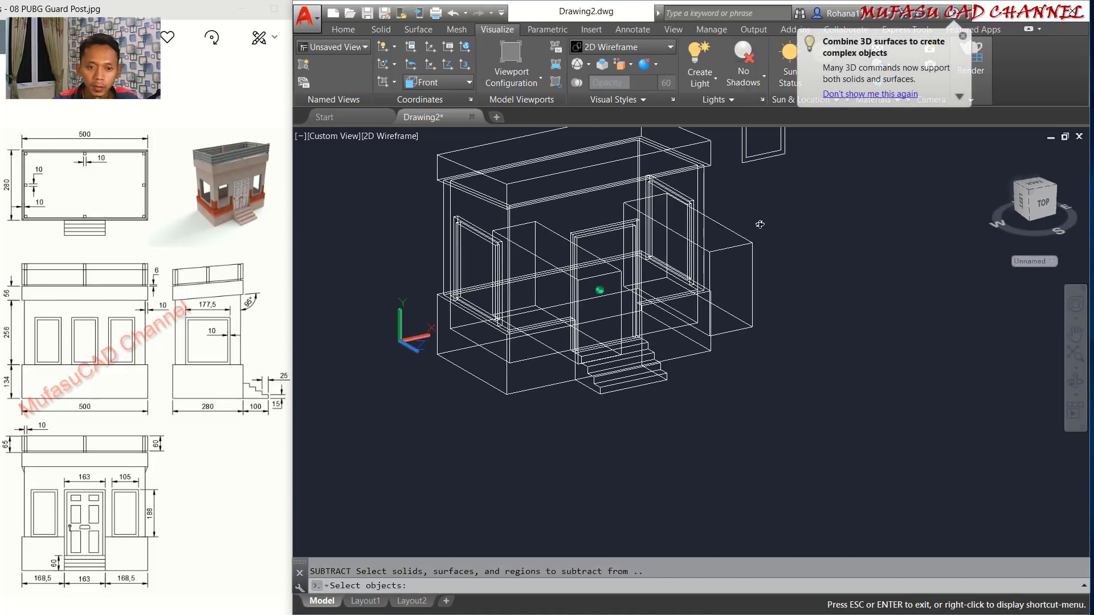
left_click(443, 207)
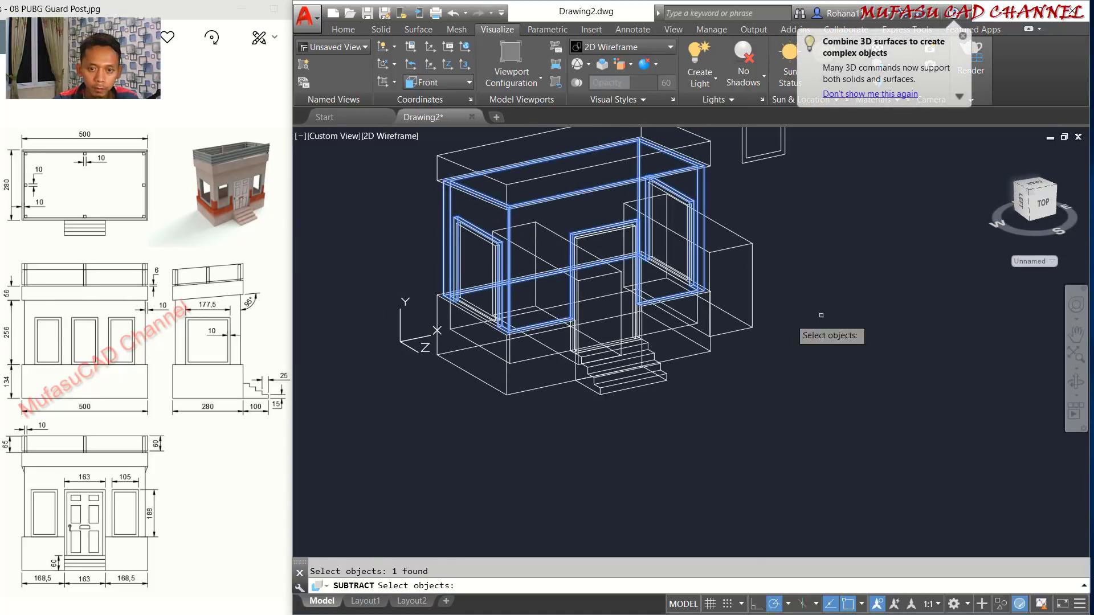
key("Return")
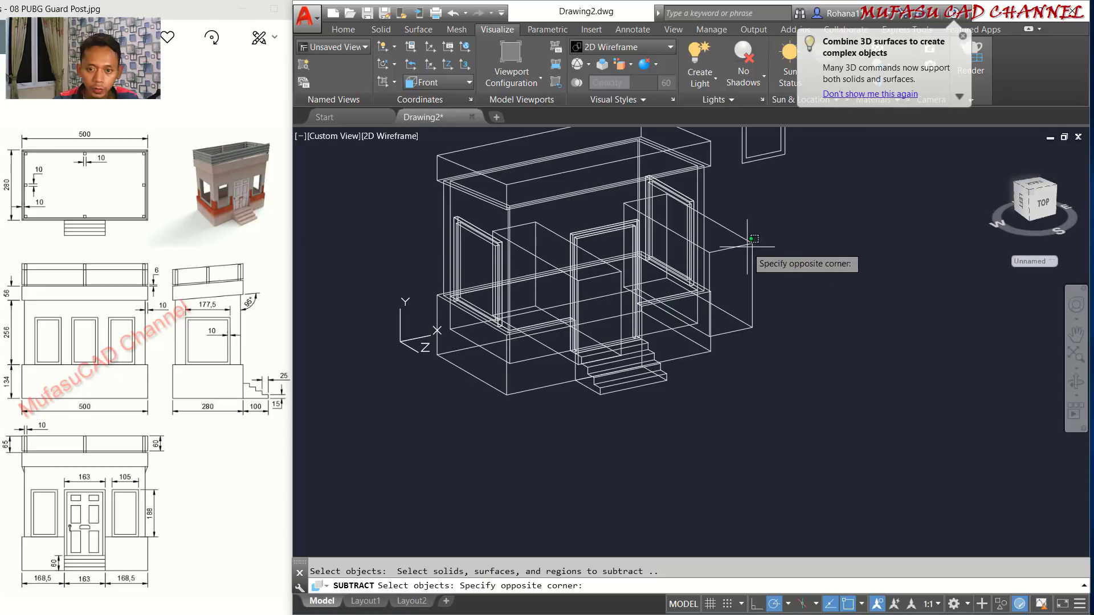
left_click(752, 241)
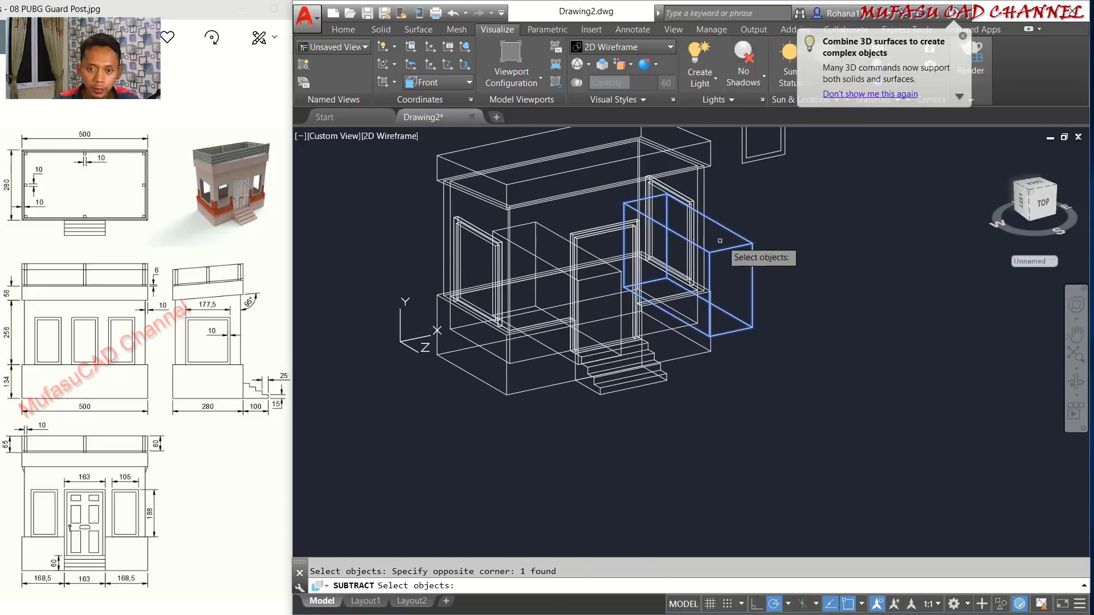
left_click(559, 234)
key("Return")
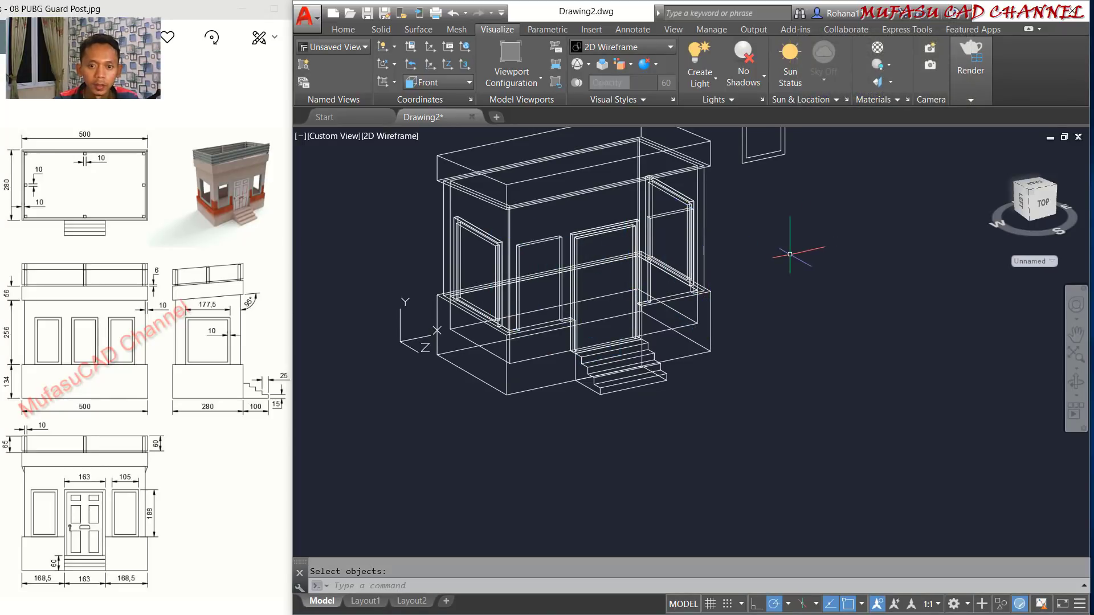
Switch the visual style to Shaded with edges and orbit to inspect the building's window openings.
middle_click_drag(789, 254, 723, 298)
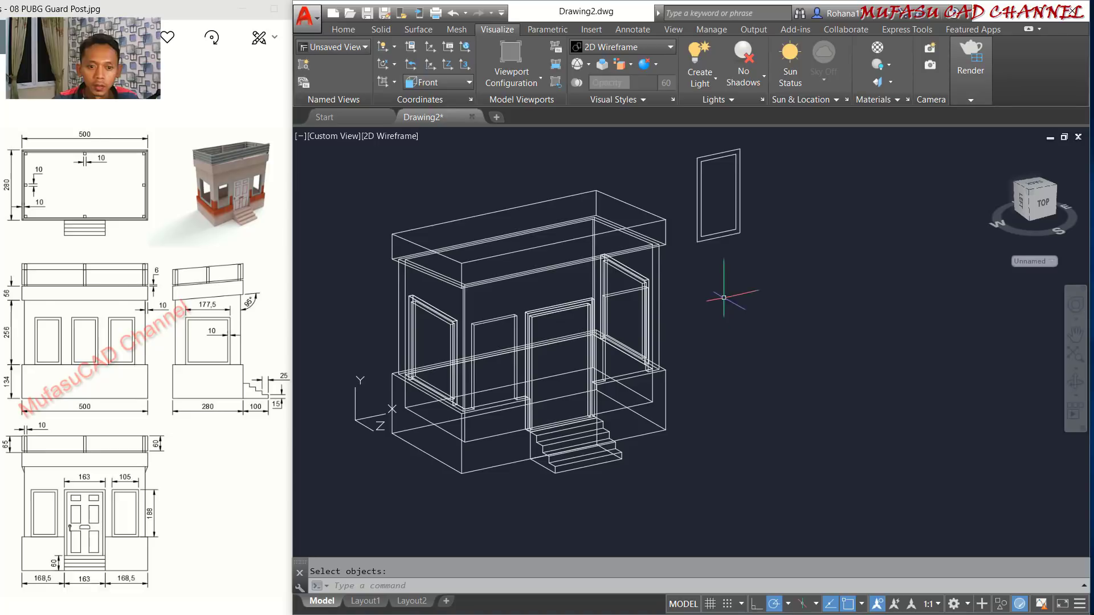
left_click(340, 136)
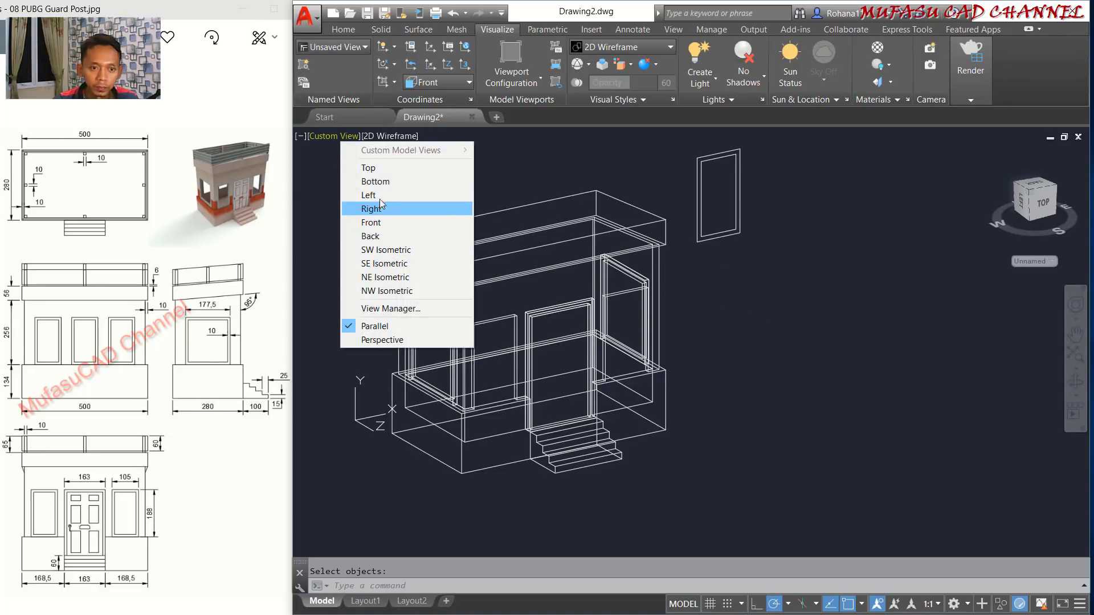
left_click(389, 140)
left_click(404, 138)
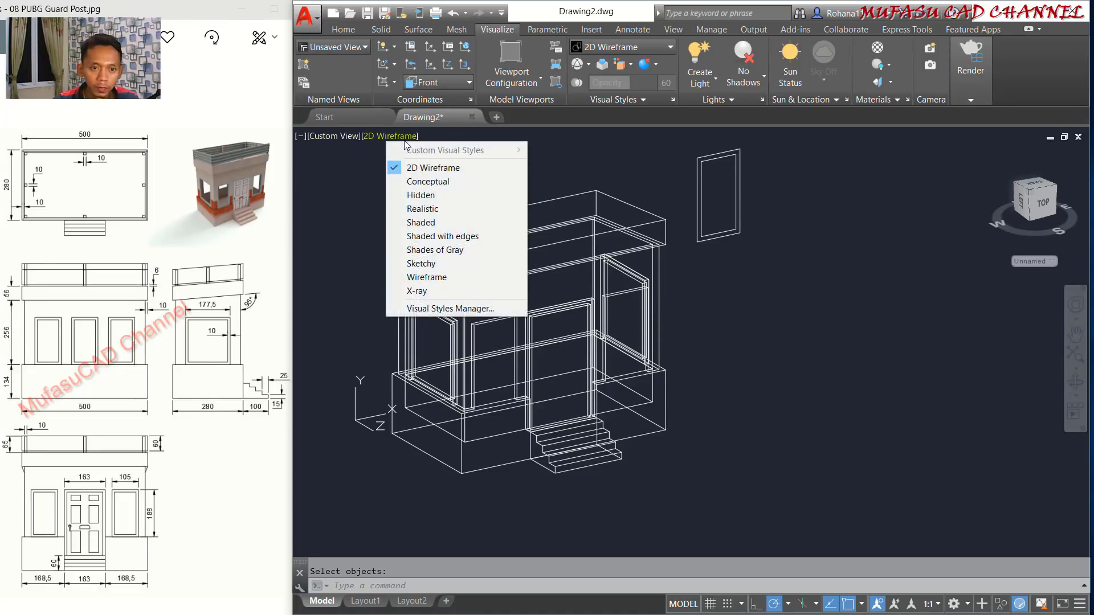
left_click(448, 237)
mouse_move(683, 285)
middle_mouse_down("shift")
mouse_move(650, 262)
mouse_move(674, 294)
mouse_move(713, 308)
middle_mouse_up("shift")
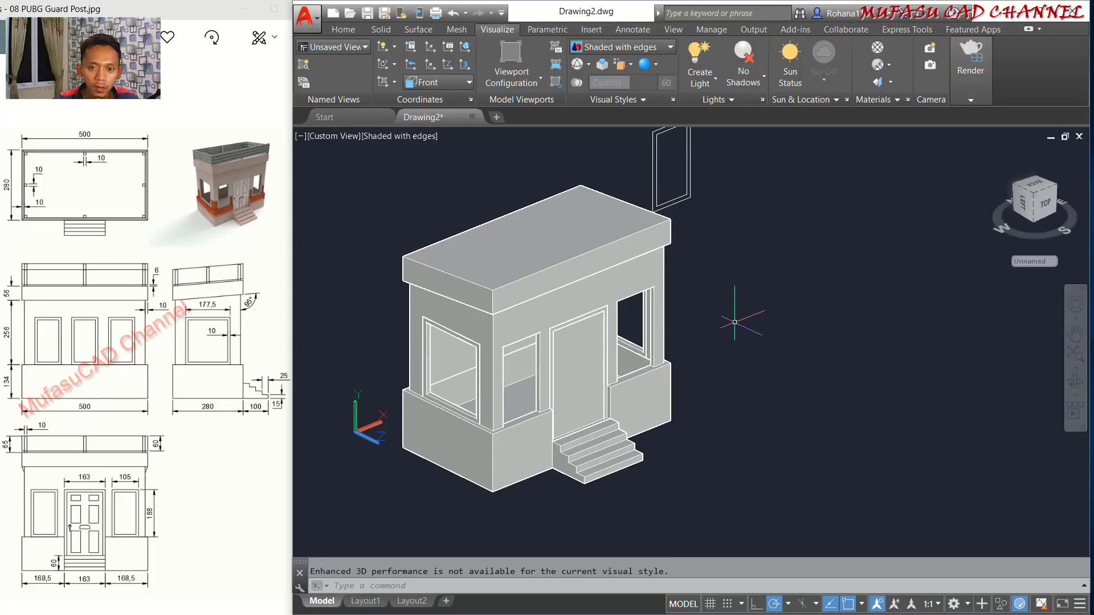
Copy only the outer rectangle of the window frame outline to the empty space beside the original.
middle_click_drag(755, 287, 686, 325)
type("CO")
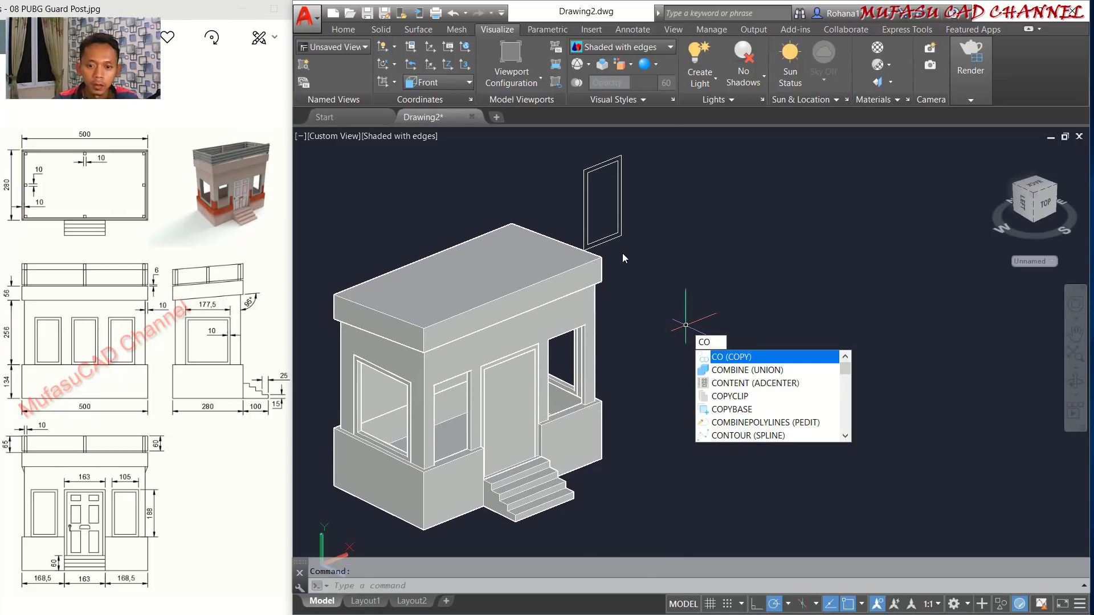
key("Return")
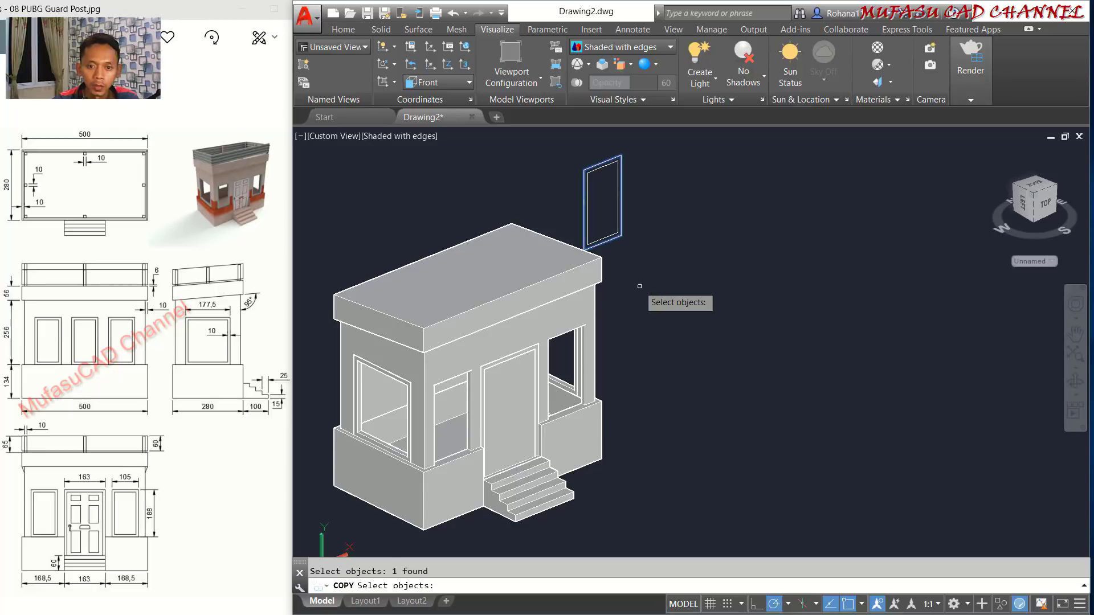
key("Return")
left_click(639, 286)
left_click(703, 258)
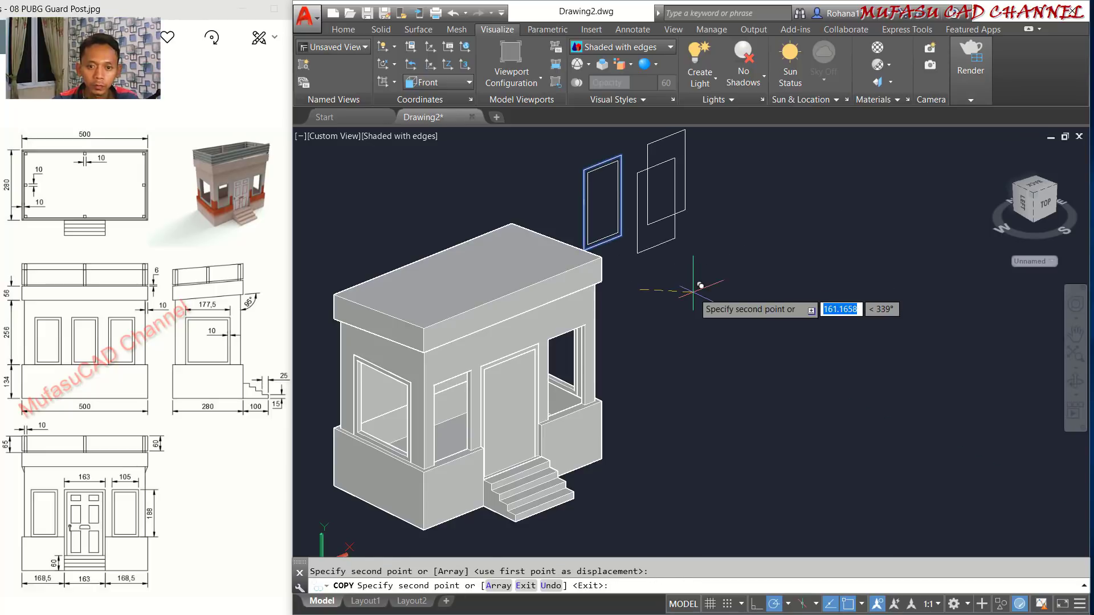
key("Escape")
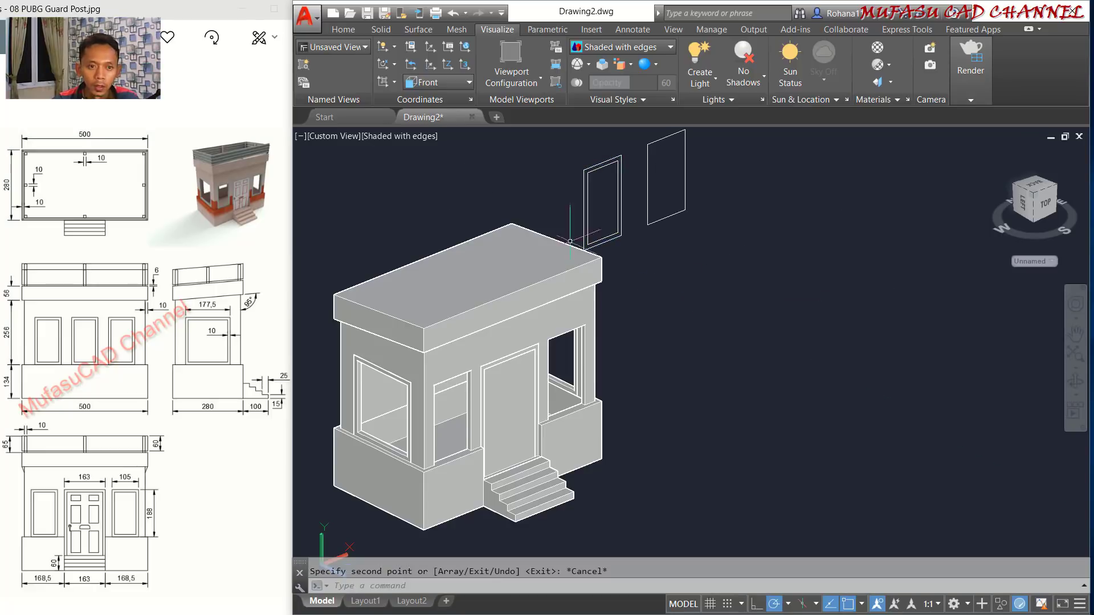
In the 2D Wireframe style, move the copied rectangle by its lower edge's midpoint to the midpoint of the rear wall's bottom edge.
left_click(411, 138)
left_click(446, 168)
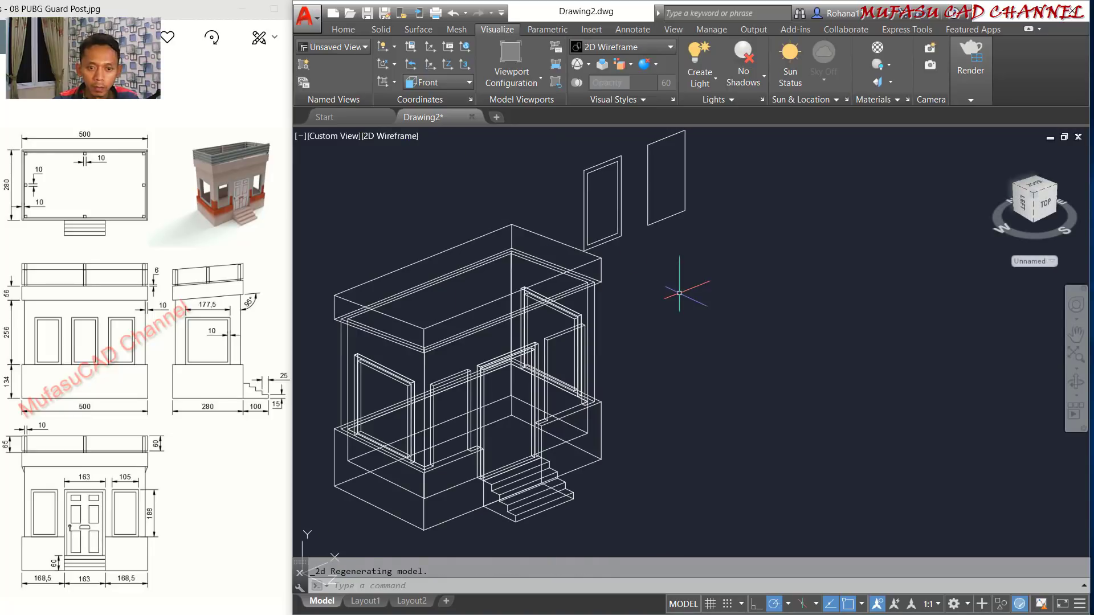
type("m")
key("Return")
left_click(693, 192)
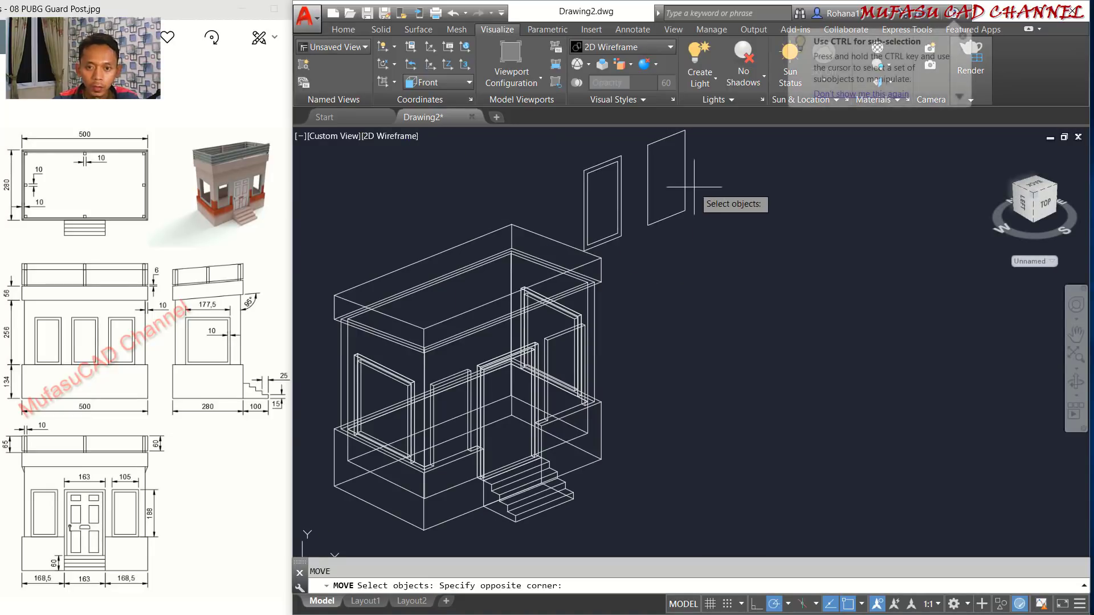
left_click(644, 239)
key("Return")
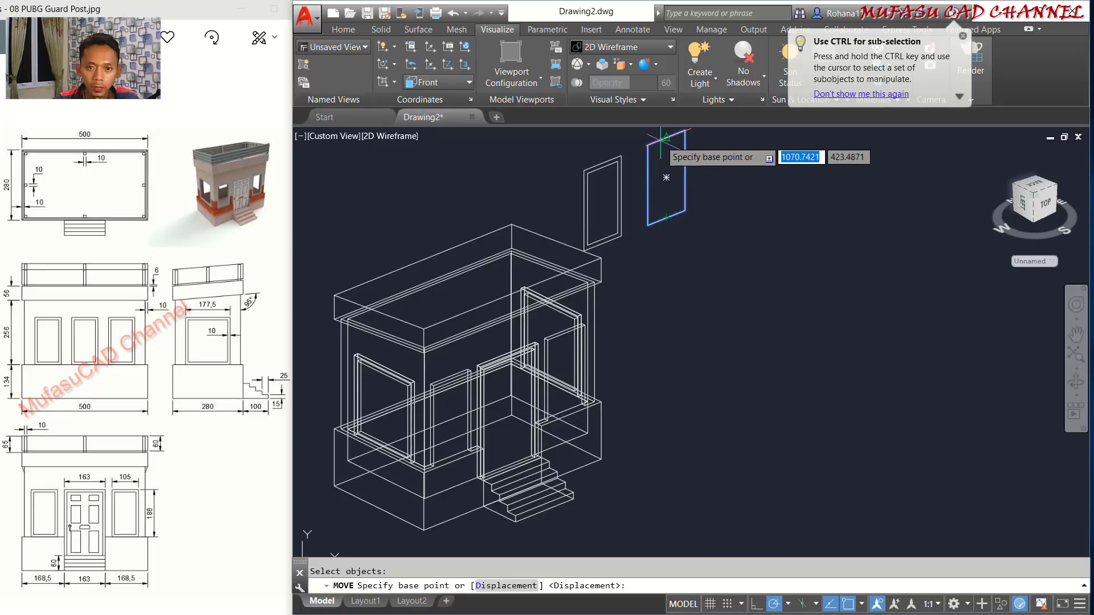
left_click(666, 217)
scroll(647, 288, "down", 3)
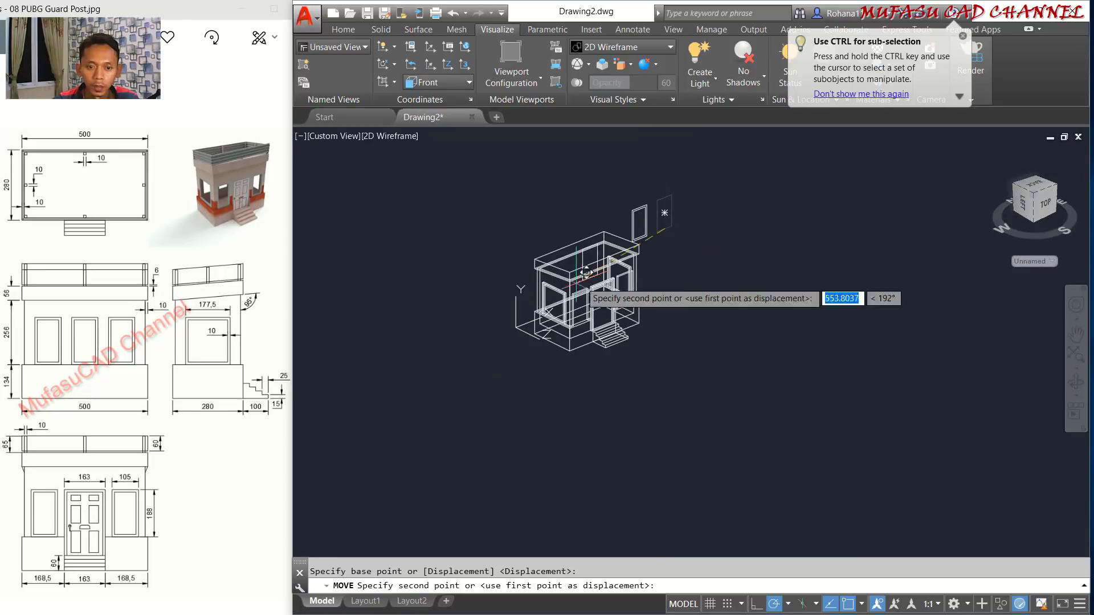
middle_click_drag(647, 288, 772, 302, "shift")
scroll(707, 376, "up", 6)
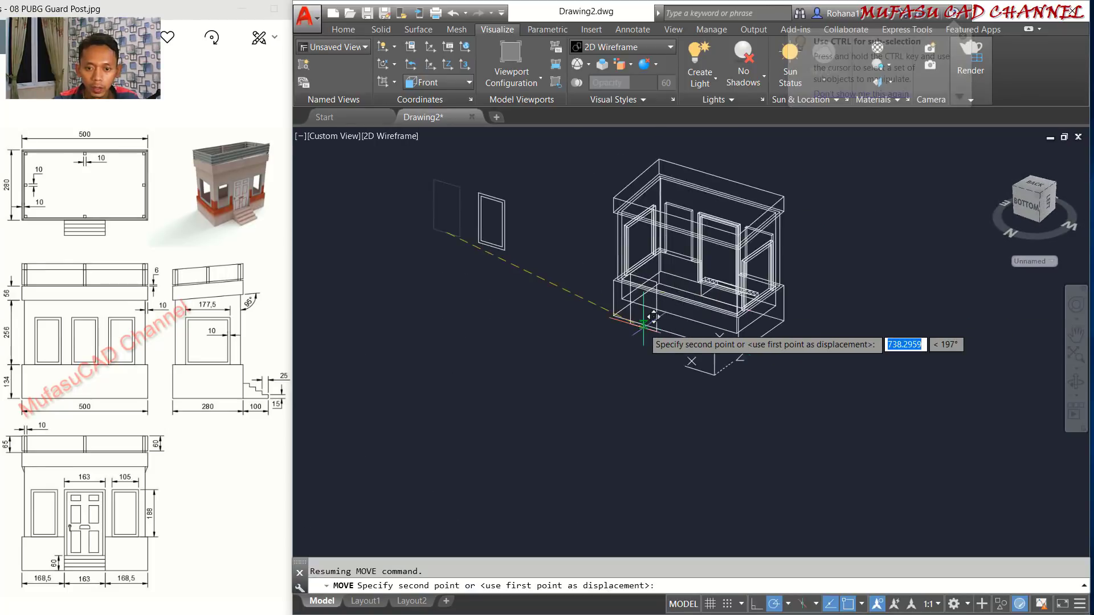
scroll(742, 252, "down", 2)
middle_click_drag(742, 252, 629, 351)
scroll(629, 351, "up", 2)
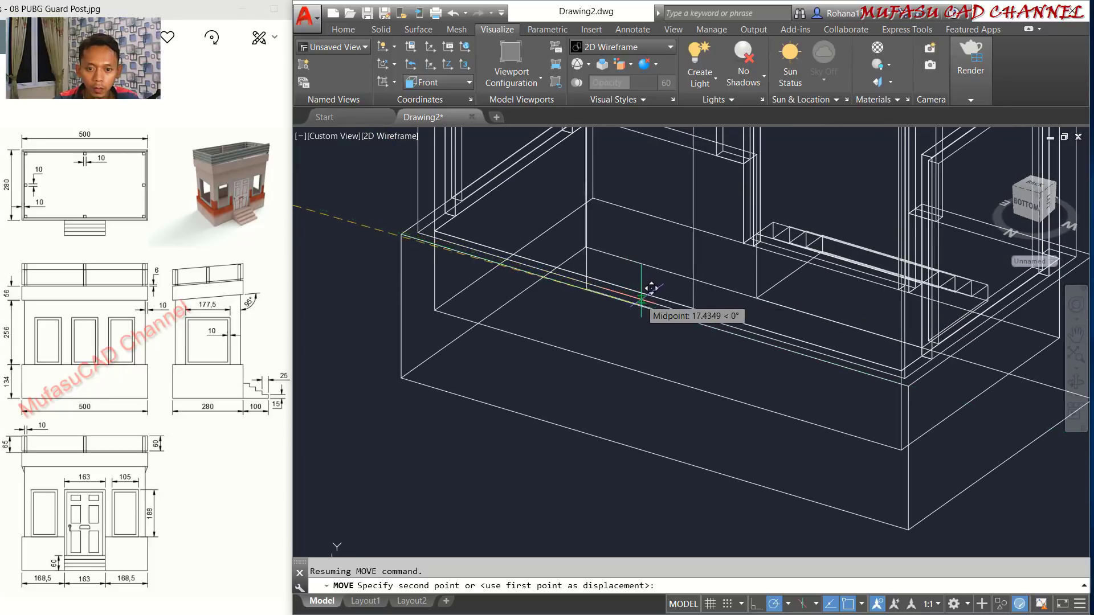
middle_click_drag(668, 291, 729, 300, "shift")
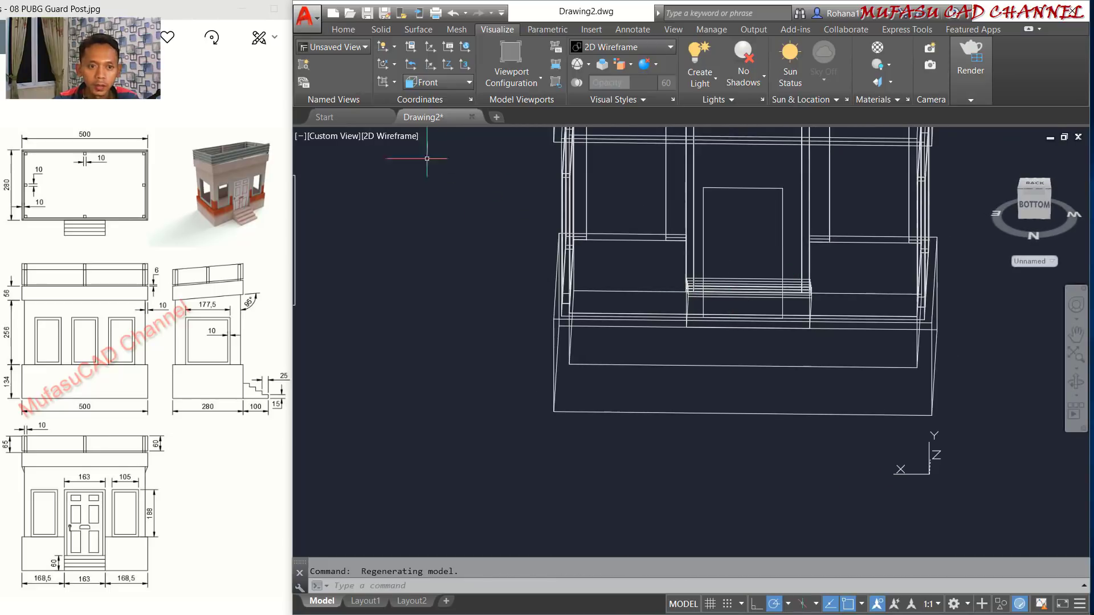
In the Back view, copy the middle rear window rectangle by its top midpoint to midway between its upper corner and the wall's outer edge.
left_click(339, 136)
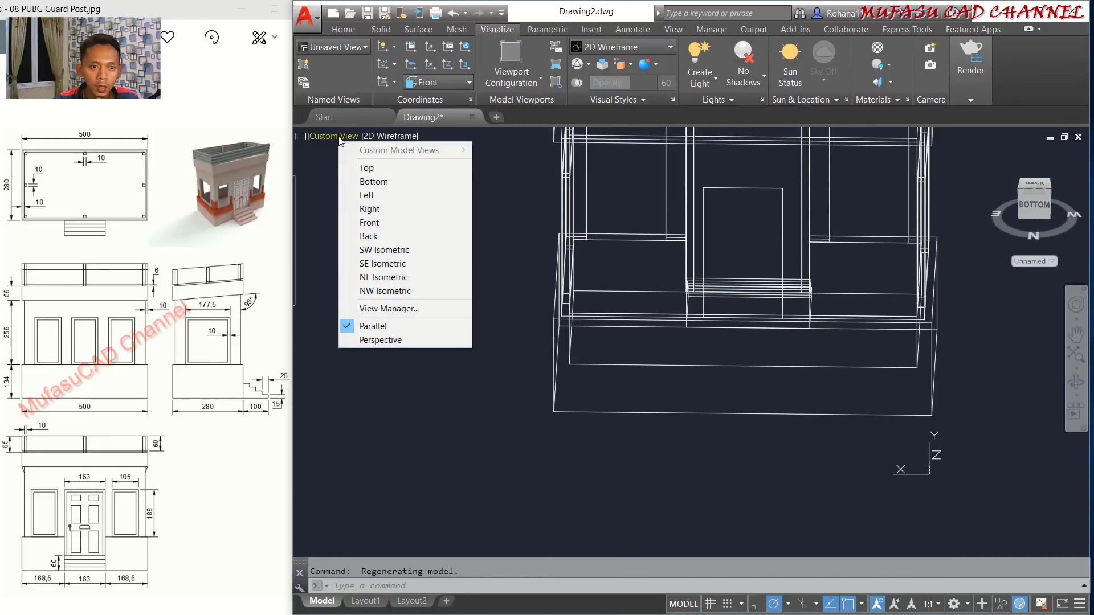
left_click(381, 237)
middle_click_drag(815, 280, 608, 244)
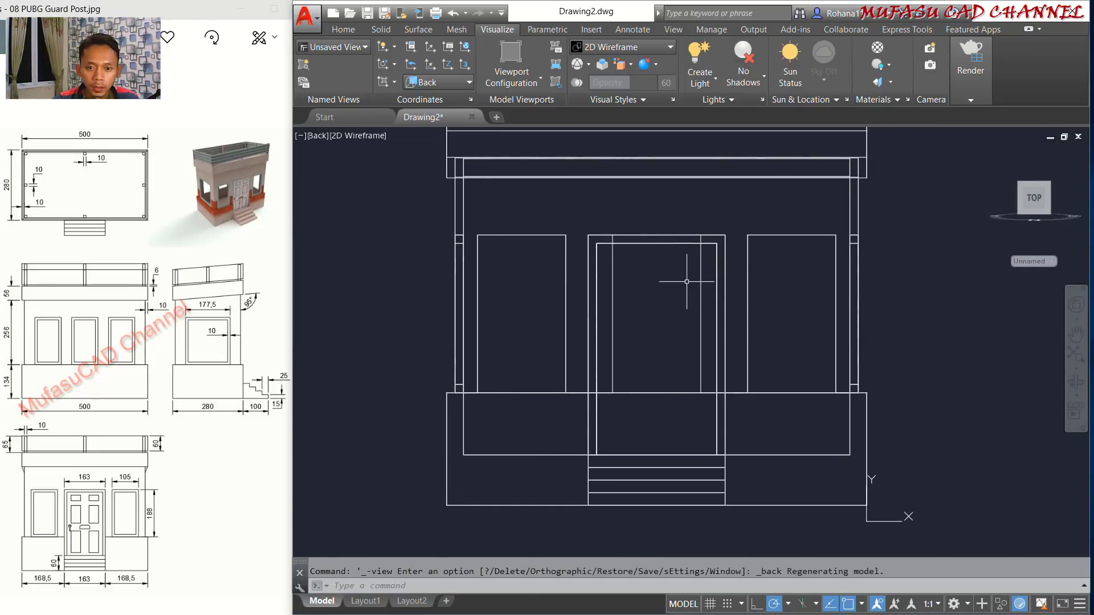
scroll(687, 281, "up", 2)
mouse_move(751, 204)
middle_mouse_down()
mouse_move(632, 254)
mouse_move(640, 244)
middle_mouse_up()
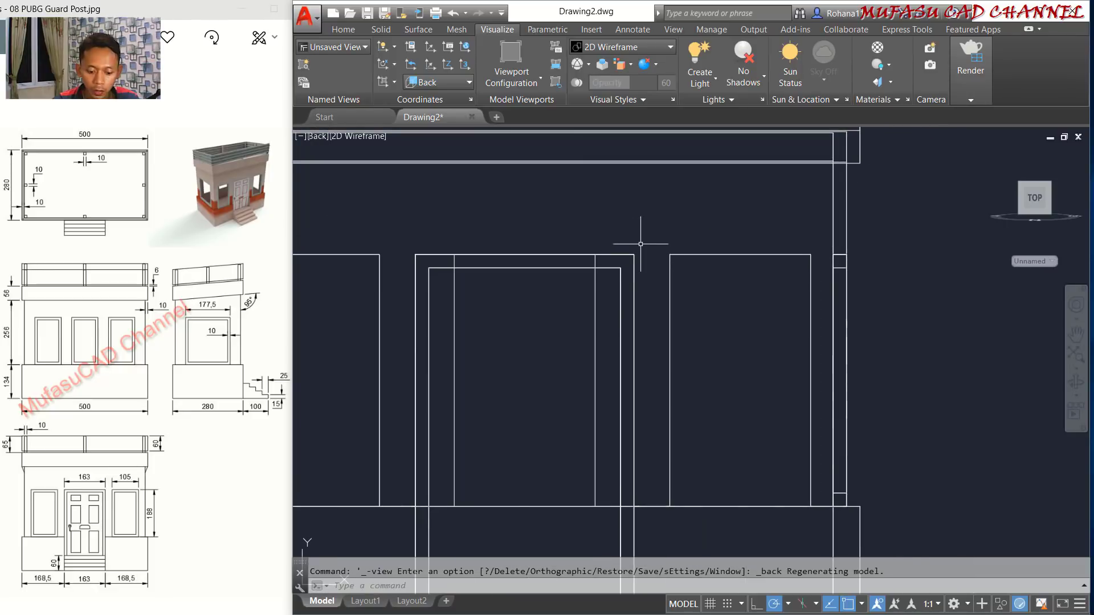
type("o")
key("Return")
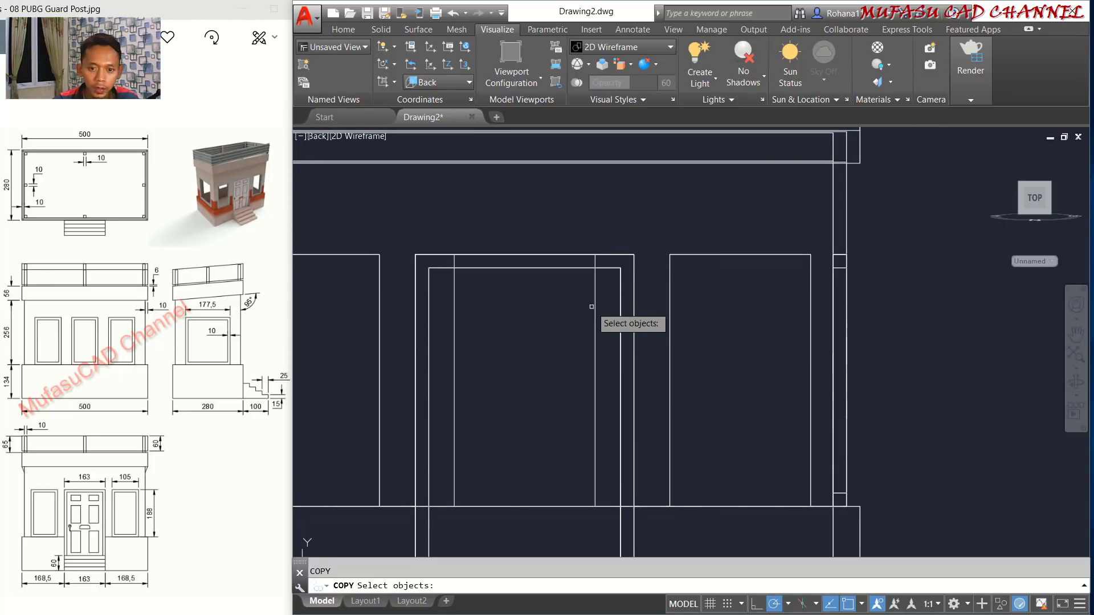
key("Return")
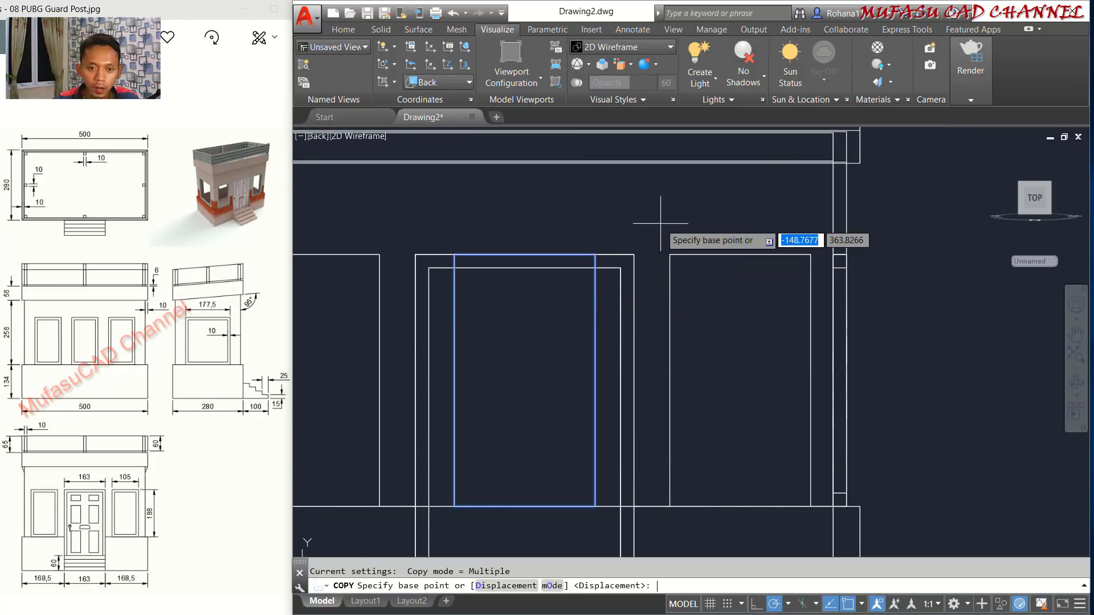
left_click(525, 254)
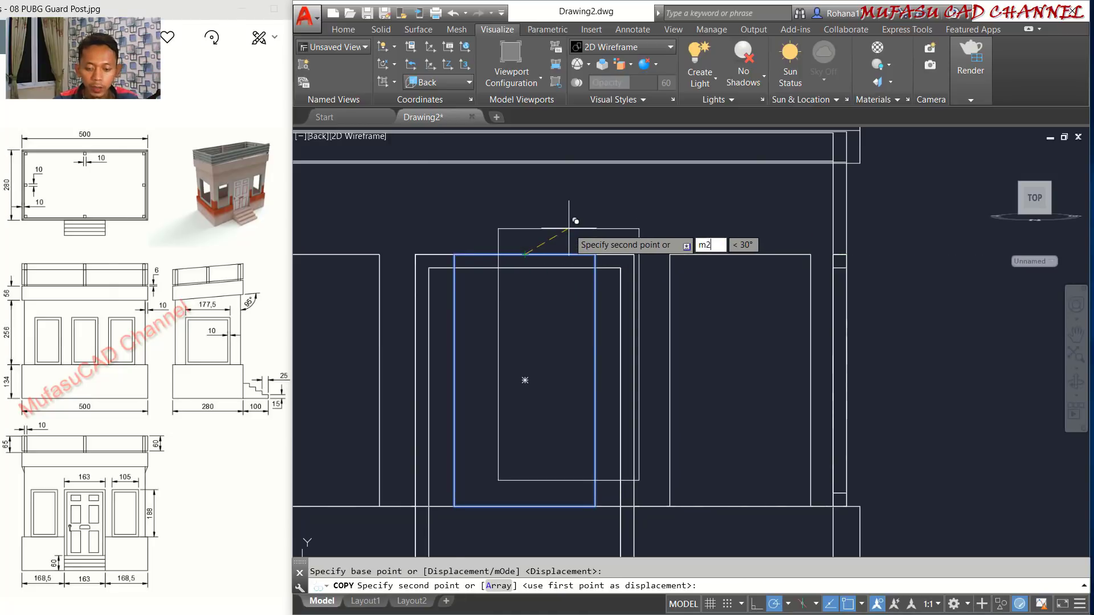
key("Return")
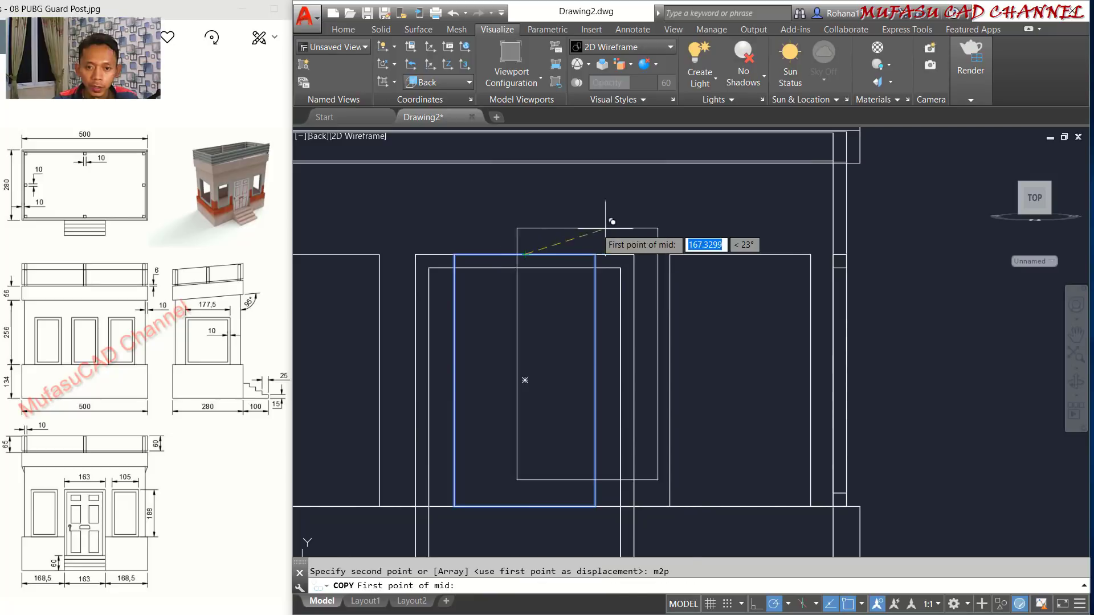
scroll(638, 225, "up", 2)
left_click(573, 269)
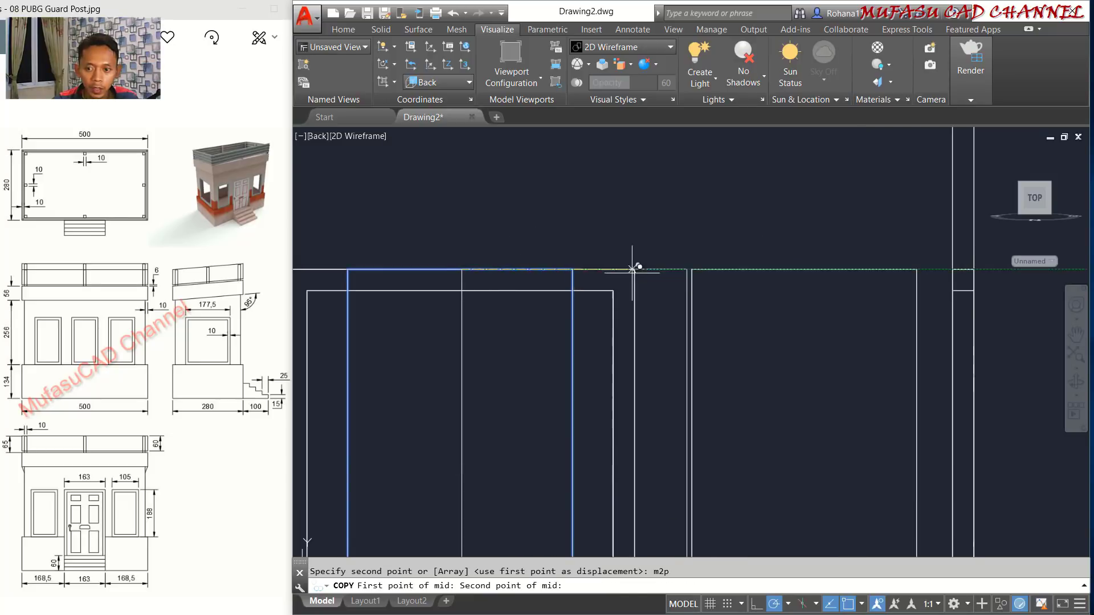
left_click(973, 269)
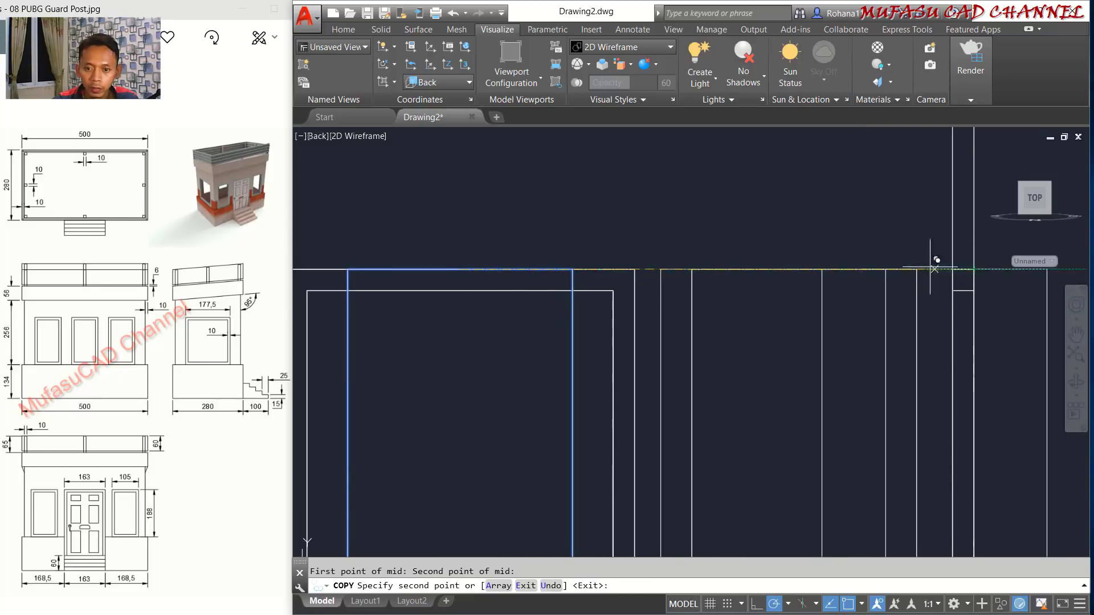
key("Return")
Mirror the copied window rectangle about the building's vertical centre line through the base's midpoint, keeping the source.
scroll(757, 214, "down", 2)
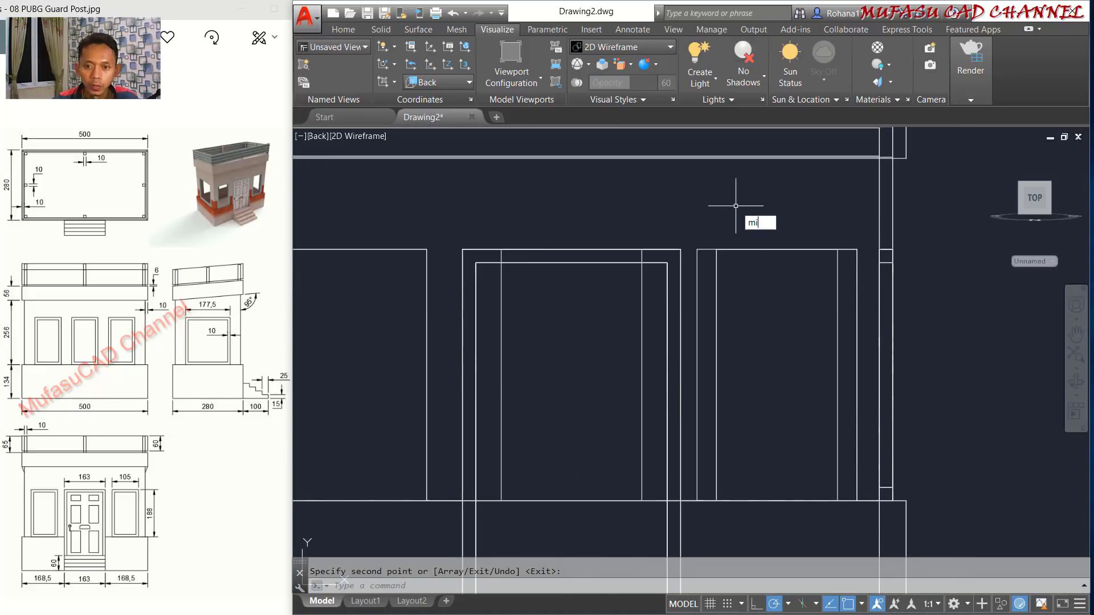
type("mi")
key("Return")
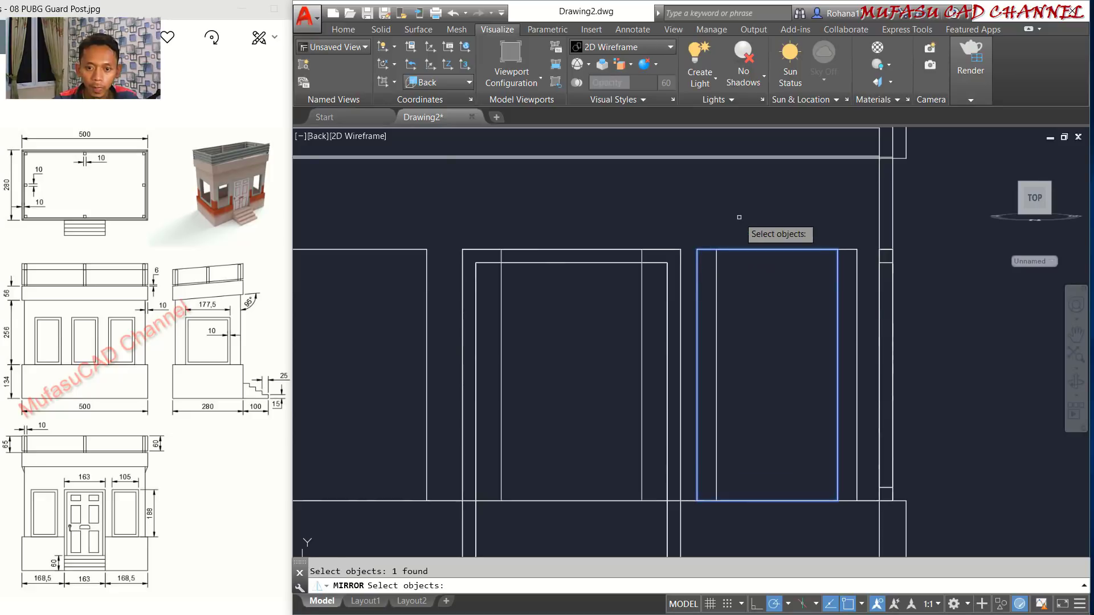
scroll(739, 217, "down", 4)
key("Return")
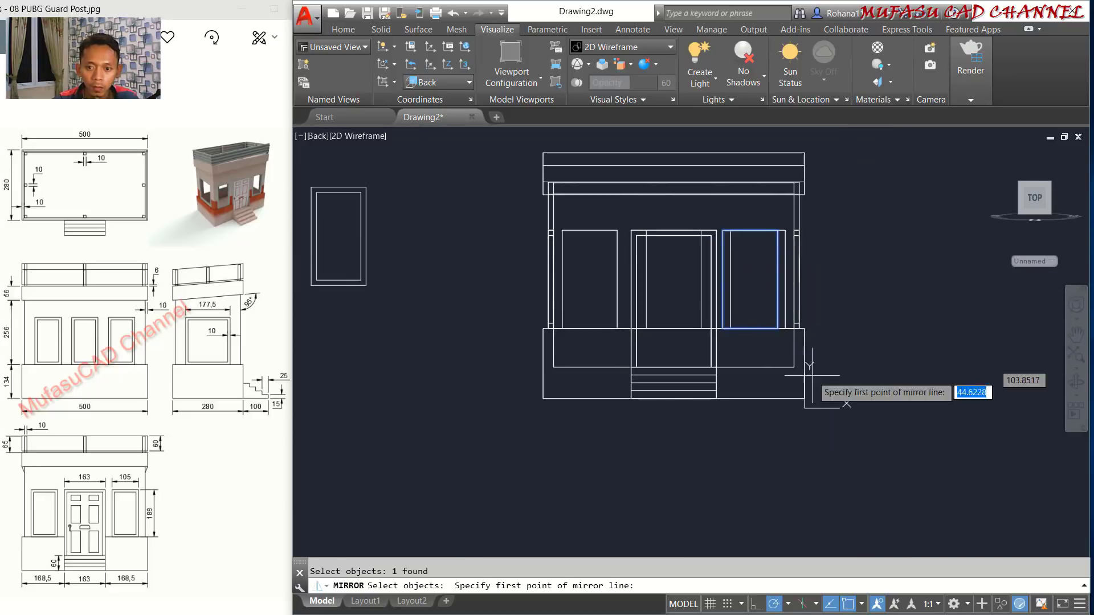
left_click(673, 399)
left_click(673, 425)
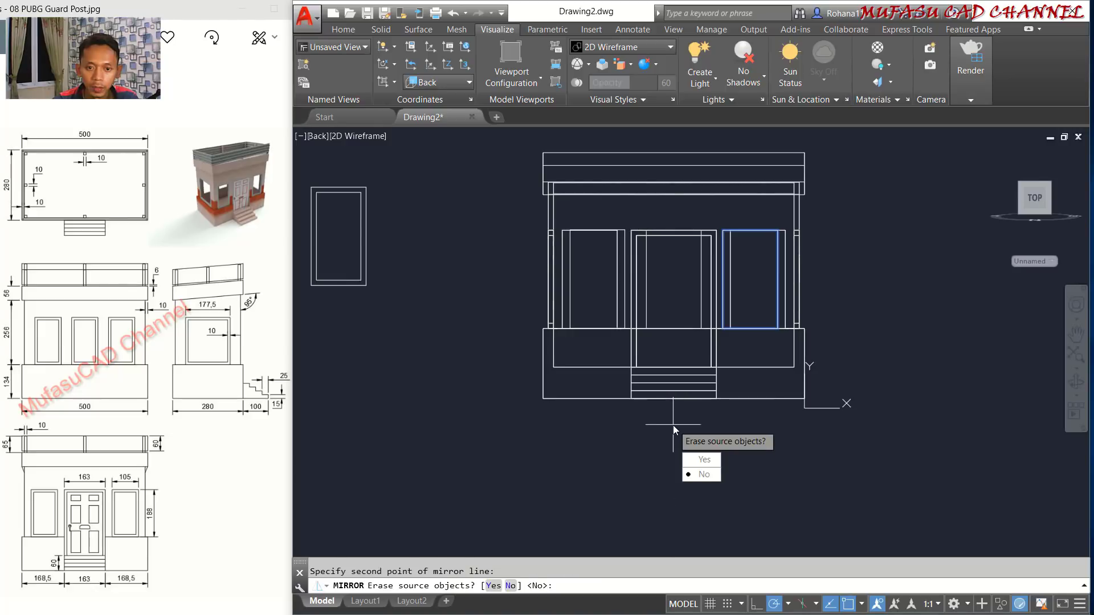
key("Return")
Extrude the three rear window rectangles about 107 units inward through the rear wall.
mouse_move(831, 251)
middle_mouse_down("shift")
mouse_move(842, 244)
mouse_move(818, 292)
mouse_move(700, 319)
middle_mouse_up("shift")
middle_click_drag(823, 302, 789, 305)
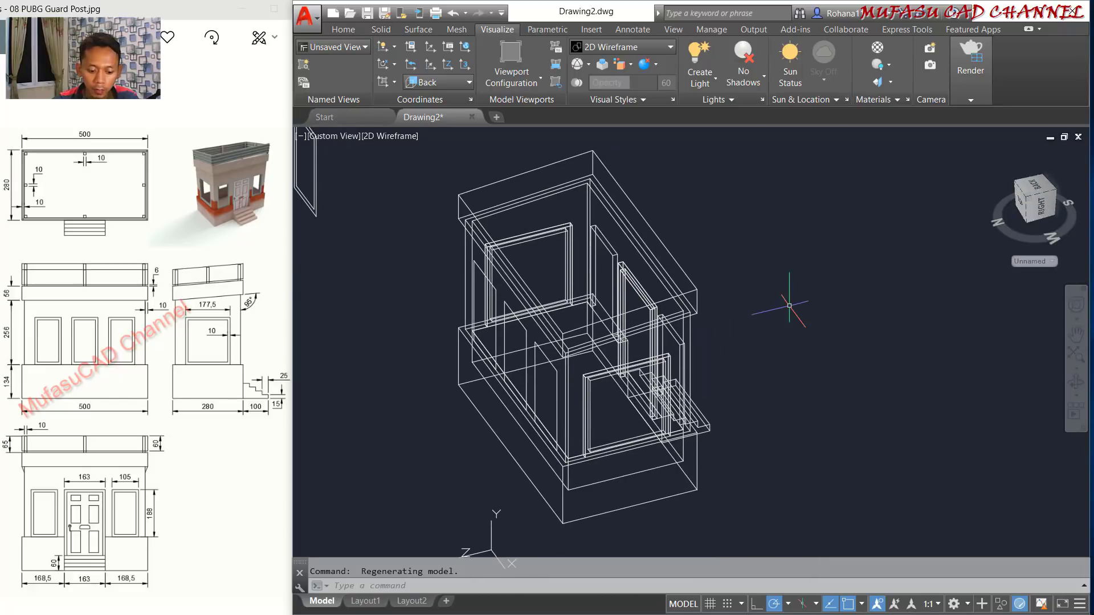
type("t")
key("Return")
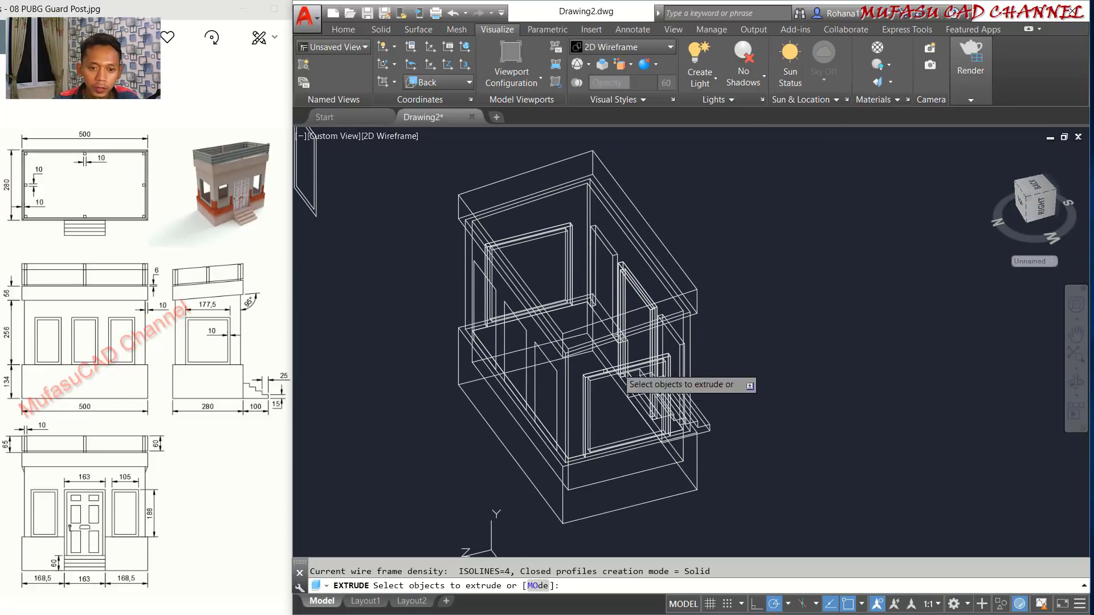
left_click(552, 366)
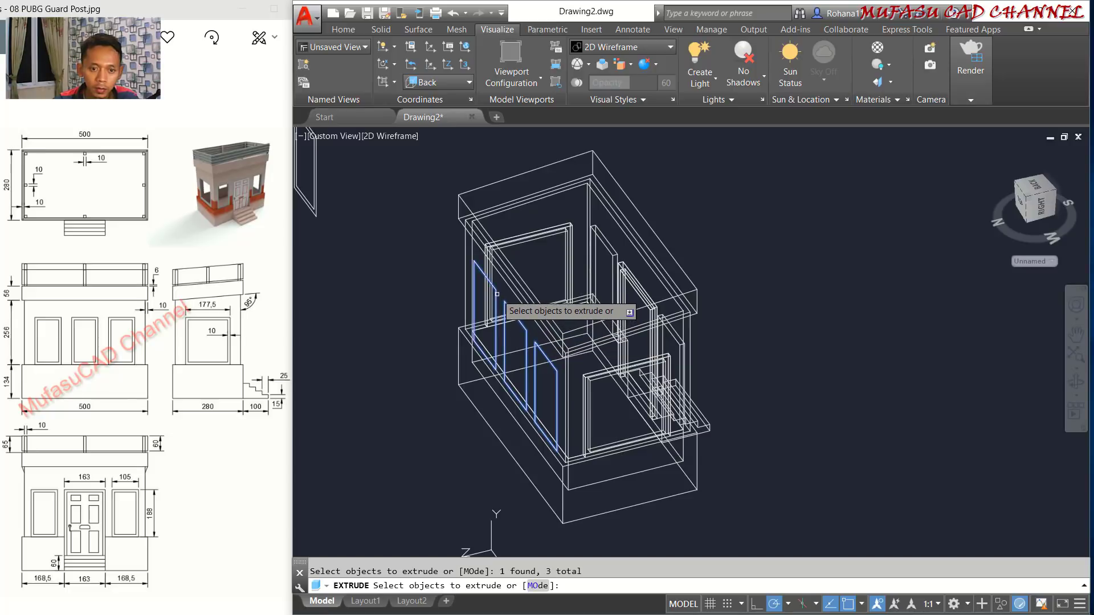
middle_click_drag(770, 277, 525, 360)
key("Return")
left_click(512, 359)
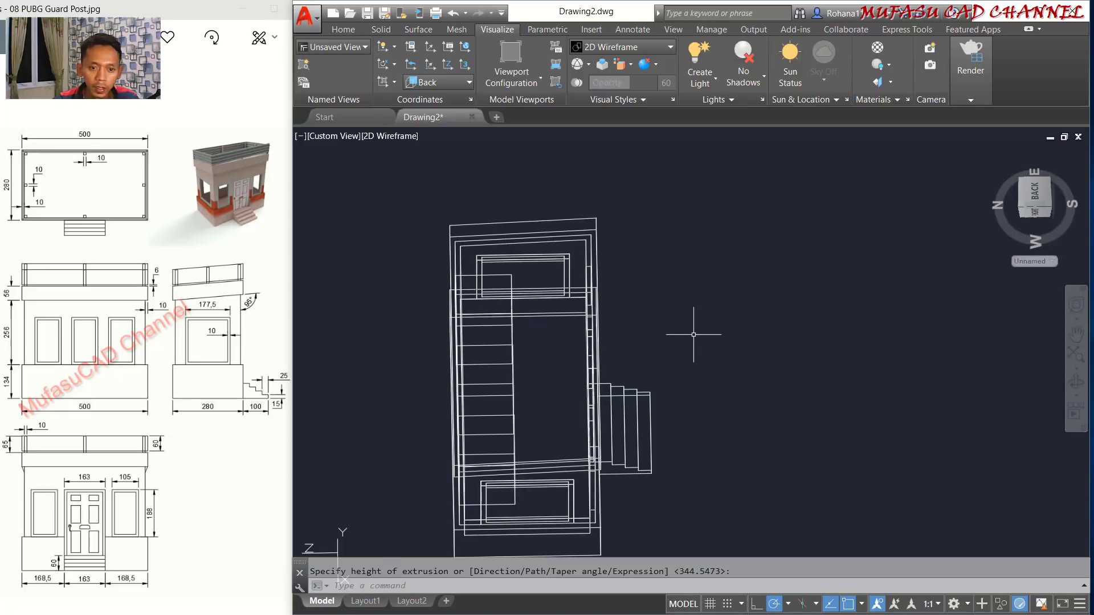
Subtract the three extruded window boxes from the wall solid to cut the rear window openings.
middle_click_drag(694, 335, 729, 266, "shift")
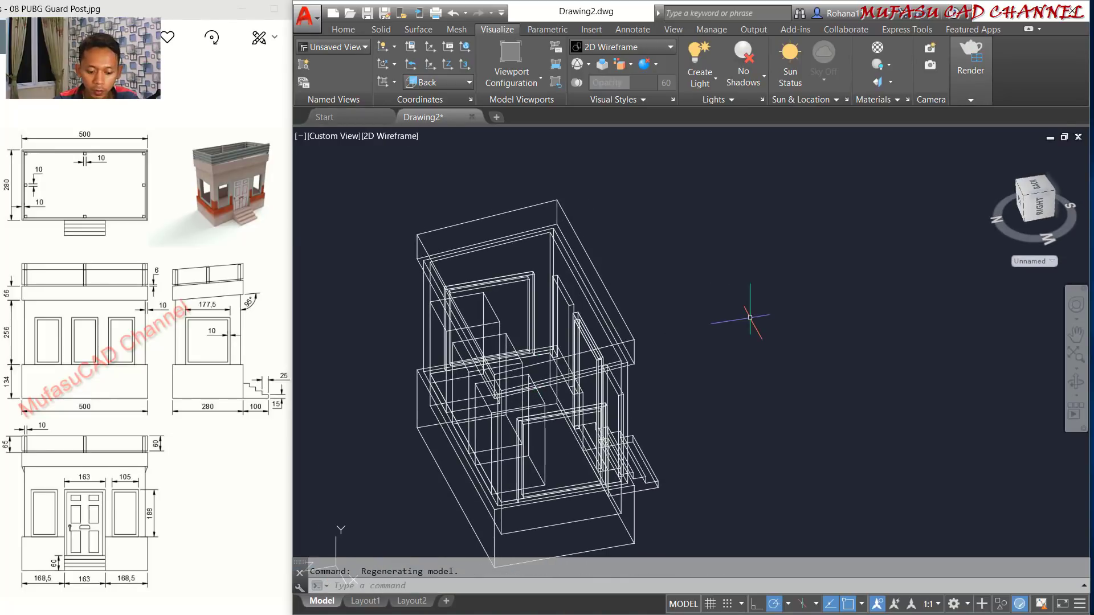
type("su")
key("Return")
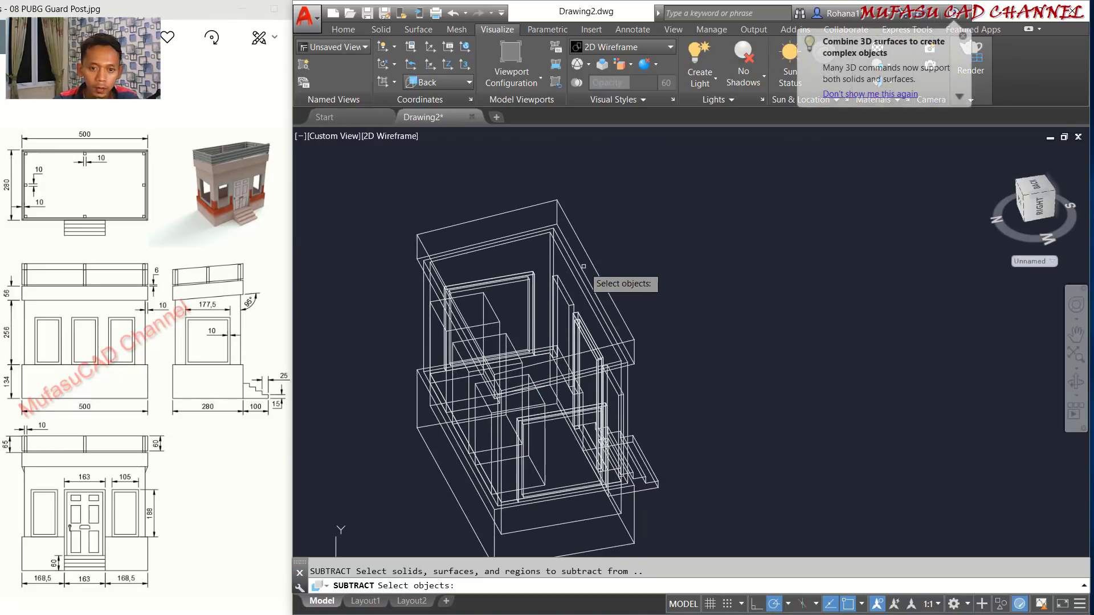
left_click(551, 263)
key("Return")
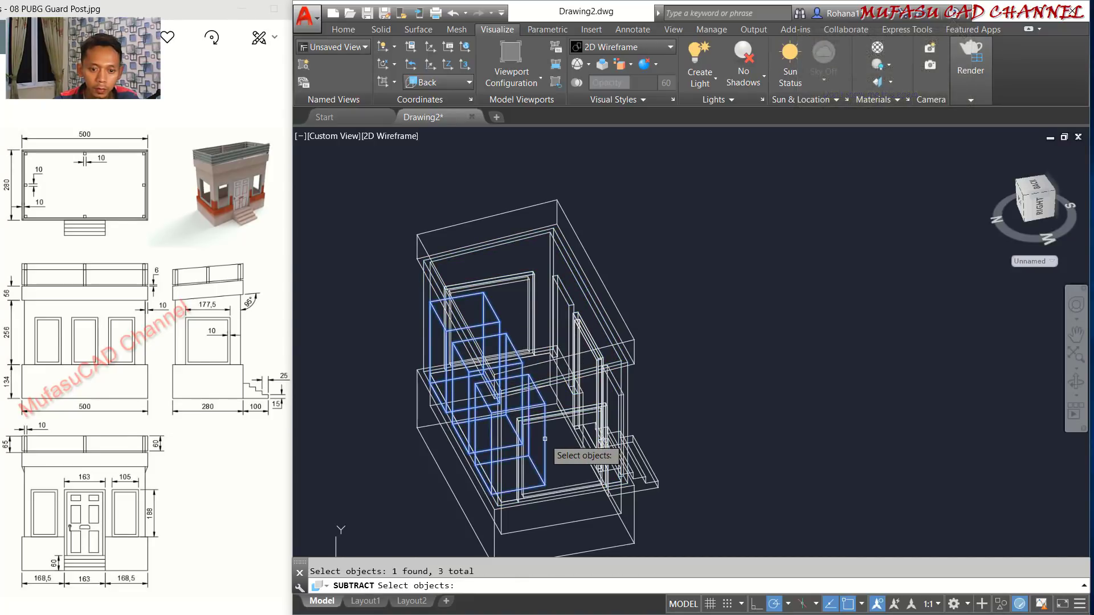
key("Return")
middle_click_drag(724, 347, 778, 320)
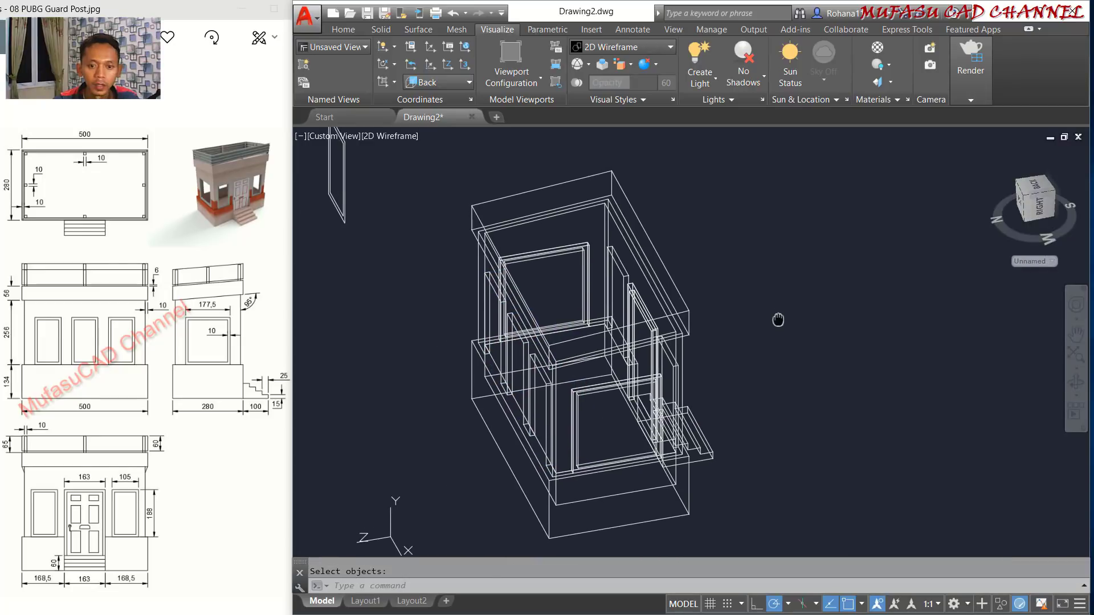
Switch the visual style to Realistic and orbit around the building to inspect the window openings.
left_click(400, 140)
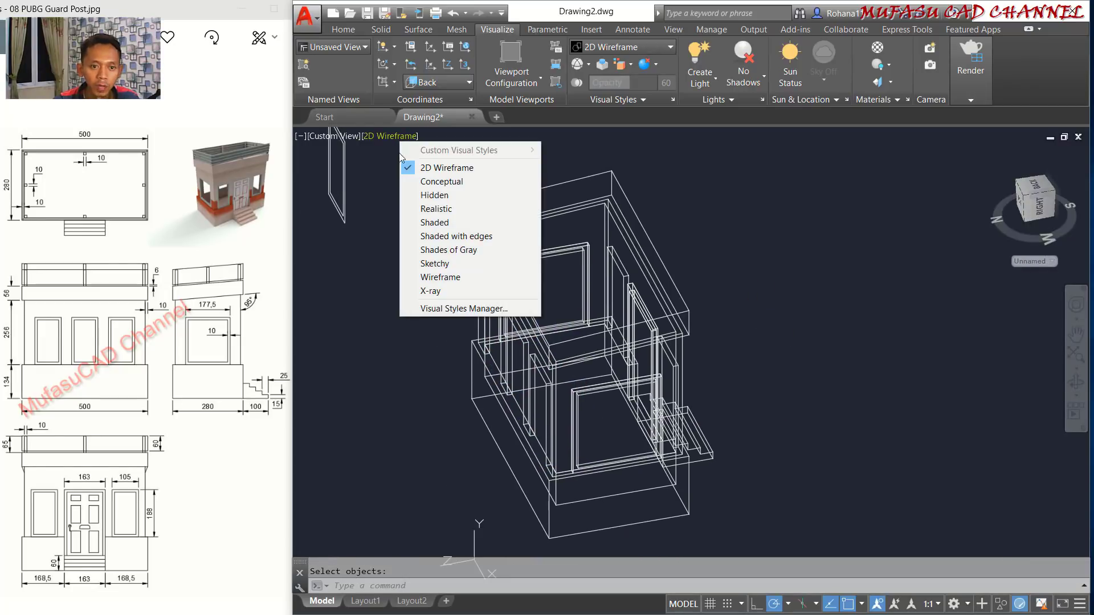
left_click(435, 210)
scroll(789, 443, "down", 2)
mouse_move(788, 442)
middle_mouse_down("shift")
mouse_move(538, 257)
mouse_move(505, 276)
mouse_move(455, 274)
middle_mouse_up("shift")
Extrude both rectangles of the window frame outline beside the building by 10.
scroll(769, 259, "up", 4)
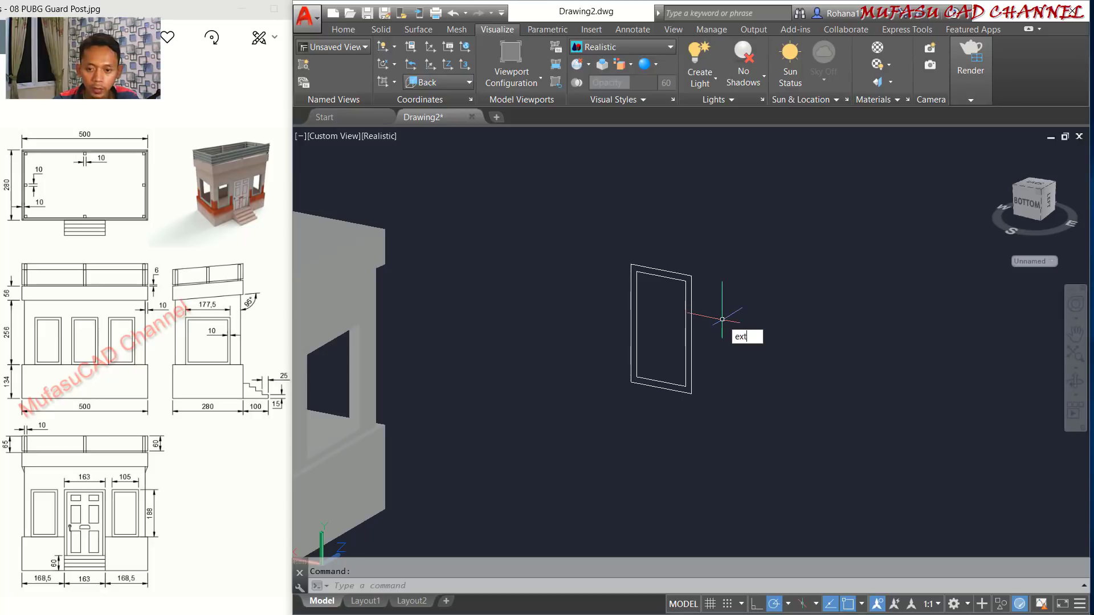
key("Return")
left_click(724, 302)
left_click(675, 337)
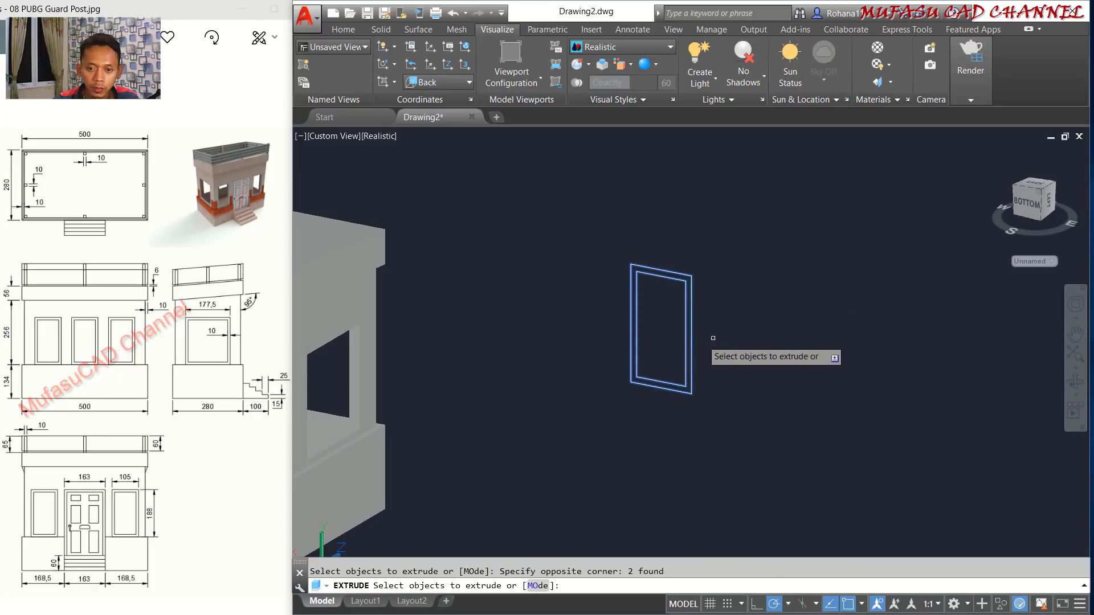
key("Return")
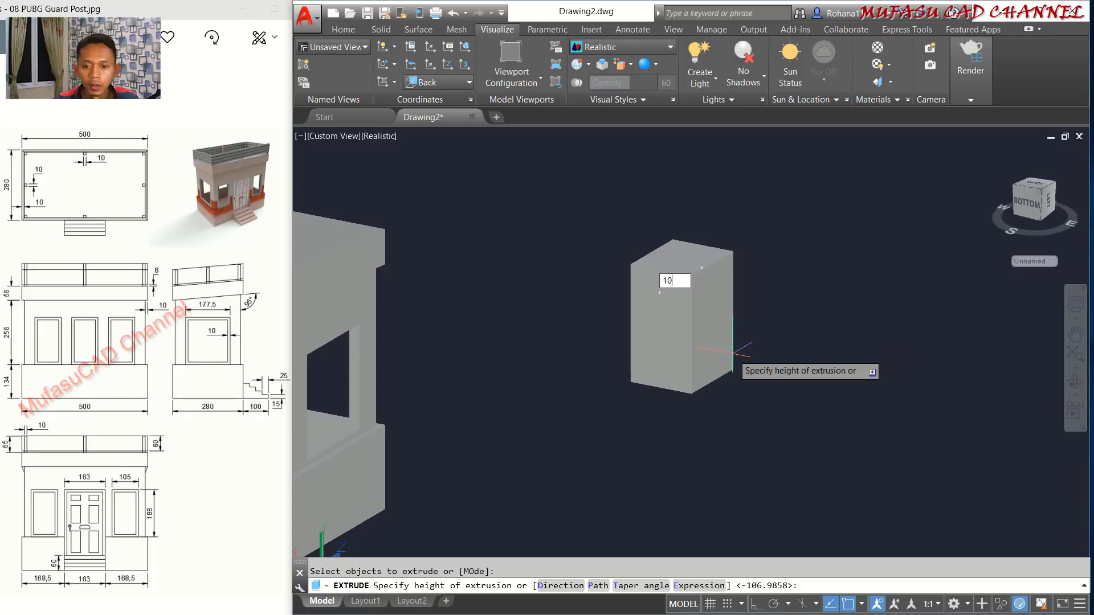
type("10")
key("Return")
scroll(694, 275, "up", 3)
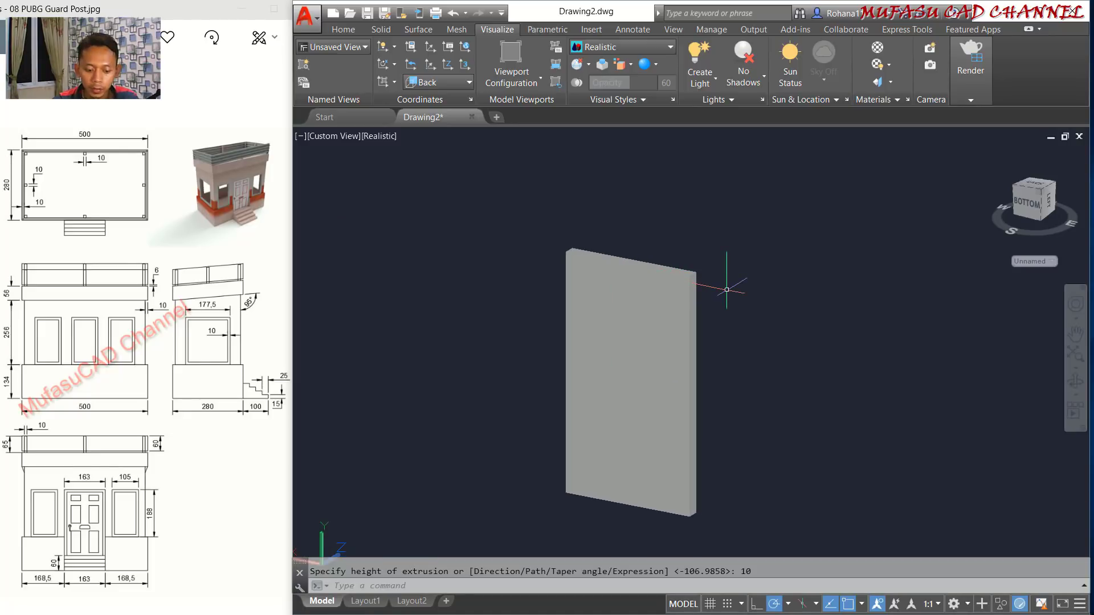
type("su")
key("Return")
left_click(691, 275)
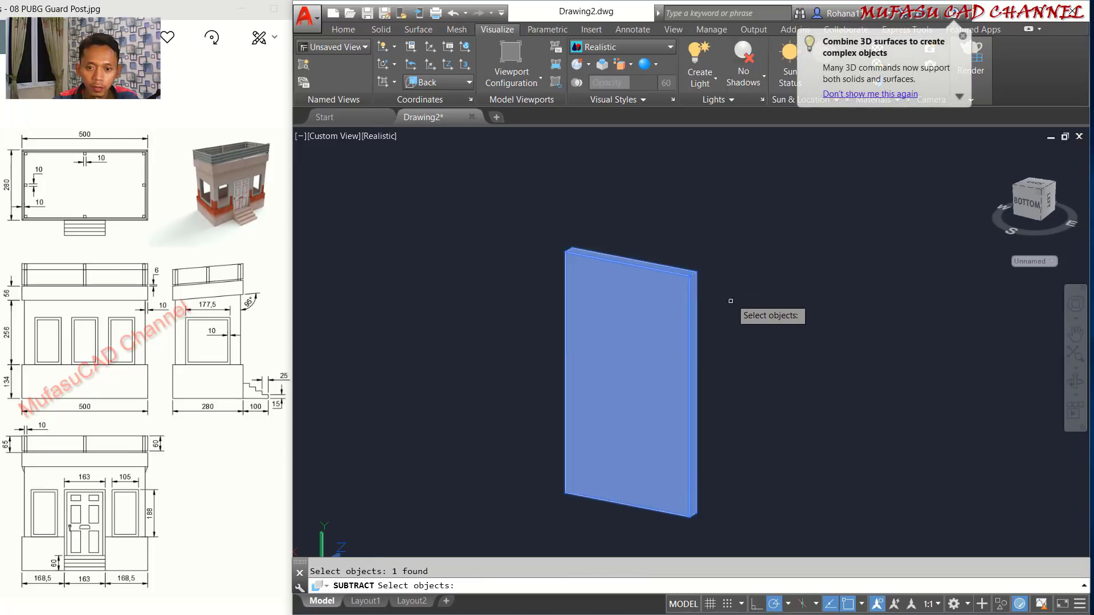
key("Return")
left_click(631, 352)
key("Escape")
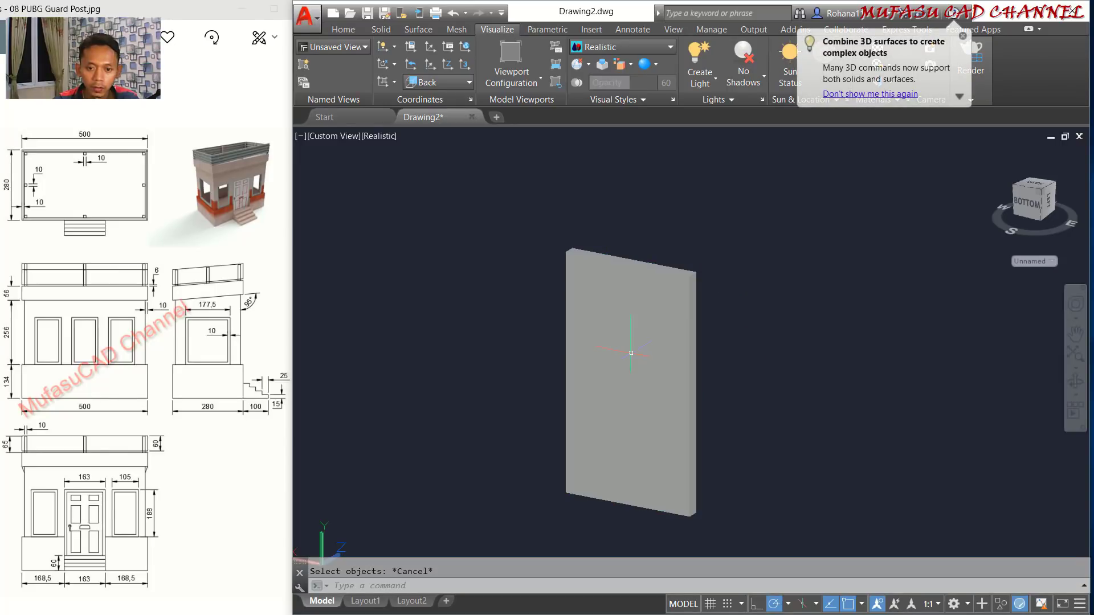
In the 2D Wireframe style, subtract the inner box from the outer box to form a hollow window frame.
left_click(386, 137)
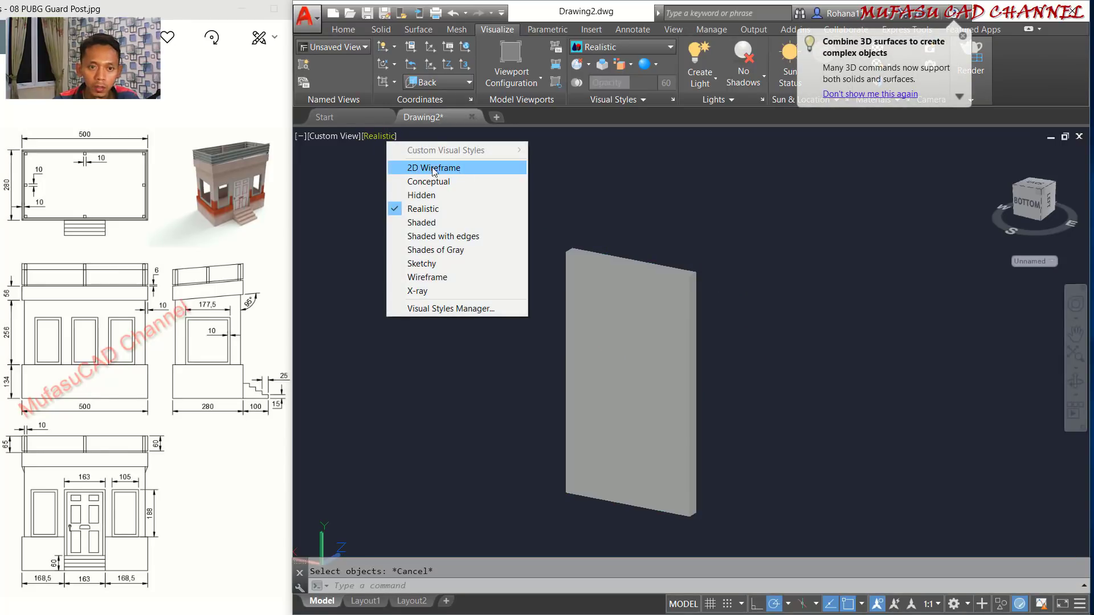
left_click(473, 169)
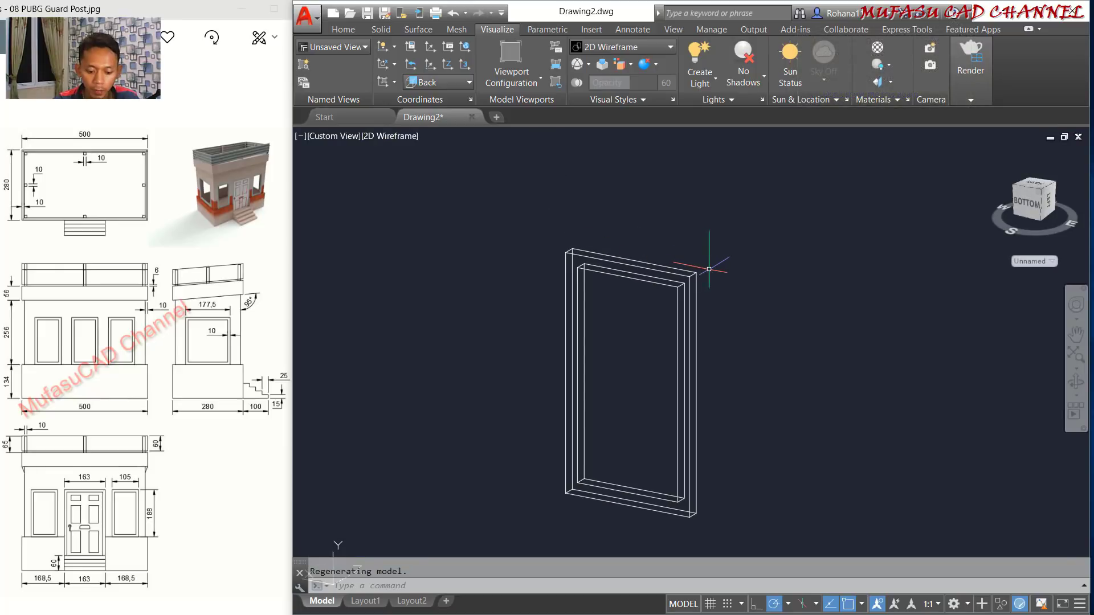
key("Return")
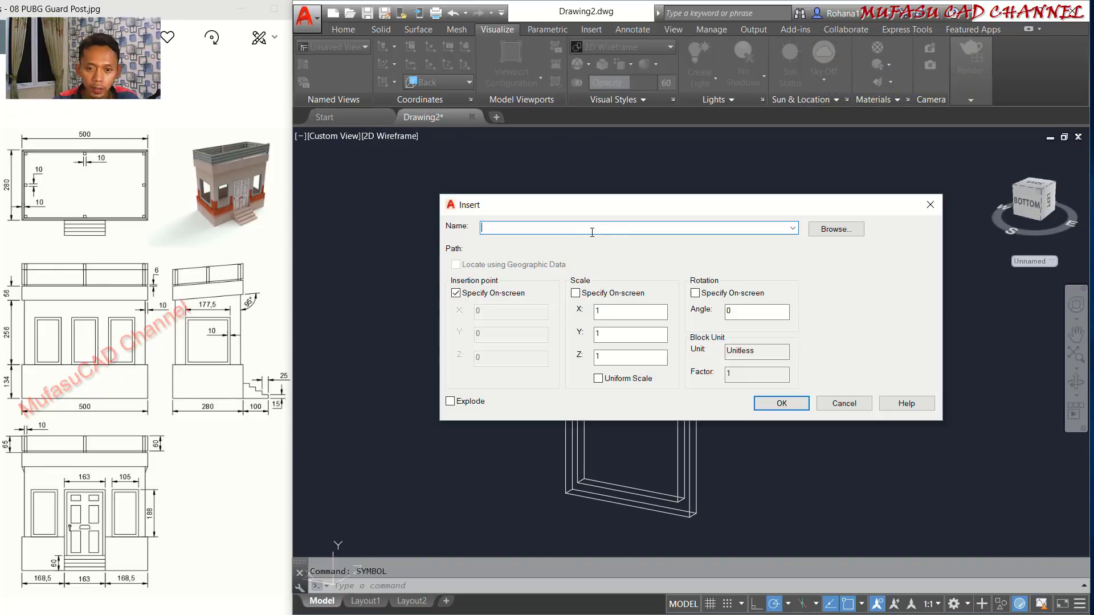
left_click(842, 406)
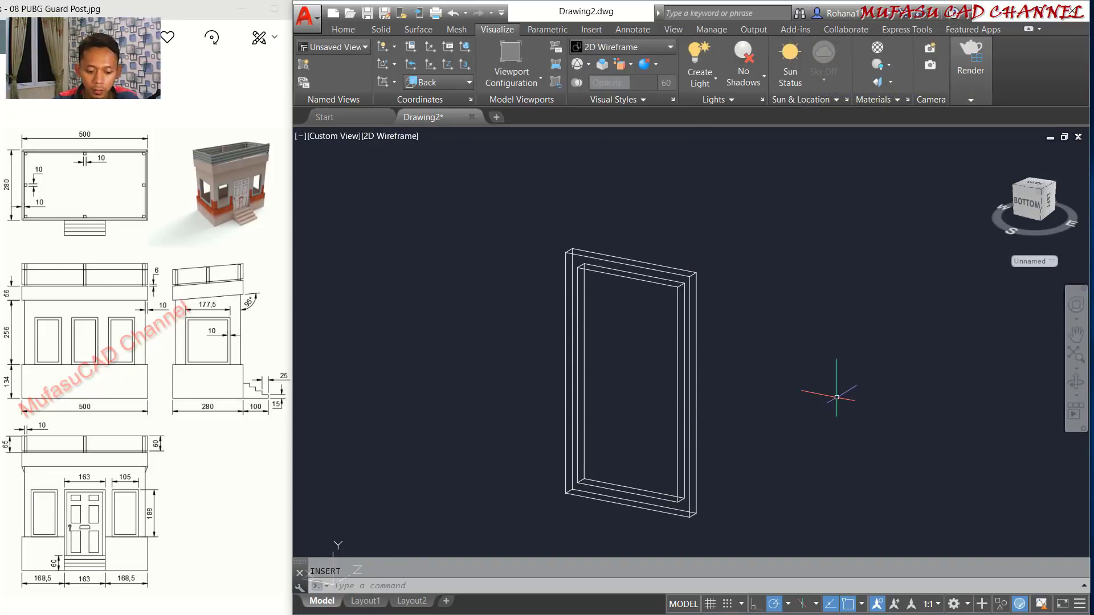
left_click(577, 251)
key("Return")
left_click(602, 272)
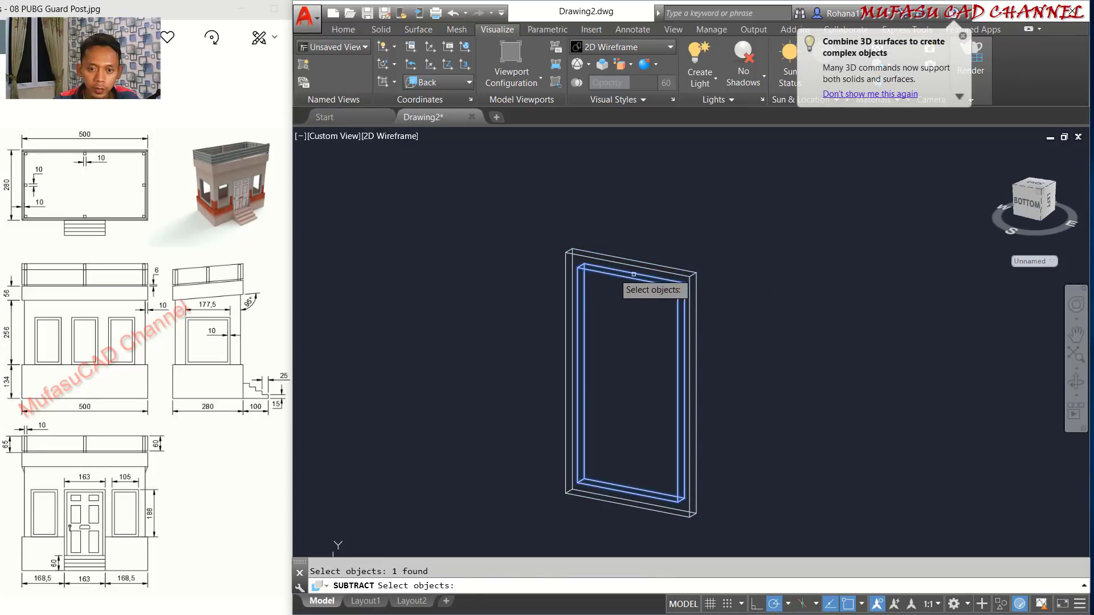
key("Return")
Finish the frame subtraction and display the model in the Shaded with edges visual style.
scroll(728, 276, "down", 6)
middle_click_drag(636, 280, 667, 285)
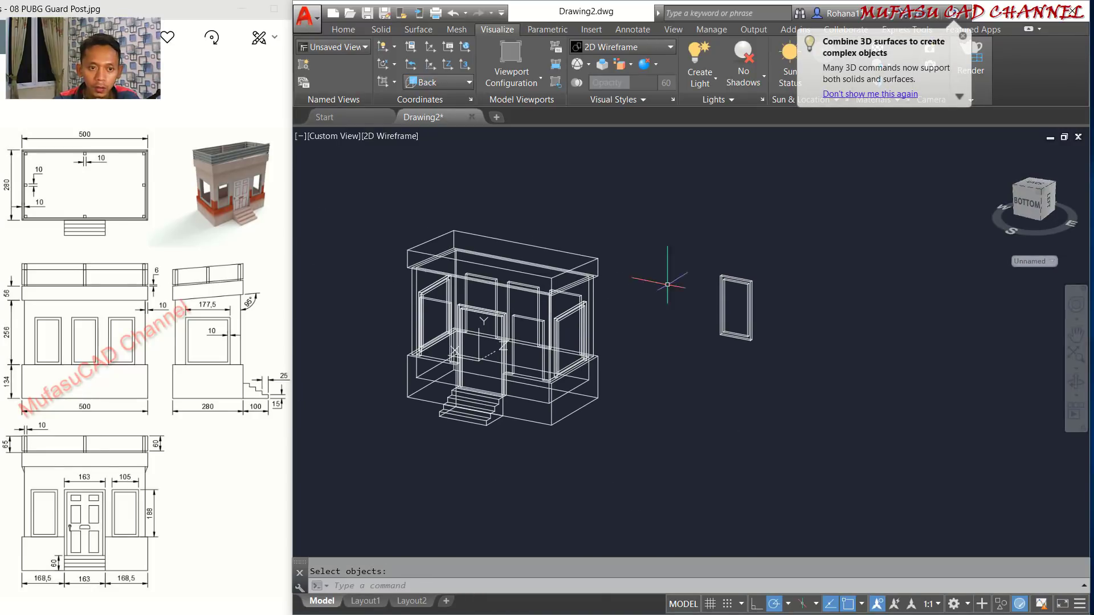
left_click(395, 136)
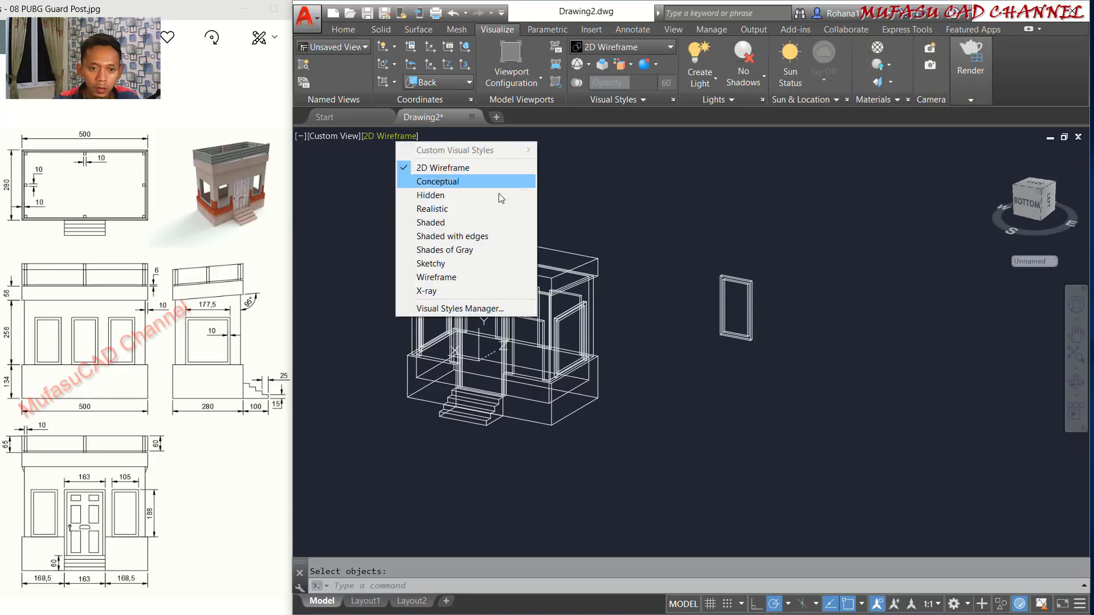
left_click(475, 236)
scroll(787, 324, "up", 2)
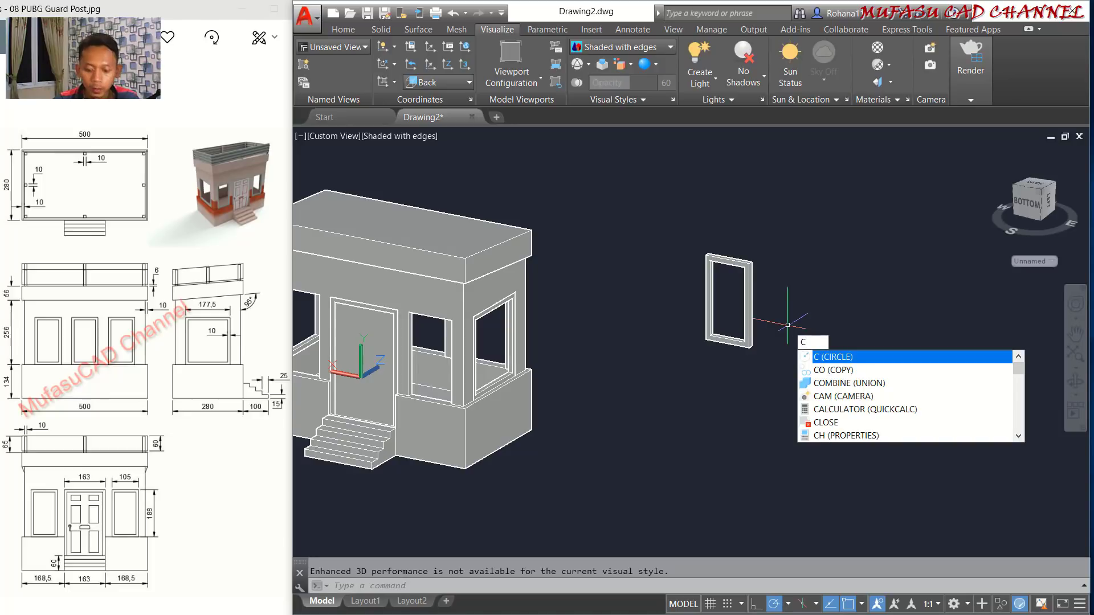
Copy the window frame by its lower outer corner into the front window openings on both sides of the door.
type("o")
key("Return")
left_click(809, 238)
left_click(704, 387)
key("Return")
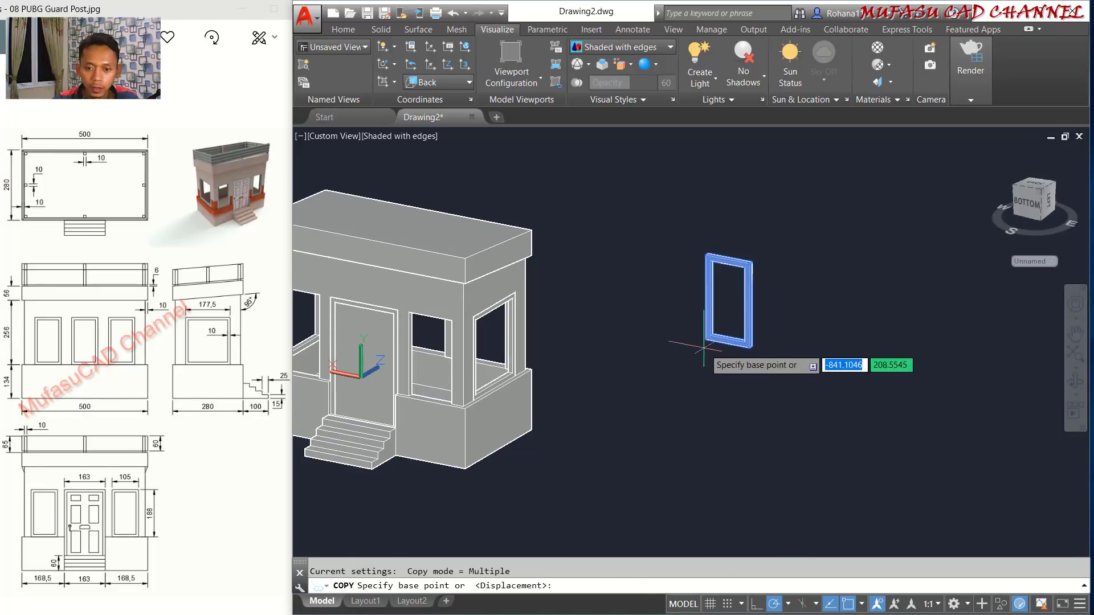
scroll(704, 345, "up", 4)
left_click(746, 303)
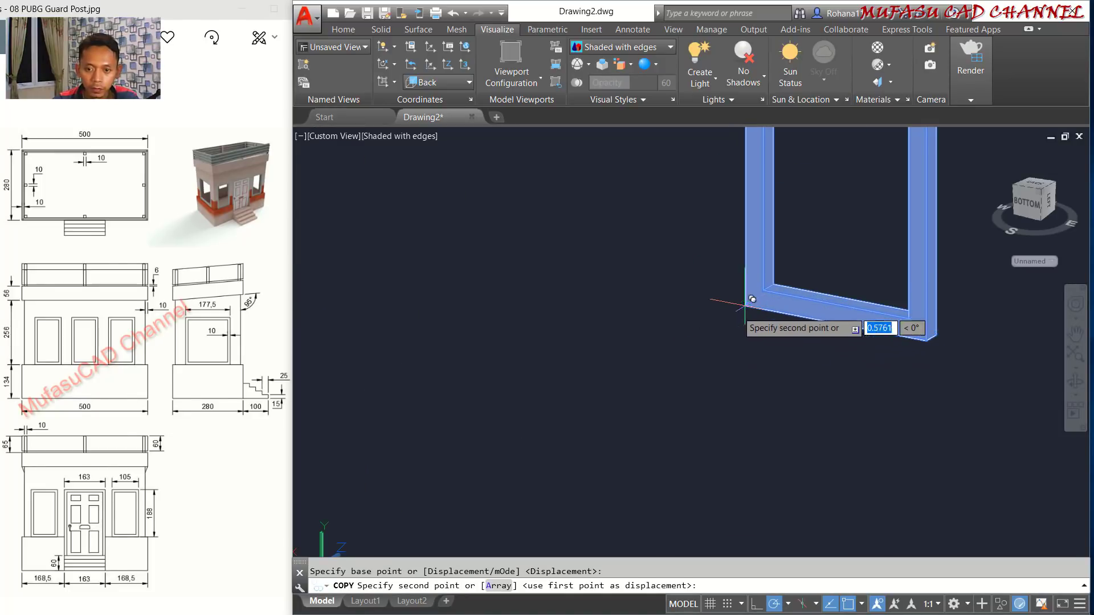
scroll(752, 299, "down", 4)
scroll(558, 399, "up", 6)
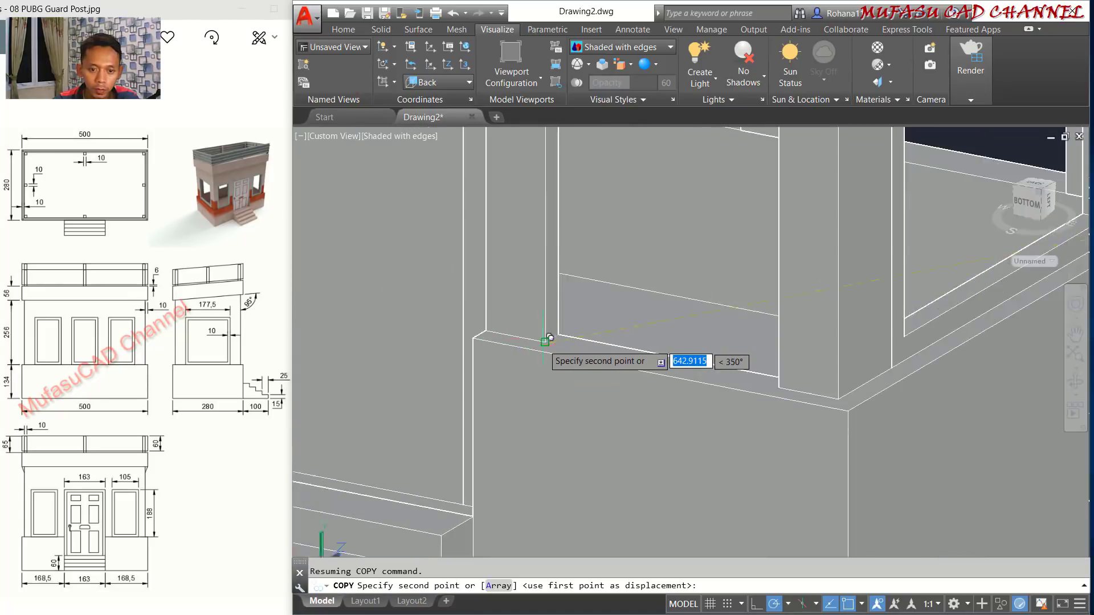
left_click(550, 337)
scroll(550, 336, "down", 5)
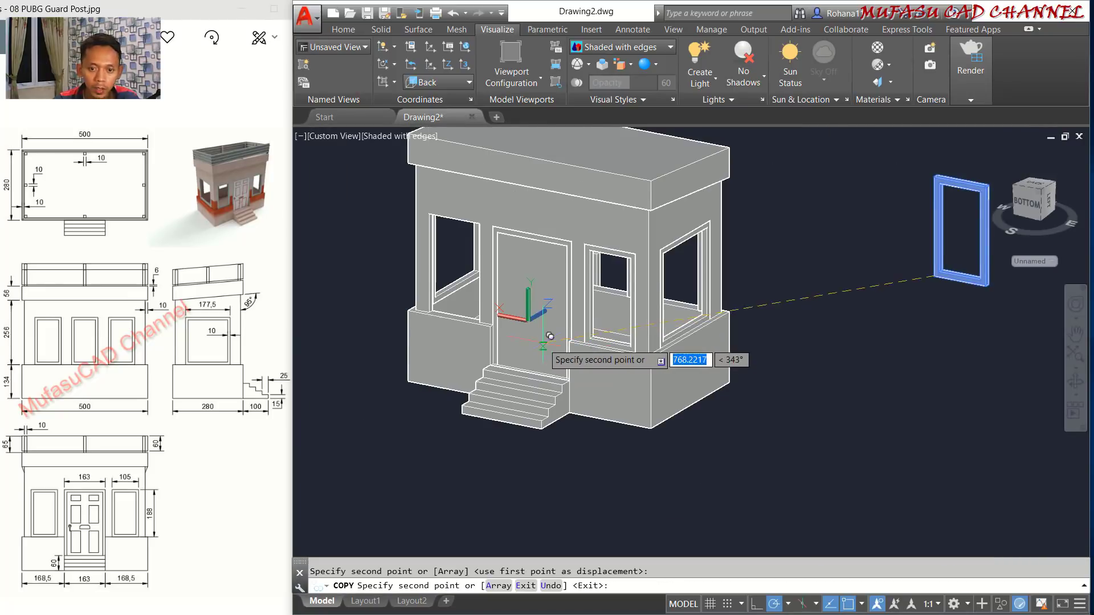
scroll(550, 337, "up", 5)
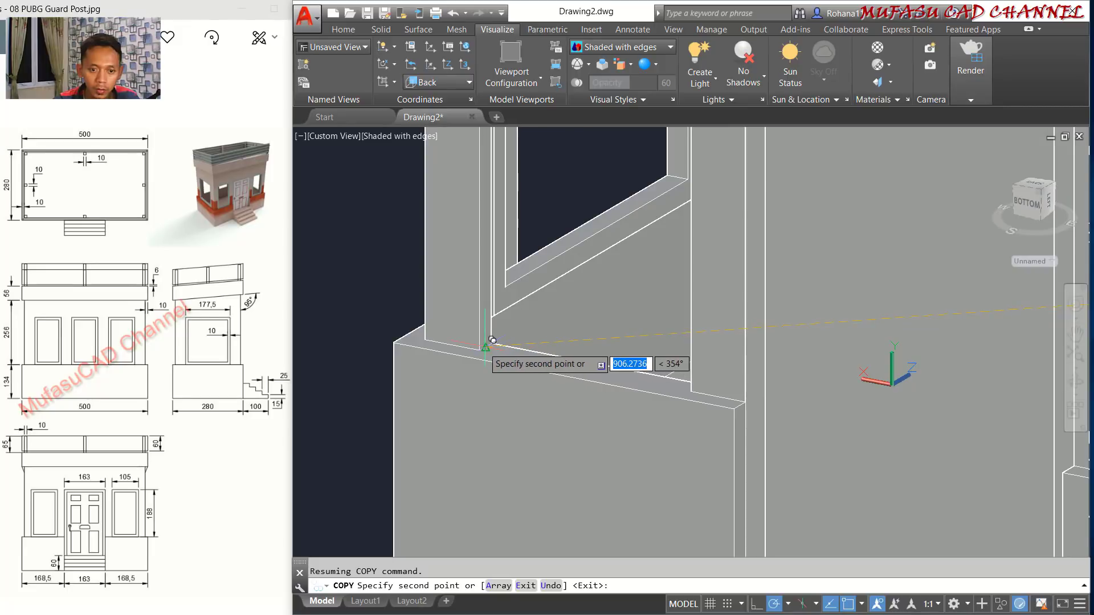
scroll(593, 336, "down", 5)
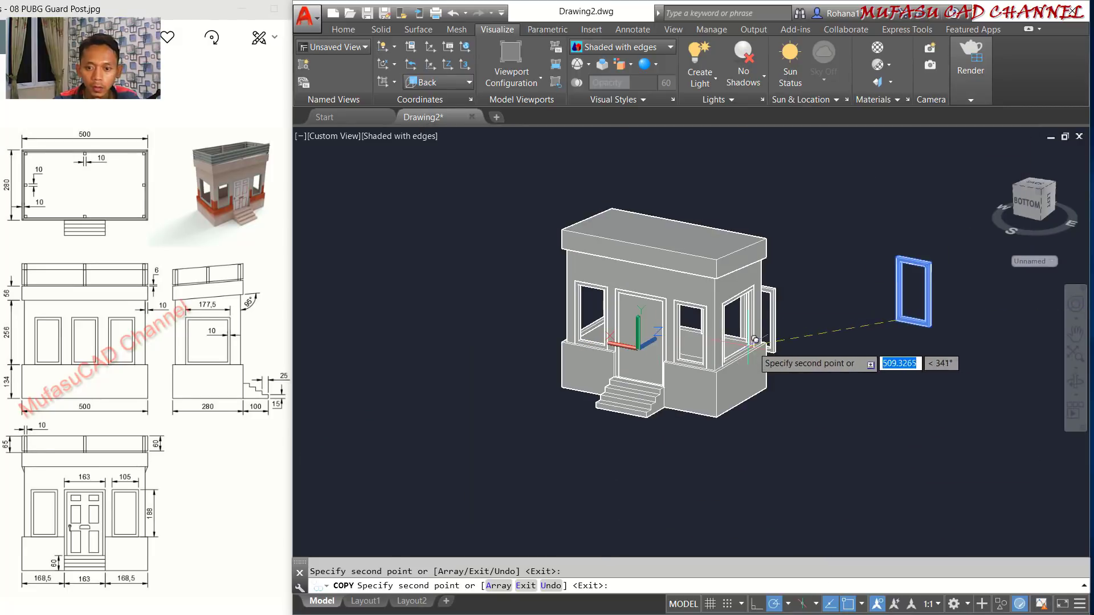
Place further copies of the window frame in the three rear window openings, aligned to their lower corners.
scroll(752, 337, "up", 6)
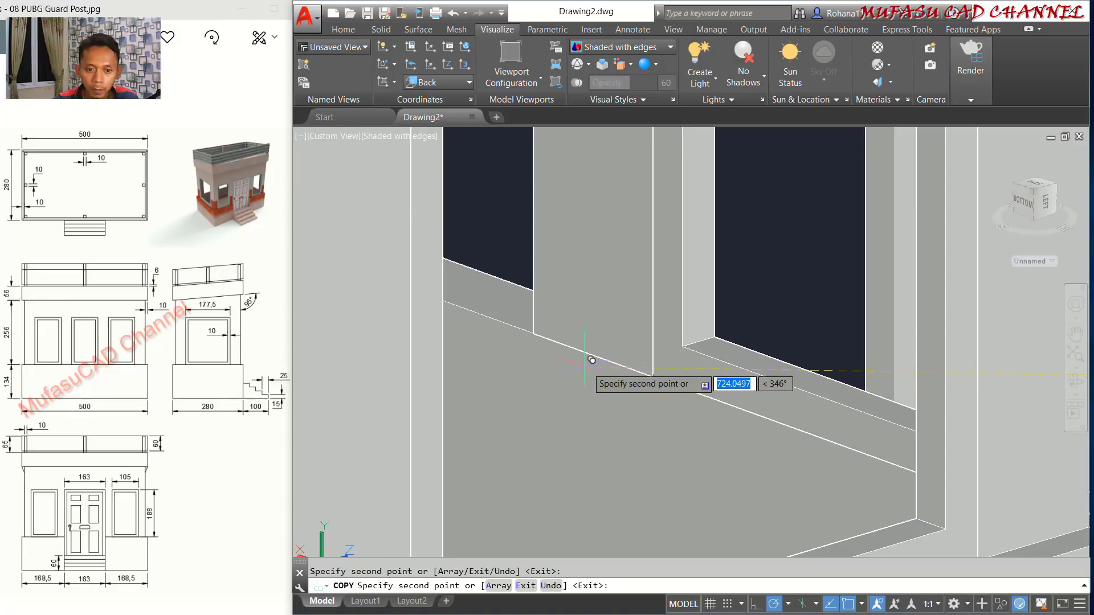
scroll(592, 360, "down", 4)
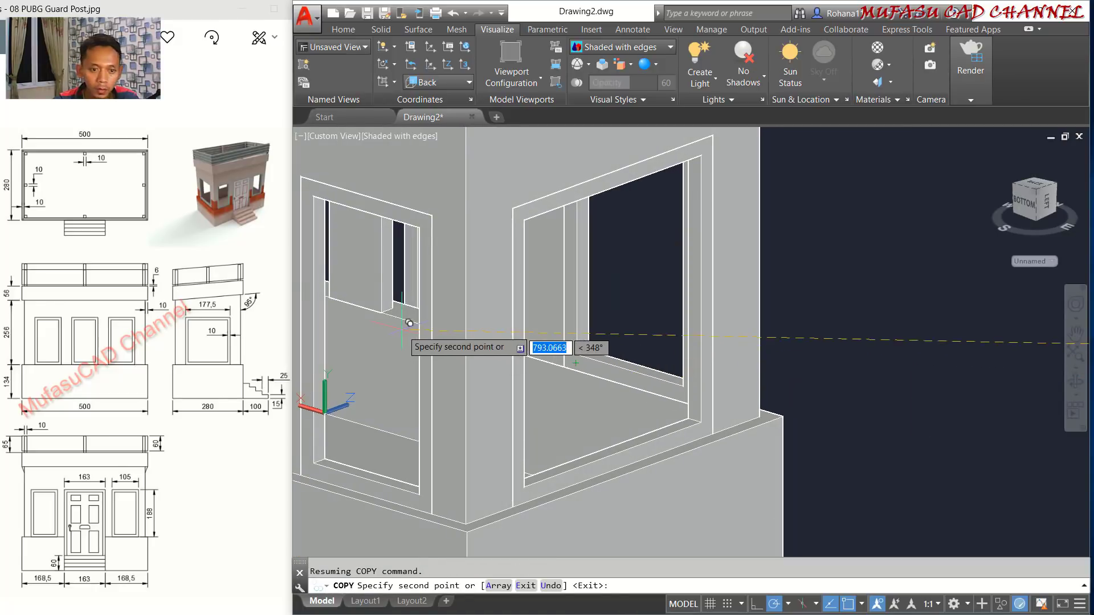
left_click(381, 313)
scroll(381, 317, "down", 4)
middle_click_drag(382, 320, 614, 340)
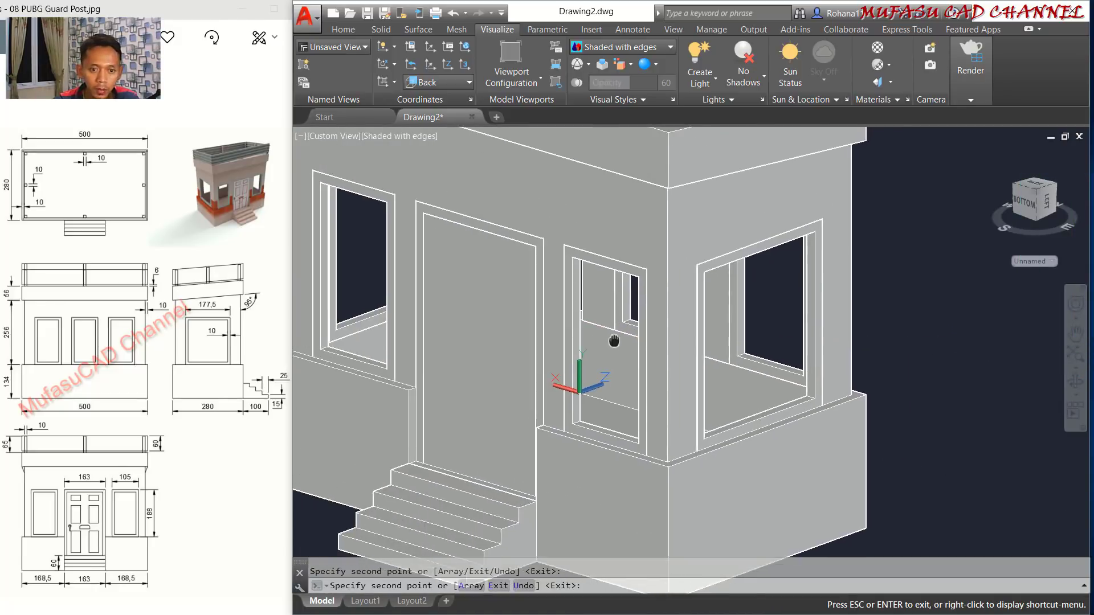
scroll(614, 341, "up", 4)
scroll(403, 293, "up", 2)
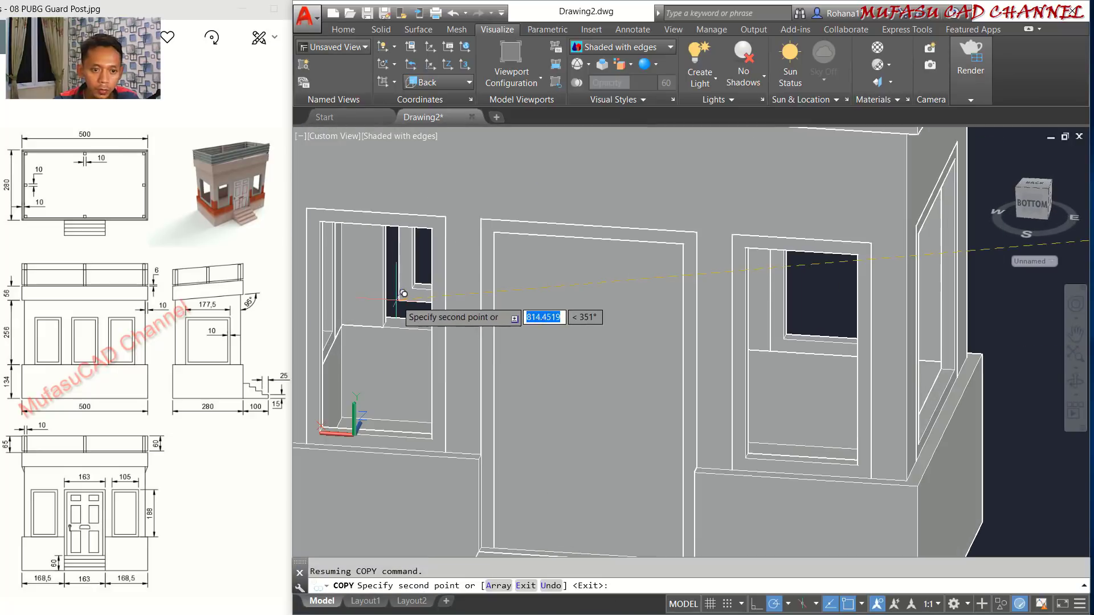
scroll(402, 293, "up", 3)
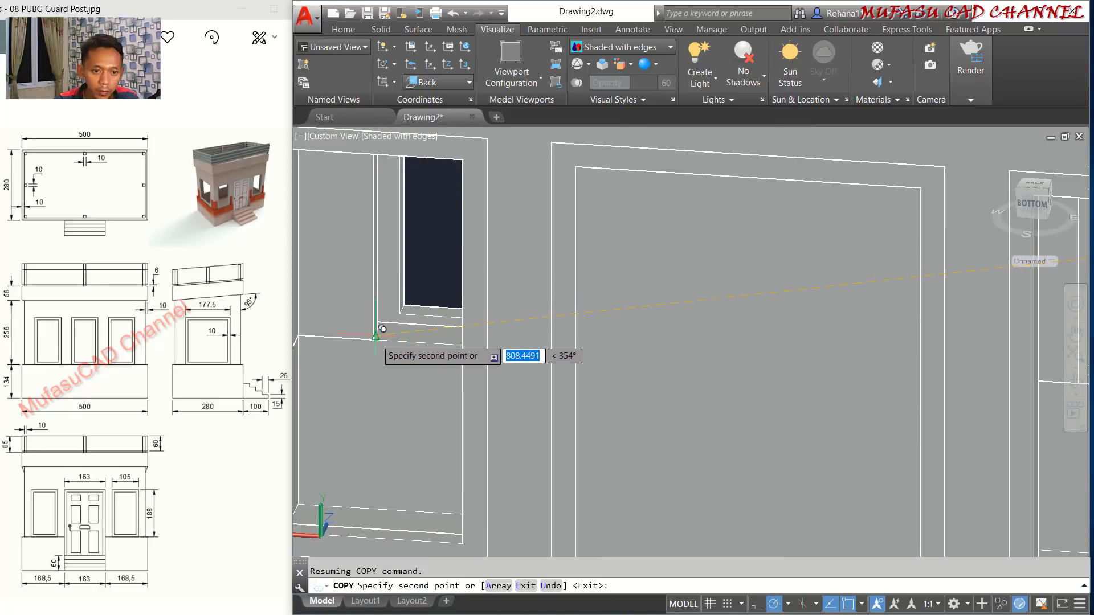
scroll(382, 329, "up", 1)
scroll(381, 332, "down", 10)
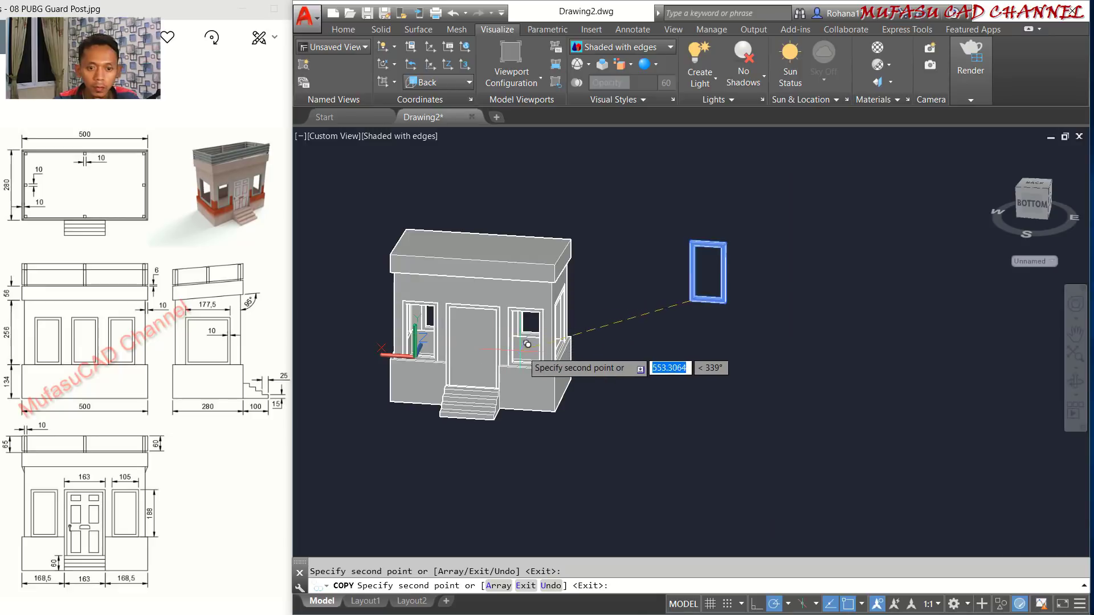
End the copying and delete the original window frame standing beside the building.
key("Escape")
middle_click_drag(668, 312, 775, 231, "shift")
left_click(774, 231)
left_click(675, 334)
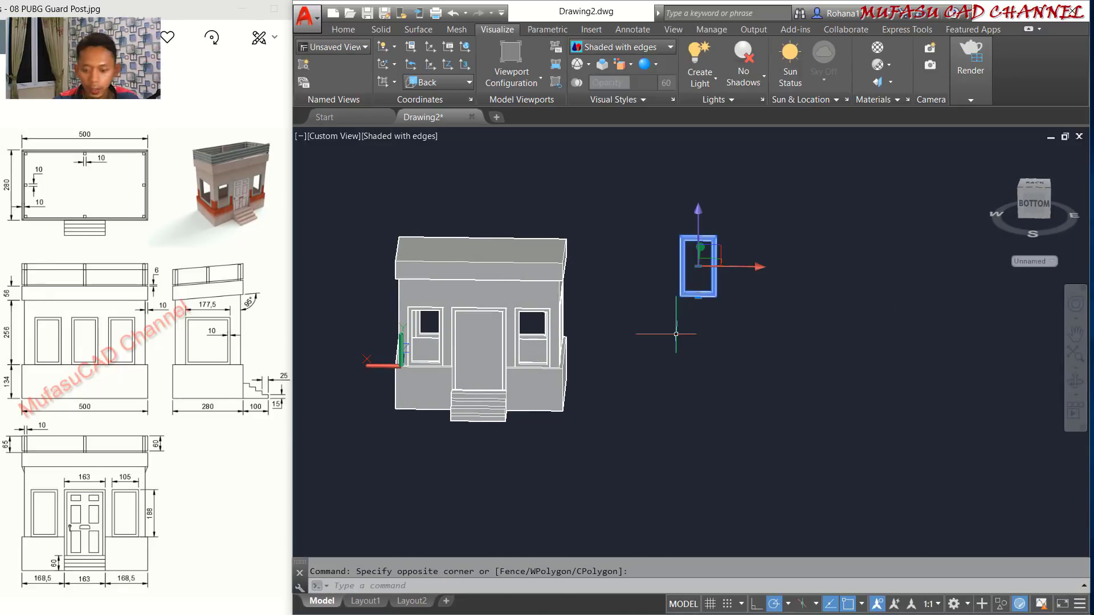
middle_click_drag(635, 293, 694, 289)
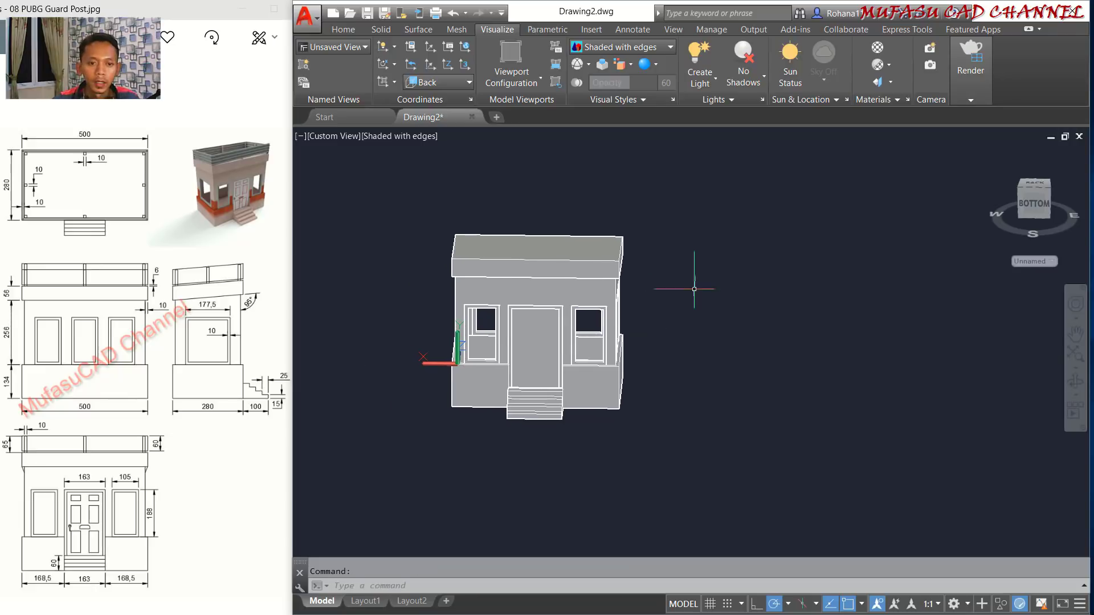
Show the building in the Left view with the 2D Wireframe visual style, framing the sloped roof.
left_click(411, 138)
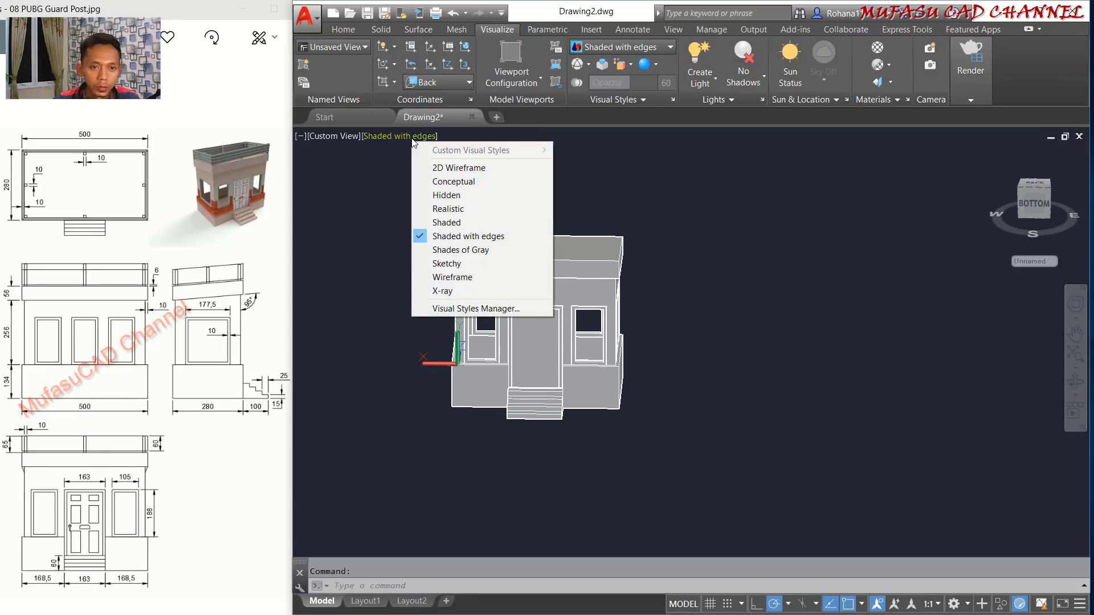
left_click(445, 168)
left_click(346, 137)
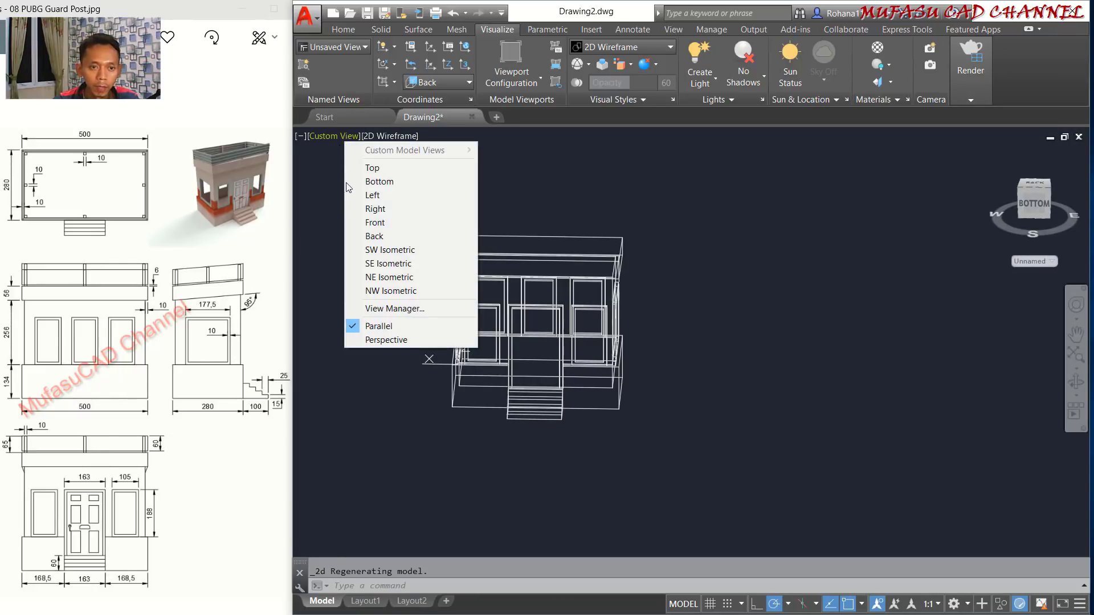
left_click(374, 195)
middle_click_drag(671, 240, 598, 369)
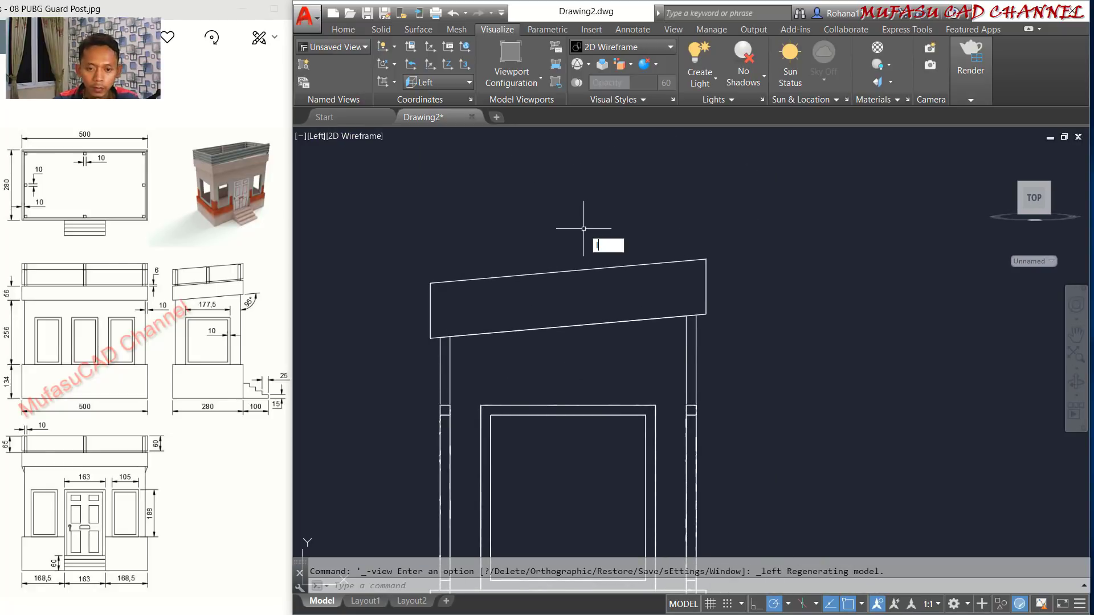
Draw a line along the roof's sloping top edge from its low corner to its high corner.
key("Return")
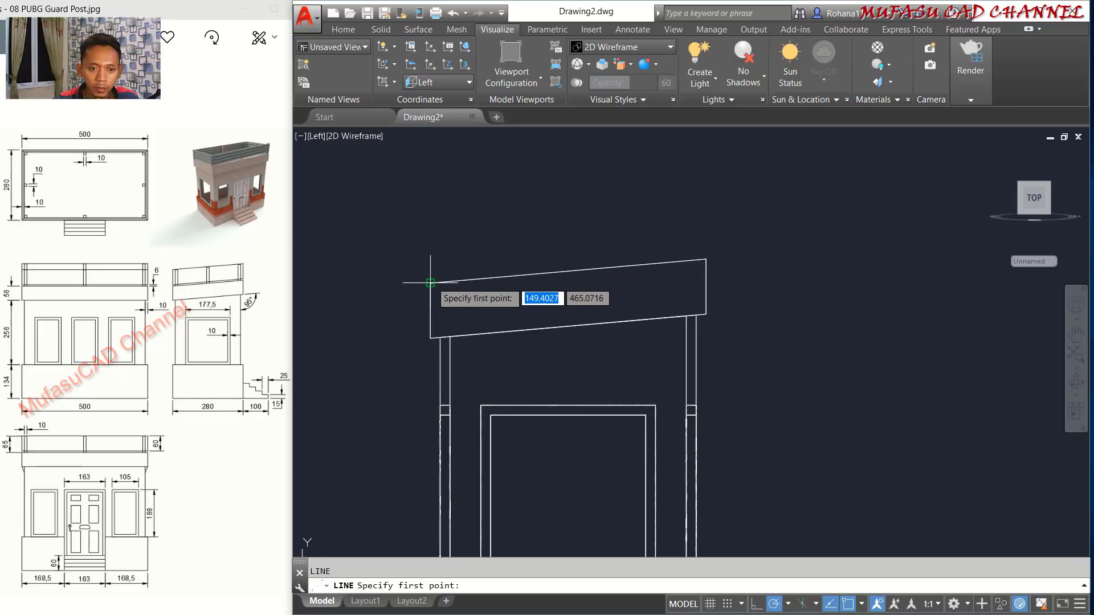
left_click(430, 282)
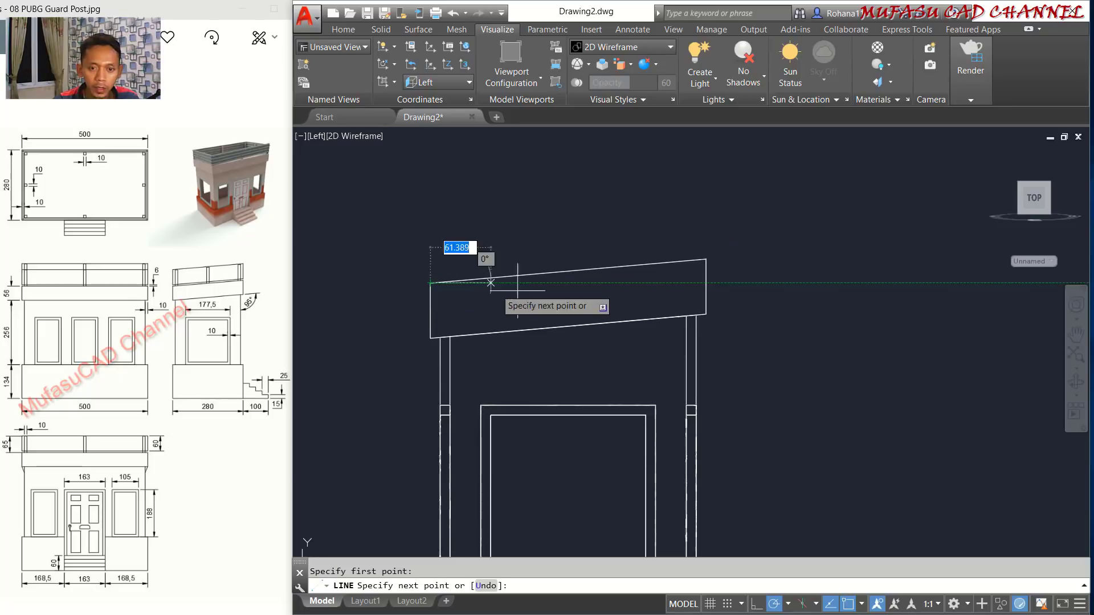
left_click(706, 259)
key("Return")
Move the sloping line off the roof into the empty space to the right of the building.
middle_click_drag(791, 280, 722, 260)
scroll(722, 269, "down", 2)
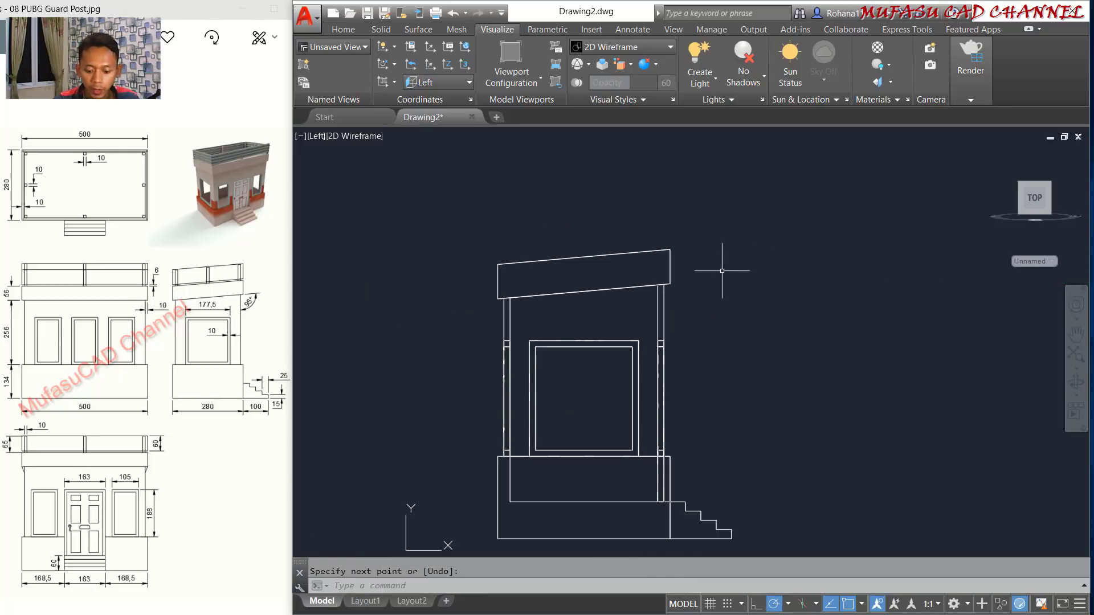
type("m")
key("Return")
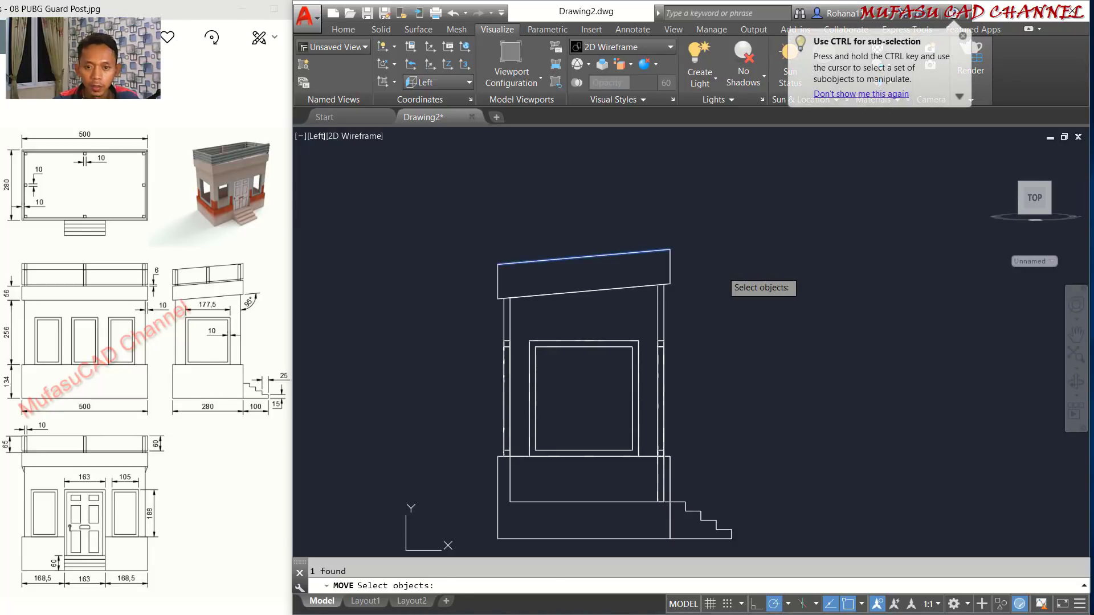
key("Return")
left_click(655, 207)
middle_click_drag(782, 203, 694, 213)
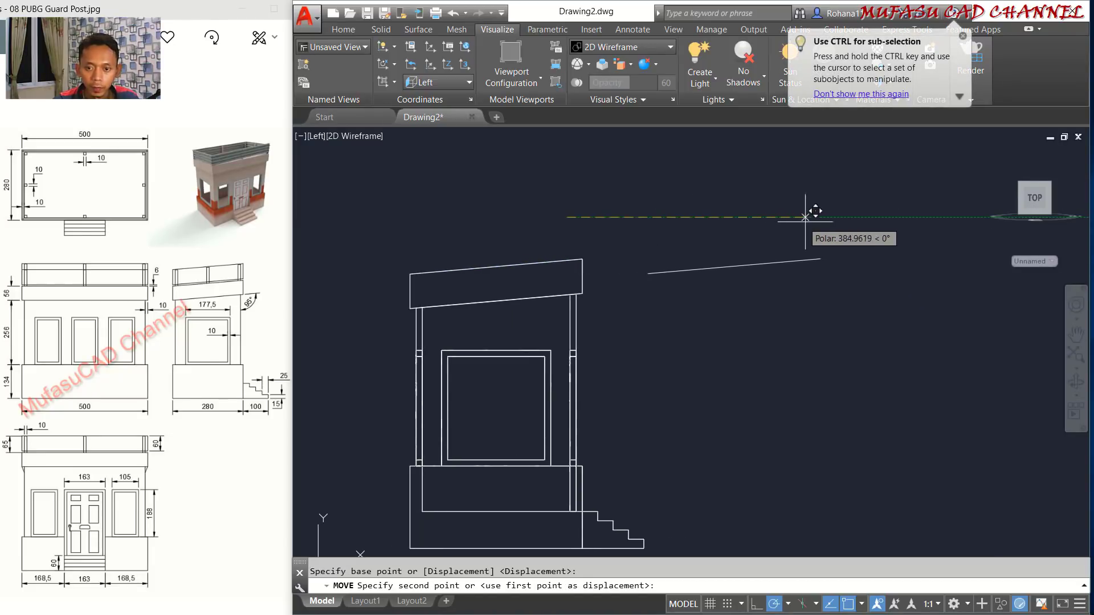
left_click(761, 258)
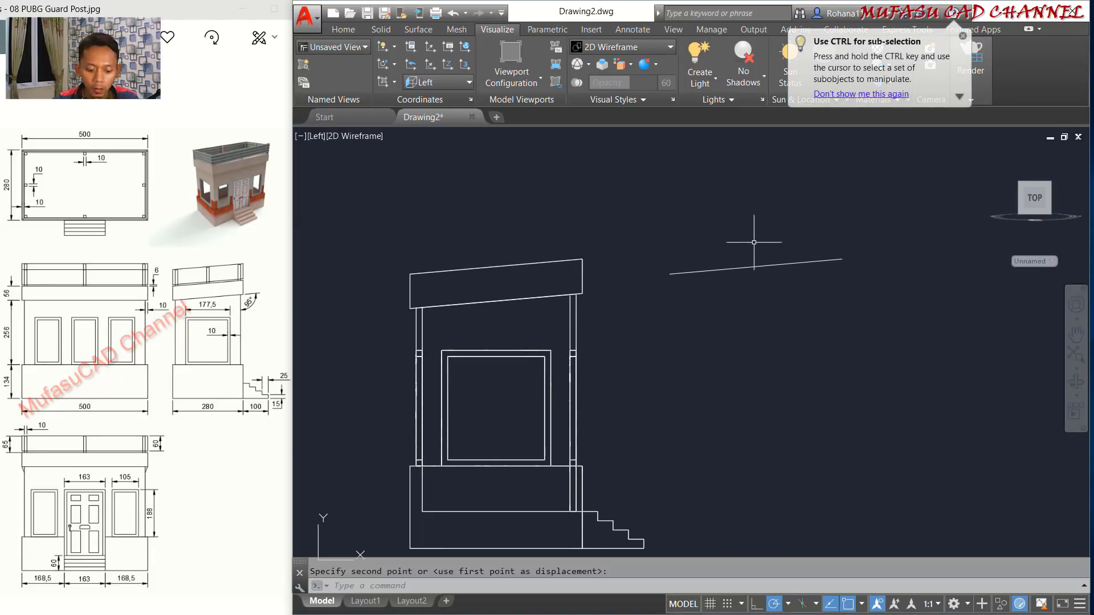
Copy the sloping line 65 units vertically upward to make a parallel upper line.
middle_click_drag(753, 242, 720, 247)
type("co")
key("Return")
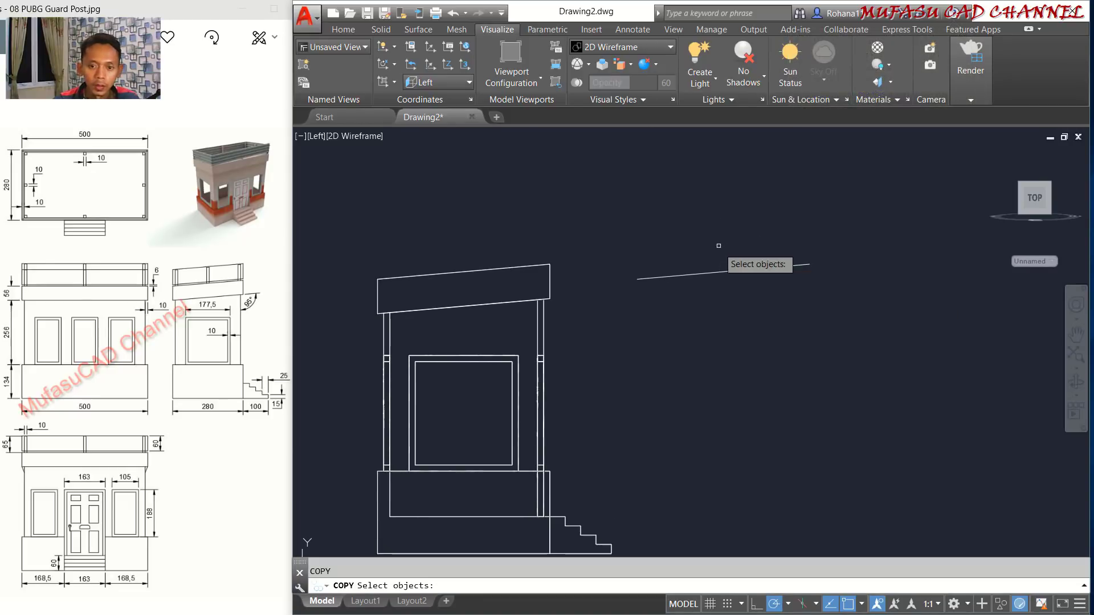
left_click(718, 245)
left_click(674, 298)
key("Return")
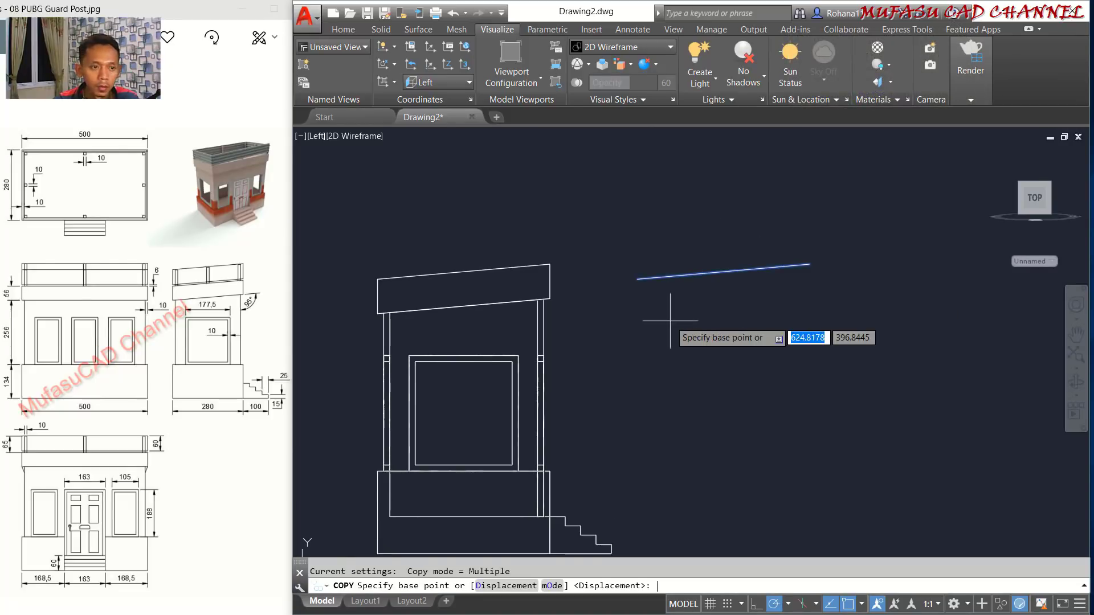
left_click(678, 341)
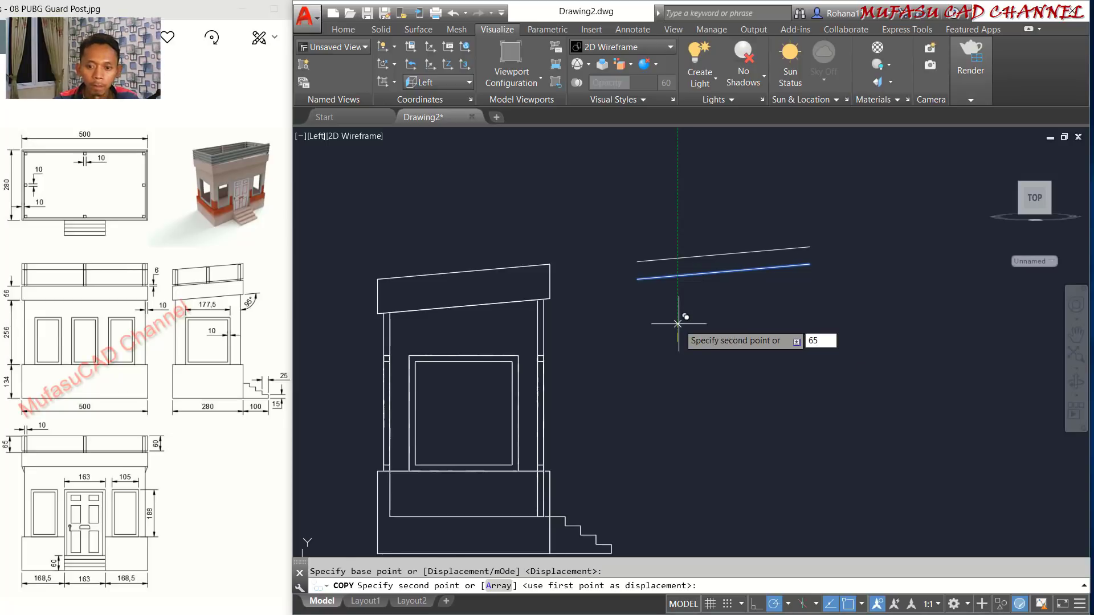
key("Return")
key("Escape")
Draw a 65-unit vertical line joining the left ends of the two sloping lines.
scroll(729, 237, "up", 2)
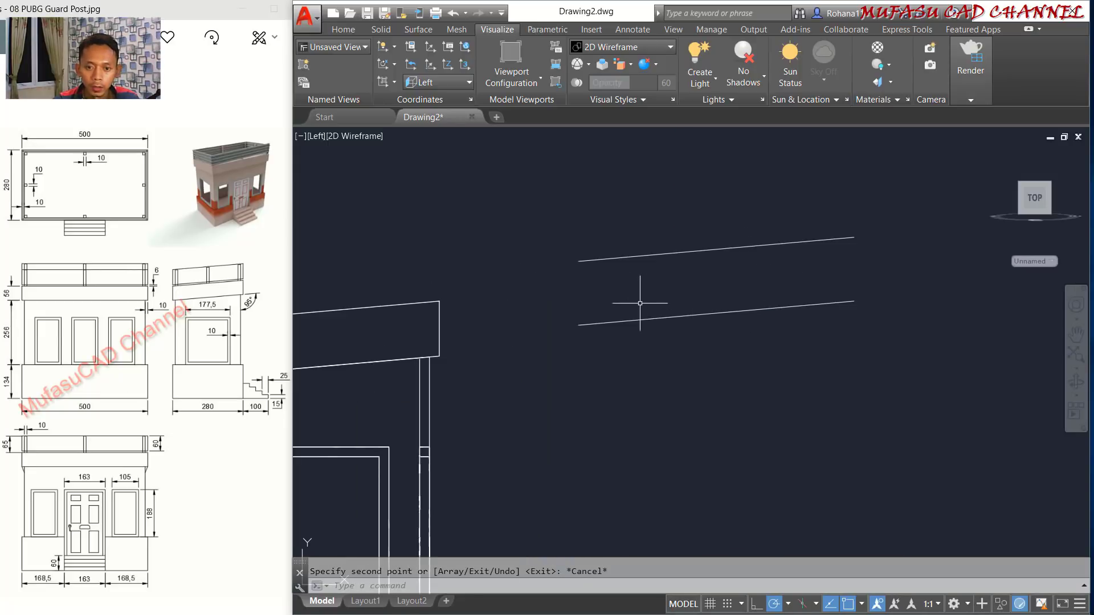
middle_click_drag(674, 292, 644, 312)
type("L")
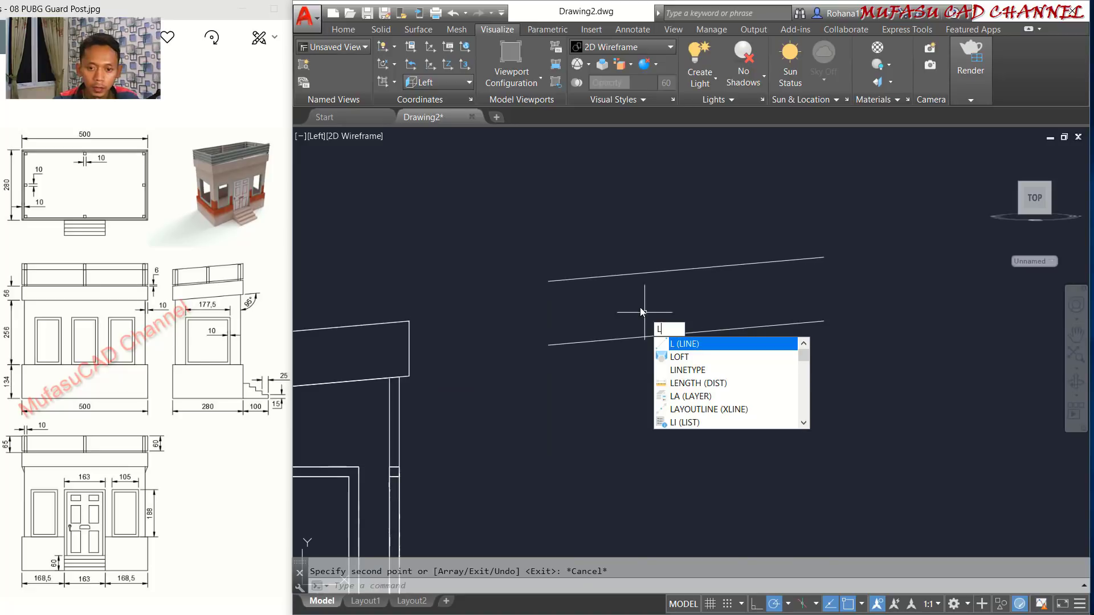
key("Return")
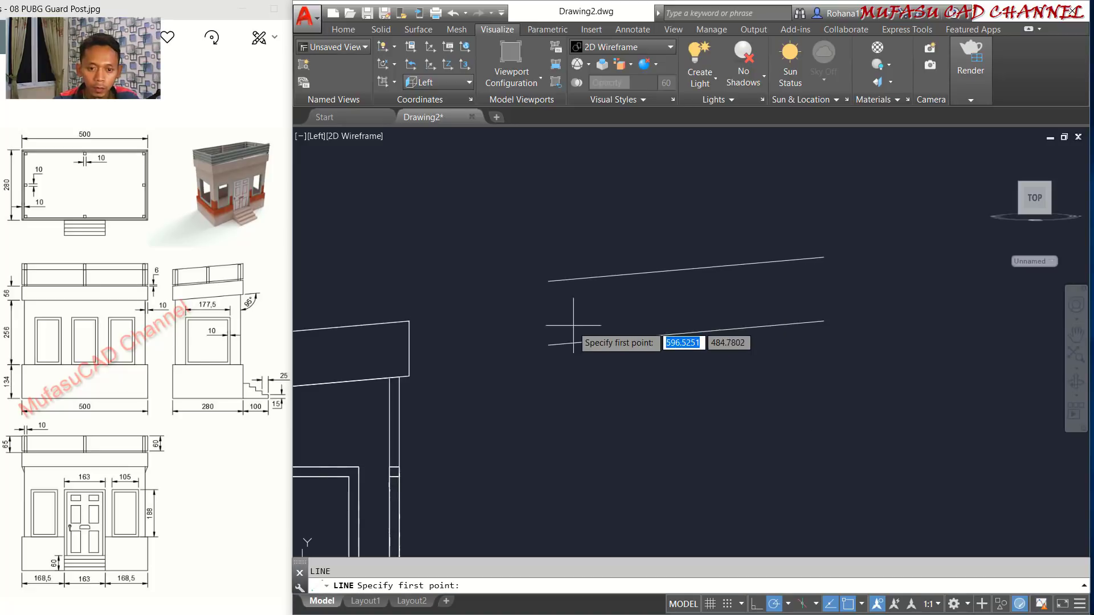
left_click(549, 343)
type("65")
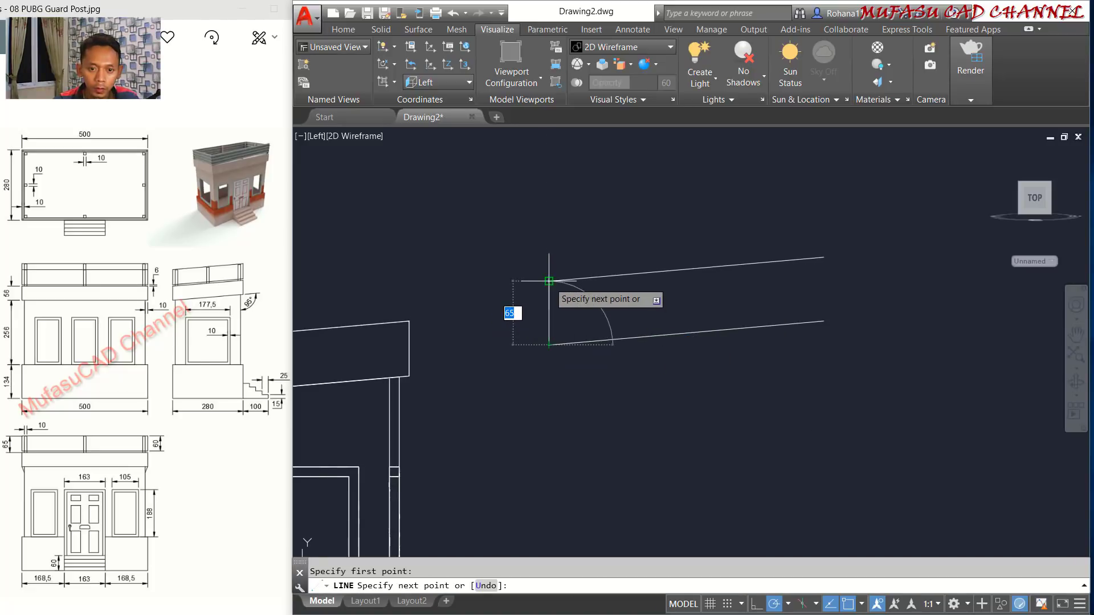
key("Return")
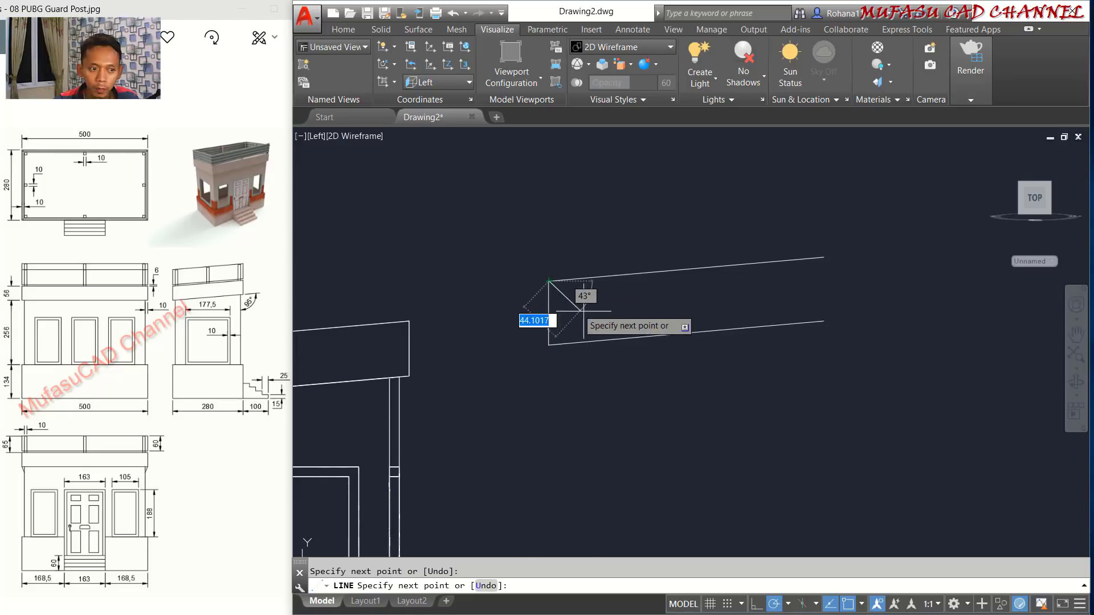
key("Return")
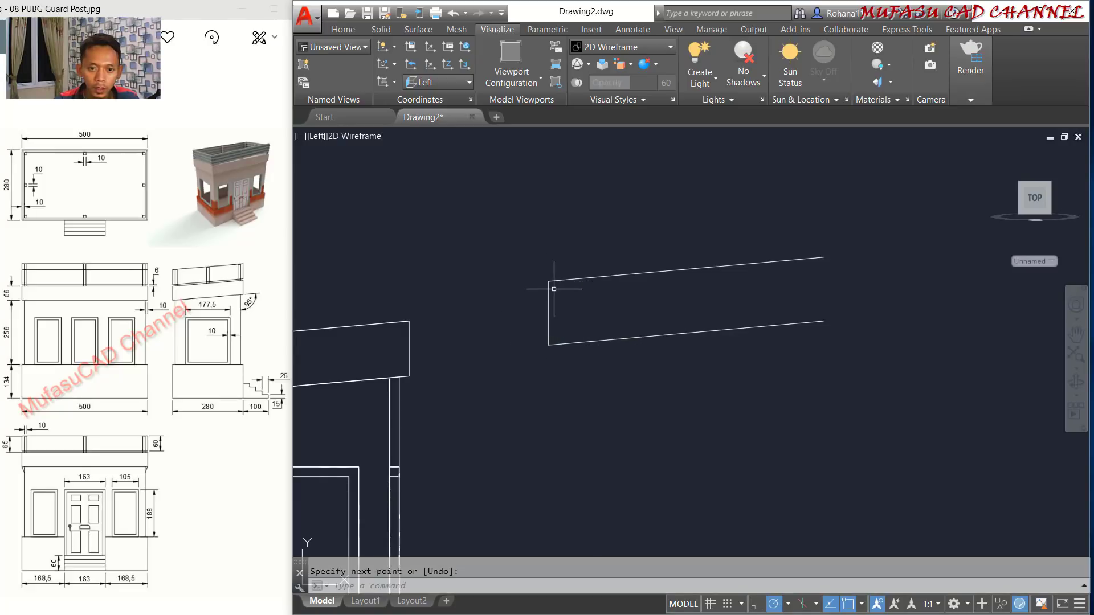
Draw a 10-unit horizontal line from the vertical line's top end, continuing straight down past the lower sloping line to outline a post.
scroll(554, 289, "up", 2)
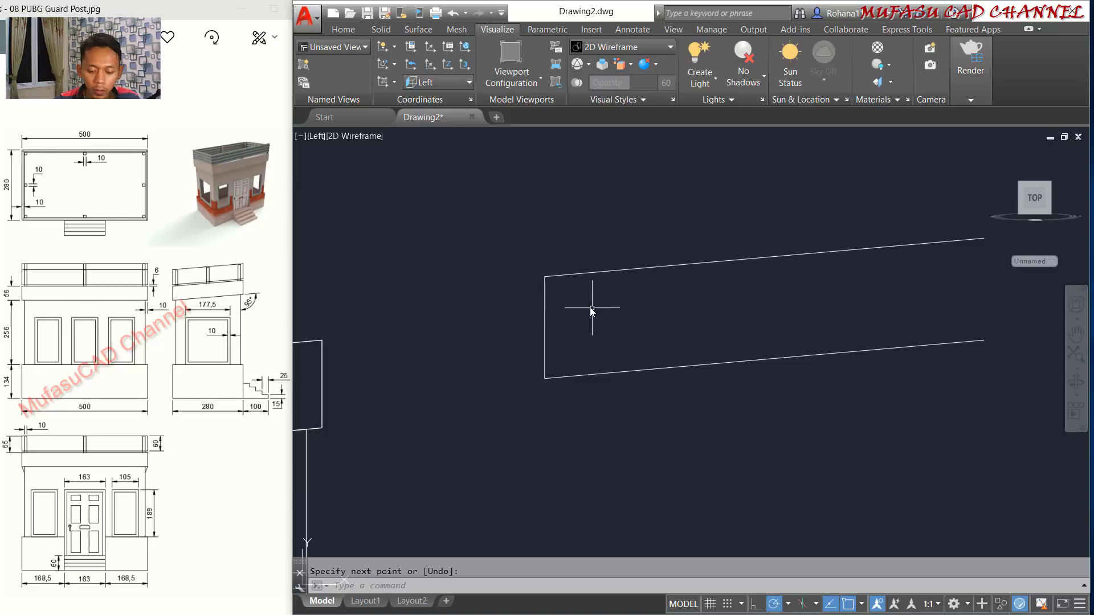
type("l")
key("Return")
scroll(589, 308, "up", 2)
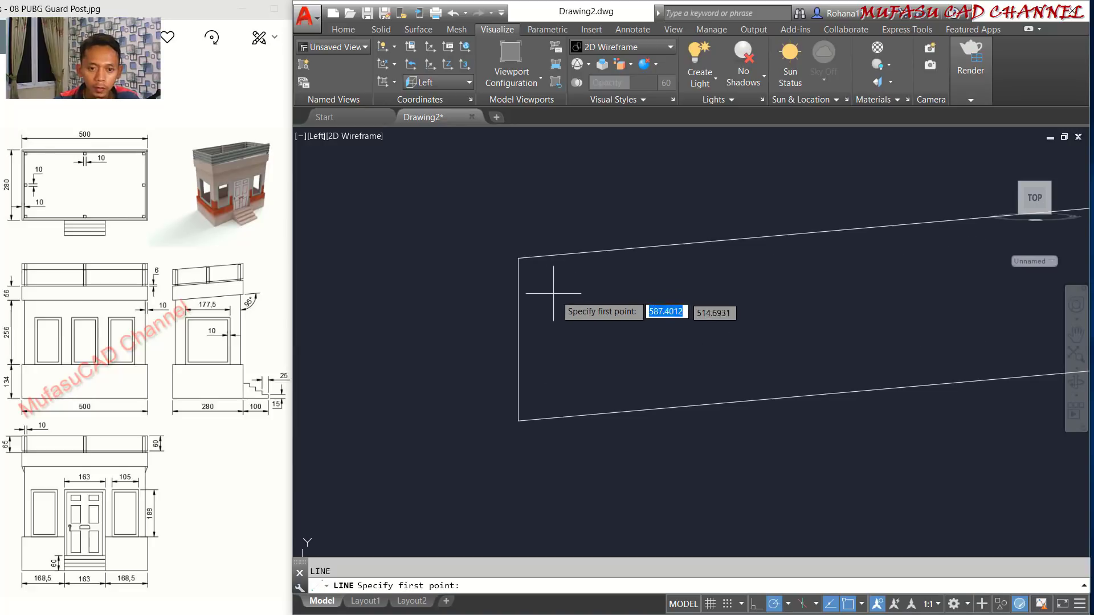
left_click(517, 259)
scroll(556, 281, "down", 2)
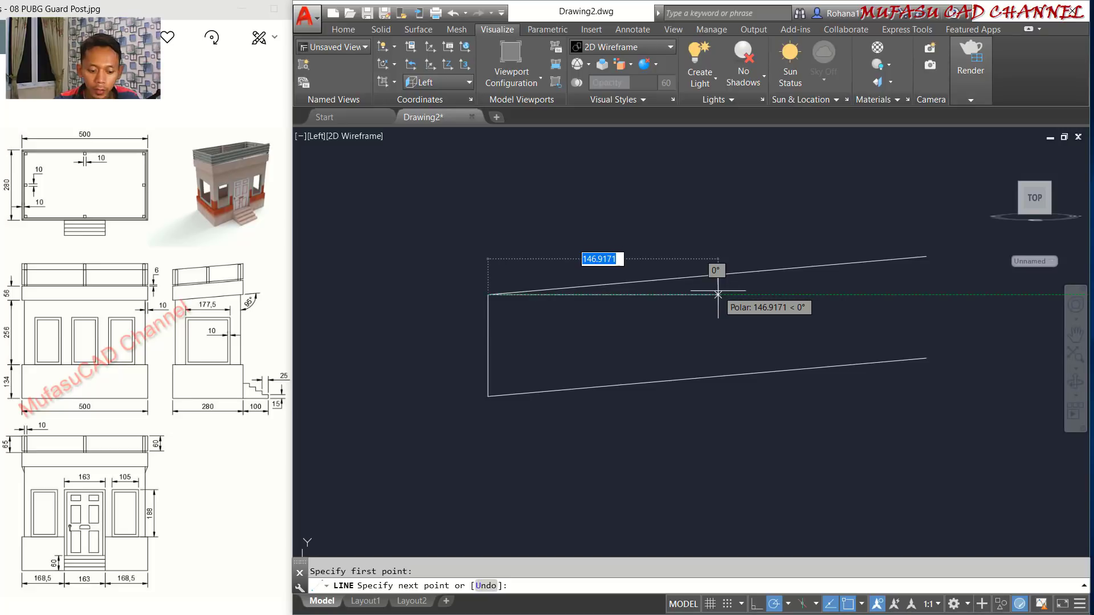
type("10")
key("Return")
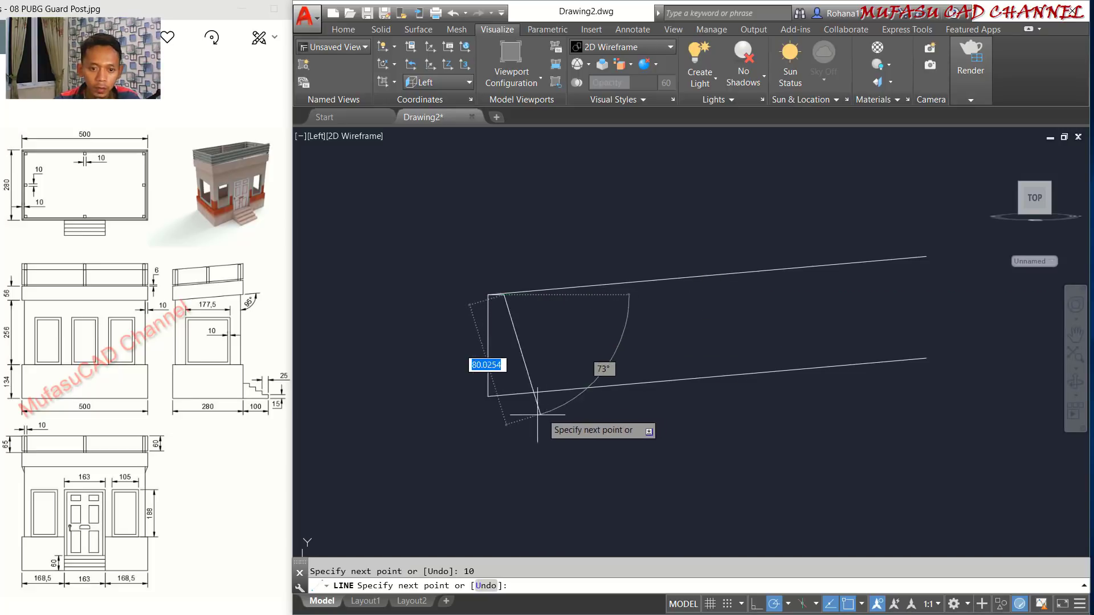
left_click(497, 421)
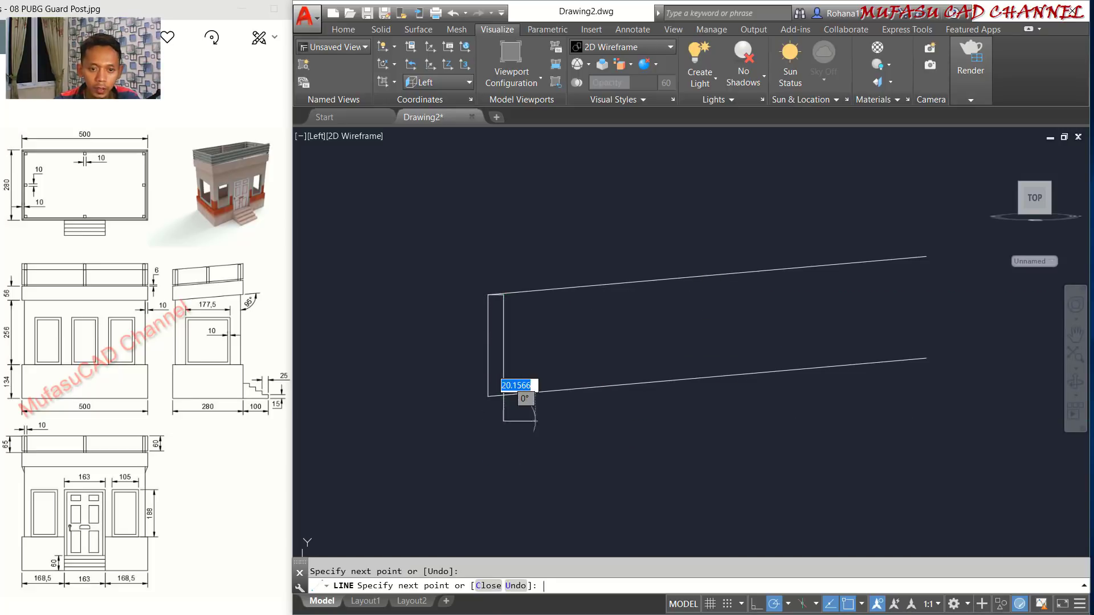
key("Return")
Erase the upper sloping line.
left_click(744, 284)
left_click(718, 243)
key("Delete")
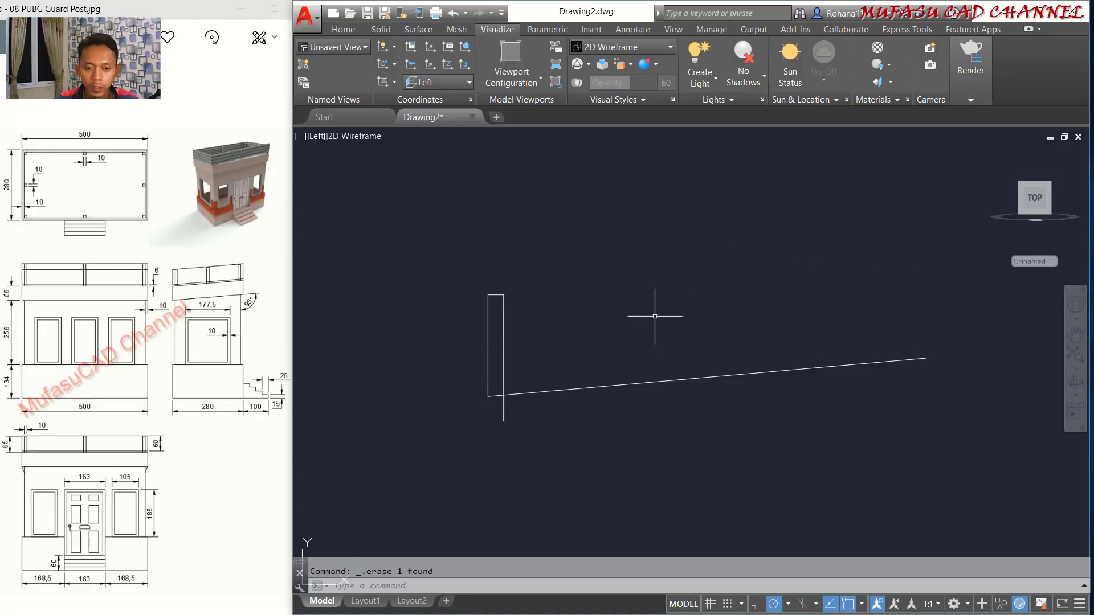
Move the three post lines 10 units horizontally inward from the low end of the sloping line.
scroll(489, 391, "up", 3)
scroll(576, 396, "down", 2)
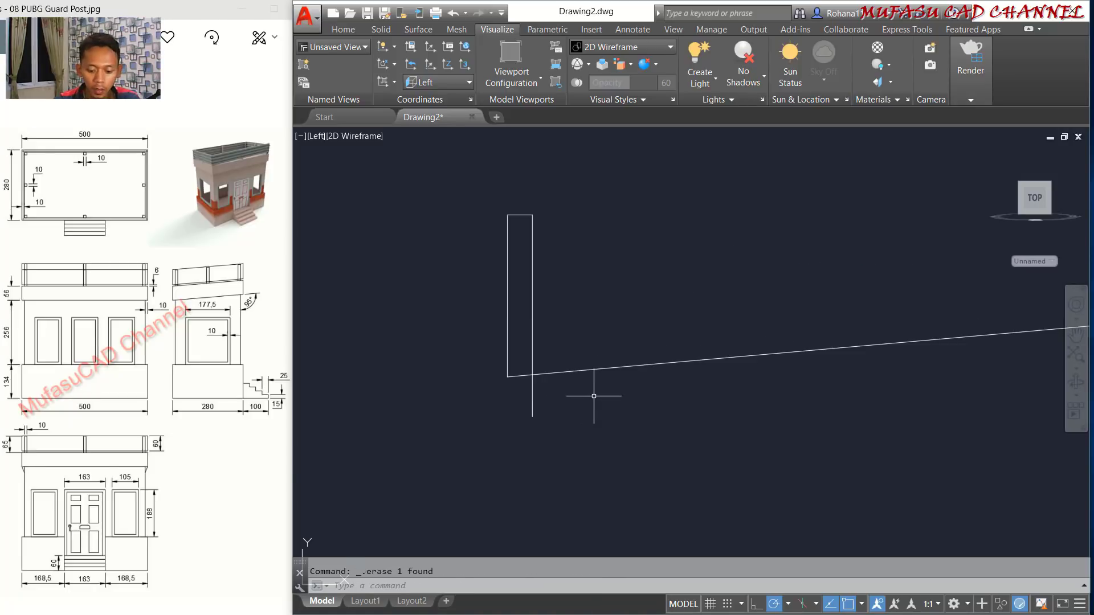
type("m")
key("Return")
left_click(588, 186)
left_click(479, 293)
key("Return")
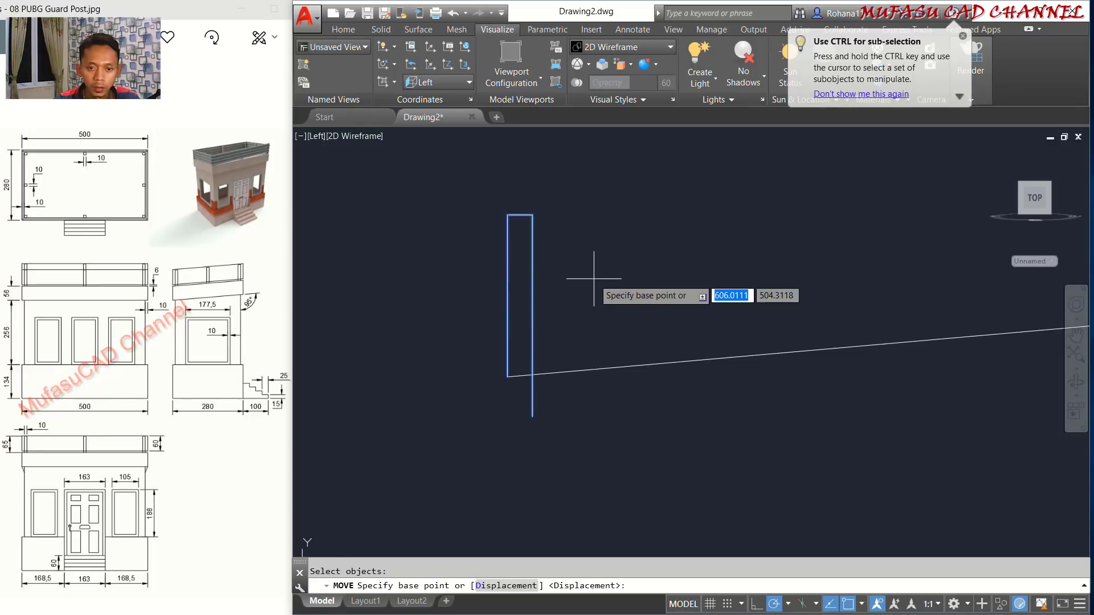
left_click(594, 279)
type("10")
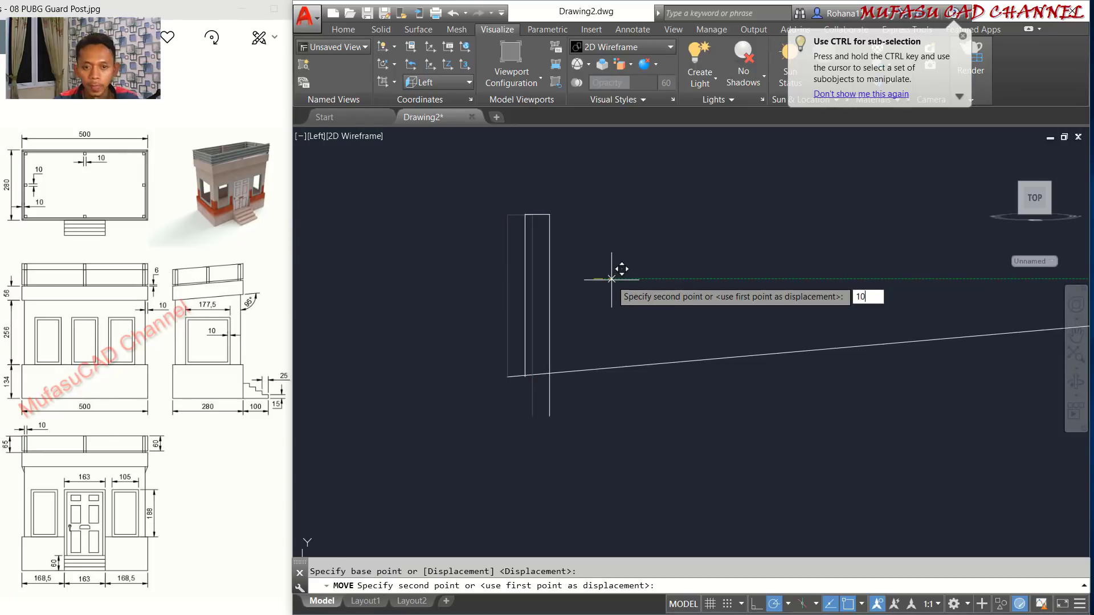
key("Return")
Trim both vertical sides of the post where they extend below the sloping line.
scroll(550, 393, "up", 2)
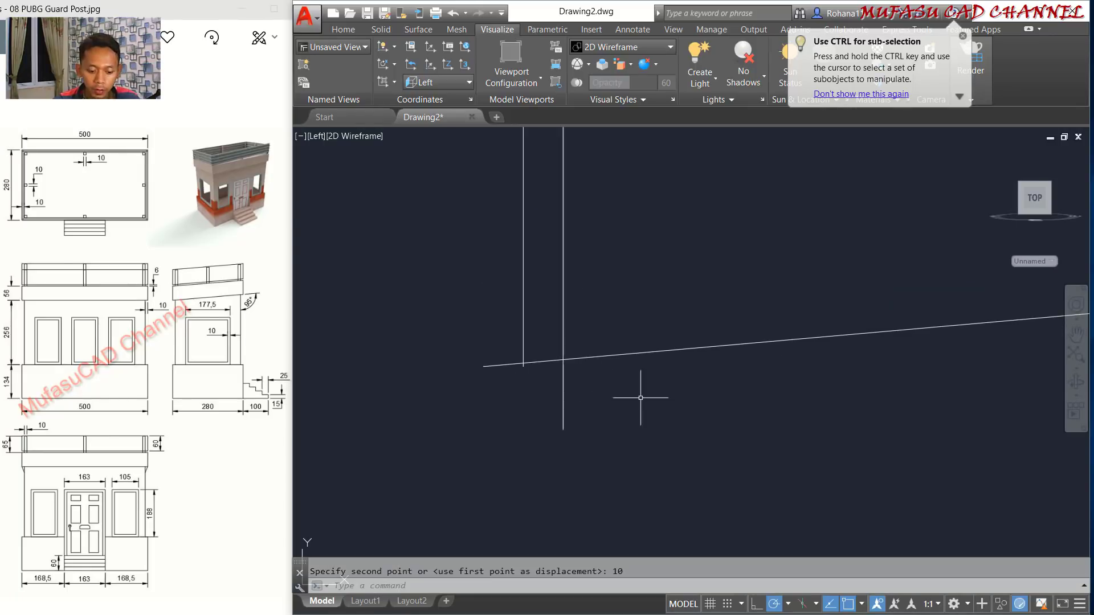
type("tr")
key("Return")
scroll(597, 389, "up", 2)
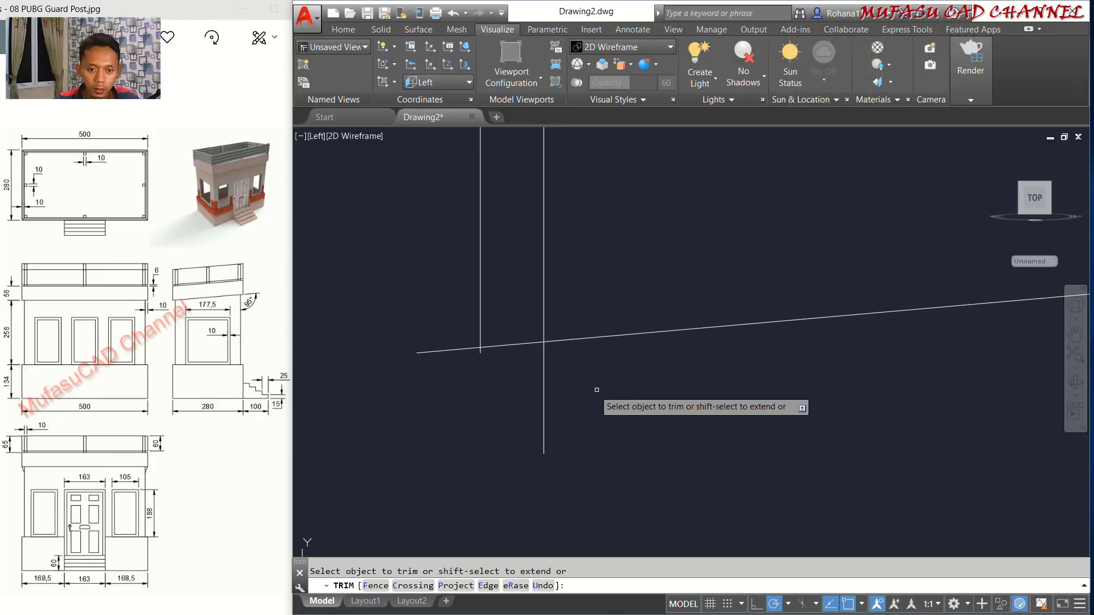
left_click(596, 390)
left_click(504, 377)
left_click(498, 361)
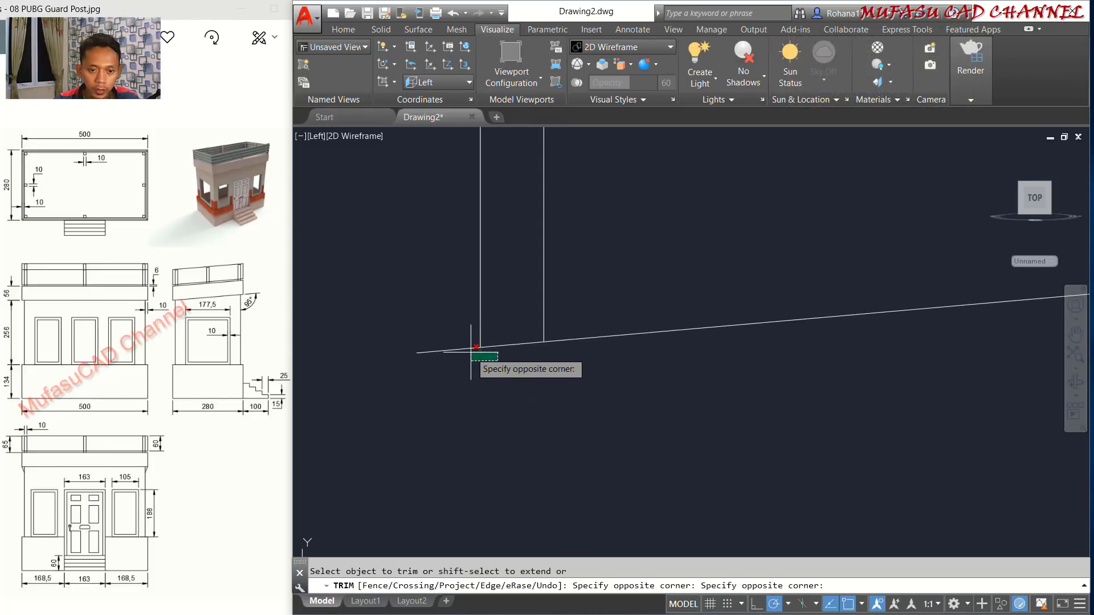
left_click(471, 352)
scroll(640, 379, "down", 3)
key("Return")
Copy the post from its lower inner corner to the high end of the sloping line.
middle_click_drag(743, 386, 579, 407)
type("ct o")
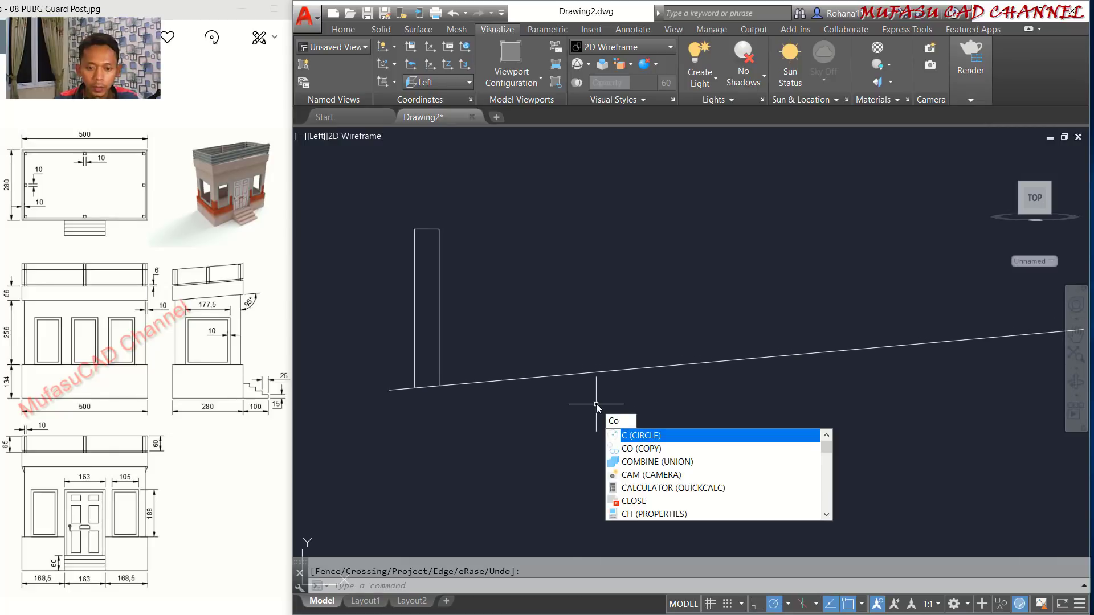
key("Return")
left_click(503, 208)
left_click(398, 291)
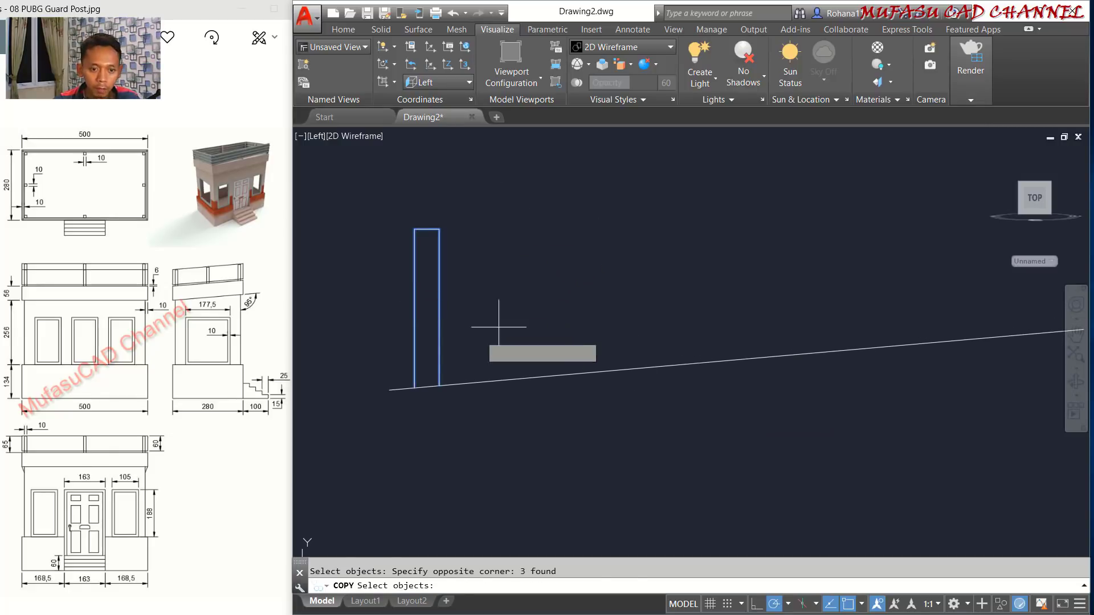
key("Return")
left_click(440, 386)
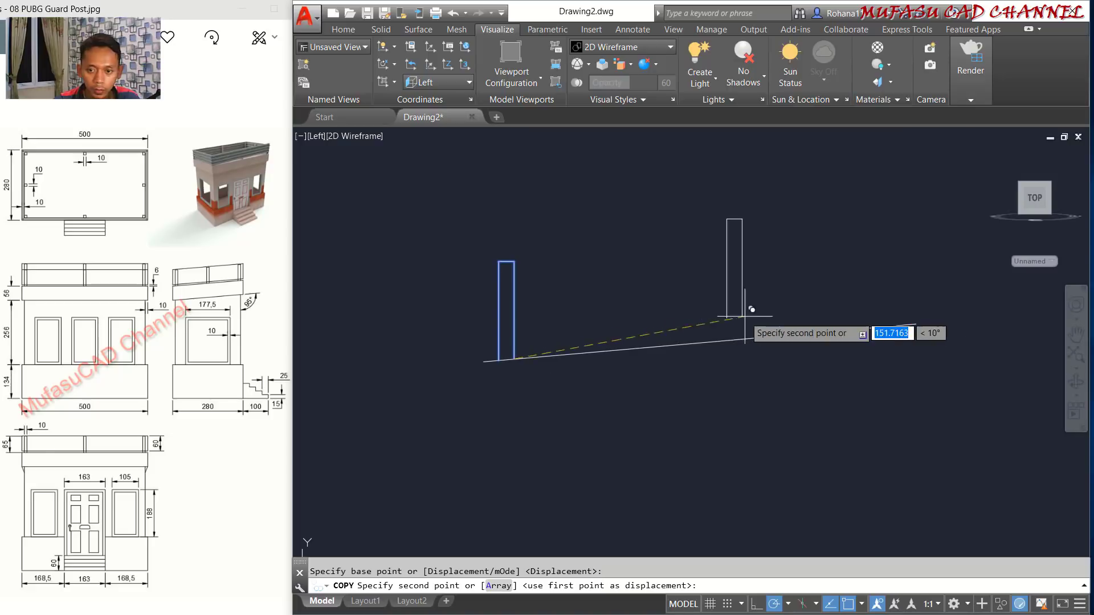
scroll(776, 342, "up", 2)
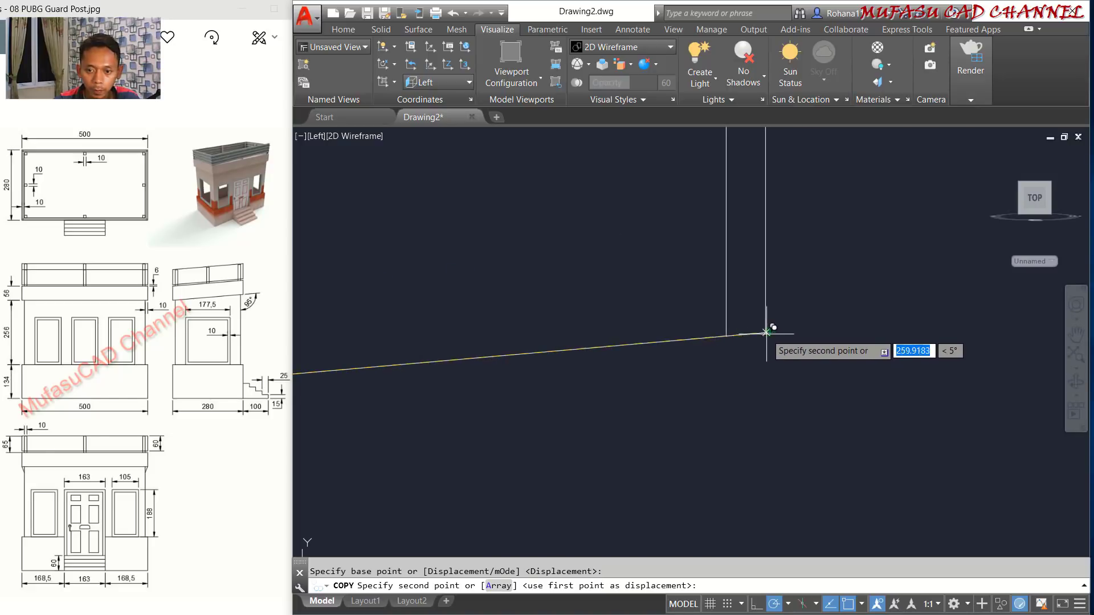
left_click(771, 245)
key("Escape")
scroll(723, 399, "down", 5)
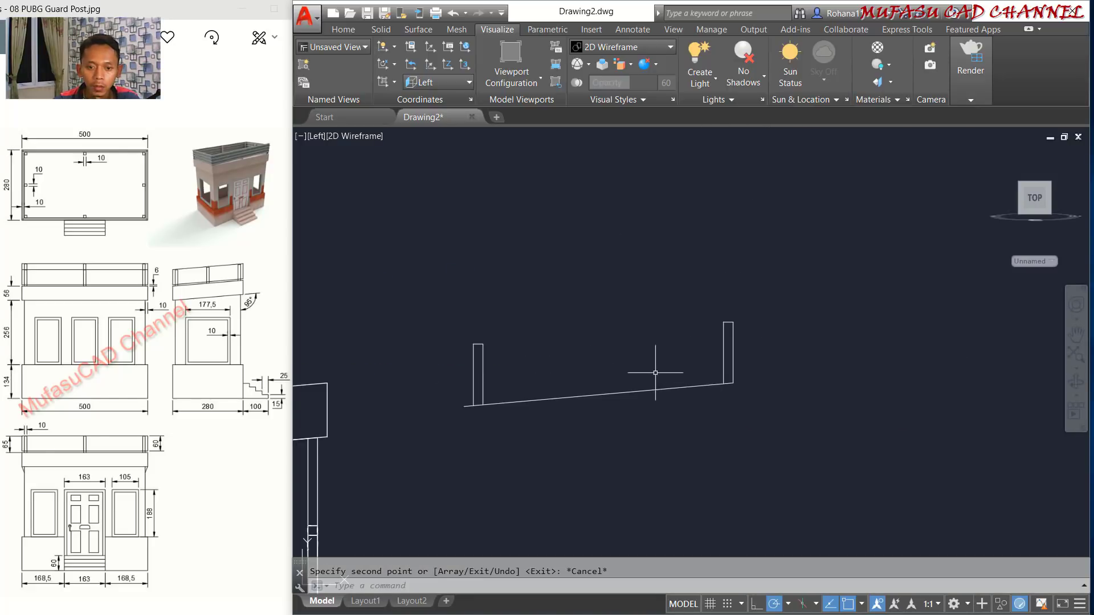
Align the UCS with the sloping line, setting the origin and X-axis on it and the Y-axis pointing upward.
scroll(610, 395, "up", 2)
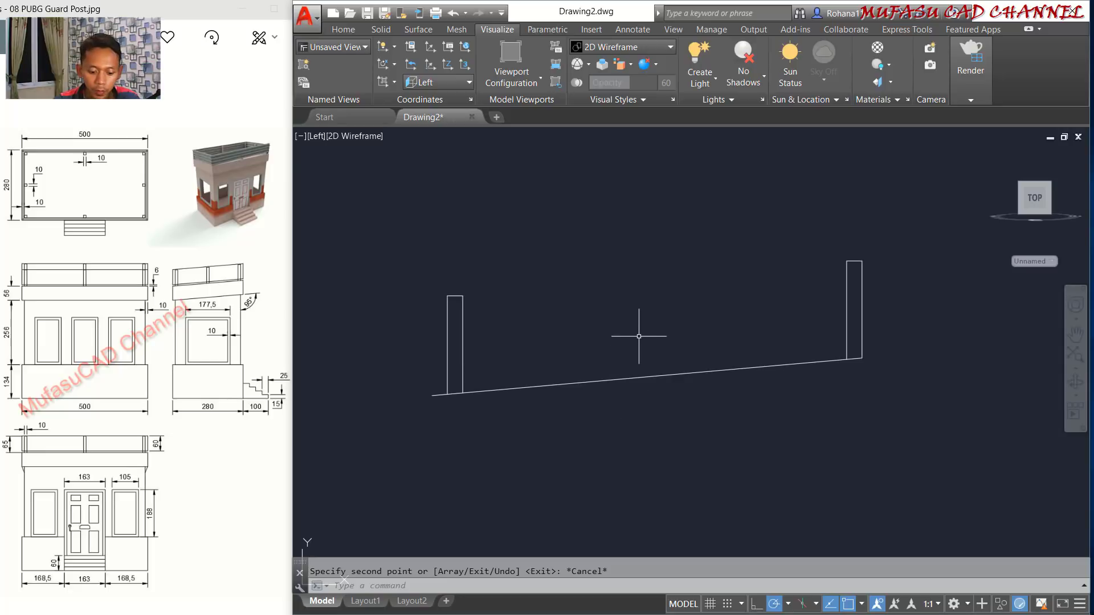
type("Ucs")
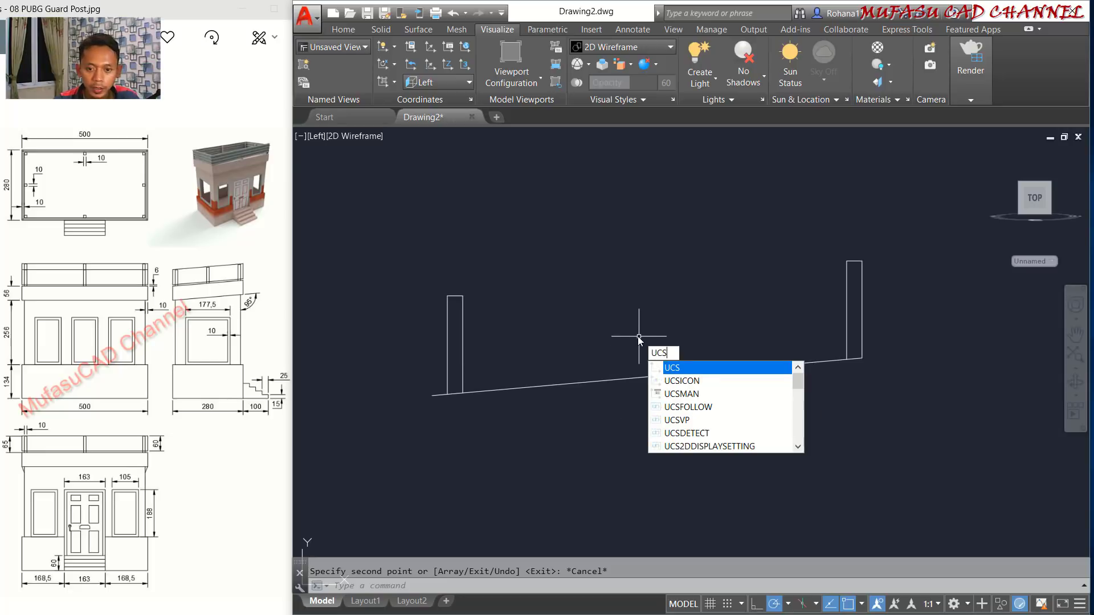
key("Return")
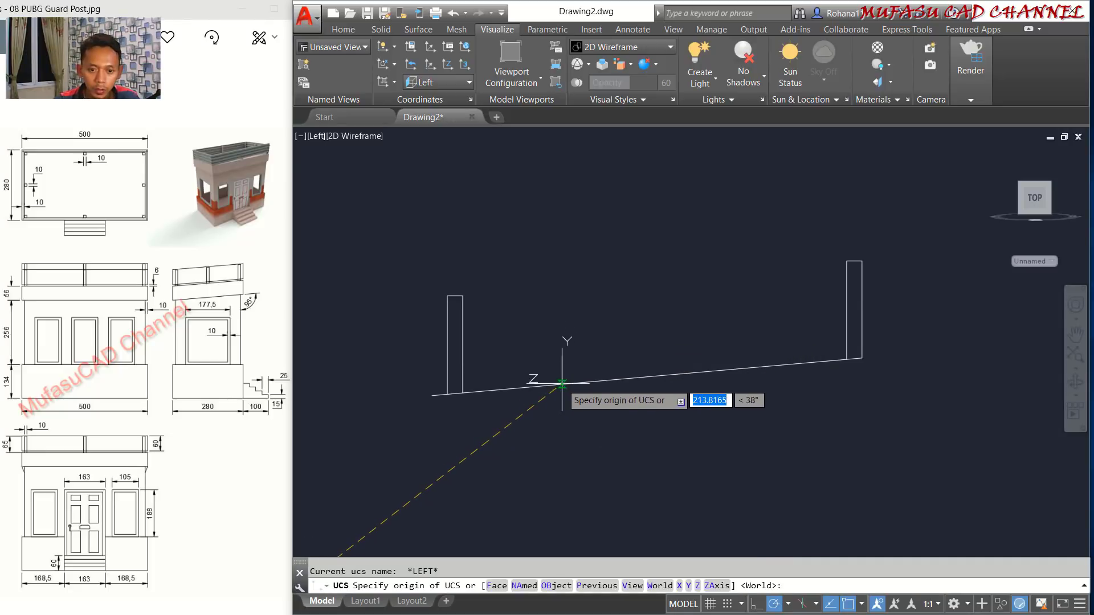
left_click(563, 378)
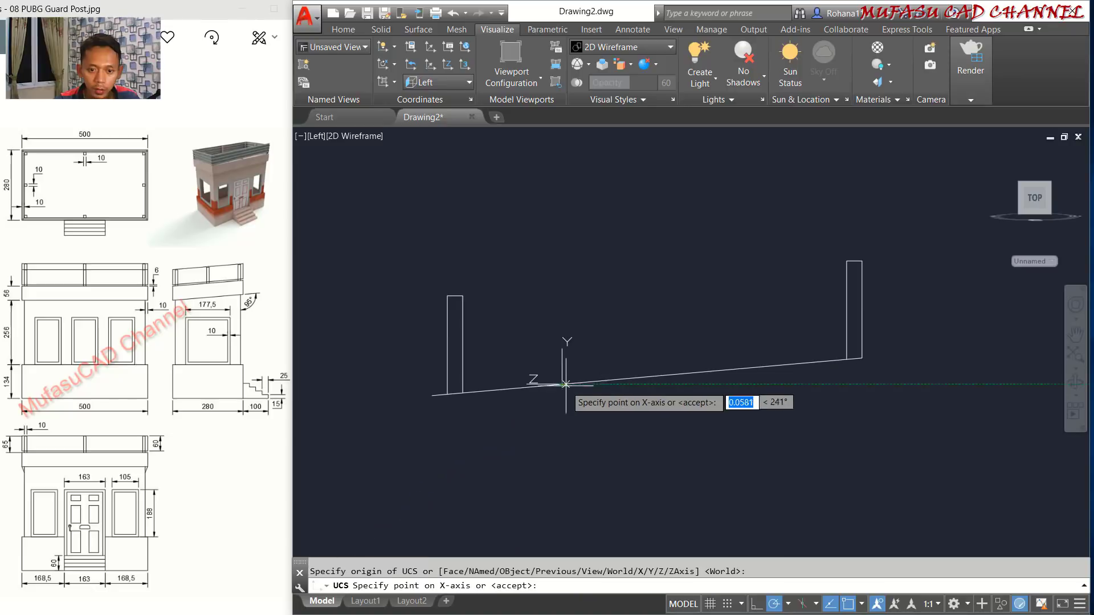
left_click(733, 372)
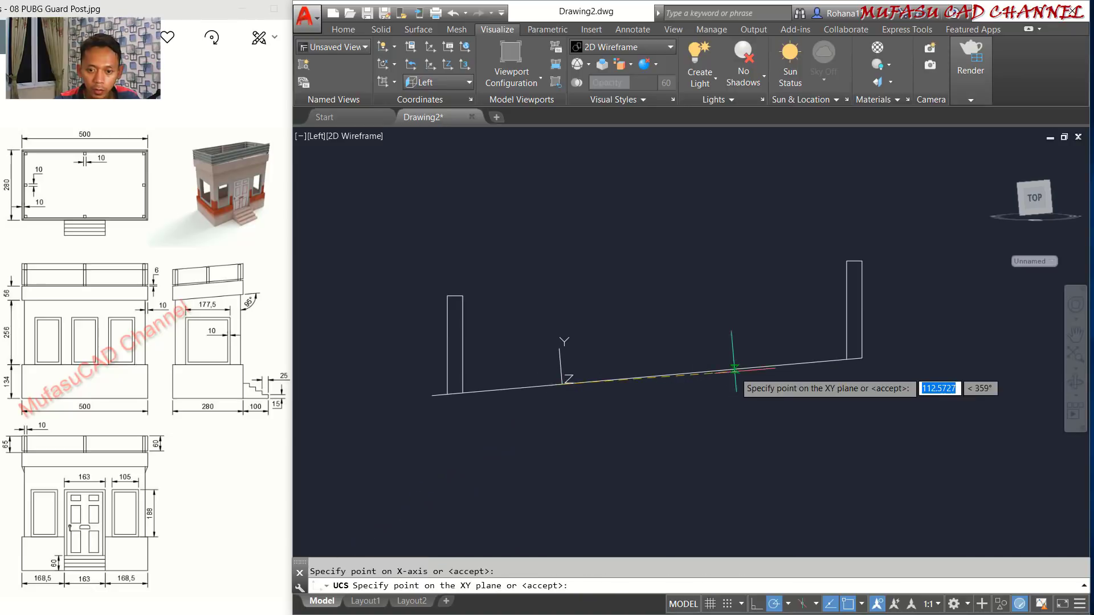
left_click(545, 190)
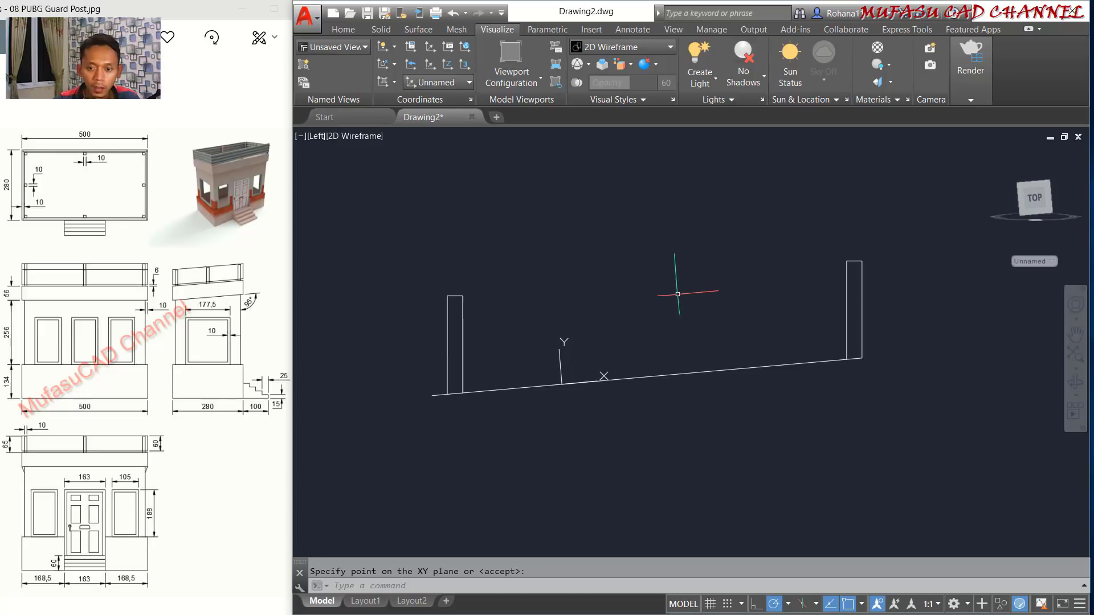
Move the high-end post 10 units along the slope toward the low end.
key("Return")
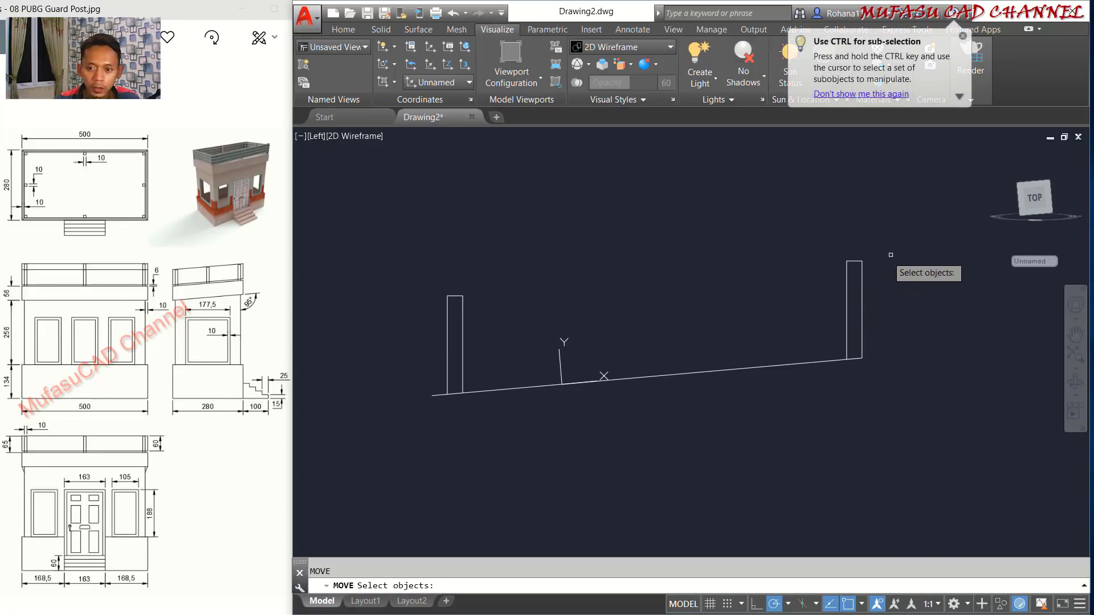
left_click(863, 249)
left_click(813, 288)
key("Return")
left_click(808, 292)
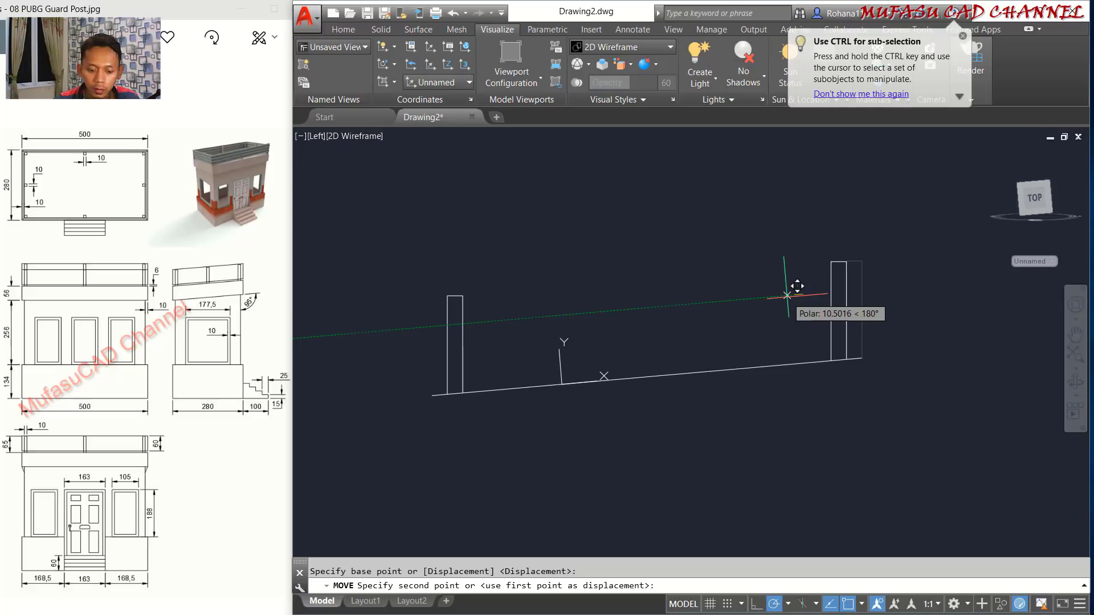
type("10")
key("Return")
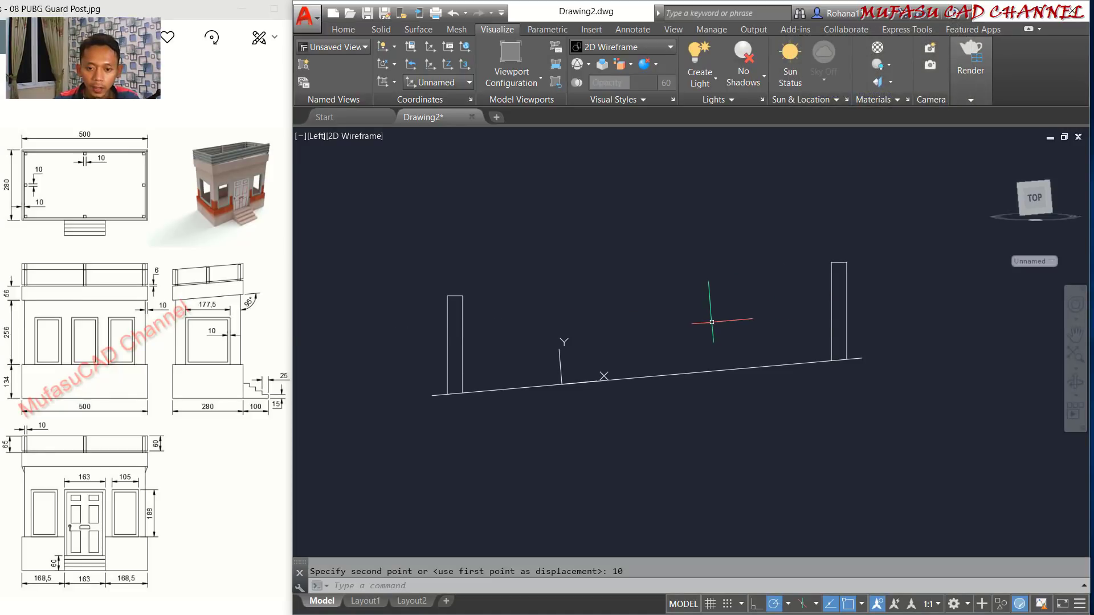
Copy the high-end post by its top edge's midpoint to the middle of the sloping line.
type("c")
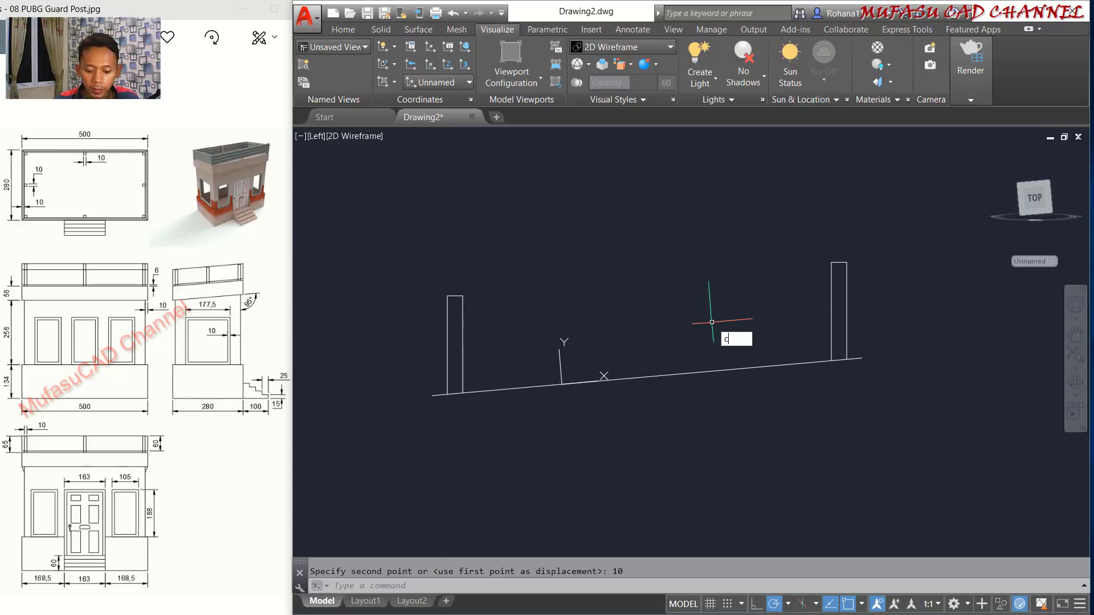
type("t o")
key("Return")
left_click(903, 234)
left_click(739, 298)
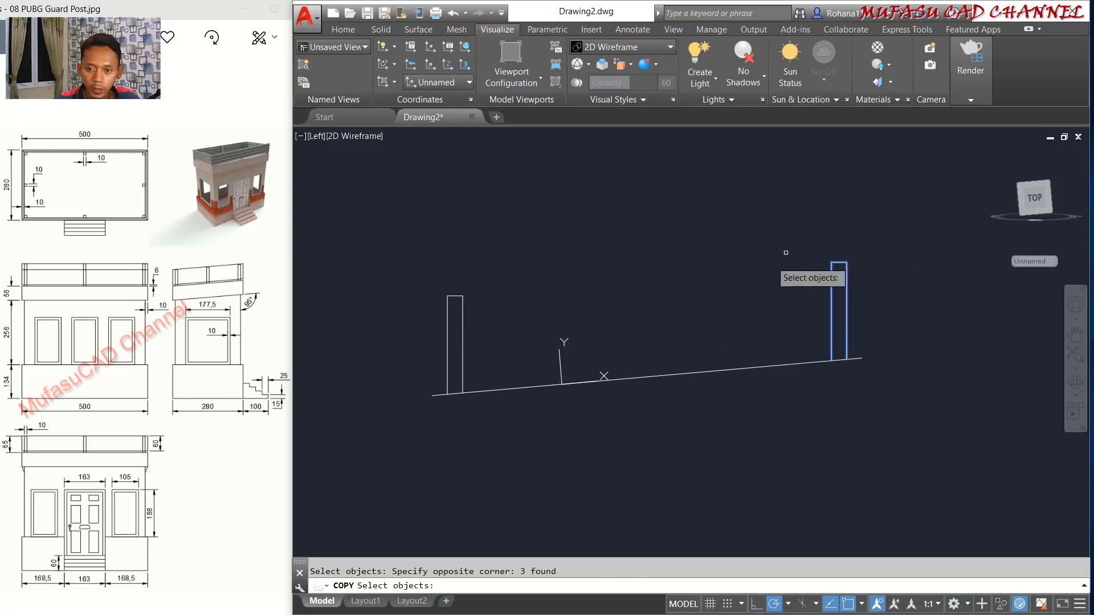
key("Return")
left_click(839, 263)
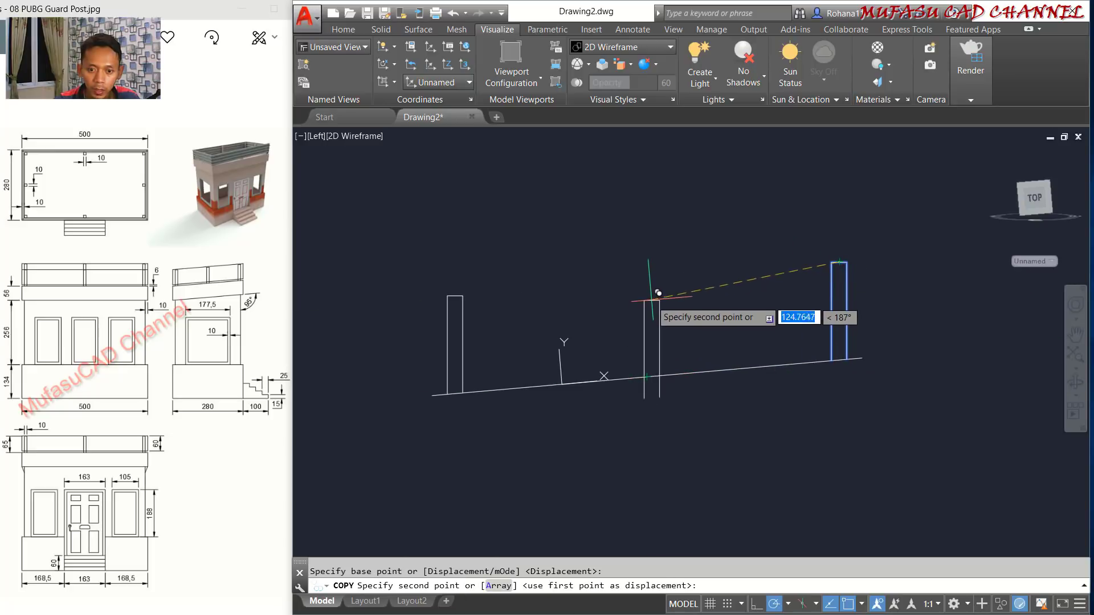
left_click(639, 280)
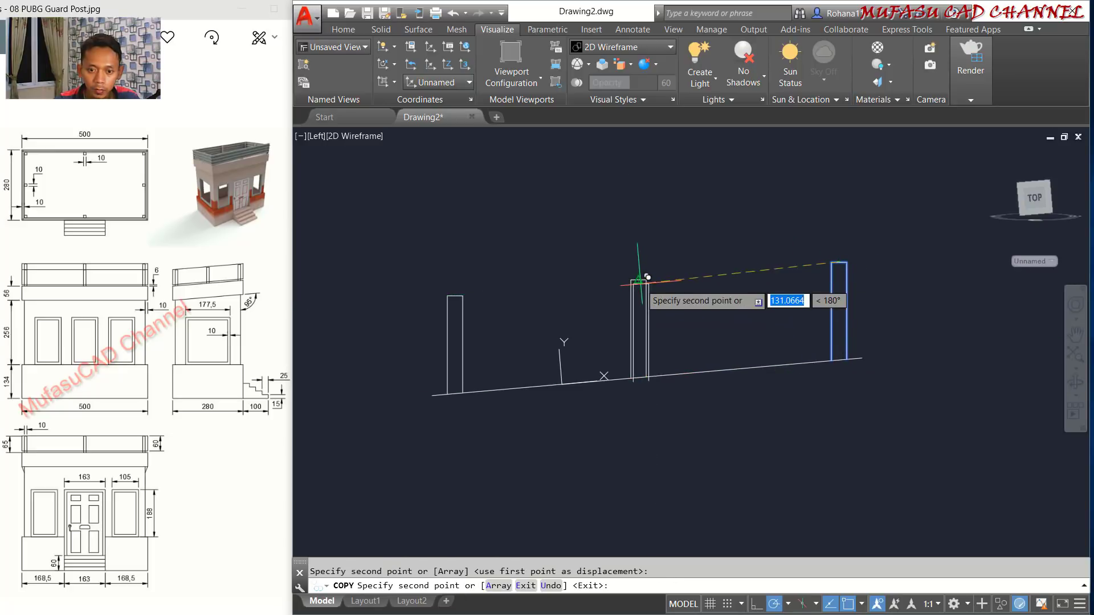
key("Escape")
scroll(712, 339, "down", 2)
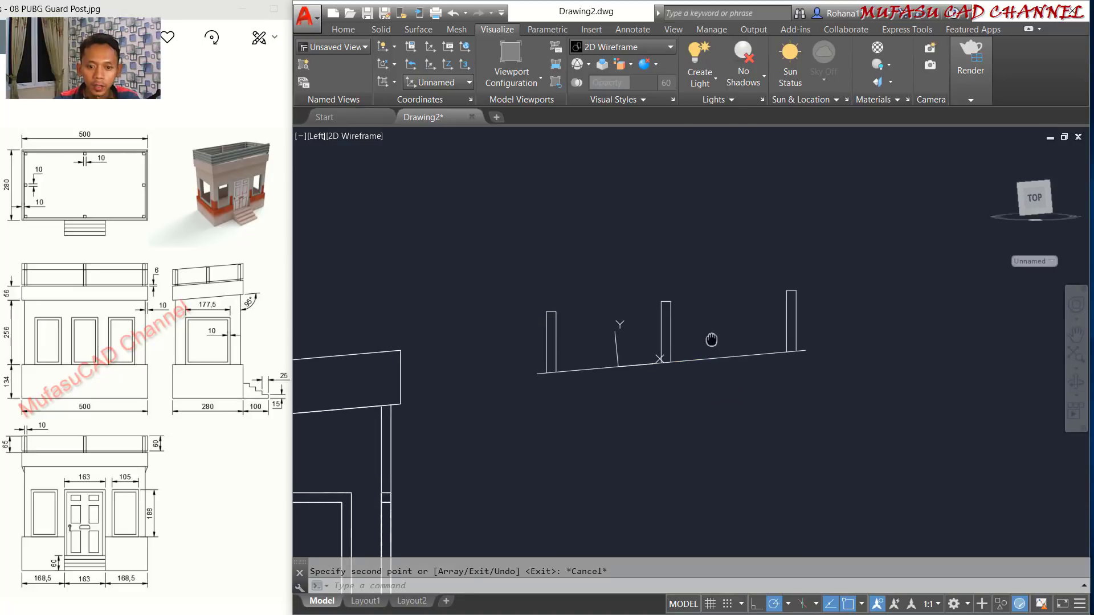
Place a point at the low end of the sloping line.
middle_click_drag(712, 339, 712, 319)
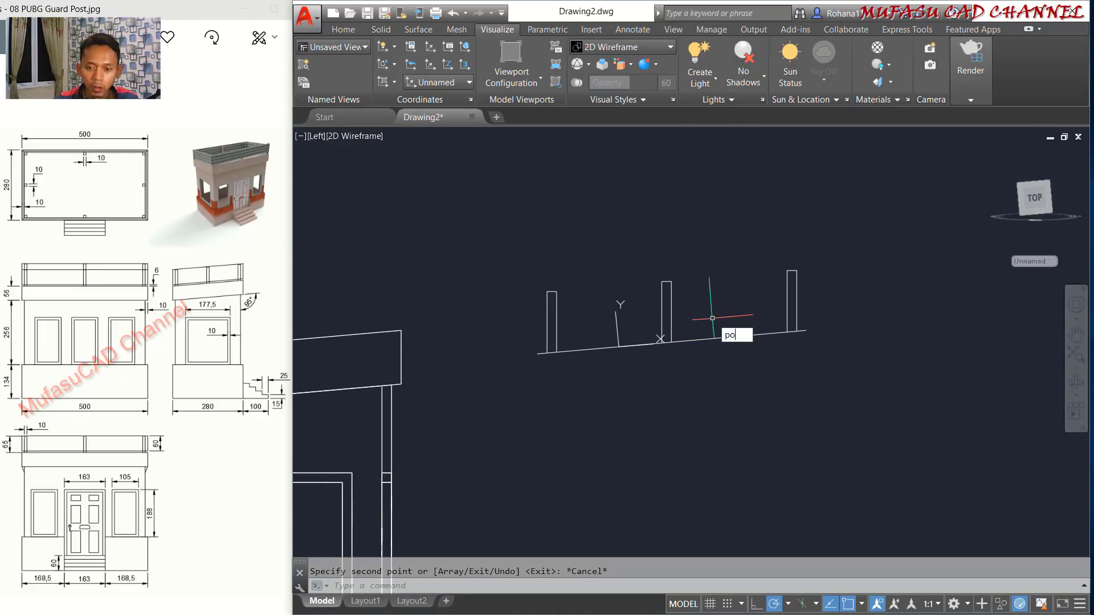
key("Return")
scroll(540, 384, "up", 2)
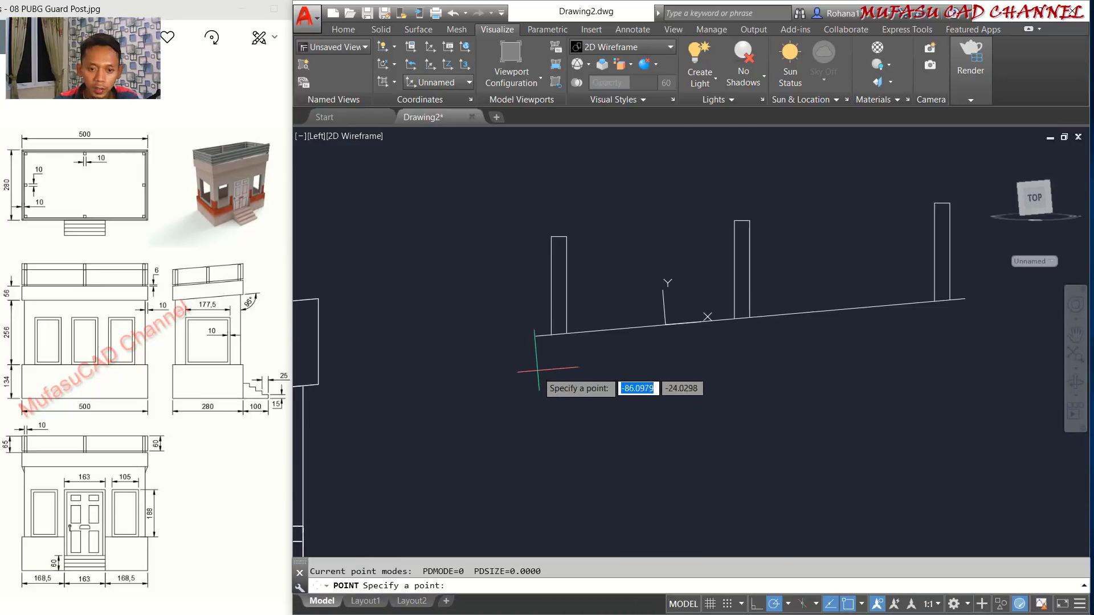
left_click(536, 337)
scroll(730, 365, "down", 2)
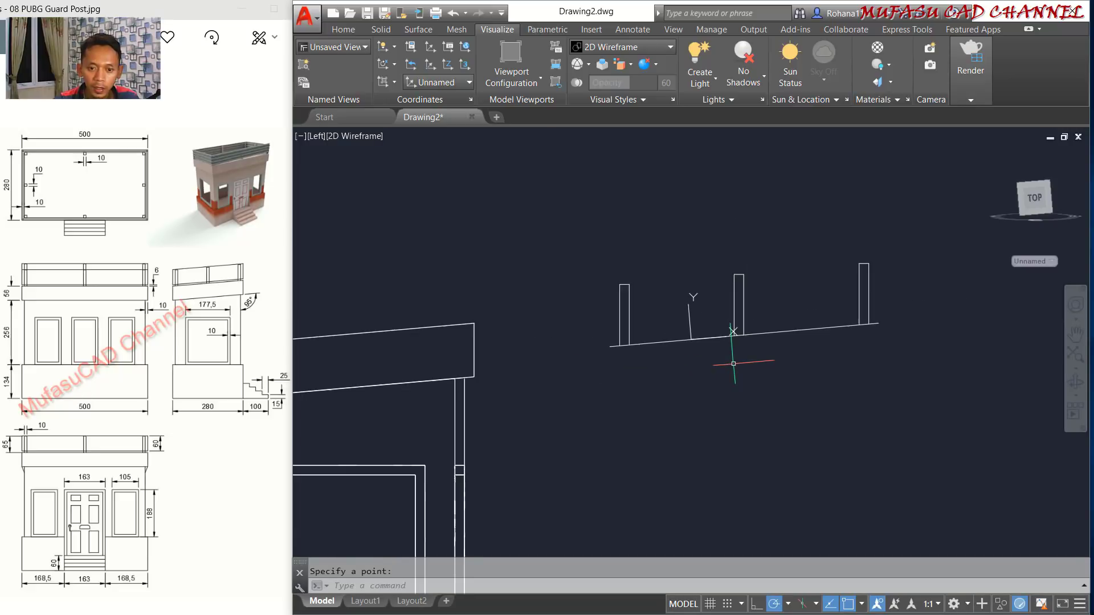
Trim away the sloping line outside and between the three posts, keeping only the segments that close their bases.
type("tr")
key("Return")
key("Return")
scroll(622, 358, "up", 2)
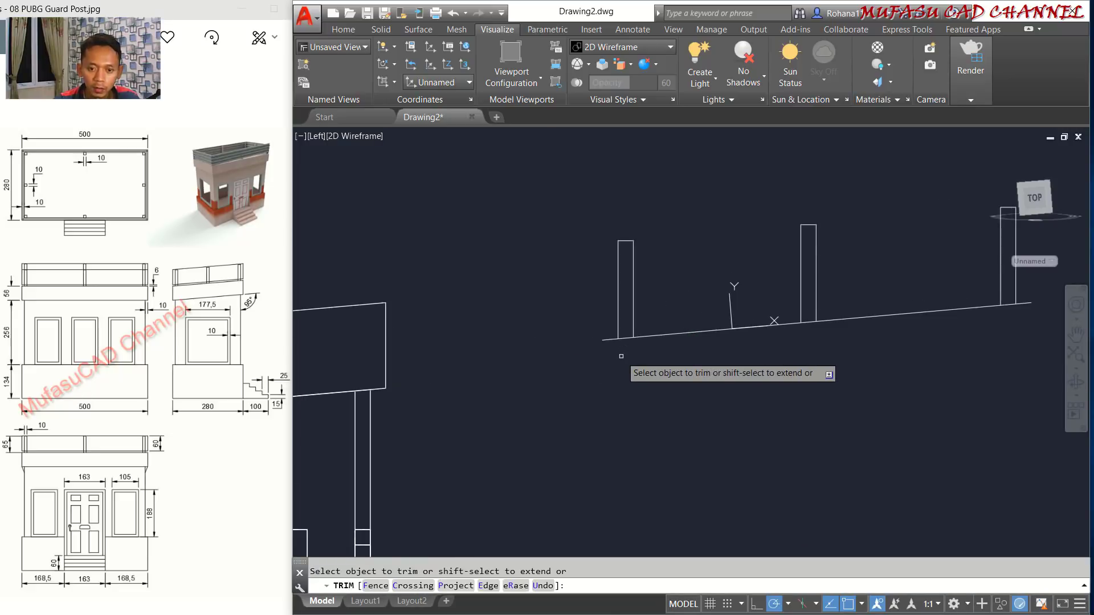
left_click(613, 339)
left_click(732, 305)
left_click(706, 358)
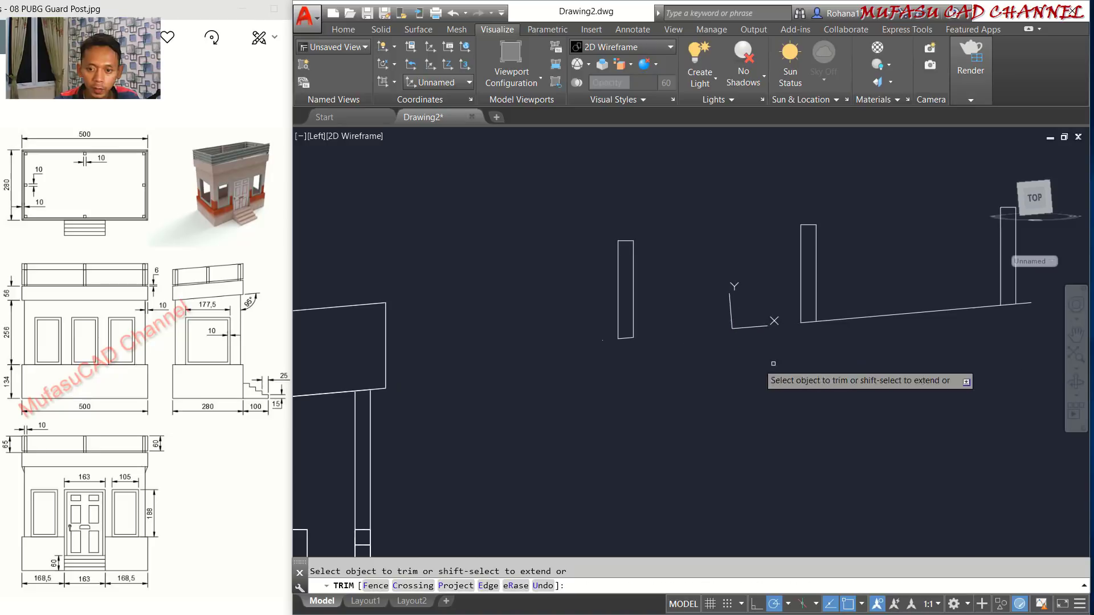
left_click(963, 332)
left_click(925, 289)
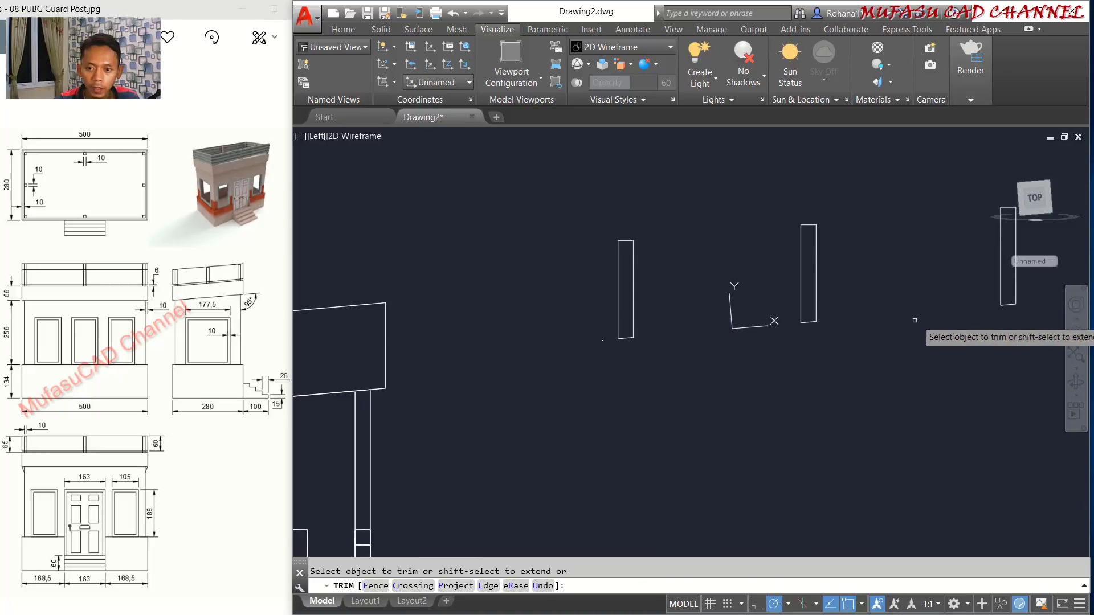
key("Return")
Join the edges of the three post outlines into closed profiles and check each one by selecting it.
middle_click_drag(925, 302, 785, 342)
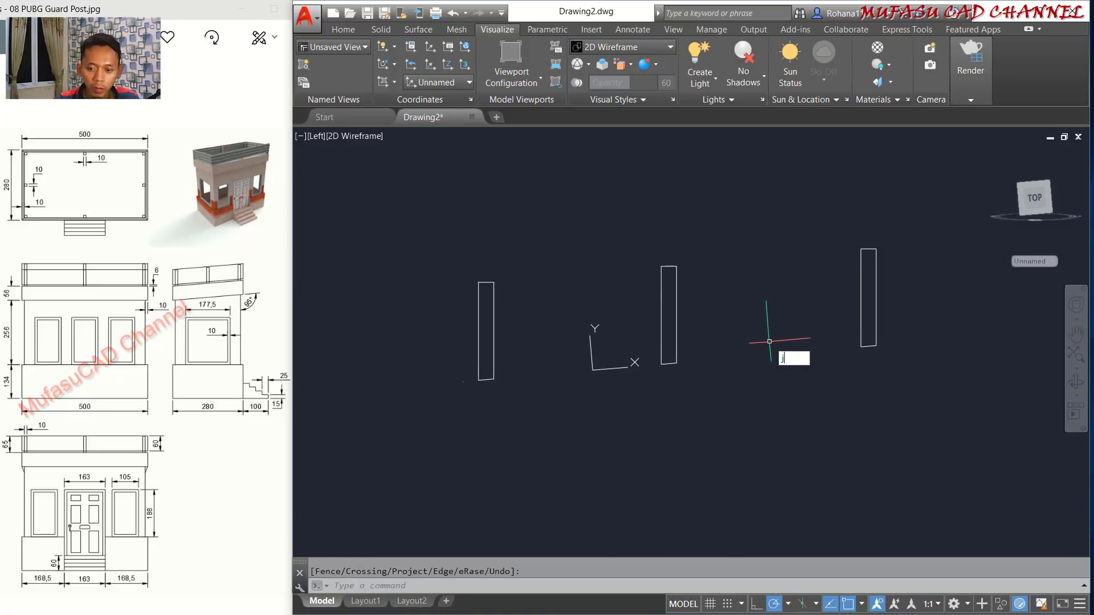
key("Return")
left_click(891, 227)
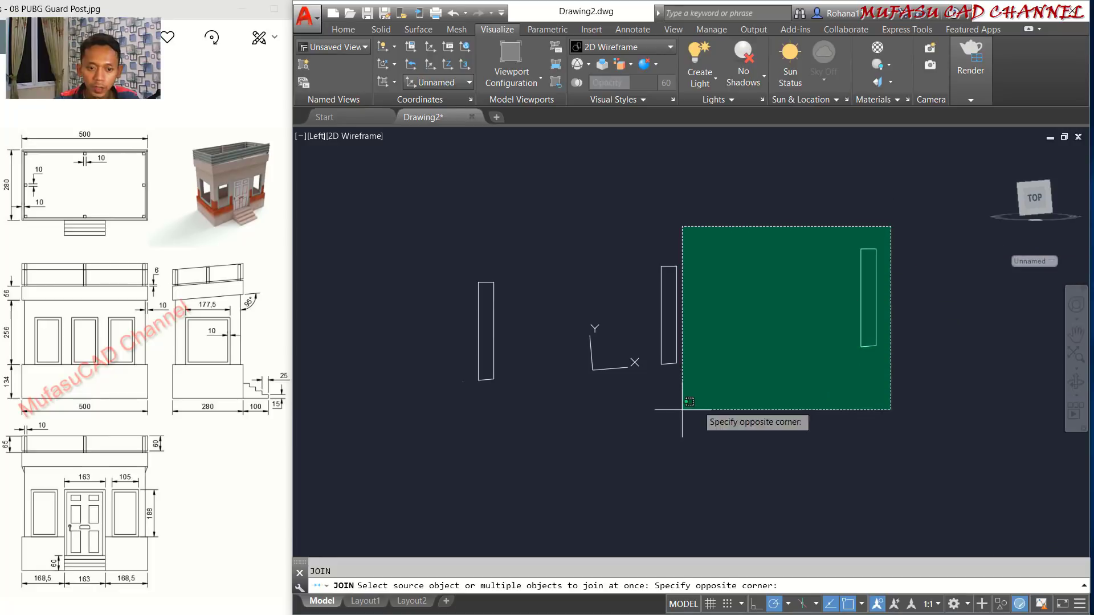
left_click(482, 436)
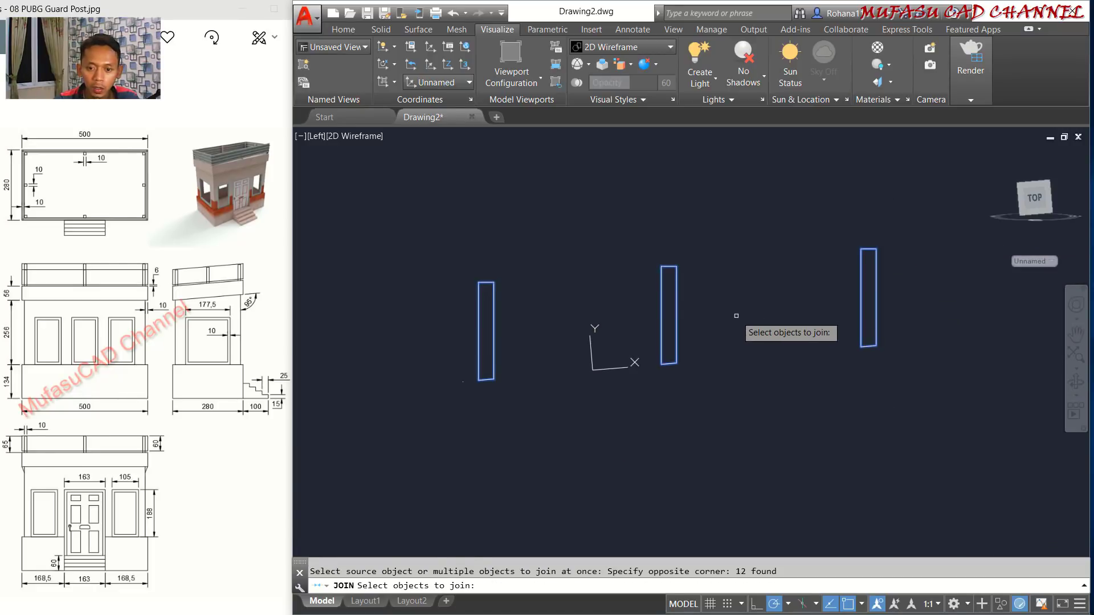
key("Return")
left_click(886, 291)
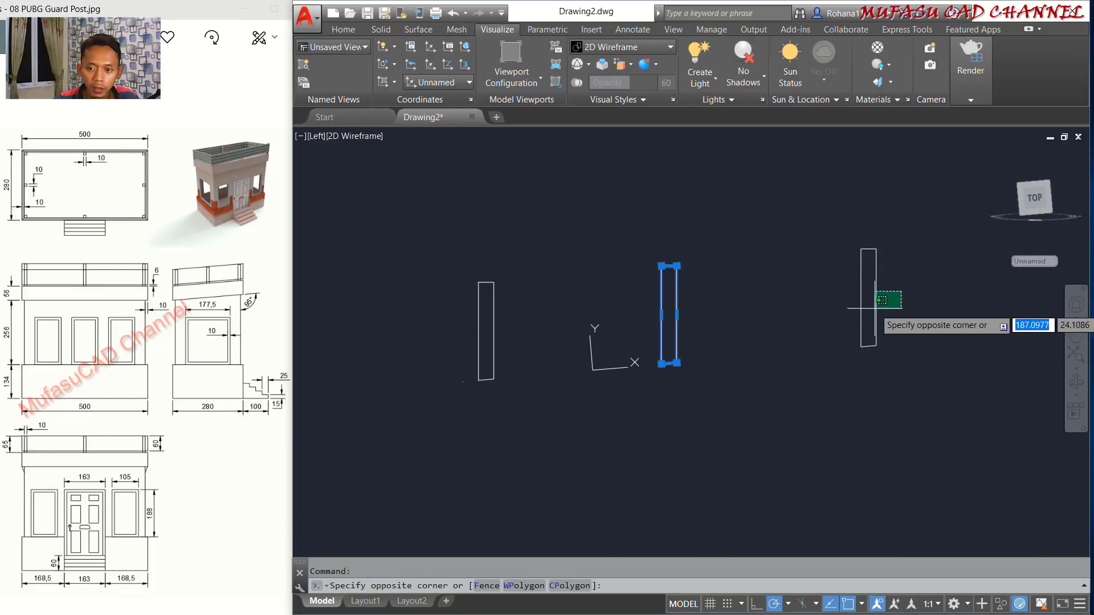
left_click(852, 297)
left_click(521, 325)
left_click(486, 344)
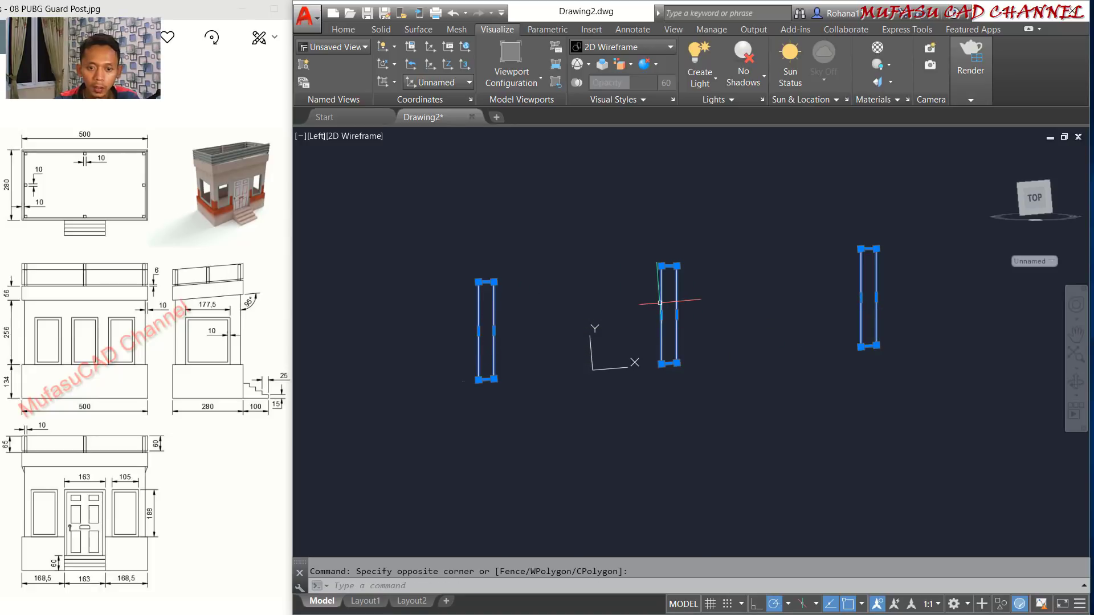
key("Escape")
Extrude the three closed post profiles by 10 units.
middle_click_drag(749, 300, 720, 374, "shift")
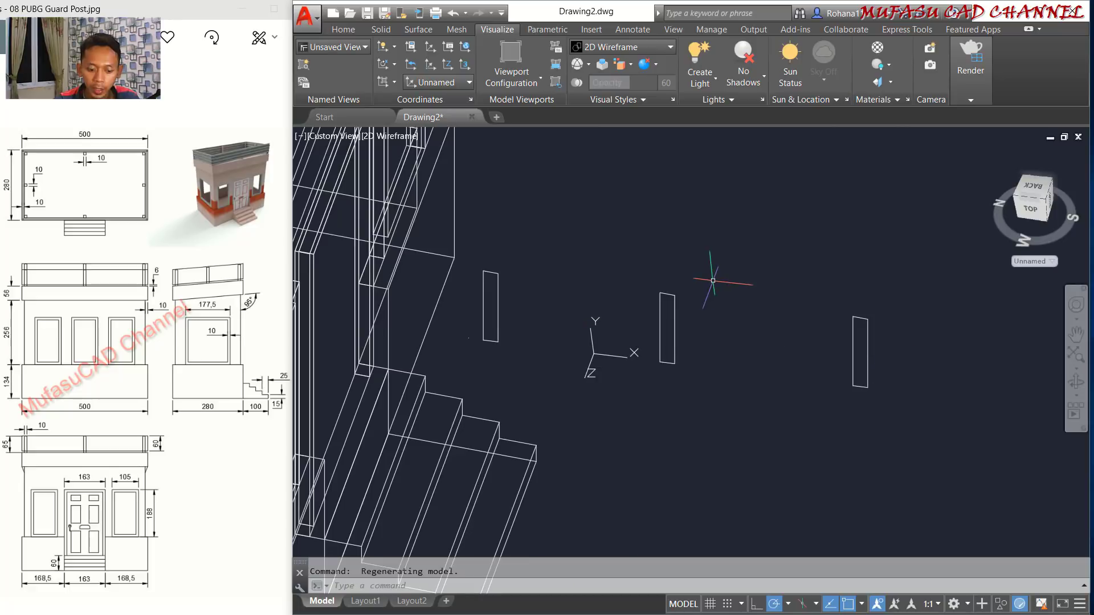
key("Return")
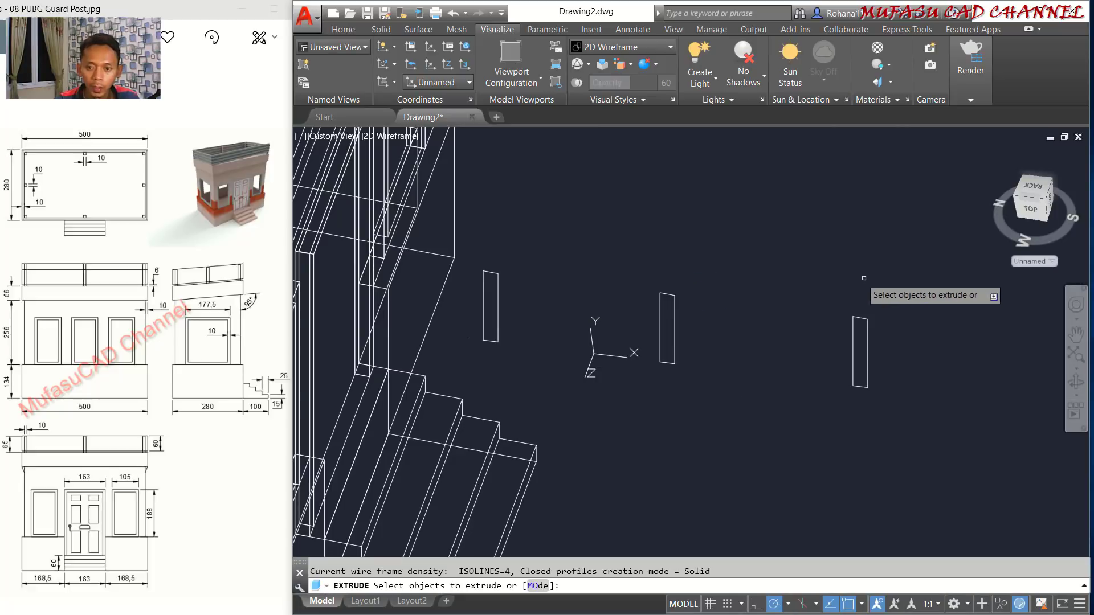
left_click(891, 286)
left_click(641, 327)
left_click(557, 266)
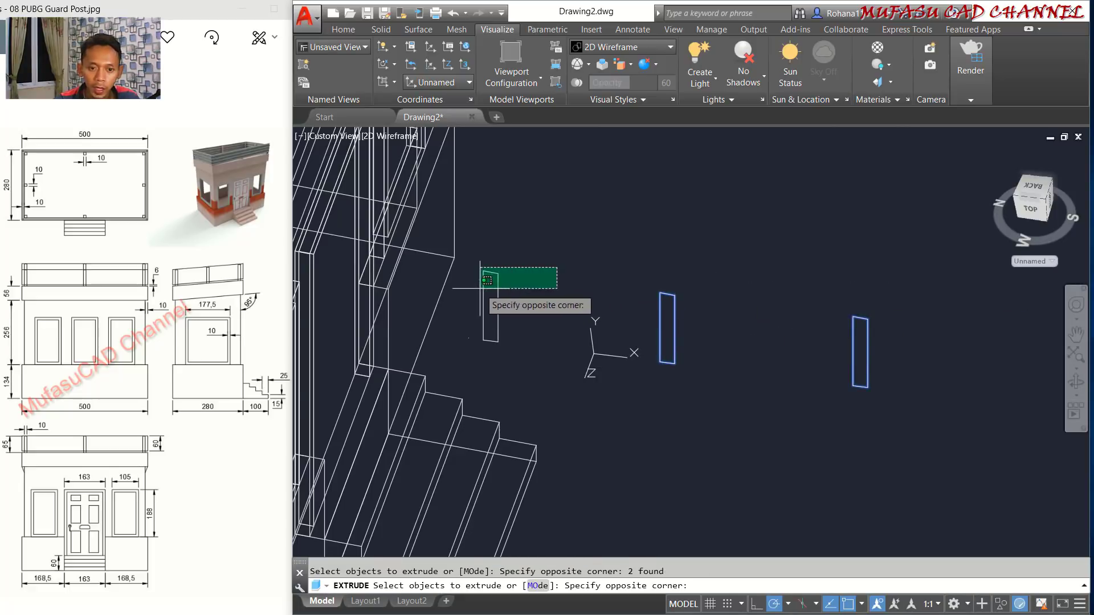
left_click(481, 288)
key("Return")
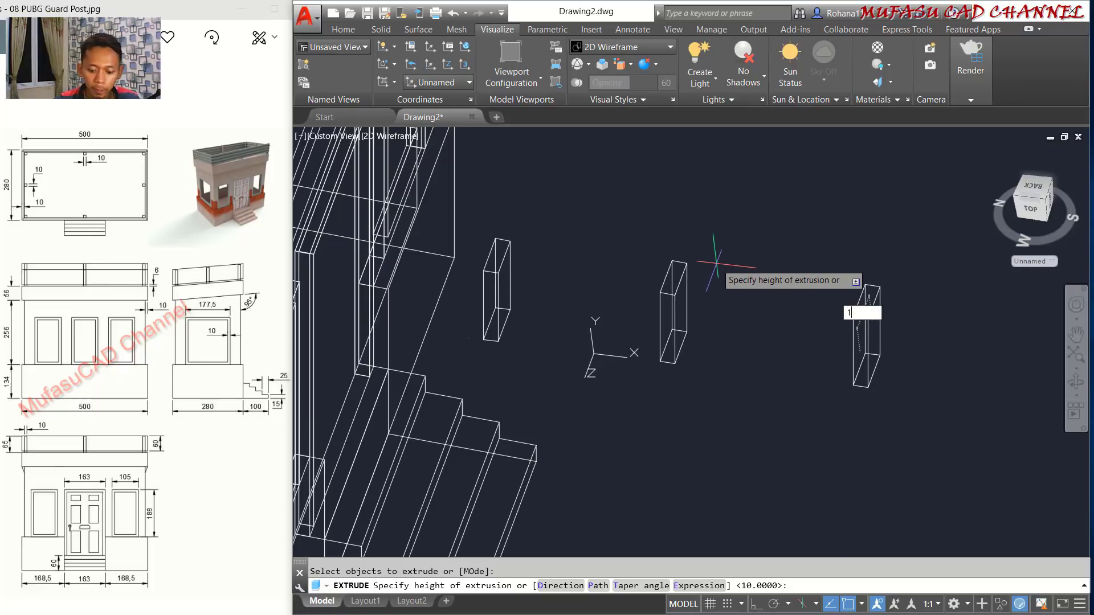
key("Return")
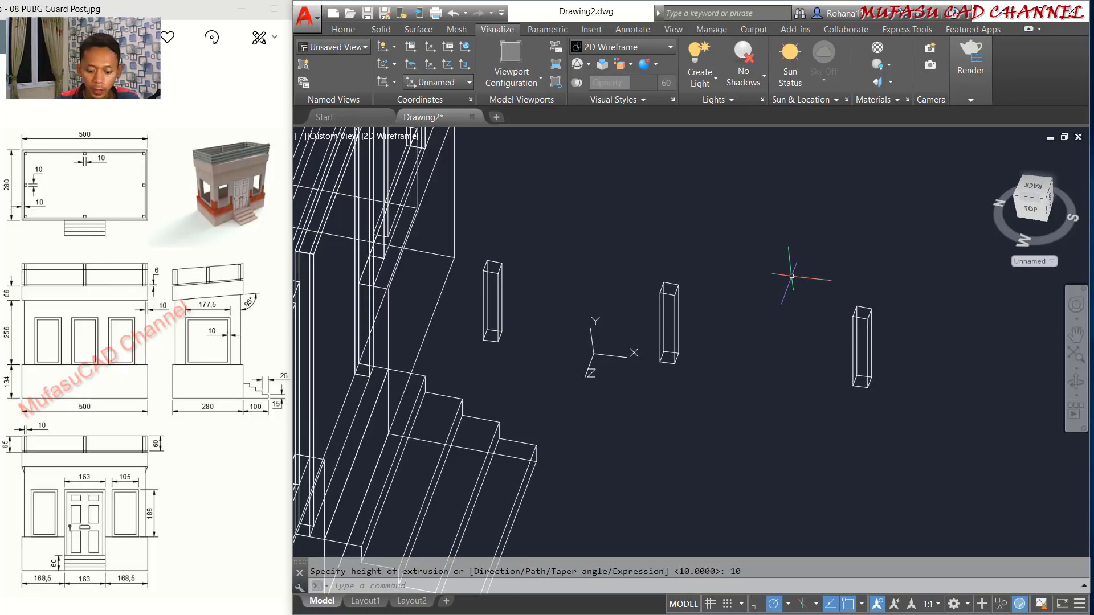
Move the three posts from the reference point to the low outer corner of the sloped roof's side edge.
type("m")
key("Return")
left_click(877, 244)
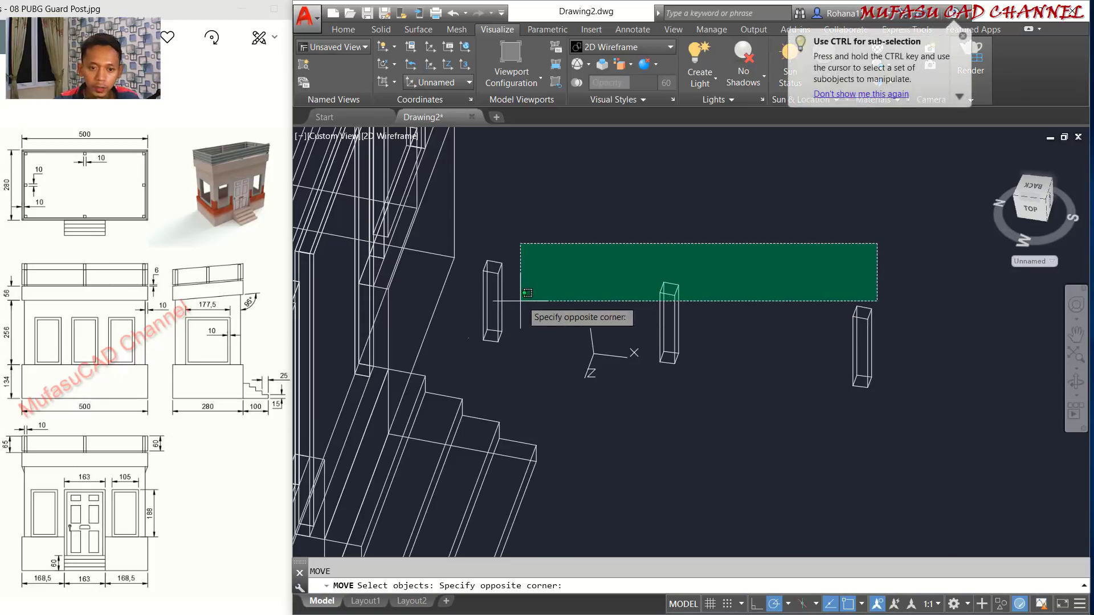
left_click(498, 315)
key("Return")
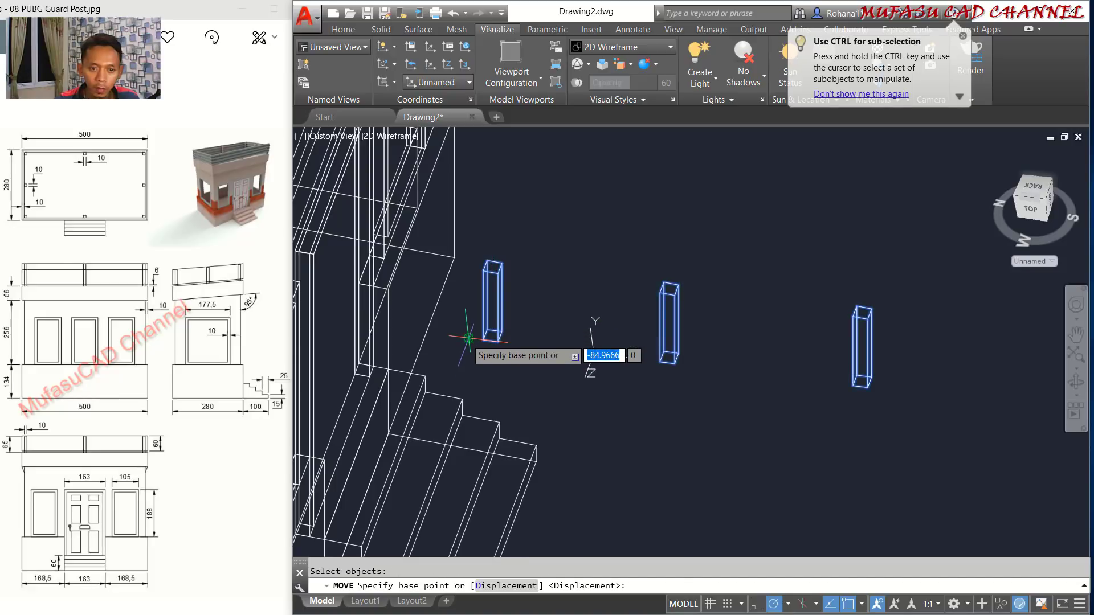
left_click(467, 338)
scroll(596, 242, "down", 5)
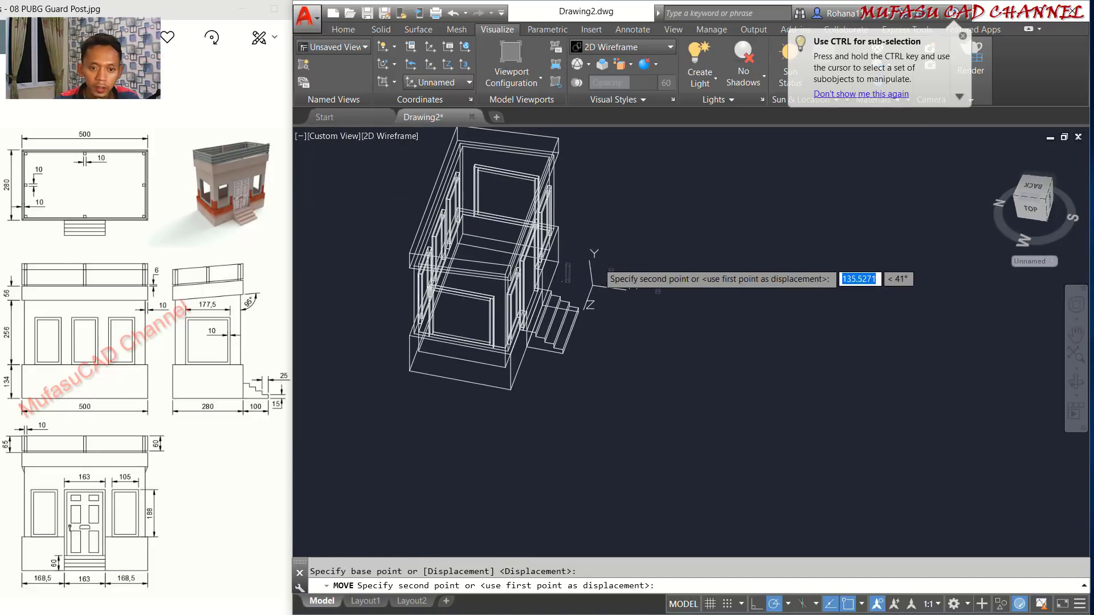
scroll(590, 269, "up", 5)
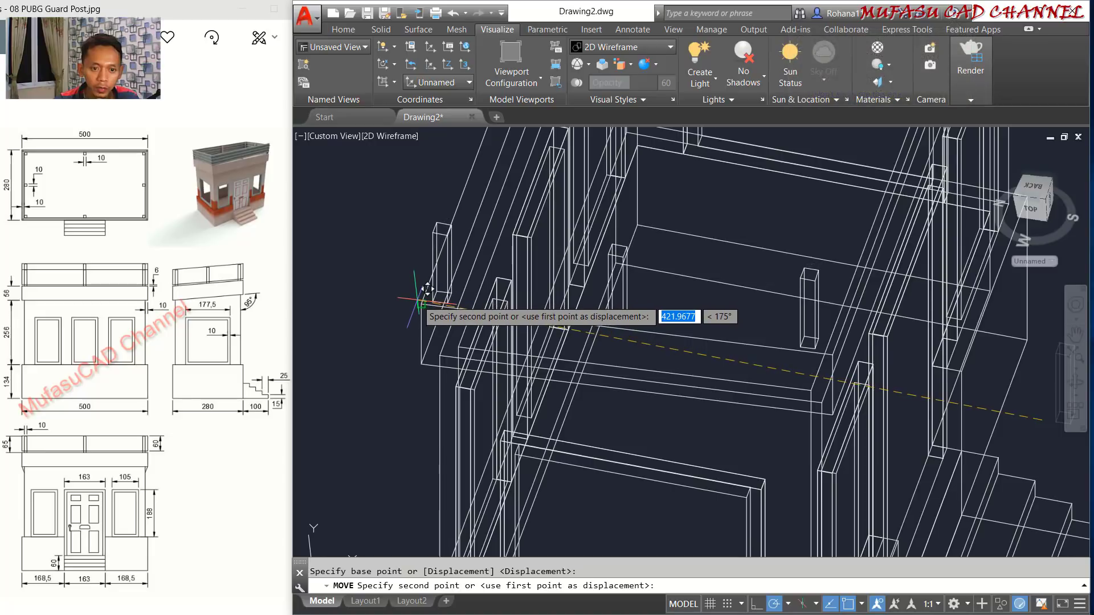
left_click(650, 259)
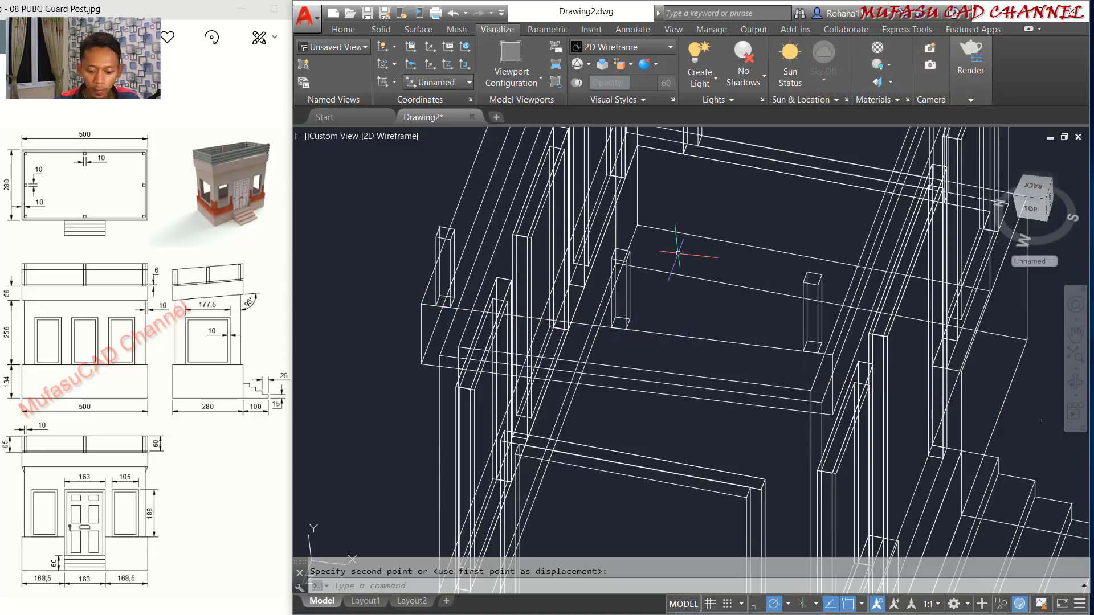
Move the three posts 10 units inward from the roof's side edge along the negative Z direction.
key("Return")
left_click(812, 286)
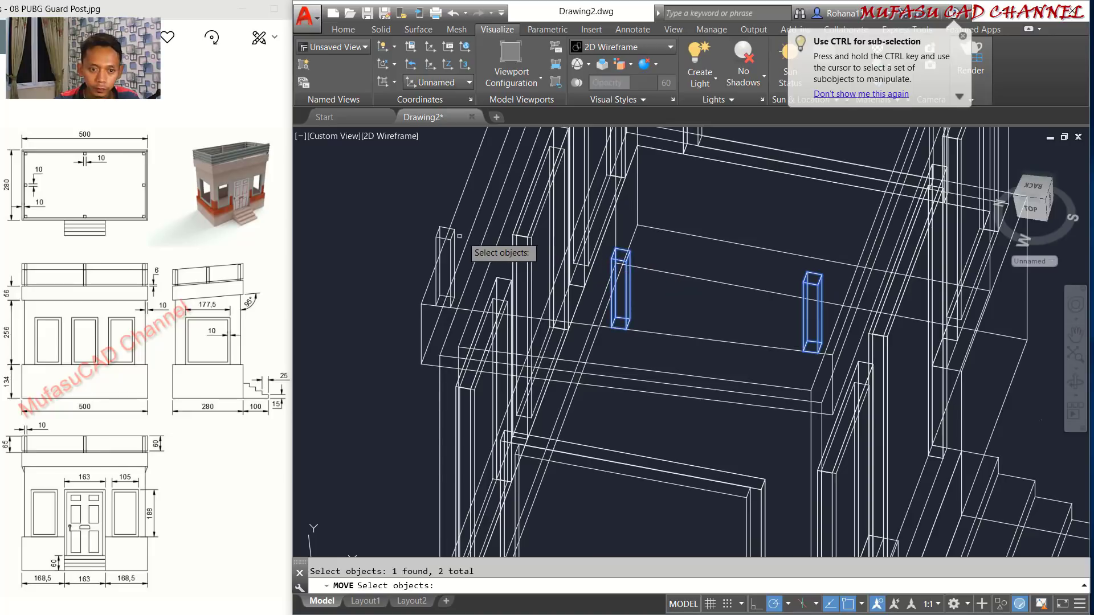
key("Return")
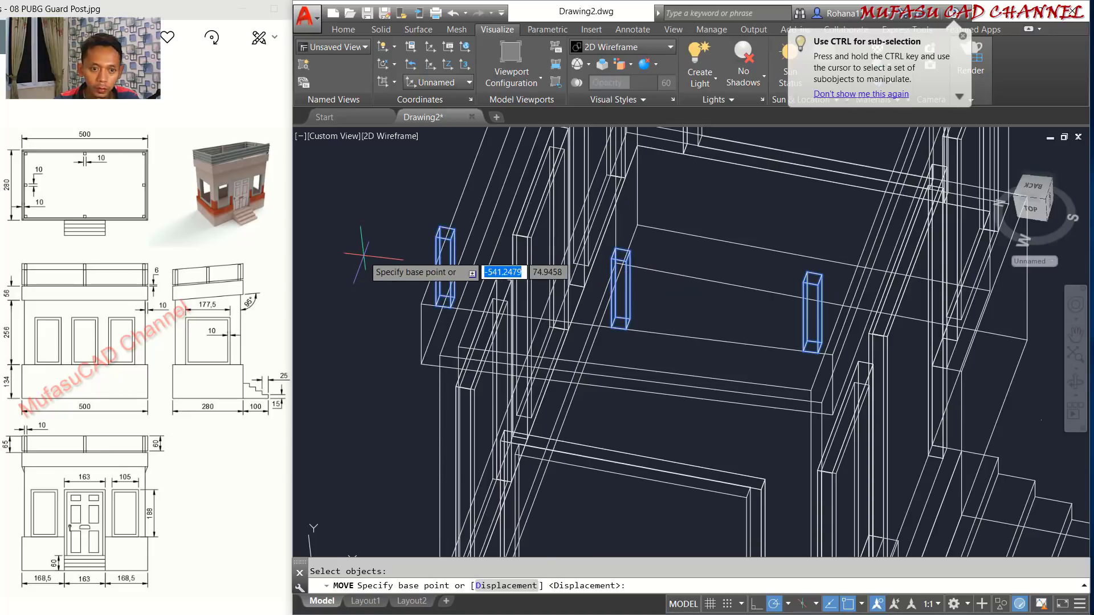
left_click(364, 257)
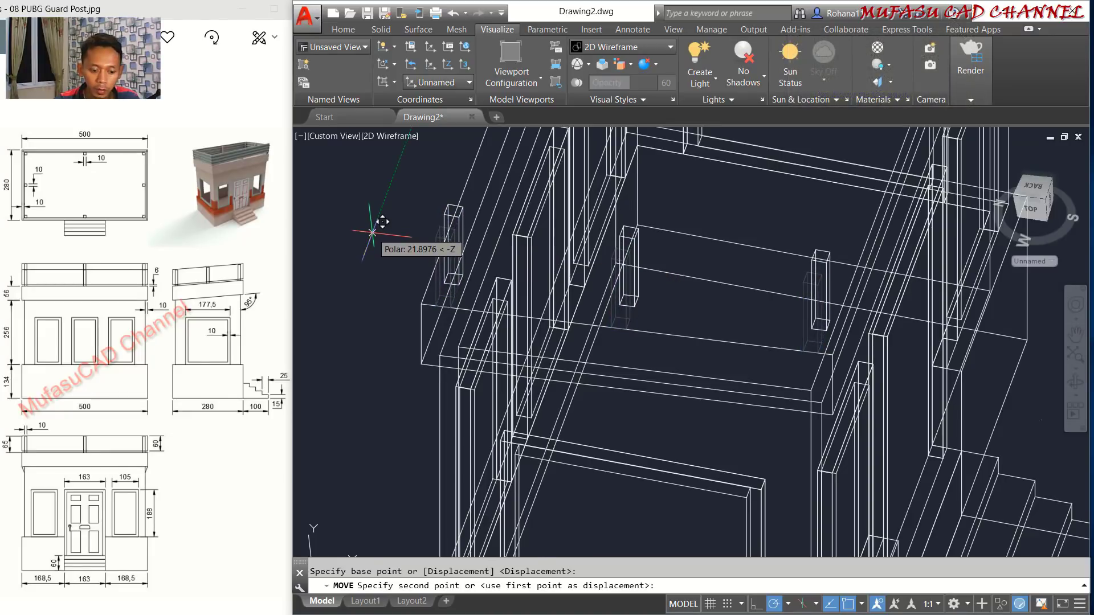
type("10")
key("Return")
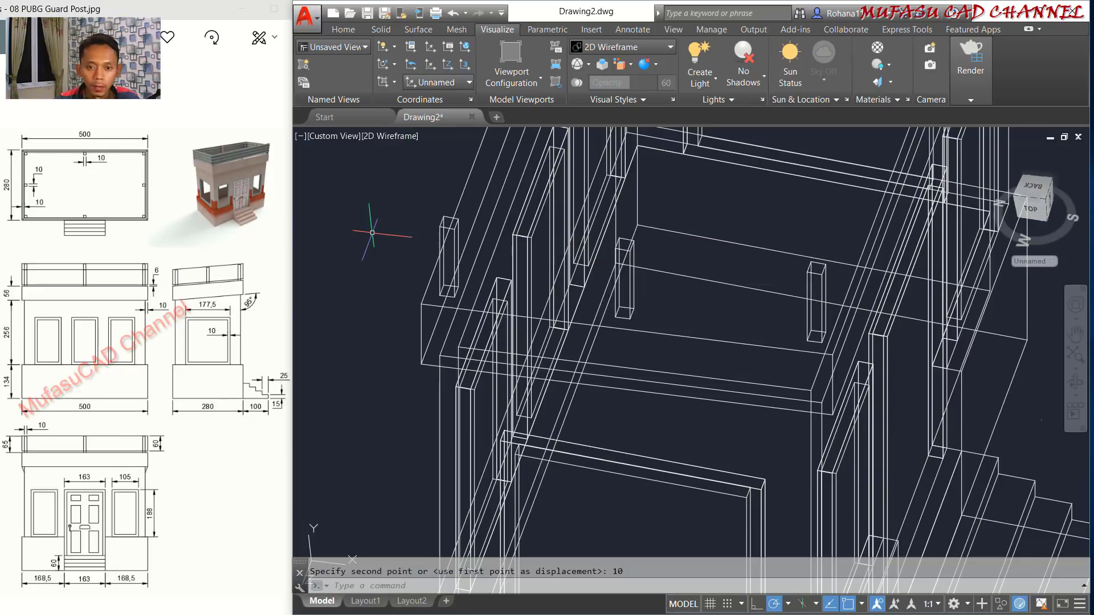
In the top view, mirror the three side posts about the stairs' vertical centerline to the opposite side, keeping the originals.
left_click(340, 136)
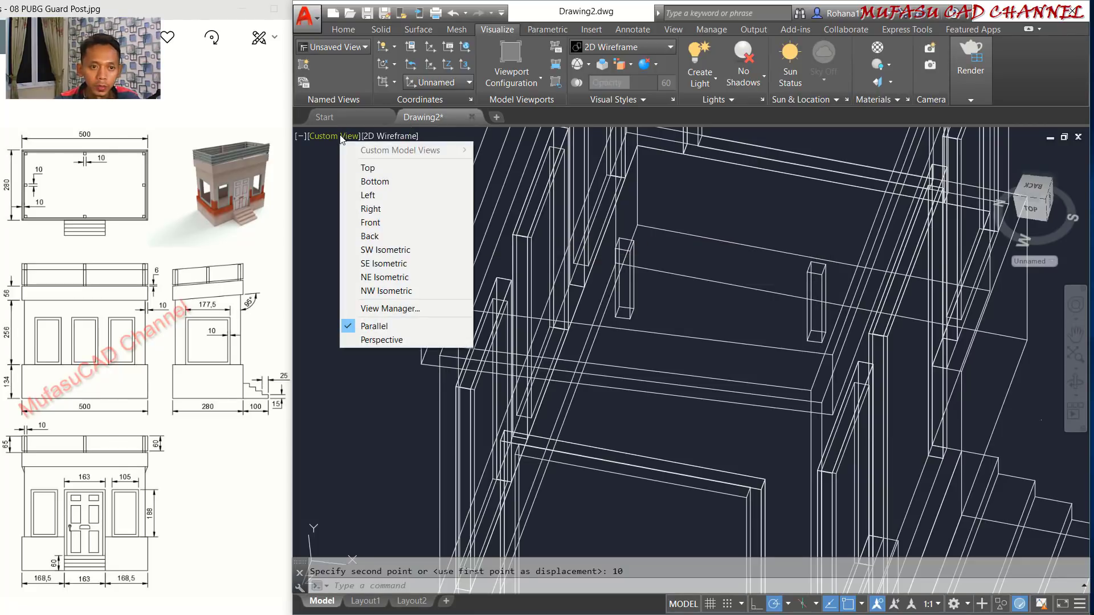
left_click(370, 167)
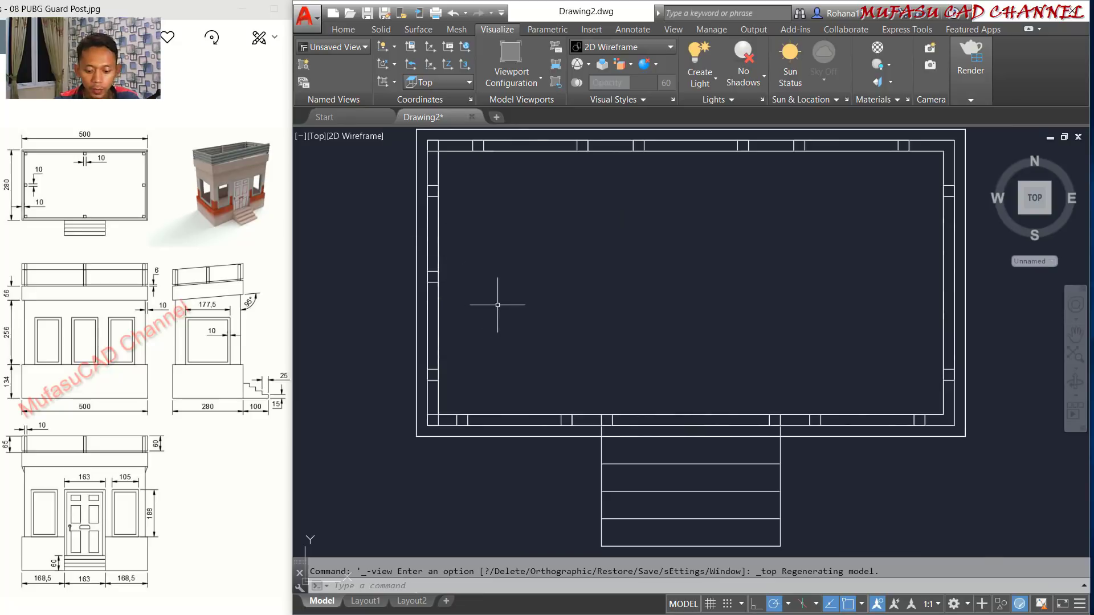
type("c")
key("Escape")
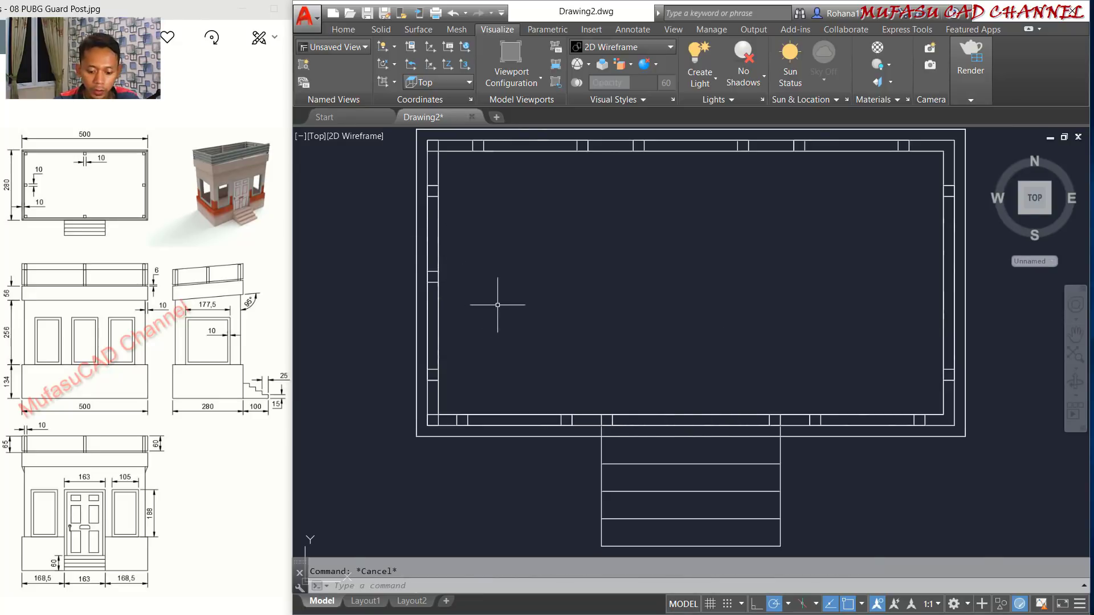
key("Return")
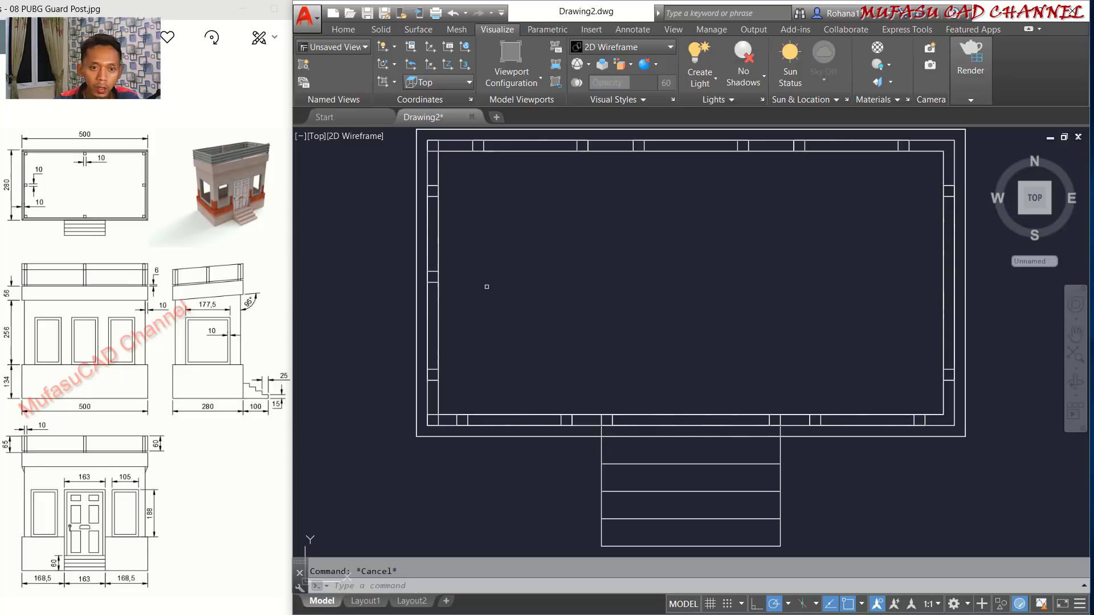
left_click(430, 152)
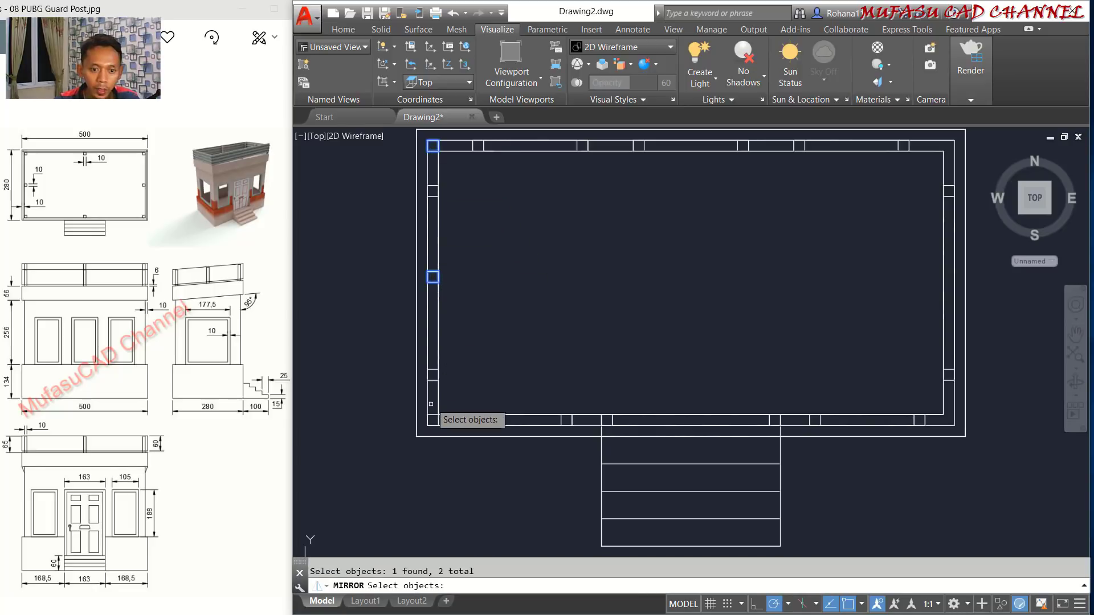
key("Return")
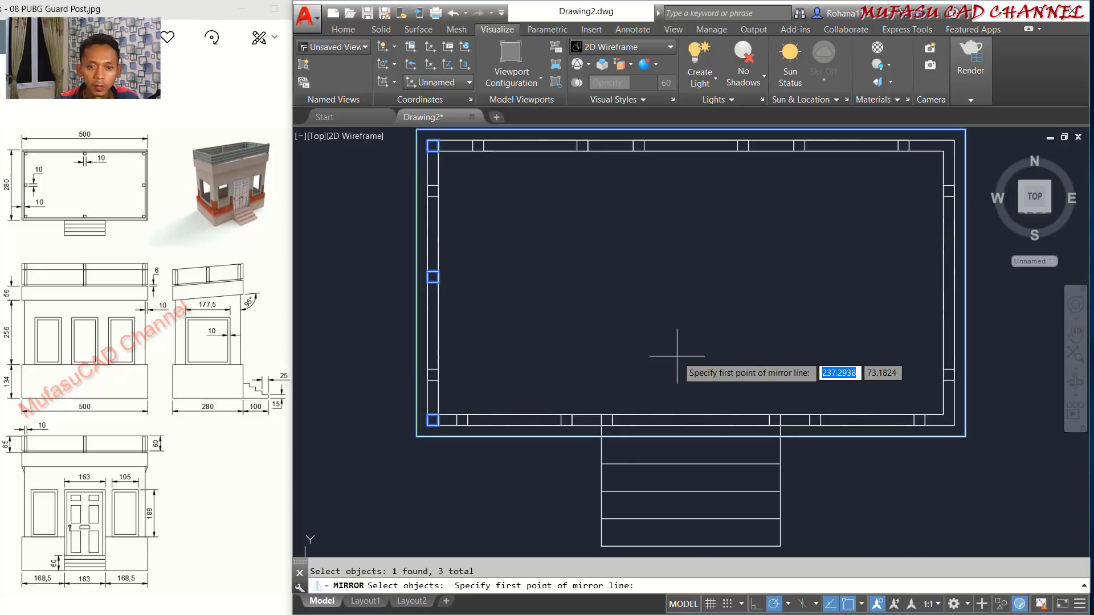
middle_click_drag(671, 361, 633, 327)
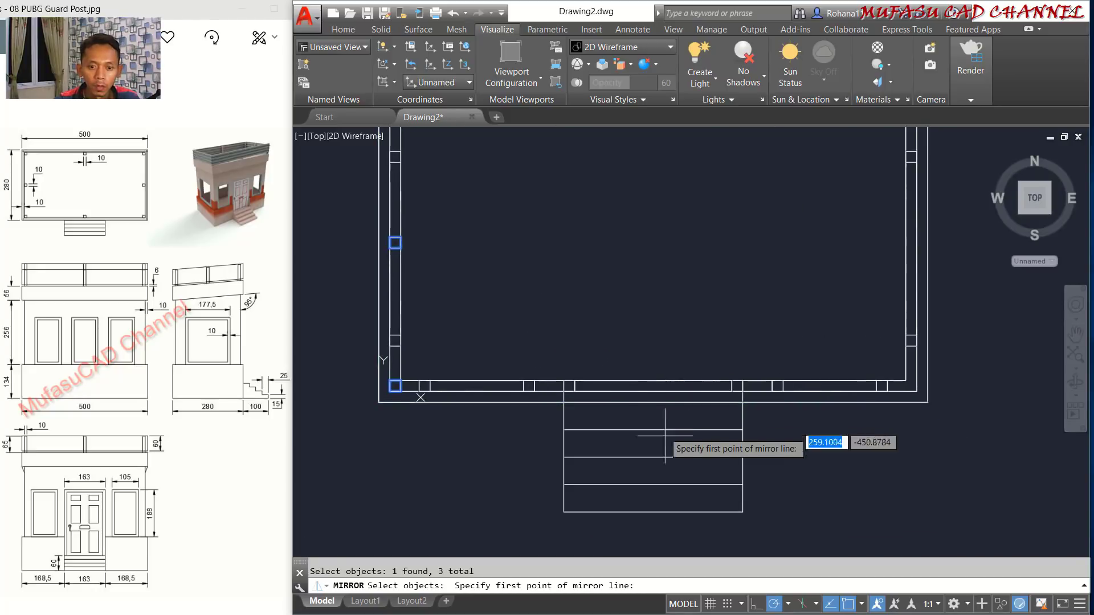
left_click(654, 511)
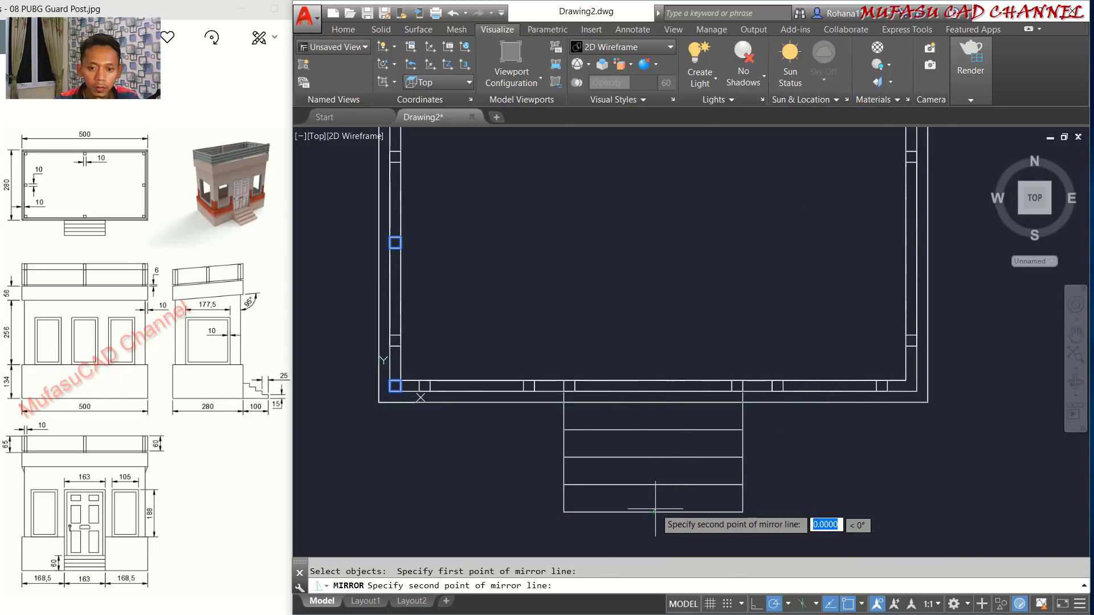
left_click(648, 293)
key("Return")
Copy the front corner railing post to the midpoint of the roof's front side, above the stairs.
scroll(706, 351, "up", 2)
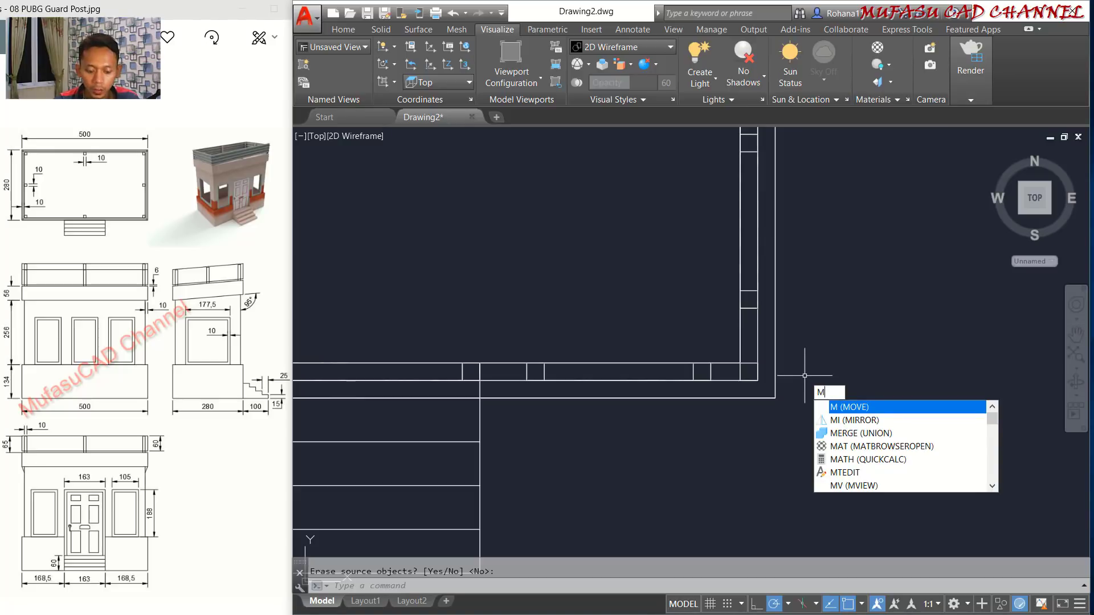
key("Escape")
type("o")
key("Return")
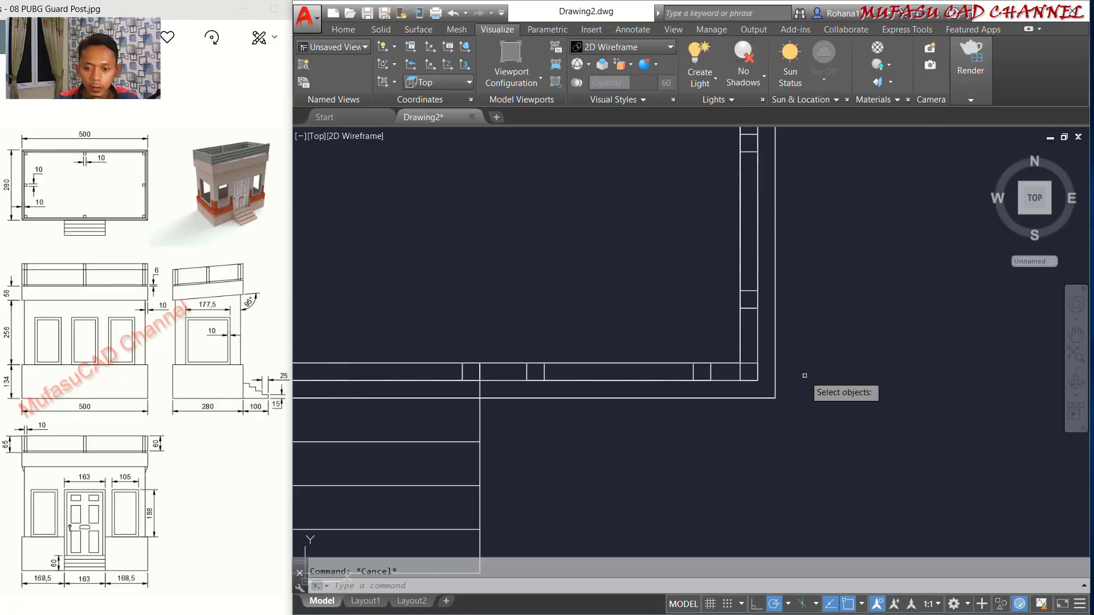
key("Return")
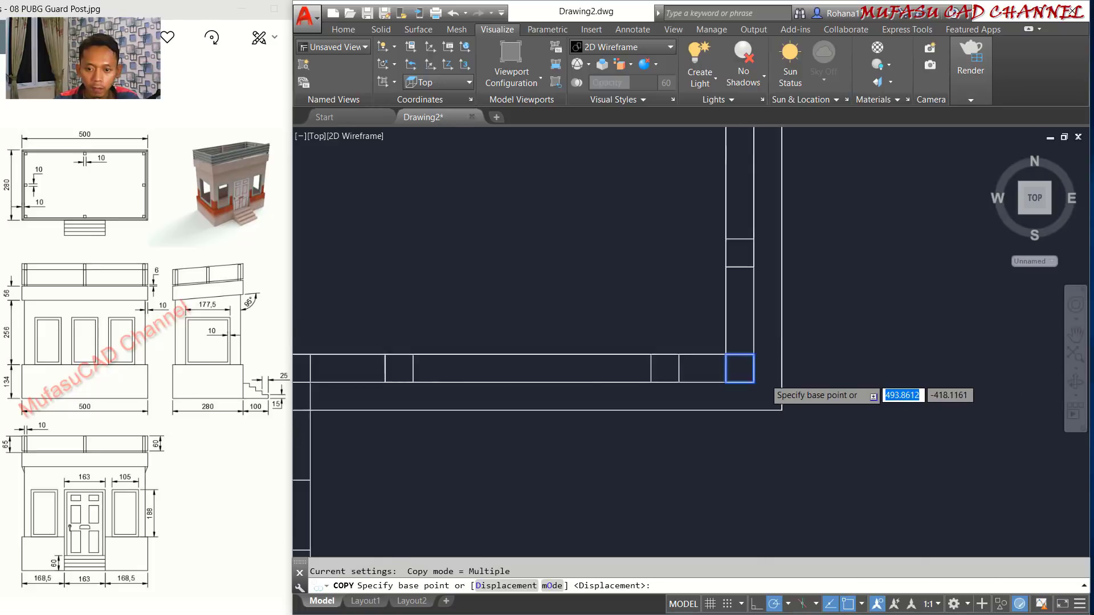
scroll(765, 378, "up", 5)
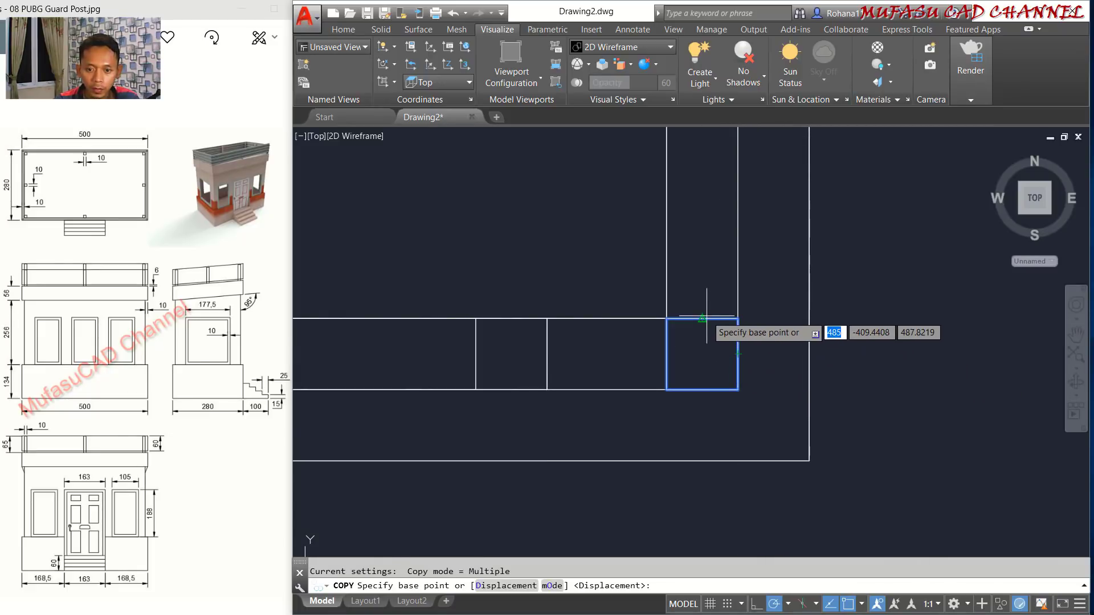
left_click(702, 347)
scroll(706, 352, "down", 4)
middle_click_drag(681, 368, 991, 359)
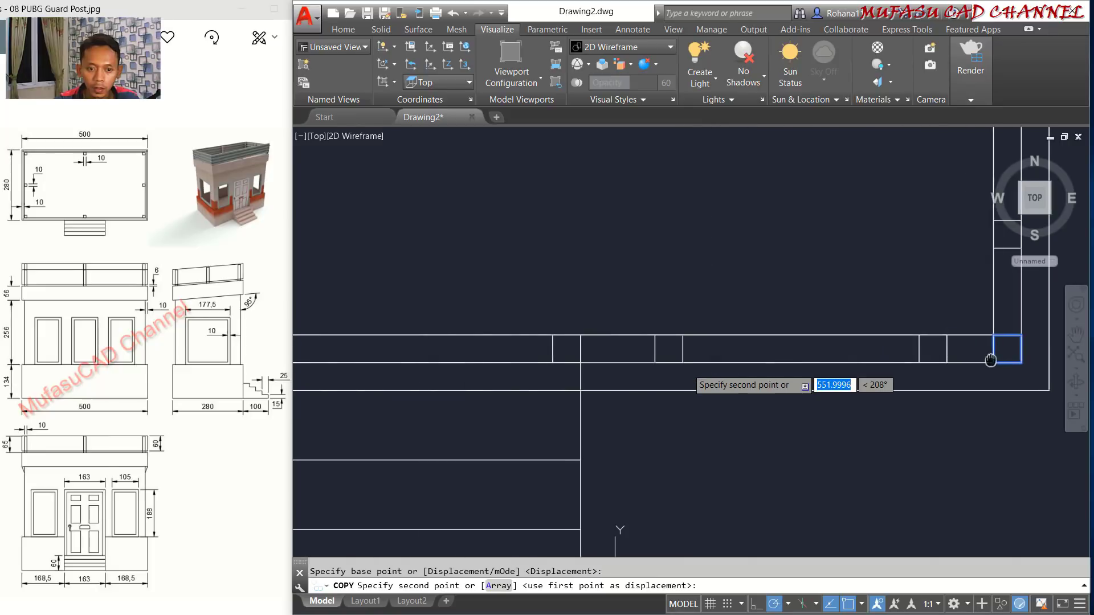
scroll(699, 365, "down", 2)
middle_click_drag(698, 366, 784, 378)
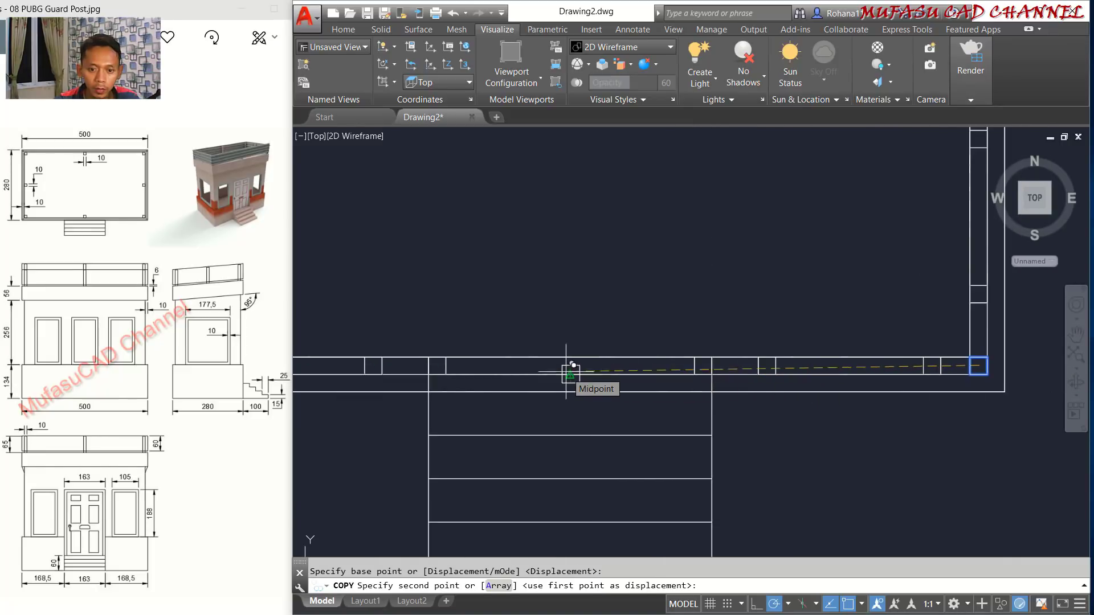
scroll(674, 376, "down", 2)
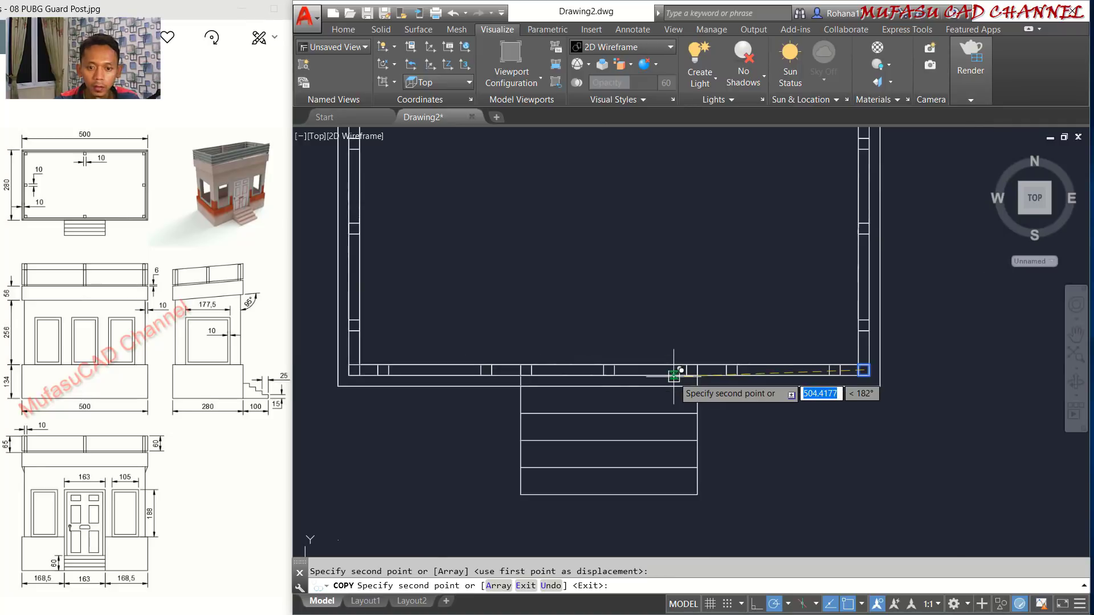
key("Escape")
Mirror the middle front post to the rear side about the horizontal centerline through the middle side posts, keeping the original.
middle_click_drag(673, 333, 612, 363)
type("mi")
key("Return")
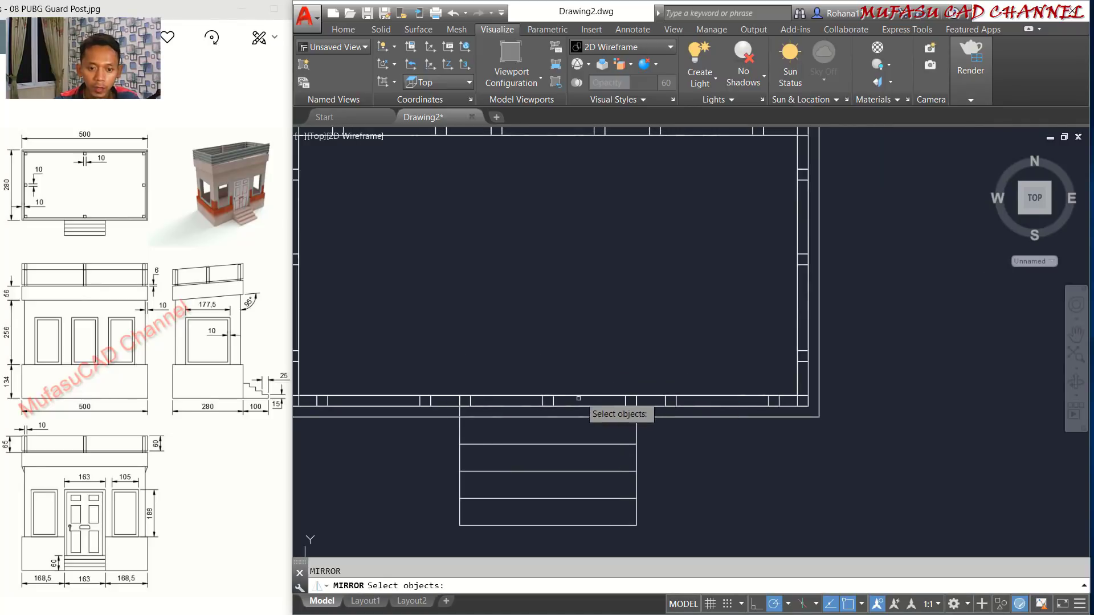
left_click(553, 401)
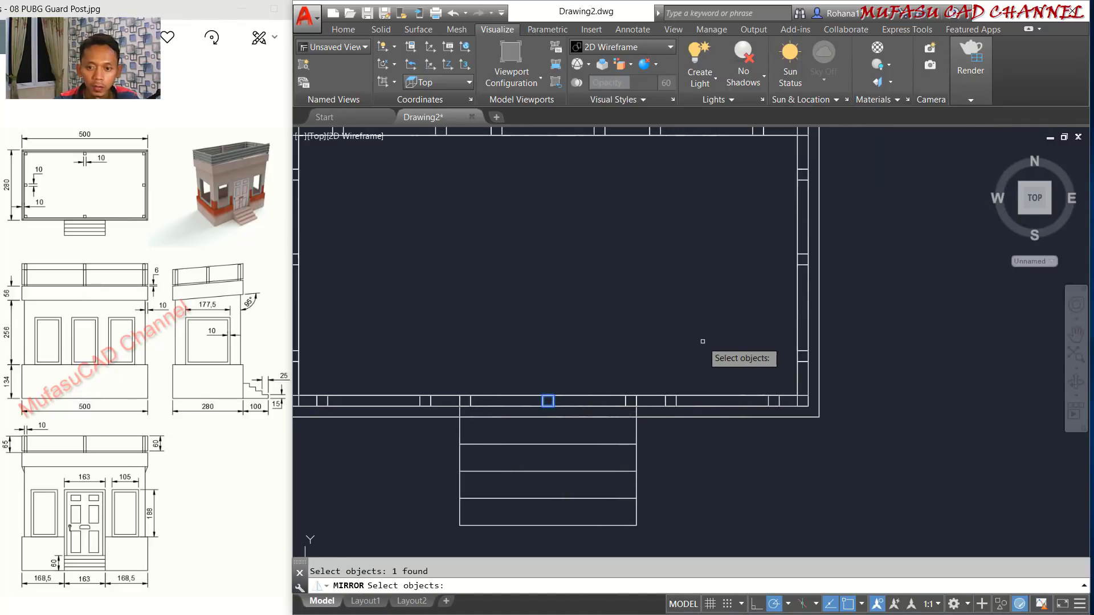
key("Return")
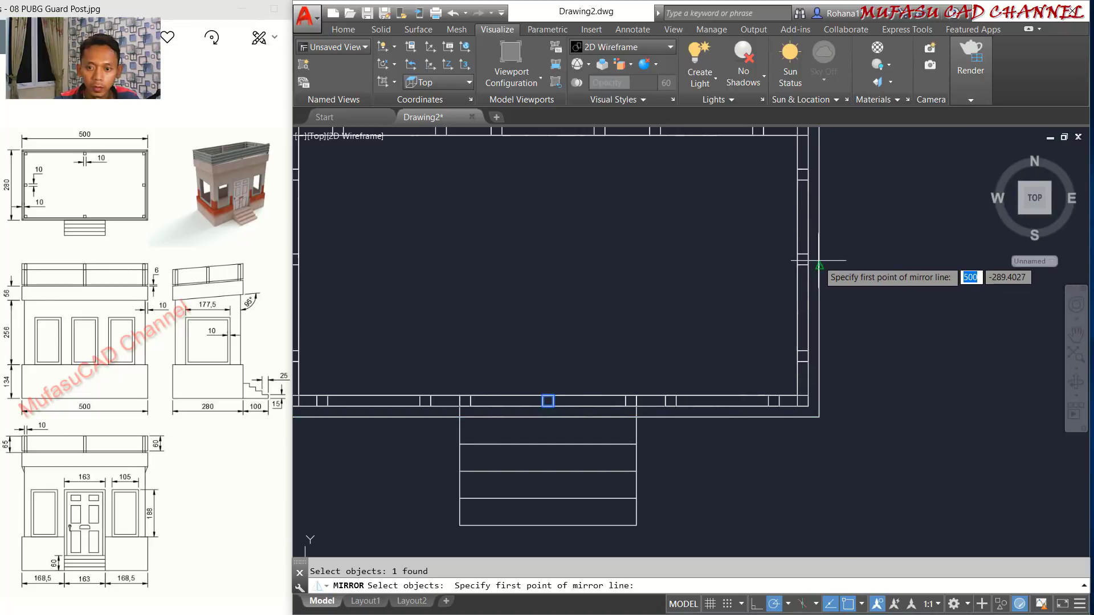
left_click(808, 259)
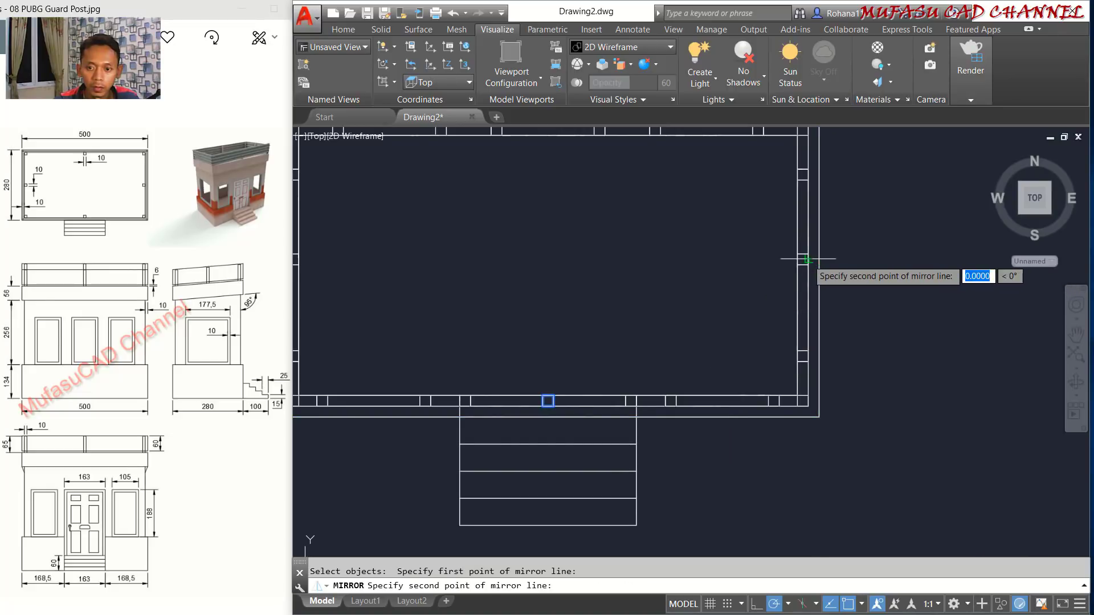
left_click(857, 259)
key("Return")
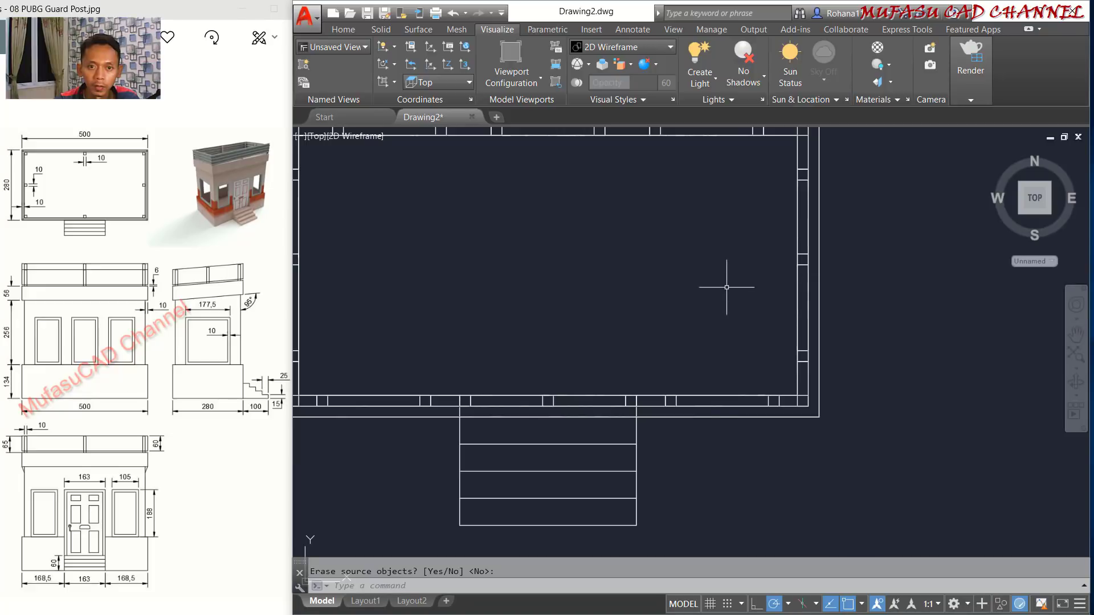
Move the mirrored rear middle post inward, in line with the rear corner posts.
scroll(727, 287, "down", 3)
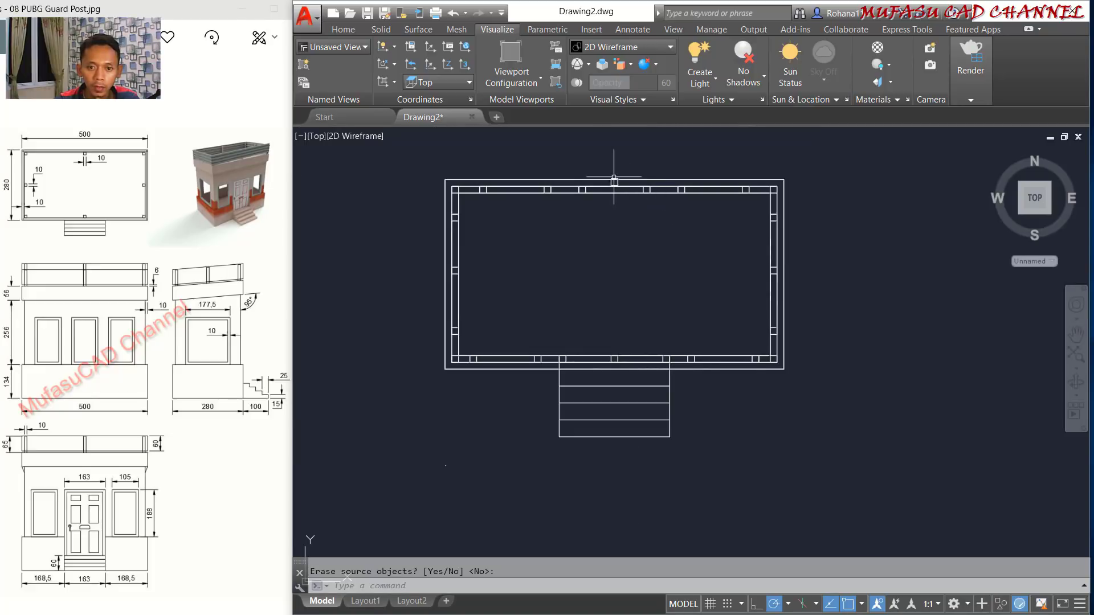
scroll(615, 182, "up", 9)
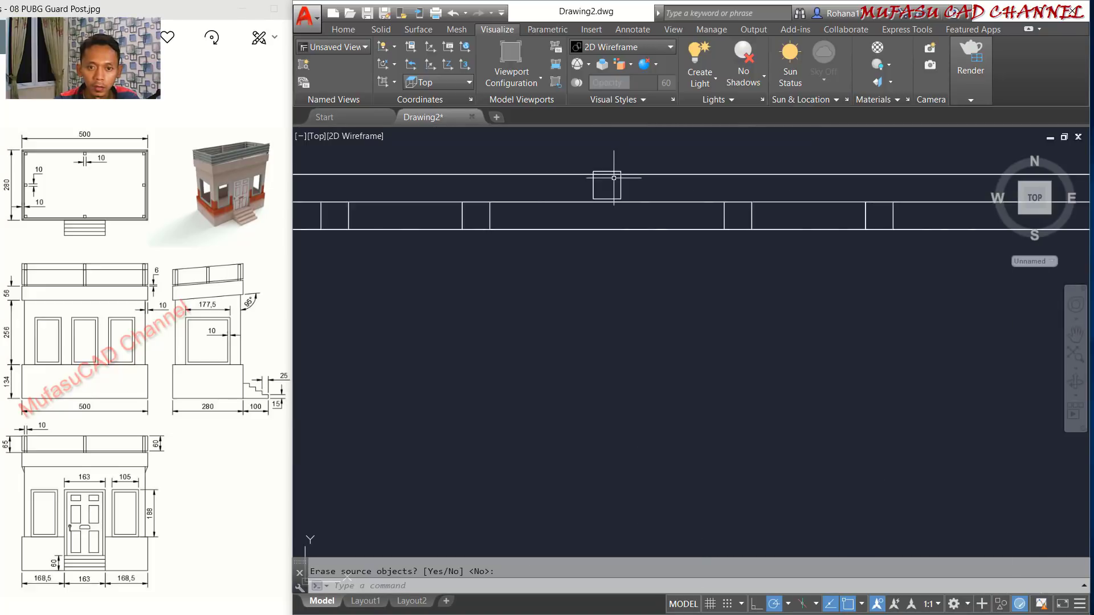
middle_click_drag(612, 228, 607, 259)
type("m")
key("Return")
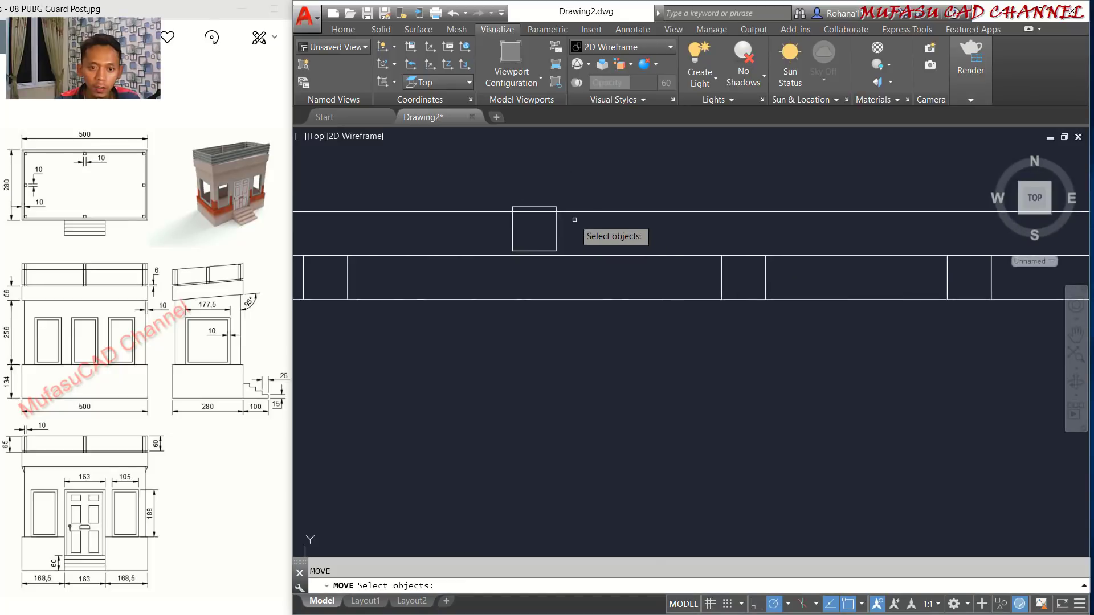
left_click(574, 221)
left_click(530, 243)
key("Return")
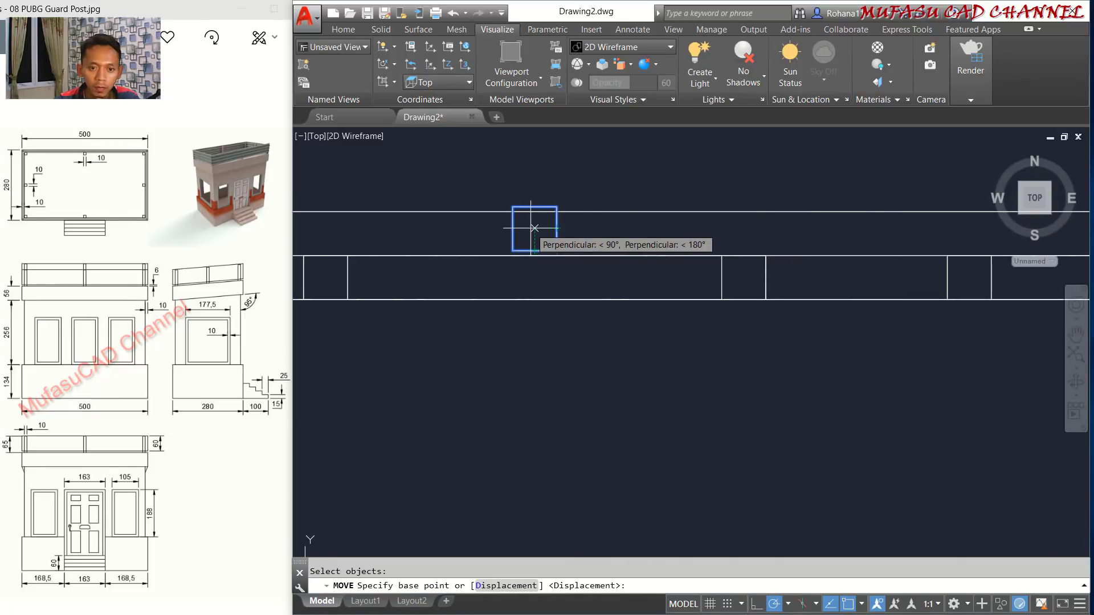
left_click(534, 228)
scroll(566, 292, "down", 2)
scroll(518, 318, "down", 4)
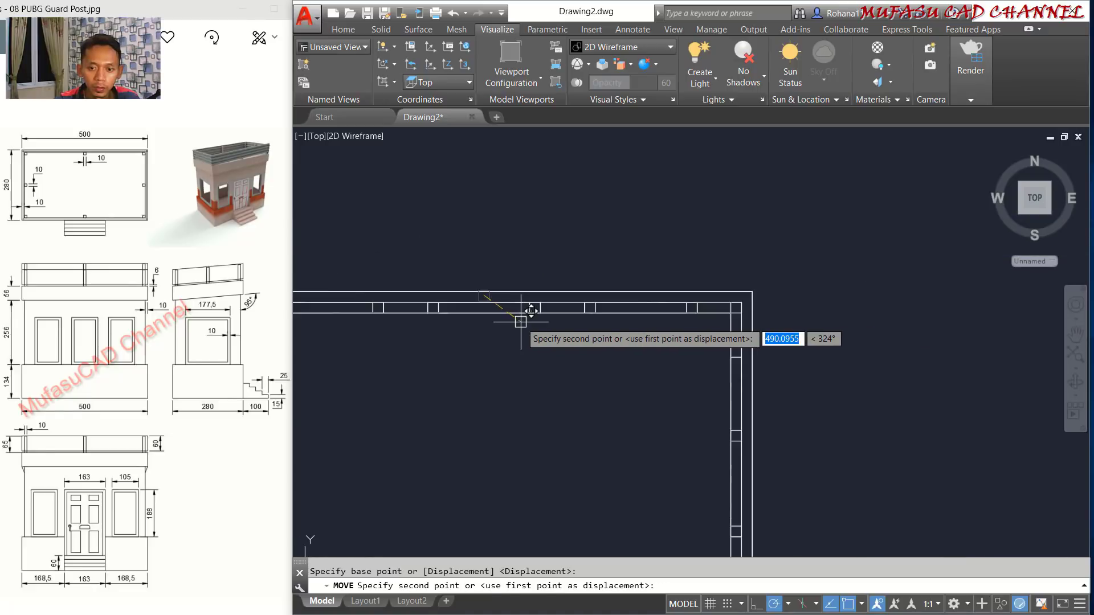
scroll(520, 314, "up", 3)
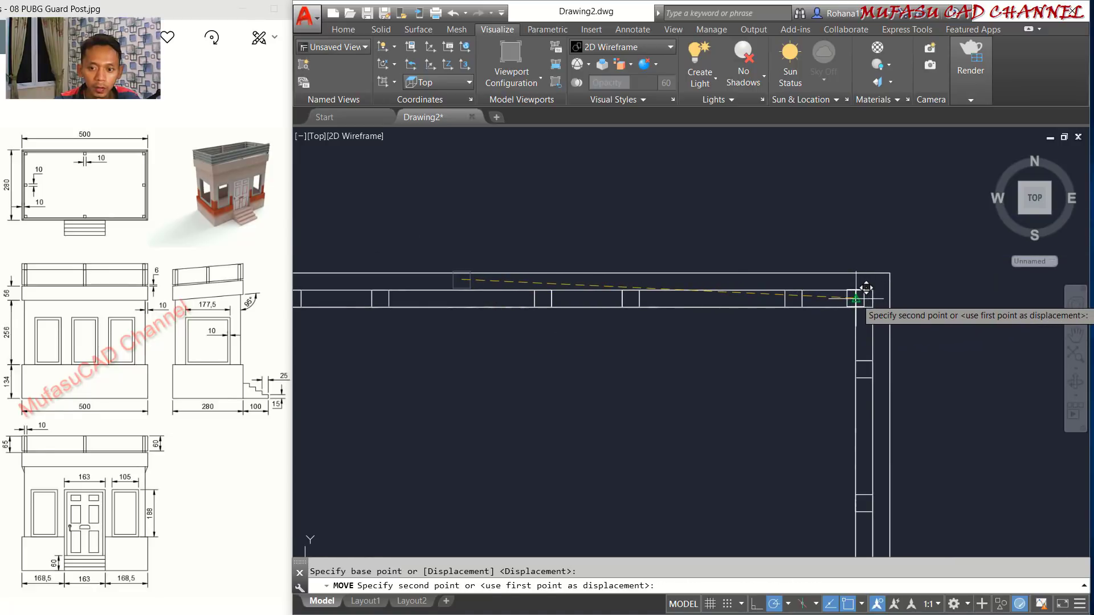
left_click(462, 297)
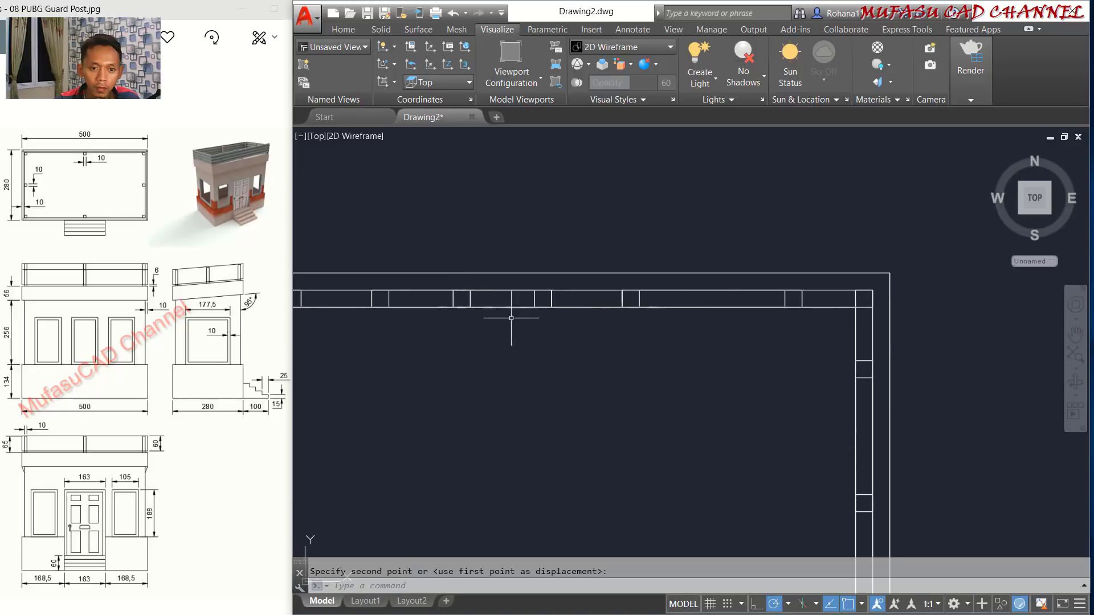
In the left view, move the raised rear middle post down until its base meets the sloped roof beside the rear corner posts.
scroll(576, 358, "down", 4)
middle_click_drag(576, 359, 599, 313)
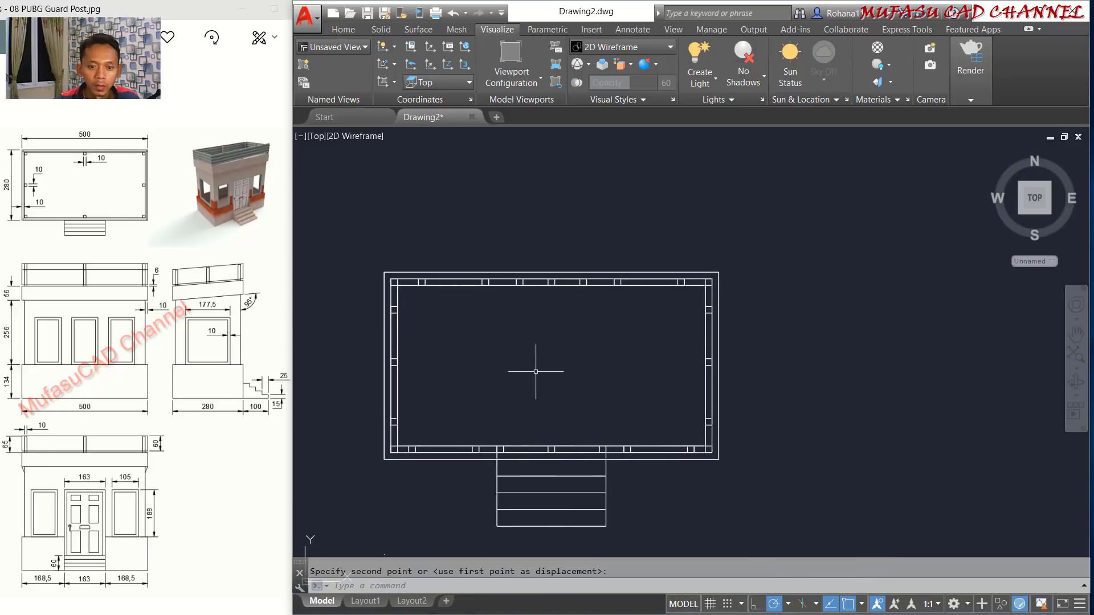
middle_click_drag(536, 372, 781, 228, "shift")
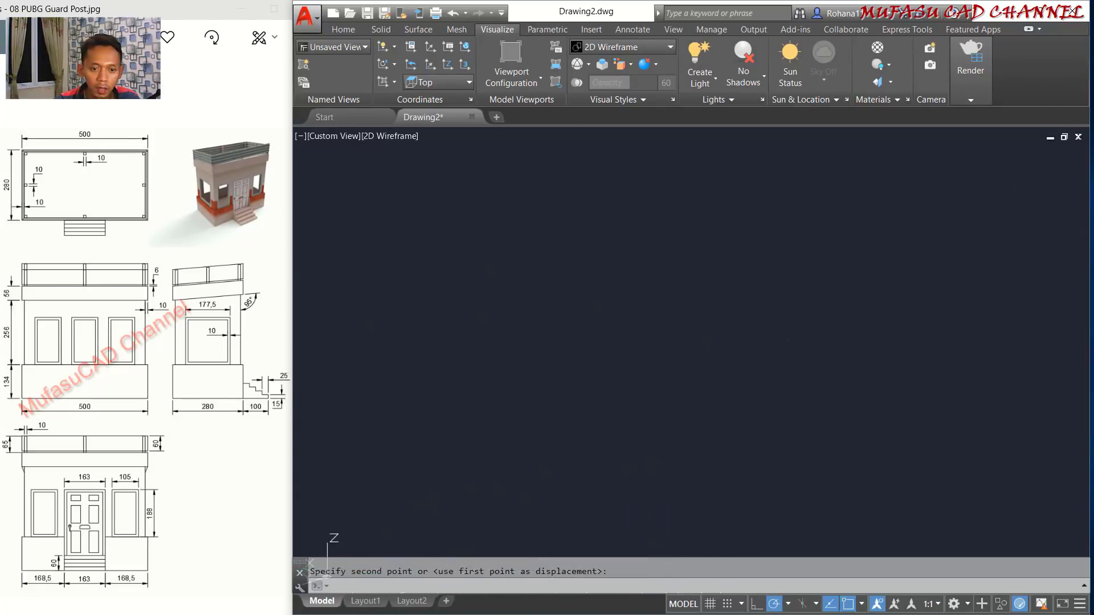
left_click(340, 136)
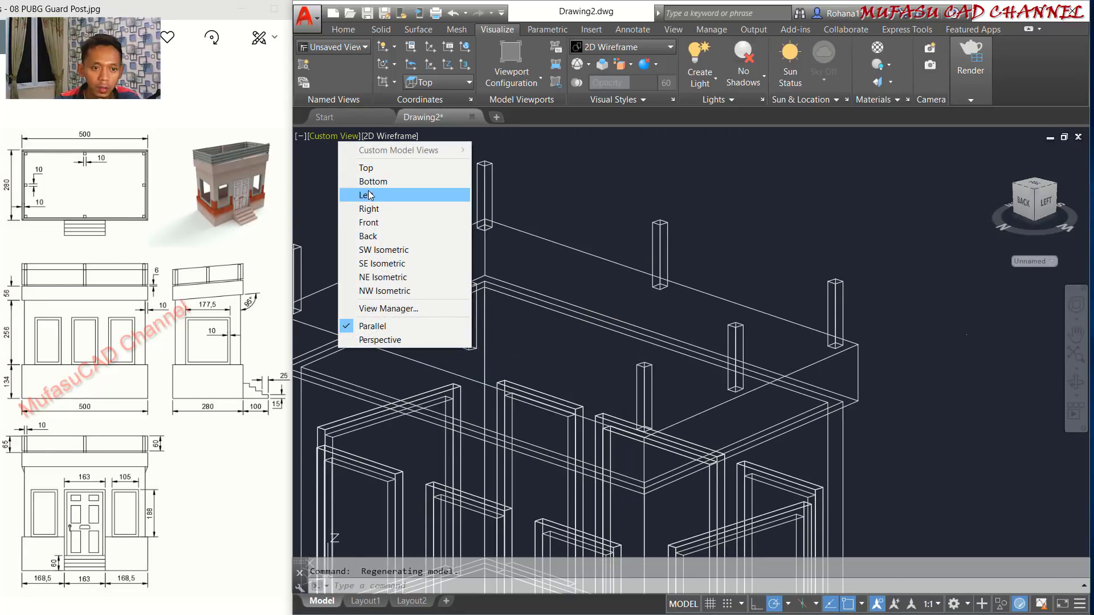
left_click(377, 199)
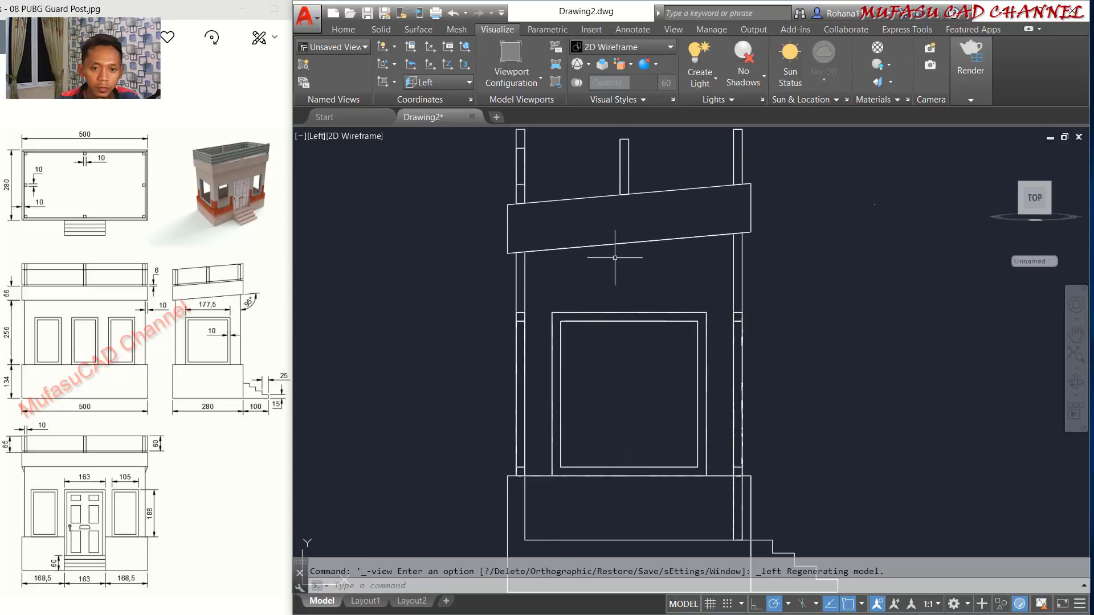
middle_click_drag(582, 257, 501, 251)
scroll(500, 246, "up", 4)
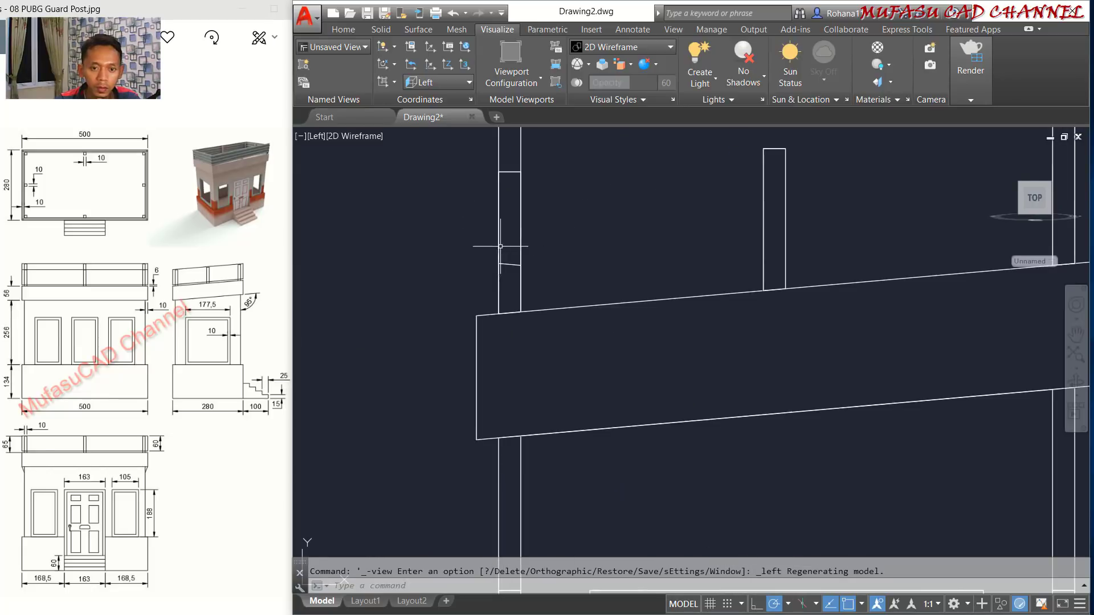
middle_click_drag(609, 226, 590, 261)
type("m")
key("Return")
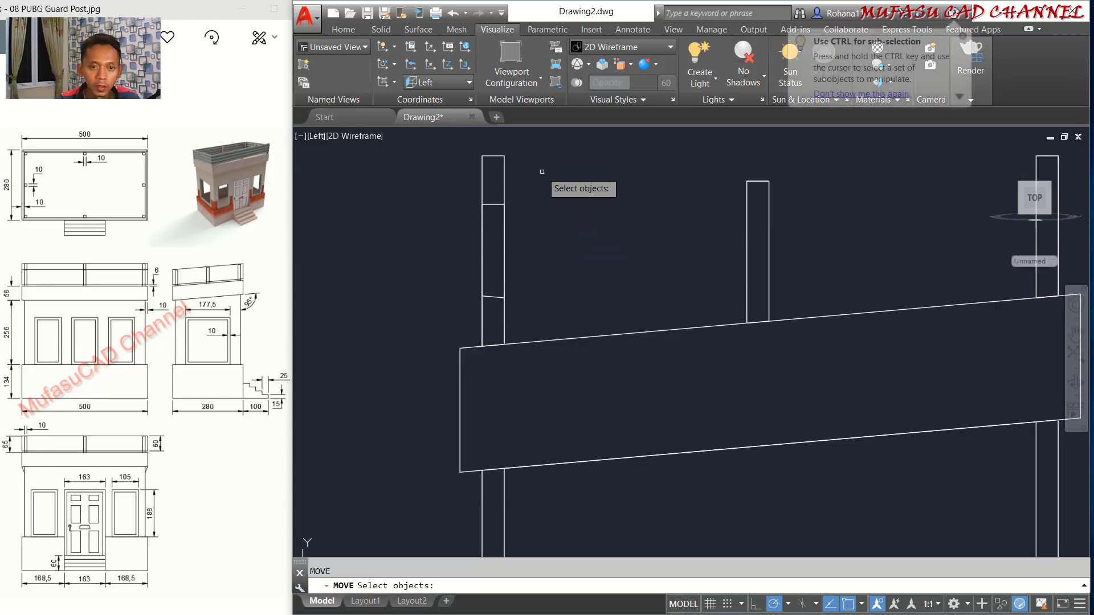
left_click(538, 158)
left_click(457, 180)
key("Return")
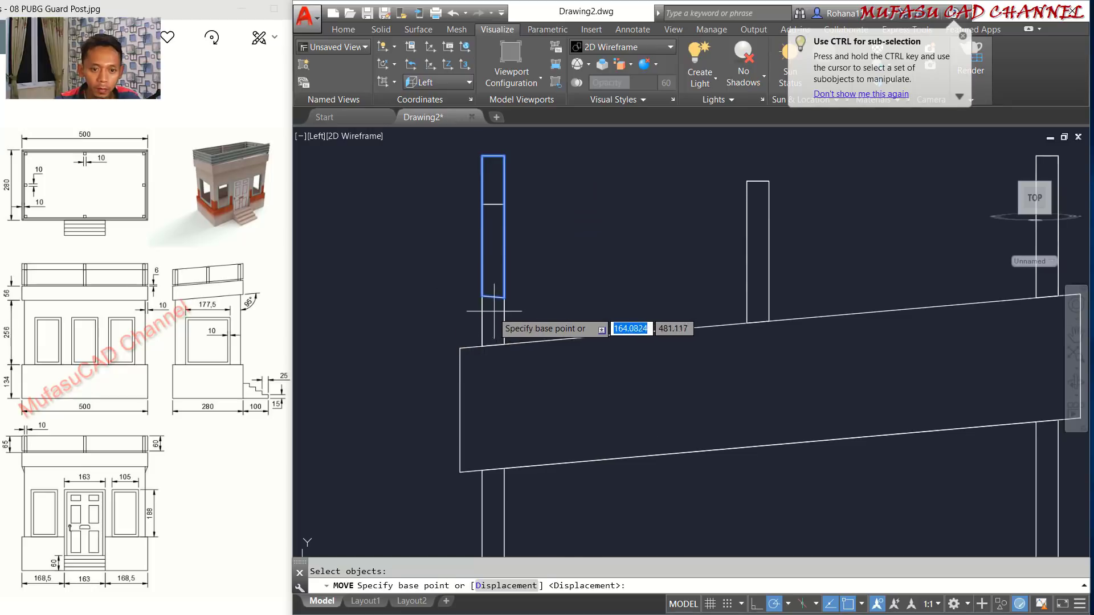
scroll(498, 339, "up", 2)
left_click(471, 287)
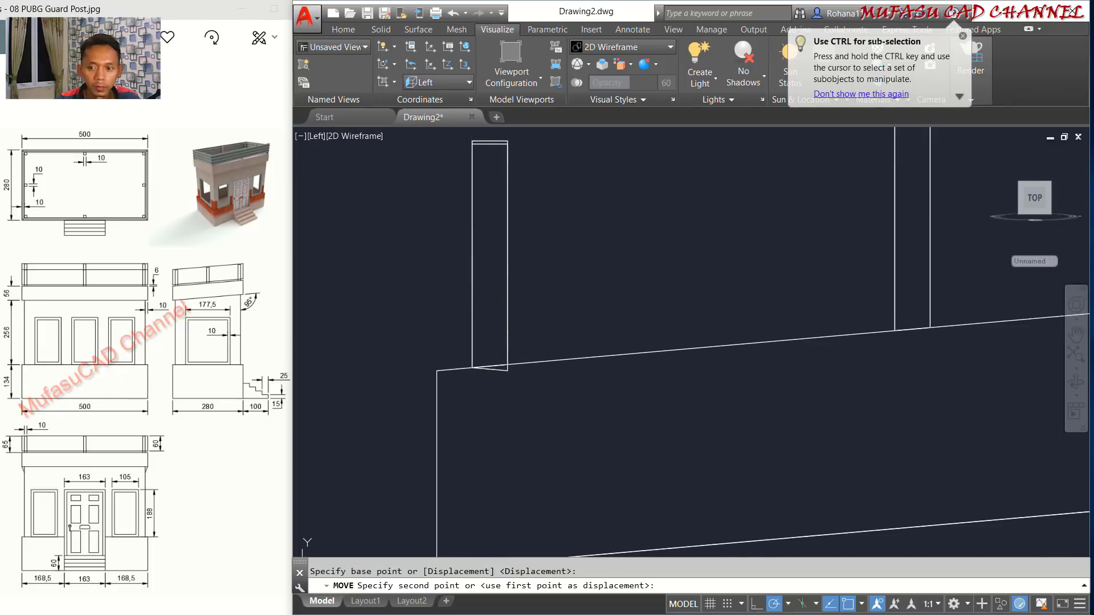
left_click(472, 368)
Inspect the post placement around the roof in the Shaded with edges style and return to 2D Wireframe.
scroll(627, 233, "down", 4)
middle_click_drag(697, 244, 733, 265, "shift")
scroll(733, 265, "down", 3)
left_click(394, 137)
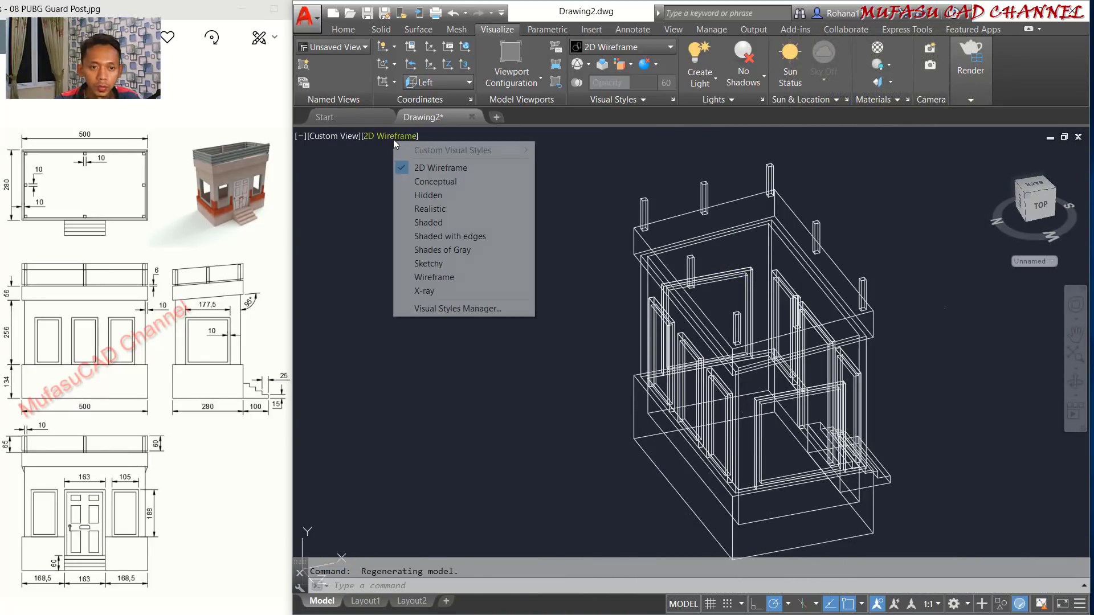
left_click(433, 234)
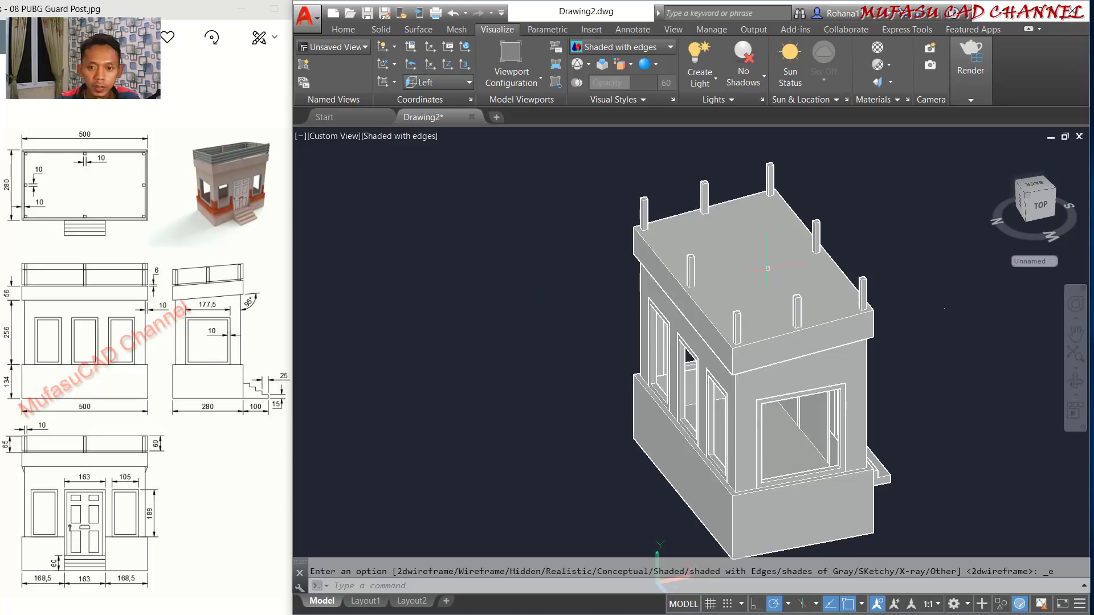
middle_click_drag(767, 268, 595, 187, "shift")
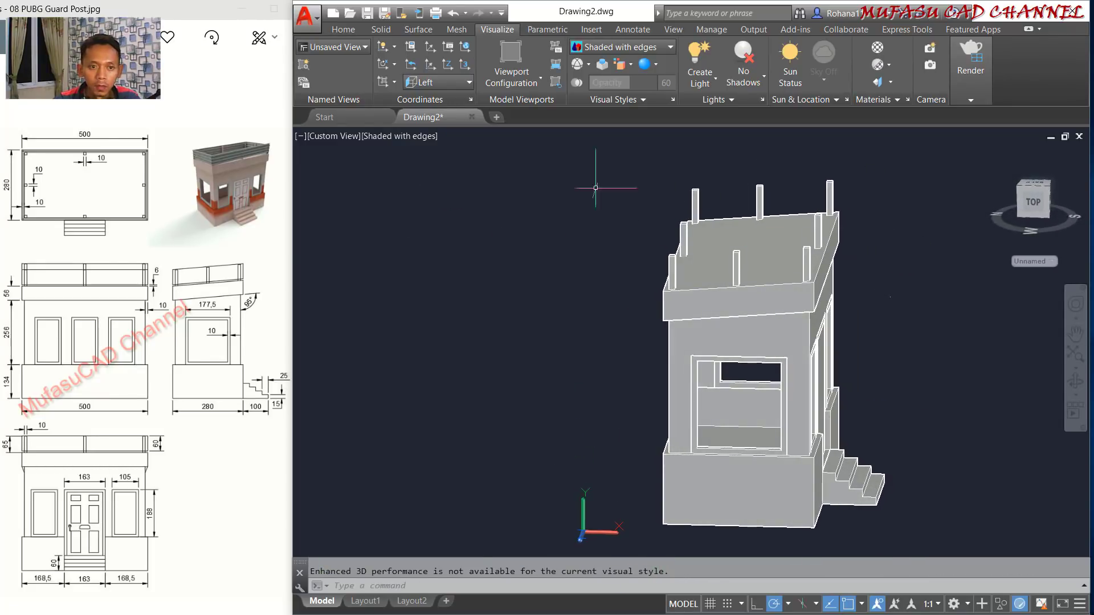
left_click(406, 139)
left_click(445, 169)
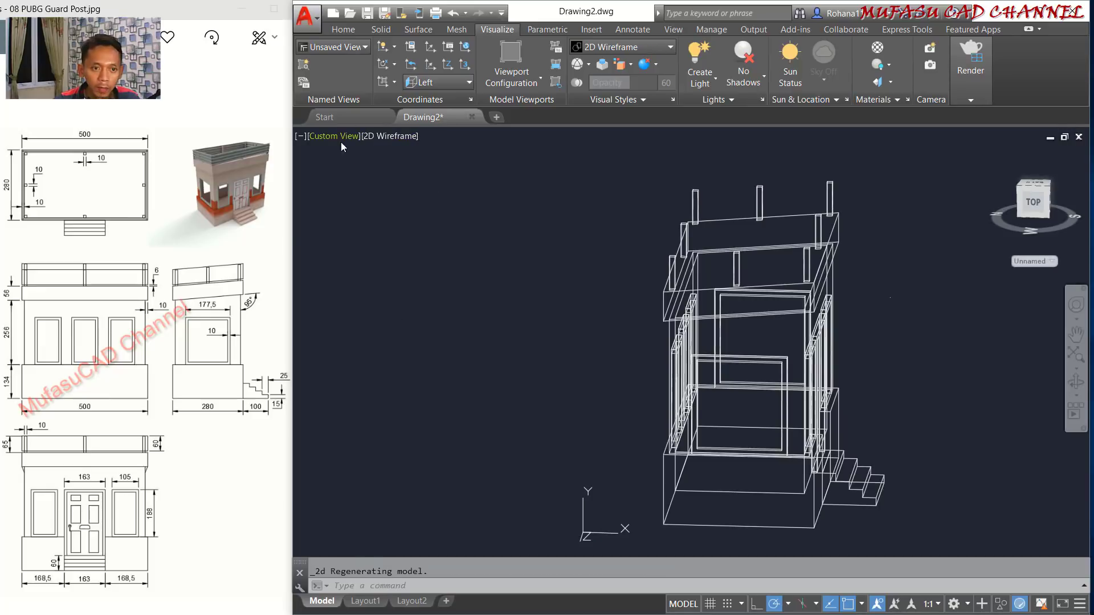
In the left view, draw a circle of radius 5 in the empty space beside the rear roof post.
left_click(335, 143)
left_click(361, 195)
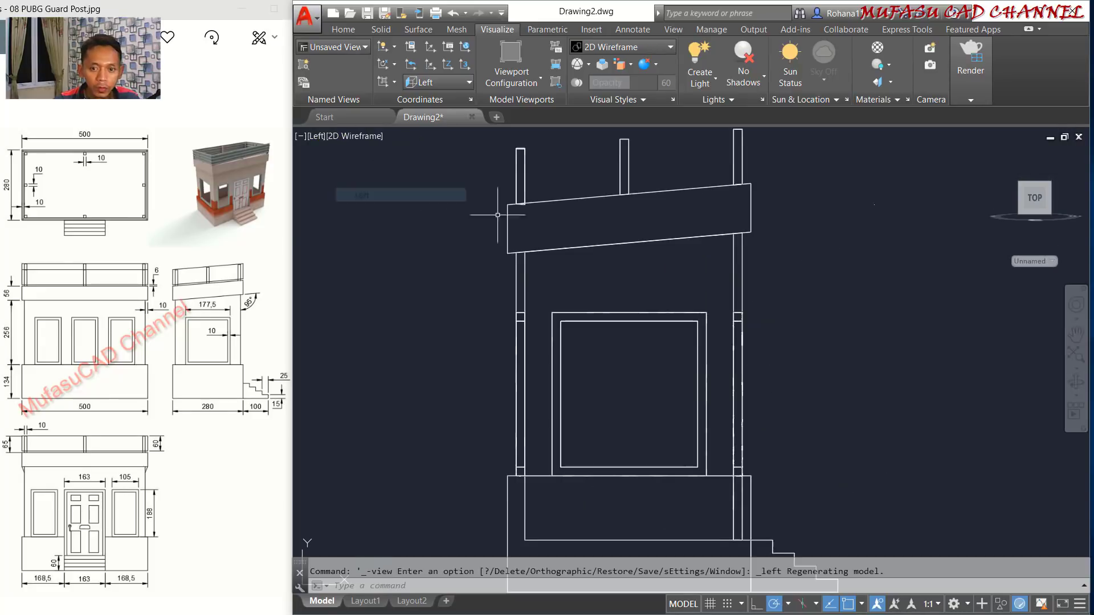
middle_click_drag(592, 203, 644, 290)
scroll(523, 230, "up", 2)
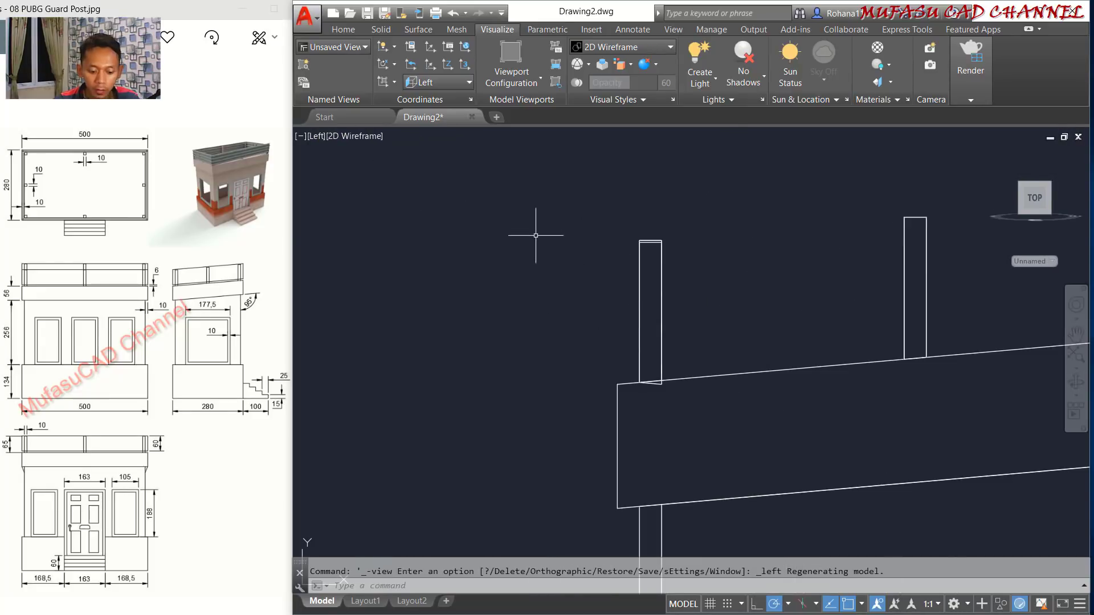
key("Return")
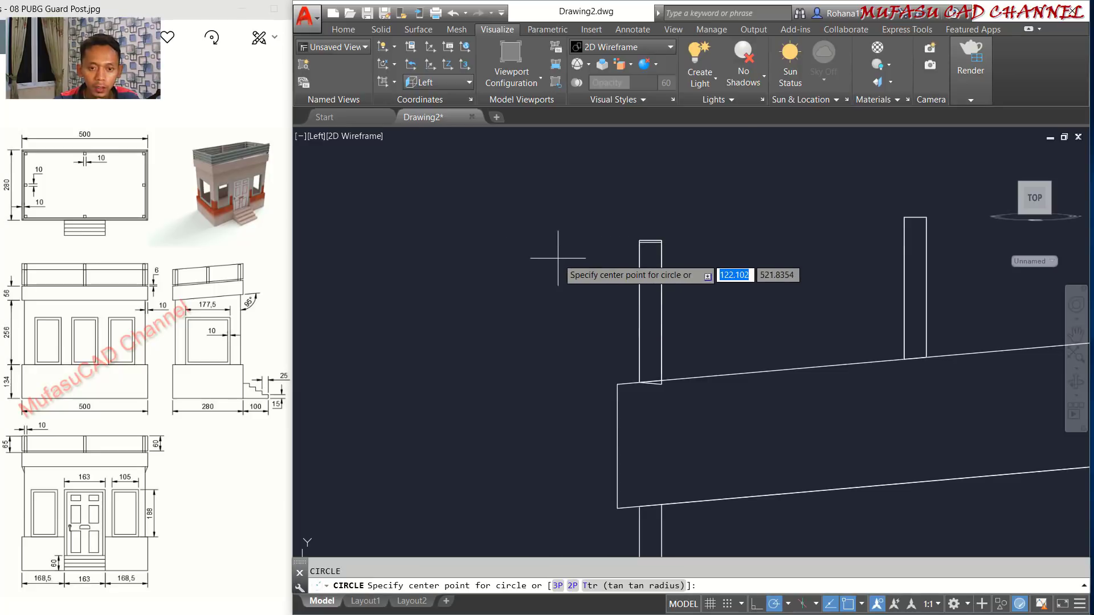
left_click(562, 259)
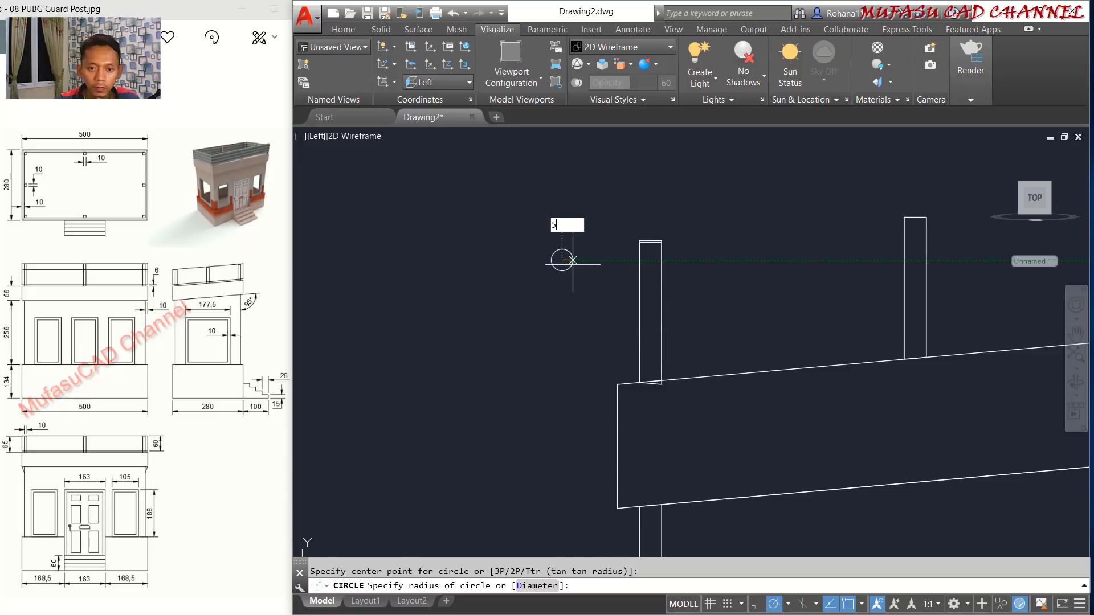
key("Return")
scroll(556, 259, "up", 3)
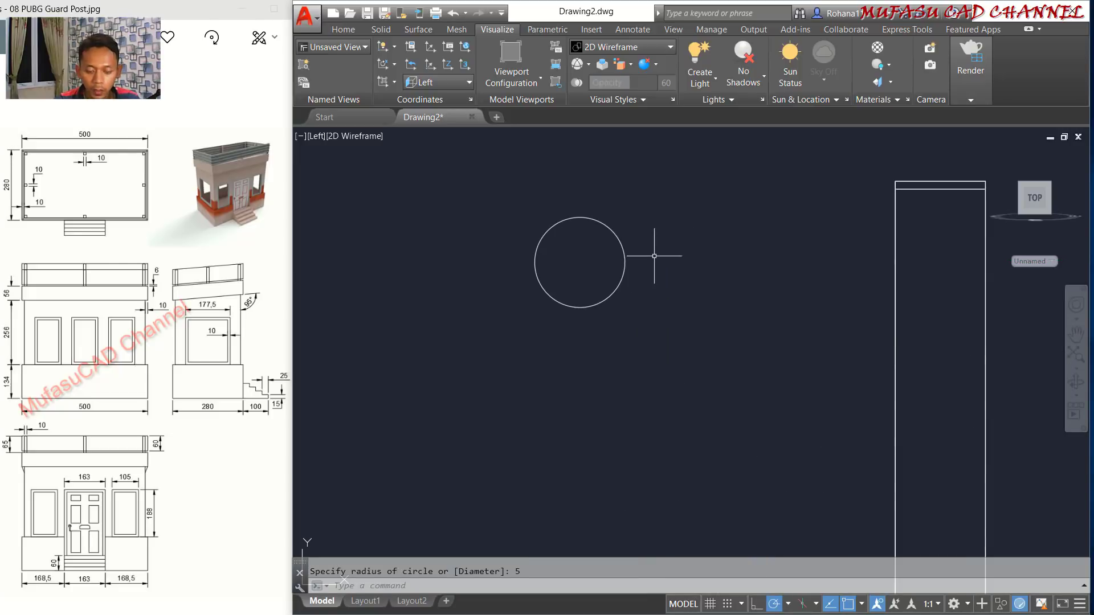
Draw a vertical line through the circle's center, extending slightly beyond its upper and lower edges.
type("l")
key("Return")
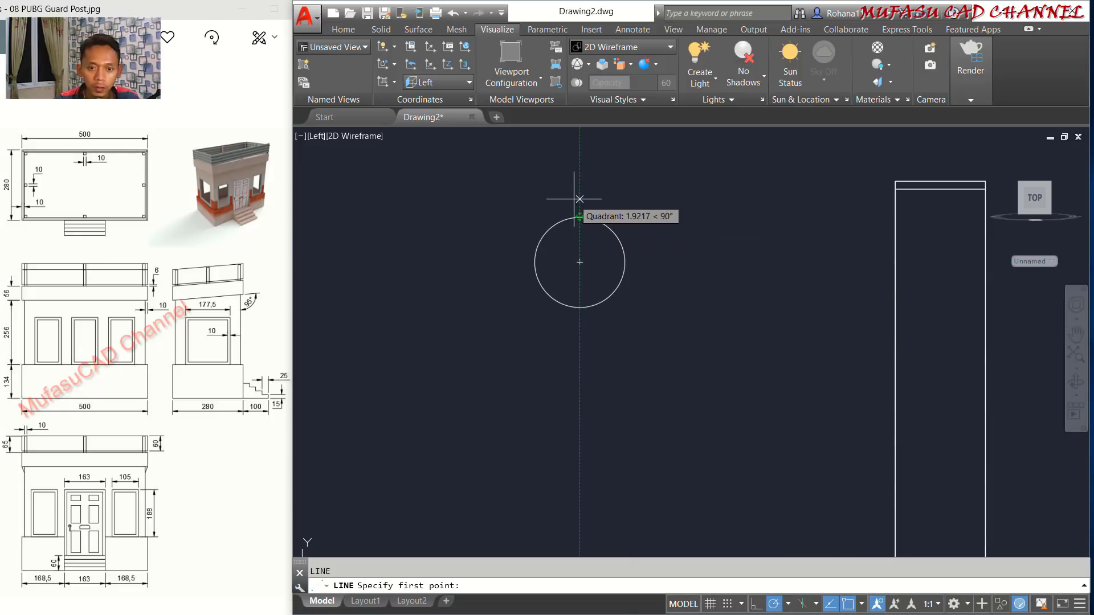
left_click(579, 216)
left_click(579, 323)
key("Return")
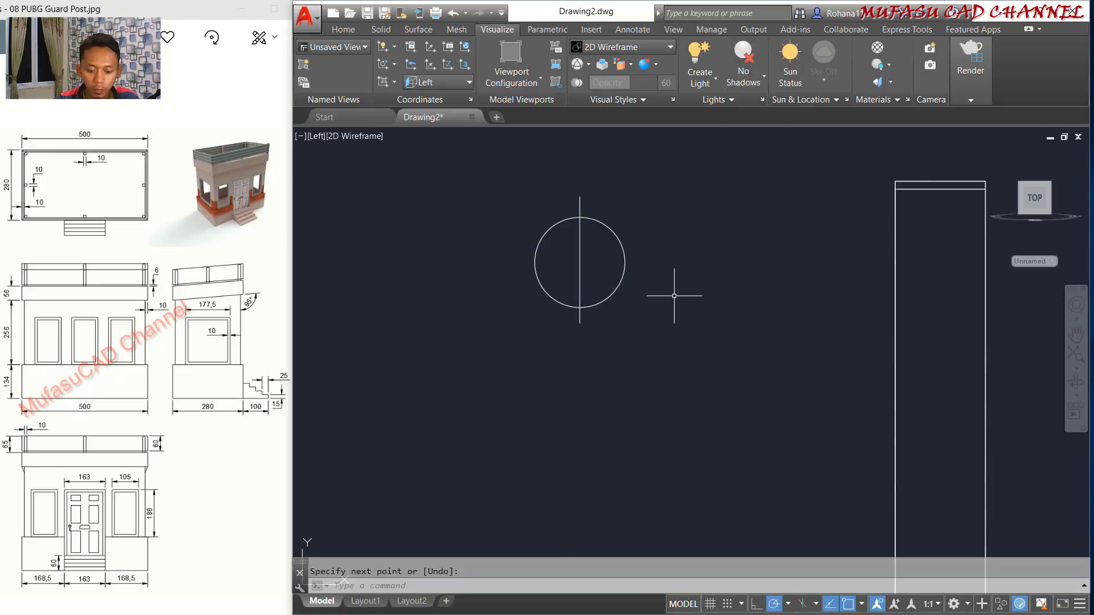
Move the vertical line about 2 units horizontally off the circle's center, away from the rear post.
type("m")
key("Return")
left_click(676, 320)
left_click(543, 332)
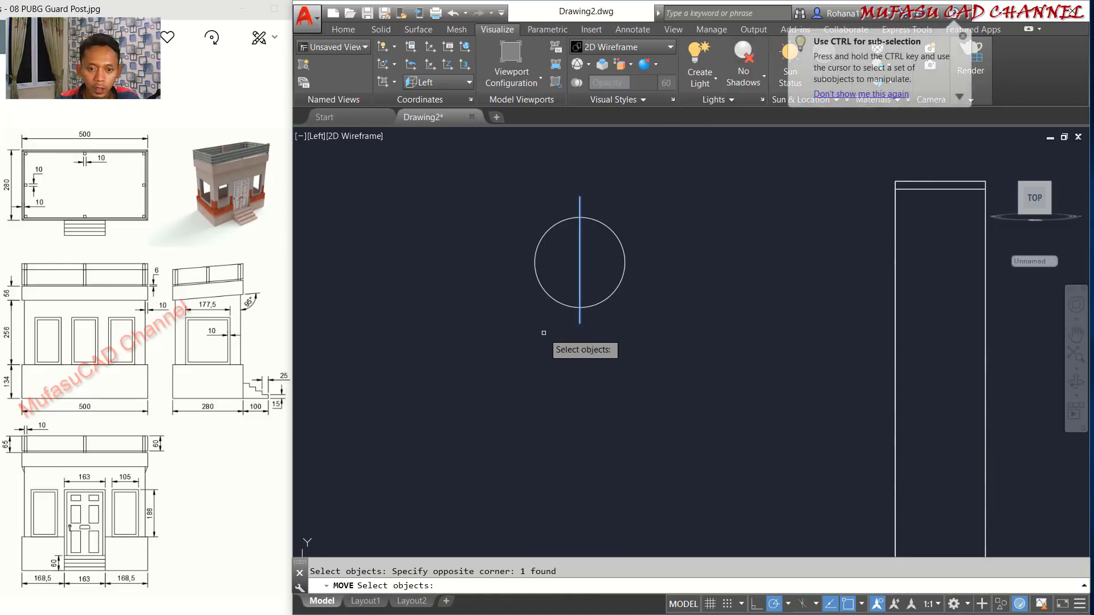
key("Return")
left_click(755, 336)
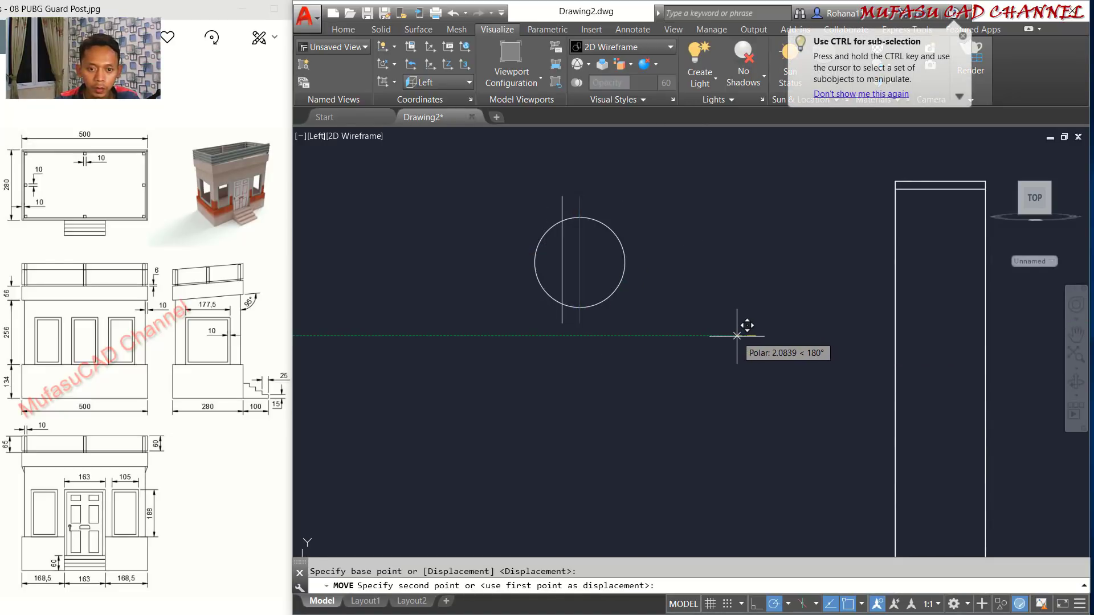
left_click(736, 336)
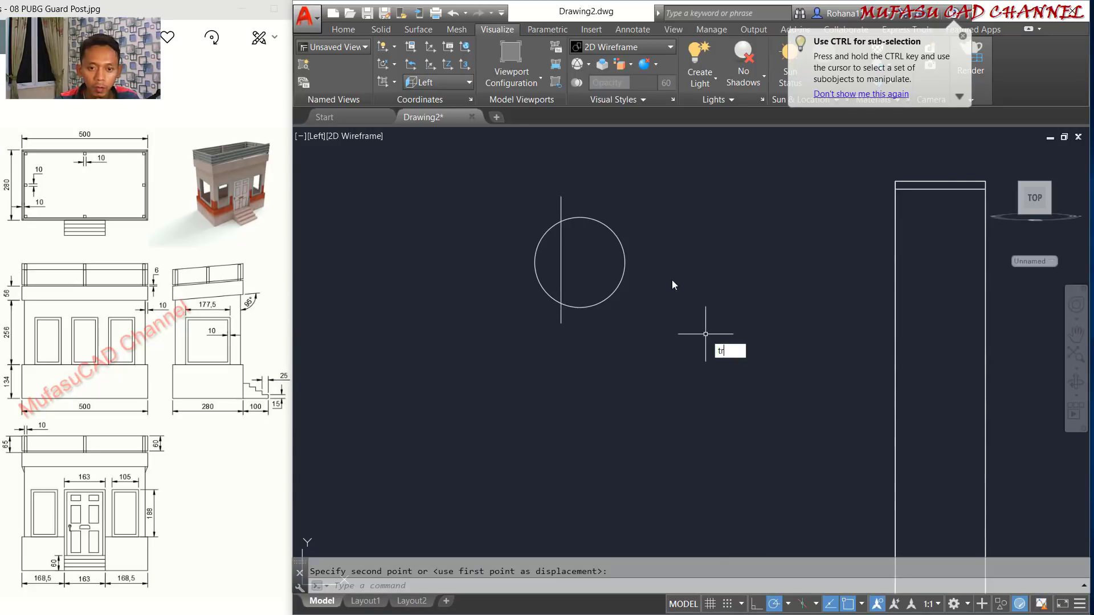
Trim off the larger part of the circle on the post side of the line and erase the line.
key("Return")
left_click(655, 200)
left_click(606, 245)
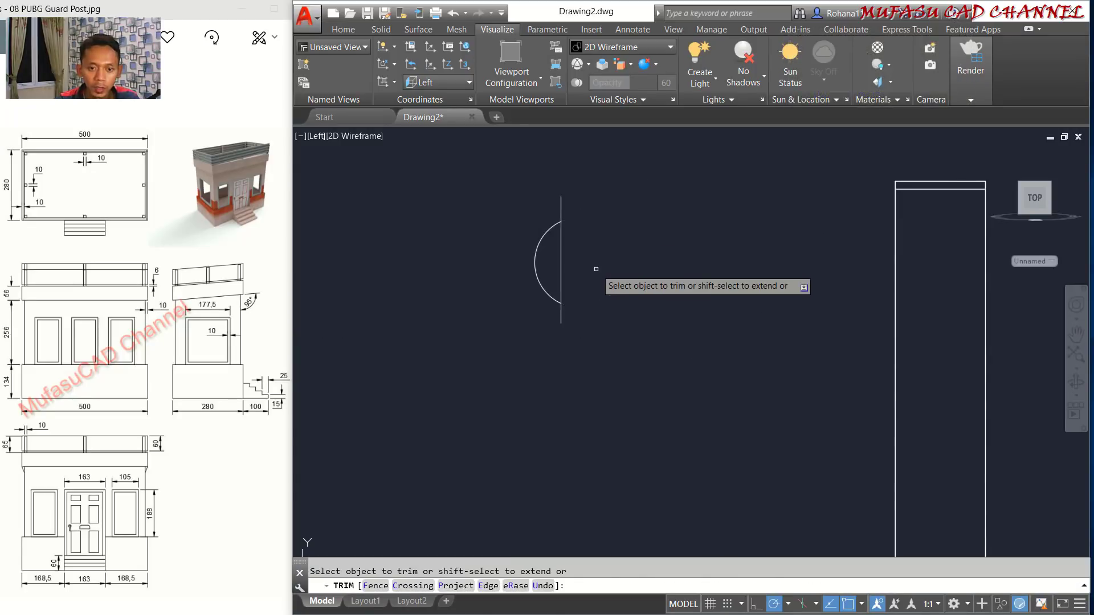
key("Return")
left_click(596, 204)
left_click(540, 207)
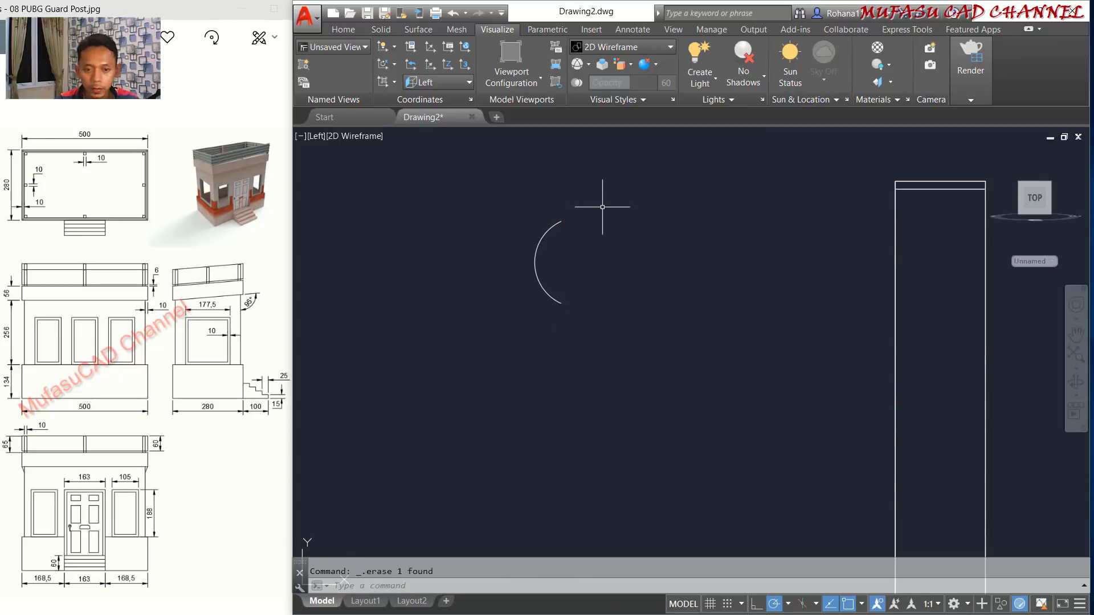
key("Return")
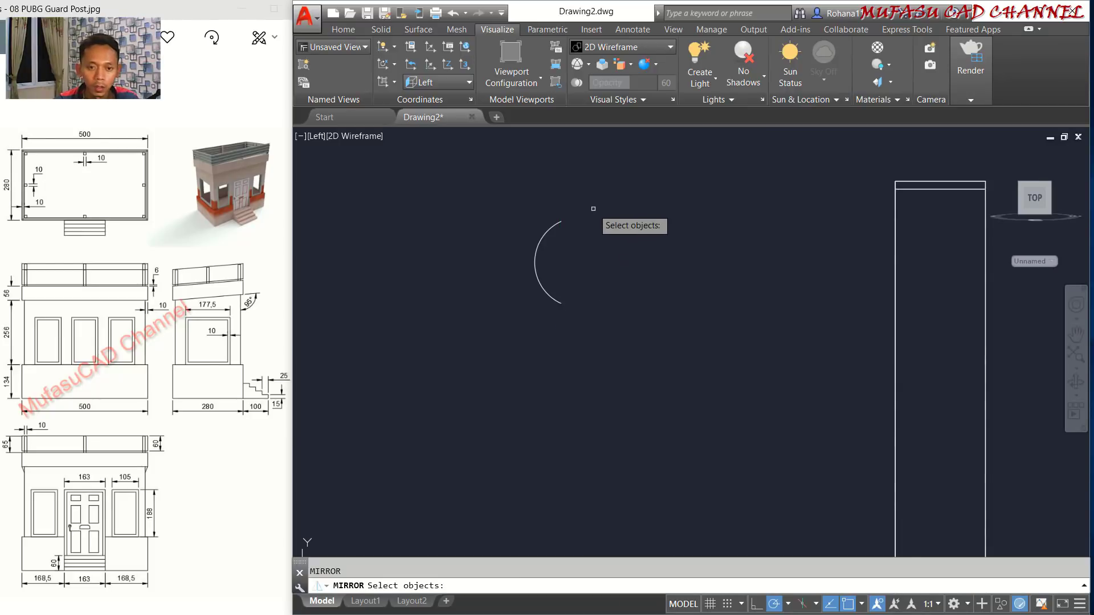
left_click(591, 207)
left_click(503, 257)
key("Return")
left_click(561, 303)
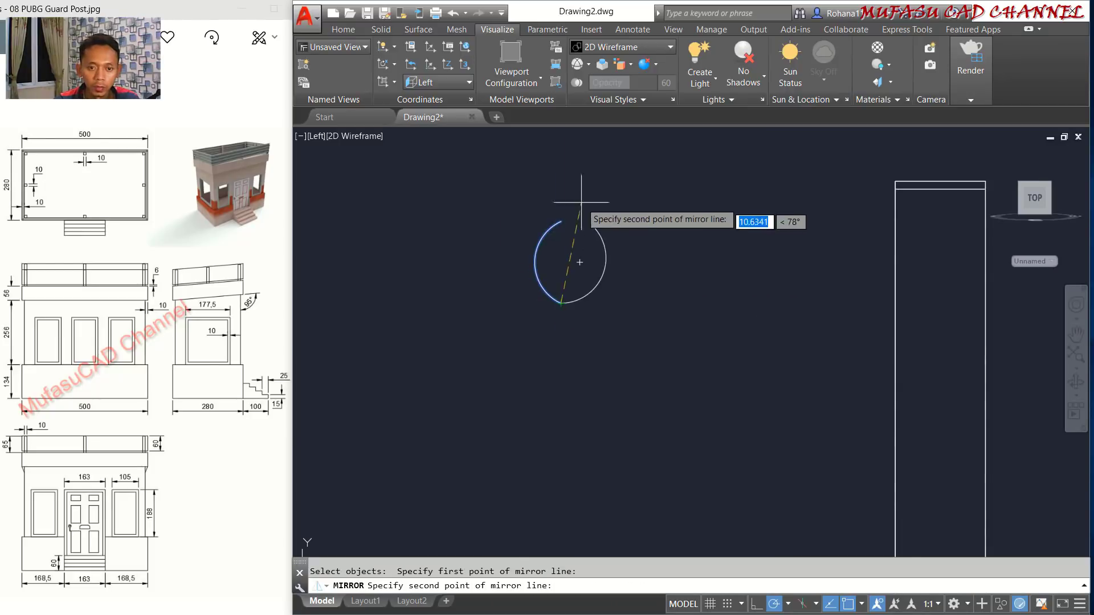
left_click(548, 169)
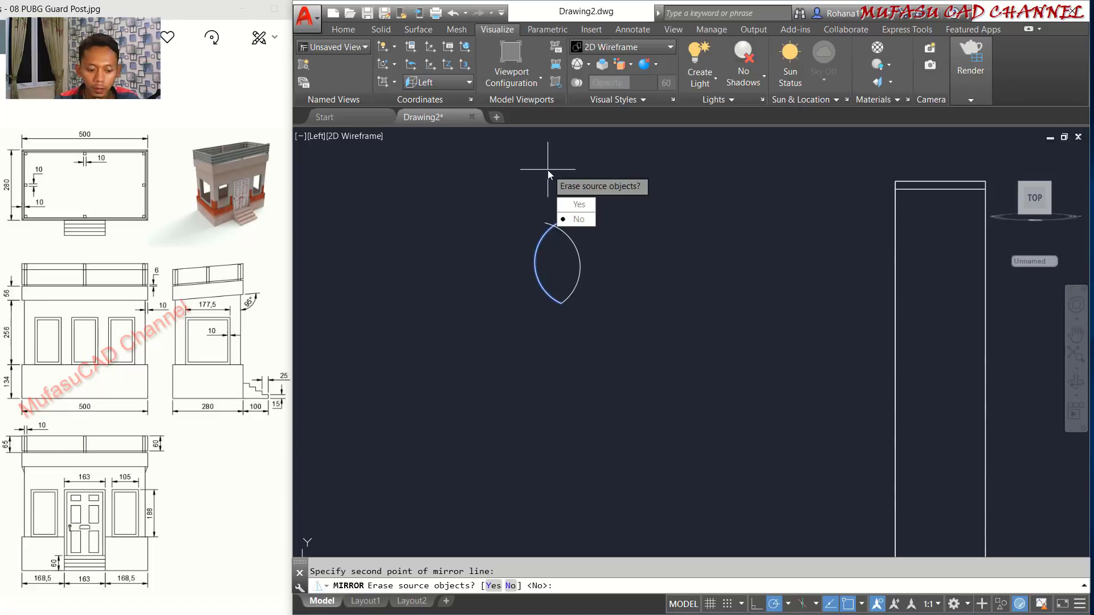
key("Escape")
Mirror the arc about the vertical line through its endpoints, keeping the original.
type("mi")
key("Return")
left_click(590, 205)
left_click(504, 261)
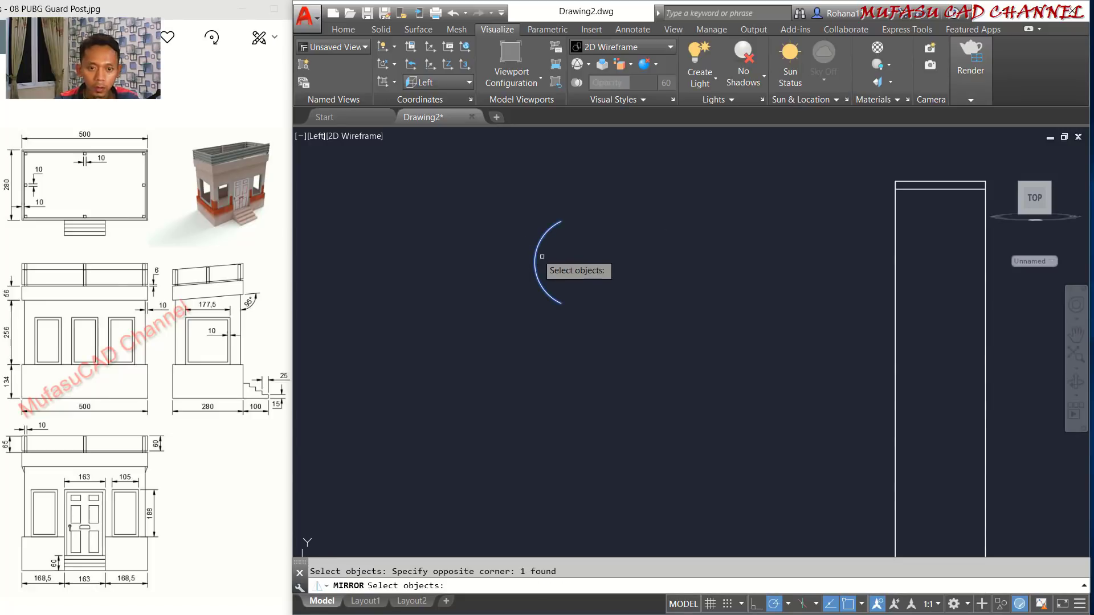
key("Return")
left_click(561, 303)
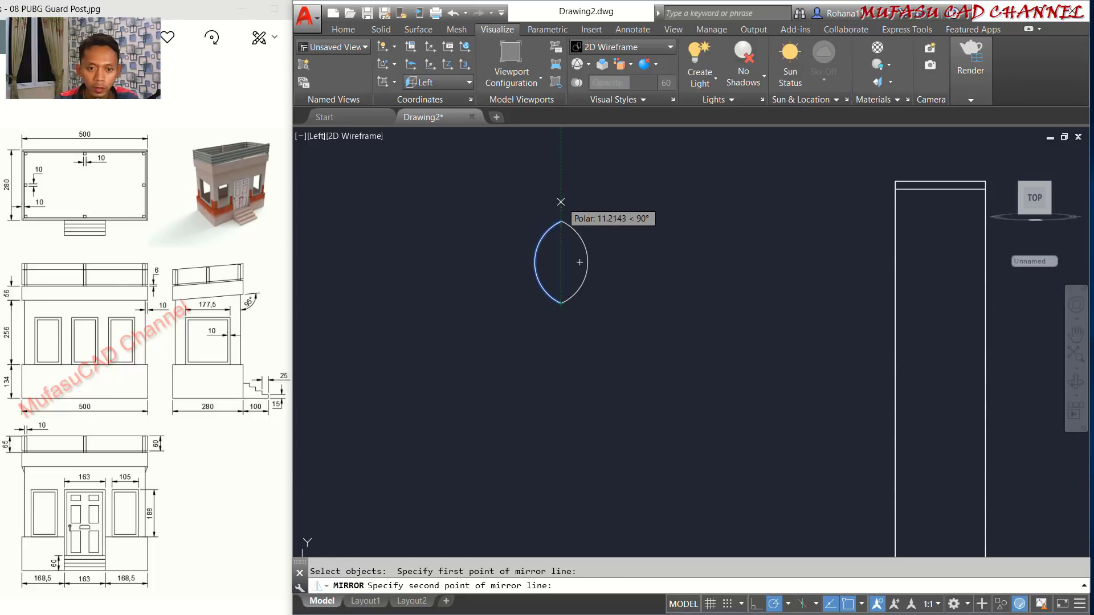
left_click(561, 202)
key("Return")
Move the mirrored arc down so its upper end meets the lower end of the original arc, forming an S-curve.
type("m")
key("Return")
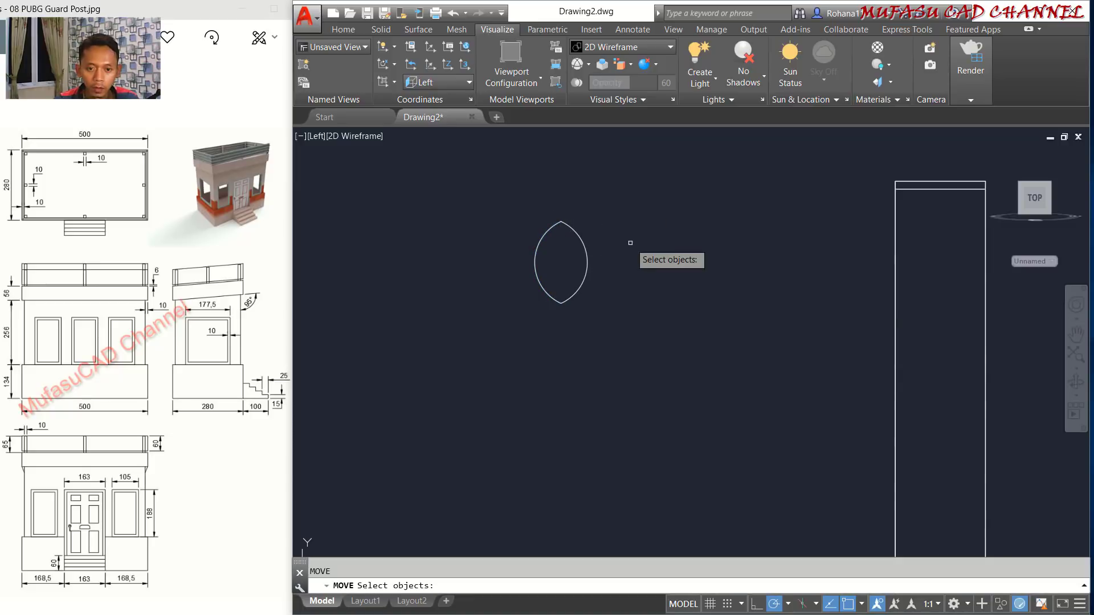
left_click(639, 240)
left_click(565, 266)
key("Return")
left_click(561, 220)
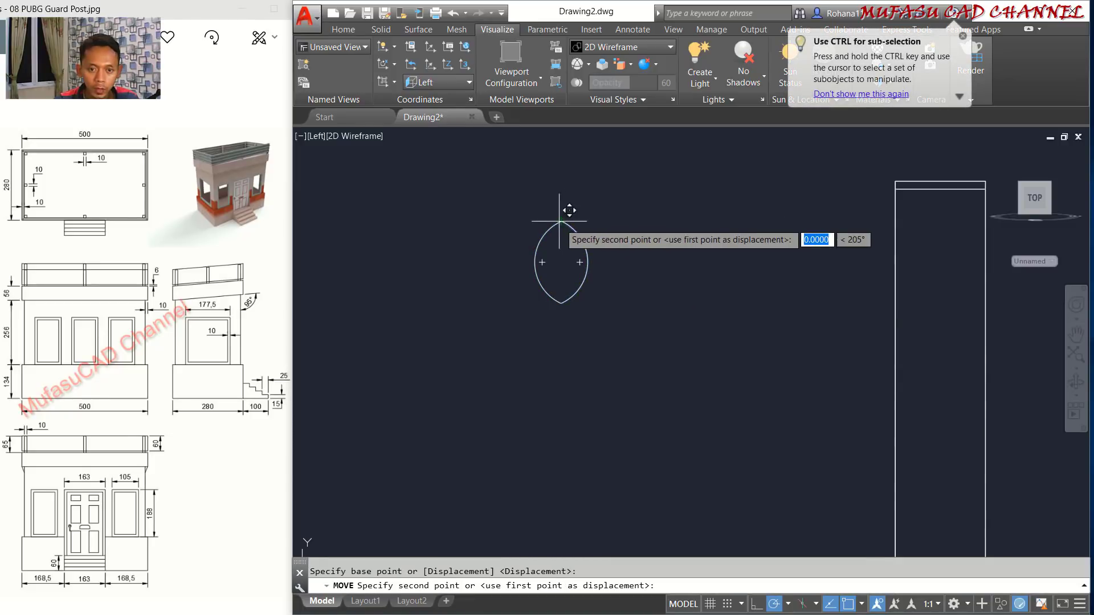
left_click(562, 303)
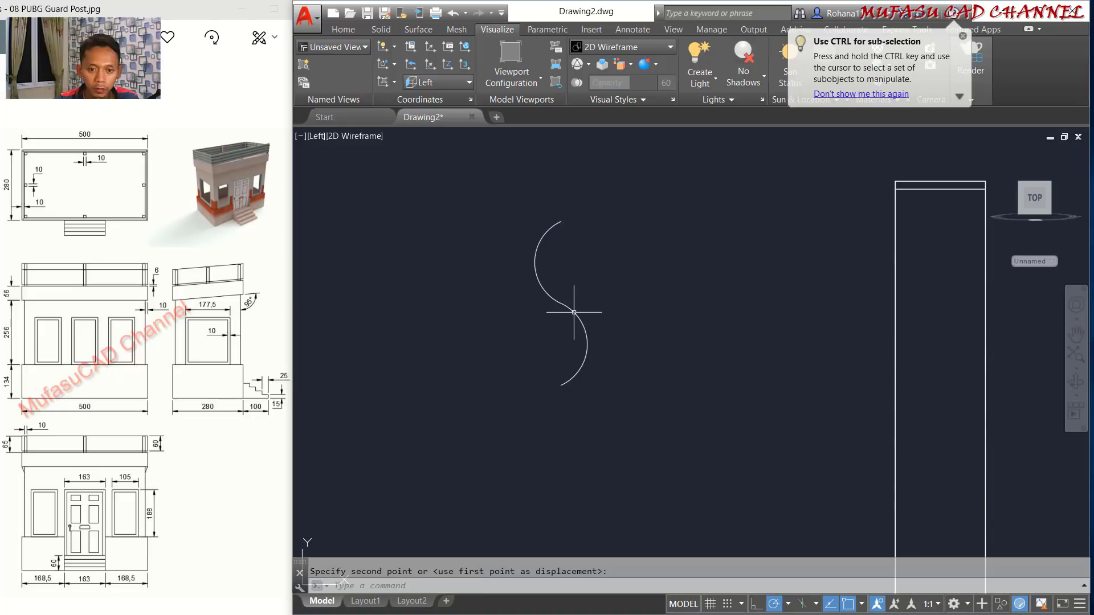
Move both arcs of the S-curve horizontally about 33 units, close to the outer side of the rear post.
scroll(563, 304, "up", 5)
scroll(640, 302, "down", 5)
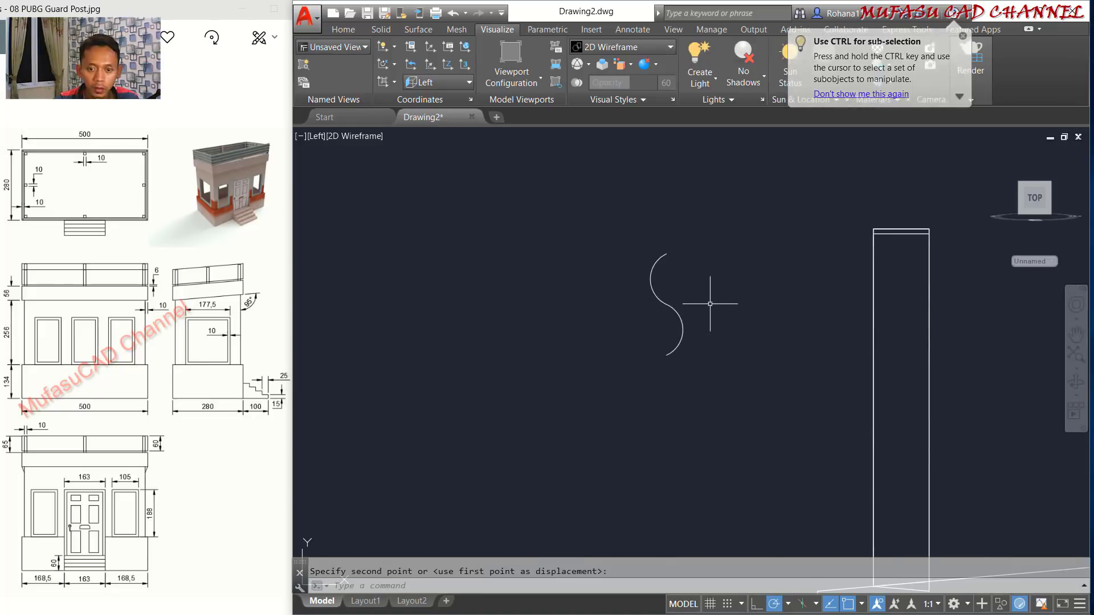
type("m")
key("Return")
left_click(611, 237)
left_click(541, 444)
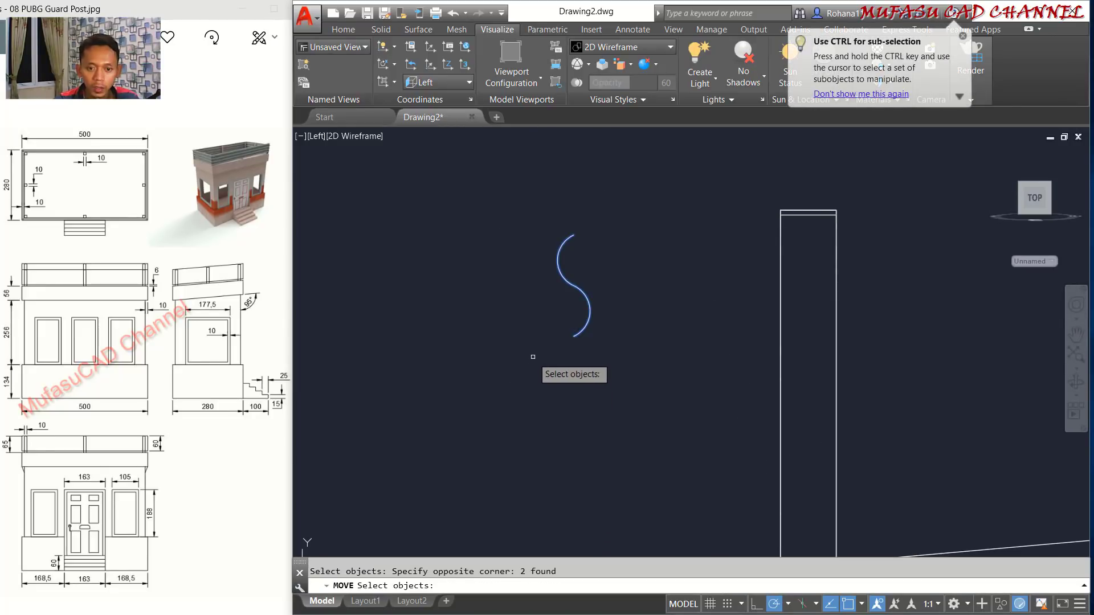
key("Return")
left_click(503, 386)
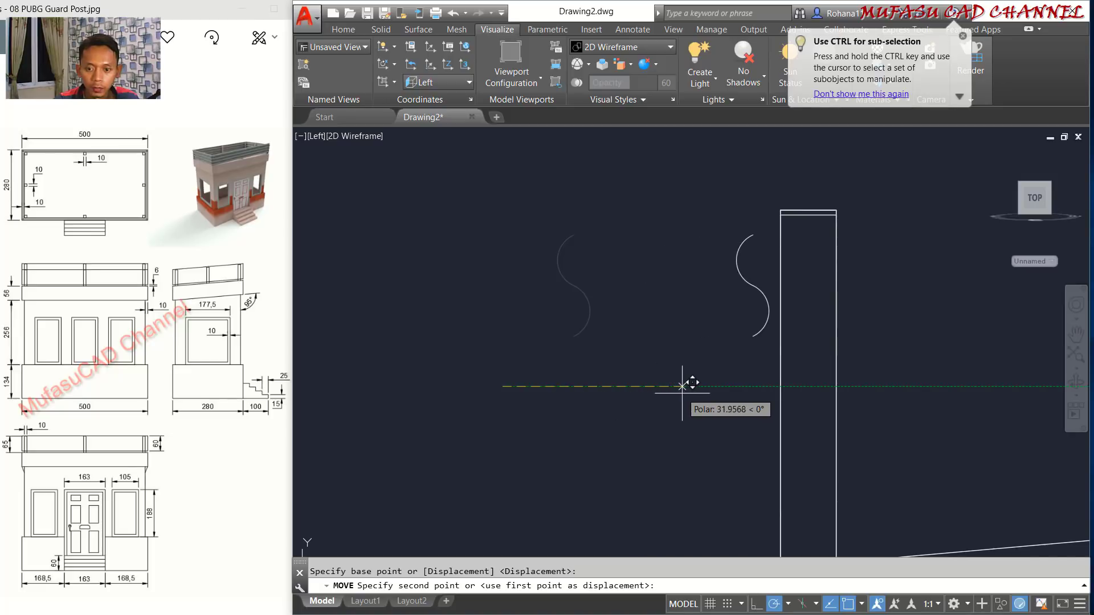
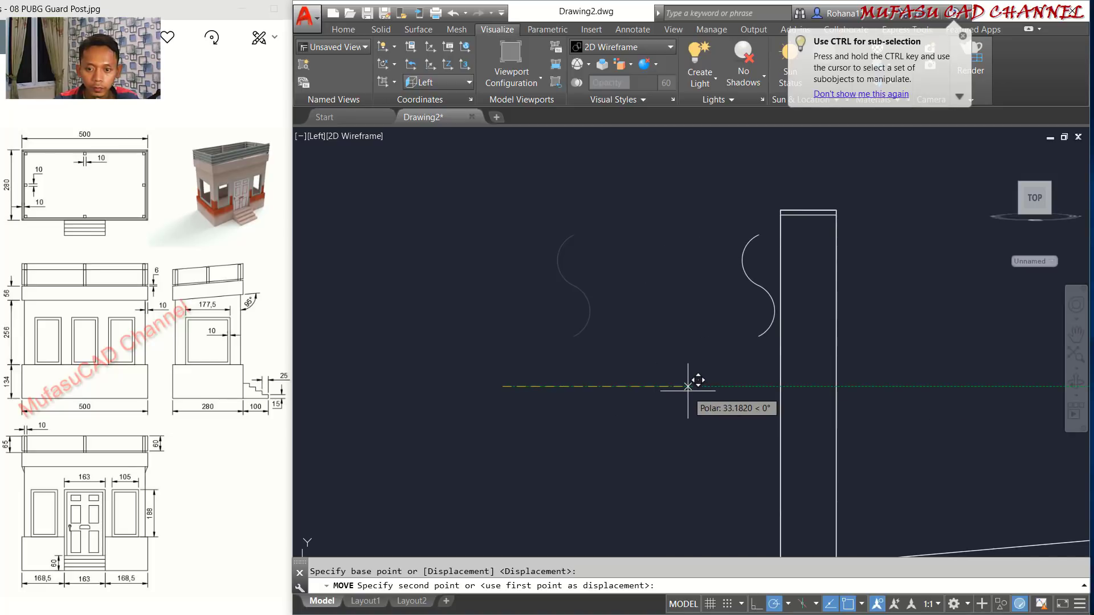
left_click(690, 387)
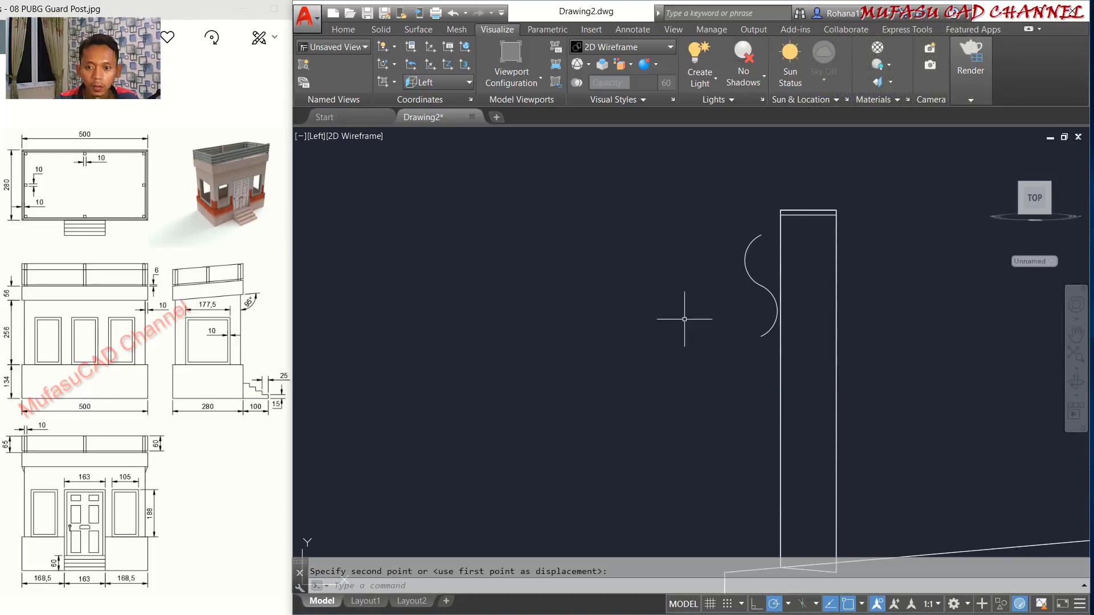
Copy the S-curve three times straight down, each copy starting at the previous curve's lower end.
scroll(704, 309, "down", 2)
middle_click_drag(704, 308, 575, 291)
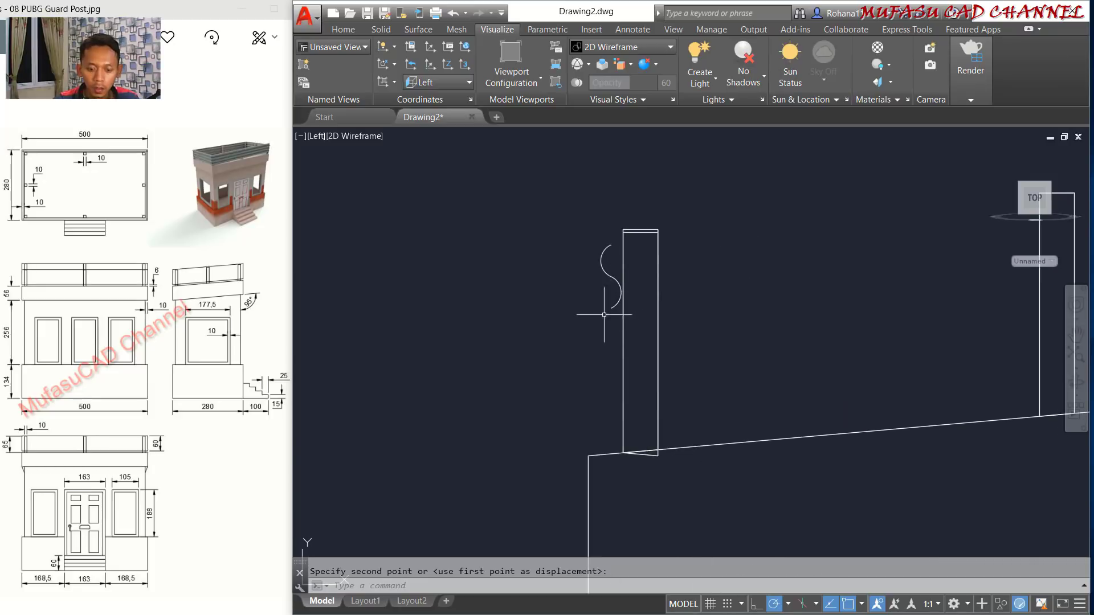
type("o")
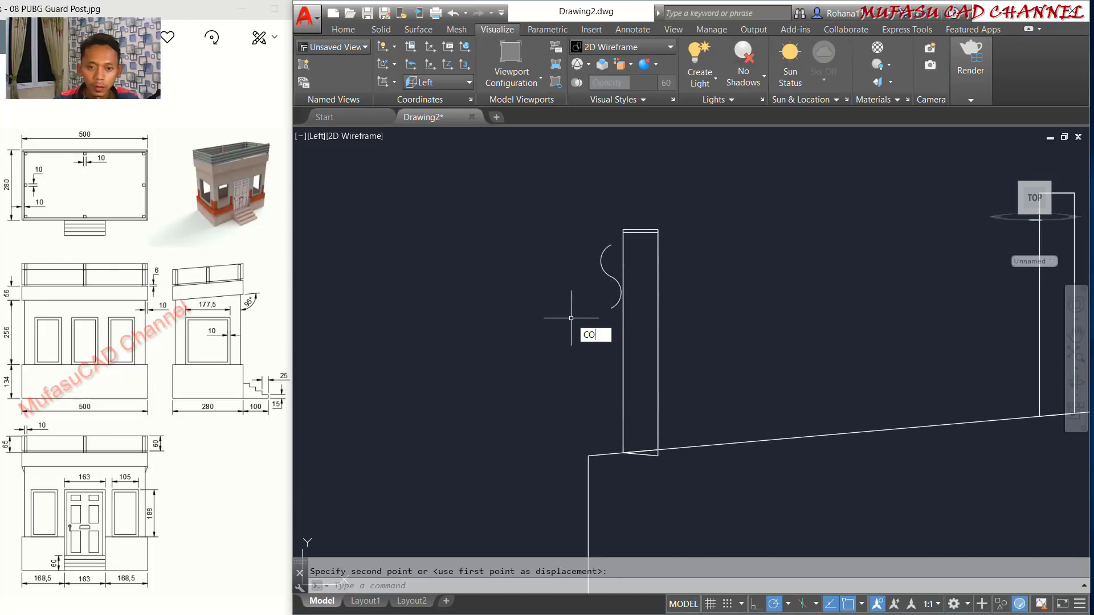
key("Return")
left_click(614, 235)
left_click(581, 284)
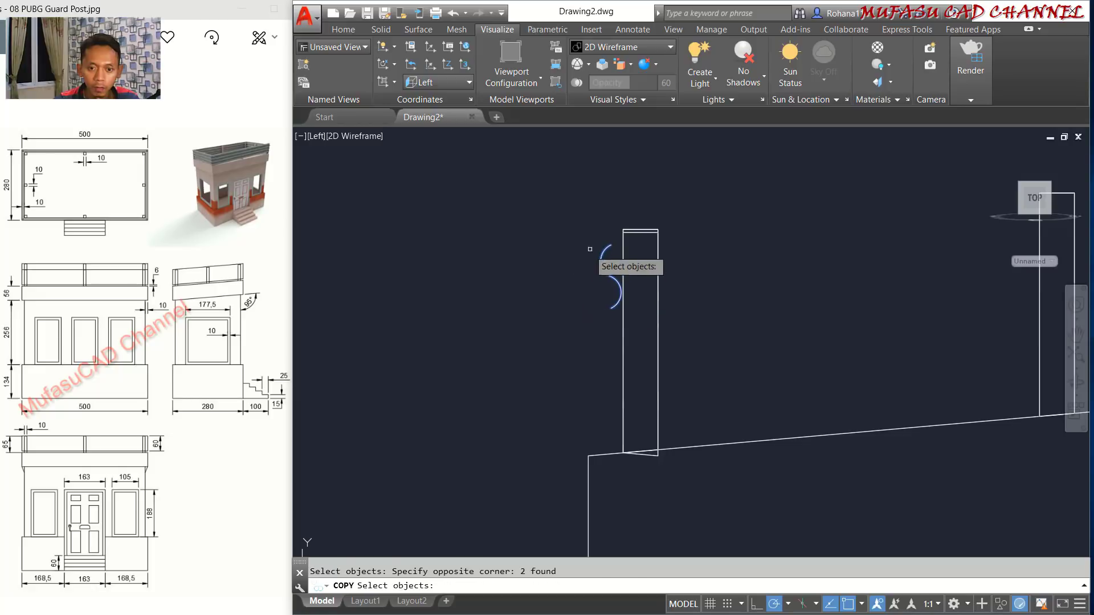
key("Return")
left_click(610, 245)
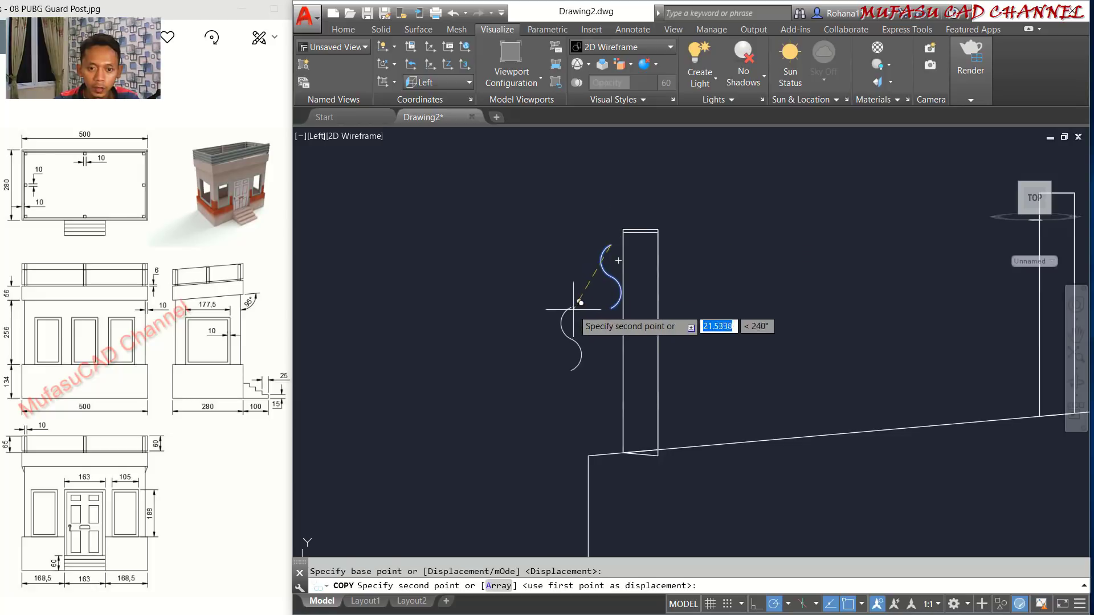
left_click(611, 308)
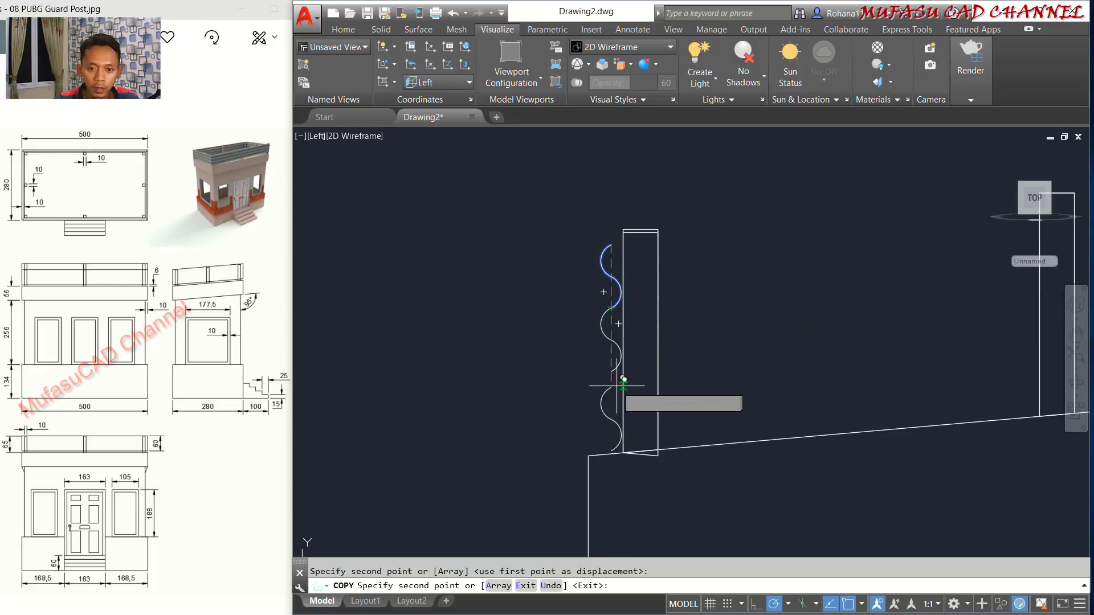
left_click(610, 372)
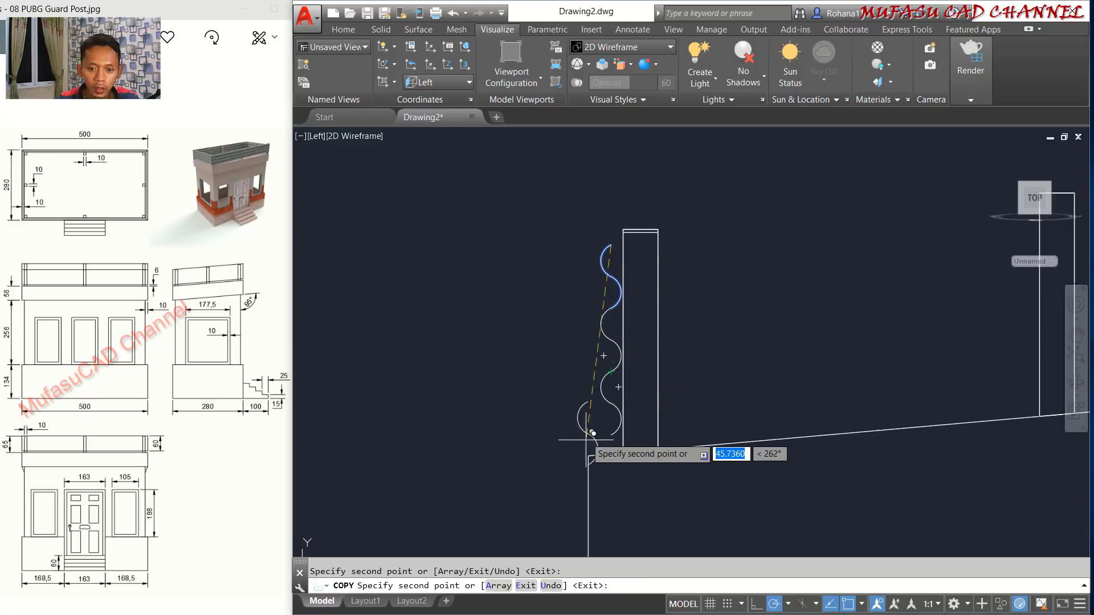
left_click(611, 434)
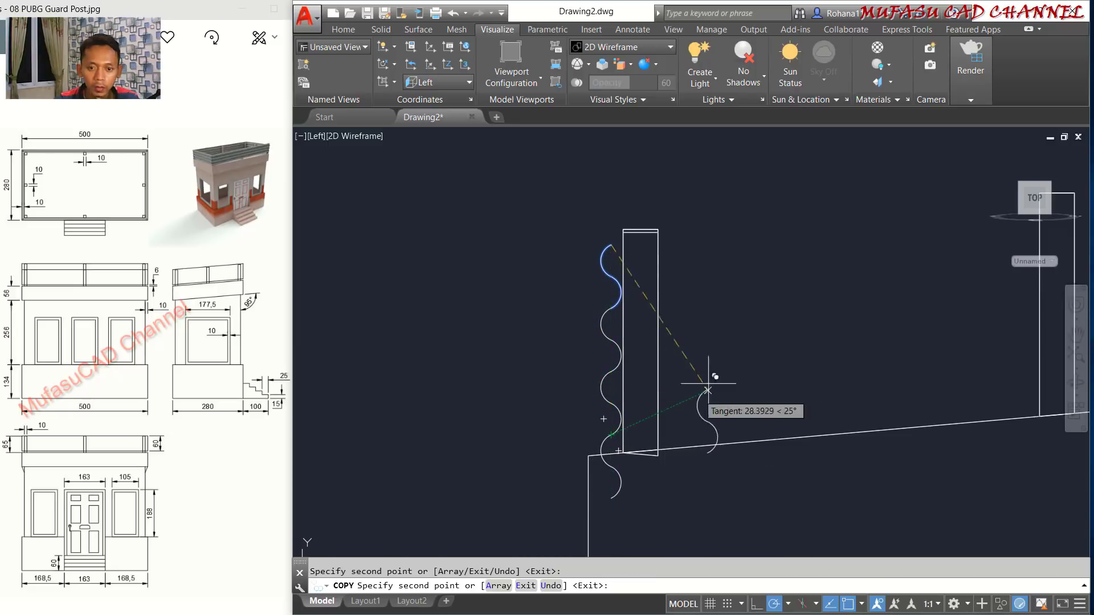
key("Escape")
Move the whole chain of arcs straight up about 13 units so its lower end sits just above the roof slab.
middle_click_drag(720, 354, 701, 330)
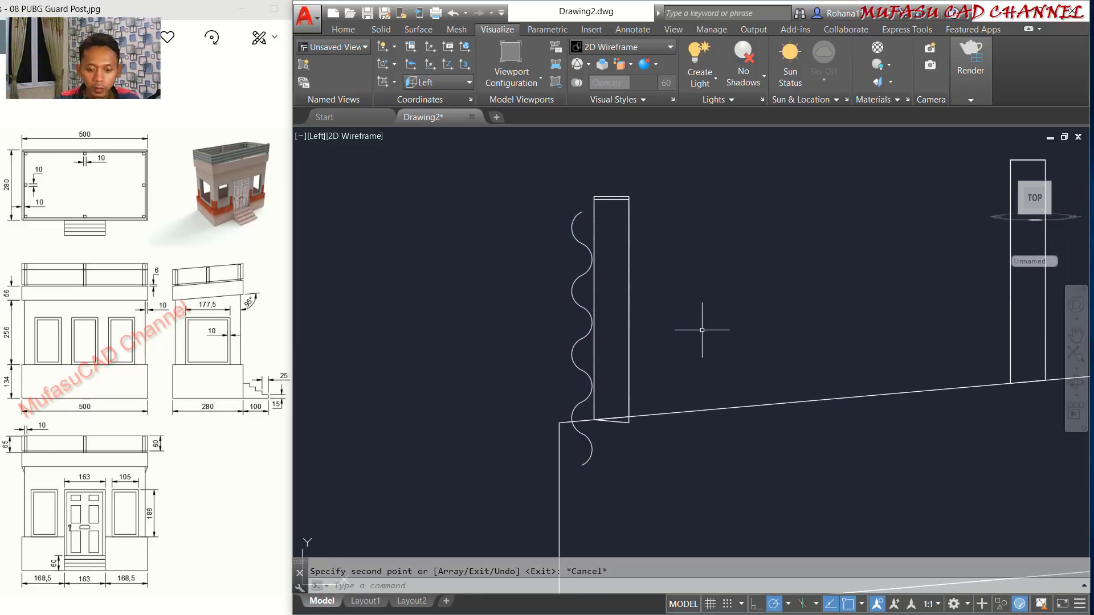
type("m")
key("Return")
left_click(589, 451)
left_click(570, 434)
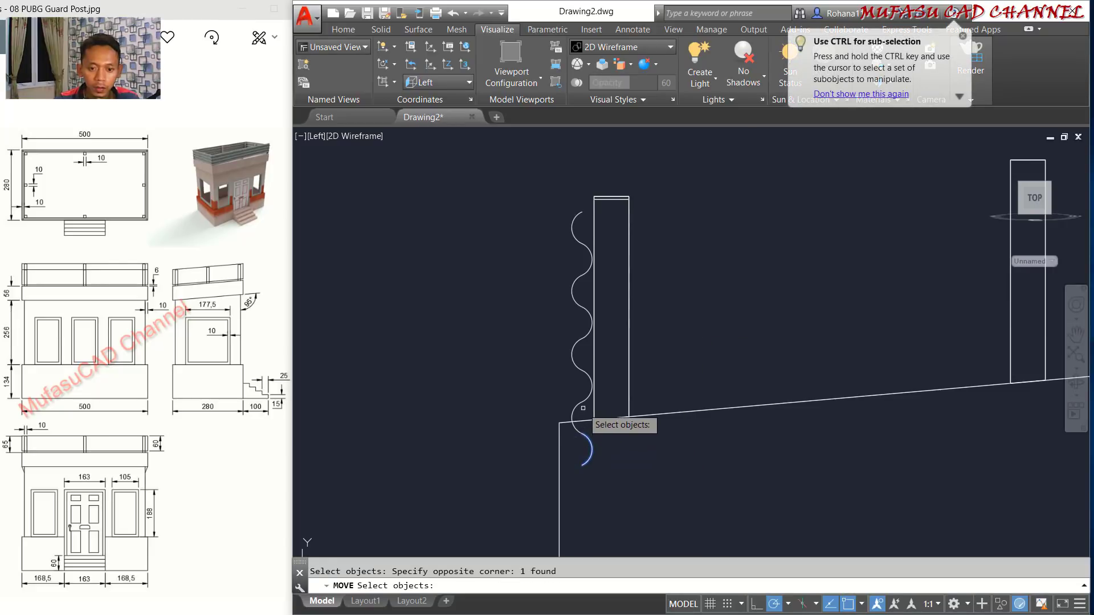
left_click(535, 191)
key("Return")
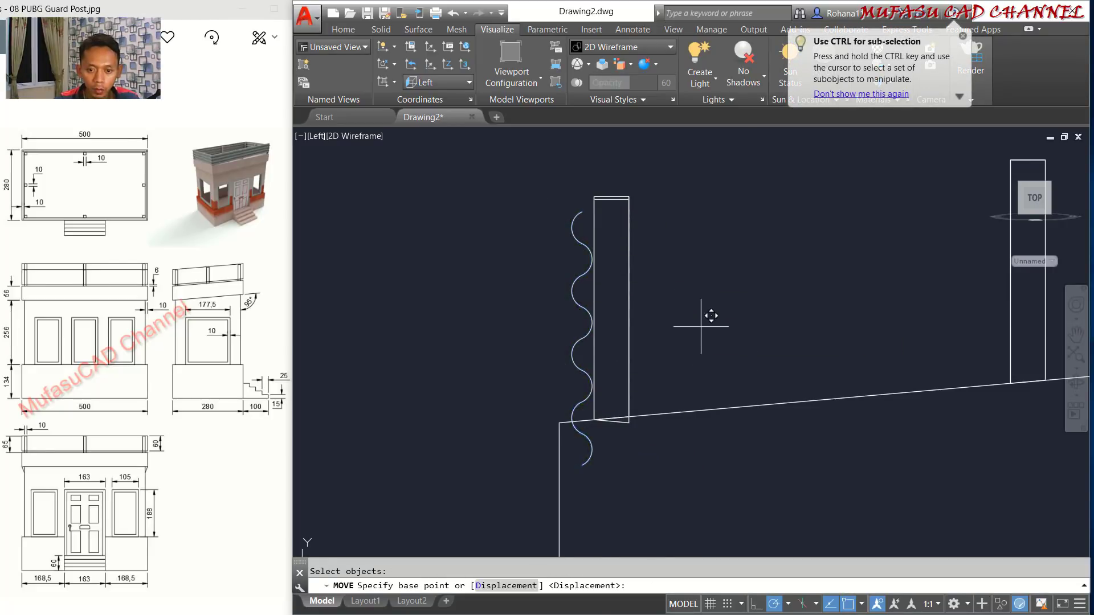
left_click(701, 326)
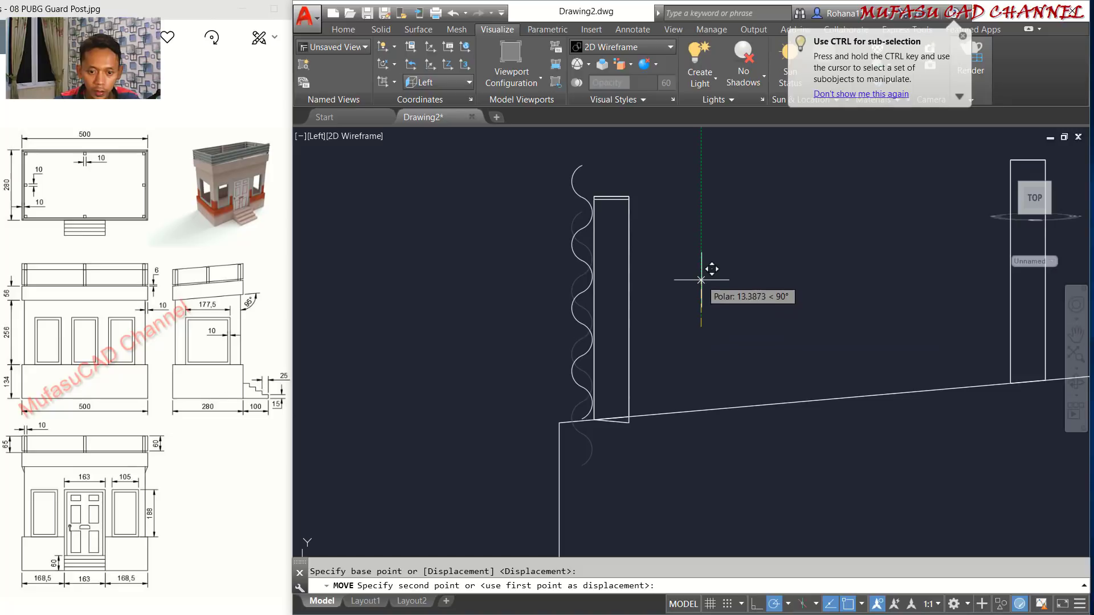
left_click(701, 280)
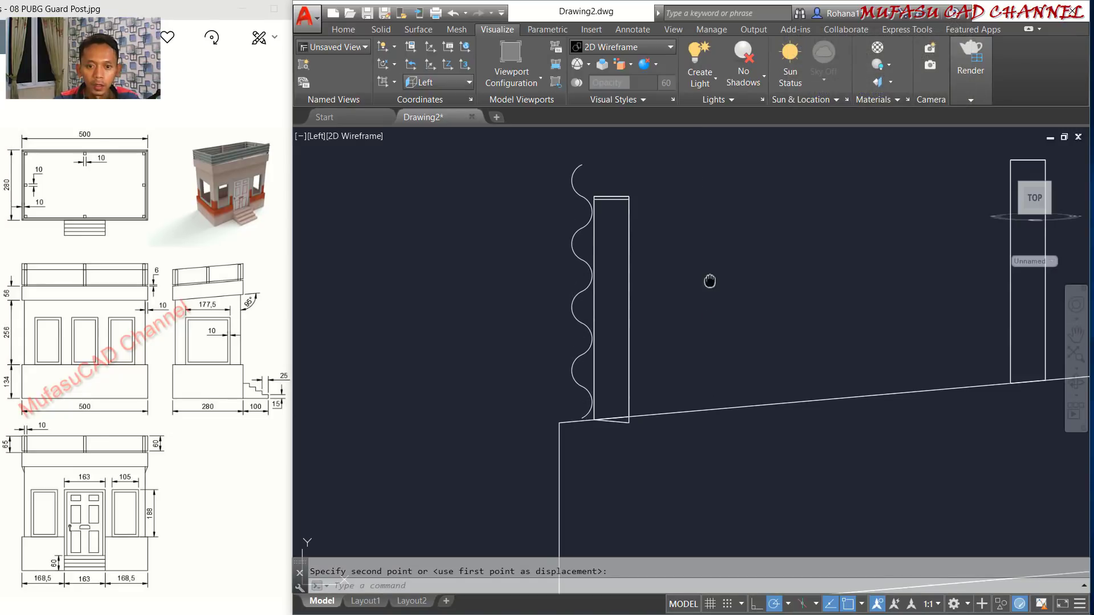
Join all the arcs of the wavy chain beside the rear post into a single curve.
middle_click_drag(709, 281, 678, 294)
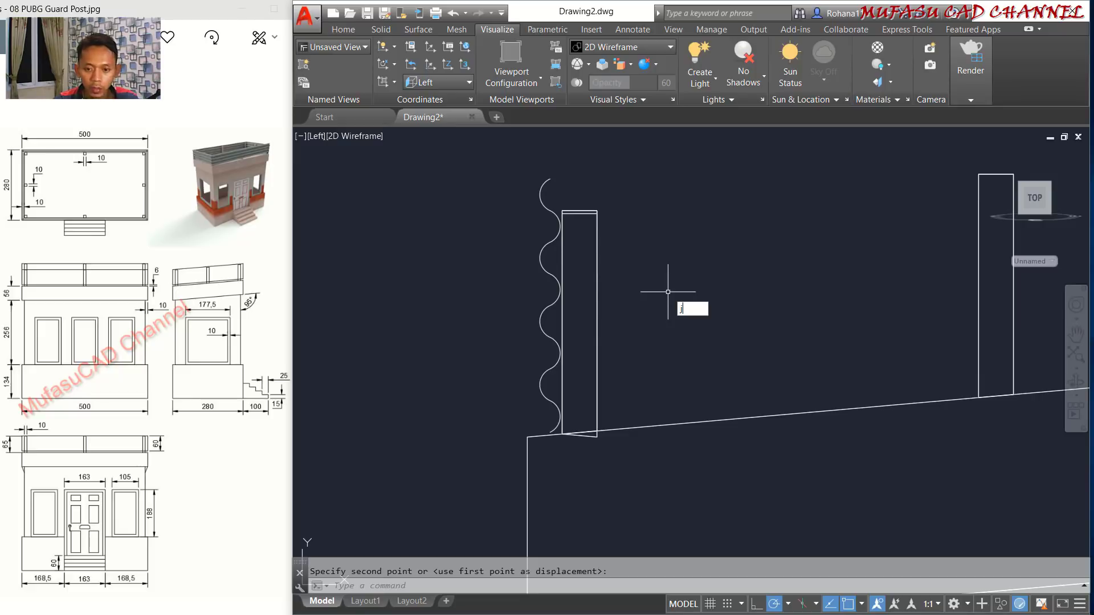
key("Return")
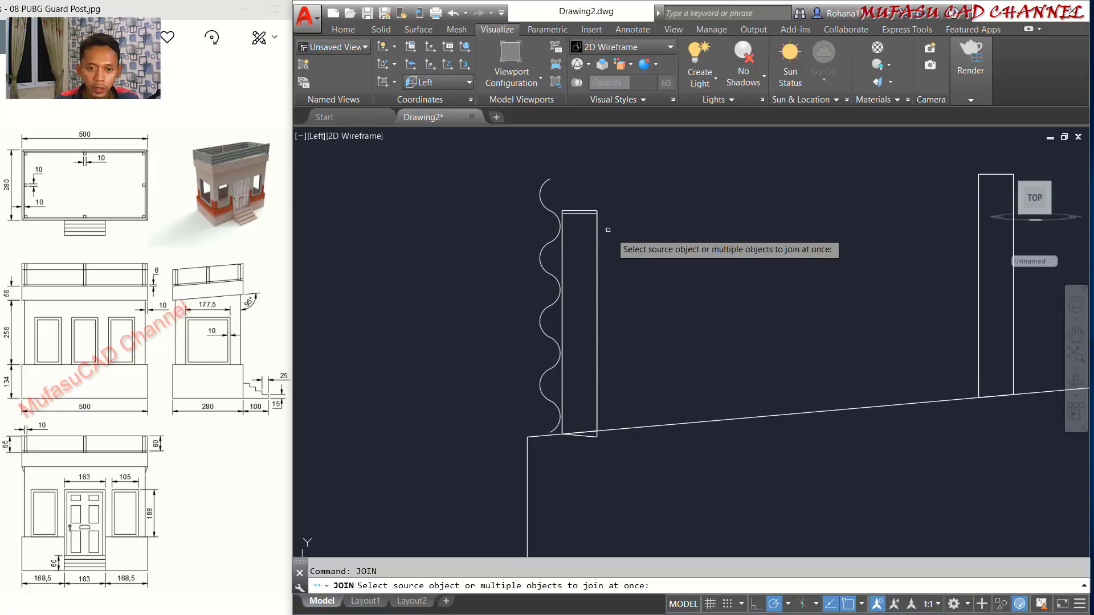
left_click(549, 165)
left_click(535, 419)
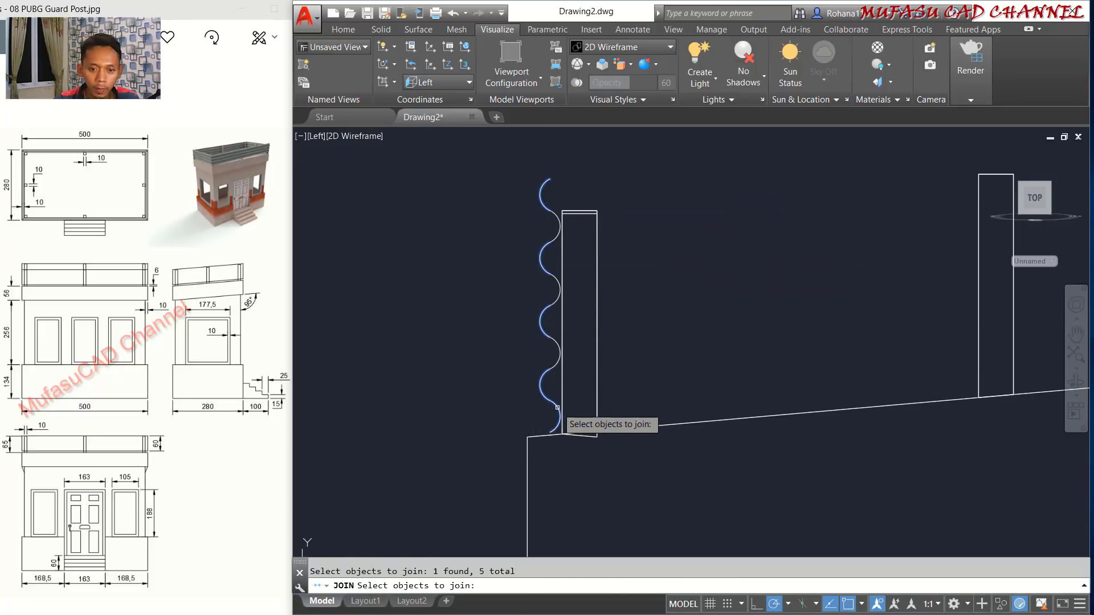
Join all the arcs of the wavy profile beside the roof post into one polyline.
left_click(557, 419)
left_click(501, 202)
key("Return")
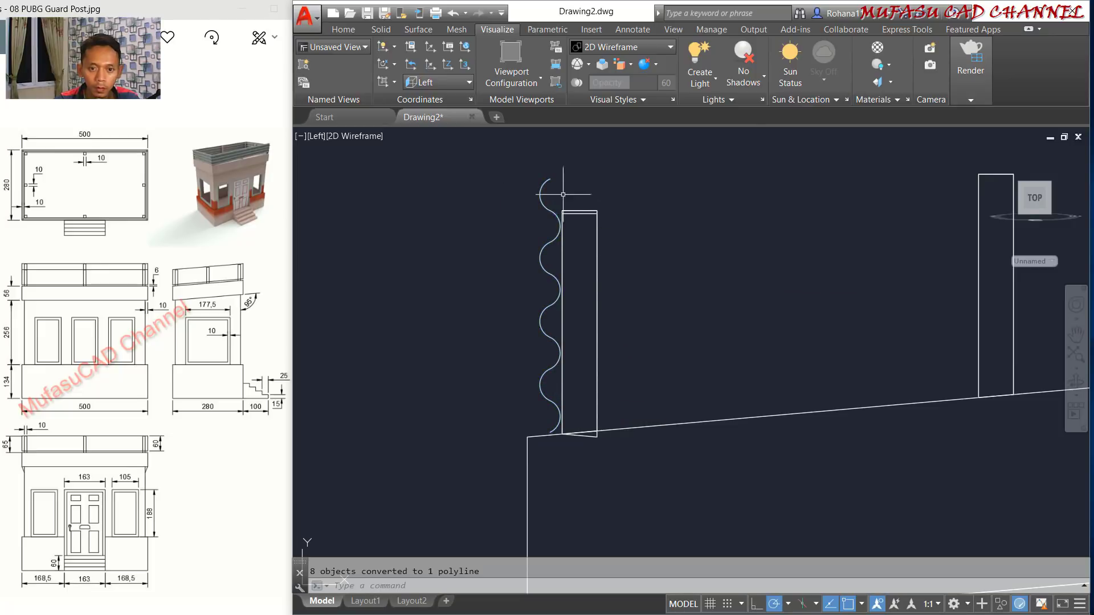
left_click(627, 189)
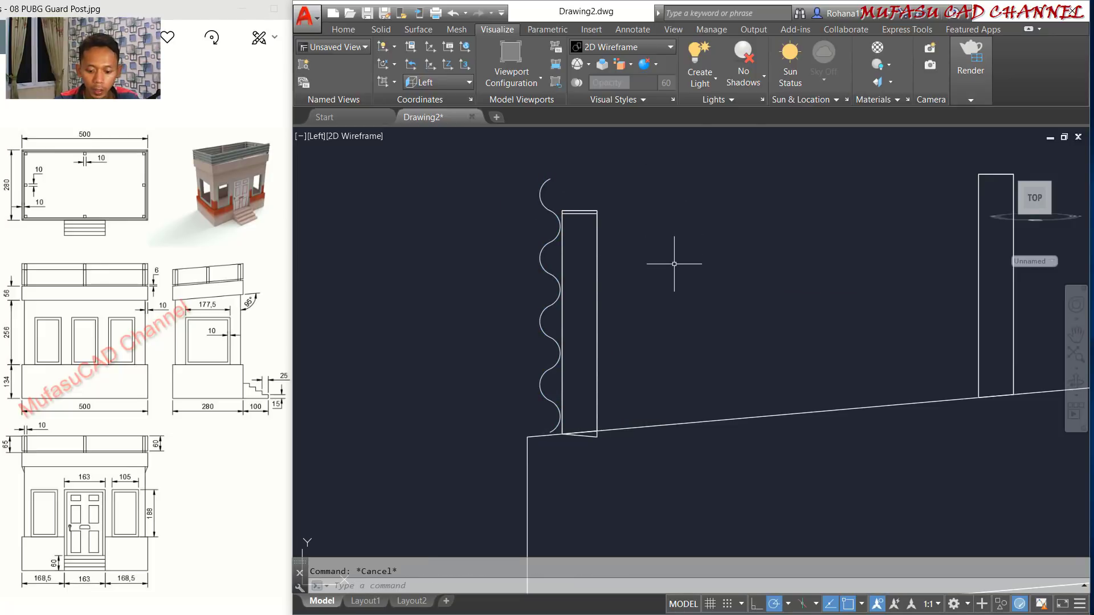
Offset the wavy polyline a short picked distance outward, away from the post, to give the profile thickness.
type("ffset")
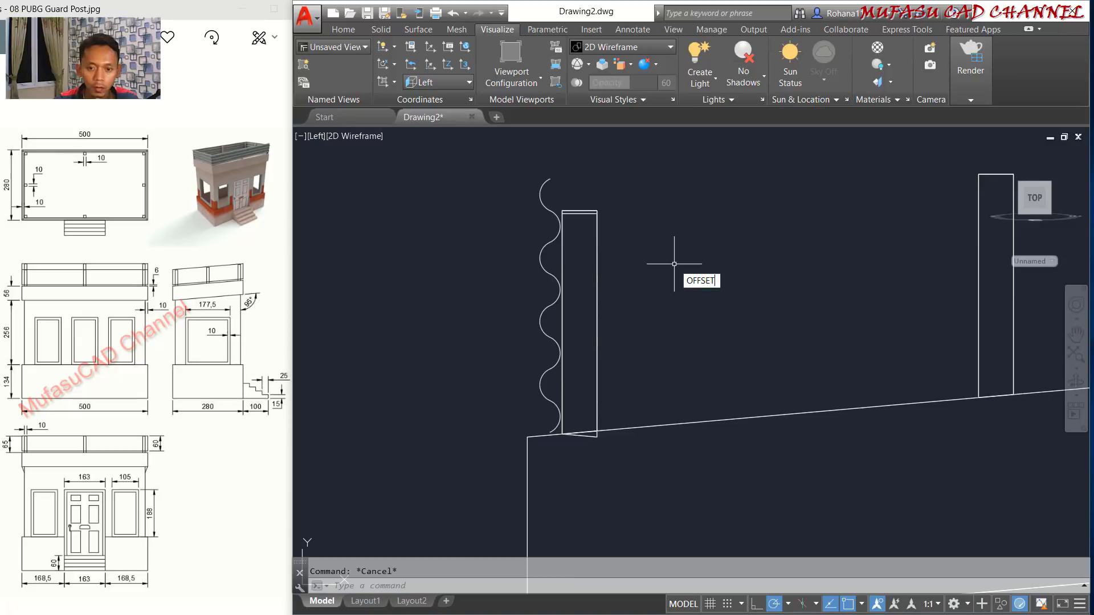
key("Return")
scroll(508, 320, "up", 5)
left_click(575, 311)
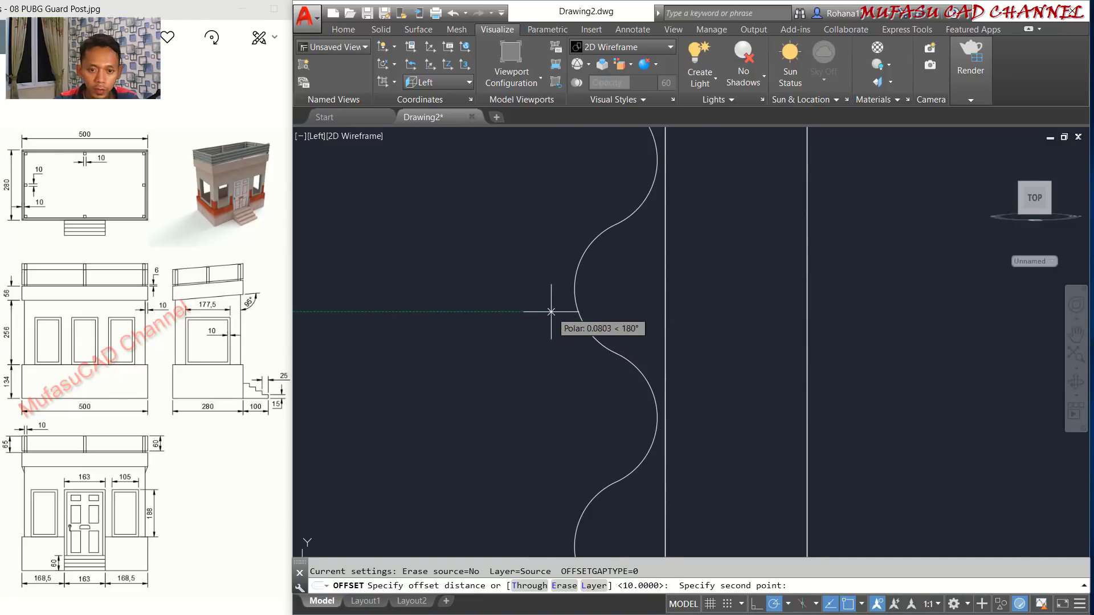
left_click(547, 312)
scroll(623, 312, "down", 2)
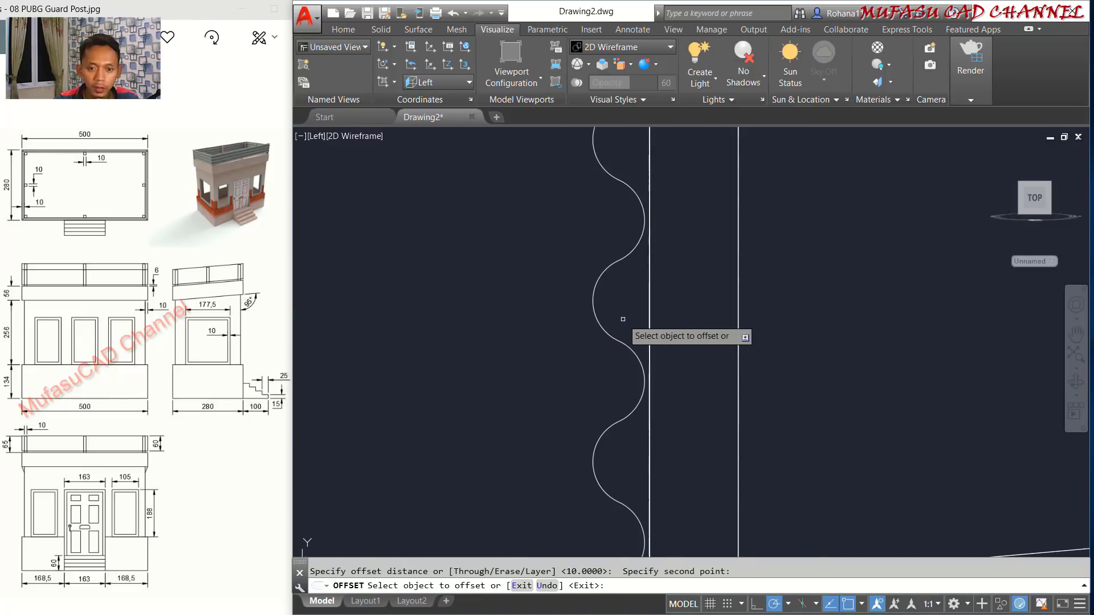
left_click(606, 269)
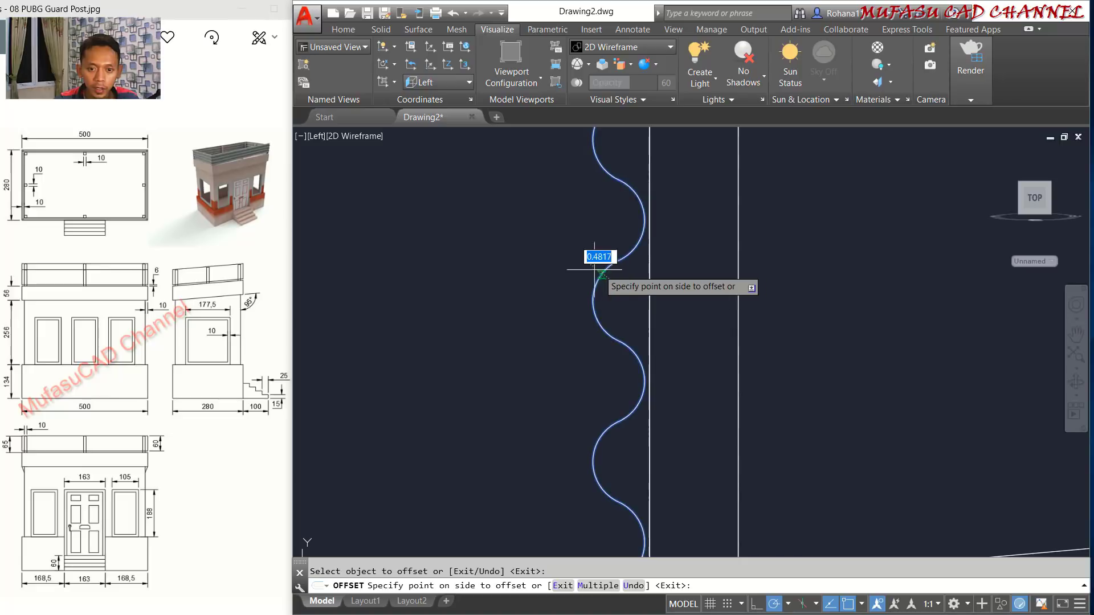
left_click(529, 274)
scroll(604, 319, "down", 3)
key("Return")
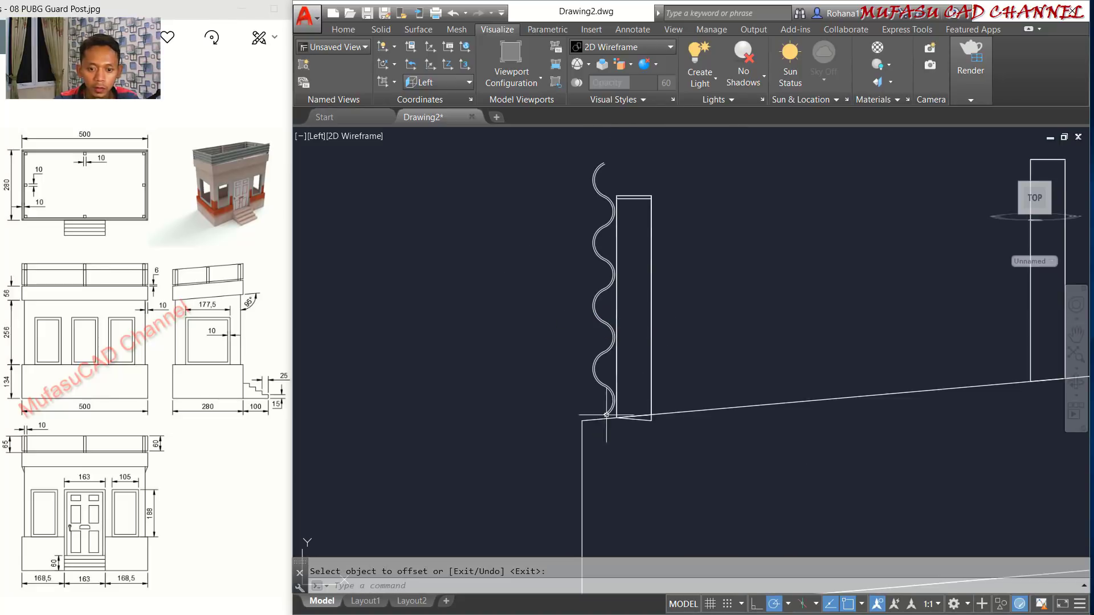
Draw a short line closing the lower ends of the two parallel wavy curves.
scroll(606, 415, "up", 5)
type("l")
key("Return")
scroll(592, 399, "up", 3)
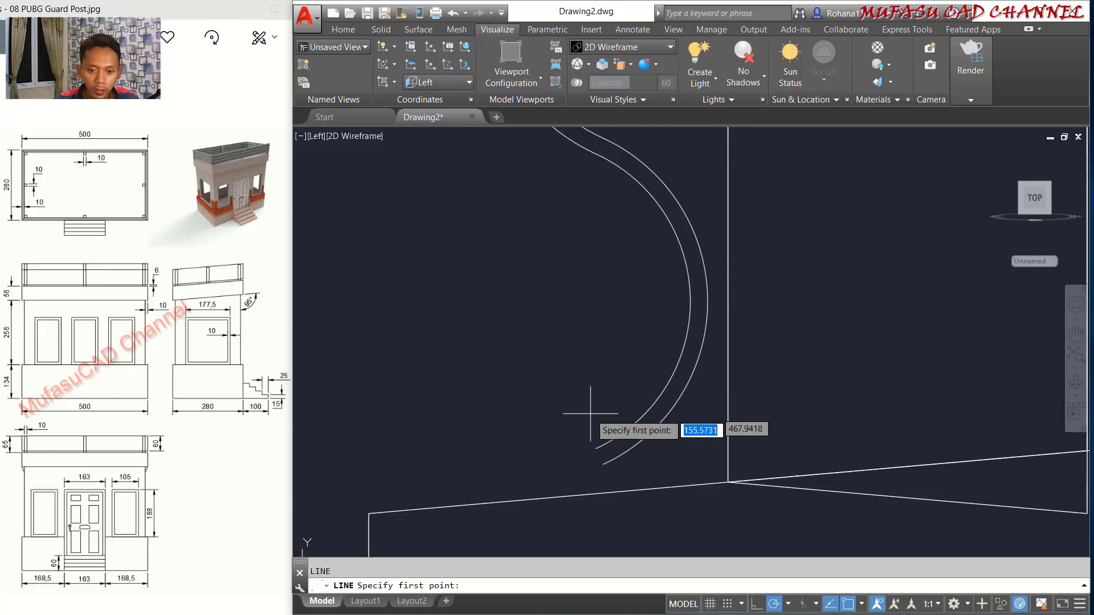
left_click(601, 457)
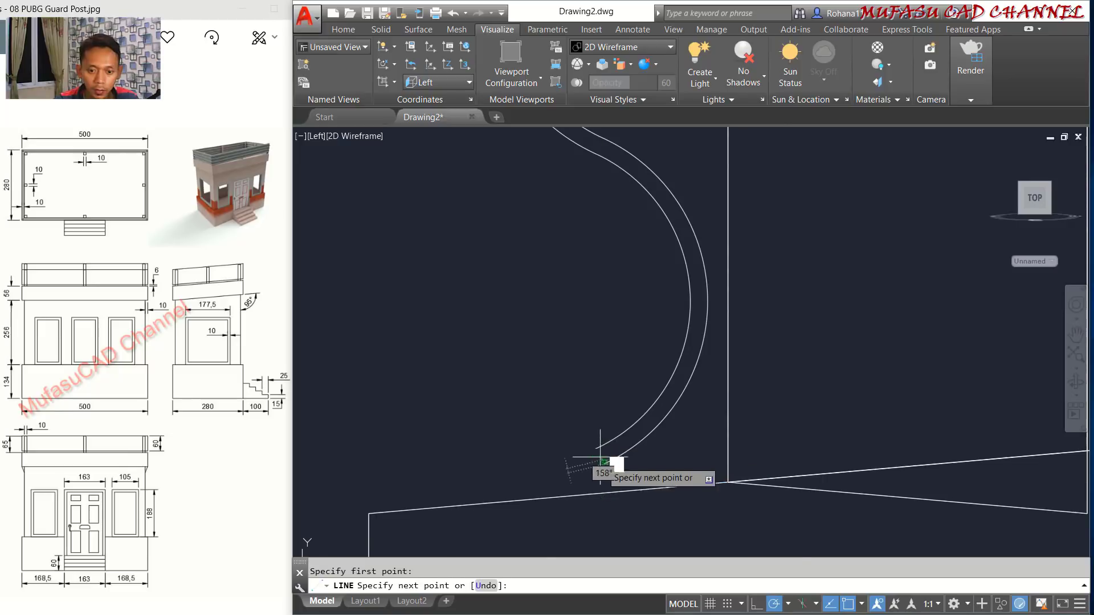
left_click(669, 384)
key("Return")
Draw a short line closing the upper ends of the two parallel wavy curves.
scroll(661, 379, "down", 4)
scroll(627, 296, "up", 3)
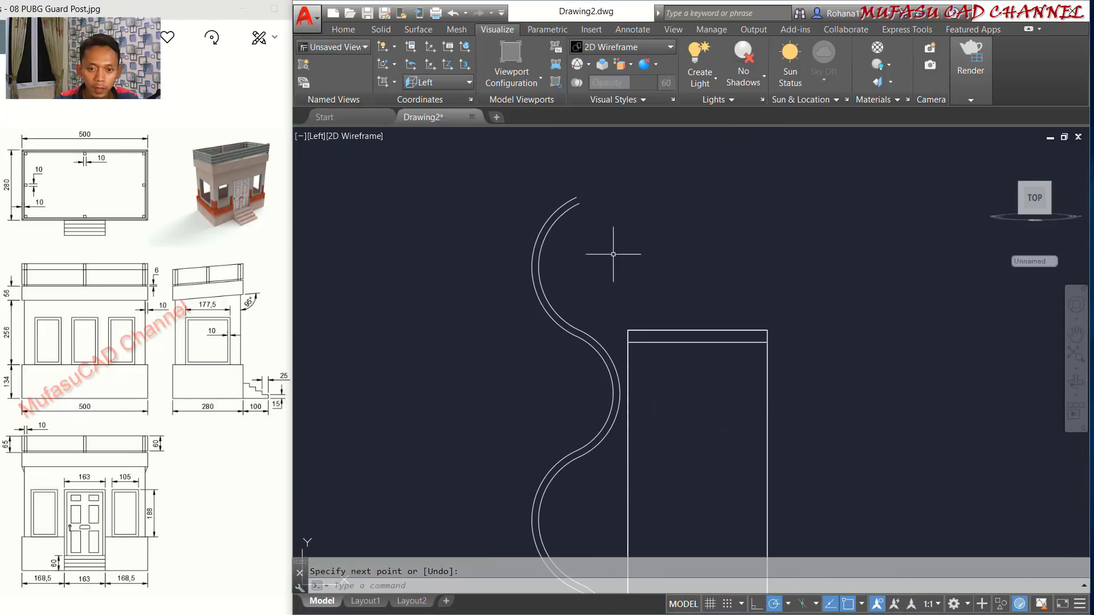
key("Return")
left_click(577, 200)
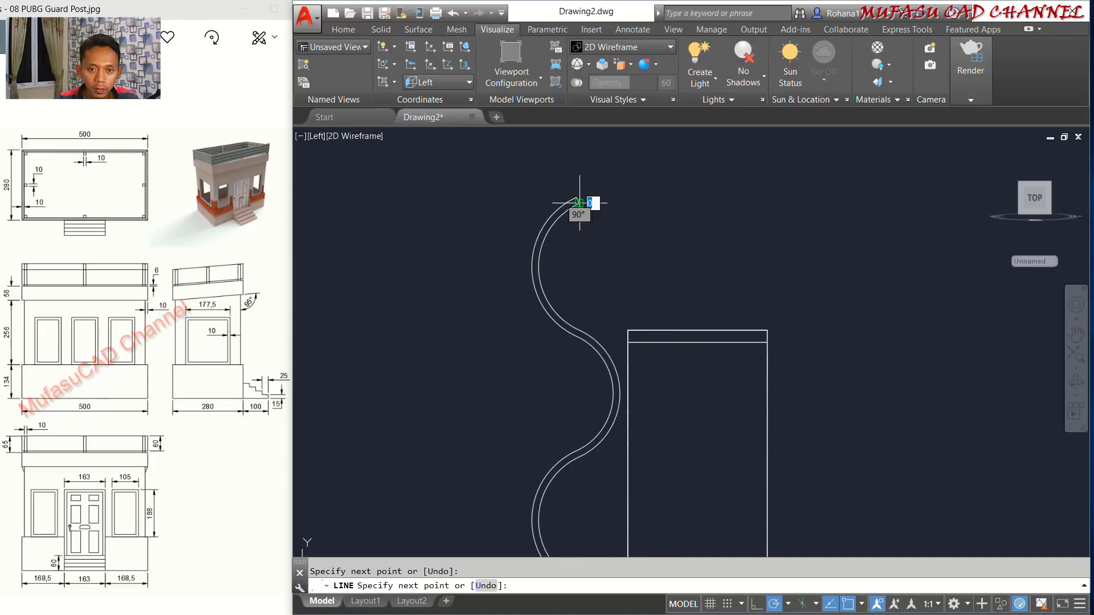
key("Return")
scroll(652, 282, "down", 4)
middle_click_drag(675, 339, 660, 250)
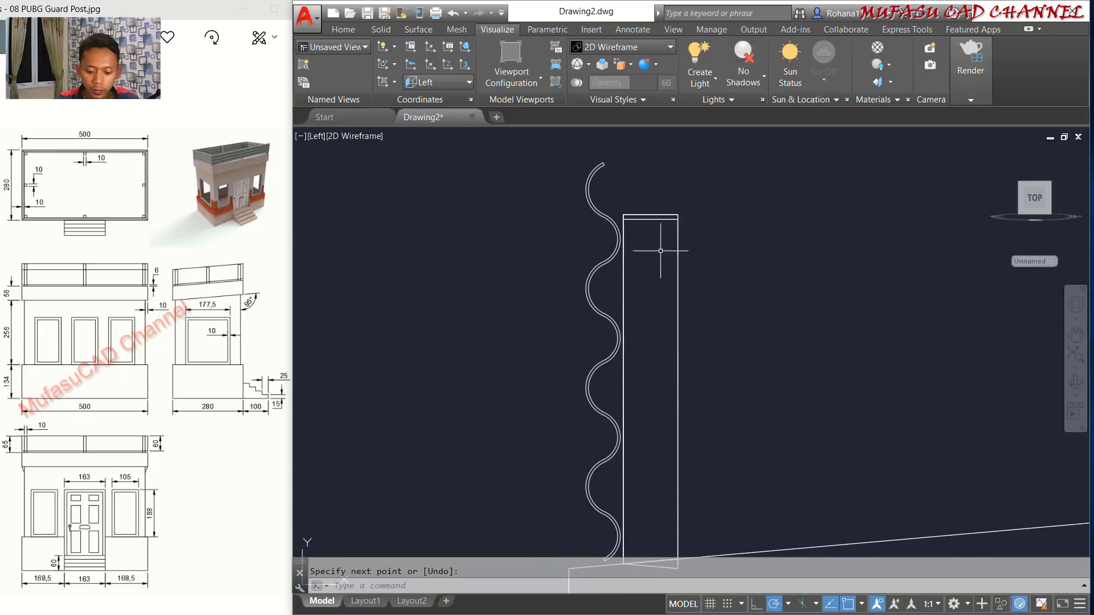
Join the two wavy curves and both end lines into one closed polyline.
key("Return")
left_click(616, 154)
left_click(581, 176)
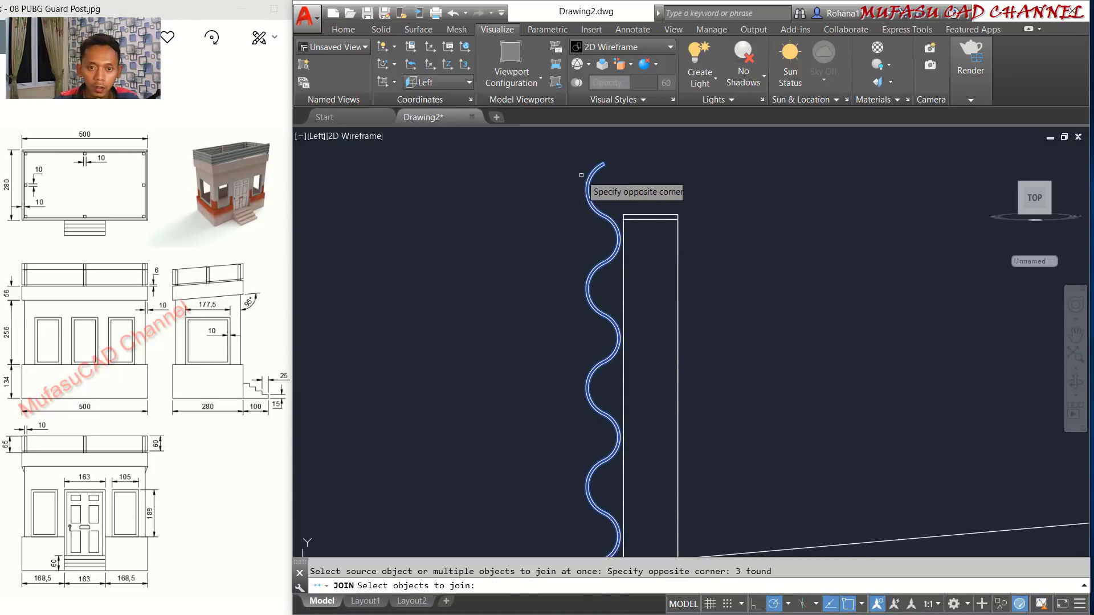
middle_click_drag(640, 362, 621, 176)
scroll(590, 381, "up", 4)
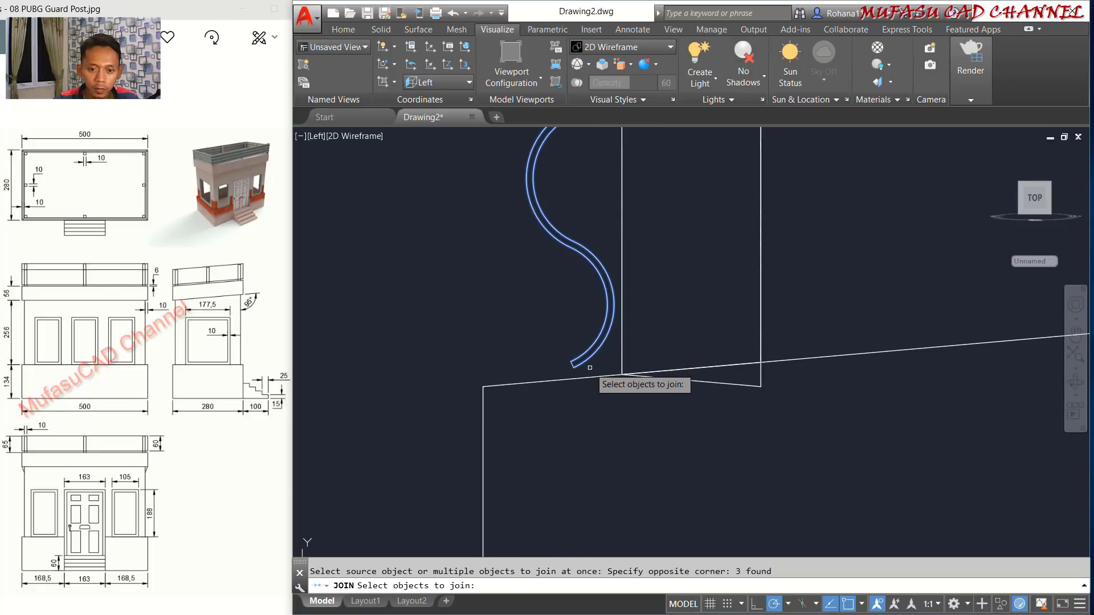
left_click(590, 368)
left_click(543, 342)
key("Return")
scroll(586, 363, "up", 5)
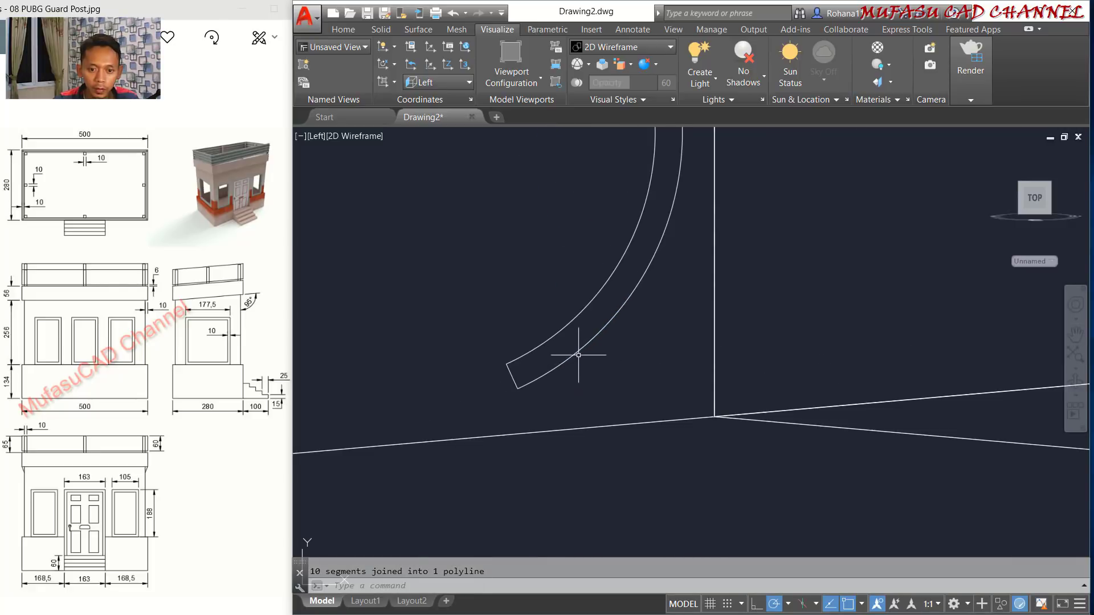
Extrude the closed wavy profile along the building's long side up to the far roof corner.
scroll(564, 360, "down", 5)
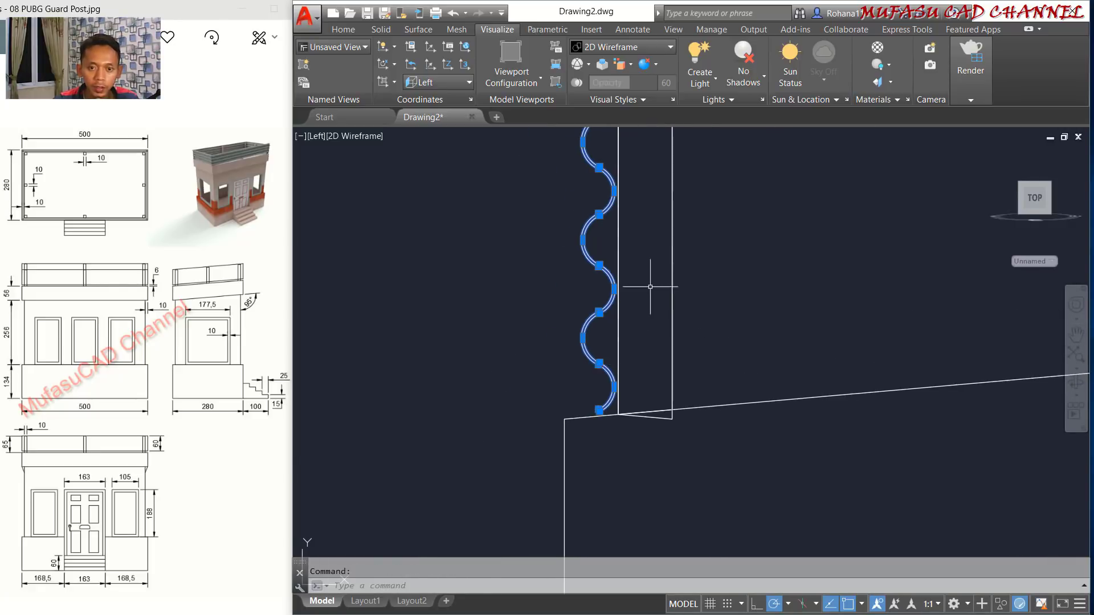
scroll(655, 288, "down", 6)
middle_click_drag(595, 298, 686, 287, "shift")
type("ex")
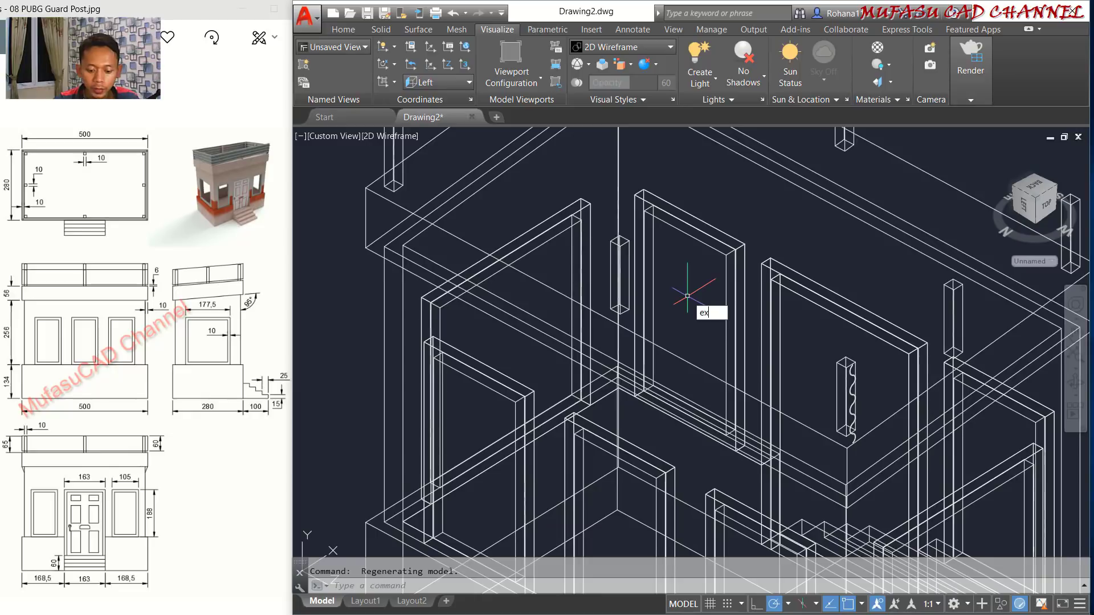
type("t")
key("Return")
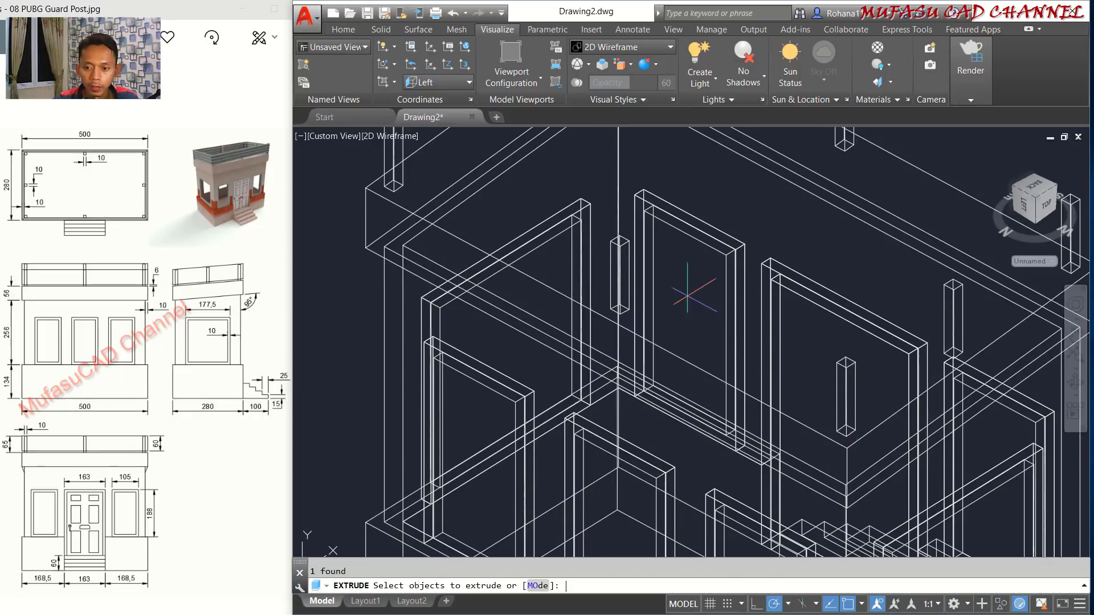
key("Return")
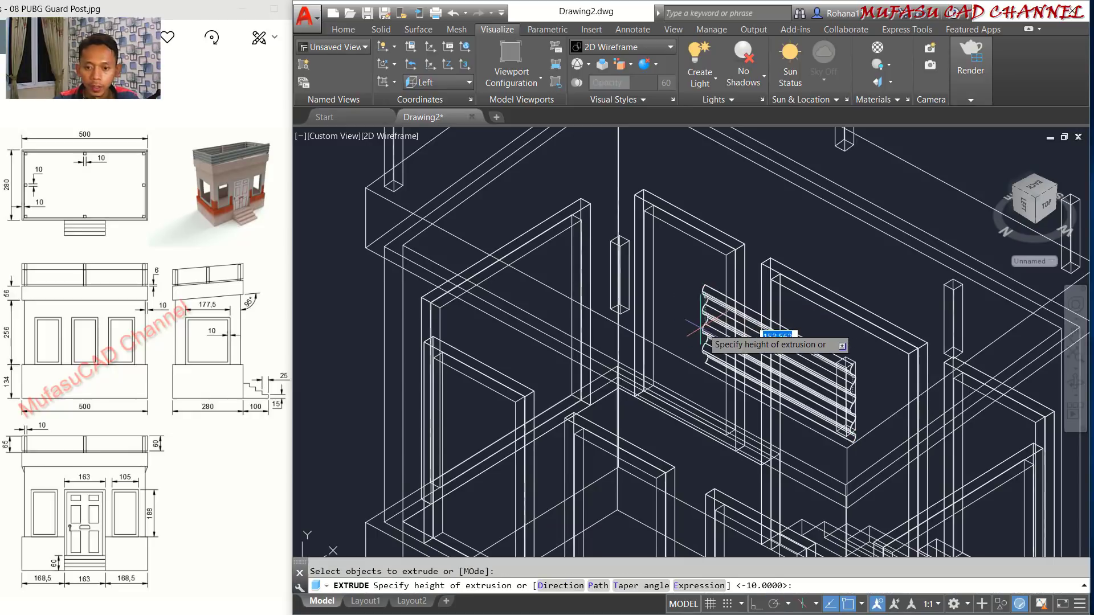
left_click(369, 187)
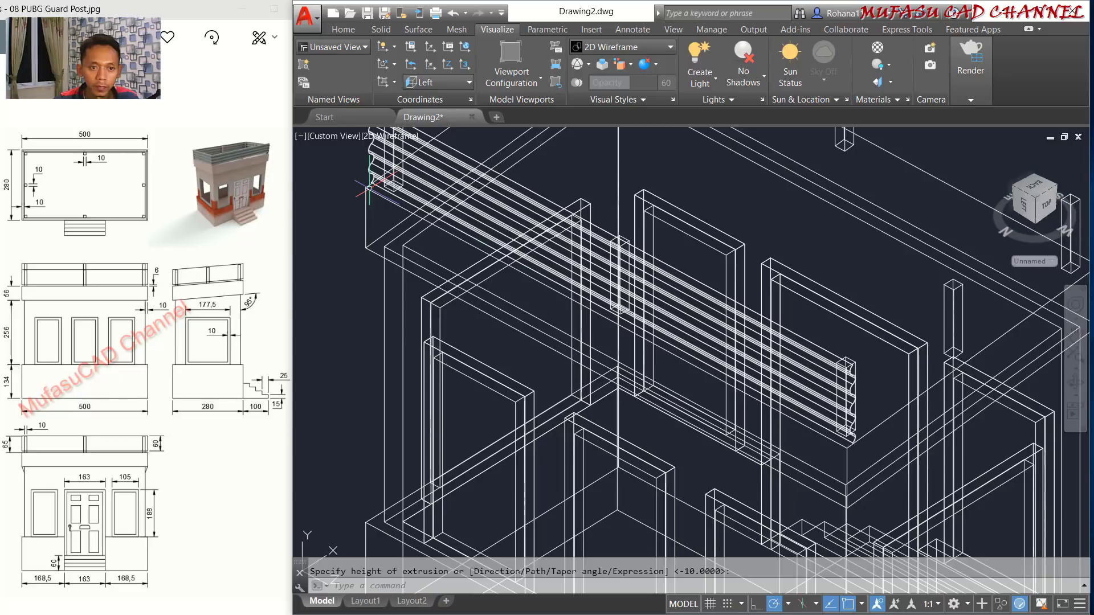
In the Top view, mirror the corrugated panel across the plan's lengthwise centreline onto the stair side, keeping the original.
left_click(333, 136)
left_click(359, 167)
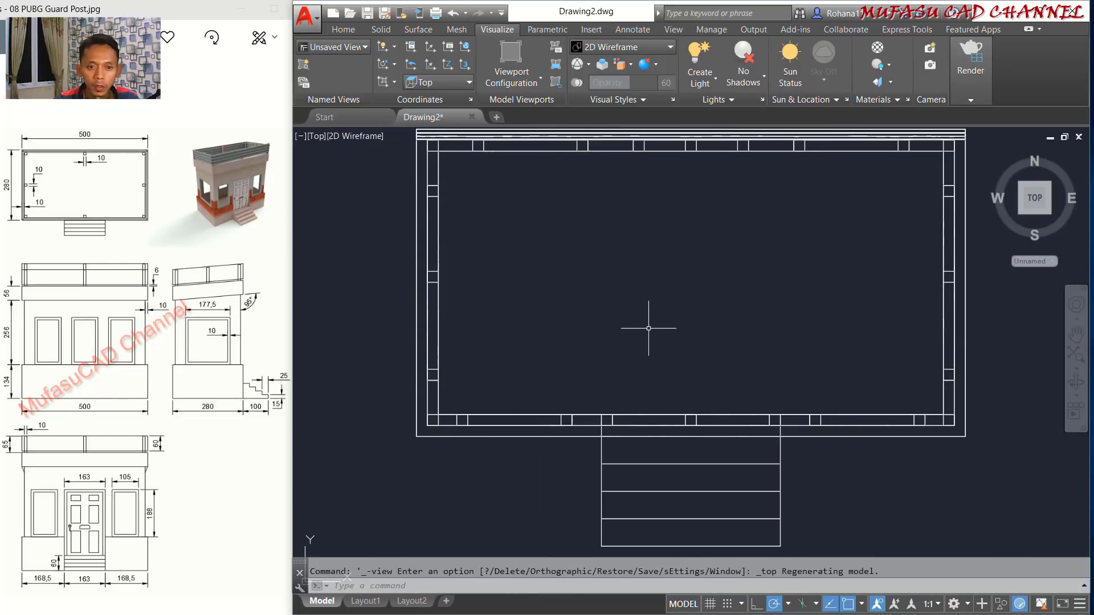
scroll(708, 314, "down", 3)
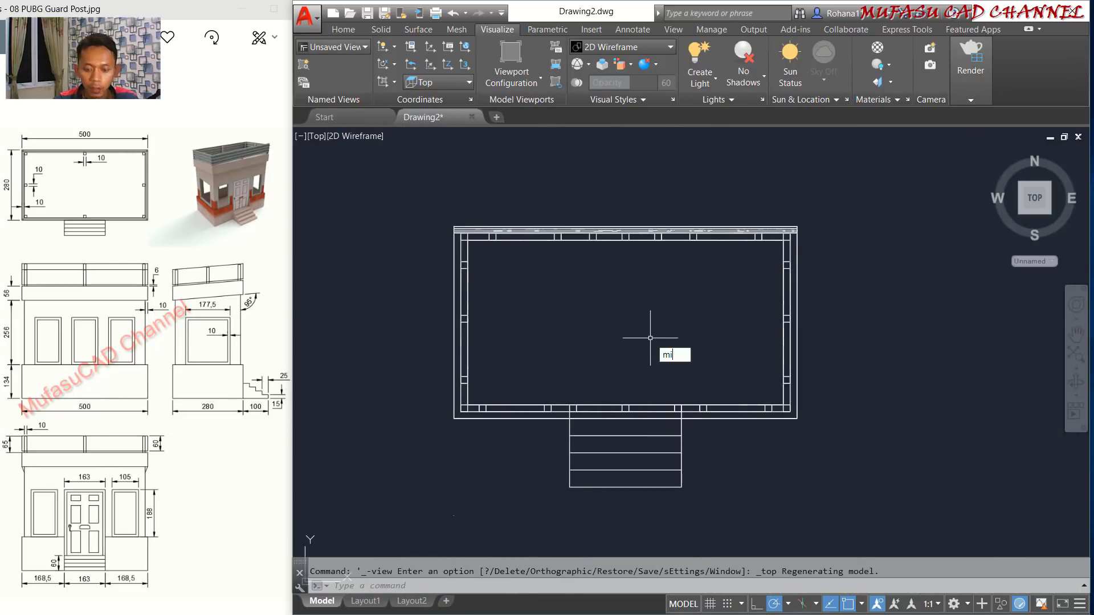
key("Return")
left_click(609, 230)
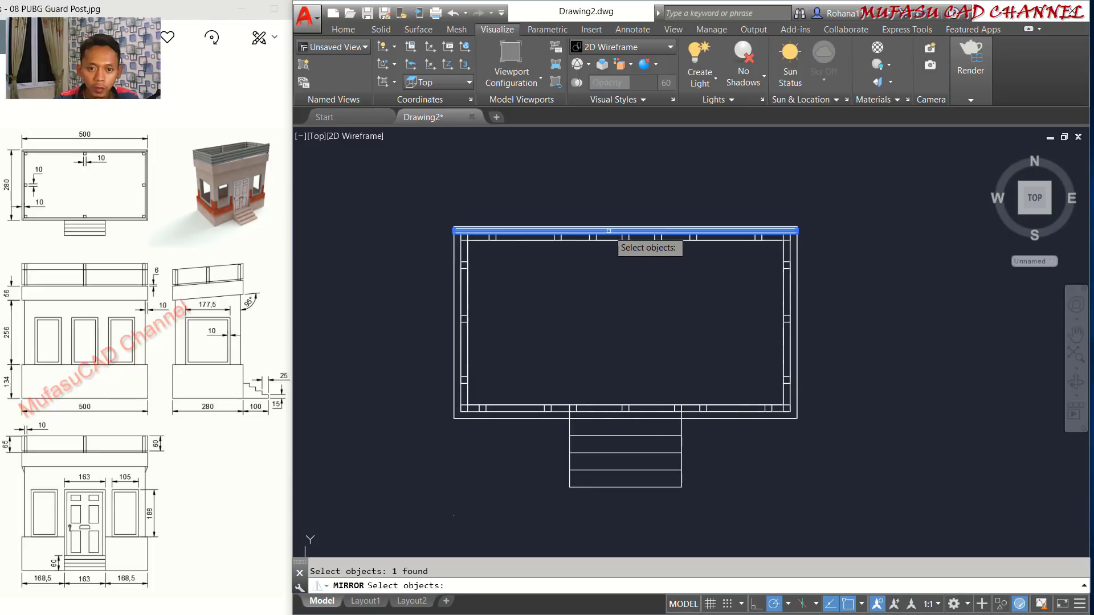
key("Return")
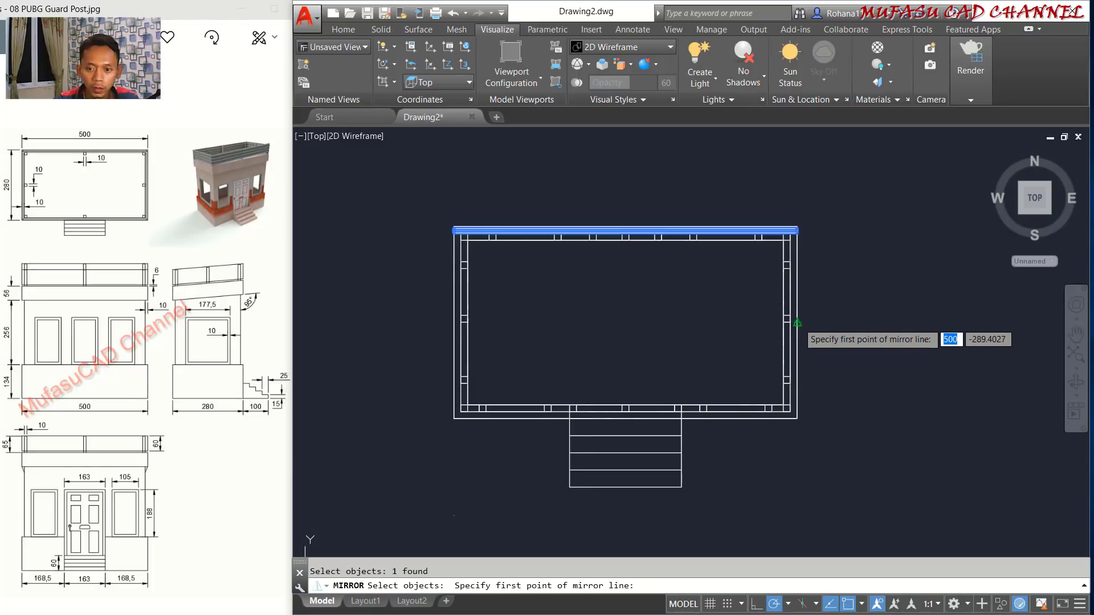
left_click(797, 322)
left_click(834, 322)
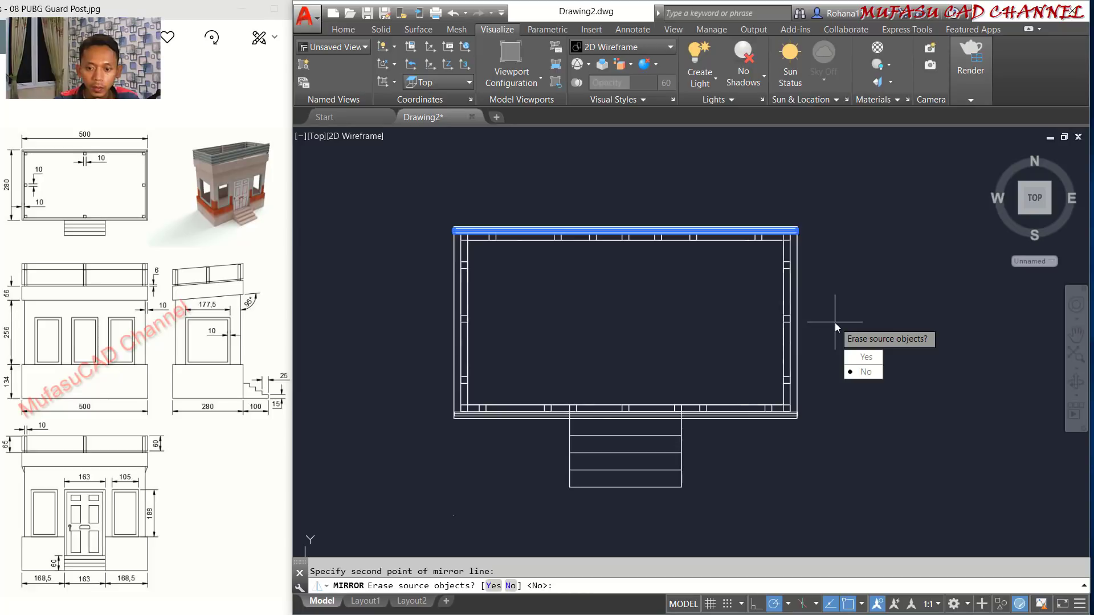
key("Return")
Rotate a copy of the rear corrugated panel to 270° about the centre of the plan.
middle_click_drag(858, 323, 822, 332)
type("r")
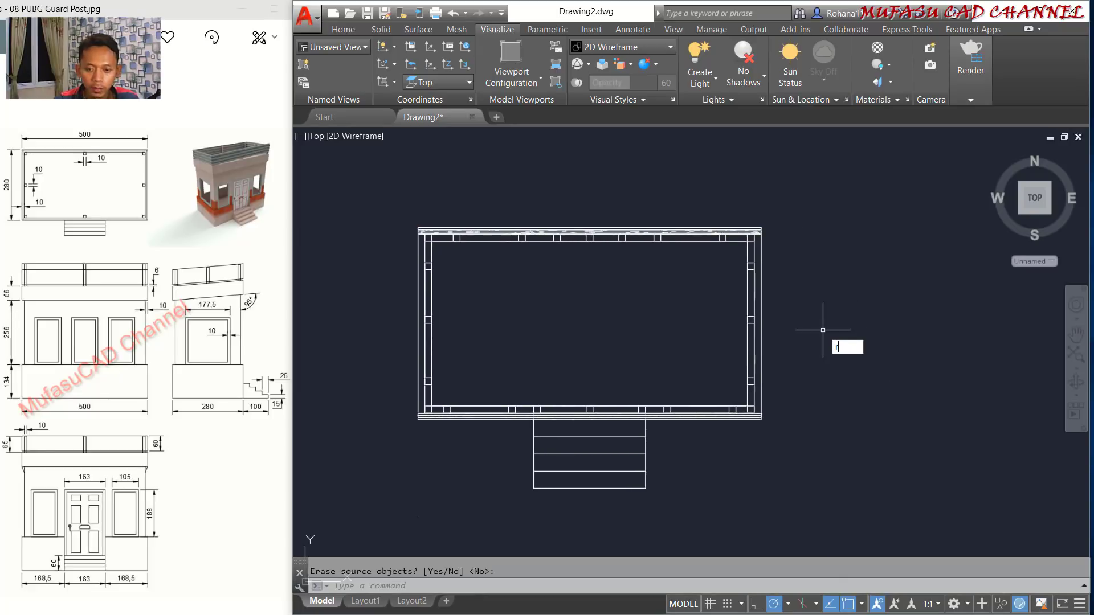
type("o")
key("Return")
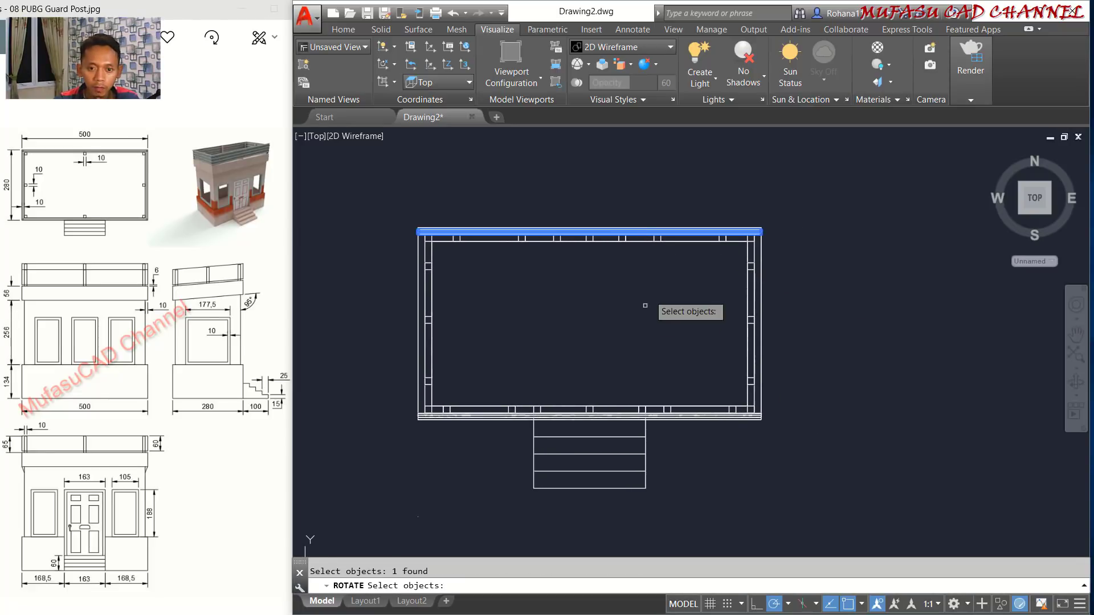
key("Return")
left_click(590, 330)
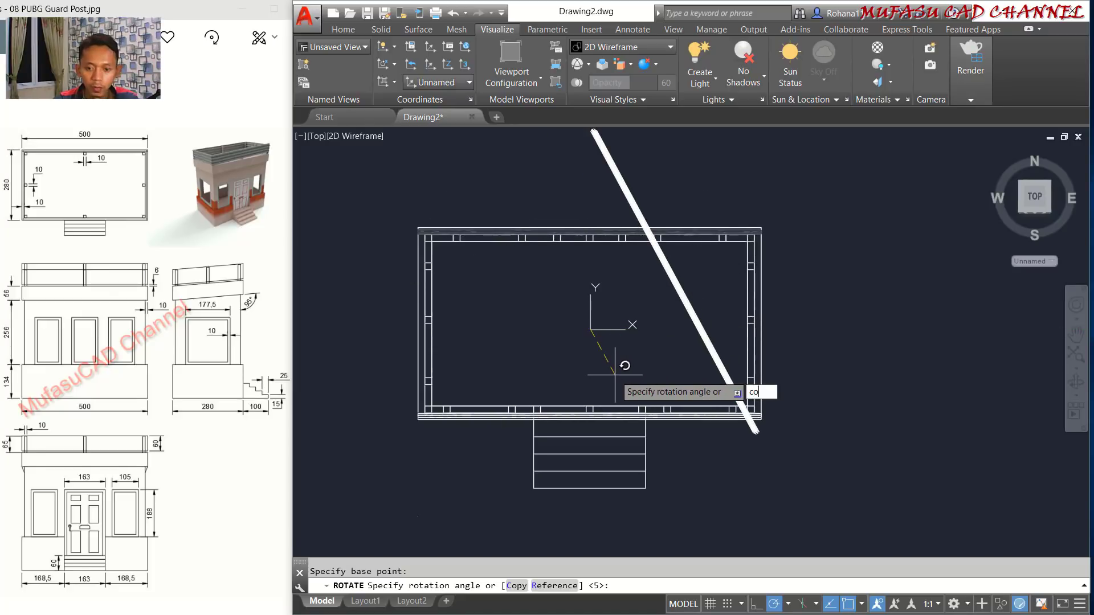
type("co")
key("Return")
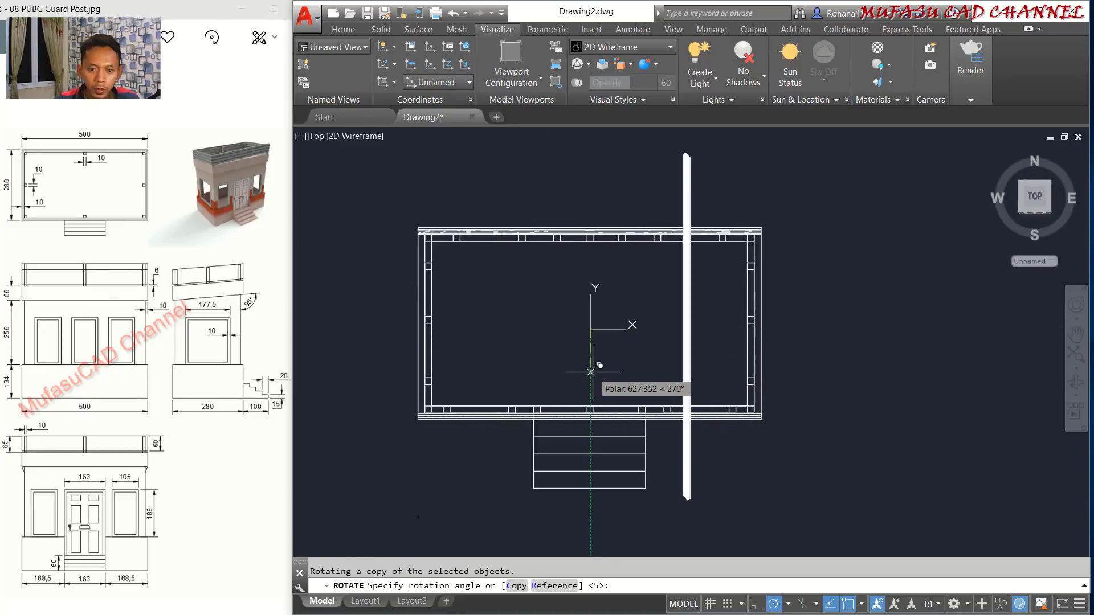
left_click(590, 372)
Move the rotated panel copy horizontally onto the outer edge of the building's east side.
type("m")
key("Return")
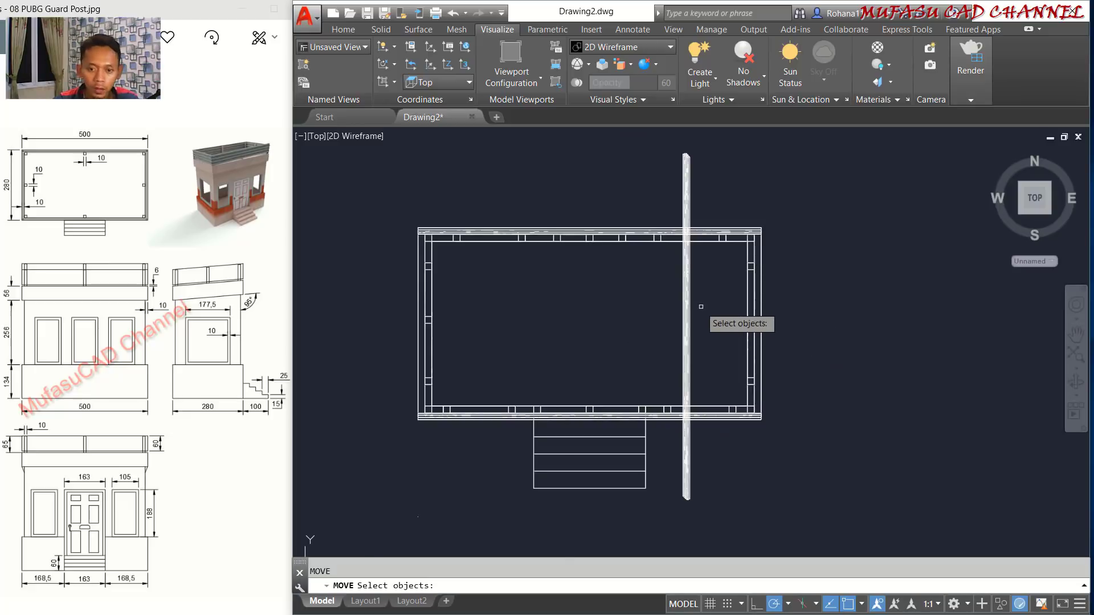
left_click(708, 305)
left_click(654, 337)
key("Return")
middle_click_drag(830, 355, 685, 322)
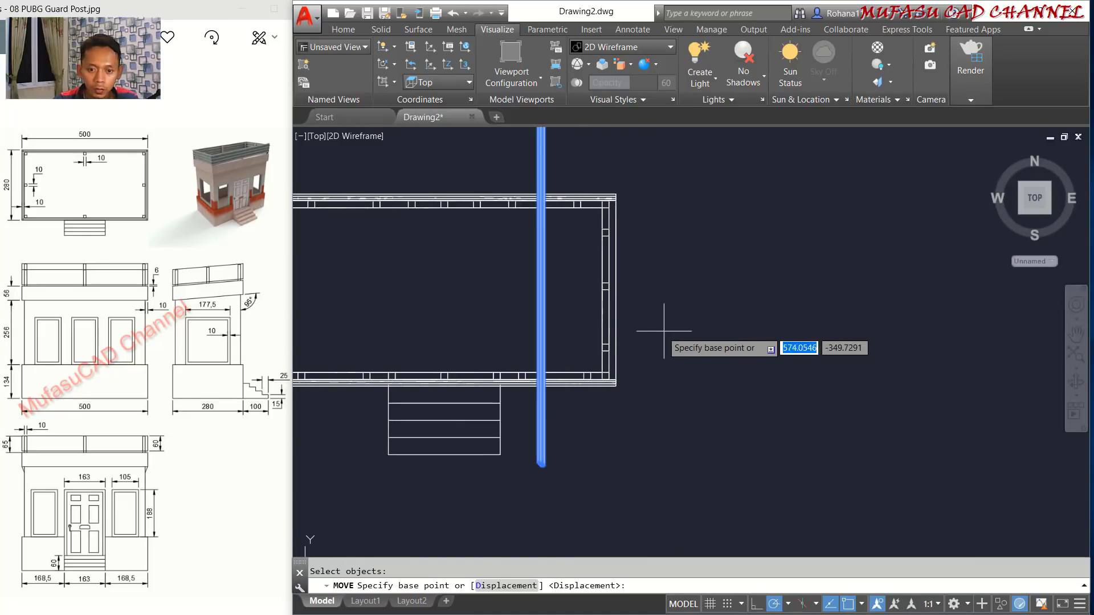
scroll(644, 327, "up", 4)
left_click(631, 340)
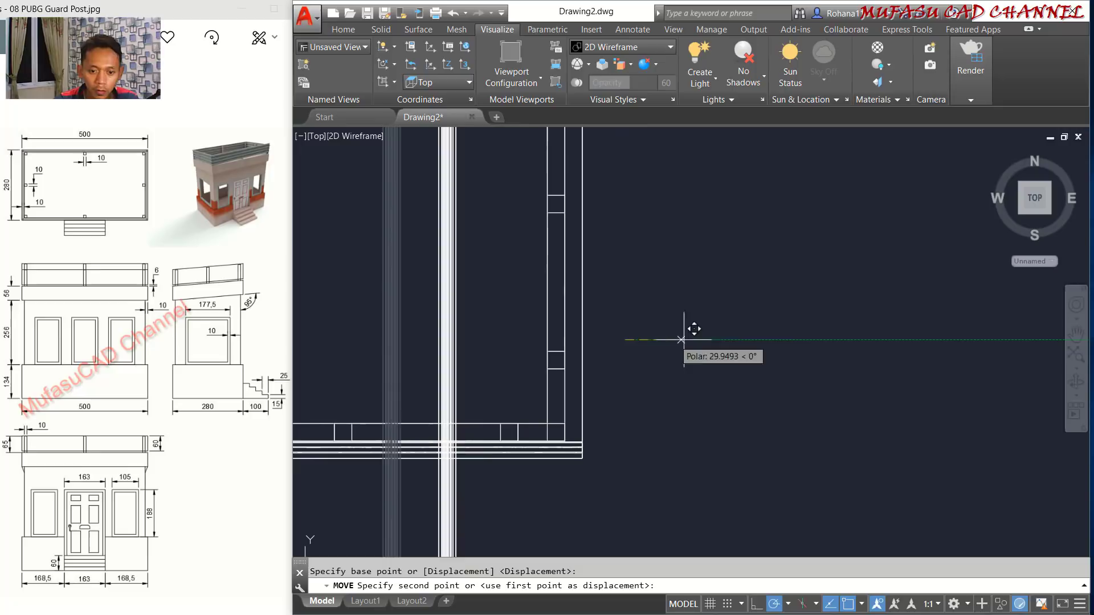
left_click(809, 339)
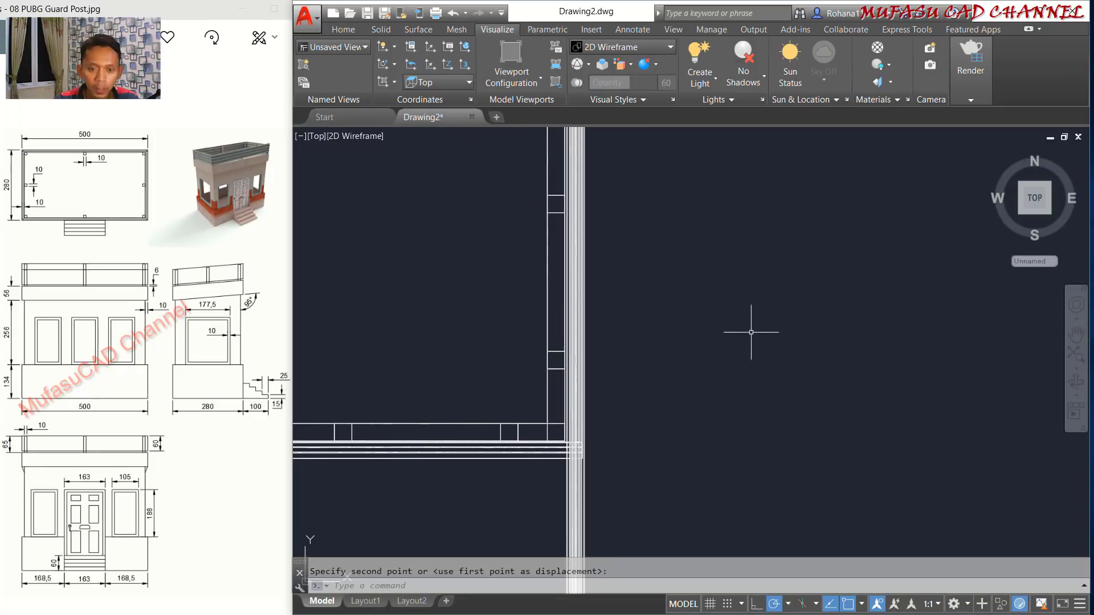
In the Right view, slice the east-side corrugated panel vertically at the outer face of the rear corner post, keeping both sides.
left_click(320, 139)
left_click(341, 213)
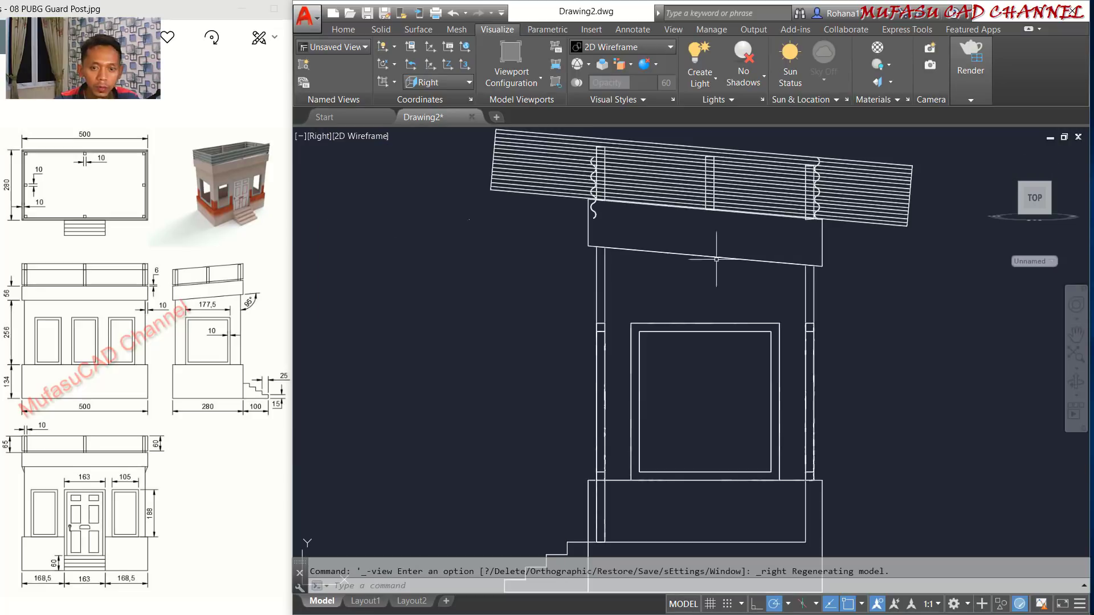
scroll(716, 259, "up", 2)
scroll(696, 232, "down", 3)
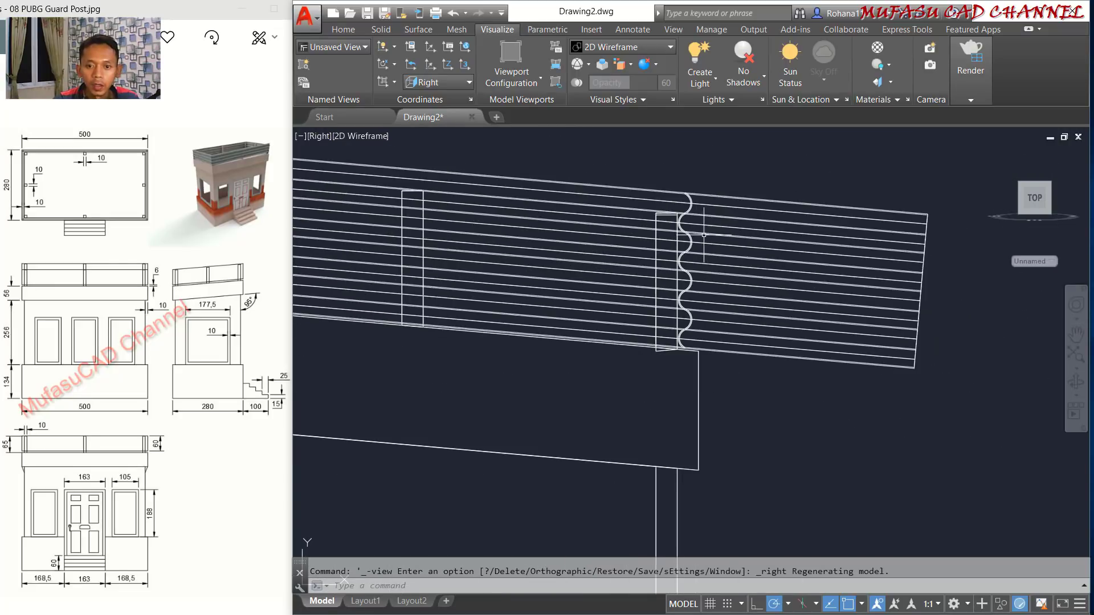
type("li")
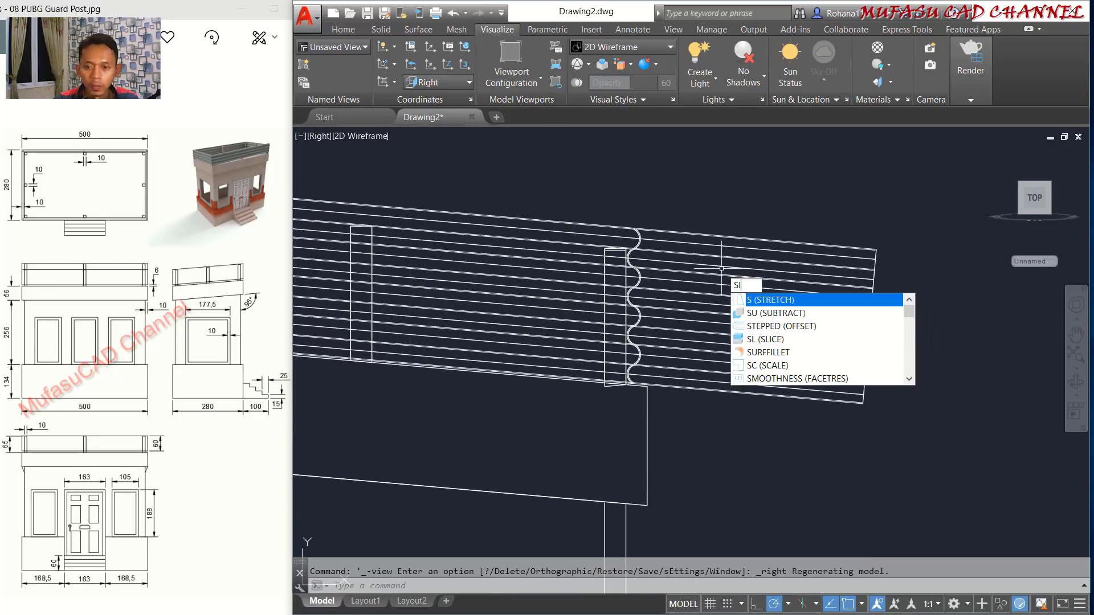
key("Return")
left_click(721, 310)
left_click(621, 192)
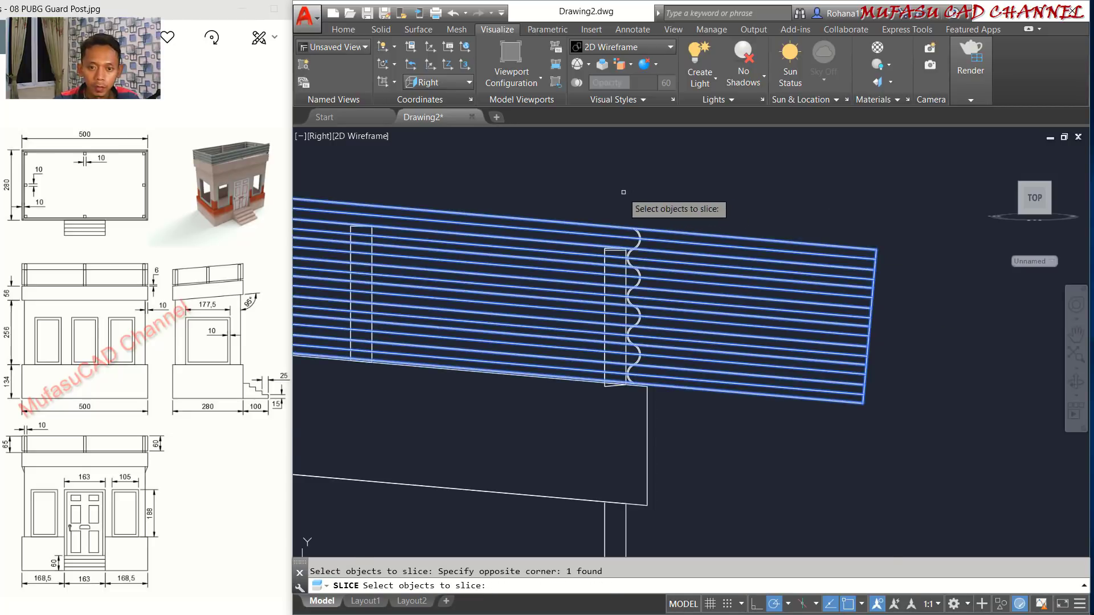
key("Return")
scroll(626, 222, "up", 2)
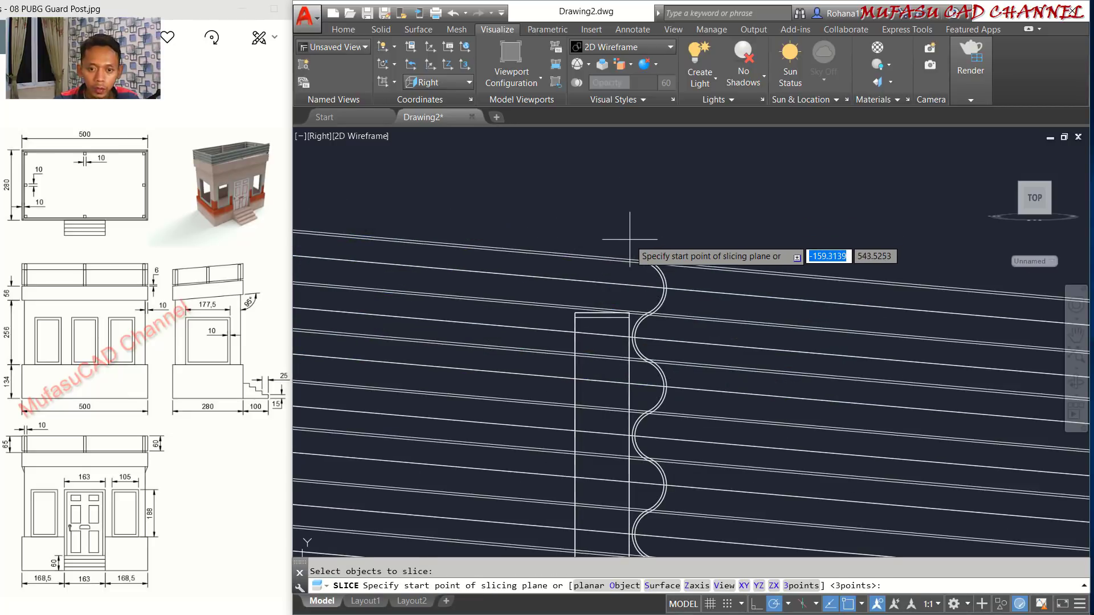
left_click(630, 261)
left_click(629, 100)
key("Return")
scroll(698, 227, "down", 3)
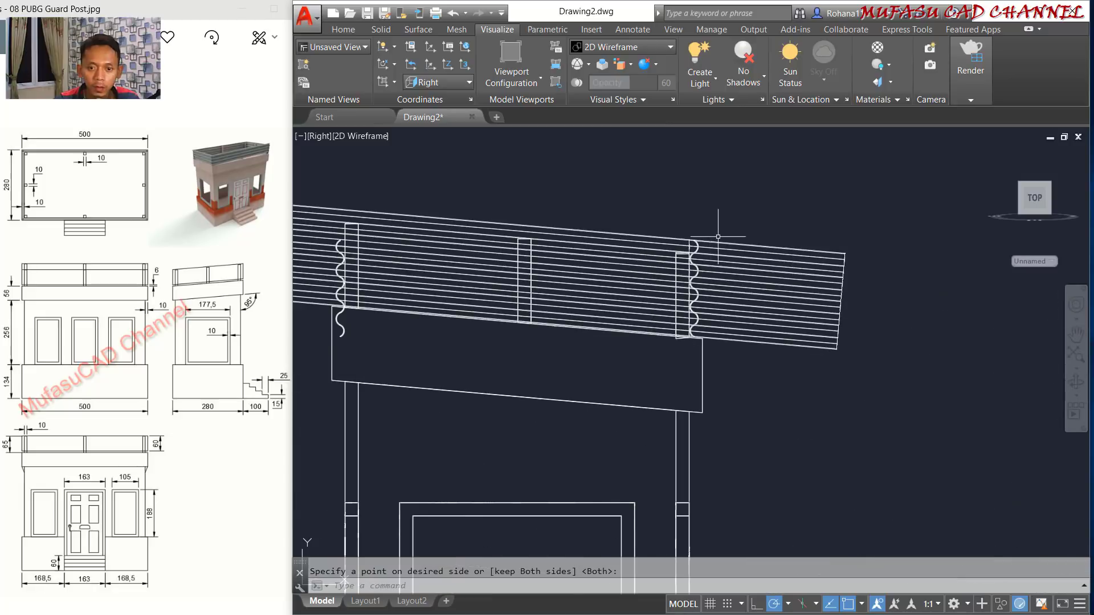
Slice the remaining east-side panel vertically at the outer face of the stair-side corner post, keeping both sides.
key("Return")
left_click(456, 227)
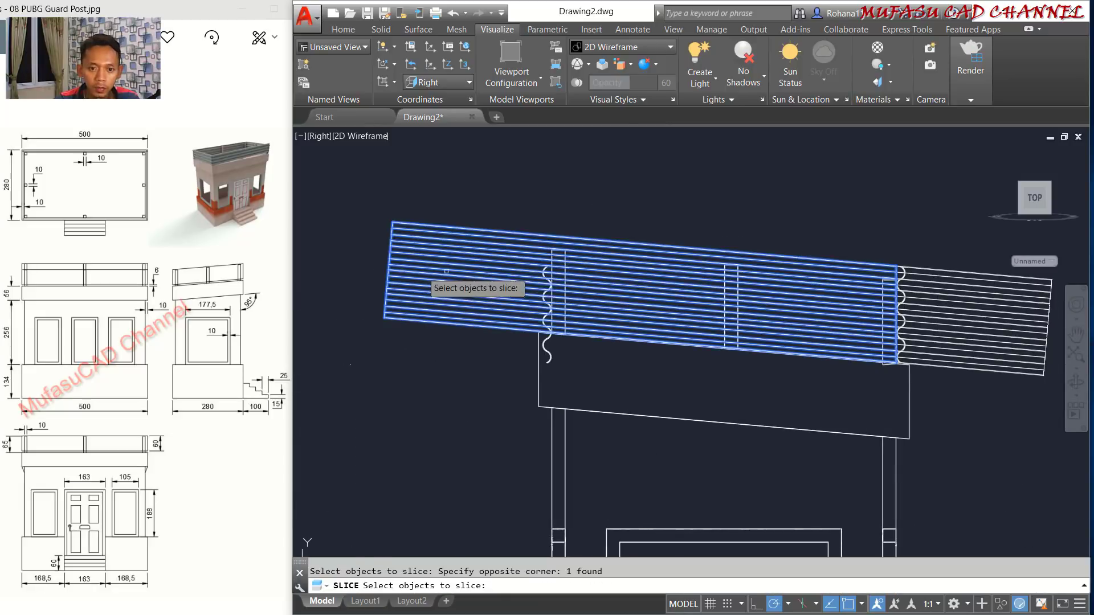
key("Return")
scroll(522, 210, "up", 4)
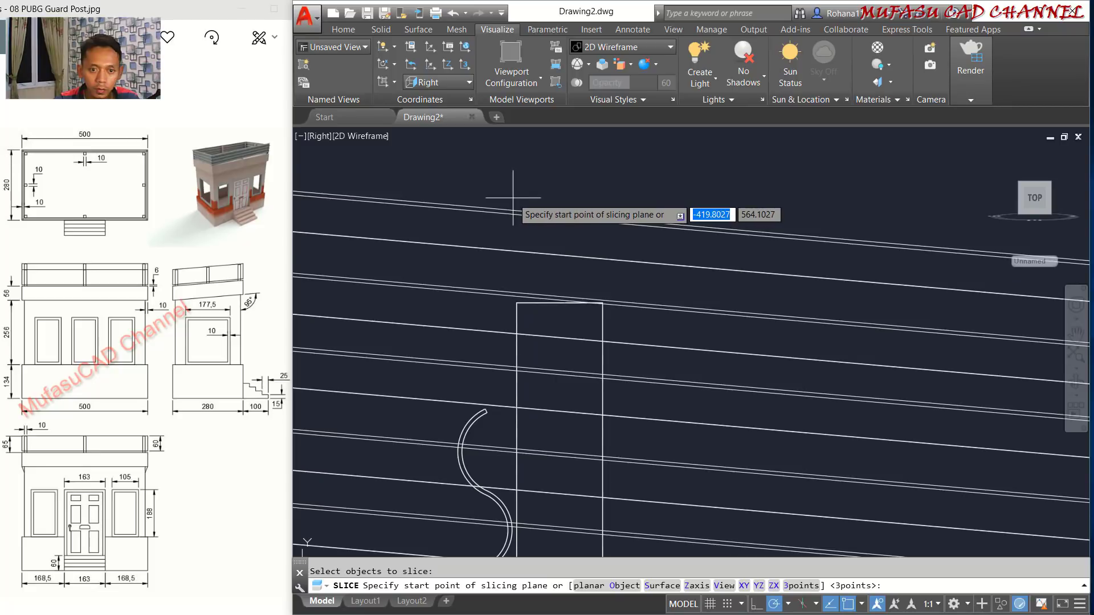
left_click(513, 197)
left_click(513, 169)
scroll(557, 166, "down", 1)
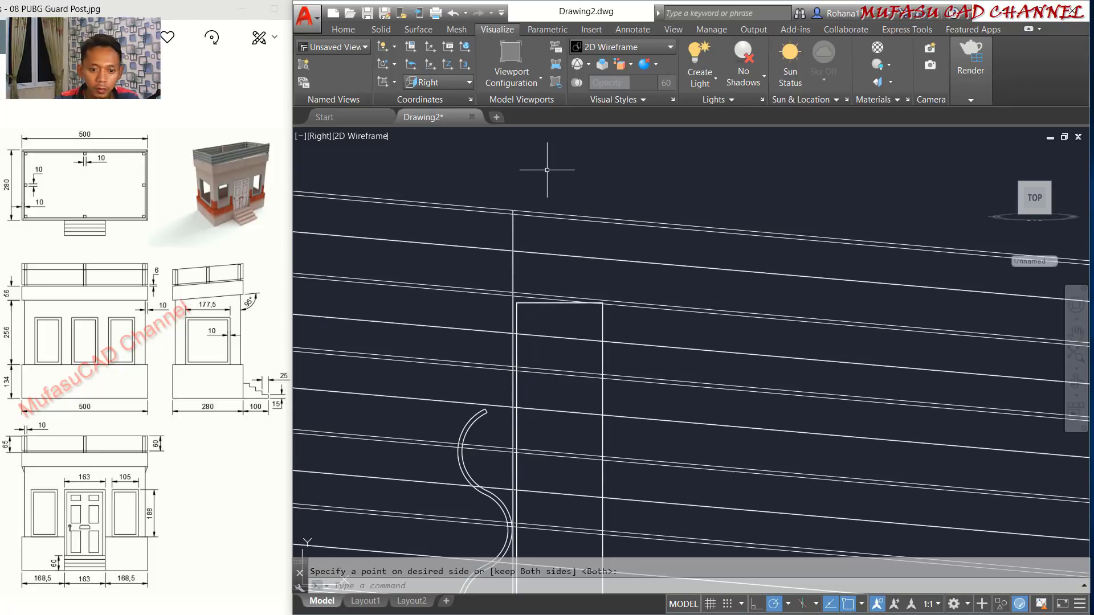
scroll(666, 251, "down", 3)
middle_click_drag(697, 234, 569, 197)
scroll(568, 202, "down", 2)
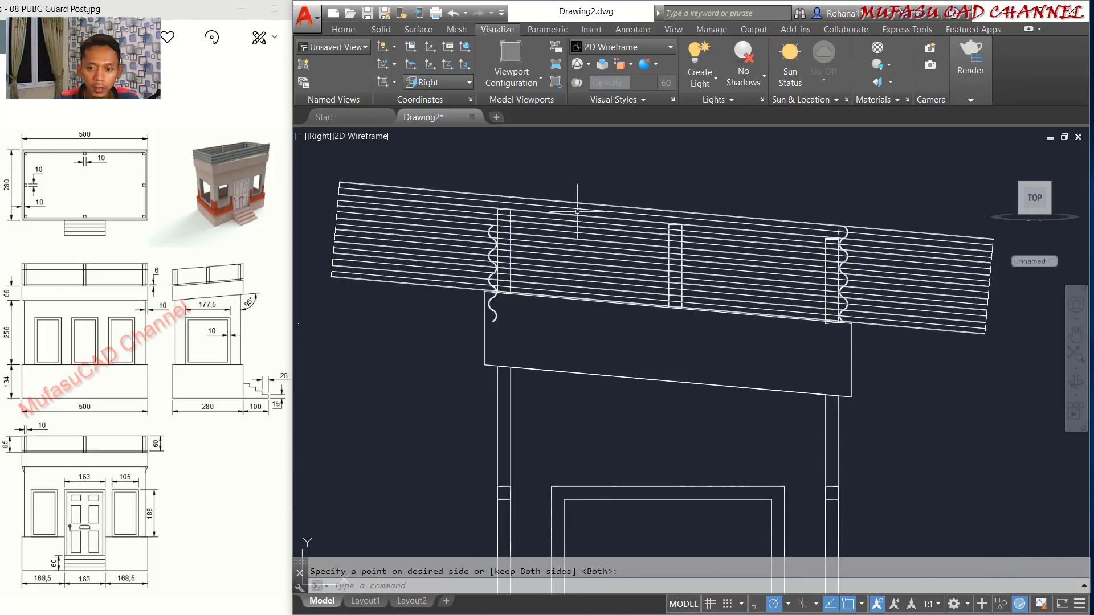
Delete the two cut-off panel ends that overhang beyond the corner posts.
middle_click_drag(628, 212, 550, 253)
key("Return")
left_click(917, 257)
left_click(841, 354)
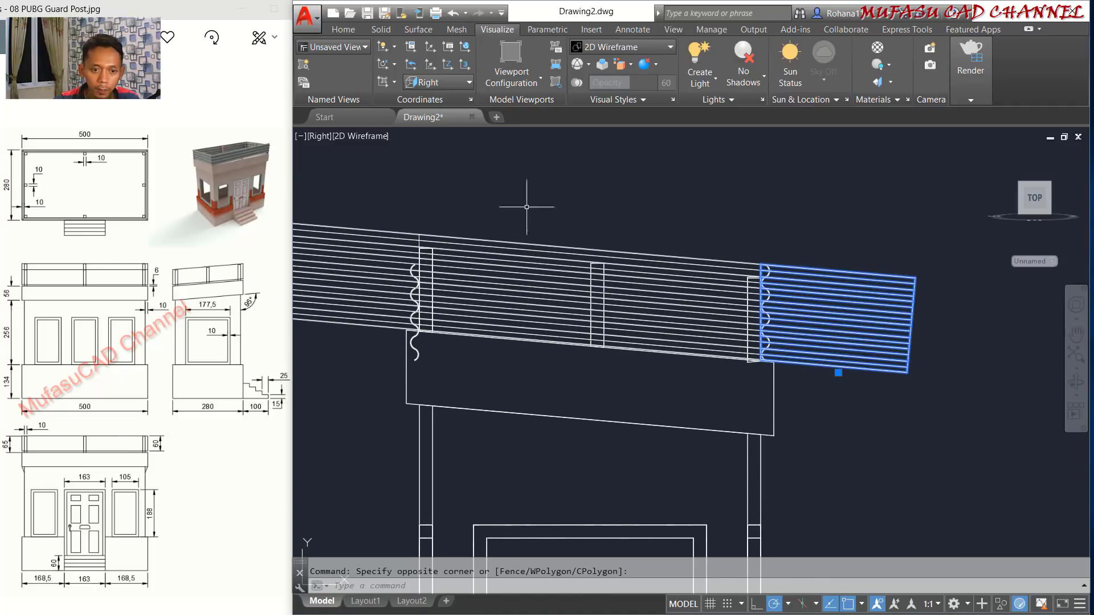
left_click(338, 243)
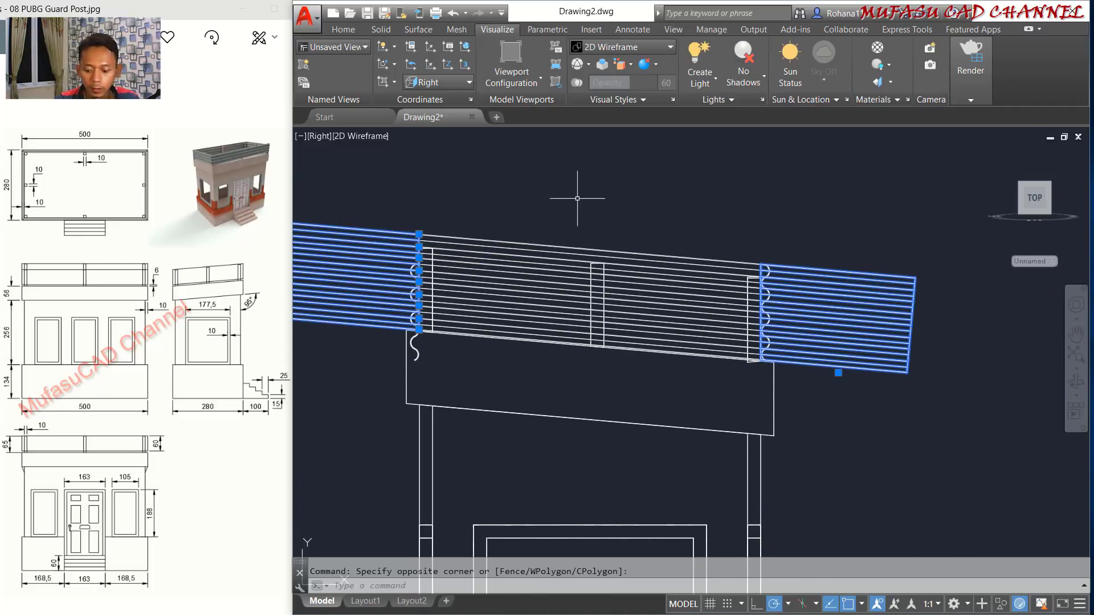
key("Delete")
Move the stair-side corrugated panel straight up until its lower edge sits at the top of the sloped roof.
scroll(425, 331, "up", 2)
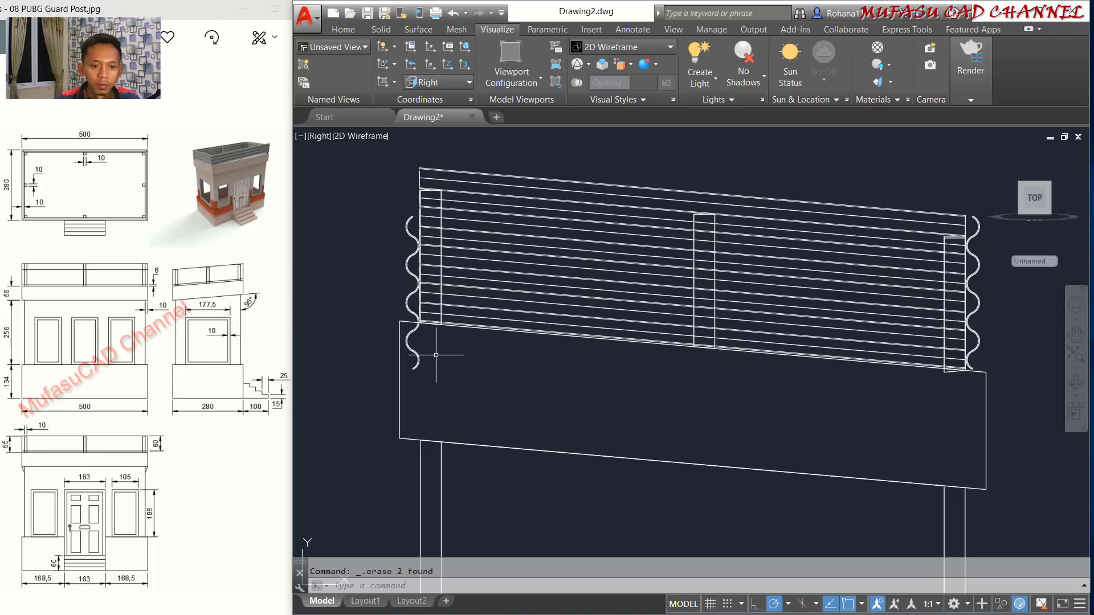
key("Return")
left_click(433, 356)
left_click(403, 341)
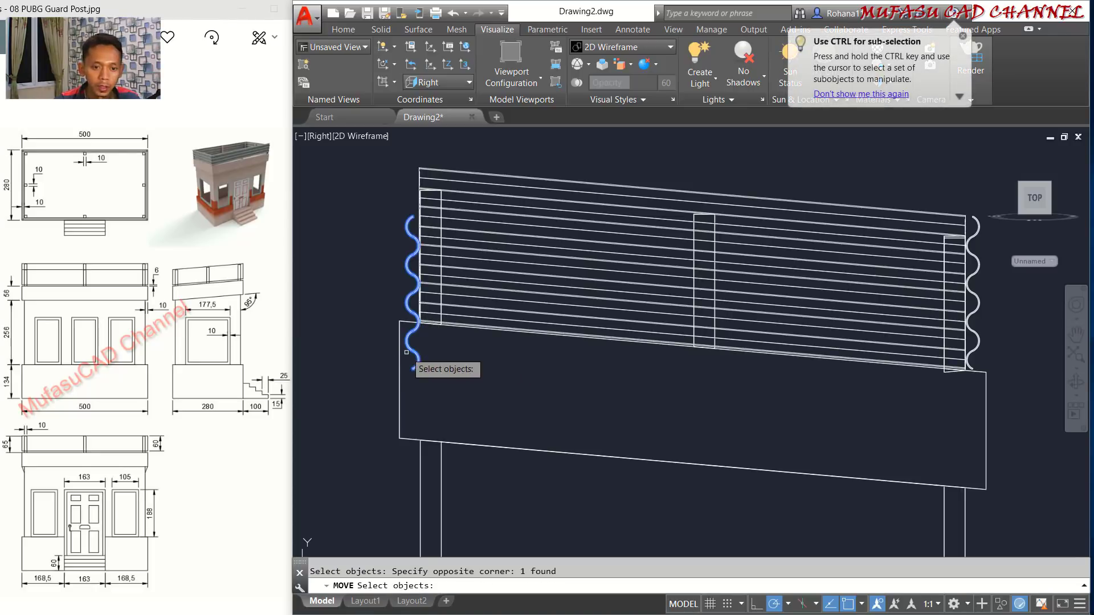
scroll(322, 286, "up", 2)
key("Return")
left_click(332, 340)
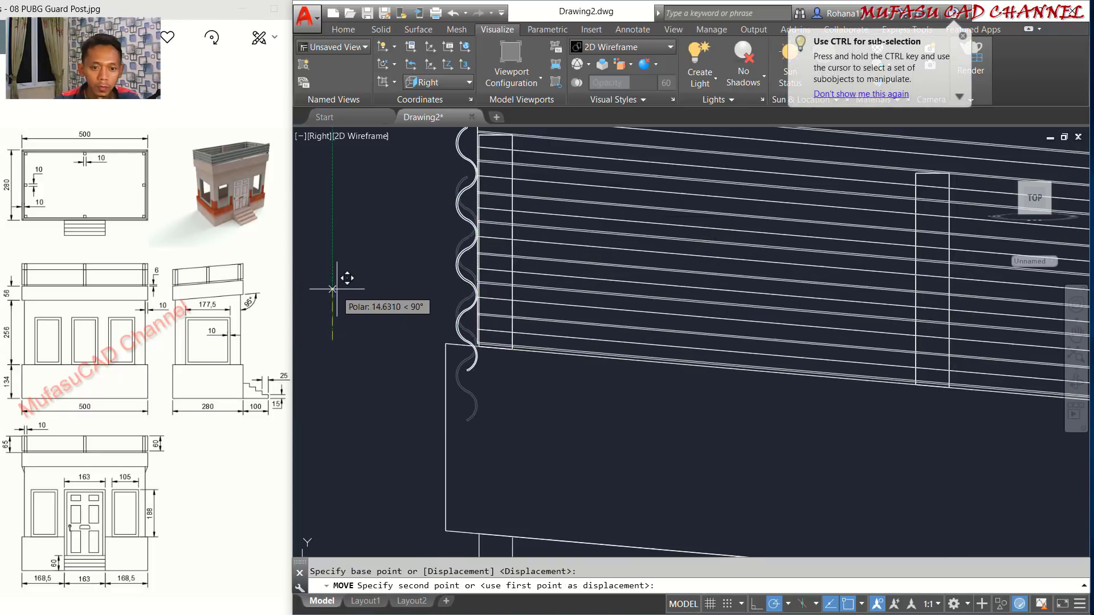
left_click(333, 259)
scroll(570, 270, "down", 4)
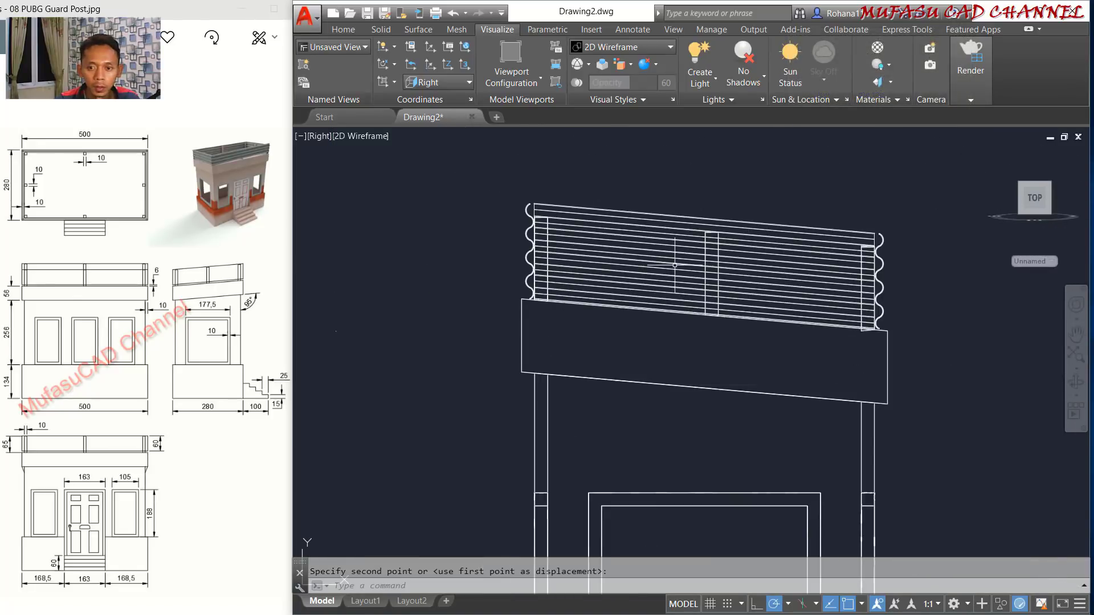
middle_click_drag(675, 265, 614, 267)
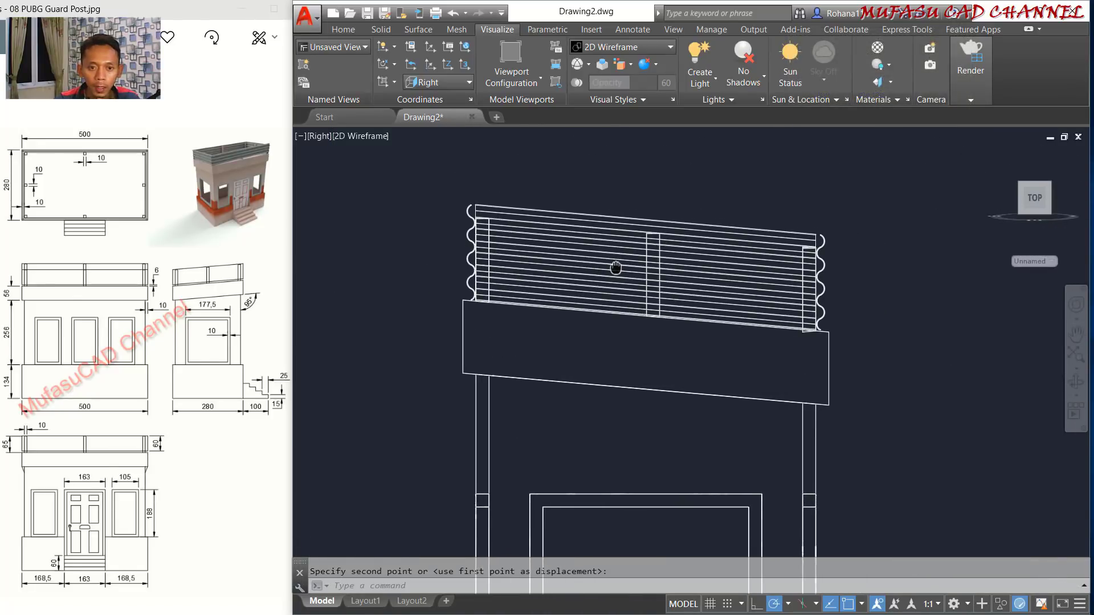
In the Top view, mirror the trimmed east panel to the west side across the centreline through the stairs, keeping the original.
left_click(322, 138)
left_click(345, 171)
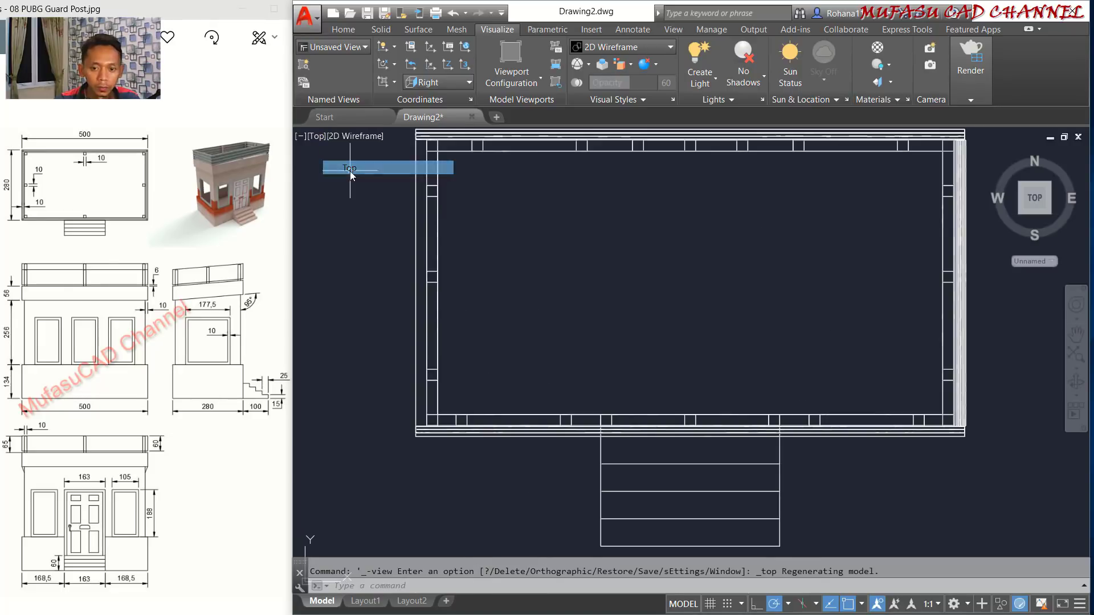
scroll(660, 294, "down", 2)
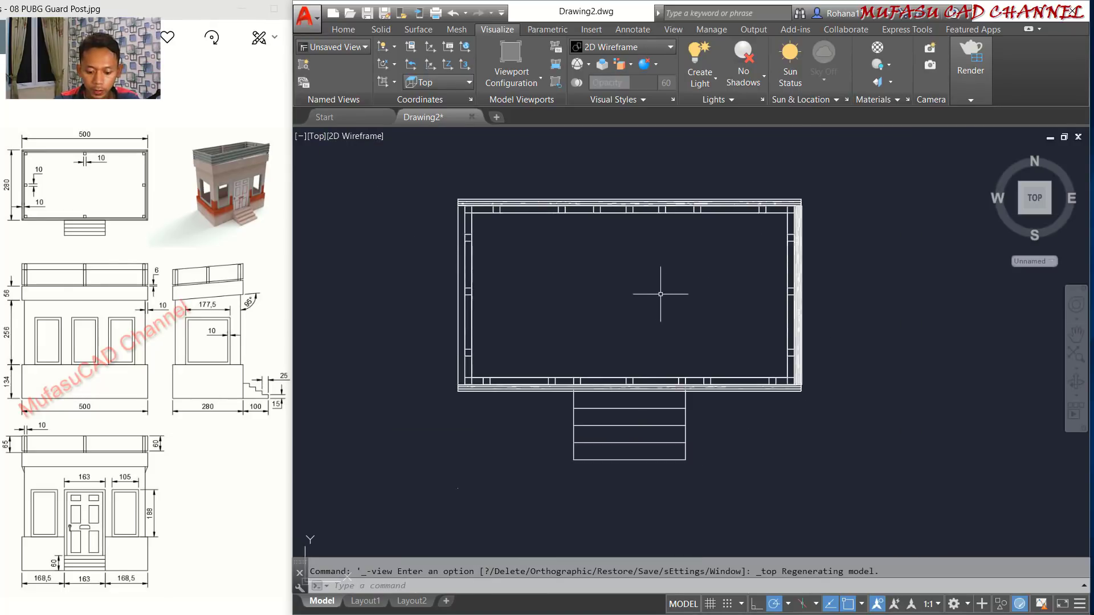
key("Return")
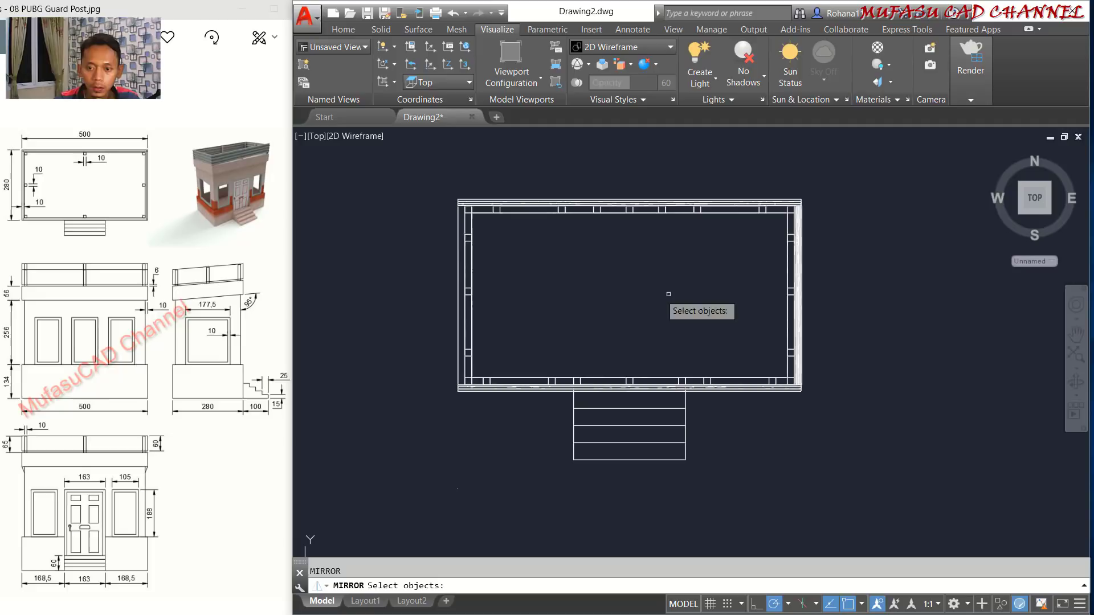
left_click(800, 288)
key("Return")
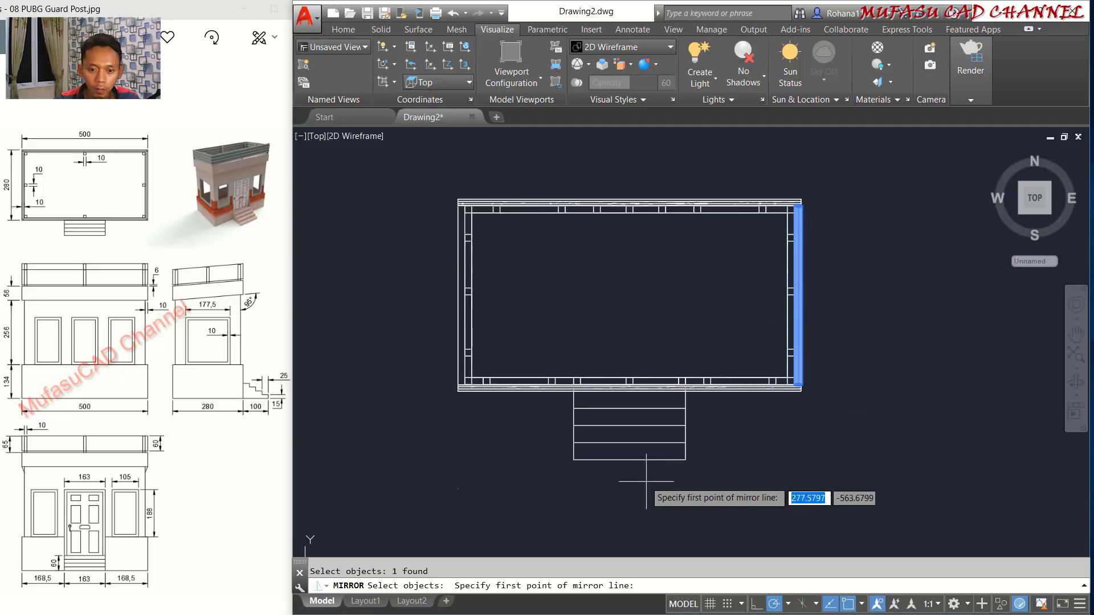
left_click(630, 460)
left_click(628, 485)
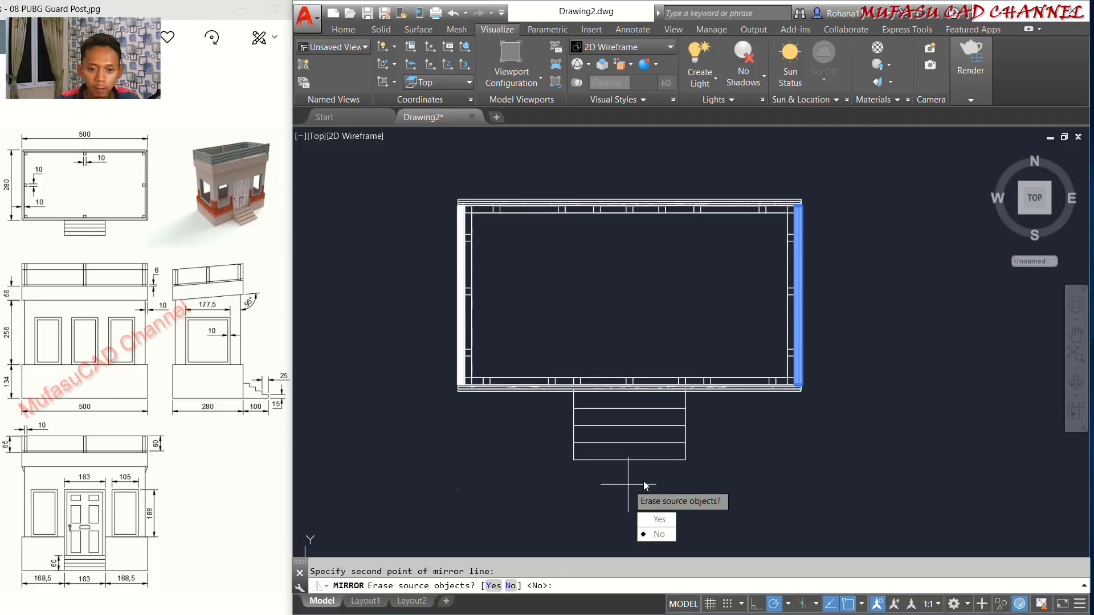
key("Return")
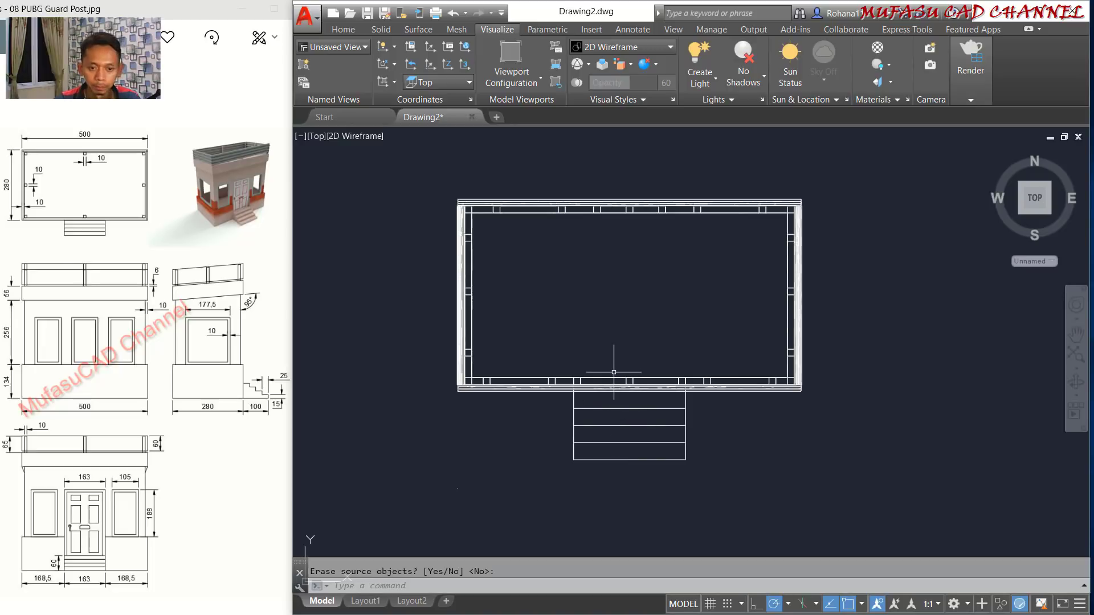
In the Front view, rotate the stair-side corrugated panel slightly counterclockwise about its lower west corner.
mouse_move(630, 371)
middle_mouse_down("shift")
mouse_move(613, 355)
mouse_move(627, 311)
mouse_move(644, 307)
middle_mouse_up("shift")
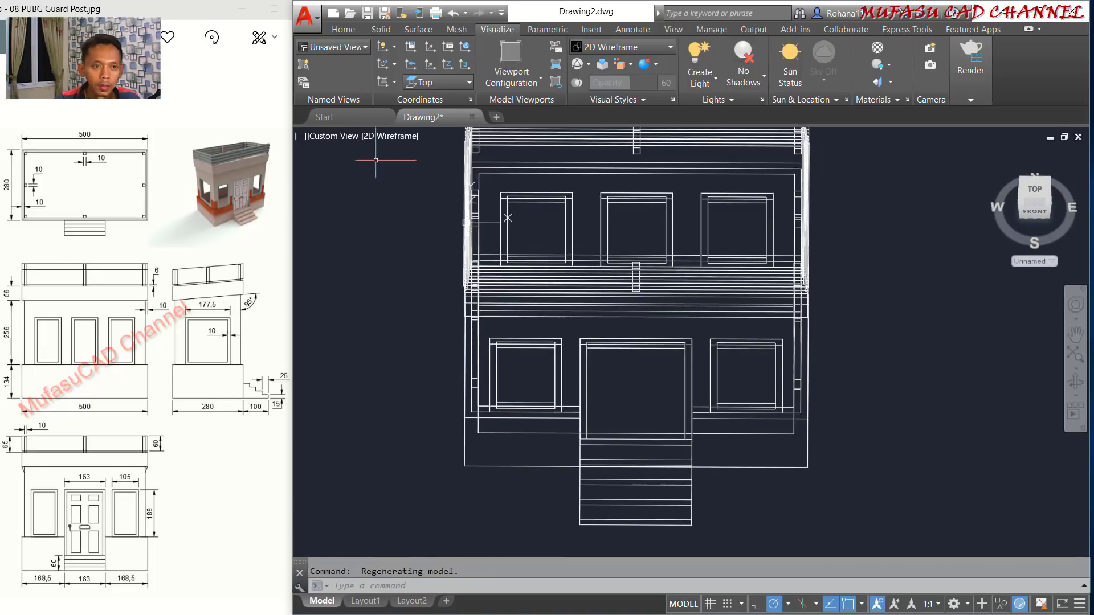
left_click(331, 139)
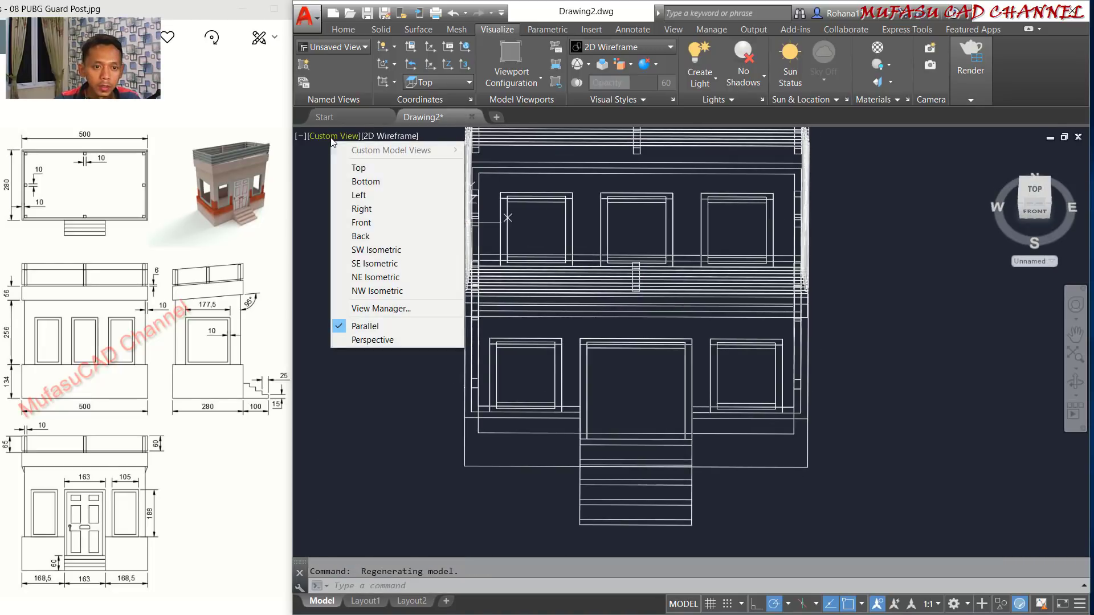
left_click(376, 223)
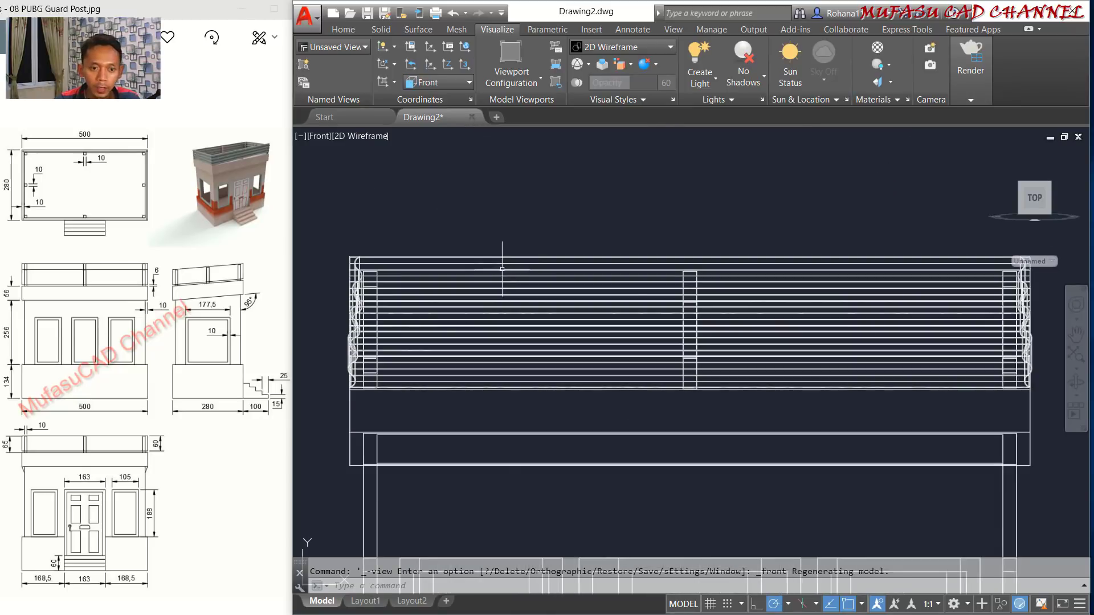
left_click(511, 256)
type("Ro")
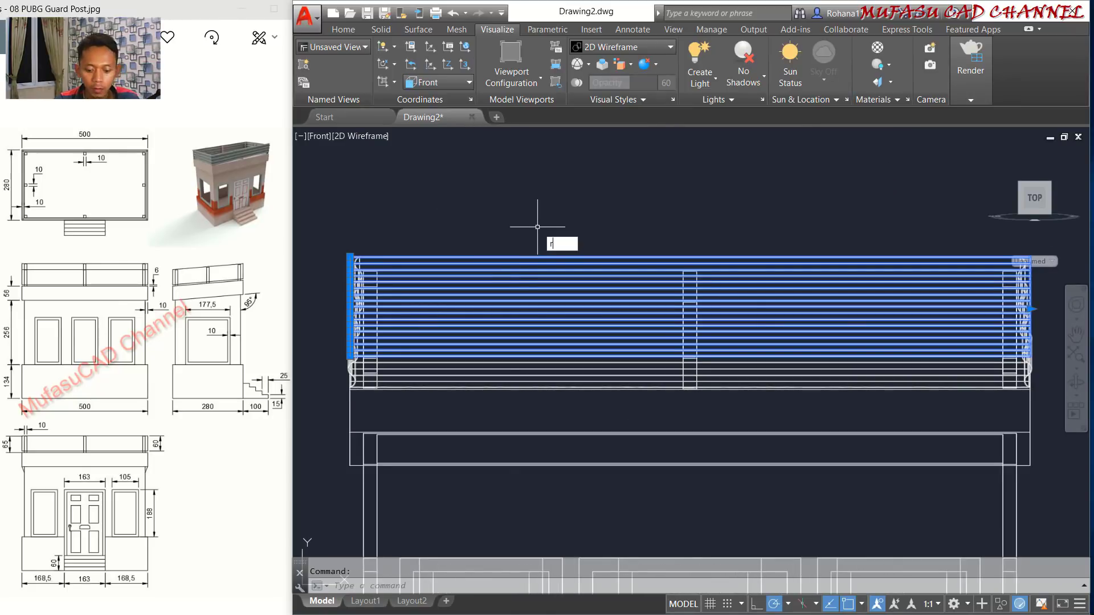
key("Return")
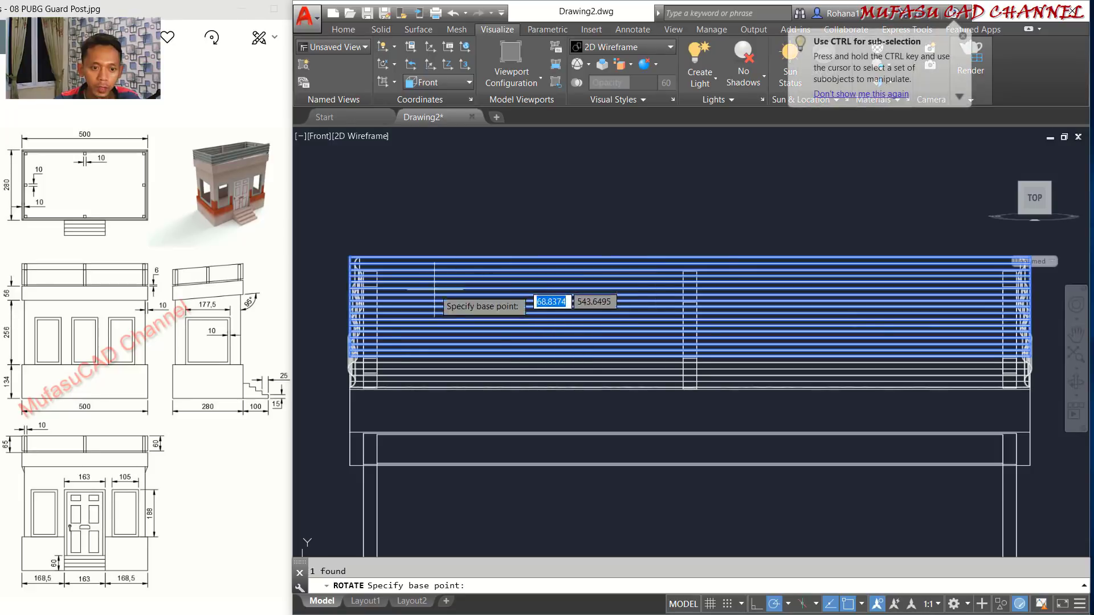
scroll(391, 336, "up", 2)
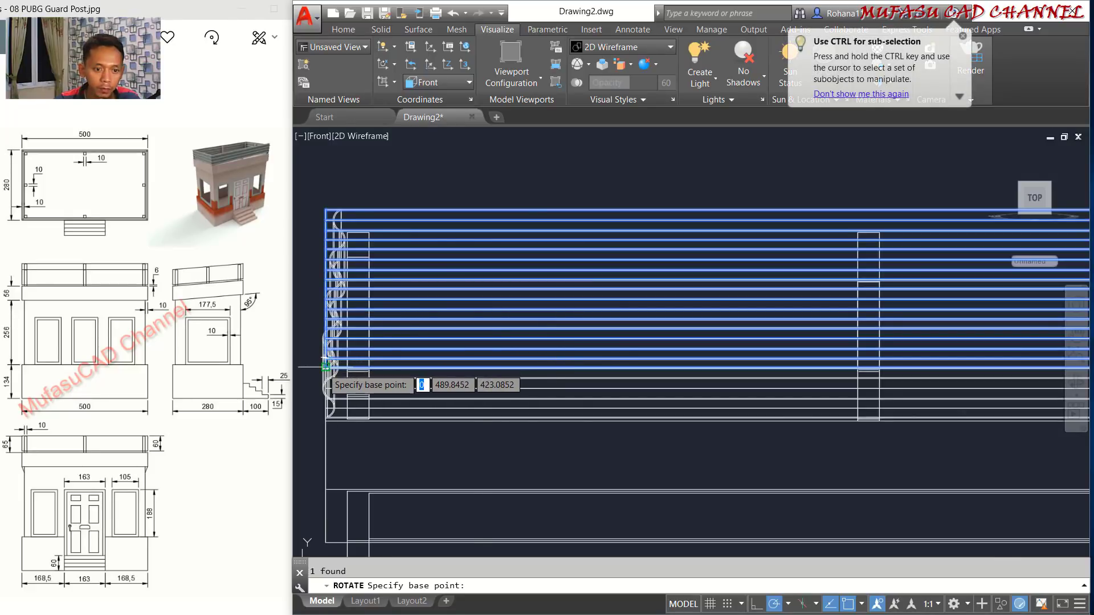
left_click(326, 367)
scroll(626, 342, "down", 5)
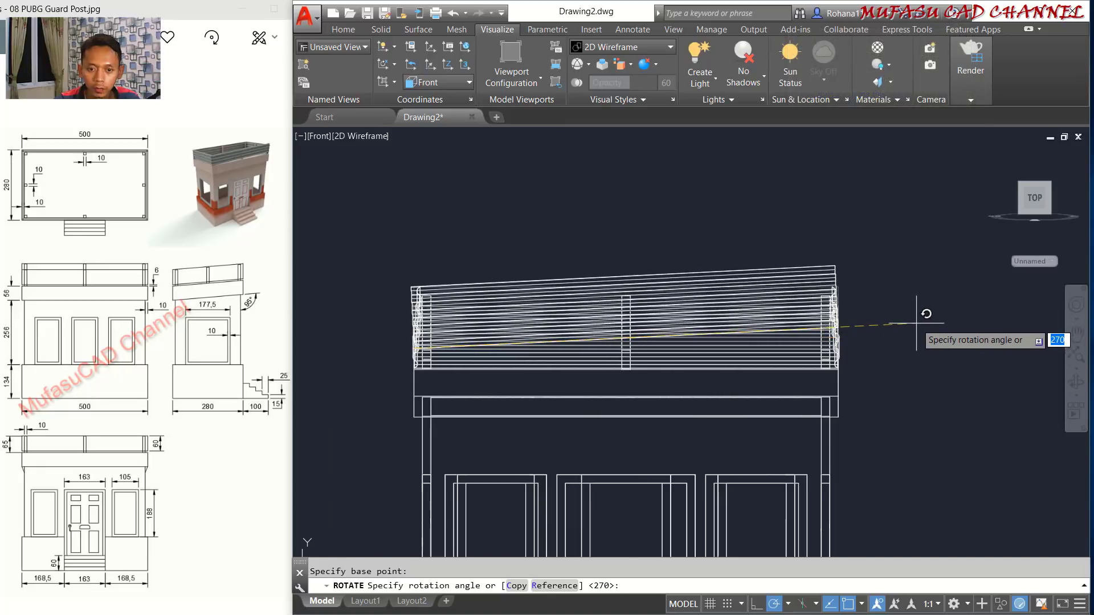
left_click(910, 323)
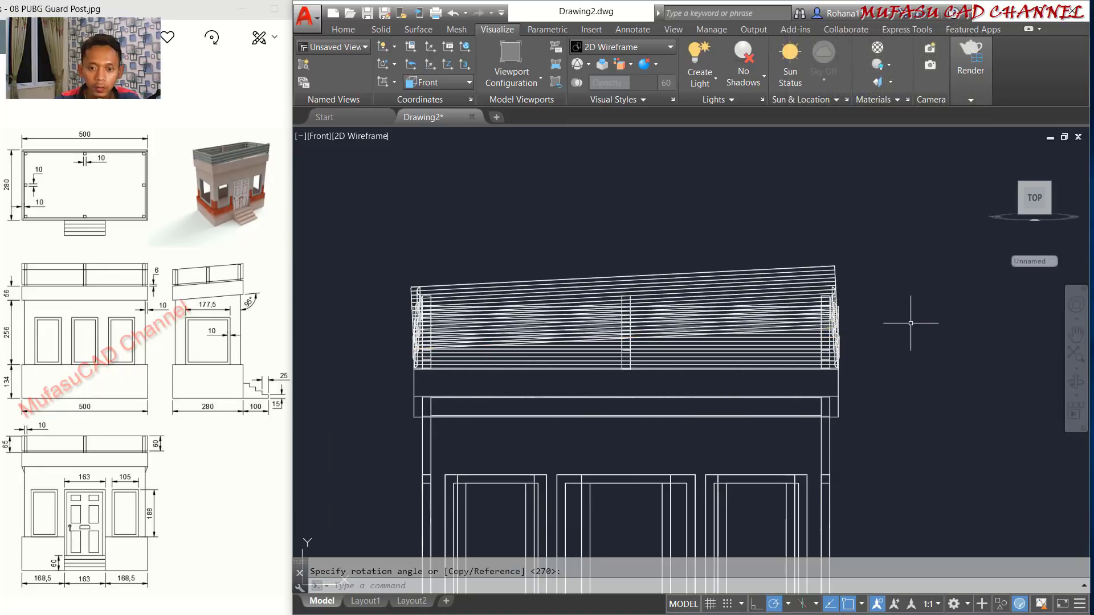
Display the model in the Shaded with edges style and examine the tilted railing panel from an elevated angle.
left_click(321, 136)
left_click(359, 136)
left_click(359, 136)
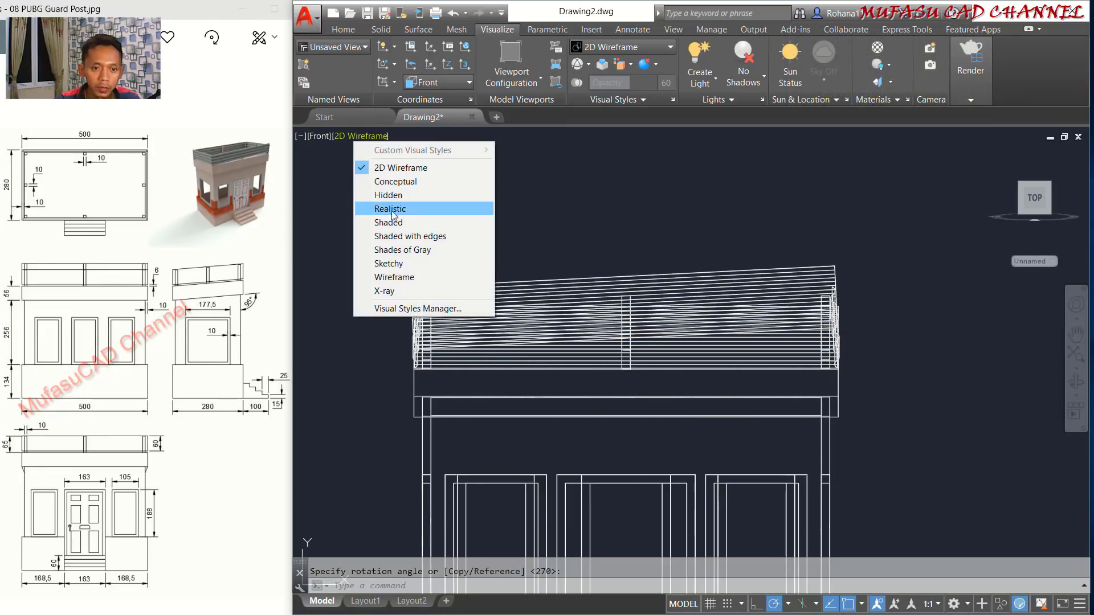
left_click(422, 236)
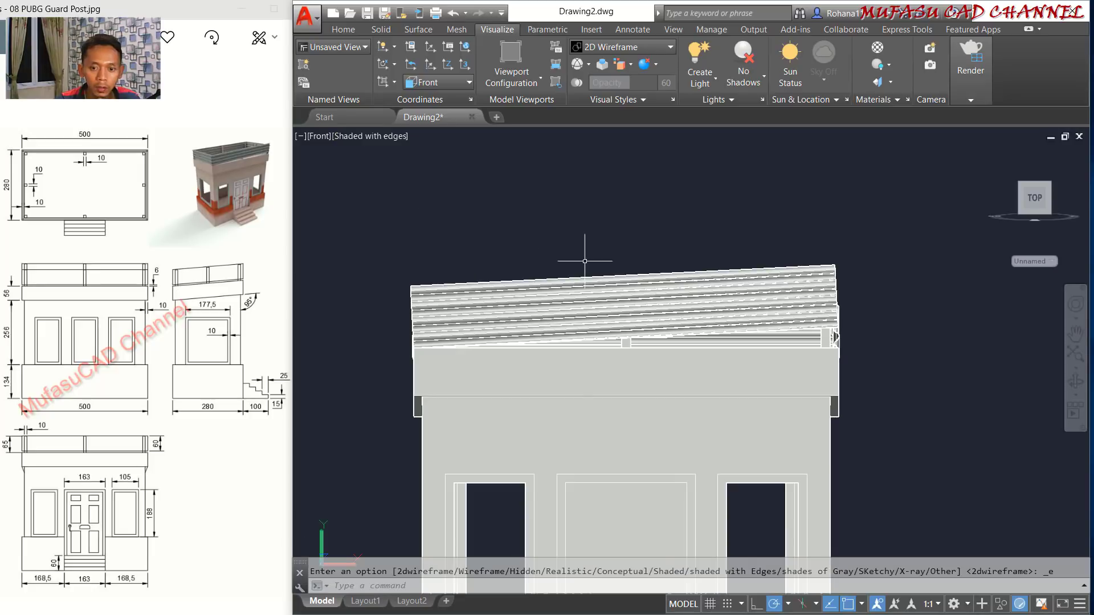
mouse_move(583, 176)
middle_mouse_down("shift")
mouse_move(644, 308)
mouse_move(621, 276)
middle_mouse_up("shift")
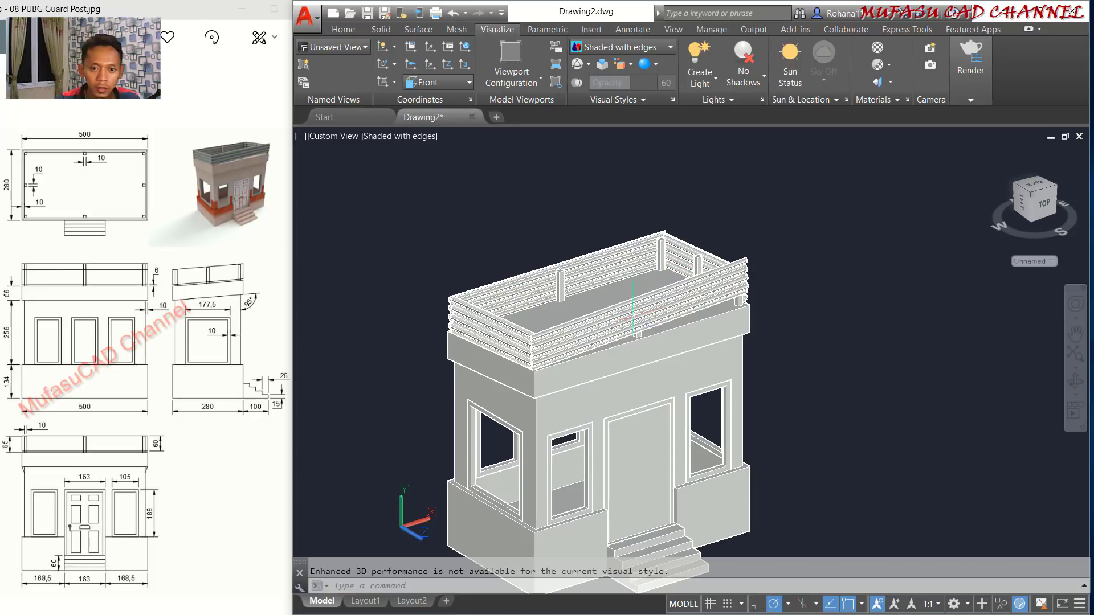
middle_click_drag(667, 337, 625, 353, "shift")
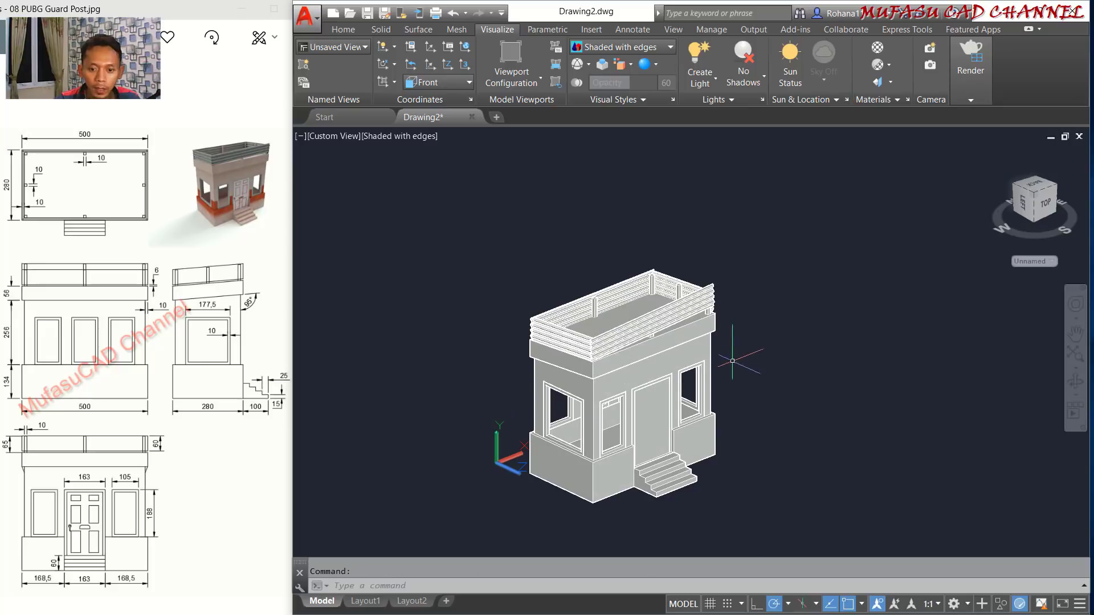
Move all four corrugated railing panels straight up together by about 10 units above the sloped roof.
left_click(654, 427)
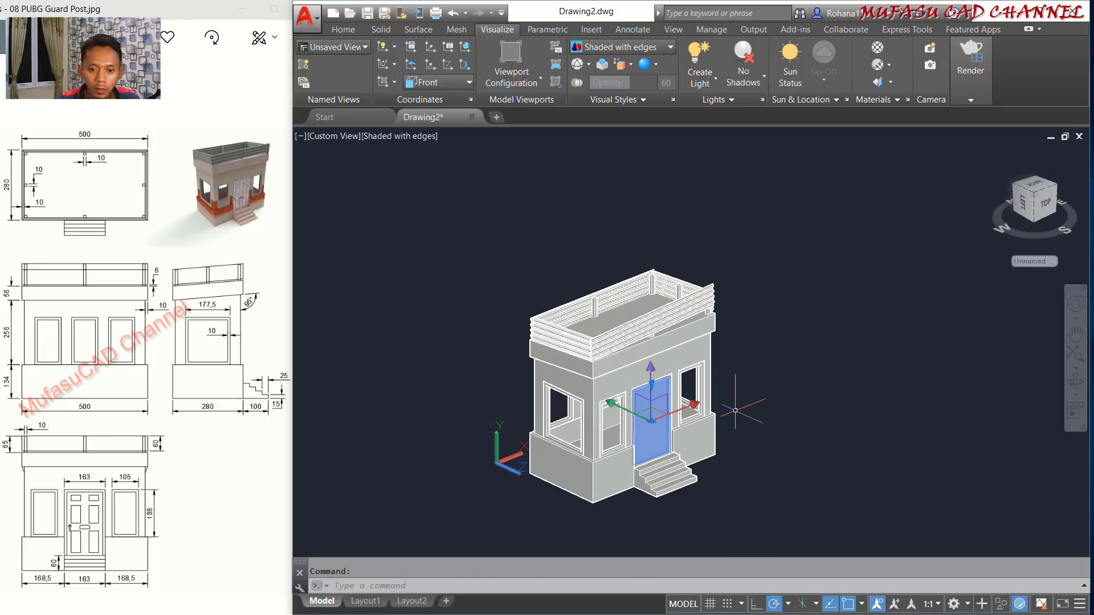
key("Escape")
scroll(626, 358, "up", 2)
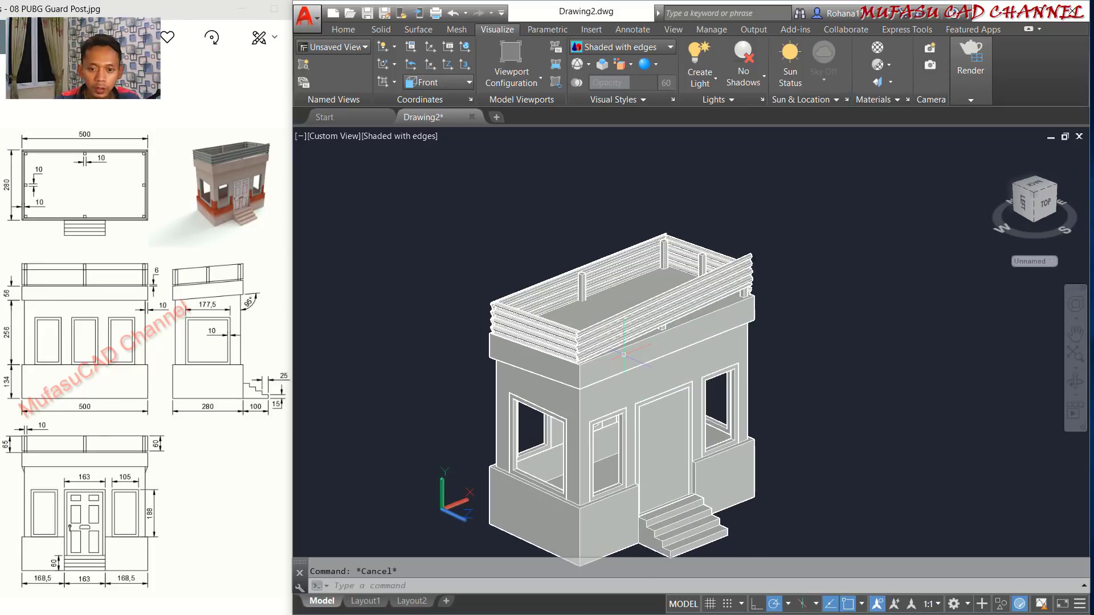
middle_click_drag(644, 354, 718, 349, "shift")
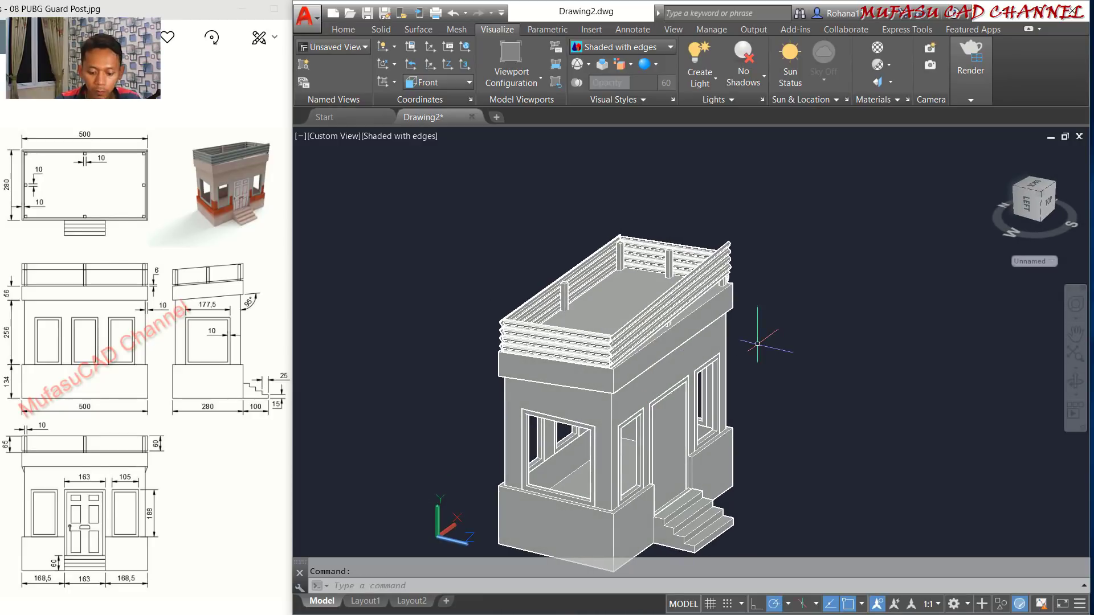
type("m")
key("Return")
left_click(633, 333)
left_click(578, 341)
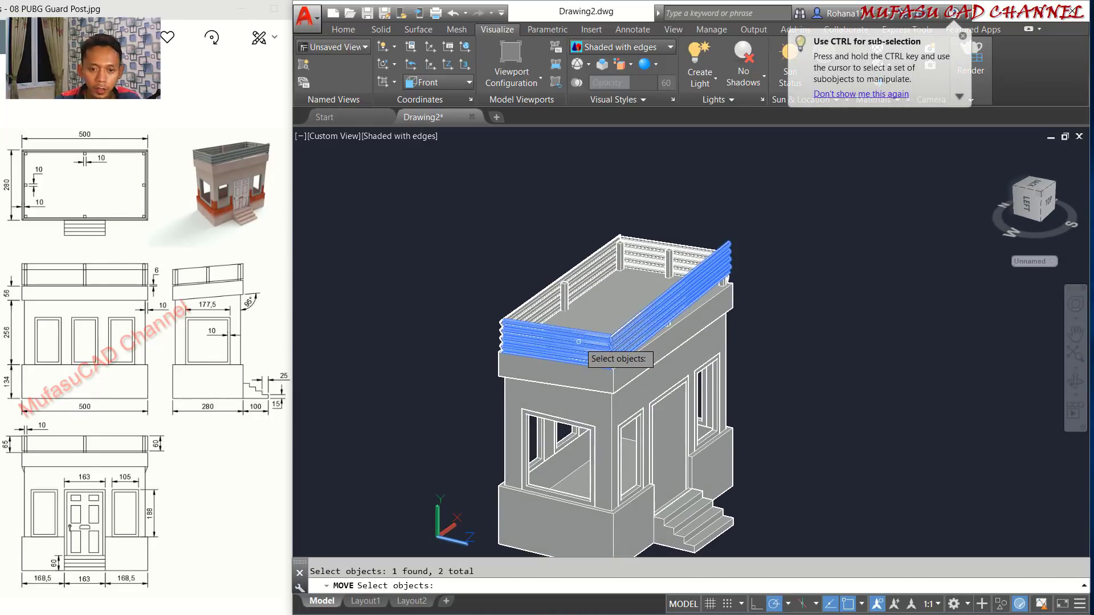
left_click(587, 267)
left_click(643, 250)
key("Return")
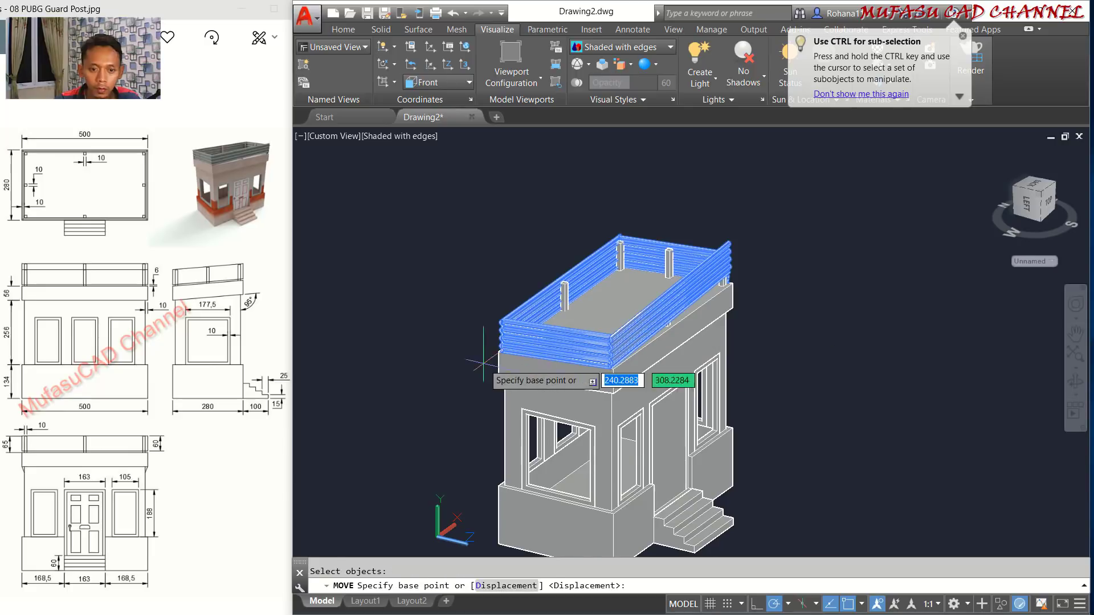
scroll(454, 348, "up", 3)
left_click(507, 339)
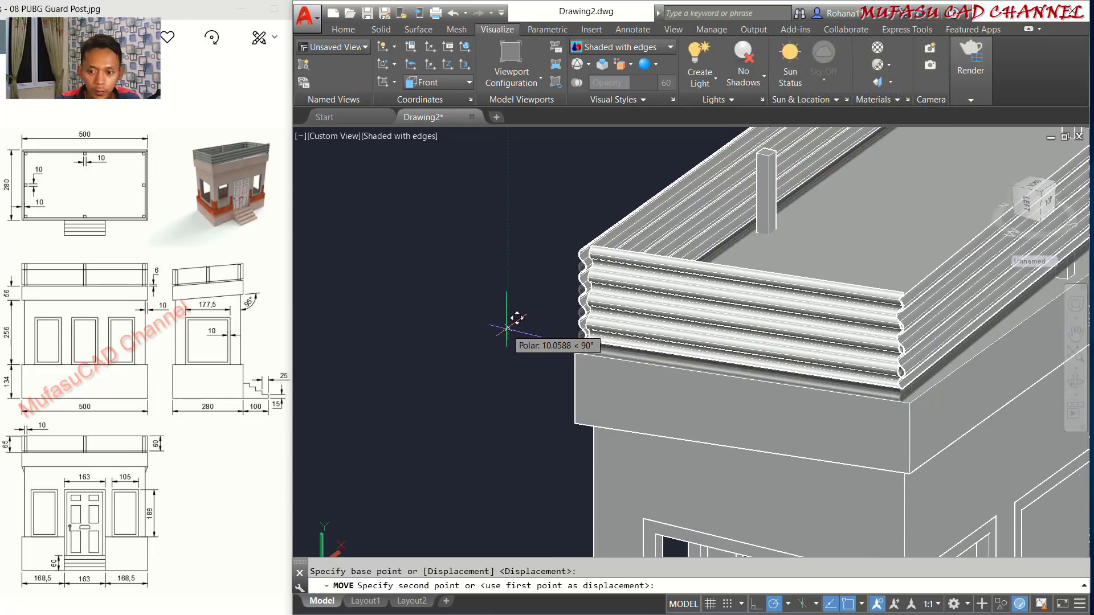
left_click(507, 329)
scroll(625, 336, "down", 3)
scroll(780, 364, "down", 5)
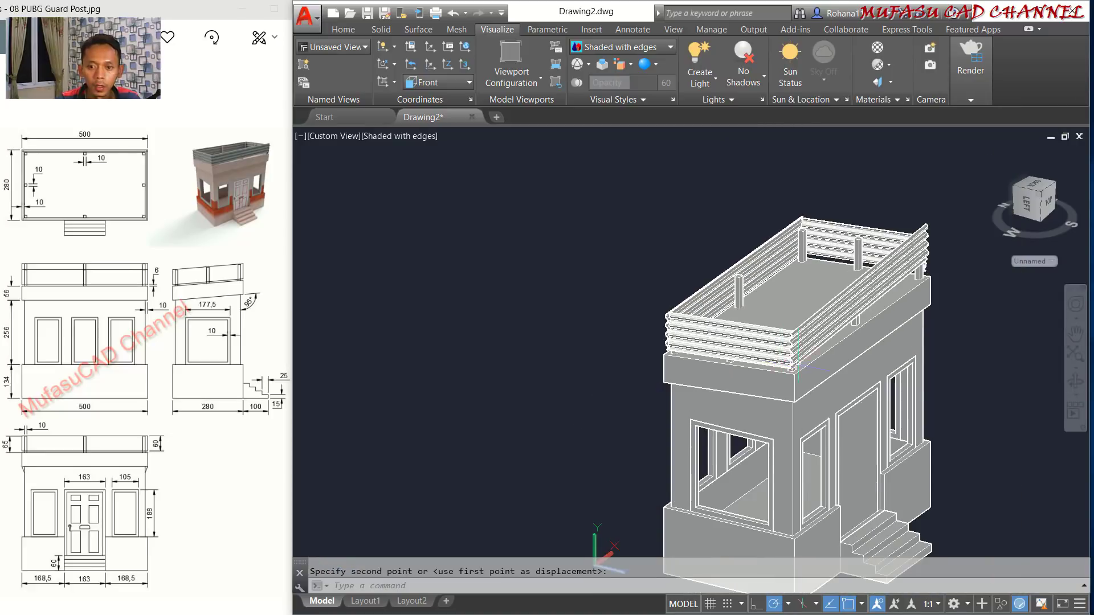
middle_click_drag(805, 301, 695, 286)
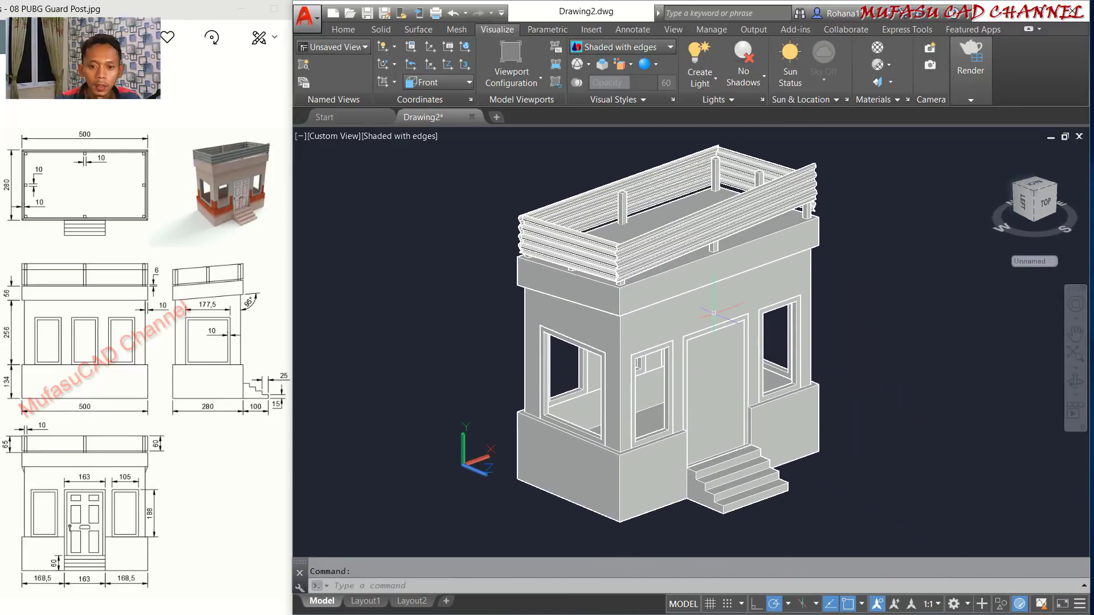
In the 2D Wireframe Top view, draw a rectangular planar surface as the ground, extending well beyond the building and stairs on all sides.
left_click(383, 139)
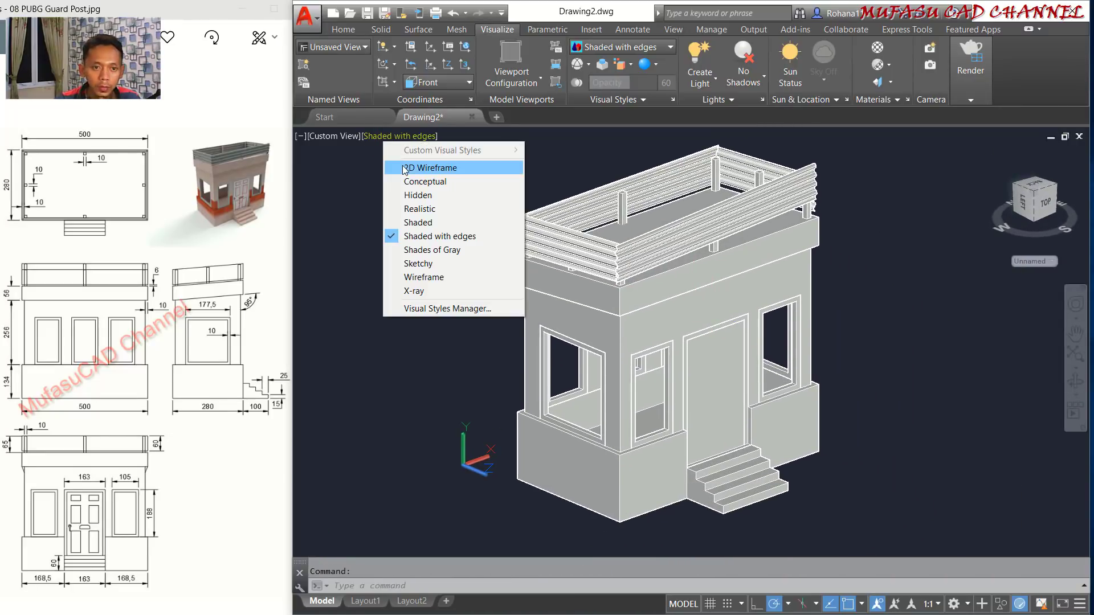
left_click(406, 163)
left_click(330, 141)
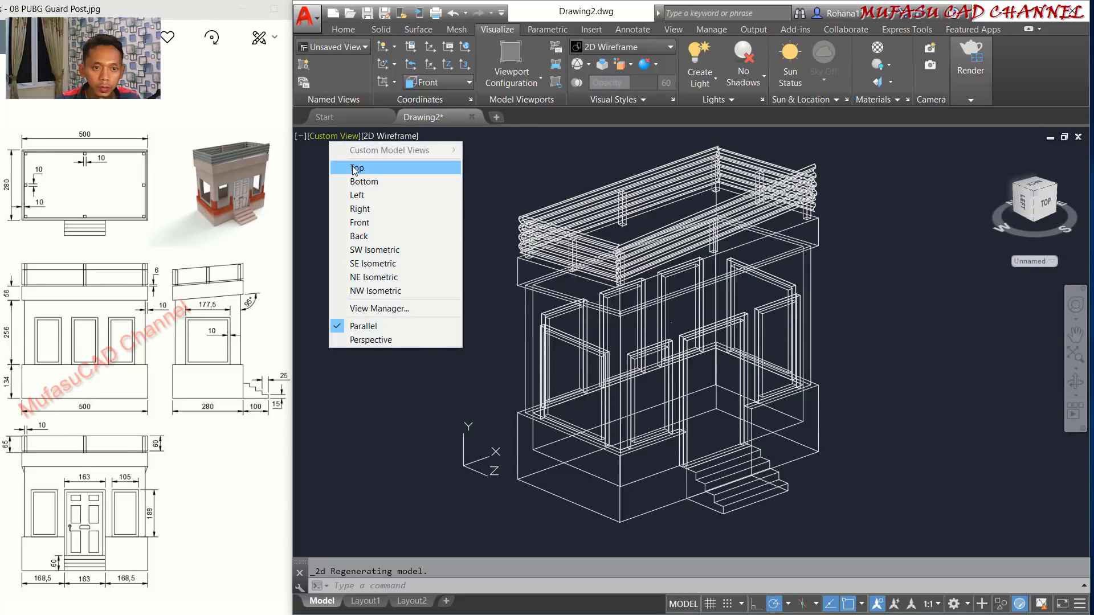
left_click(355, 168)
scroll(665, 287, "down", 4)
middle_click_drag(664, 292, 640, 329)
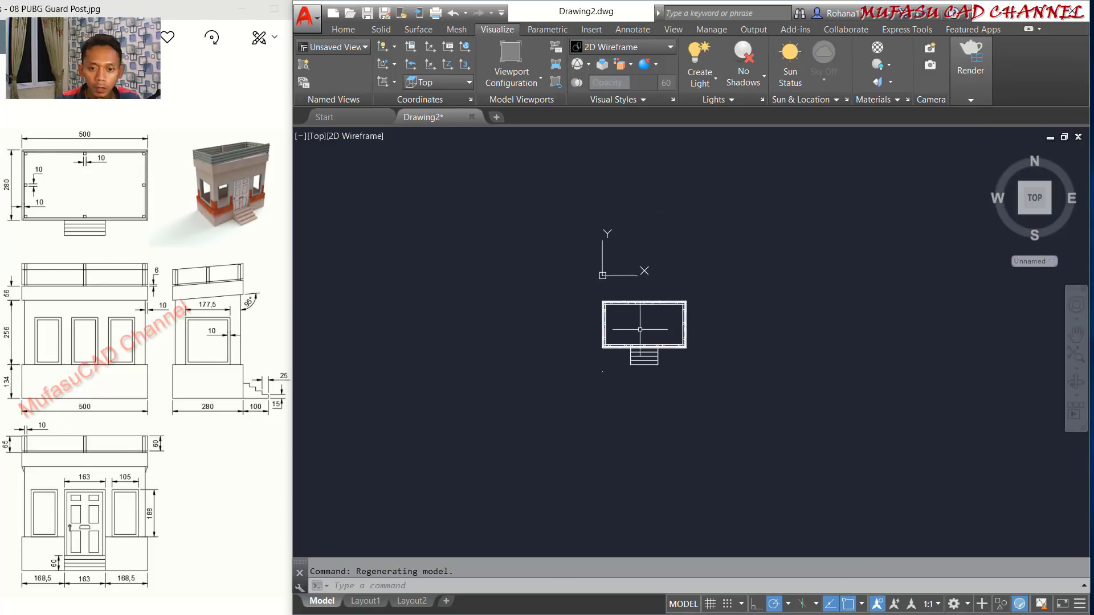
scroll(639, 329, "up", 2)
type("a")
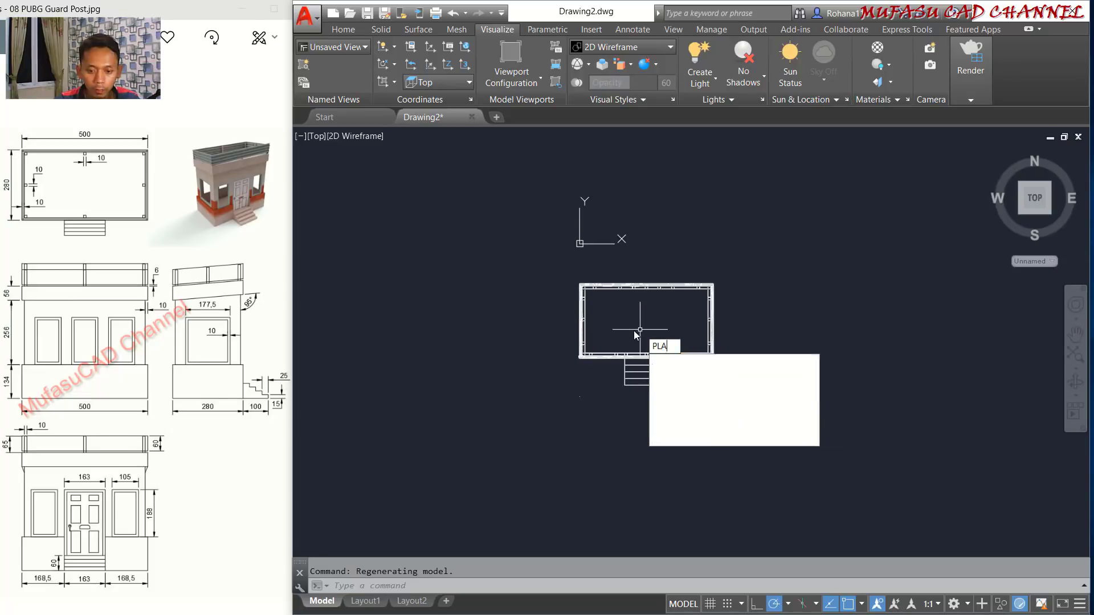
key("Return")
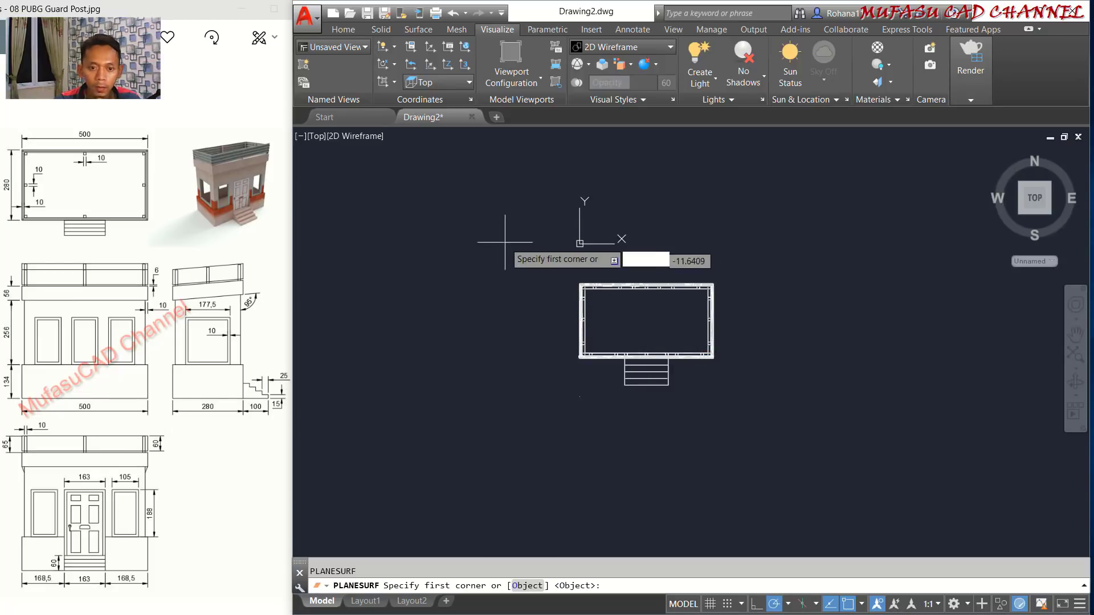
left_click(460, 218)
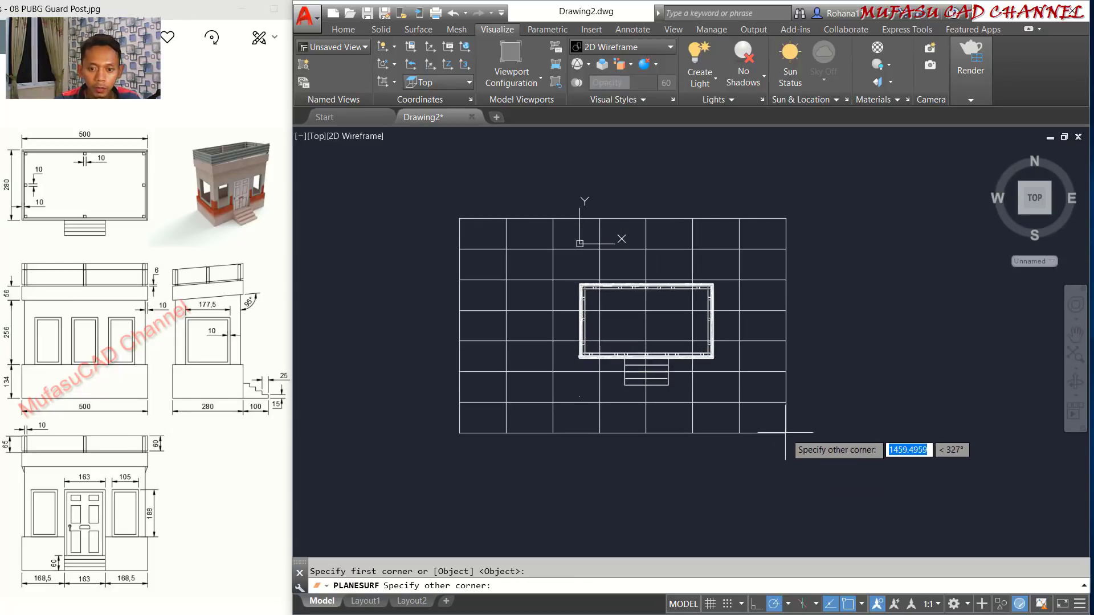
left_click(842, 446)
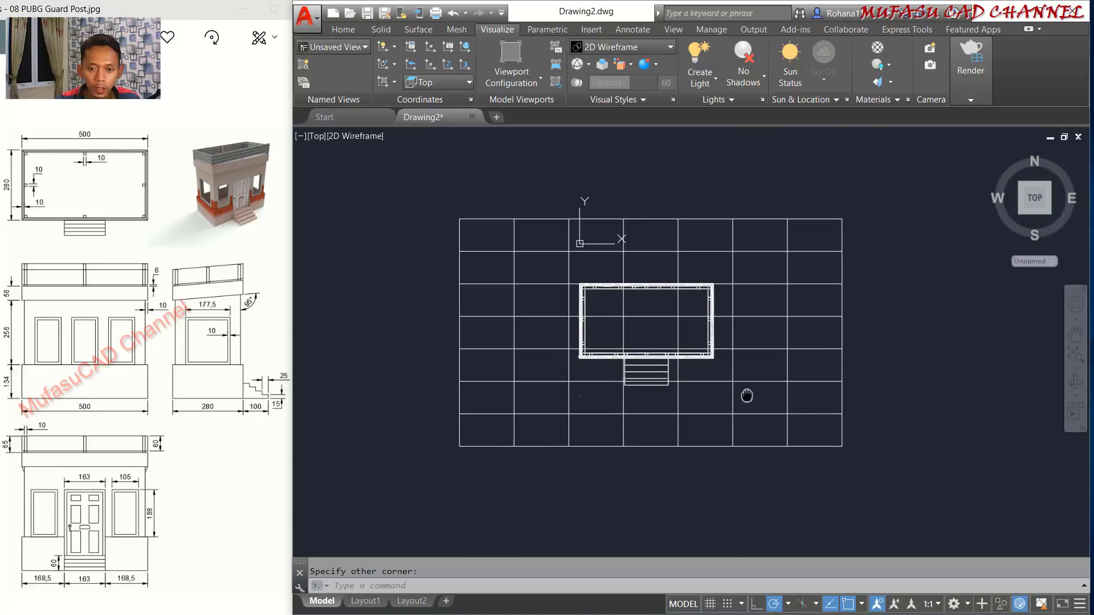
middle_click_drag(747, 394, 726, 368)
Place a camera southwest of the ground surface, aimed just beyond the building's northeast corner, keeping the default camera settings.
key("Return")
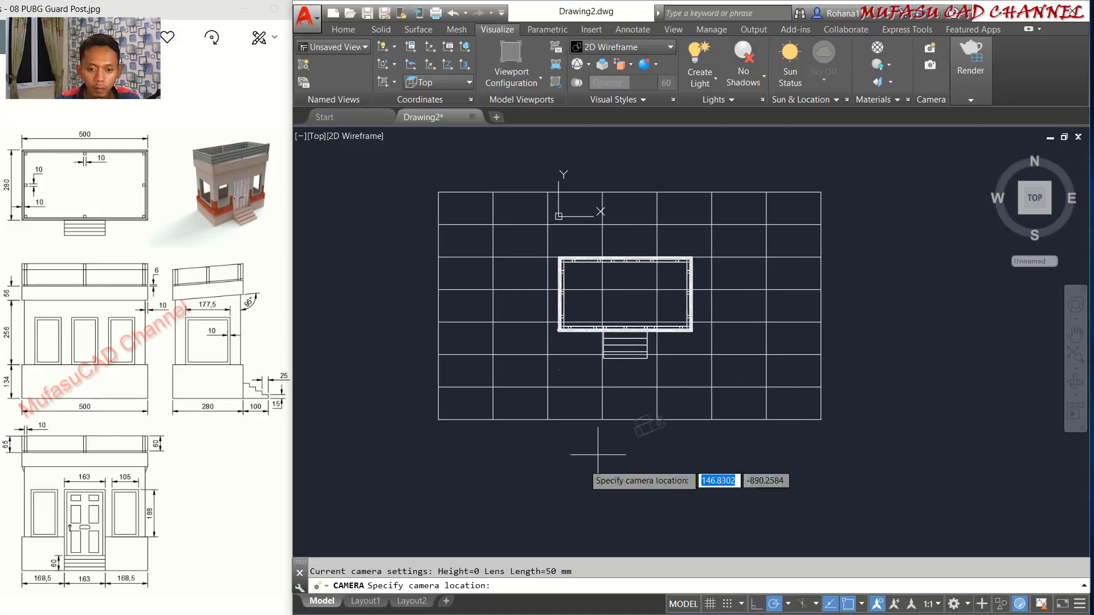
left_click(459, 501)
left_click(705, 243)
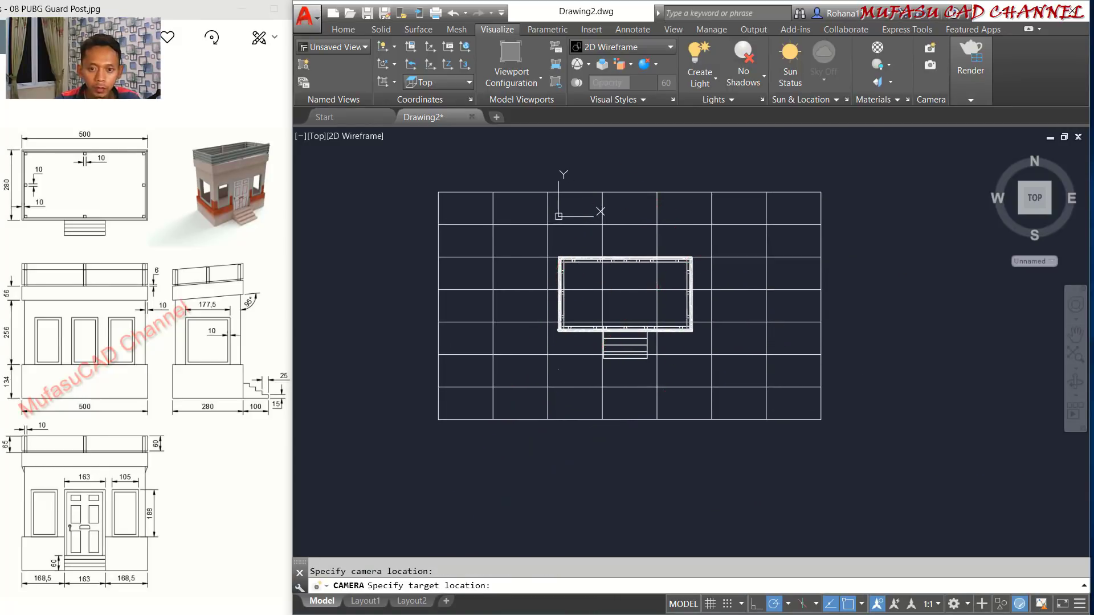
key("Return")
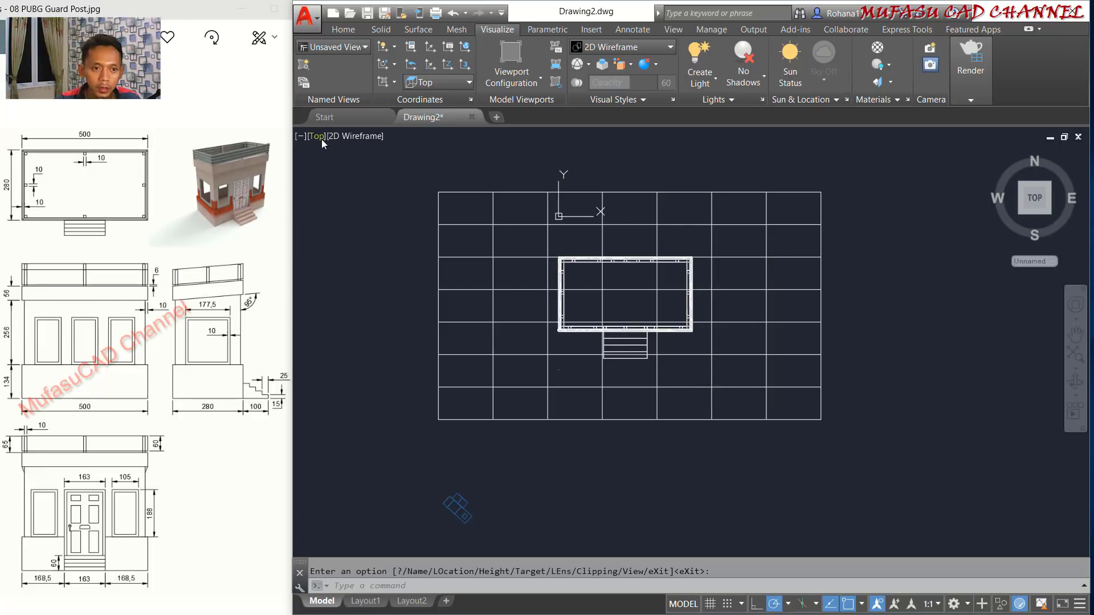
In the Left view, move the whole building straight down about 19 units so its base rests on the ground surface.
left_click(317, 138)
left_click(348, 195)
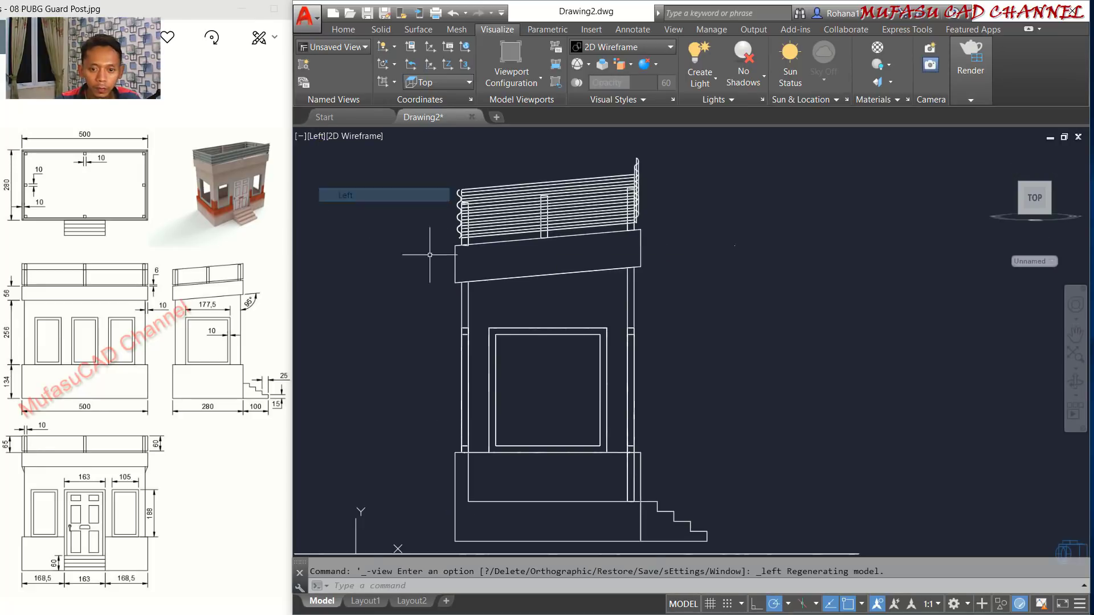
scroll(696, 366, "down", 3)
type("m")
key("Return")
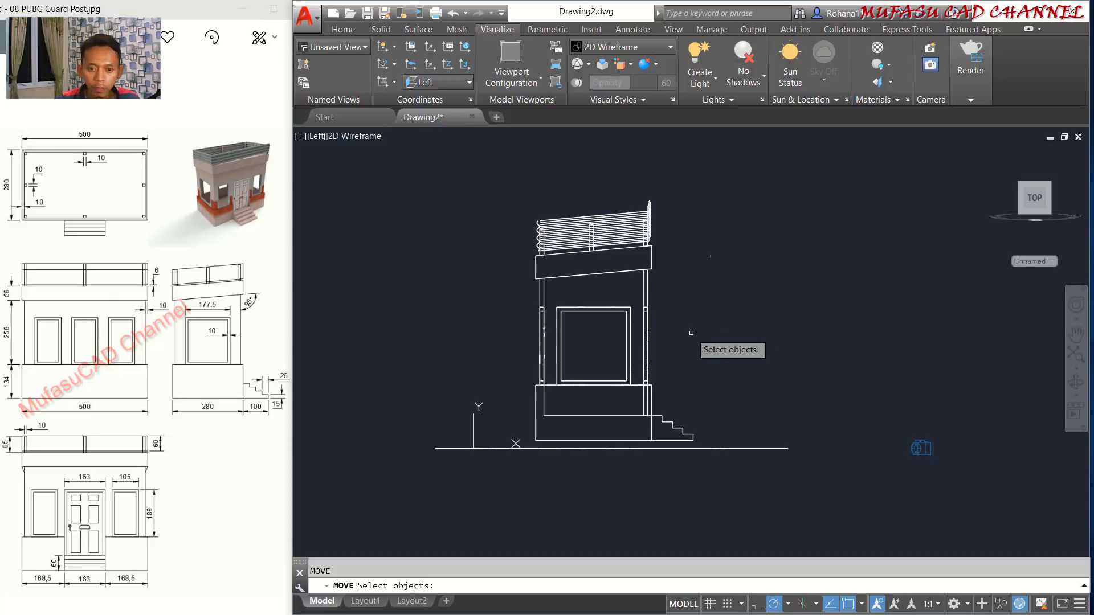
left_click(735, 198)
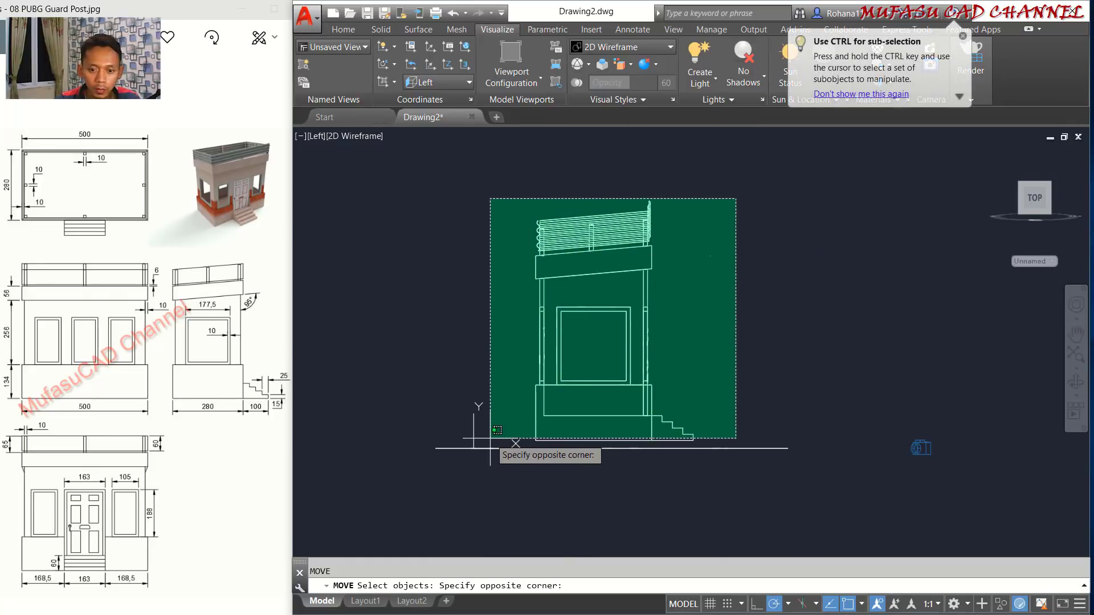
left_click(490, 438)
key("Return")
scroll(689, 452, "up", 5)
left_click(792, 287)
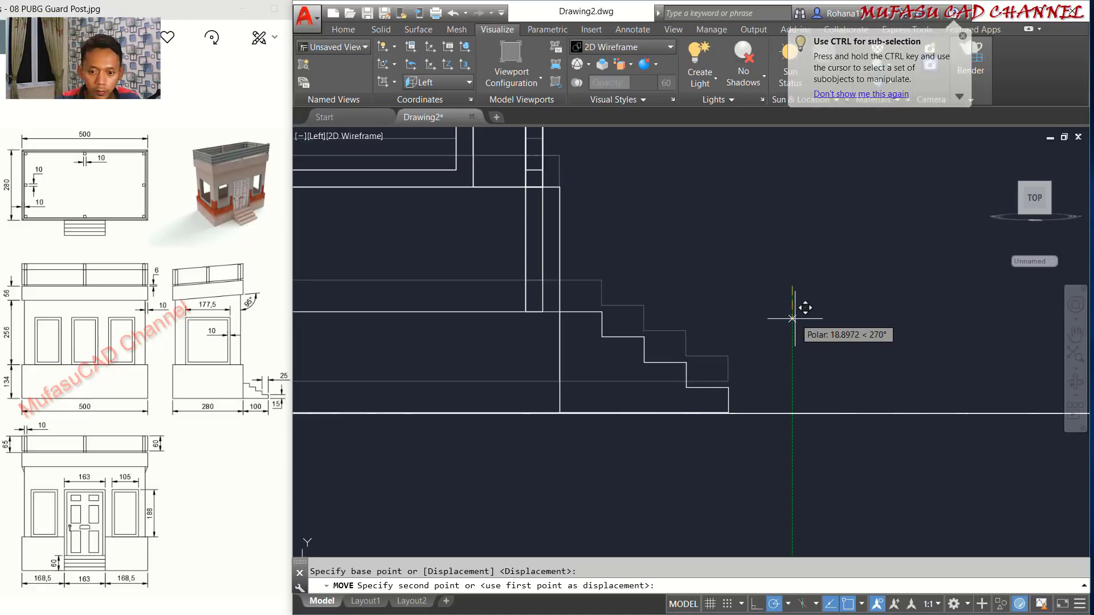
left_click(792, 318)
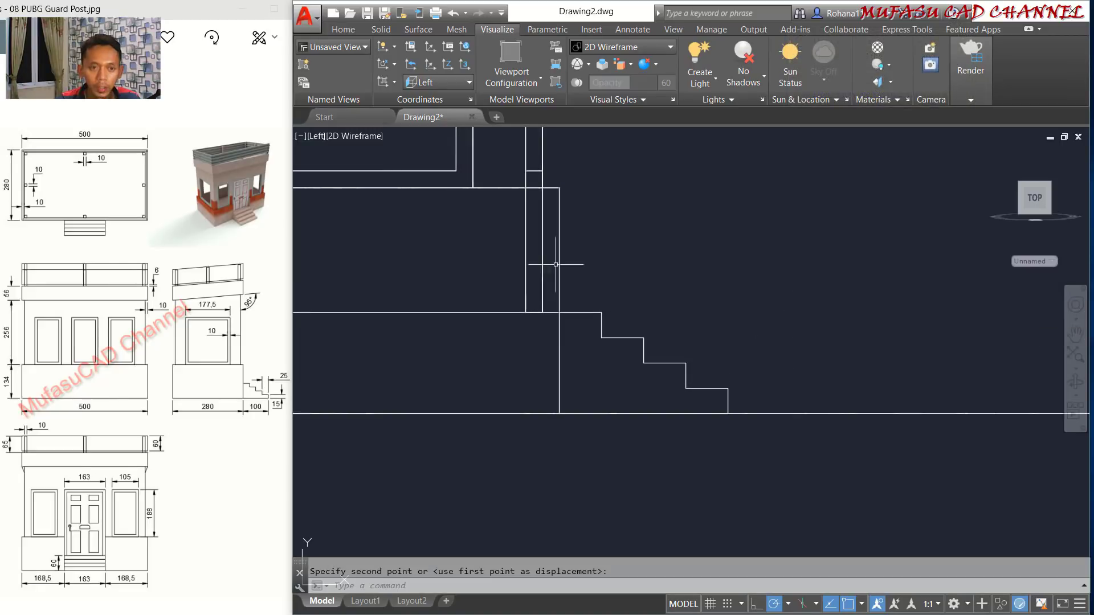
Display the model in the Shaded with edges style from an elevated angle showing the door, stairs and ground surface.
left_click(322, 137)
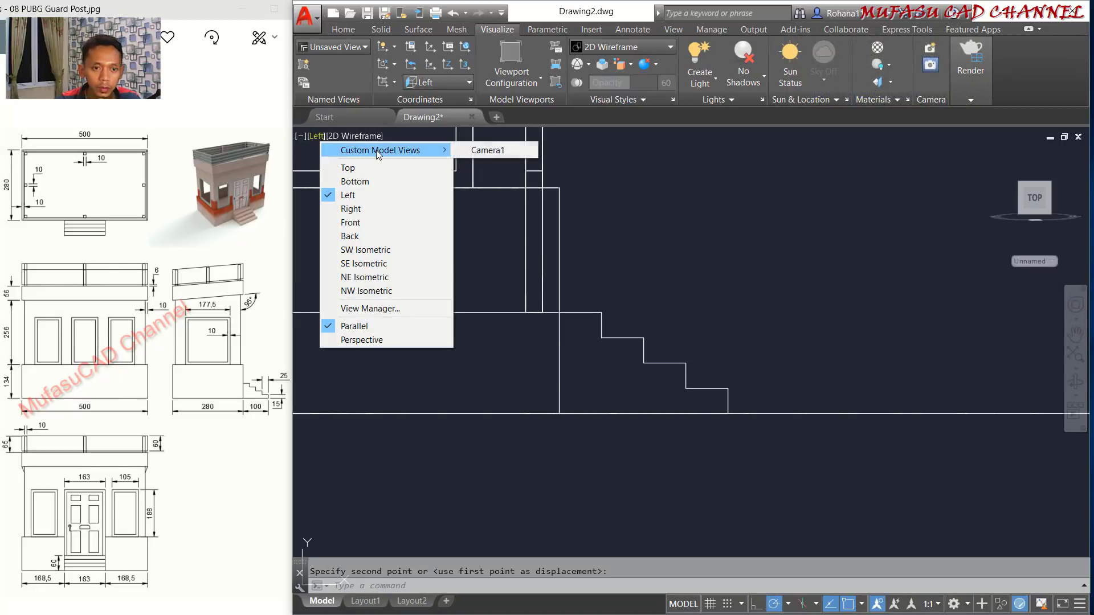
left_click(364, 136)
left_click(356, 136)
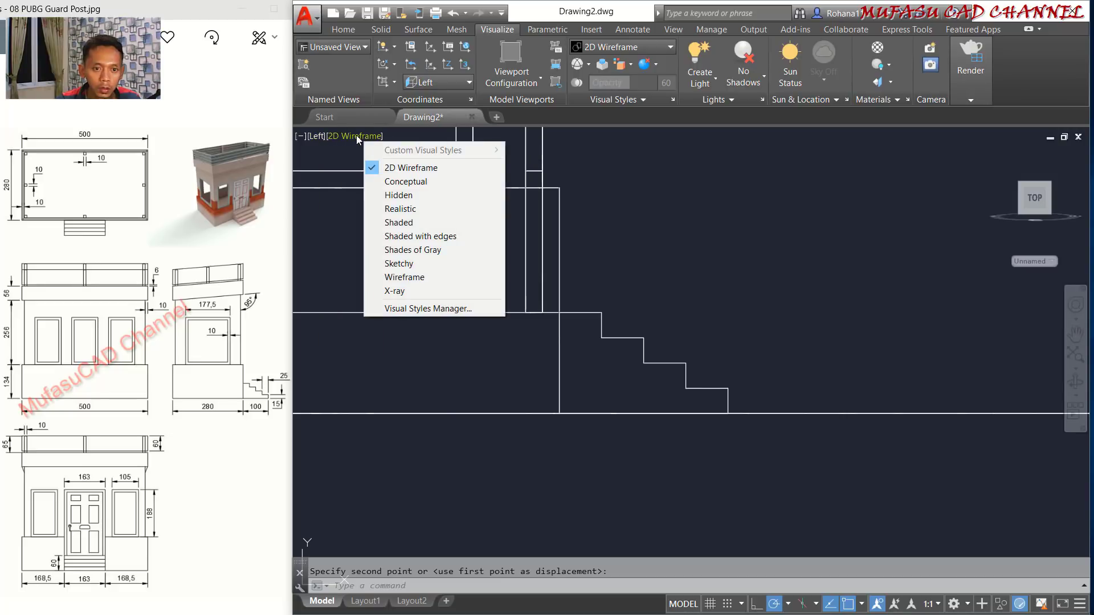
left_click(472, 237)
mouse_move(728, 342)
middle_mouse_down("shift")
mouse_move(750, 281)
mouse_move(624, 329)
middle_mouse_up("shift")
middle_click_drag(735, 239, 705, 358)
scroll(672, 294, "up", 2)
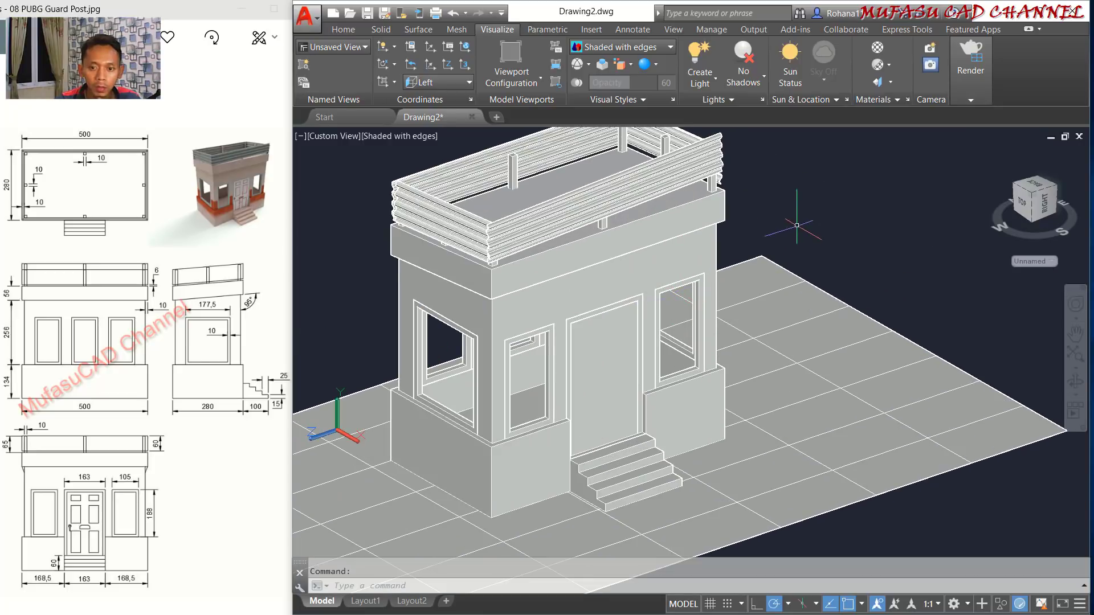
Open the materials browser, duplicate the Global material and name the copy DOOR.
type("RMAT")
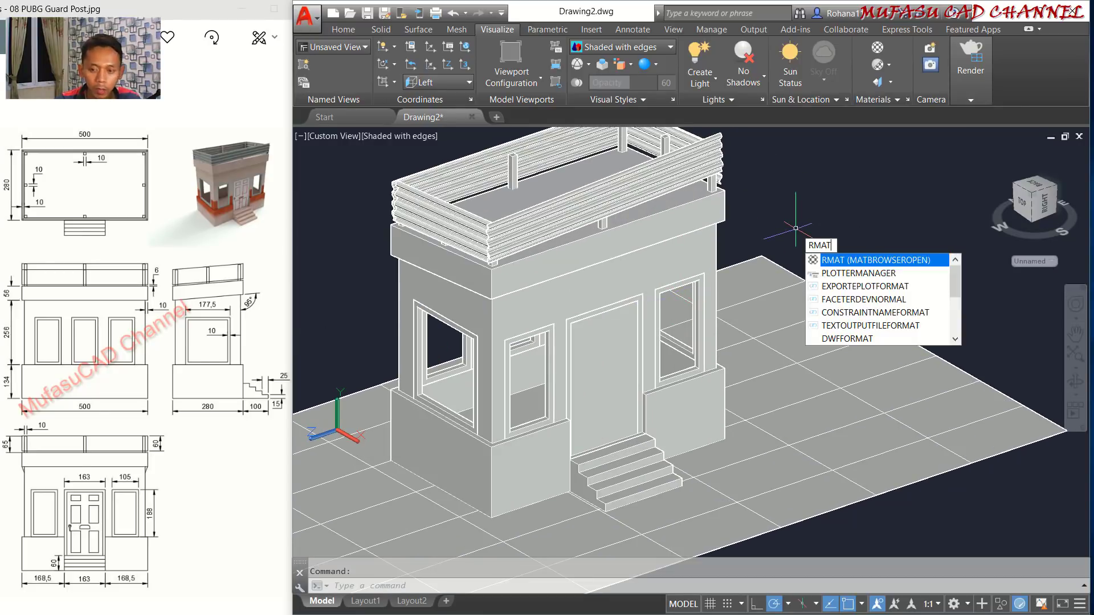
key("Return")
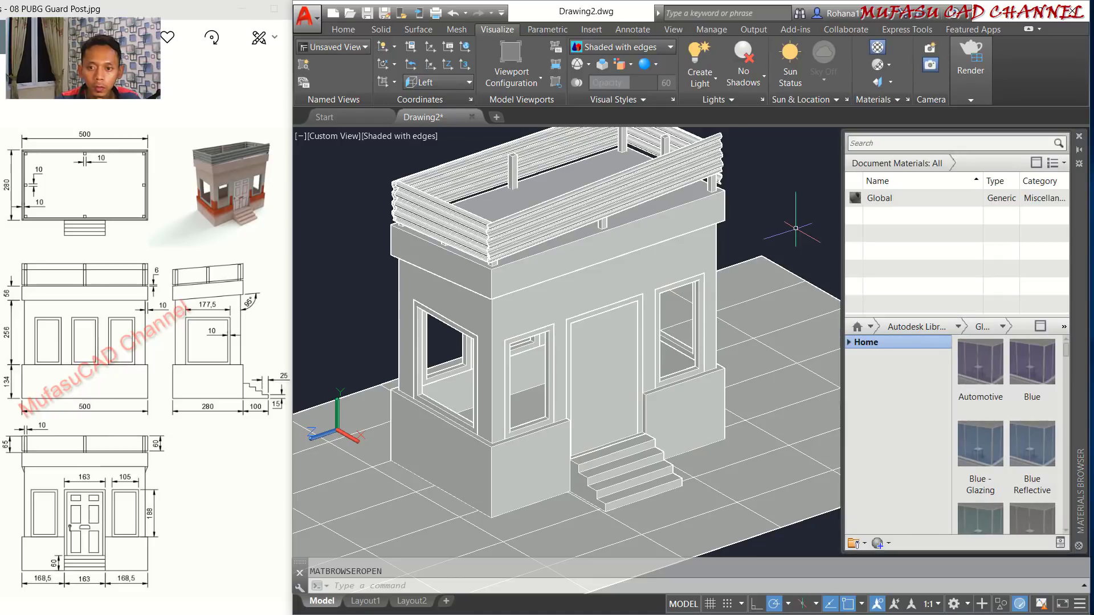
left_click(878, 199)
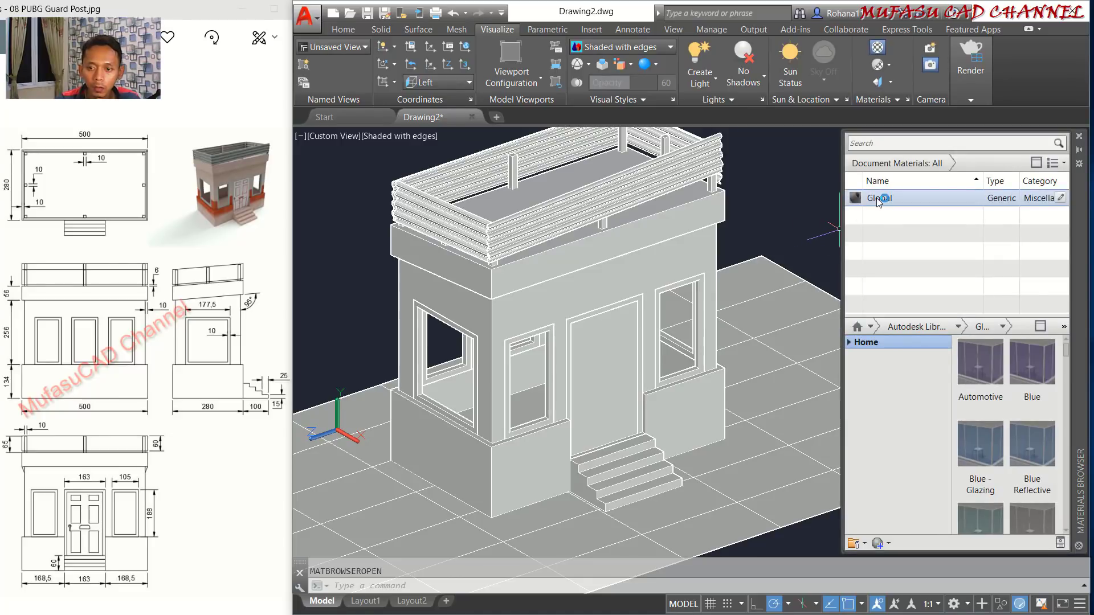
right_click(878, 200)
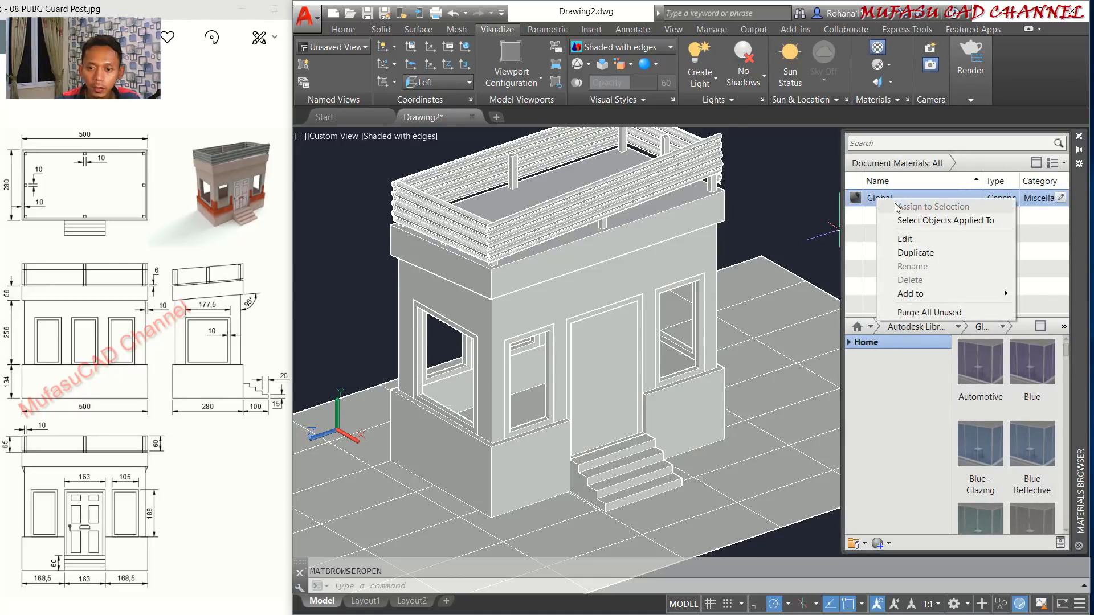
left_click(918, 256)
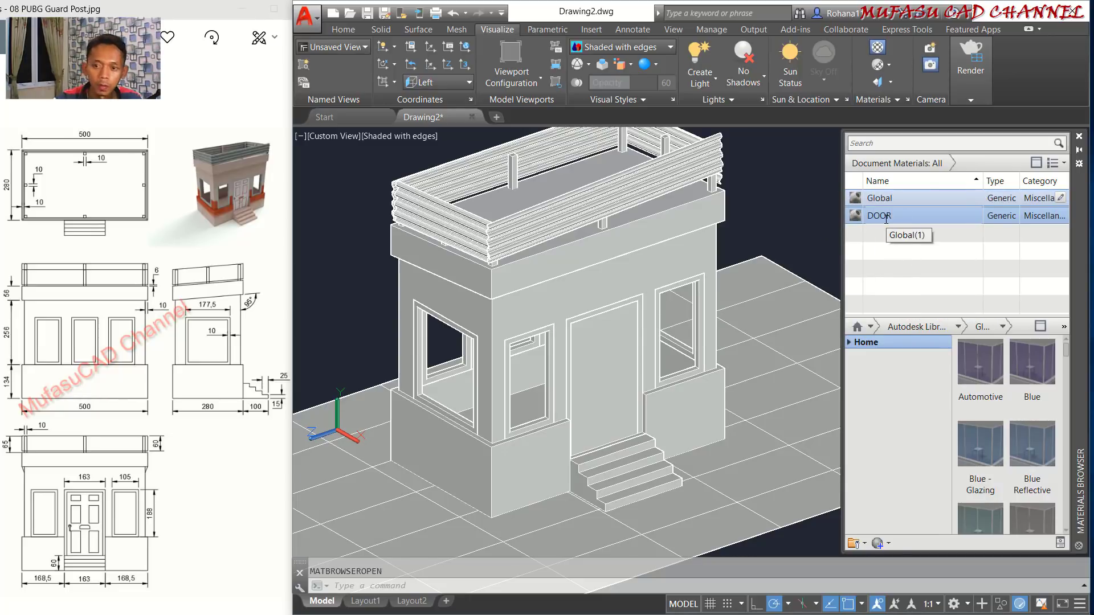
key("Return")
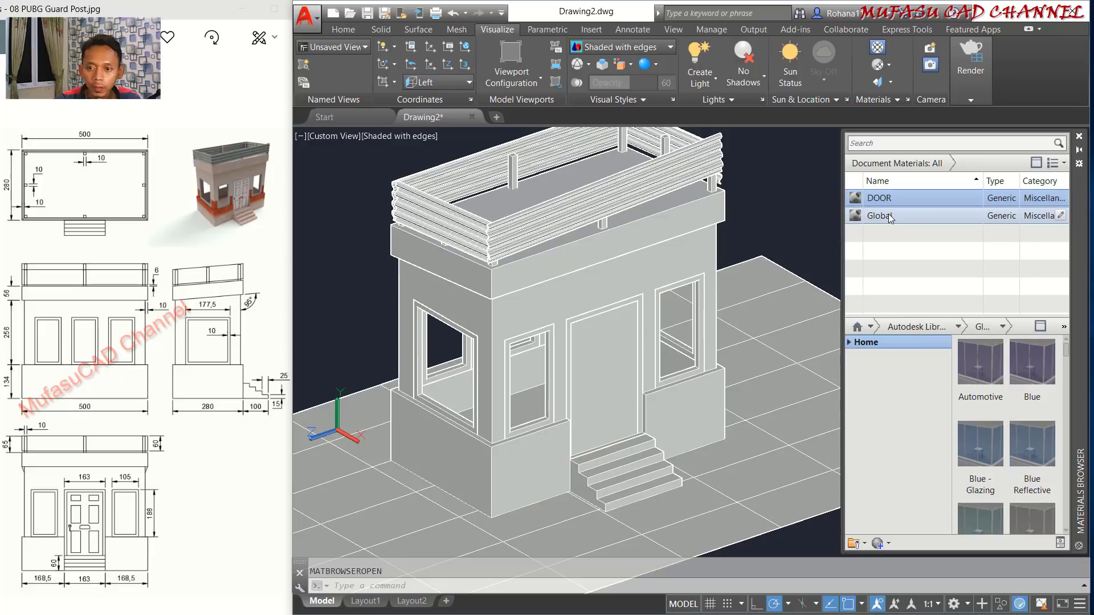
Duplicate the Global material twice, naming the copies WALL UP and WALL BOTTOM.
right_click(888, 216)
left_click(920, 271)
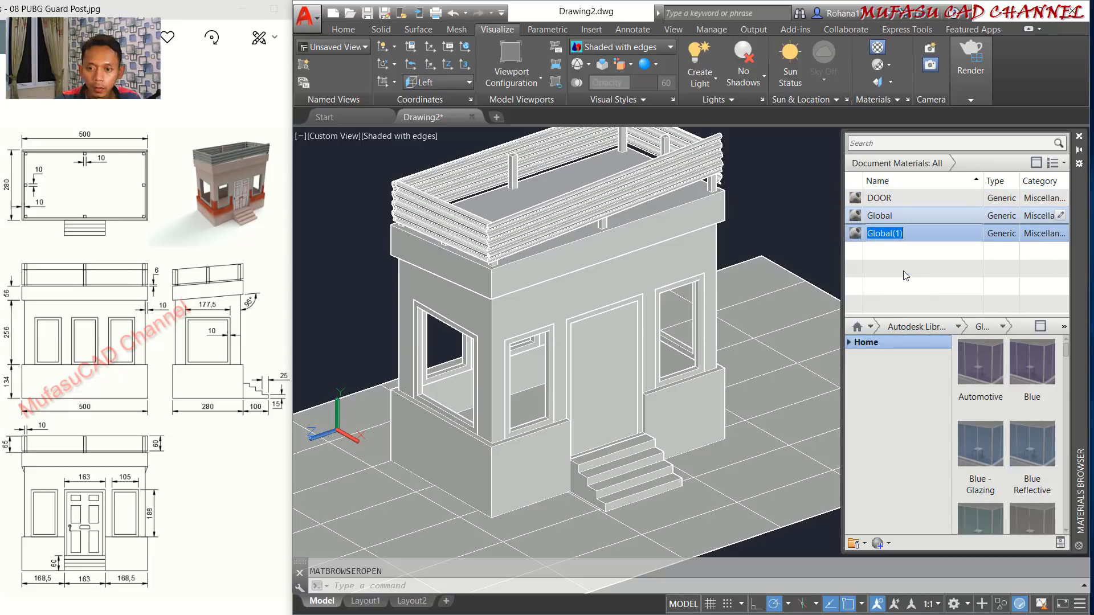
type("WALL")
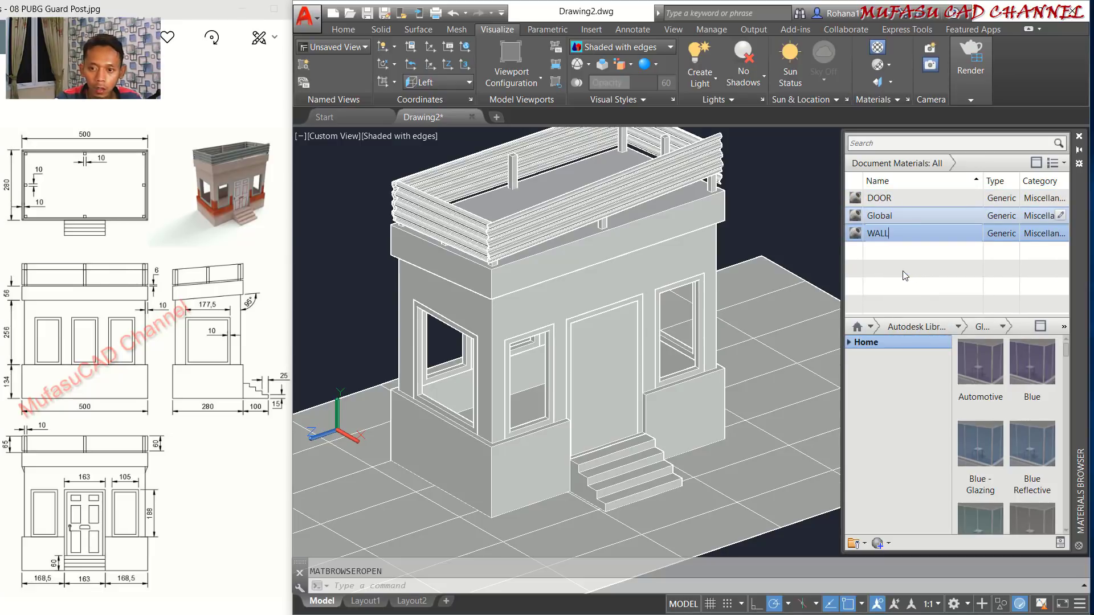
type(" UP")
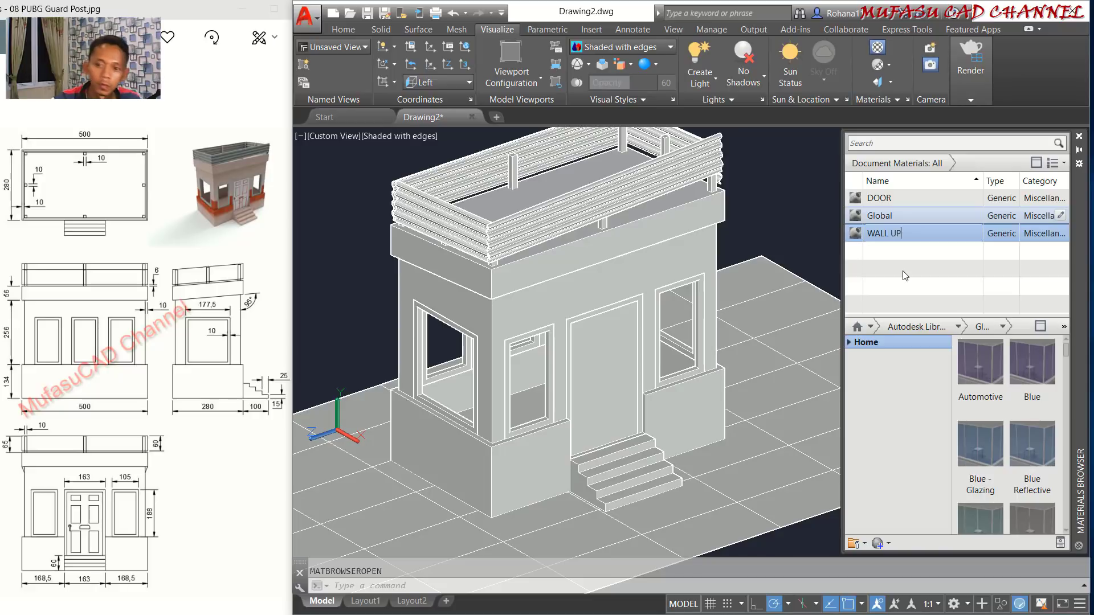
right_click(870, 216)
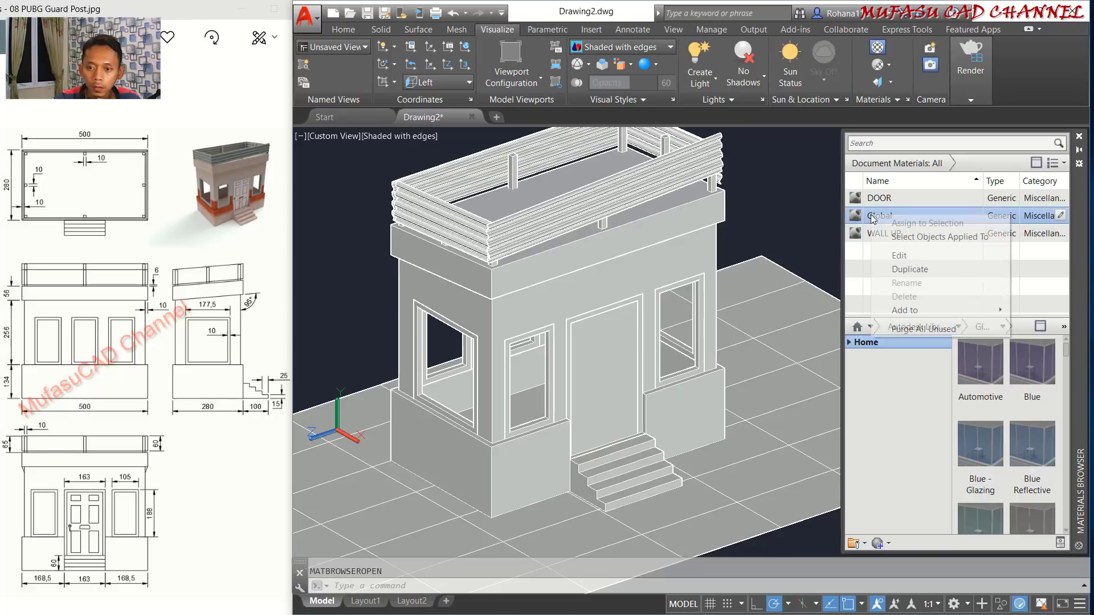
left_click(896, 270)
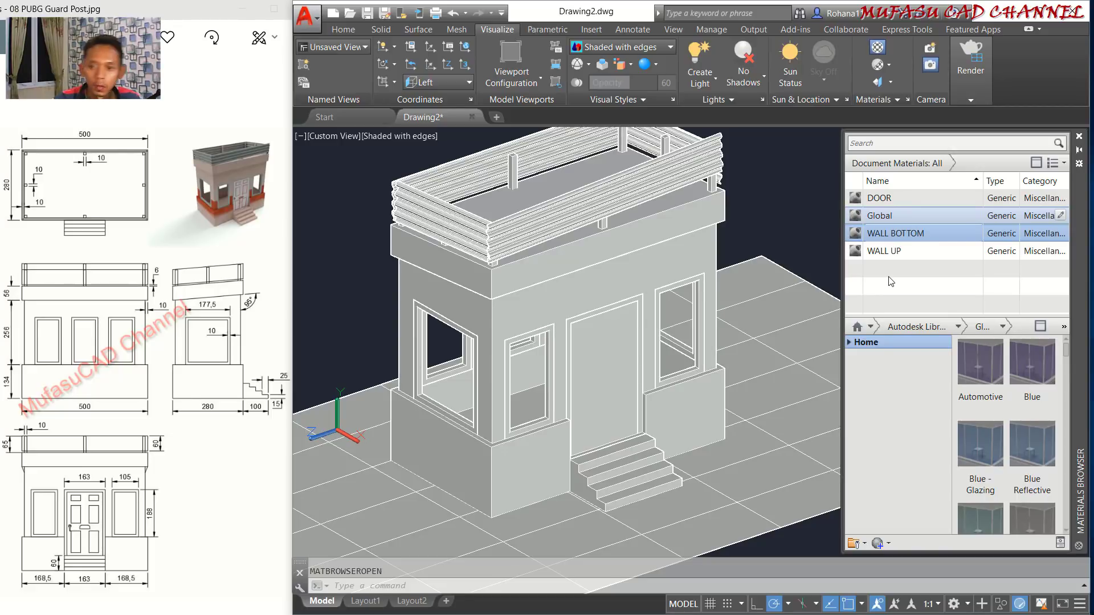
Make two more duplicates of the Global material, named WALL and UP OBJECT.
right_click(875, 215)
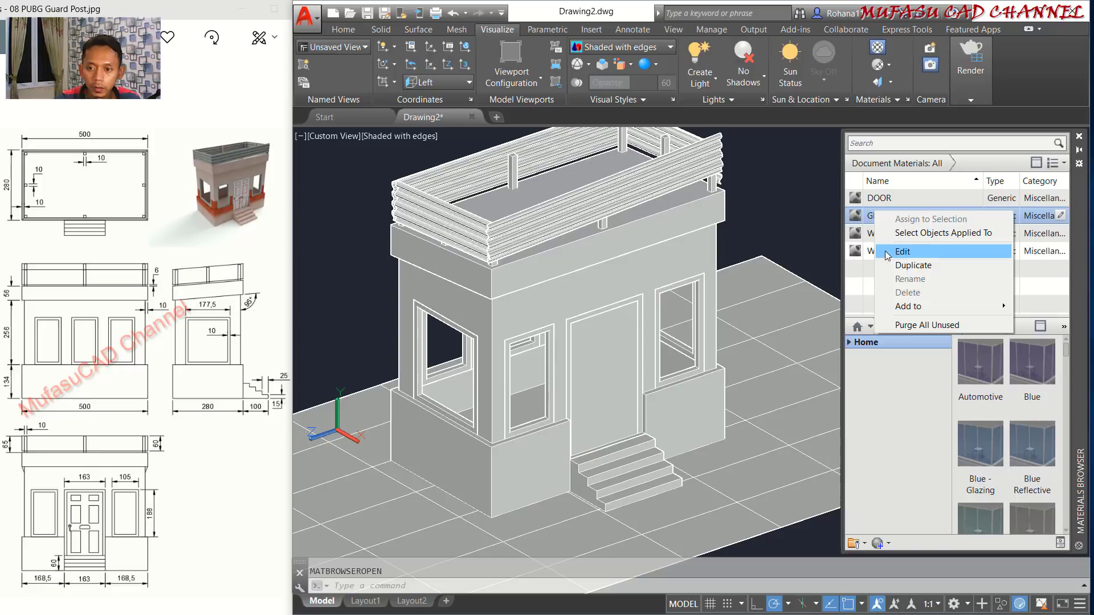
left_click(913, 266)
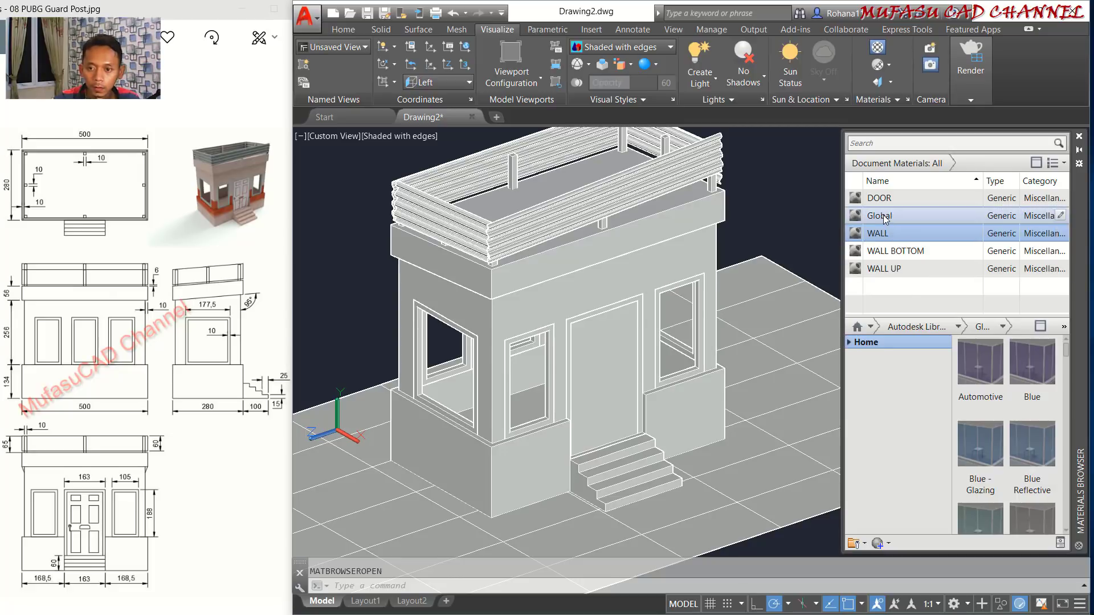
right_click(884, 227)
left_click(913, 270)
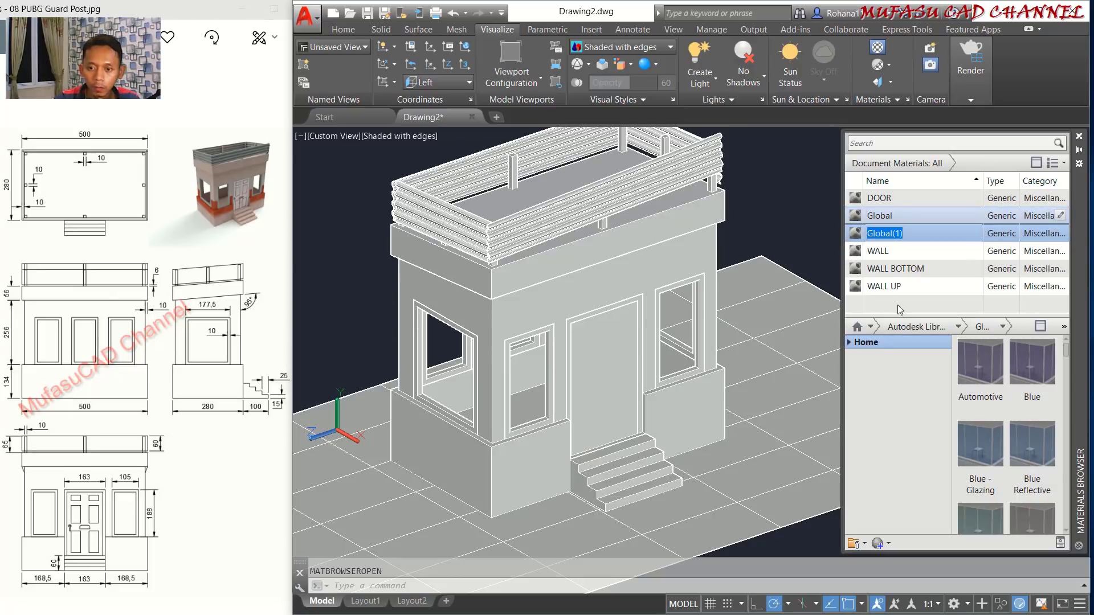
type("UP ")
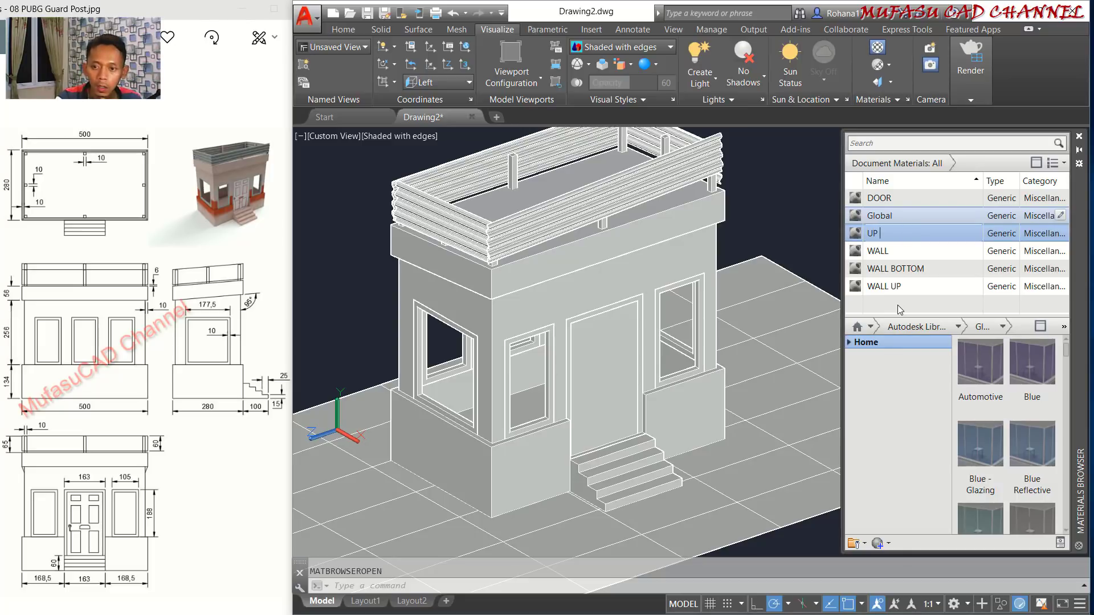
type("OBJECT")
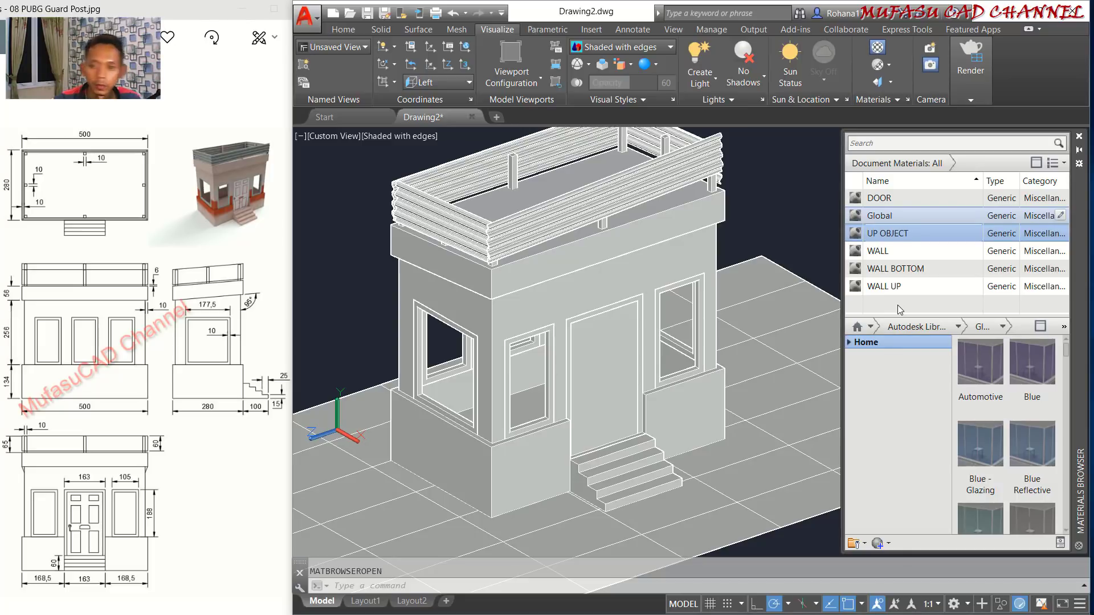
key("Return")
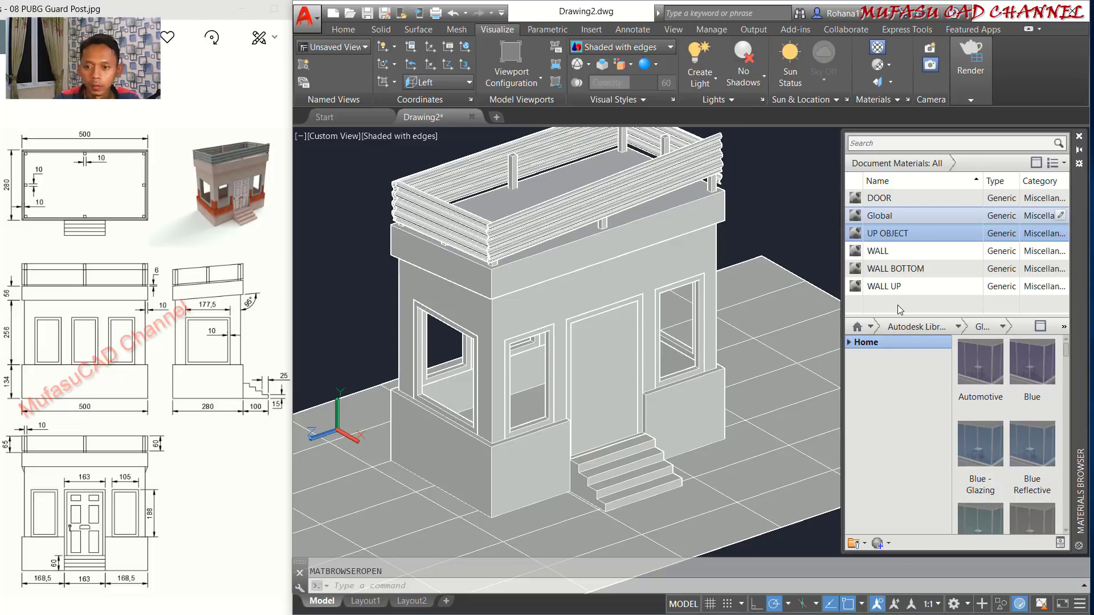
Open the DOOR material for editing and load PINTU TEST.jpg as its generic image.
left_click(880, 200)
double_click(881, 200)
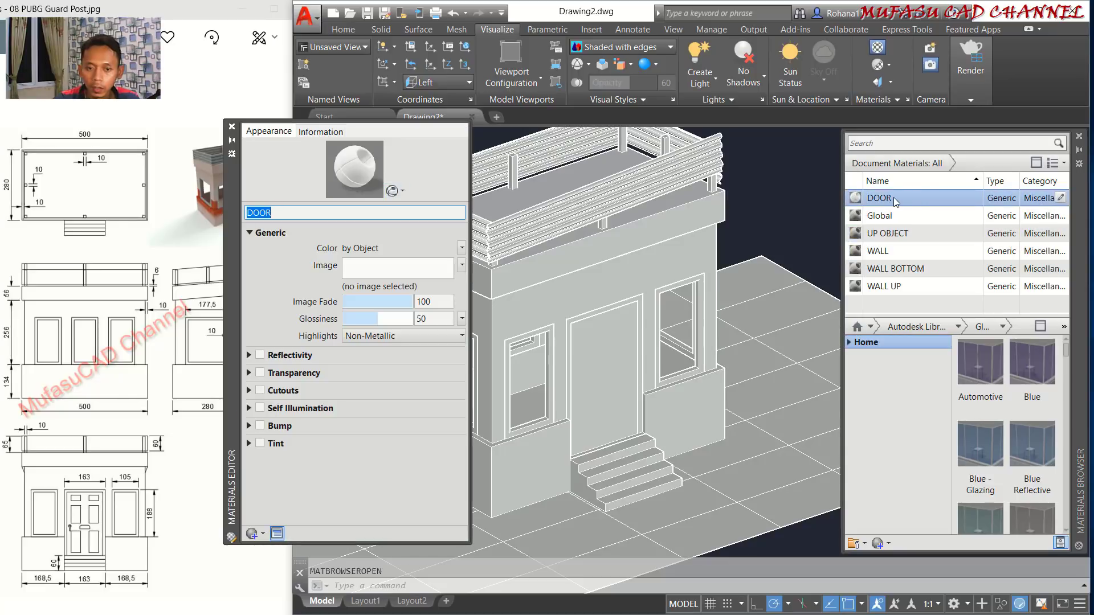
left_click(419, 269)
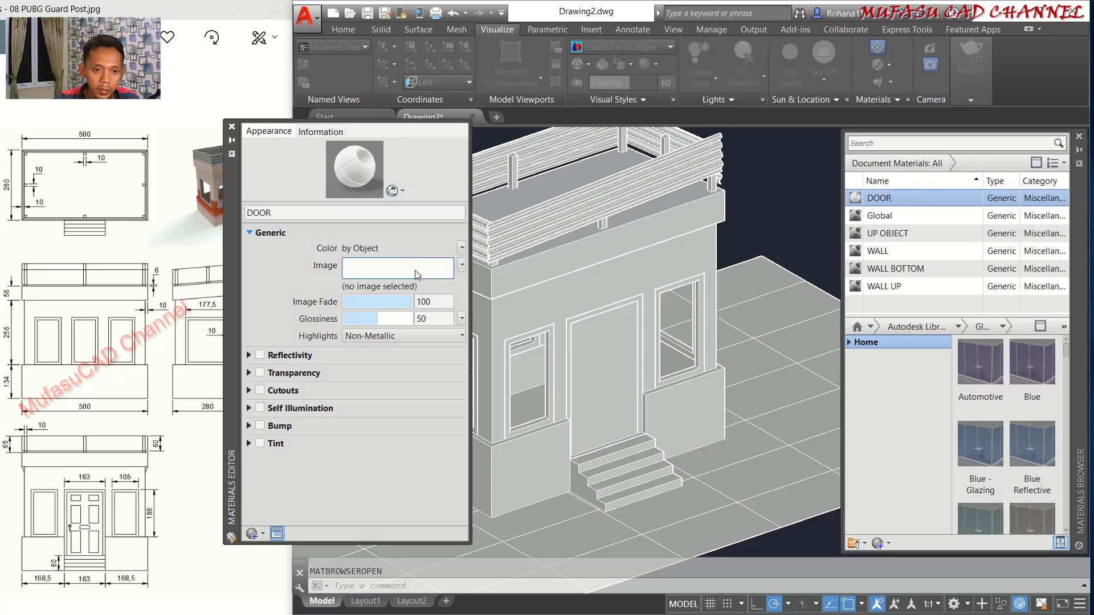
left_click(697, 223)
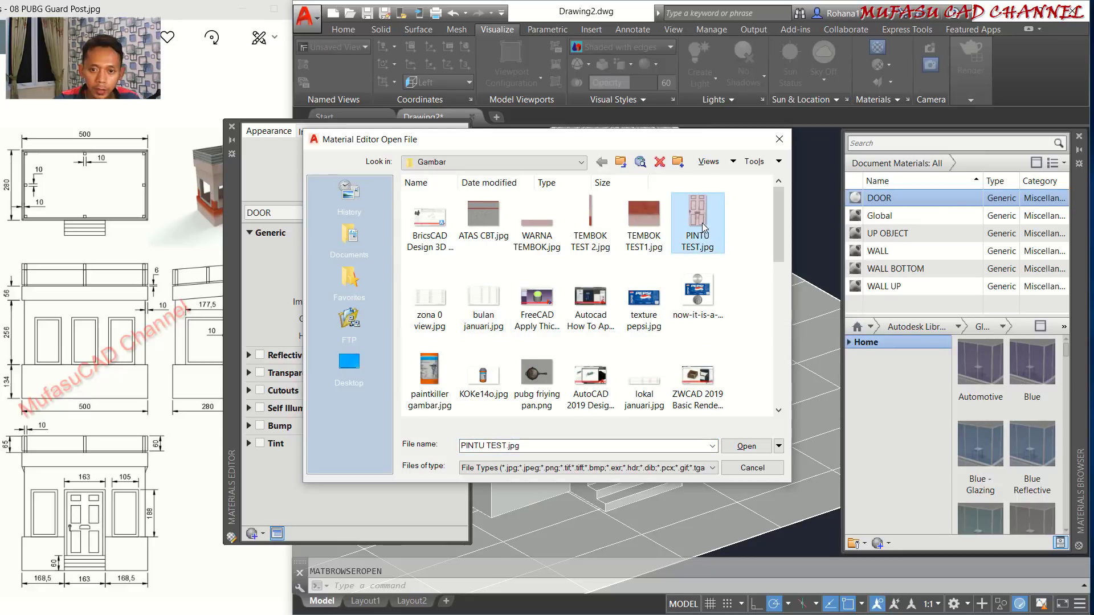
left_click(744, 447)
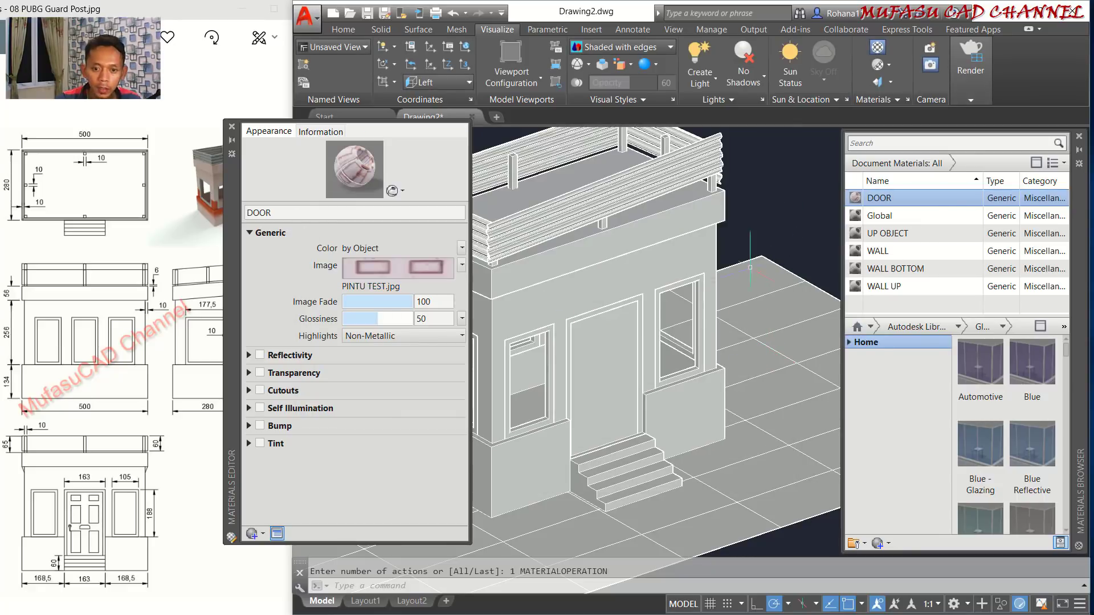
Assign the DOOR material to the building's door and display materials with textures on in the viewport.
left_click(603, 365)
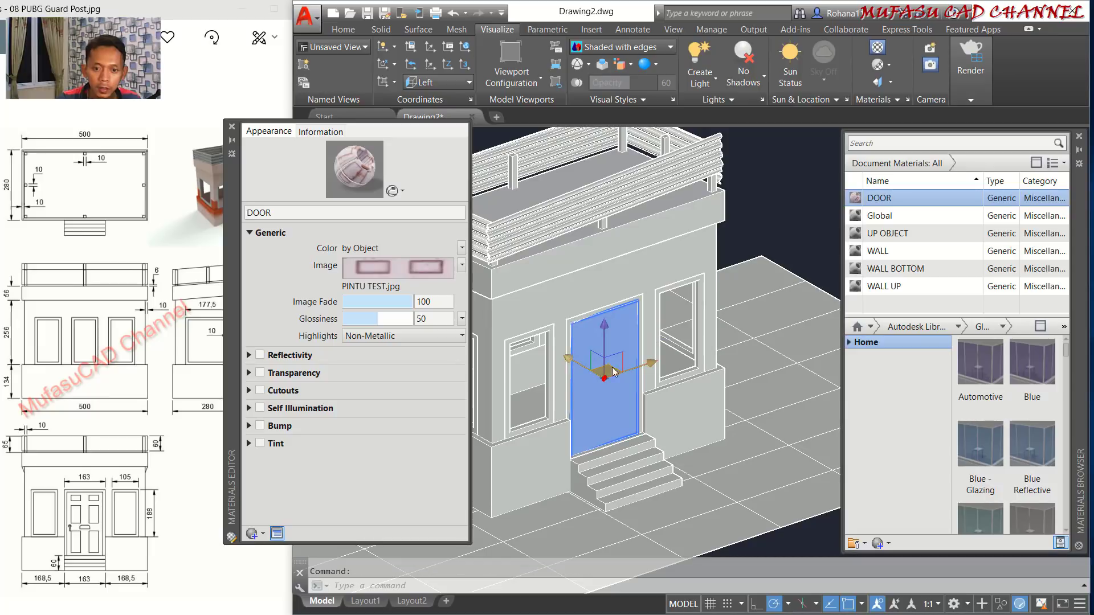
right_click(880, 199)
left_click(926, 208)
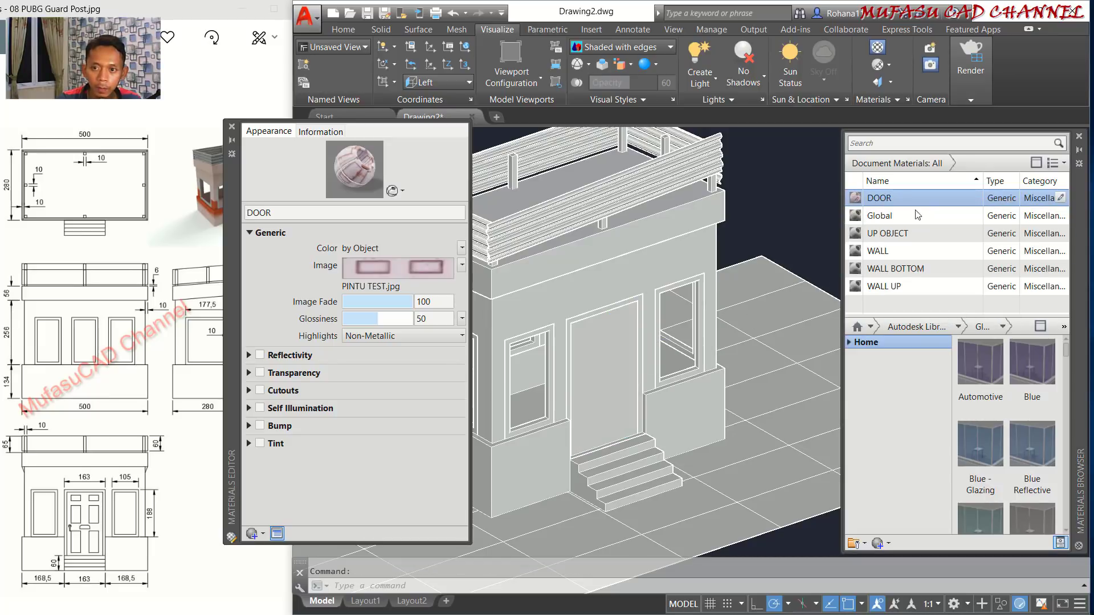
left_click(889, 68)
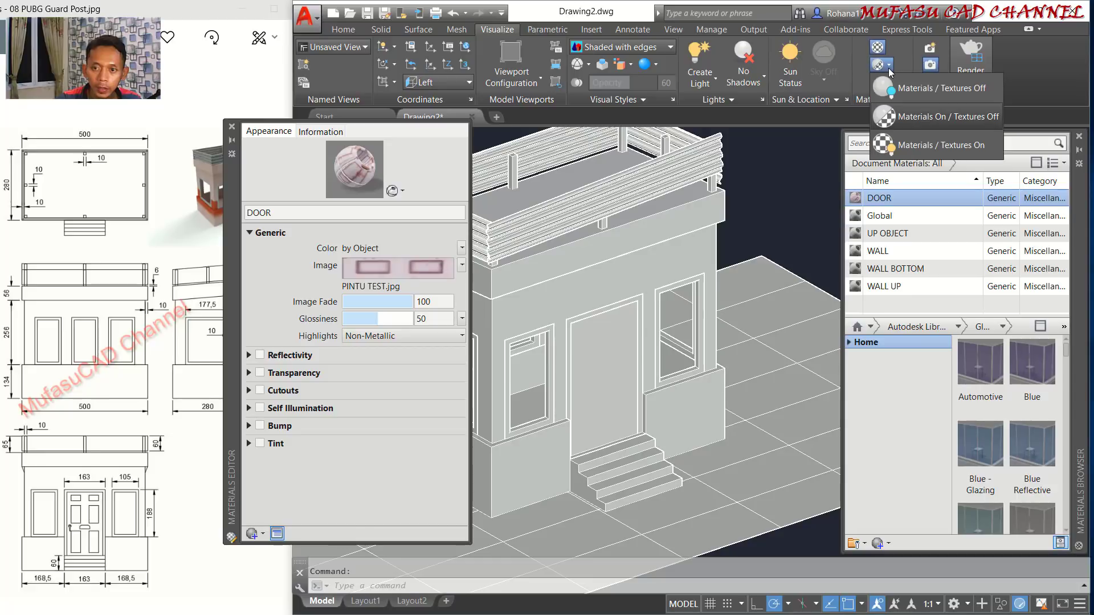
left_click(922, 147)
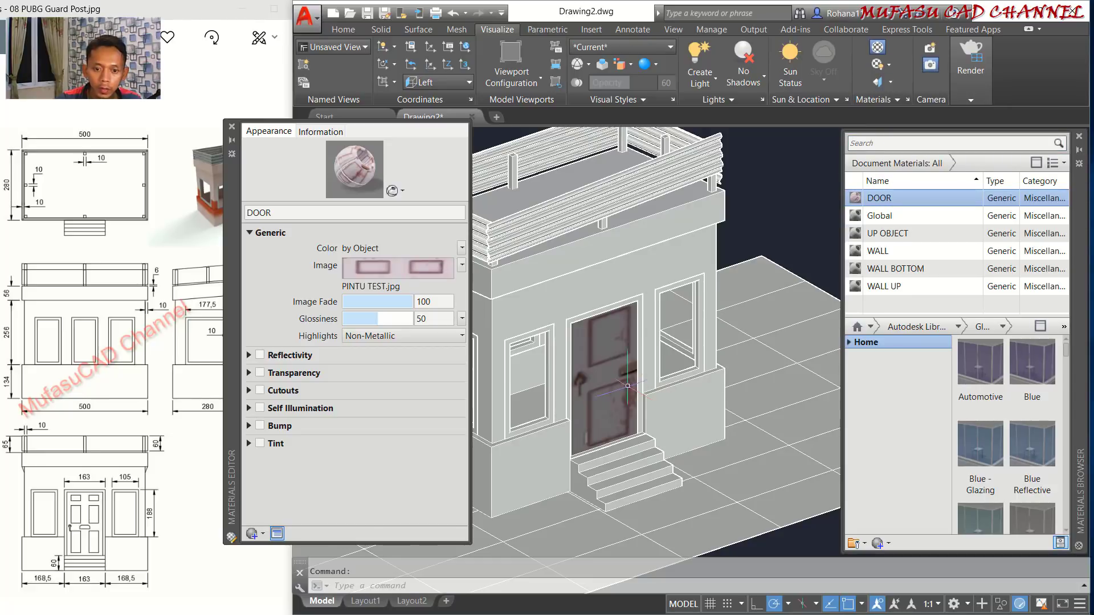
Apply planar mapping to the door and shrink the mapping frame to about half the door's width so the full door image fits.
left_click(604, 365)
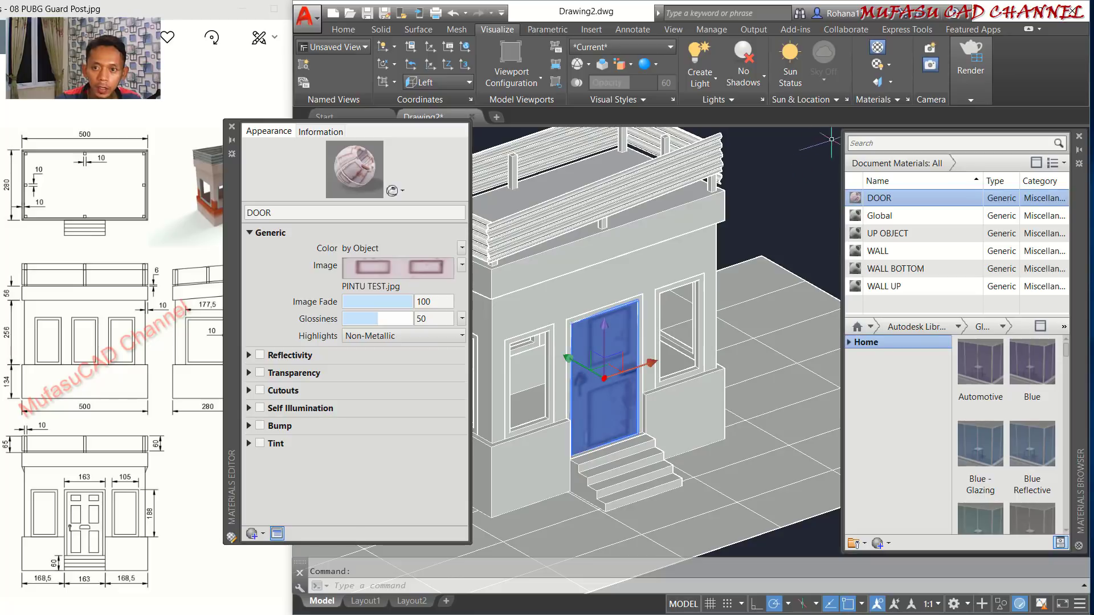
left_click(877, 84)
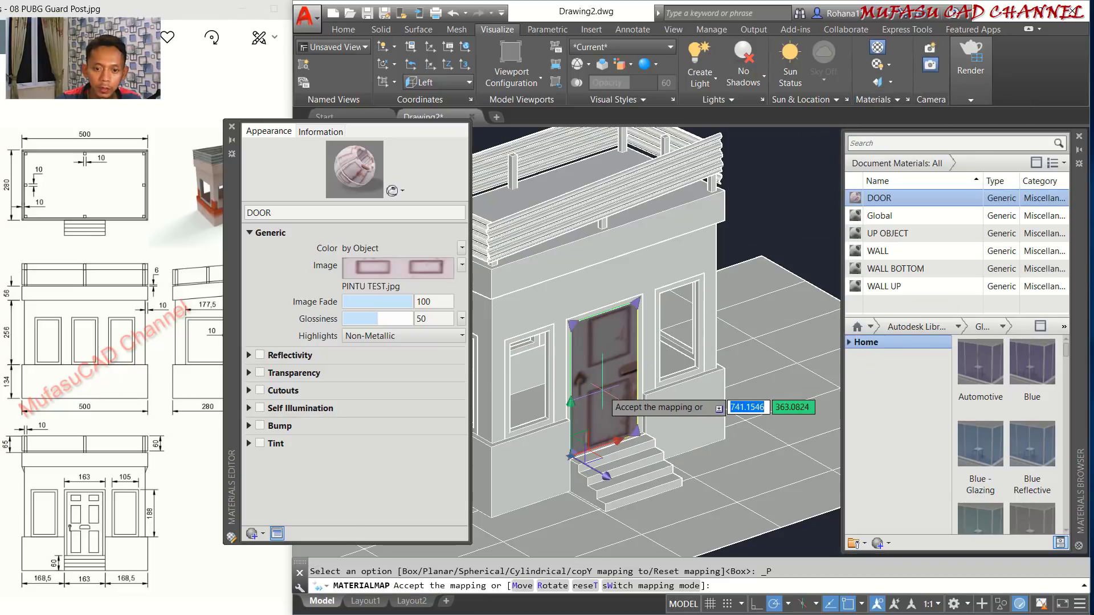
middle_click_drag(602, 398, 653, 355)
scroll(652, 355, "up", 5)
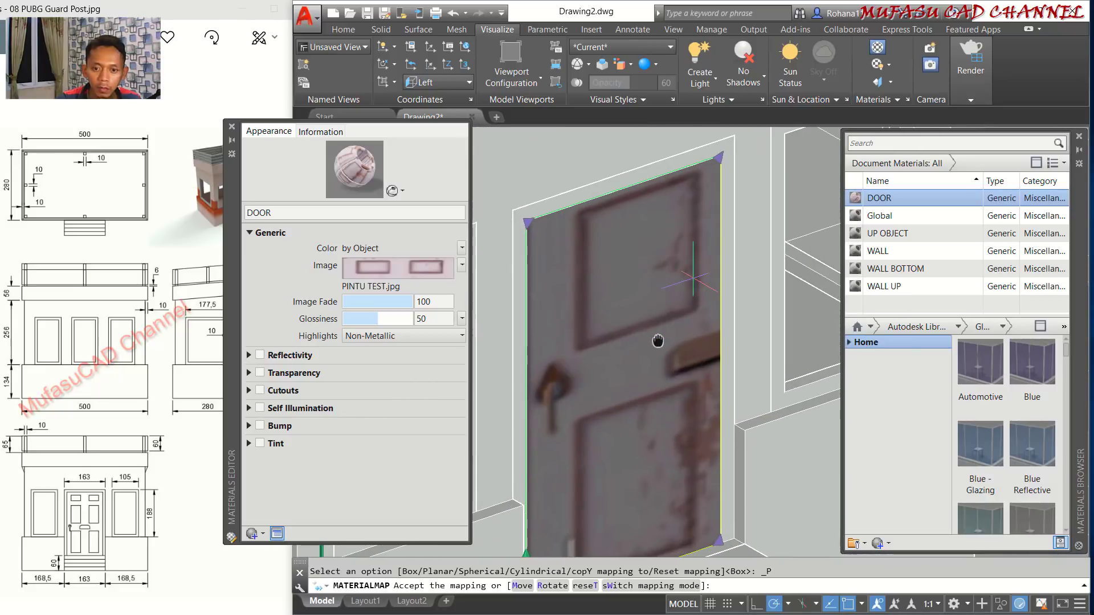
left_click(695, 227)
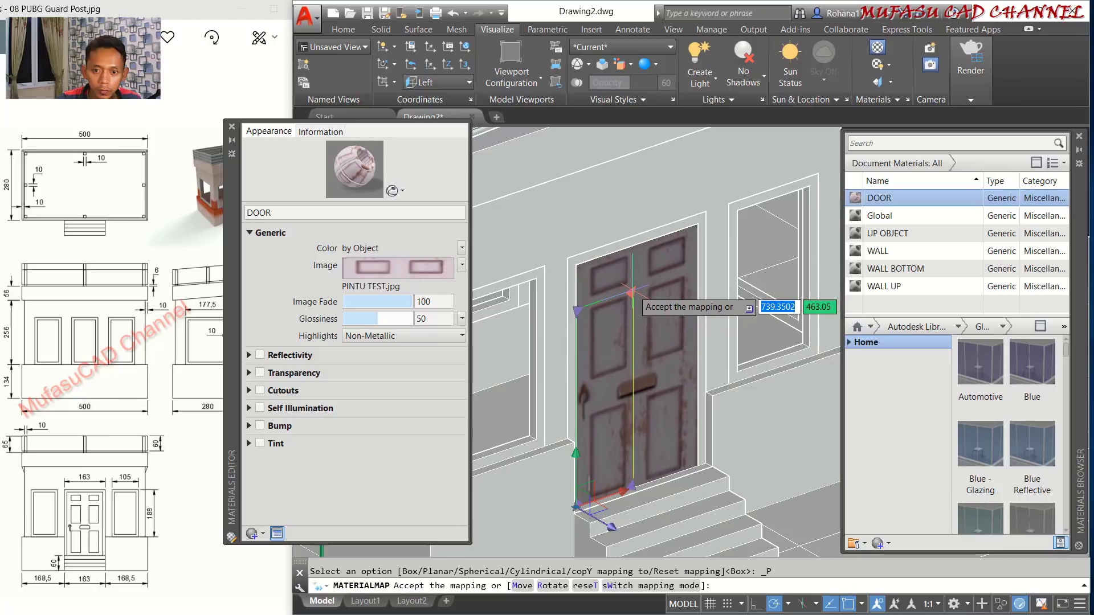
left_click(634, 293)
scroll(635, 293, "down", 2)
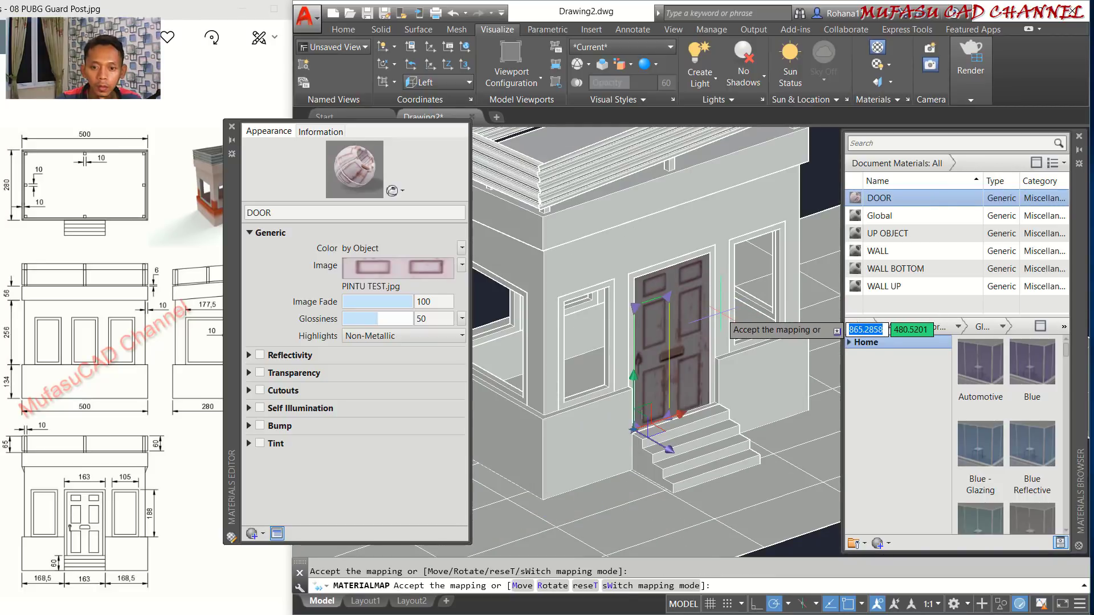
key("Return")
scroll(723, 313, "down", 3)
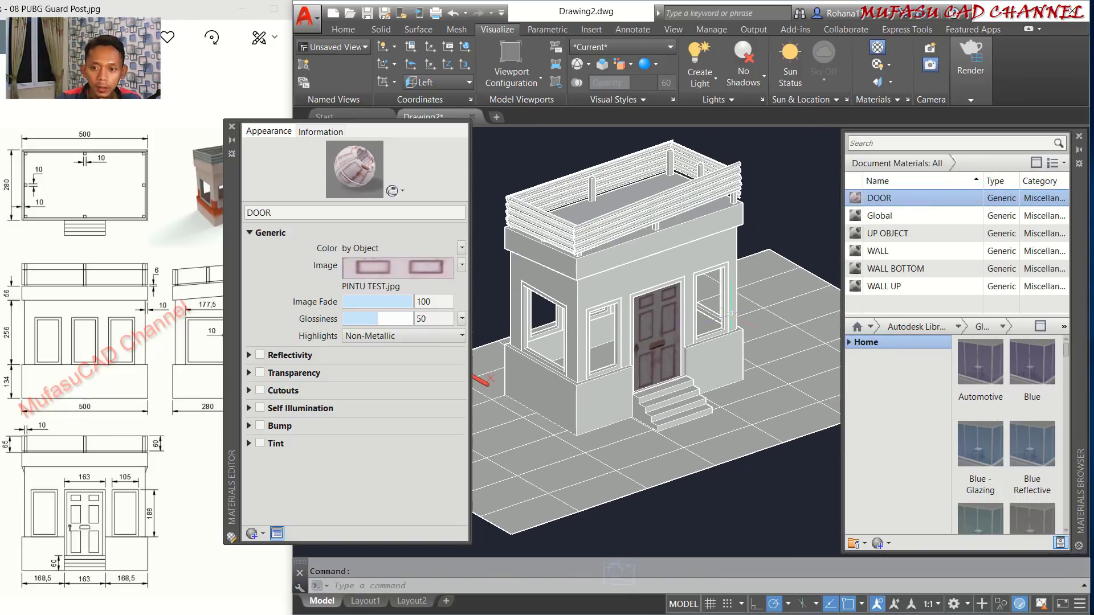
Load ATAS CBT.jpg as the generic image of the UP OBJECT material.
left_click(891, 233)
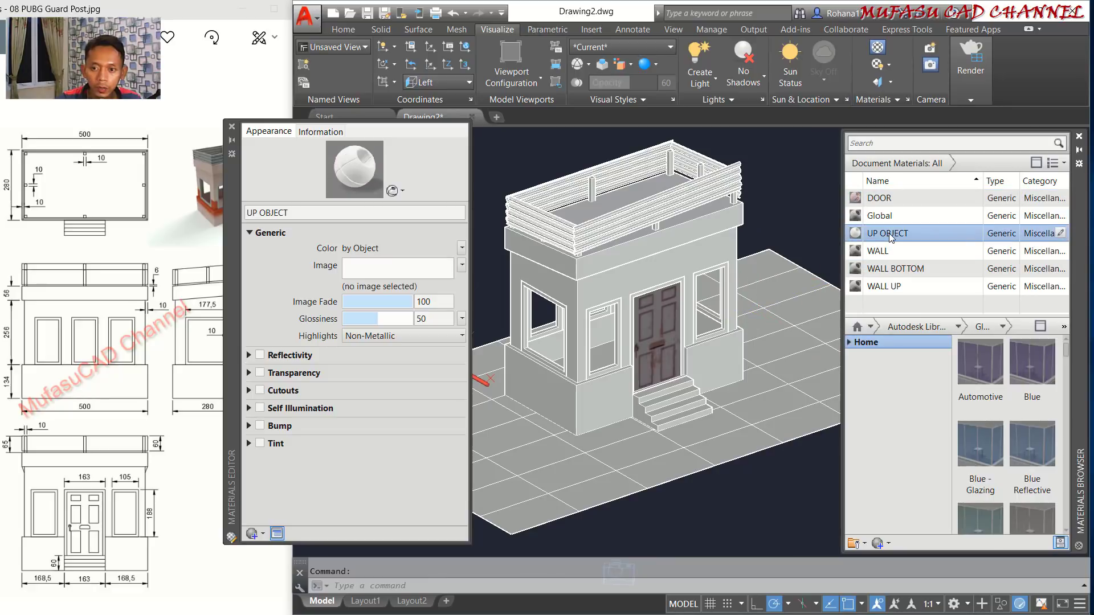
left_click(381, 272)
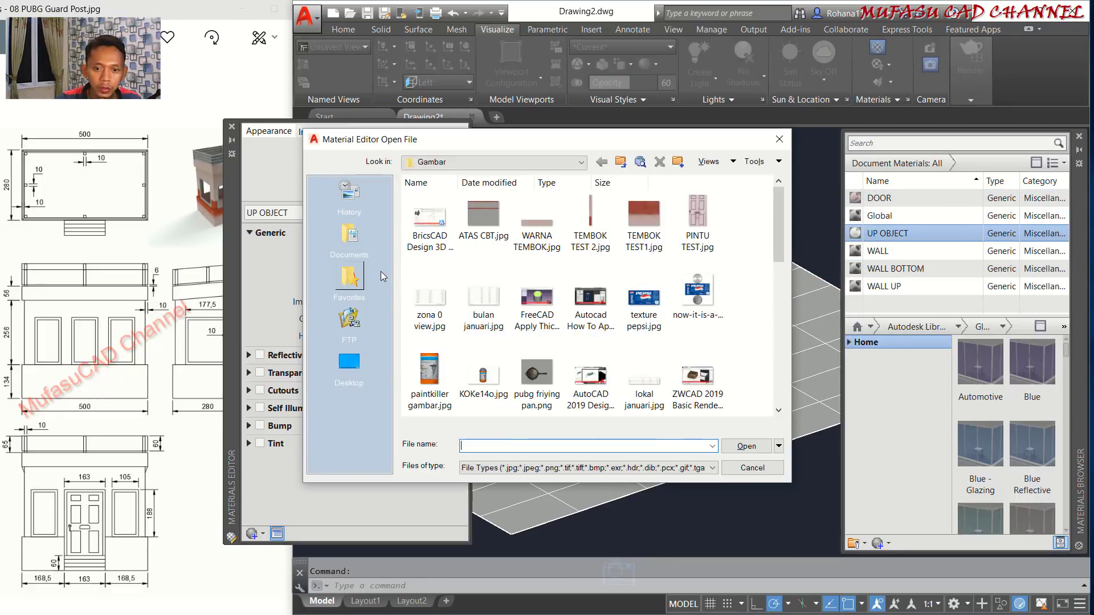
left_click(483, 220)
left_click(747, 446)
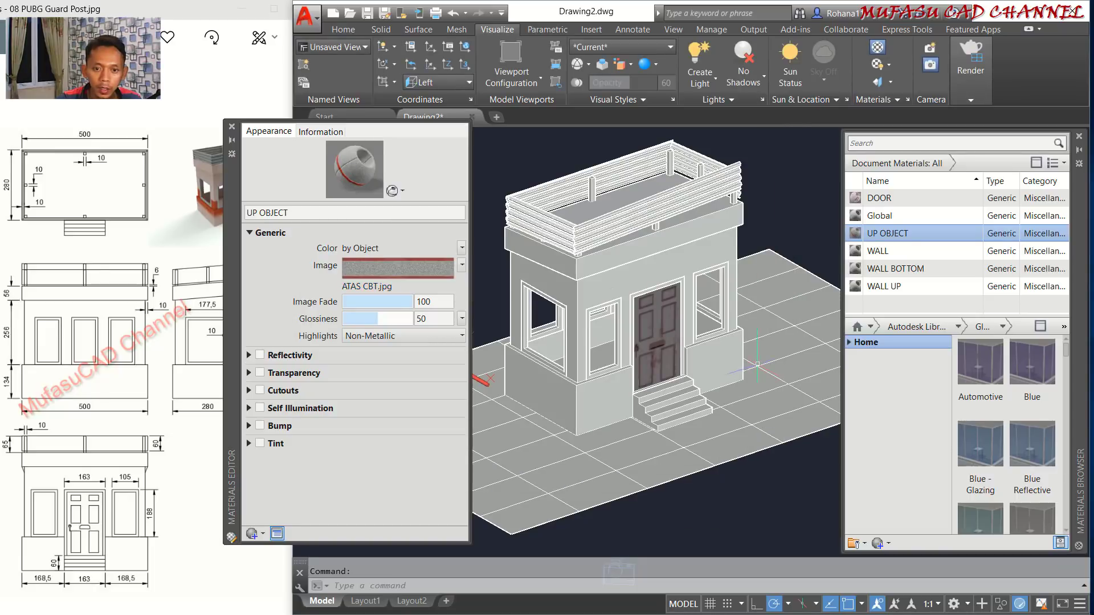
Assign the UP OBJECT material to the railing bars around the roof.
left_click(628, 225)
left_click(690, 152)
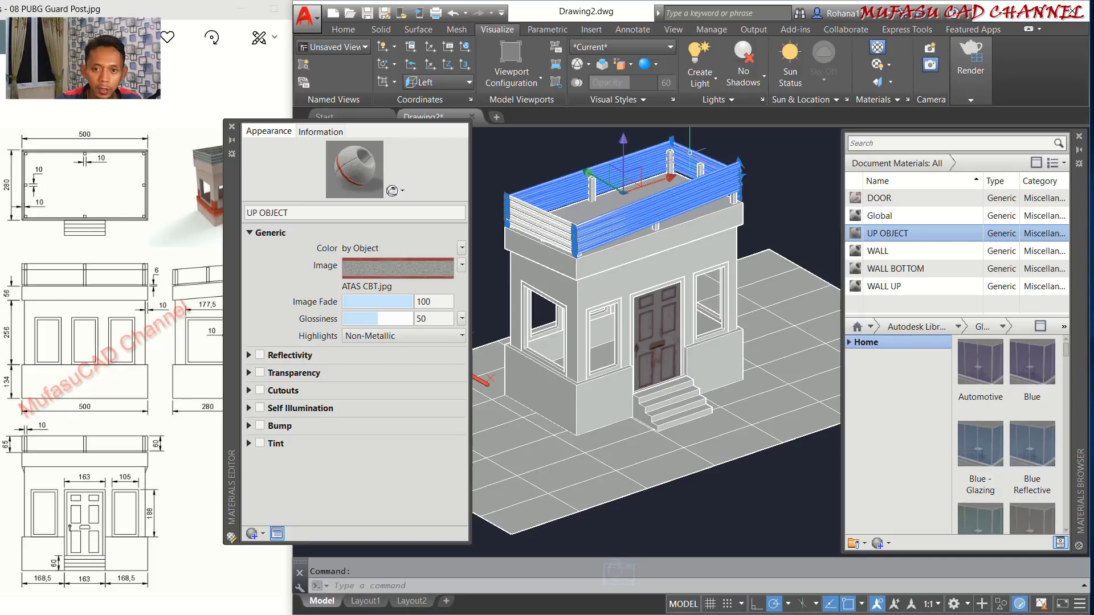
left_click(551, 219)
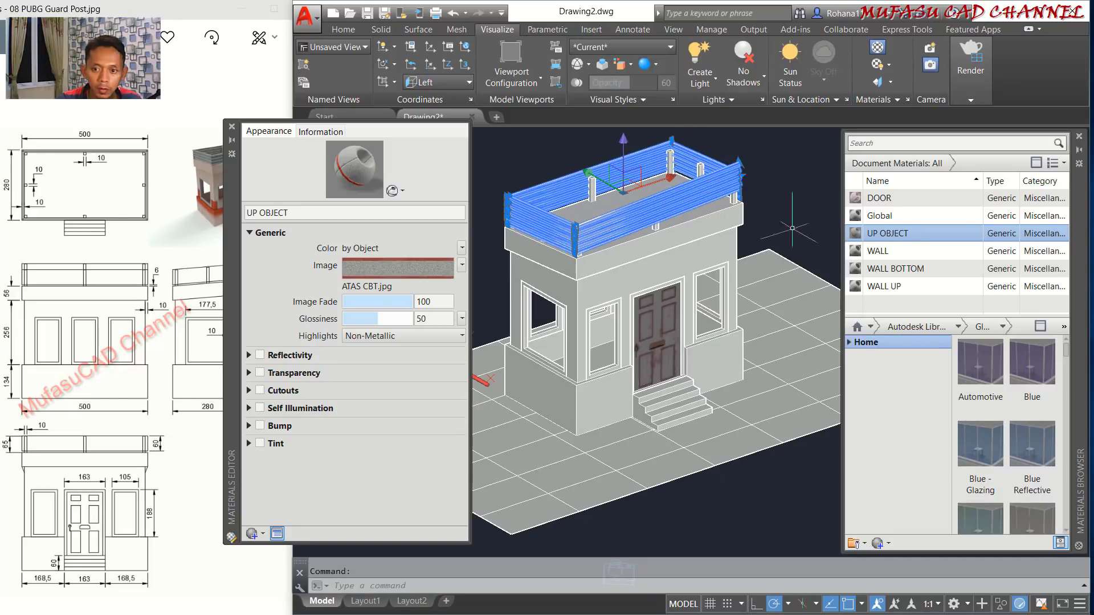
right_click(882, 235)
left_click(918, 245)
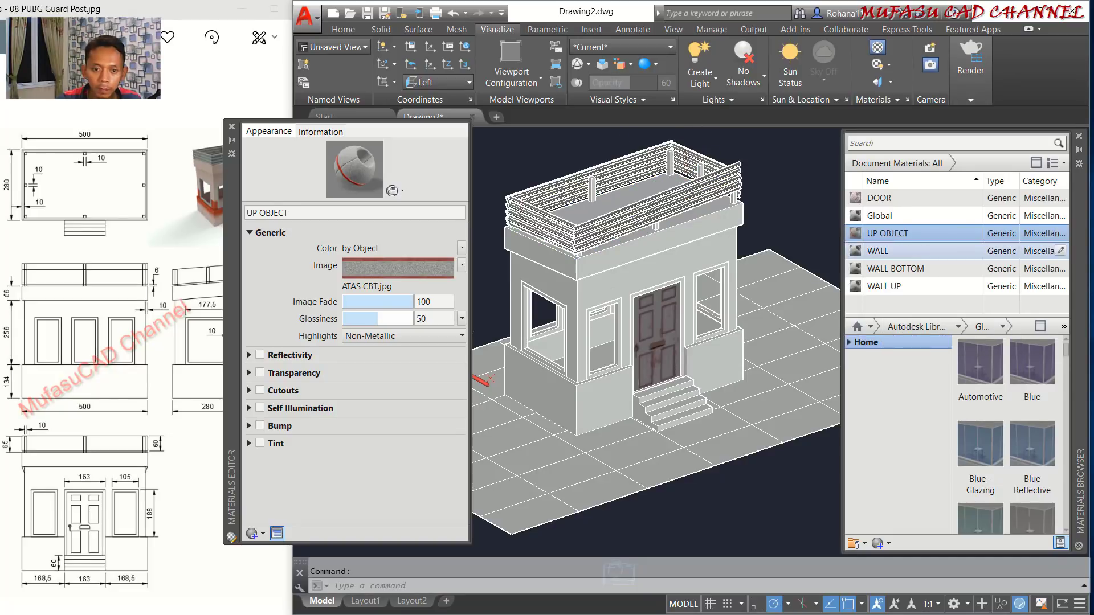
Set the UP OBJECT texture's sample size to 5 in wide and 20 in high.
middle_click_drag(649, 260, 658, 281)
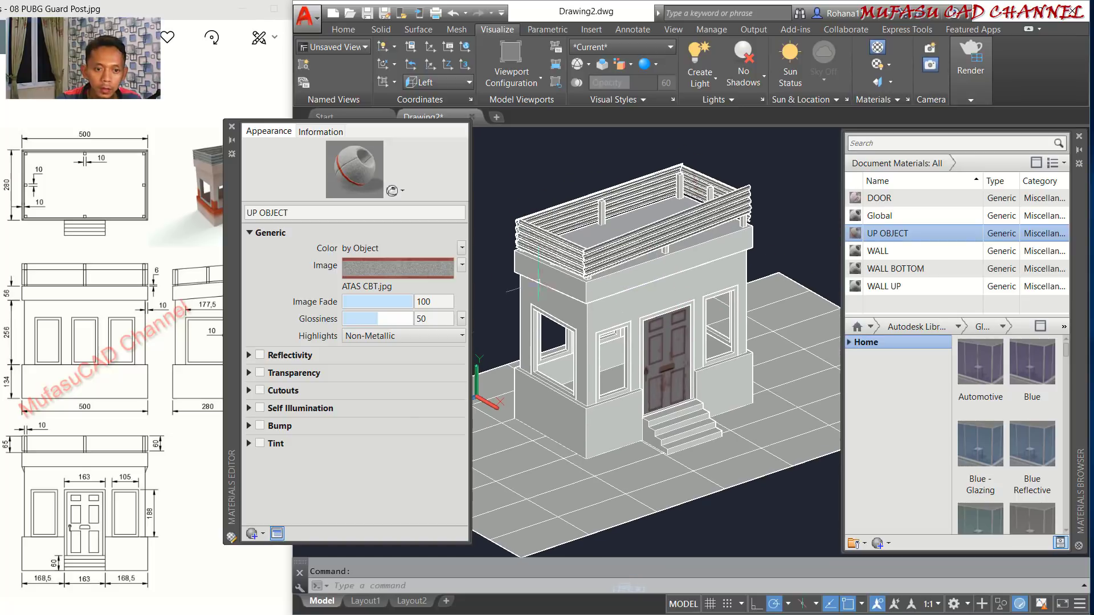
left_click(430, 272)
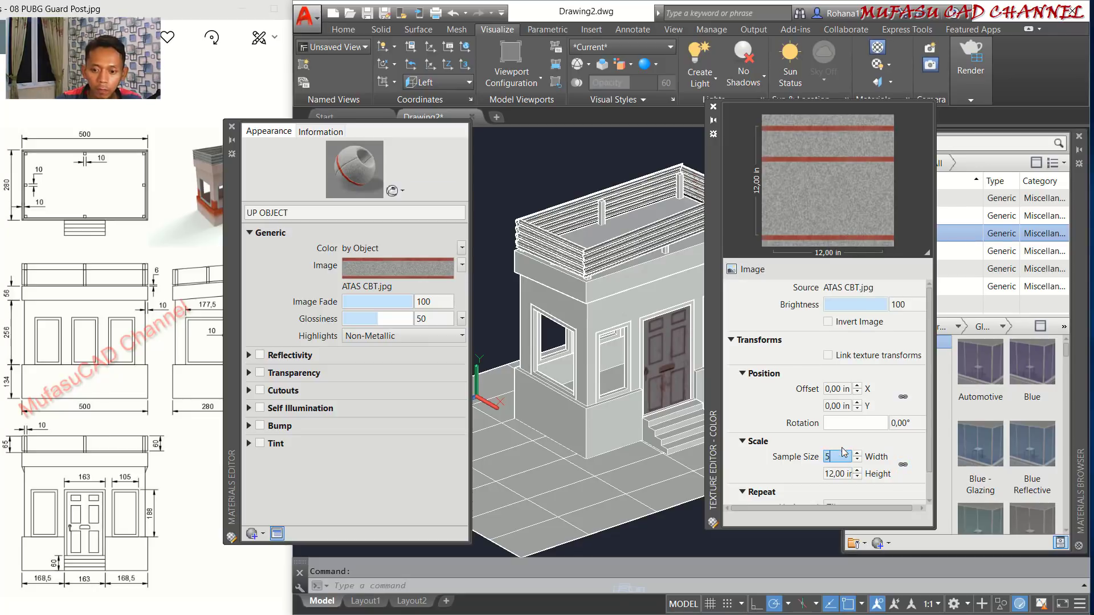
type("5")
key("Tab")
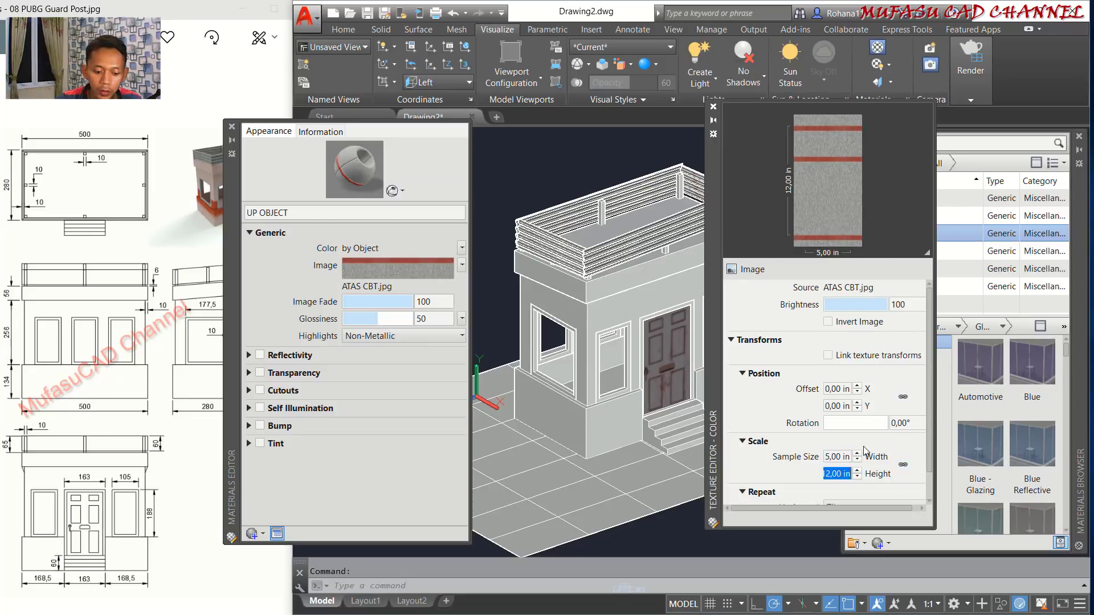
type("20")
key("Return")
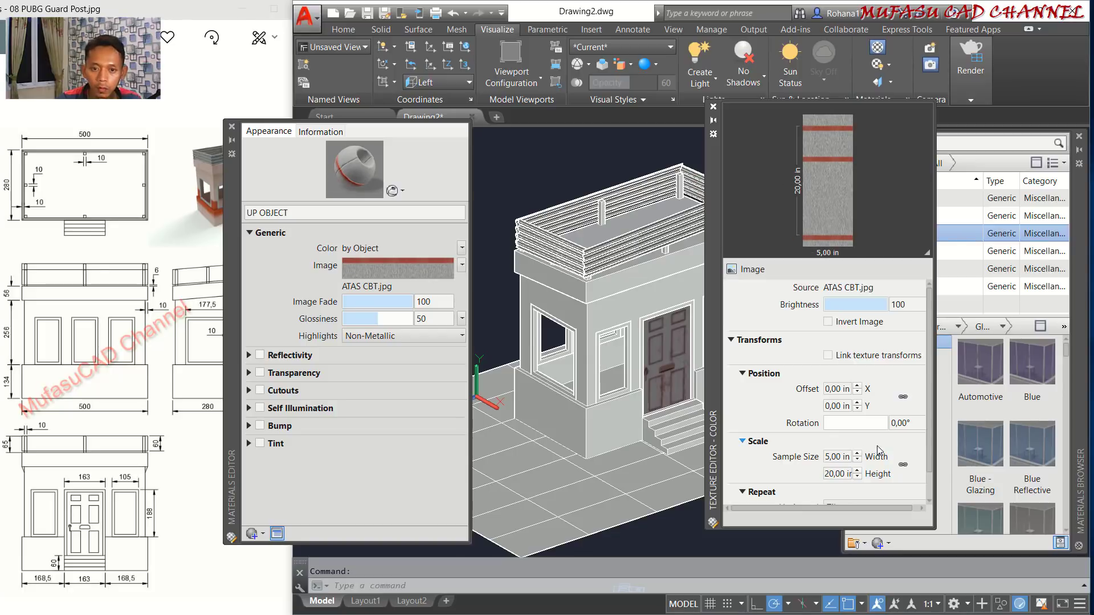
Close the texture editor and examine the texture on the roof railing bars up close.
left_click(713, 107)
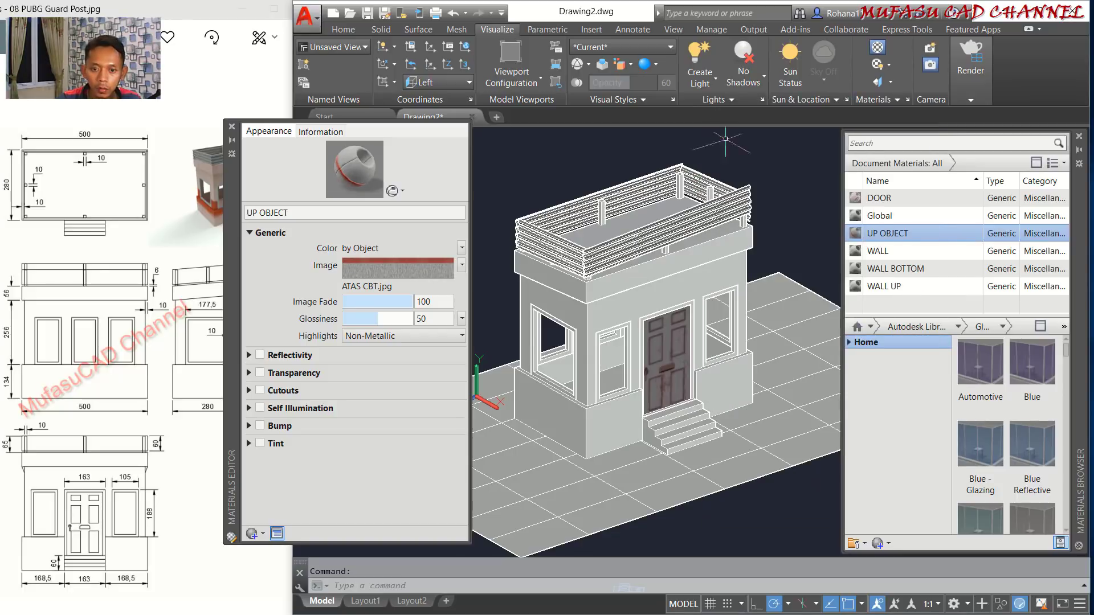
scroll(589, 266, "up", 6)
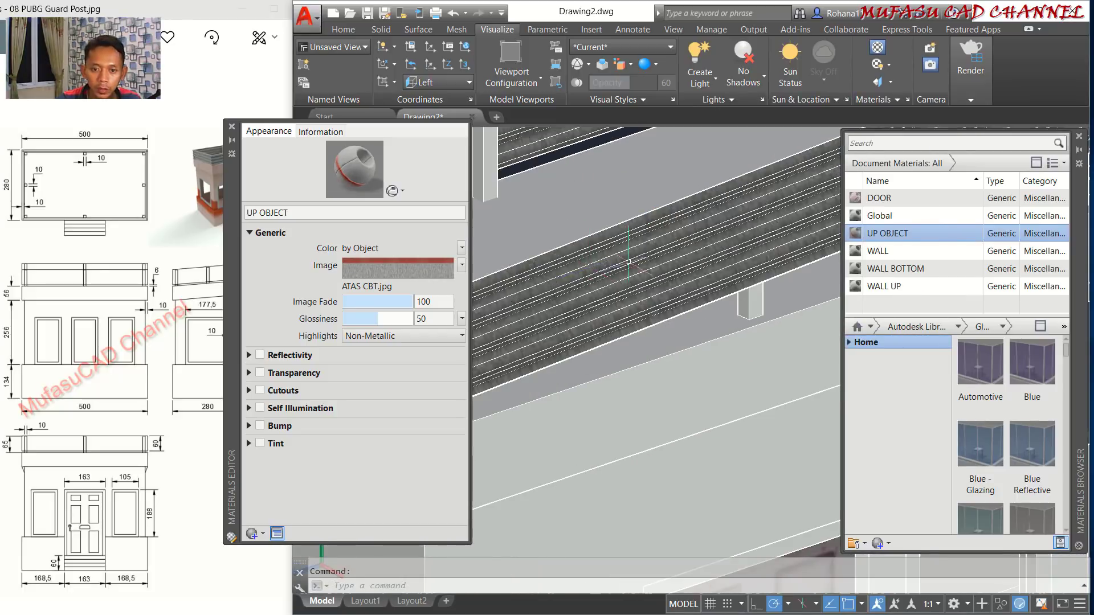
scroll(629, 262, "up", 2)
scroll(655, 260, "down", 7)
middle_click_drag(669, 311, 694, 270)
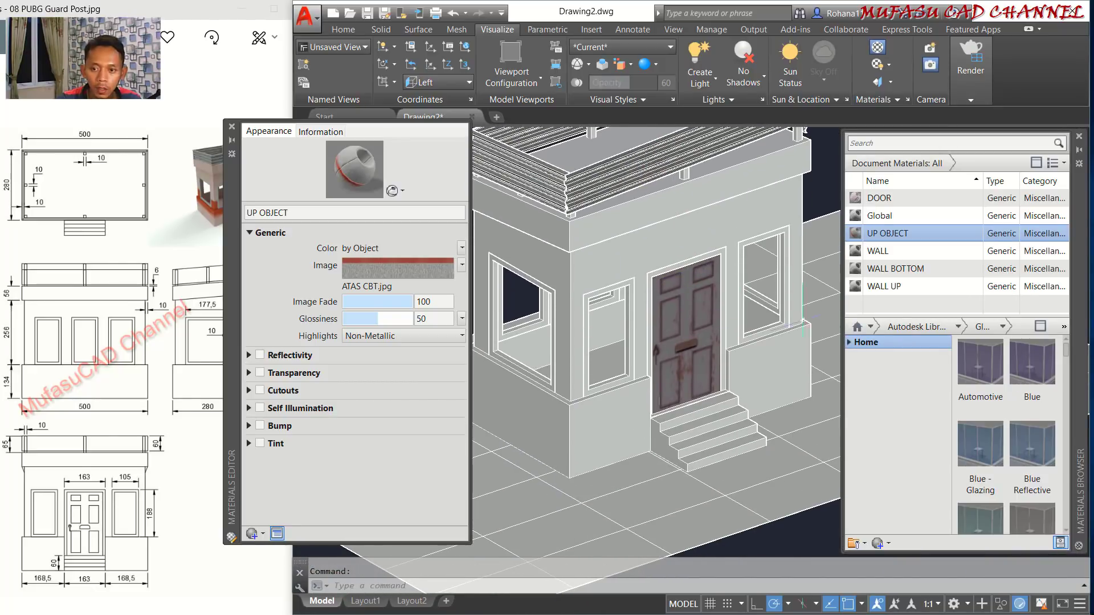
Load TEMBOK TEST1.jpg as the generic image of the WALL BOTTOM material.
left_click(880, 254)
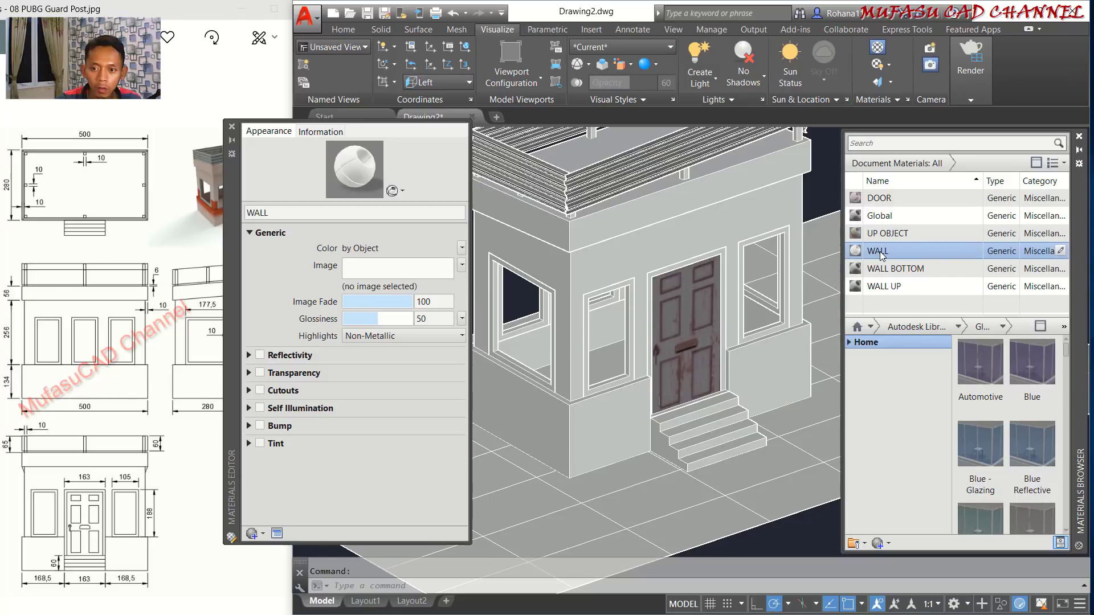
left_click(892, 269)
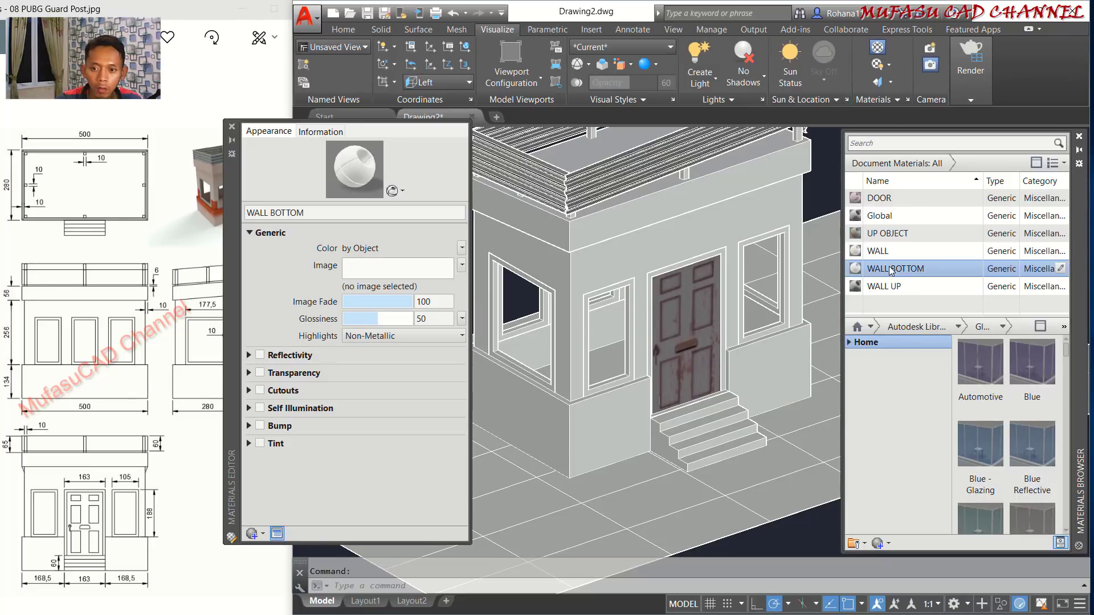
left_click(406, 272)
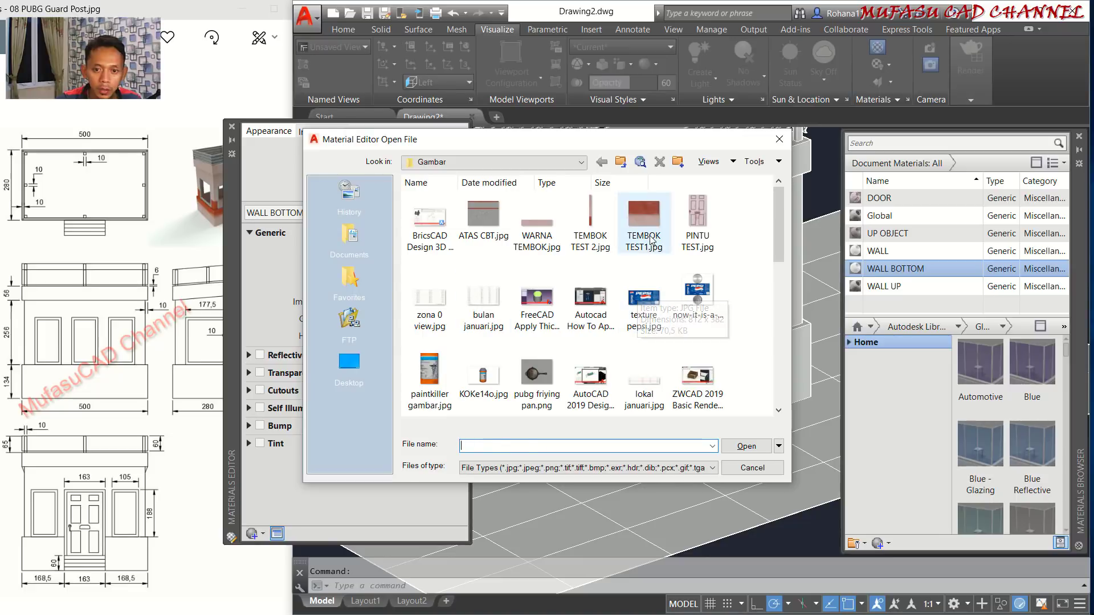
left_click(644, 220)
left_click(745, 446)
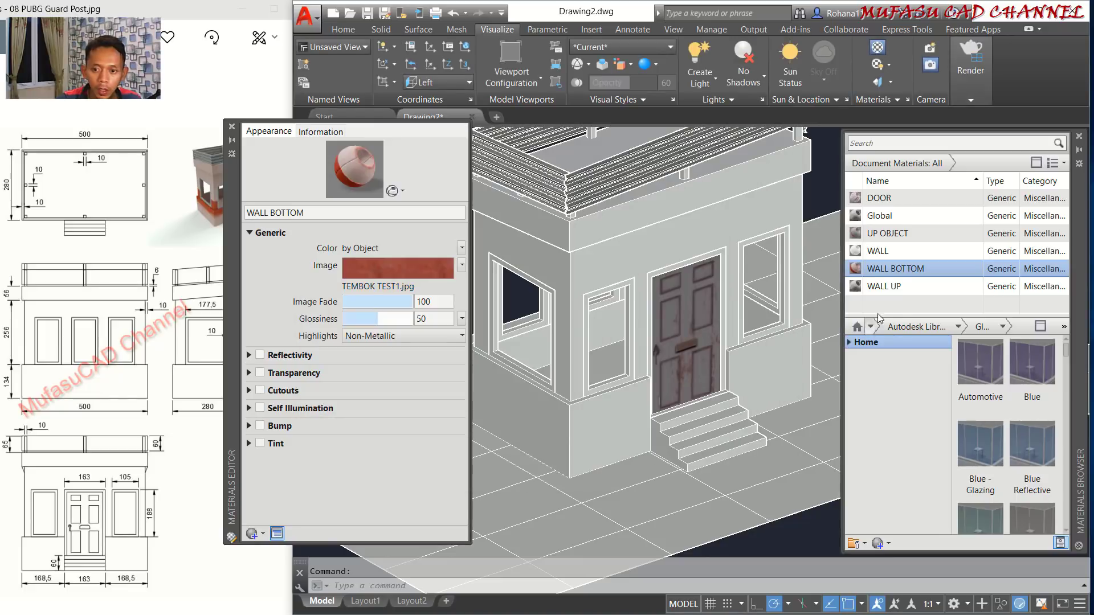
Load TEMBOK TEST 2.jpg as the generic image of the WALL UP material.
double_click(888, 287)
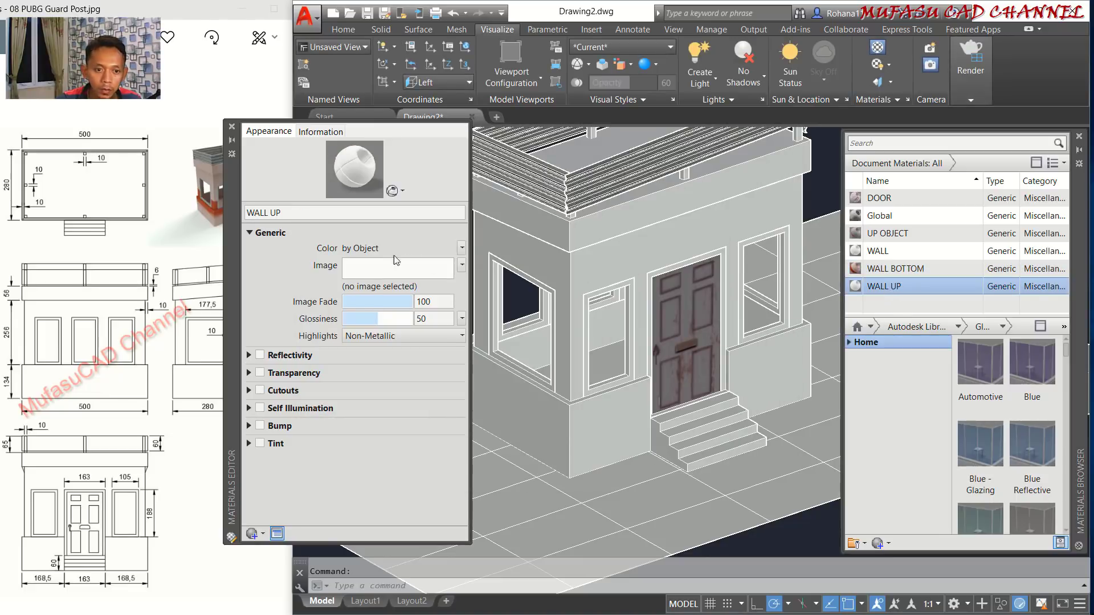
left_click(372, 271)
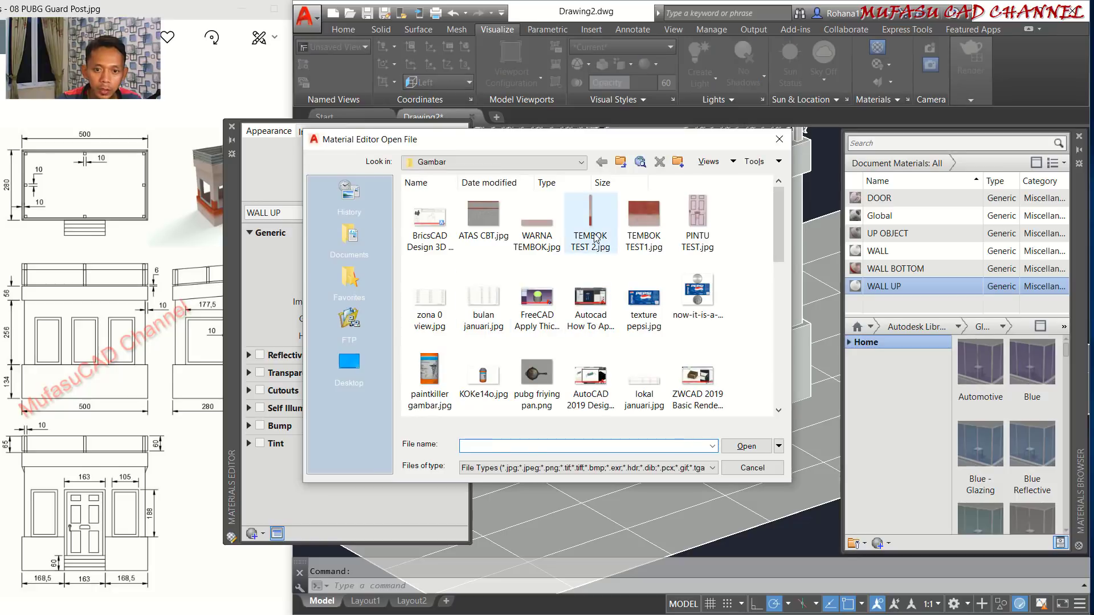
left_click(590, 222)
left_click(746, 446)
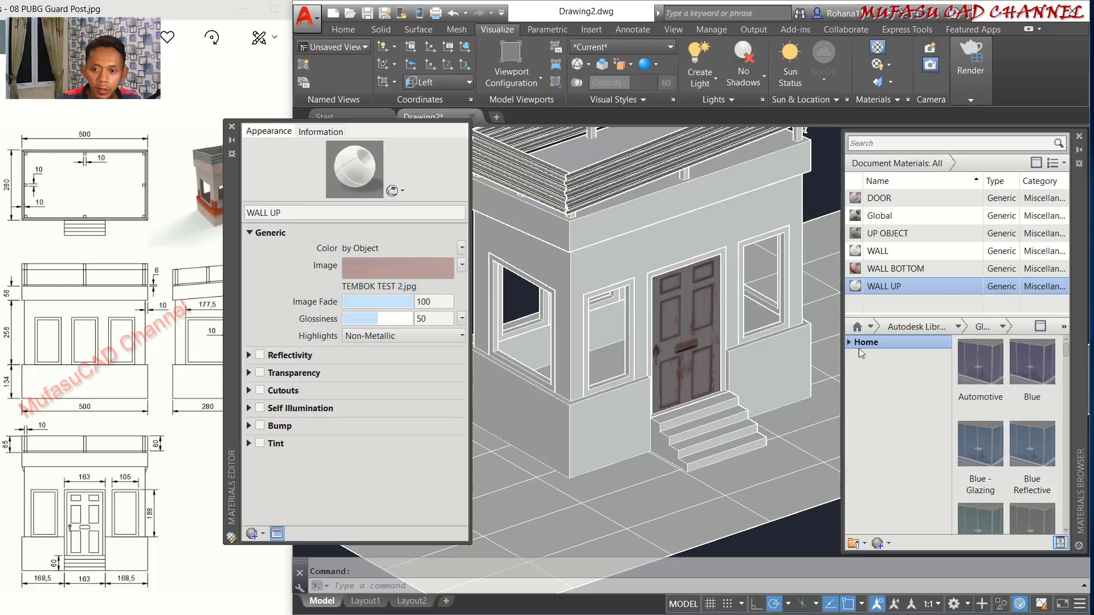
Load WARNA TEMBOK.jpg as the generic image of the WALL material.
double_click(880, 251)
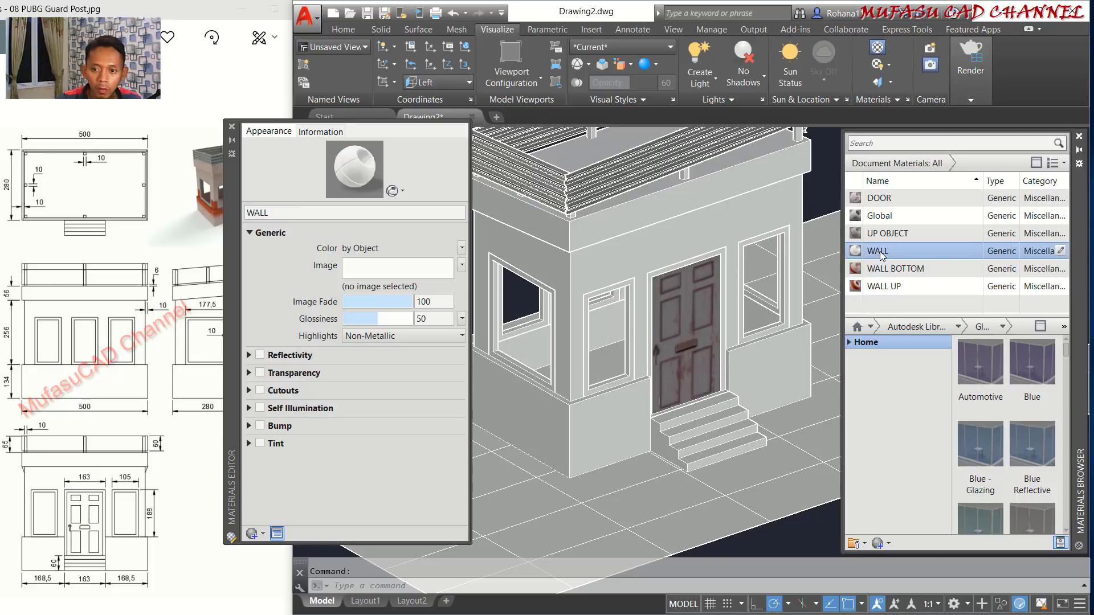
left_click(414, 276)
left_click(549, 258)
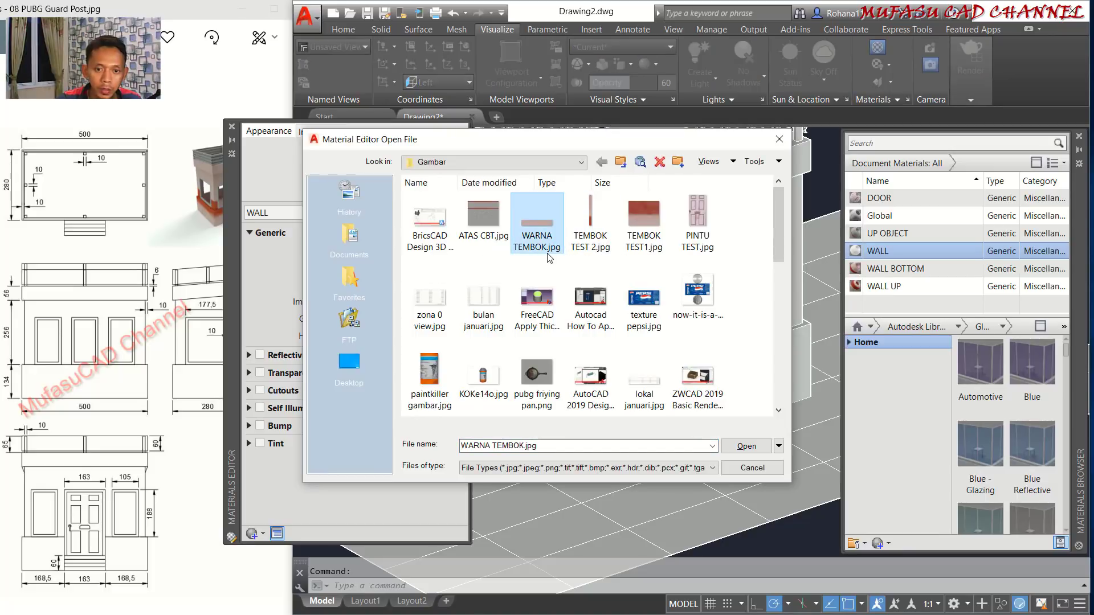
left_click(748, 446)
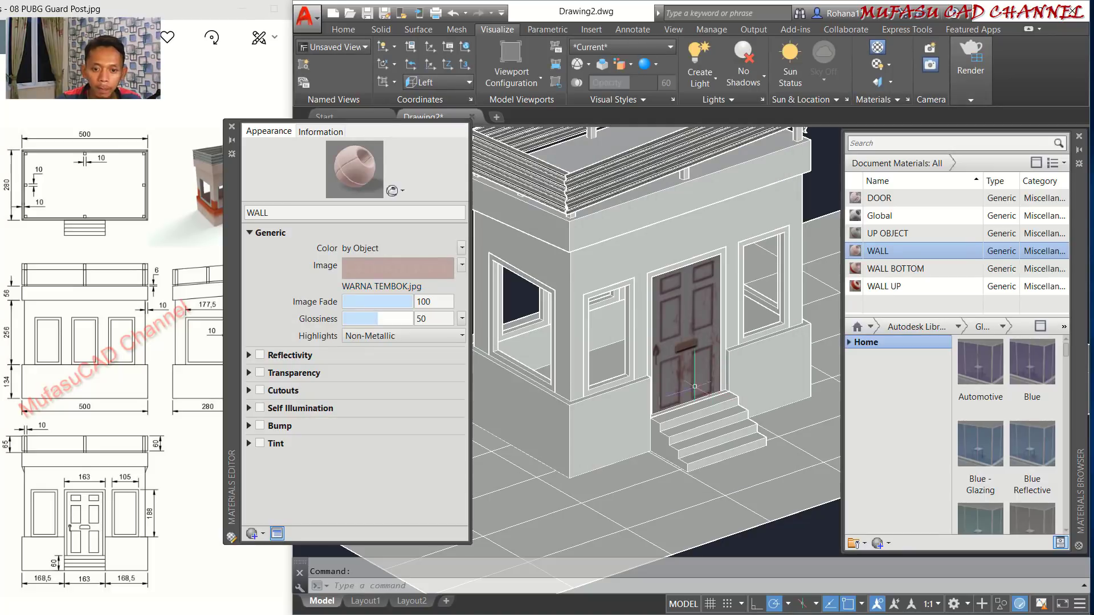
Assign the WALL BOTTOM material to the lower wall section of the guard post.
left_click(605, 428)
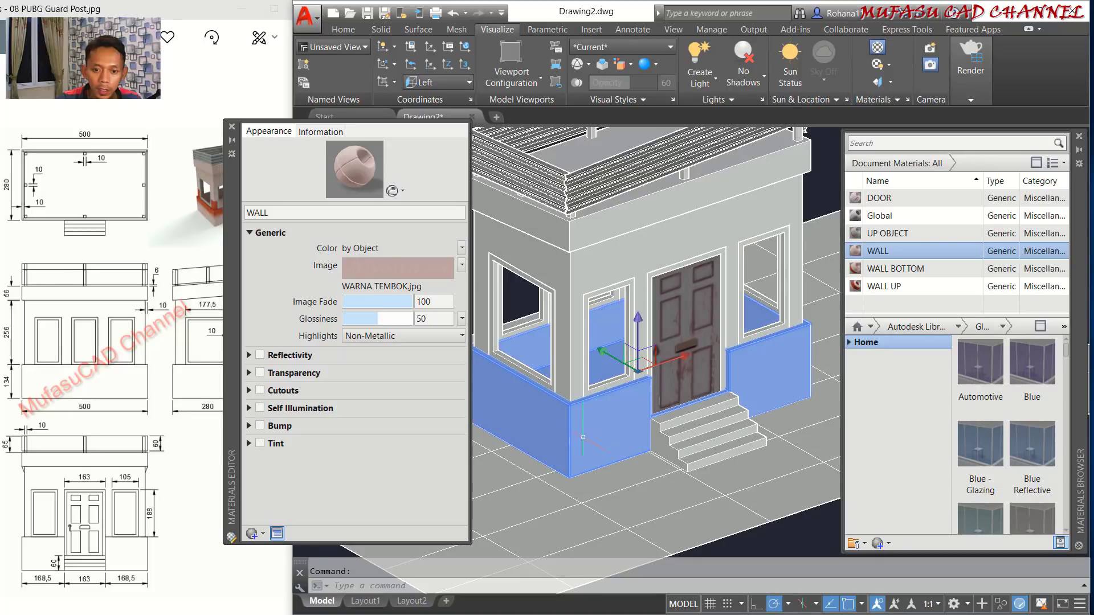
right_click(883, 272)
left_click(922, 283)
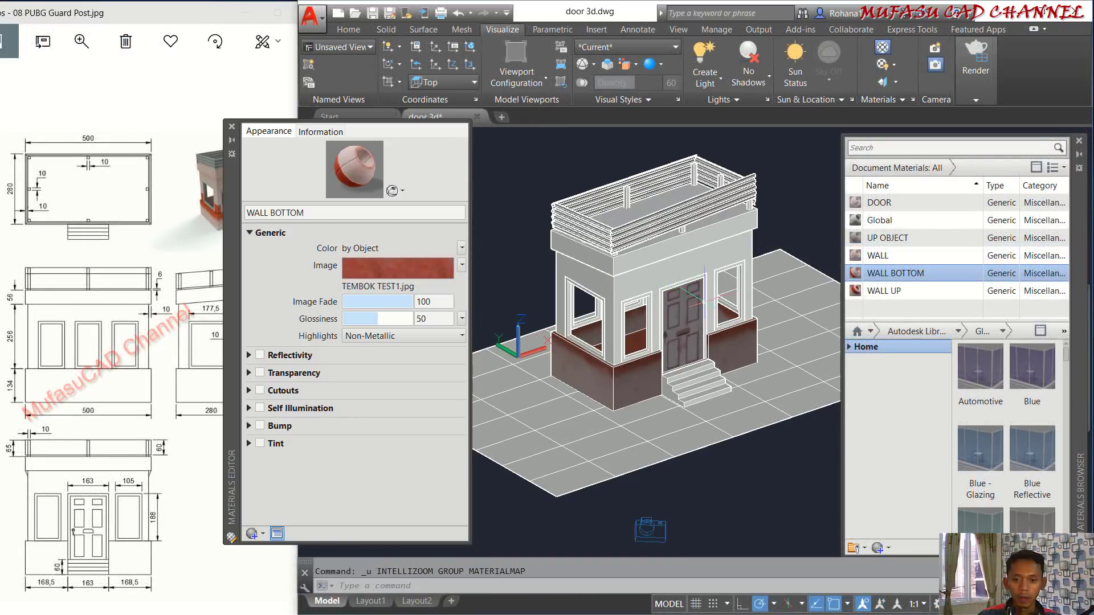
Hide the upper building, railing, door, stairs and ground so that only the lower wall section remains displayed.
middle_click_drag(704, 302, 709, 324, "shift")
left_click(792, 172)
left_click(556, 308)
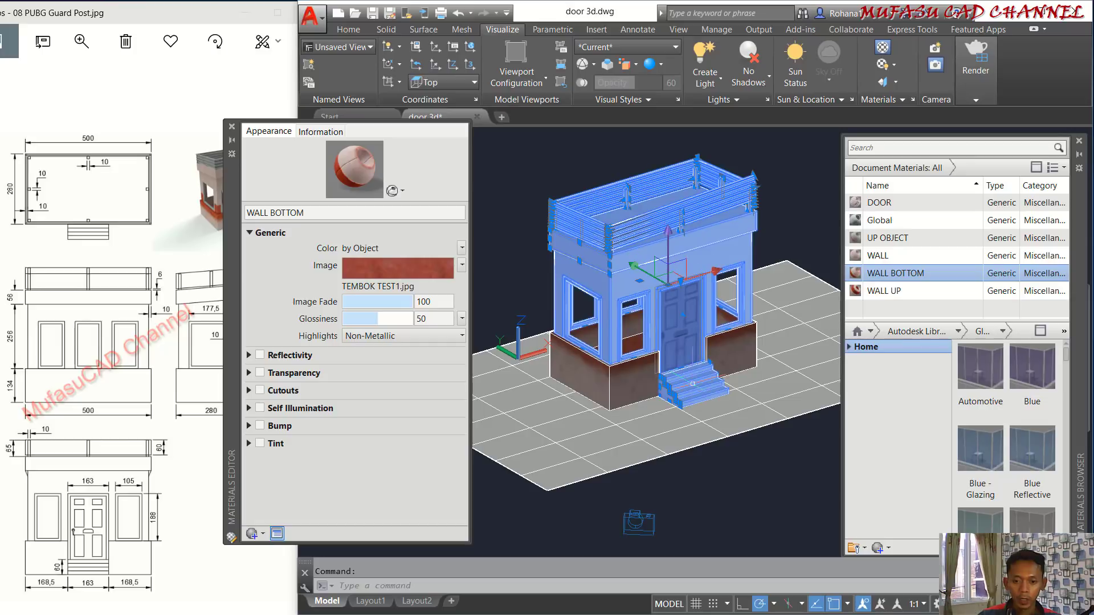
left_click(802, 332)
right_click(797, 192)
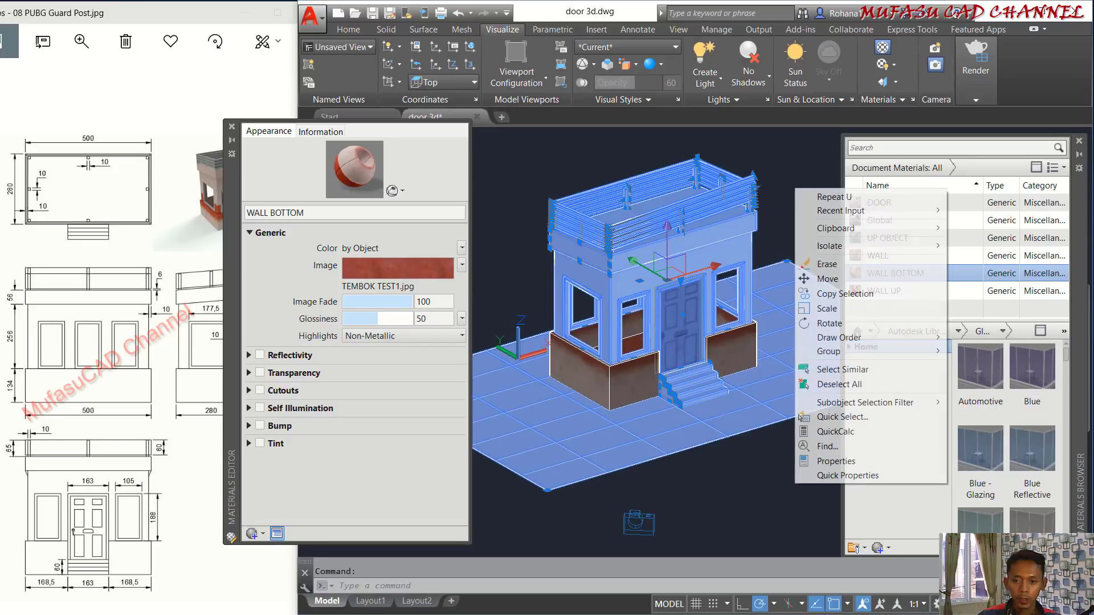
mouse_move(911, 245)
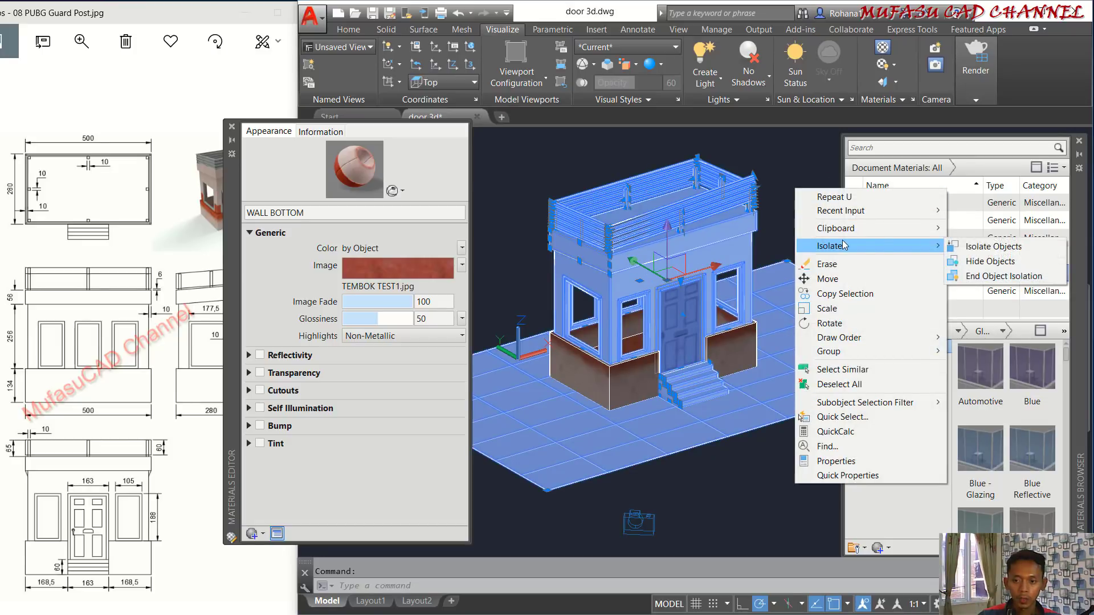
left_click(986, 262)
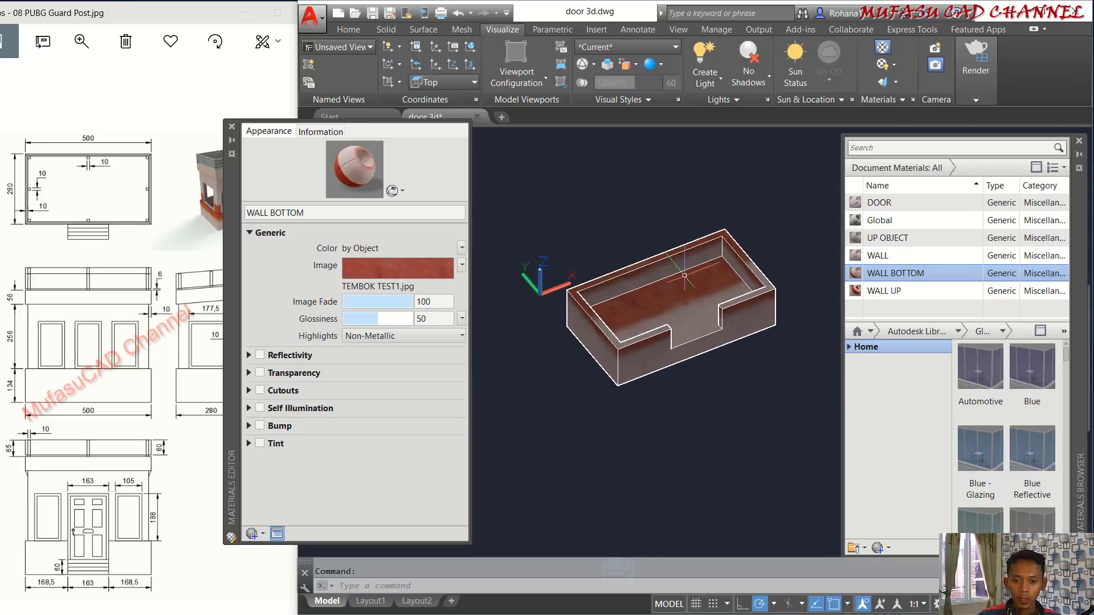
Explode the lower wall solid into separate faces.
scroll(672, 284, "up", 2)
type("exp")
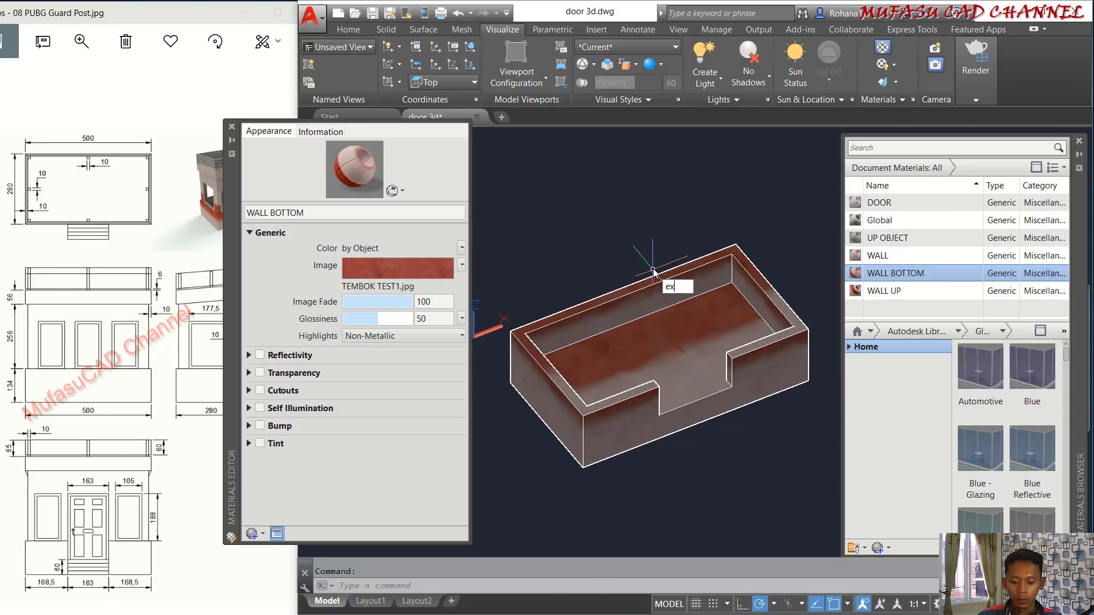
key("Return")
left_click(619, 350)
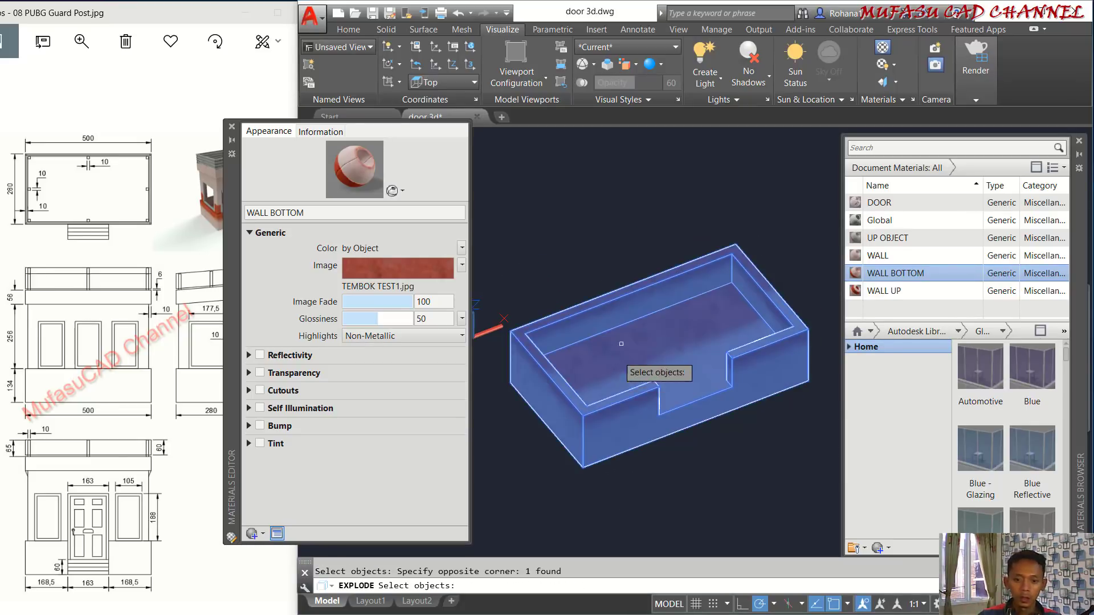
key("Return")
Assign the WALL material to the floor and the inner faces of the lower wall.
left_click(691, 354)
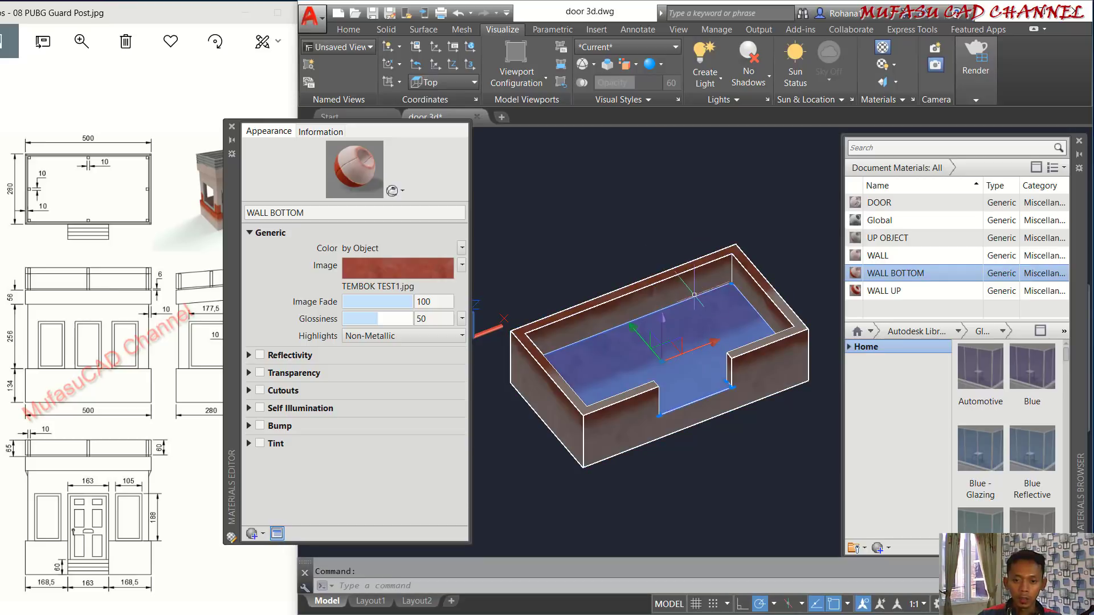
left_click(716, 287)
mouse_move(759, 291)
middle_mouse_down("shift")
mouse_move(602, 227)
mouse_move(558, 296)
mouse_move(746, 303)
middle_mouse_up("shift")
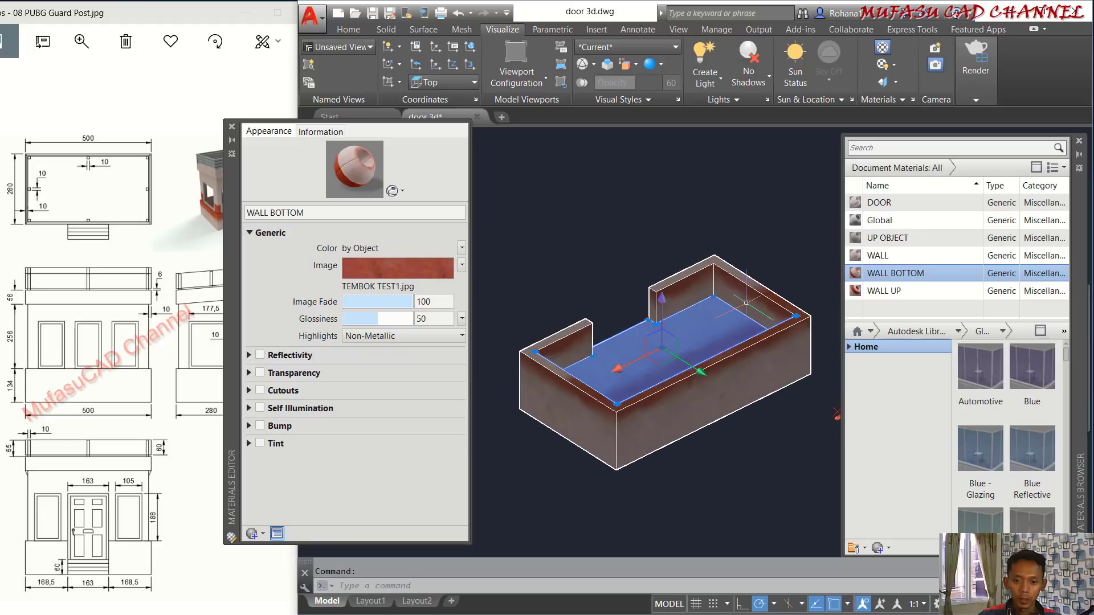
left_click(753, 303, "ctrl")
left_click(699, 291, "ctrl")
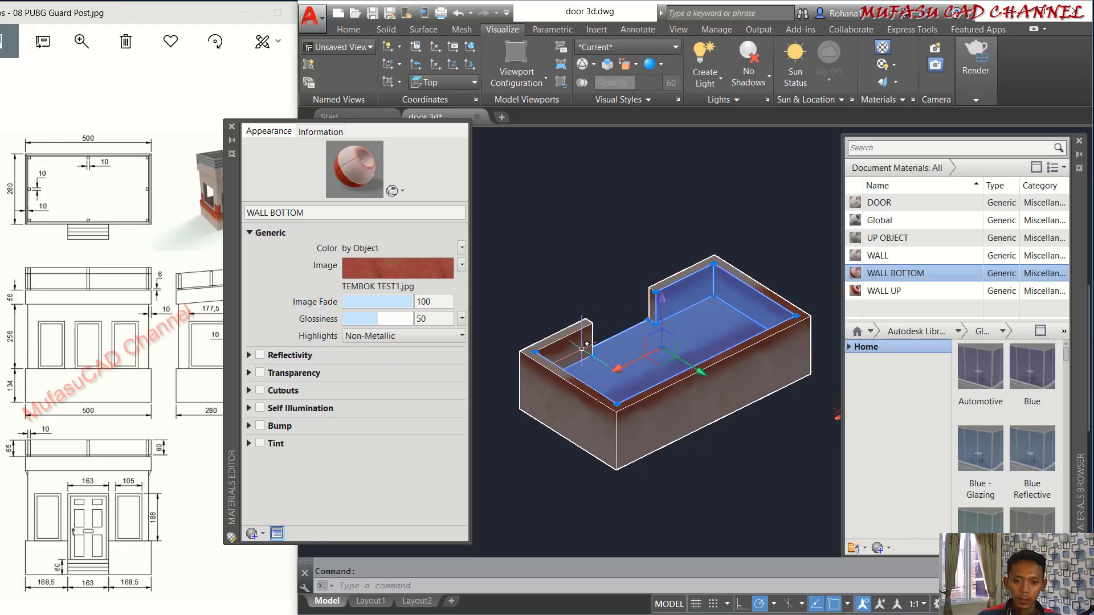
left_click(586, 344, "ctrl")
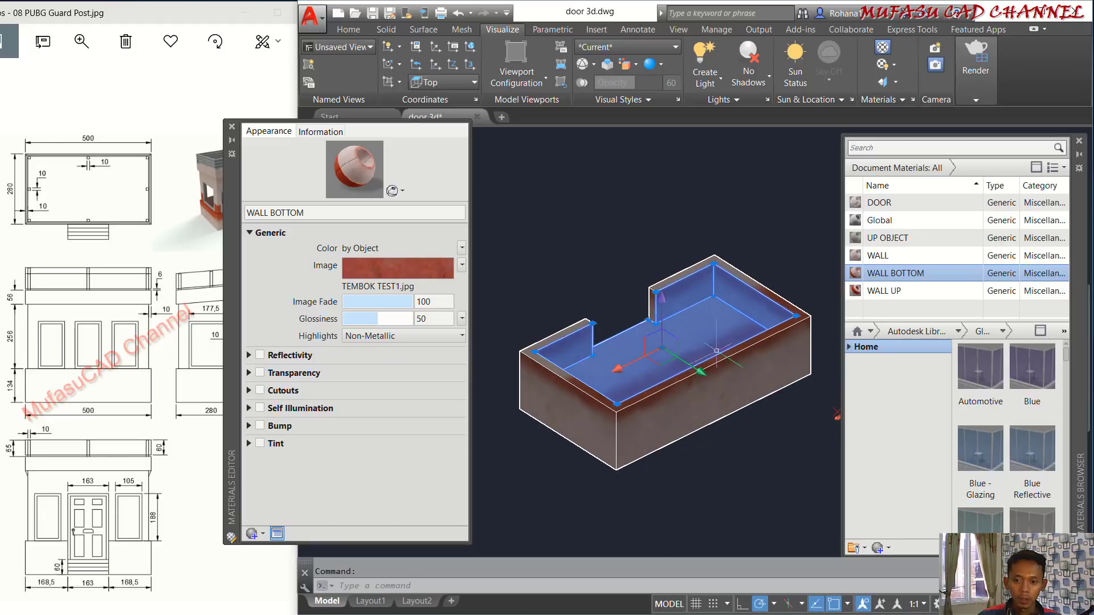
right_click(881, 259)
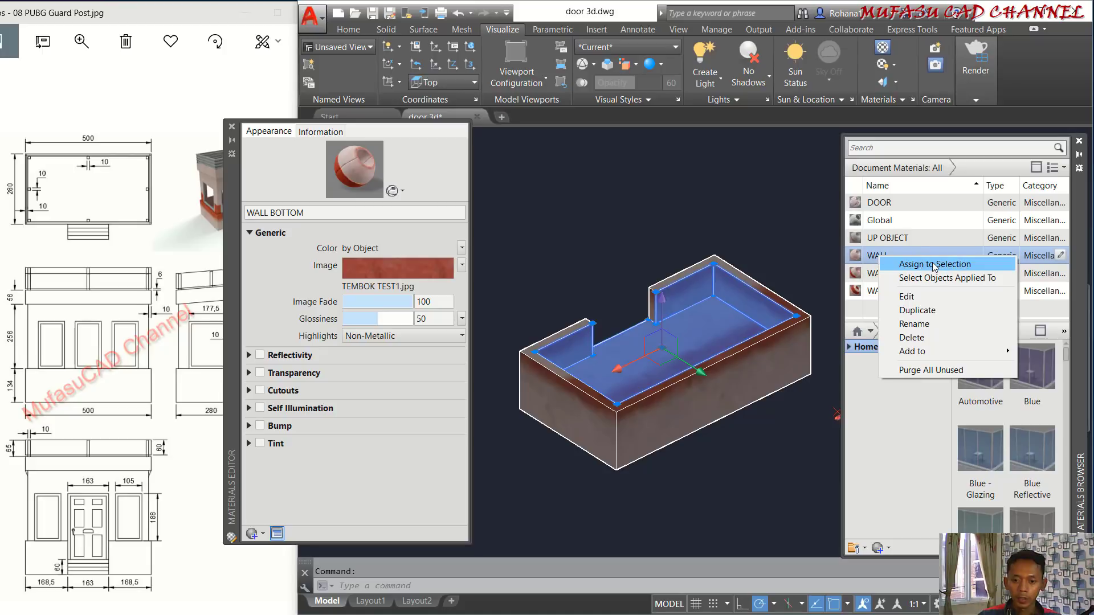
left_click(934, 265)
Apply box material mapping to the outer faces of the lower wall together with the end faces at the door opening.
scroll(674, 320, "up", 3)
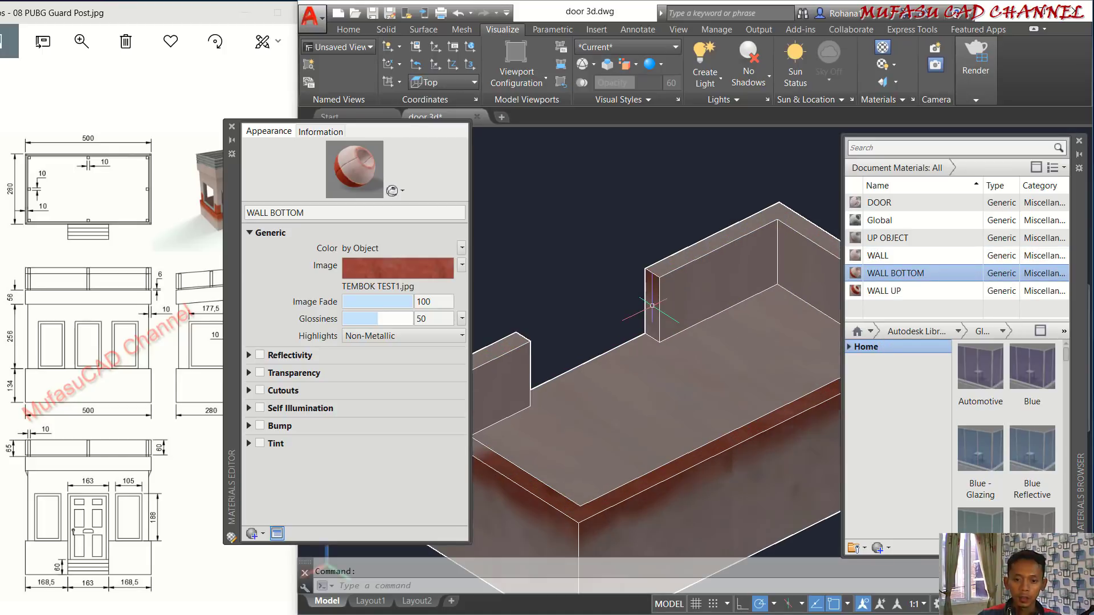
left_click(653, 312, "ctrl")
middle_click_drag(737, 318, 583, 327, "shift")
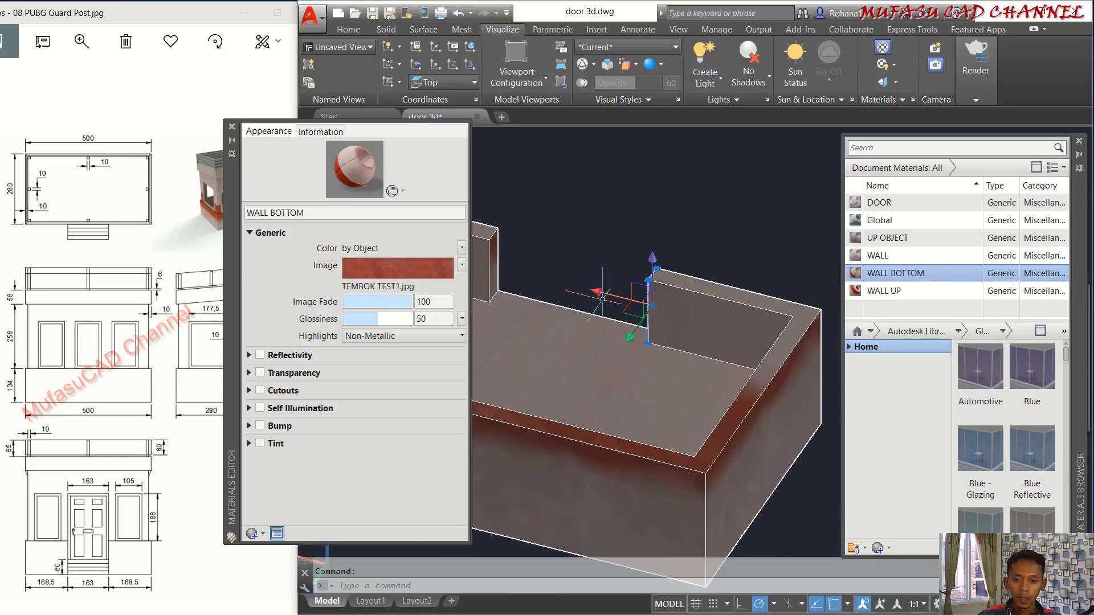
middle_click_drag(530, 289, 598, 307)
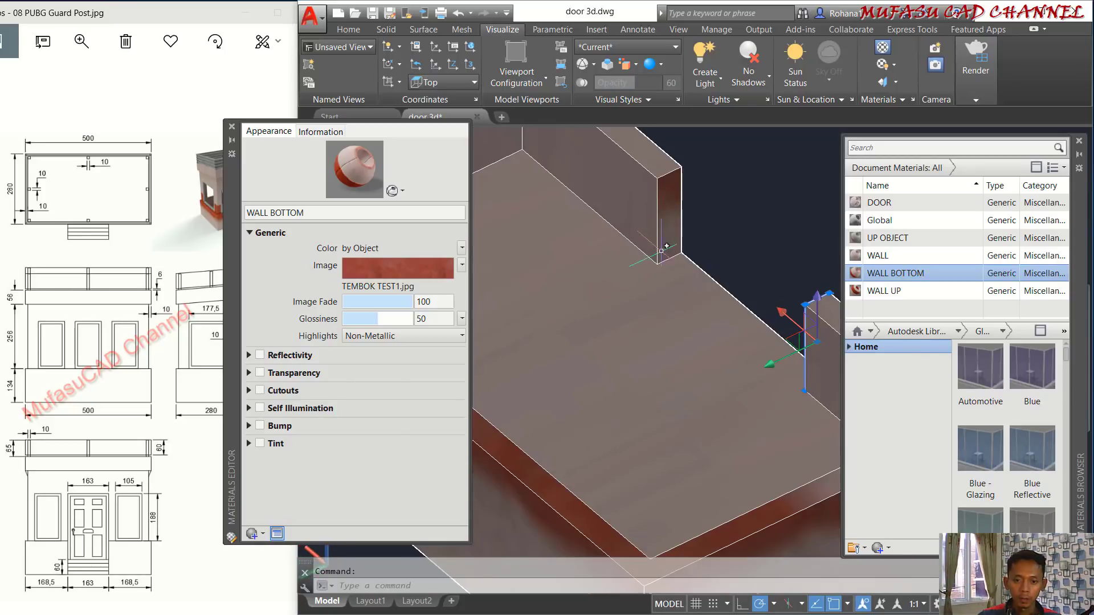
scroll(663, 248, "down", 5)
left_click(701, 320, "ctrl")
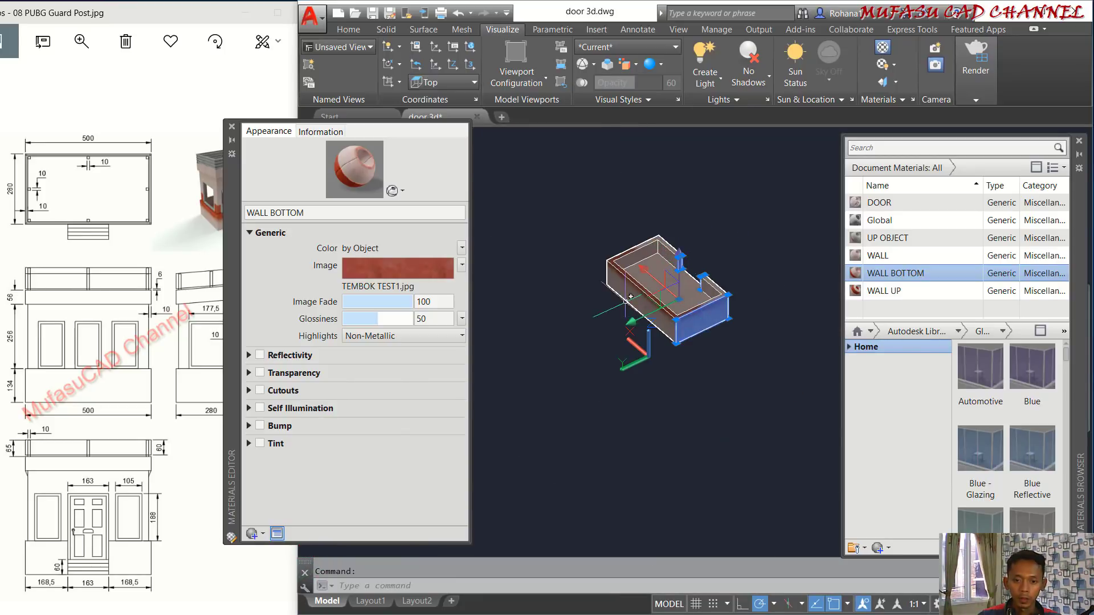
left_click(623, 290, "ctrl")
mouse_move(578, 290)
middle_mouse_down("shift")
mouse_move(723, 271)
mouse_move(708, 293)
mouse_move(764, 273)
mouse_move(676, 322)
mouse_move(672, 285)
mouse_move(646, 256)
middle_mouse_up("shift")
left_click(663, 325, "ctrl")
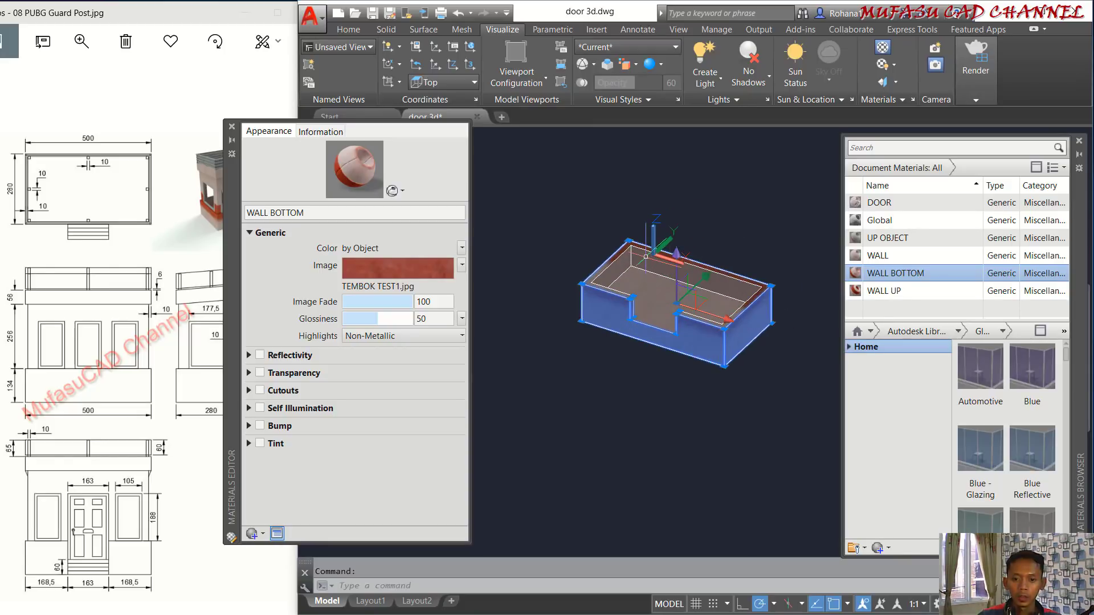
scroll(646, 257, "up", 2)
middle_click_drag(714, 271, 672, 275)
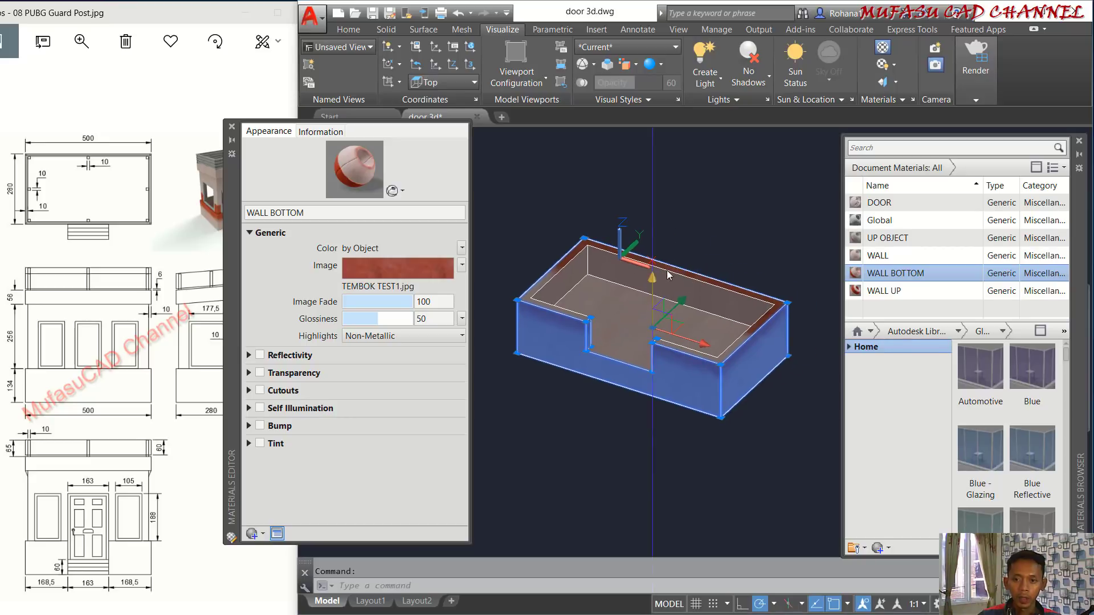
left_click(896, 82)
left_click(906, 135)
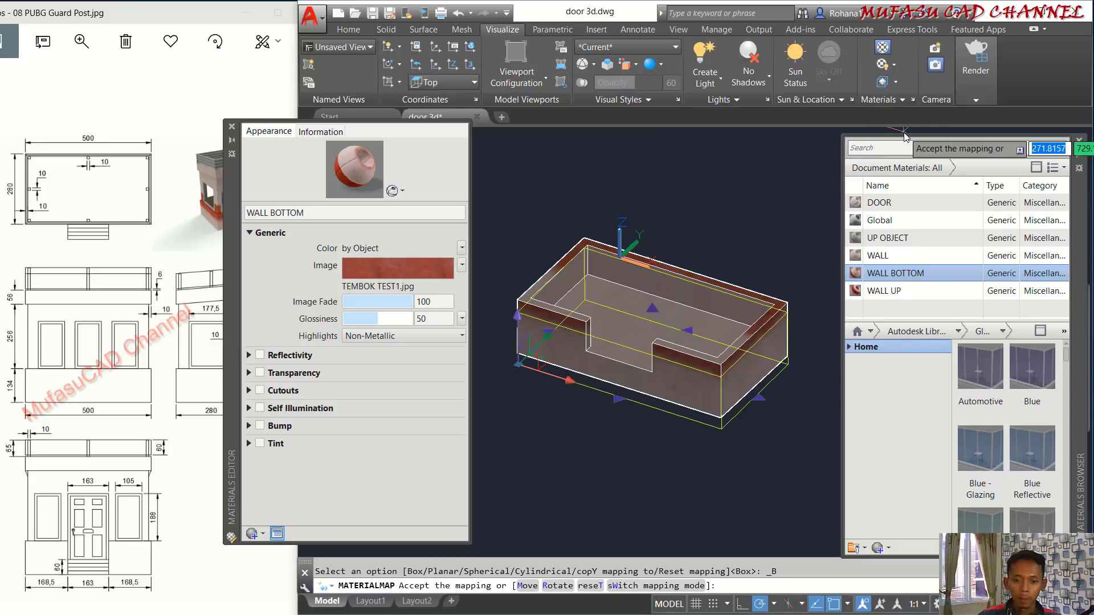
Lower the box mapping on the lower wall's outer faces so the red band shifts down from the top edge.
scroll(523, 328, "up", 2)
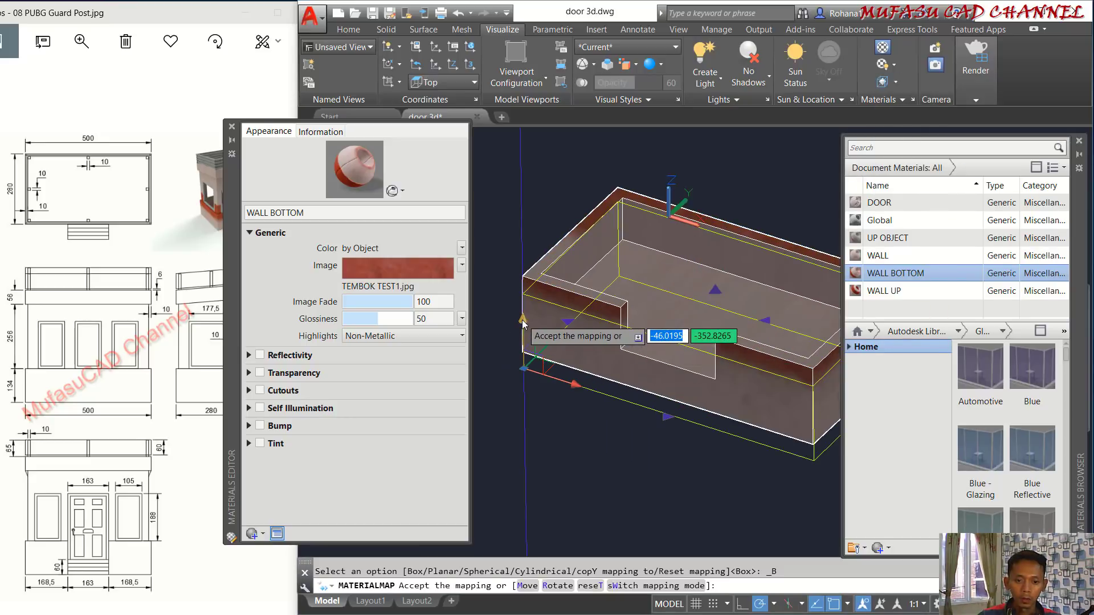
left_click_drag(522, 321, 503, 370)
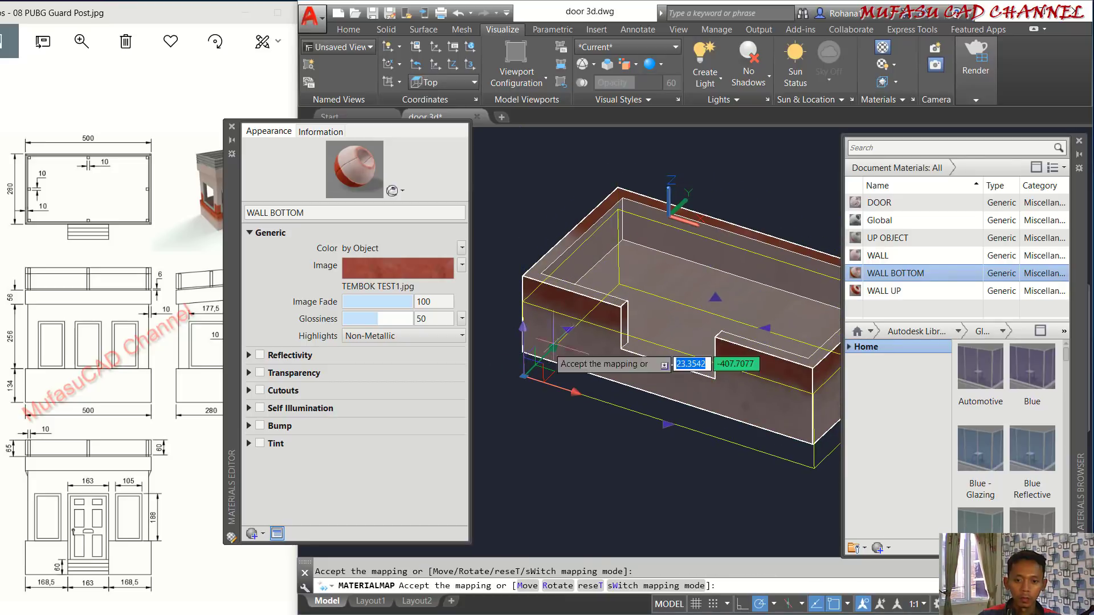
key("Escape")
scroll(692, 268, "down", 2)
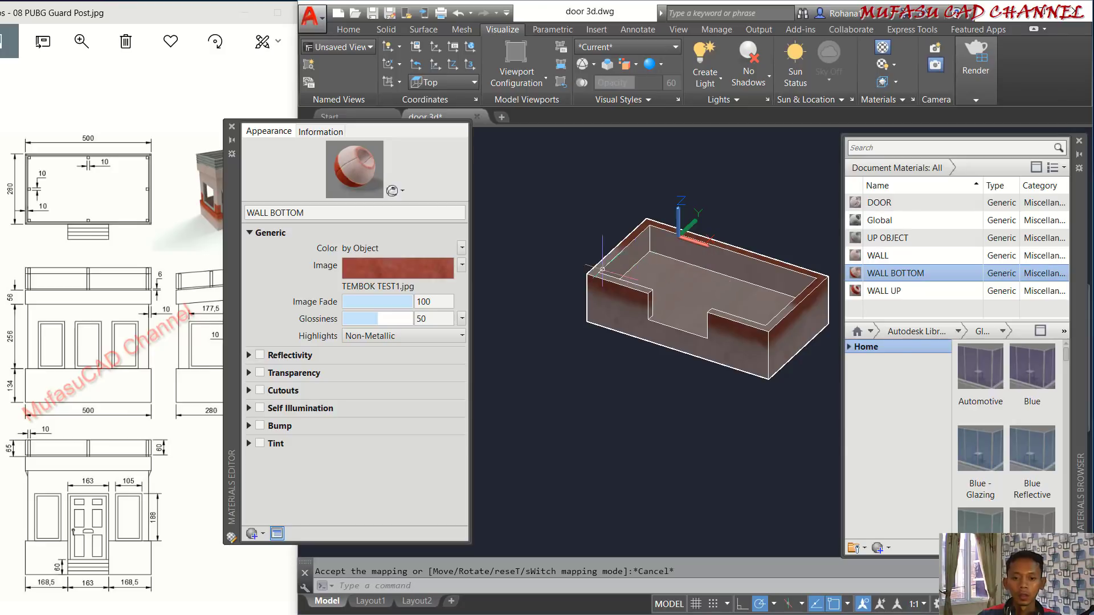
Apply planar mapping to the top face of the lower wall and stretch the map frame outward beyond the door side.
scroll(602, 269, "up", 2)
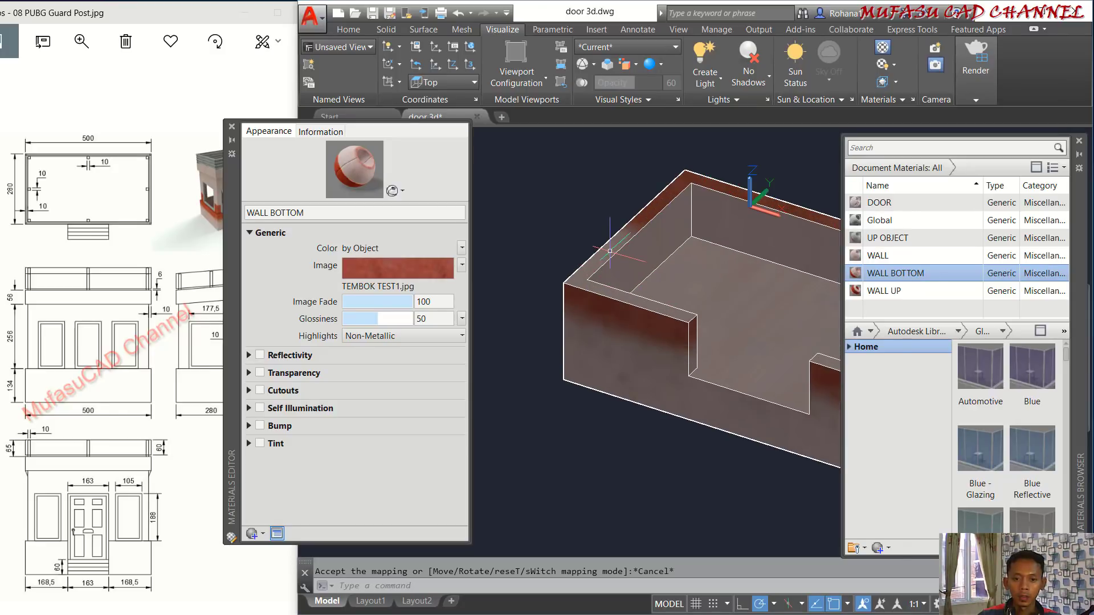
left_click(609, 251, "ctrl")
scroll(731, 254, "down", 3)
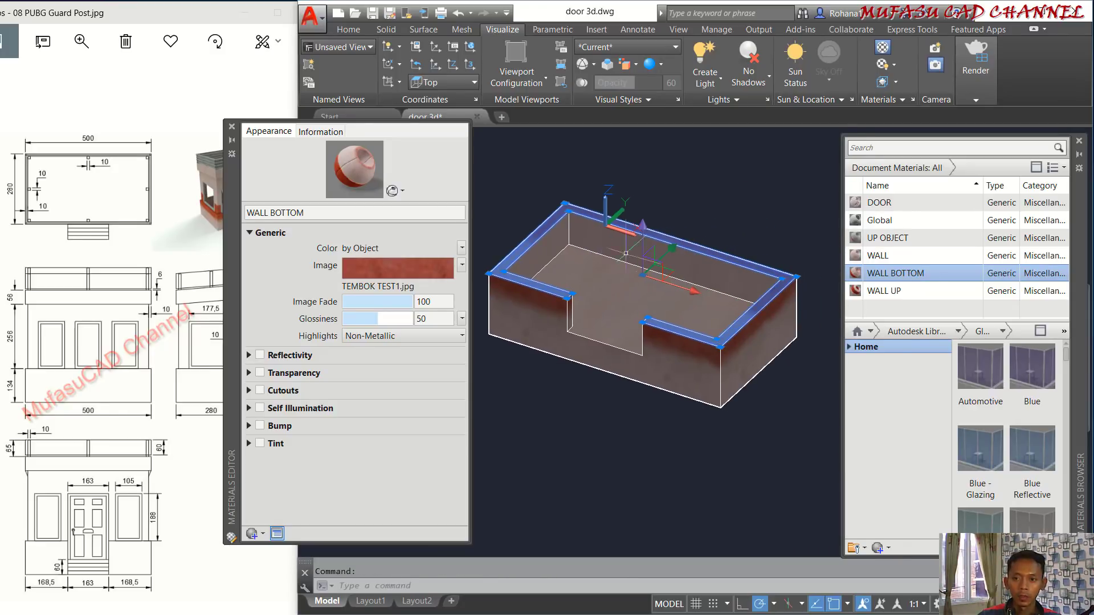
left_click(896, 82)
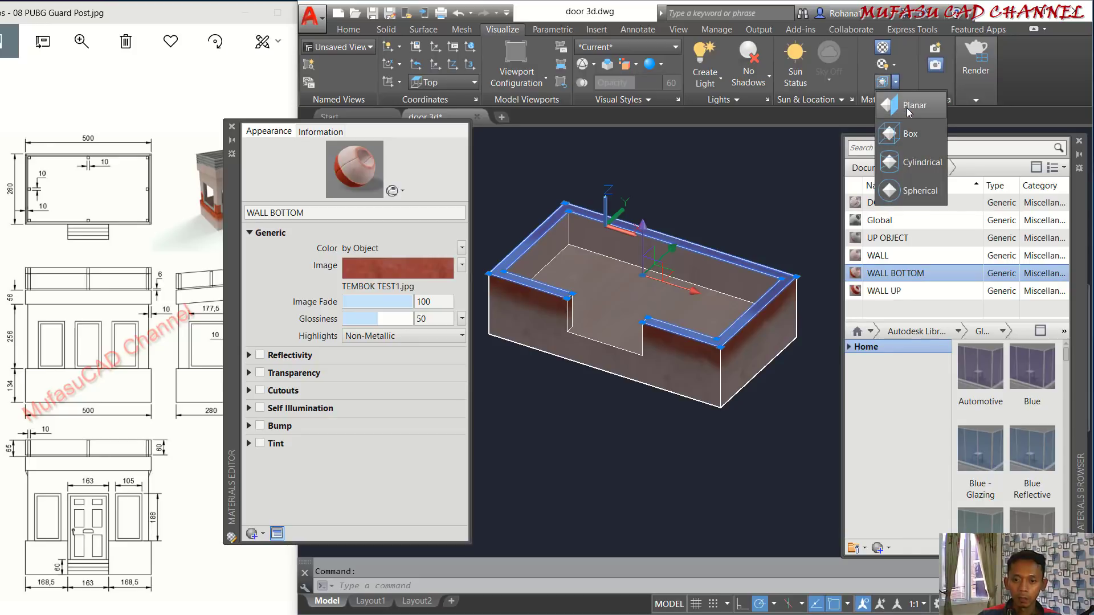
left_click(907, 107)
scroll(743, 357, "down", 2)
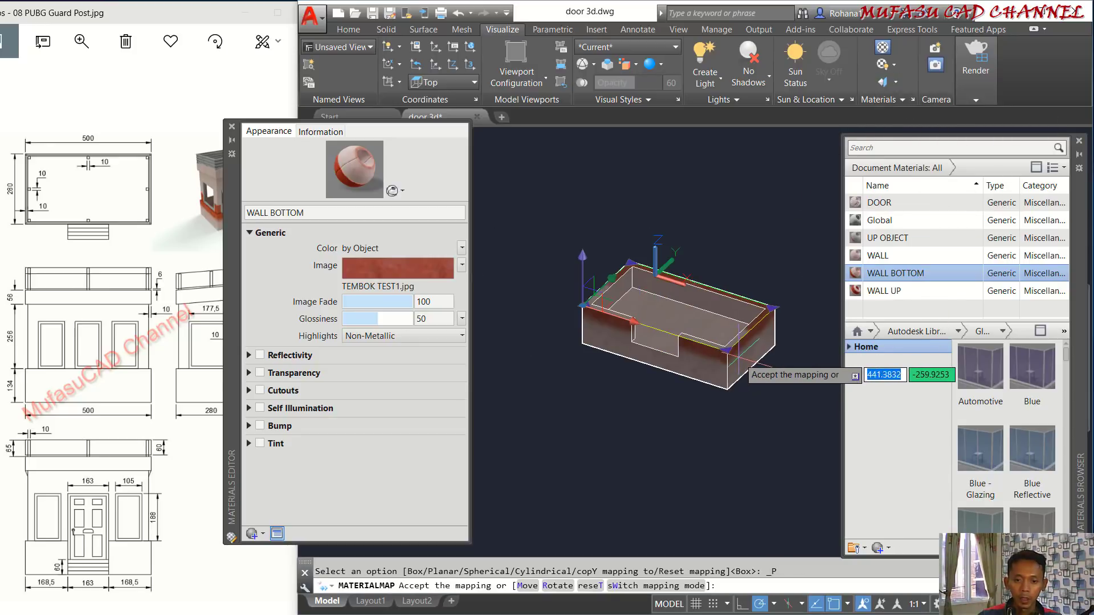
middle_click_drag(706, 276, 708, 307, "shift")
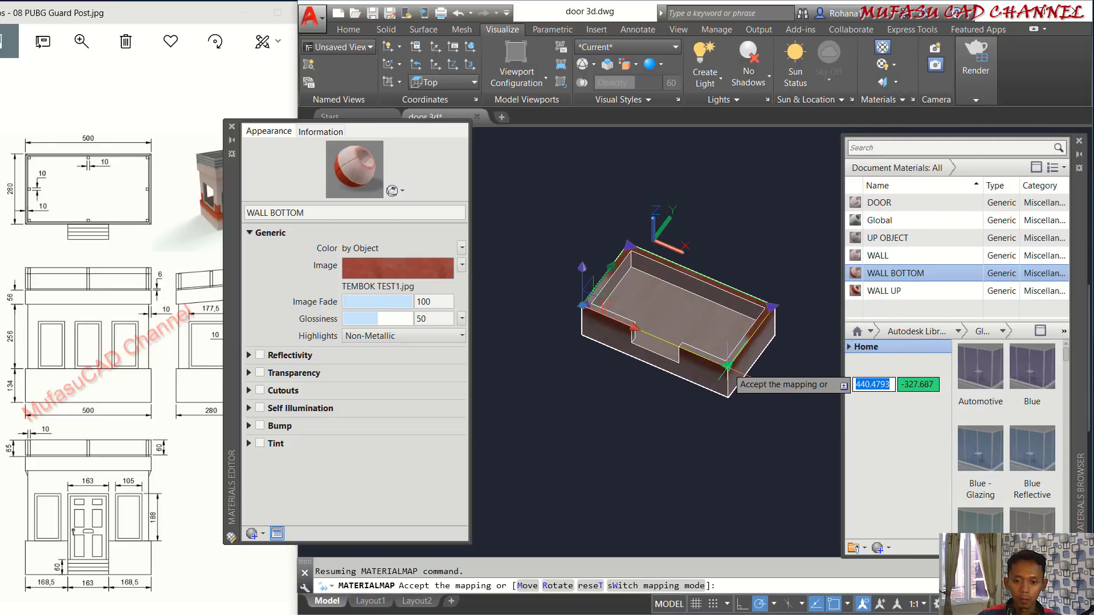
left_click(727, 365)
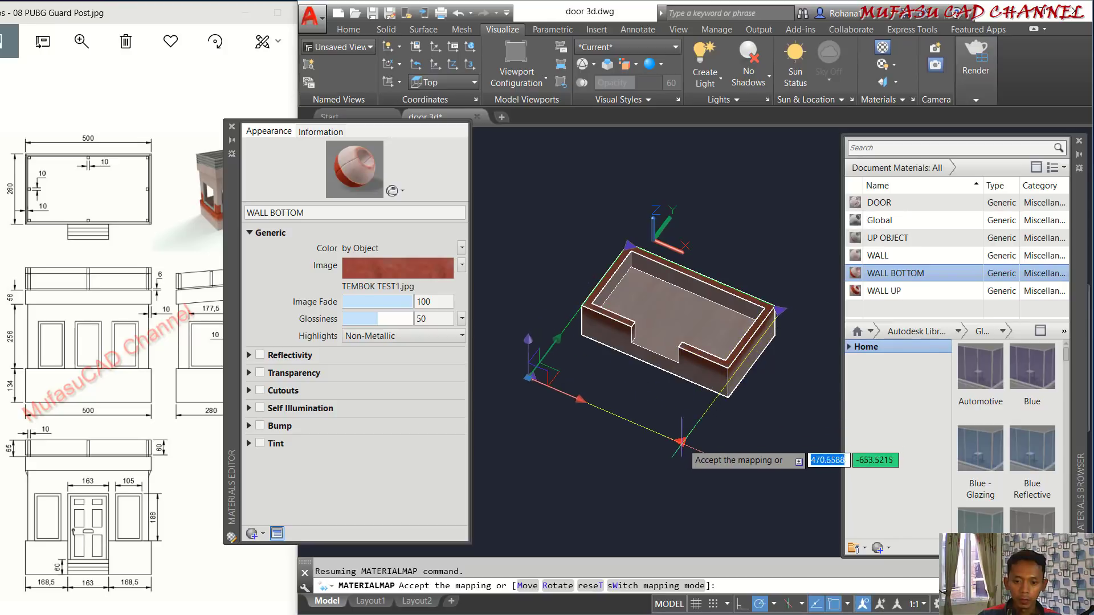
left_click(682, 442)
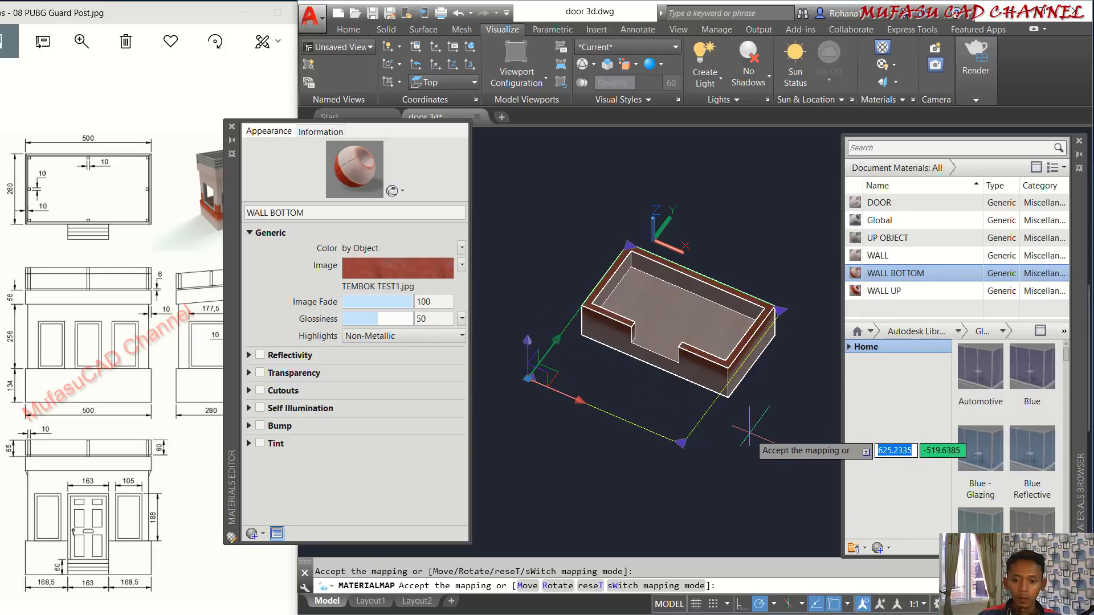
key("Escape")
End the object isolation to display the whole guard post again.
right_click(713, 185)
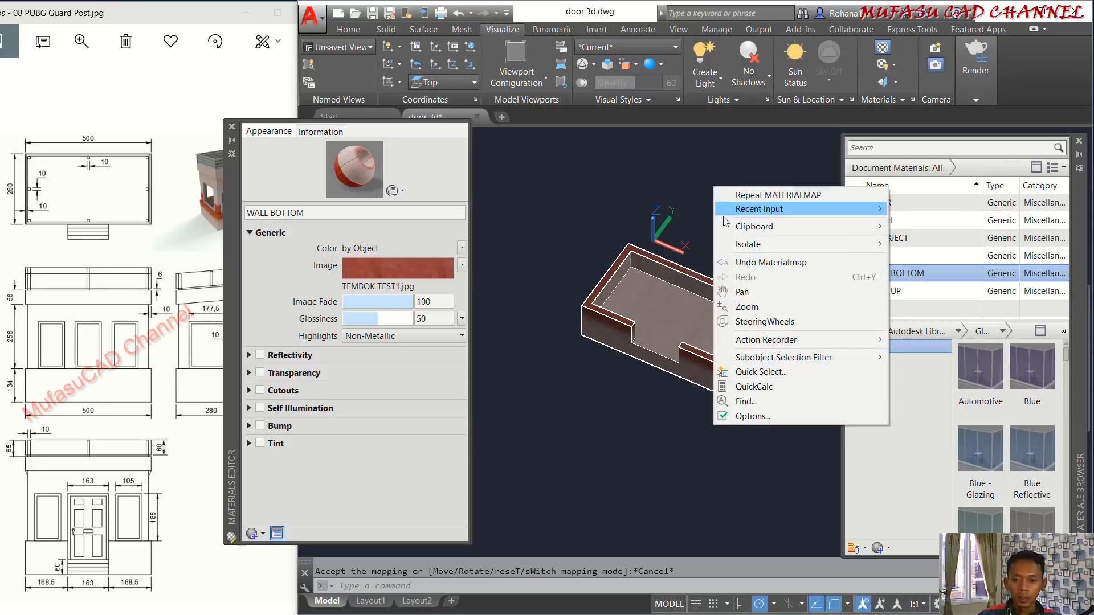
mouse_move(757, 248)
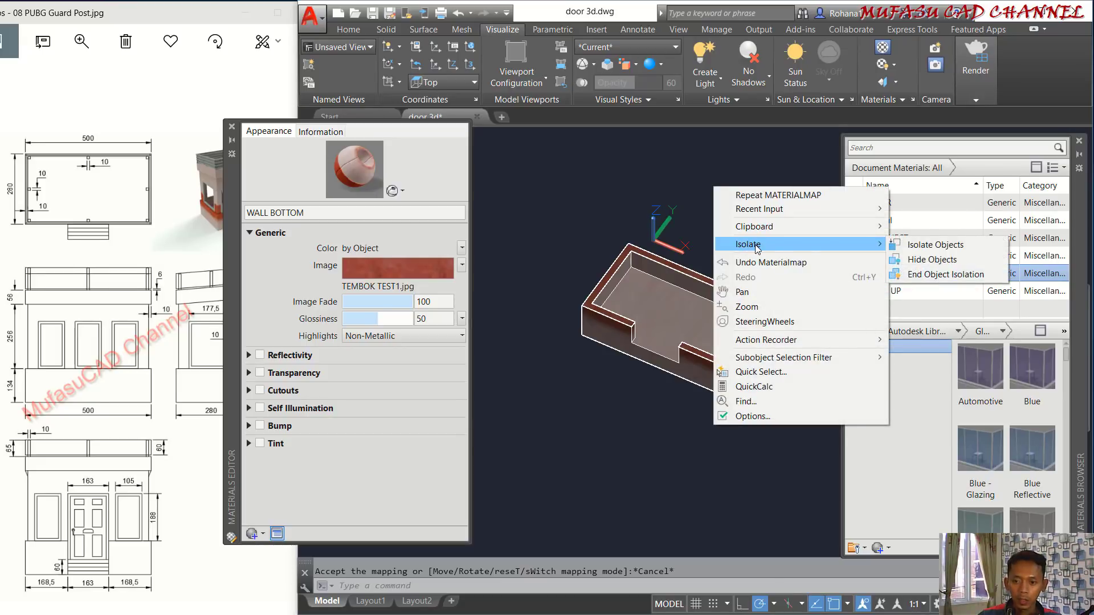
left_click(935, 275)
middle_click_drag(736, 243, 738, 243, "shift")
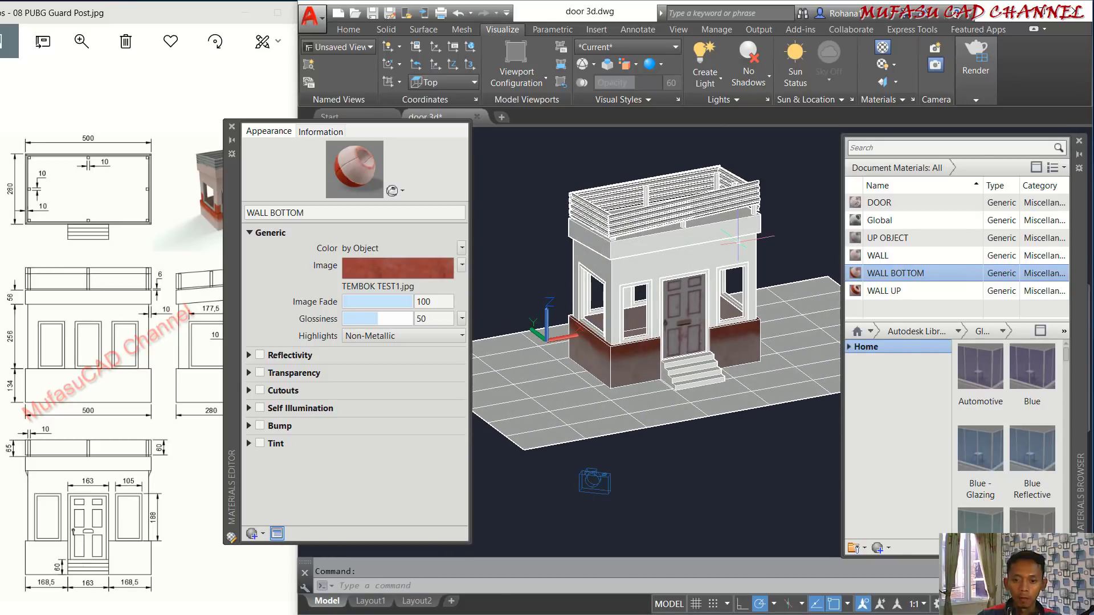
Assign the WALL UP material to the upper wall.
left_click(753, 251)
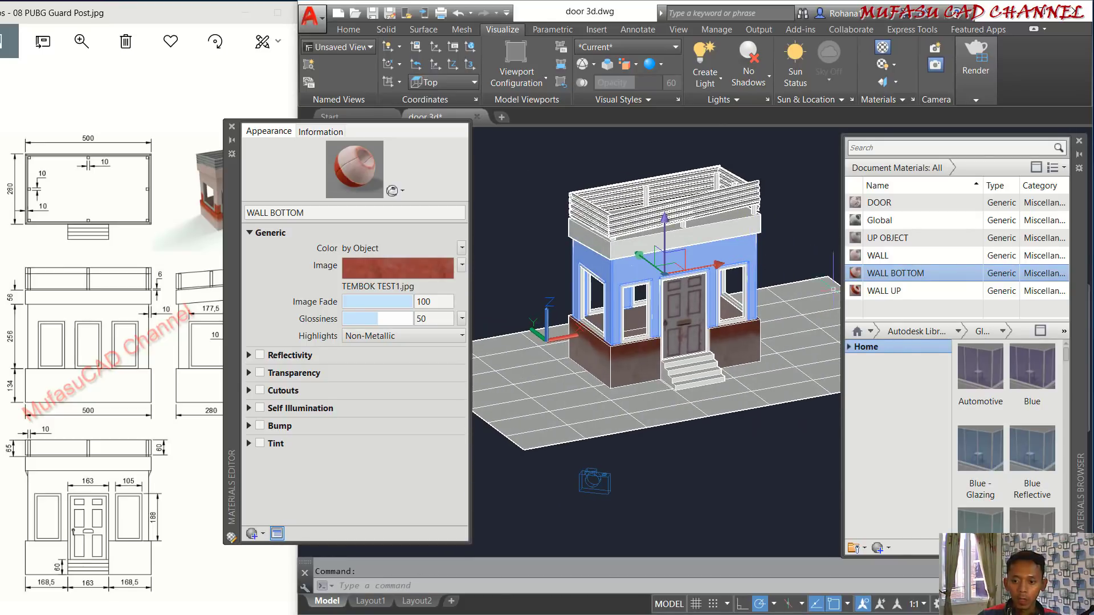
right_click(889, 293)
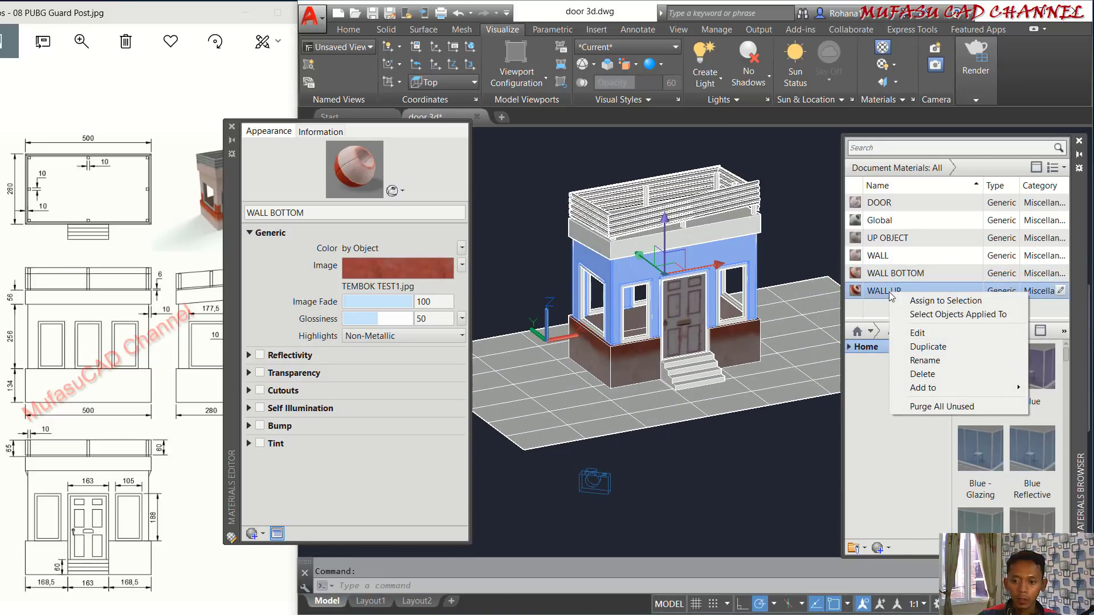
left_click(925, 302)
Apply box material mapping to the upper wall.
middle_click_drag(601, 281, 664, 298, "shift")
scroll(662, 298, "up", 2)
left_click(760, 204)
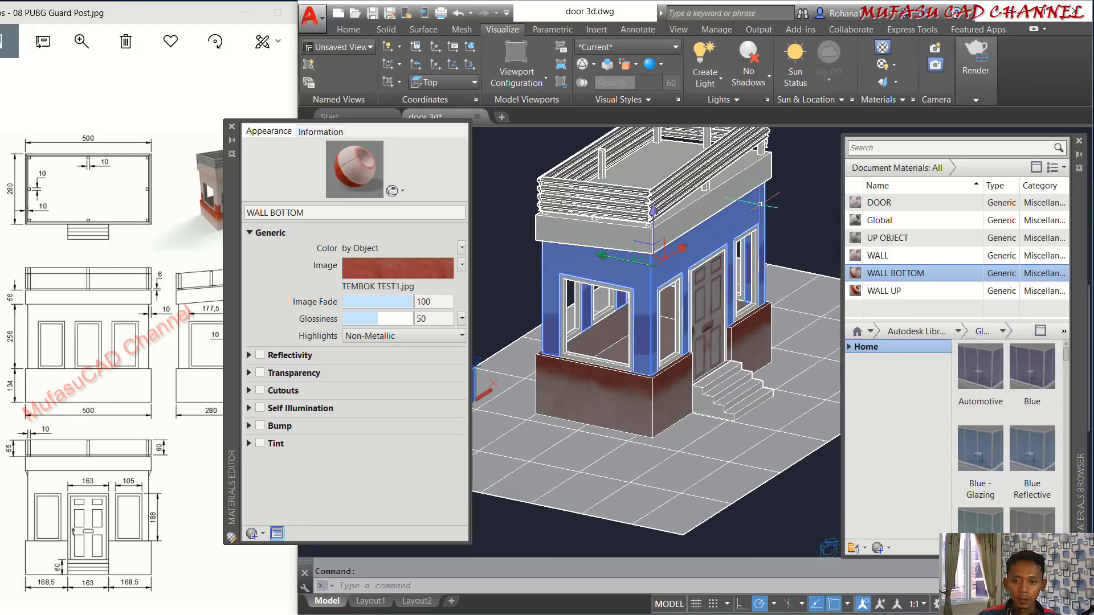
left_click(895, 81)
left_click(909, 135)
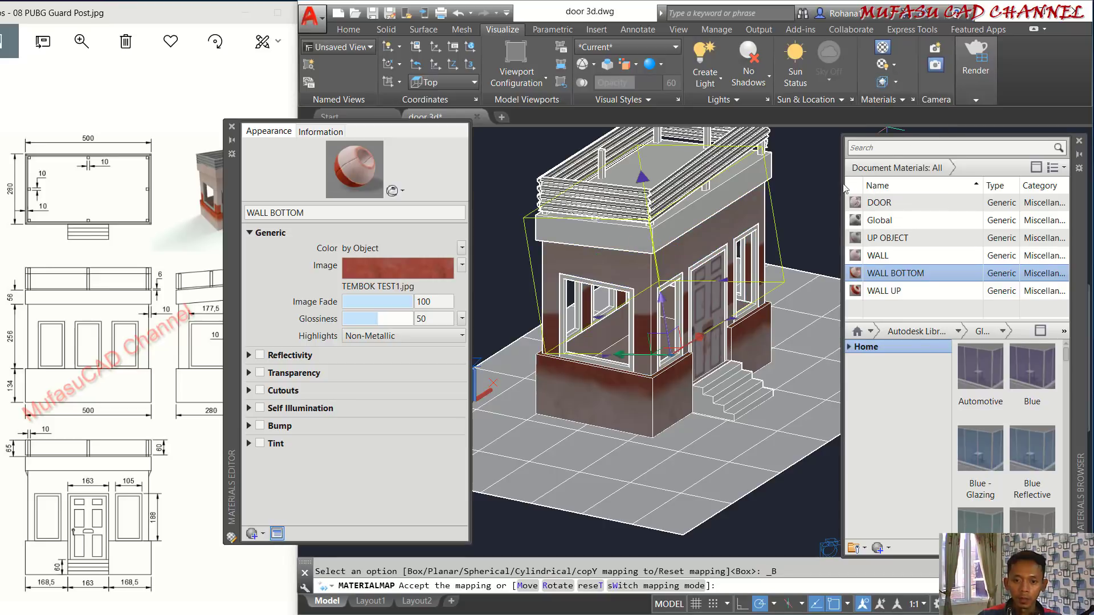
Try to rotate the box mapping of the upper wall.
right_click(794, 216)
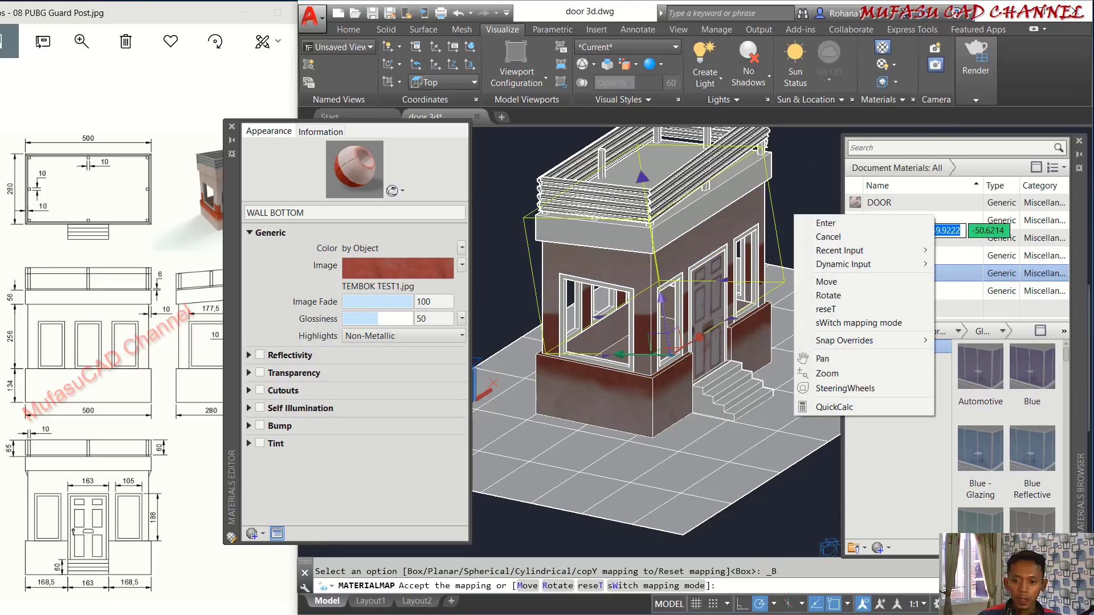
left_click(828, 296)
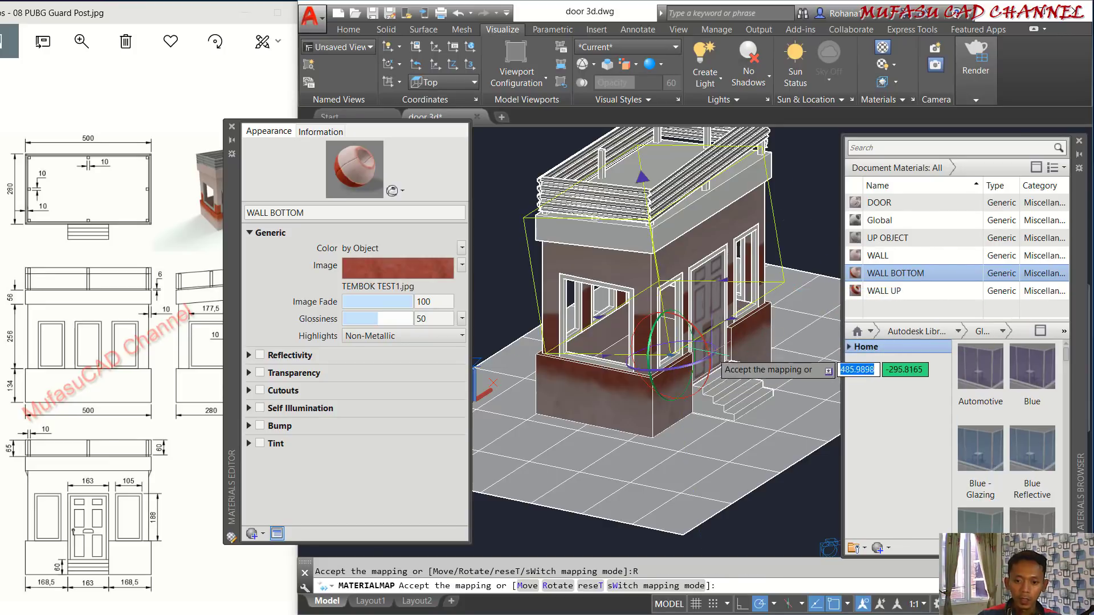
left_click(703, 340)
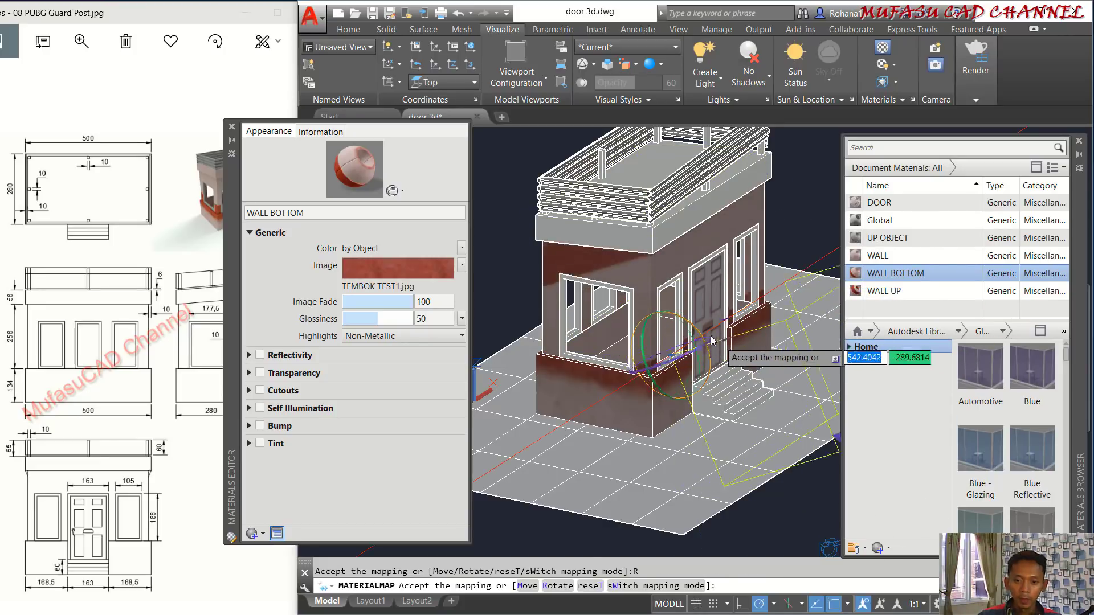
middle_click_drag(649, 300, 831, 358)
middle_click_drag(658, 308, 746, 295, "shift")
middle_click_drag(720, 281, 589, 237)
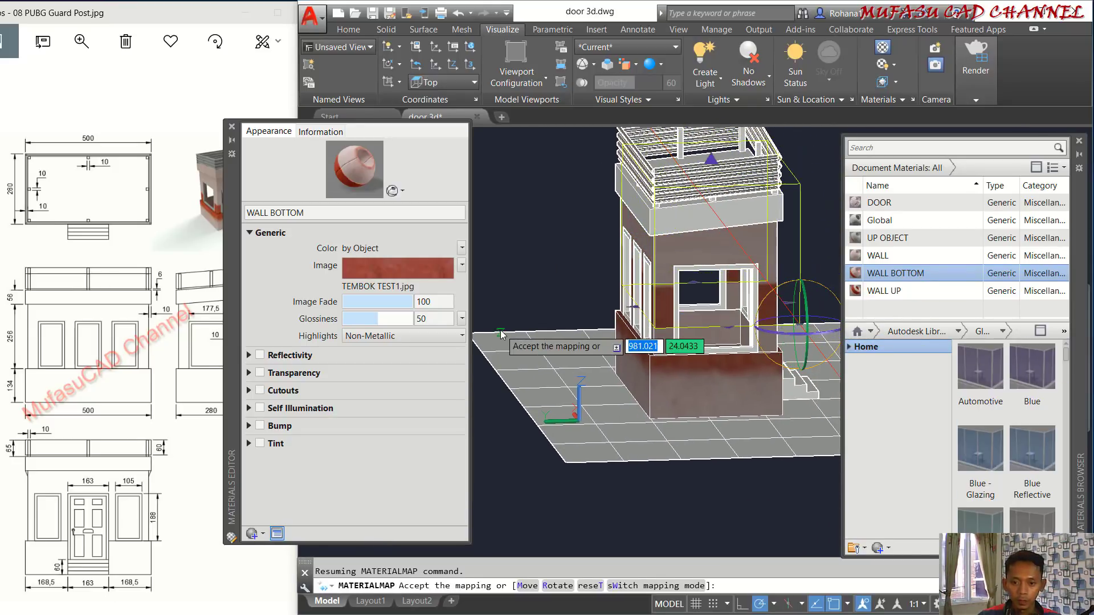
middle_click_drag(499, 331, 589, 278)
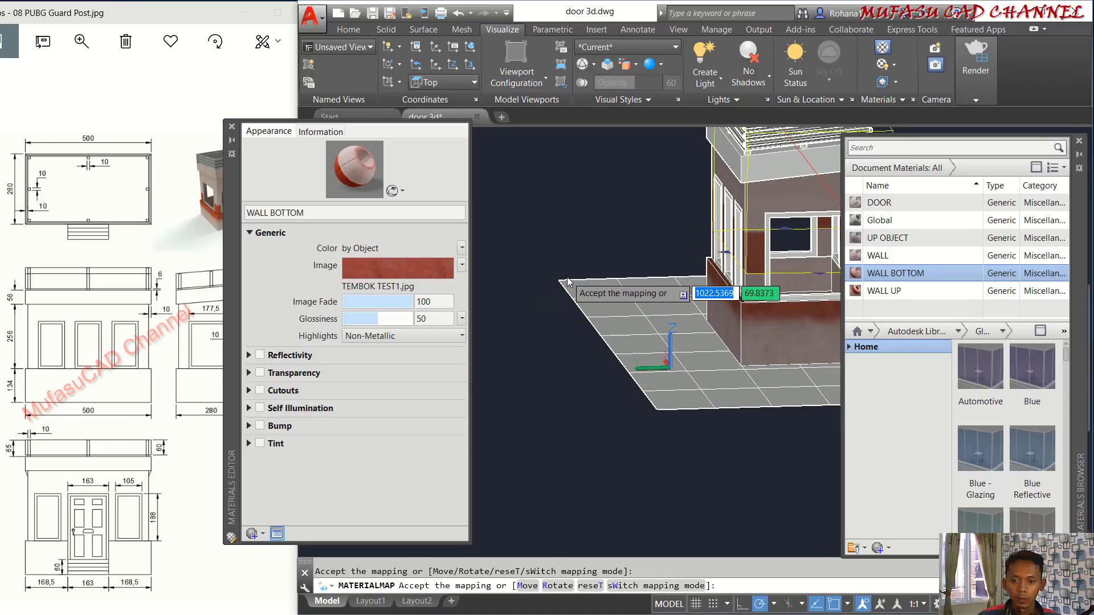
key("Escape")
Reopen the upper wall's box mapping and move it vertically down so its base sits within the lower wall.
scroll(676, 272, "down", 2)
middle_click_drag(761, 276, 653, 333, "shift")
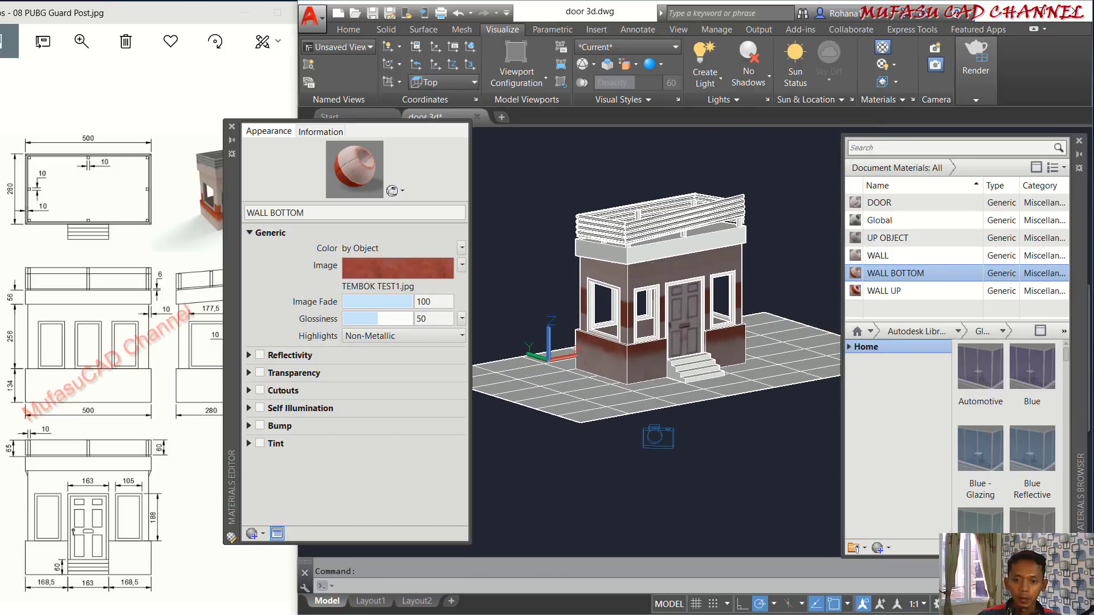
left_click(736, 248)
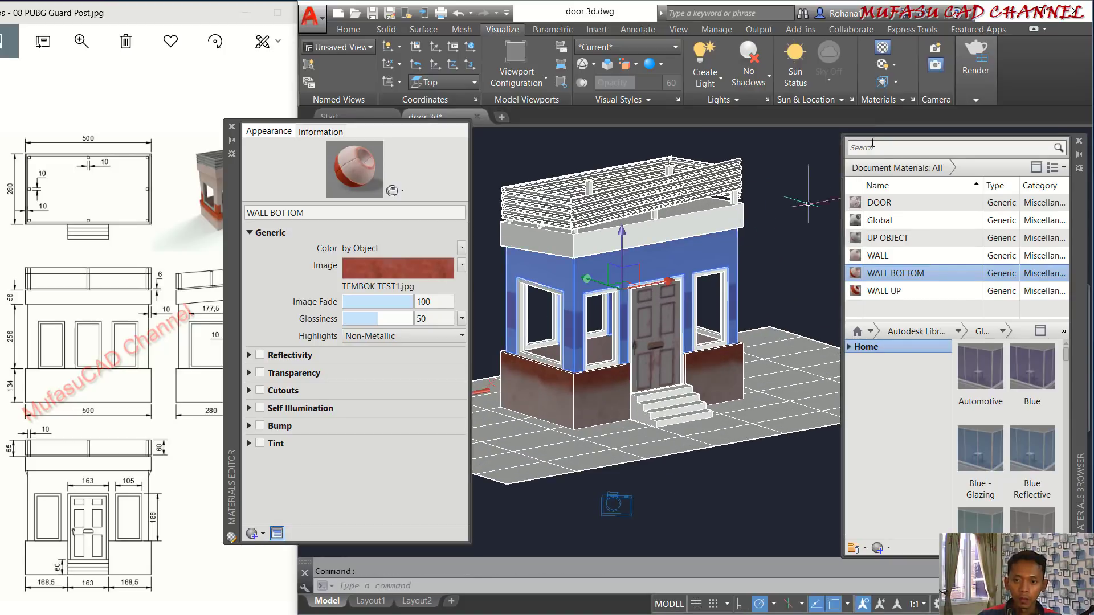
left_click(882, 83)
middle_click_drag(652, 276, 757, 226)
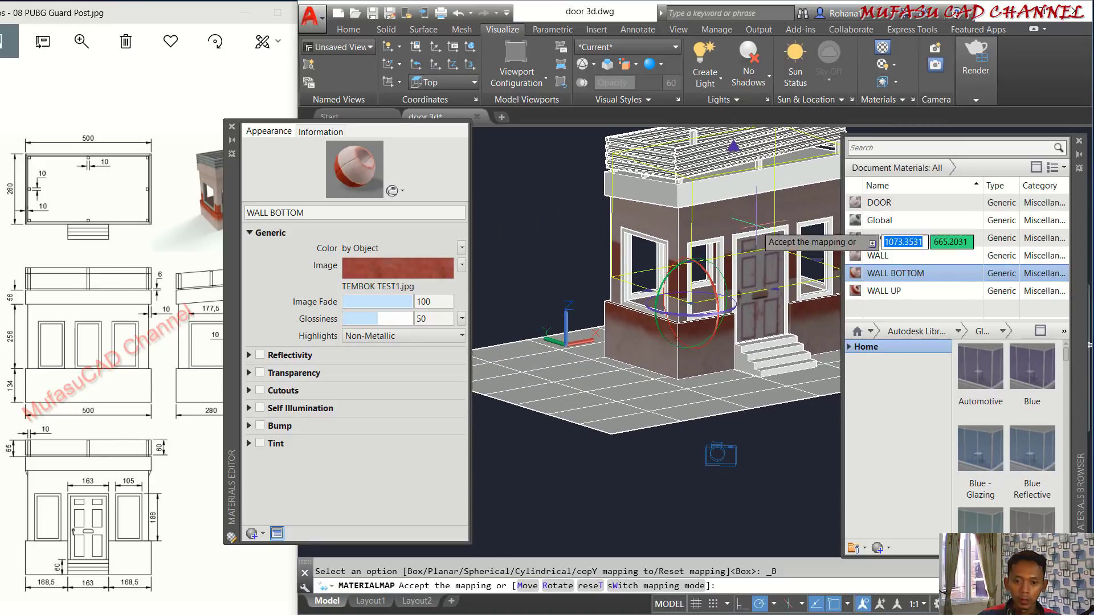
right_click(557, 201)
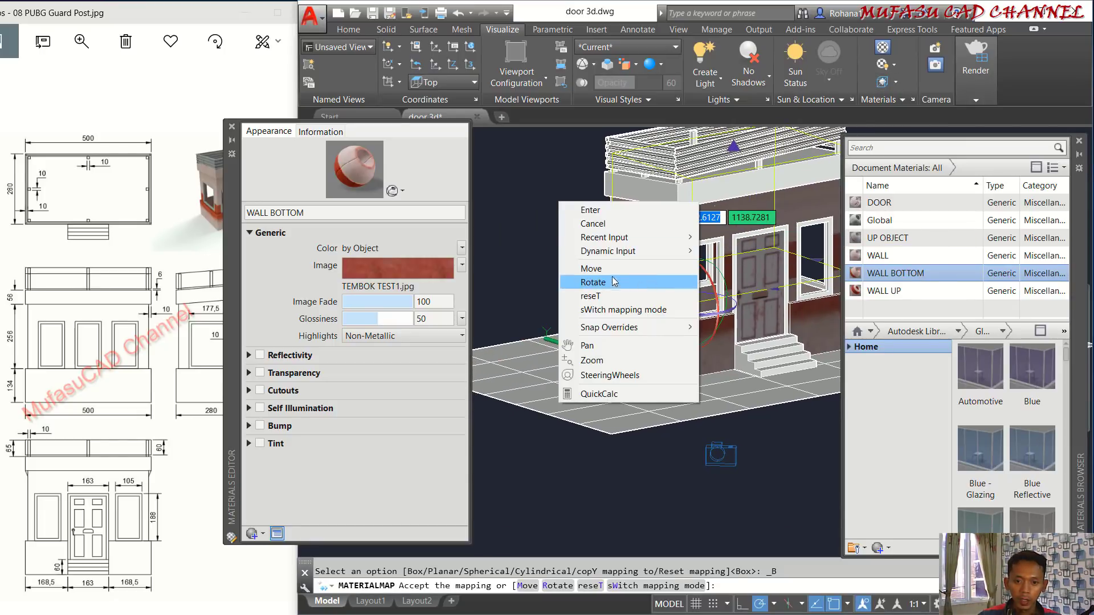
left_click(591, 268)
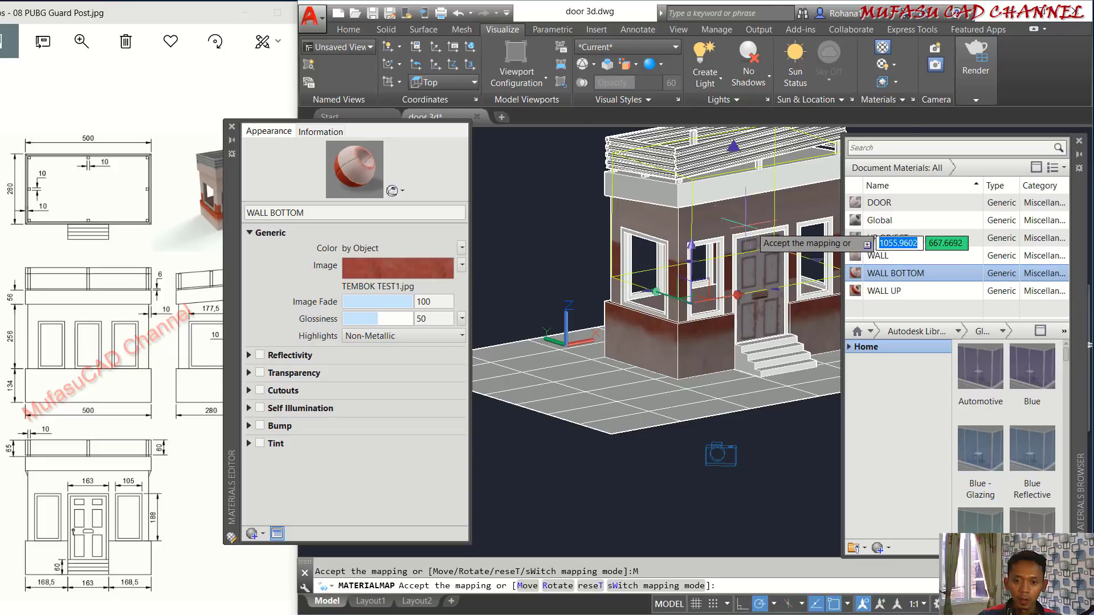
scroll(709, 259, "up", 2)
left_click_drag(677, 276, 705, 396)
middle_click_drag(726, 265, 657, 350)
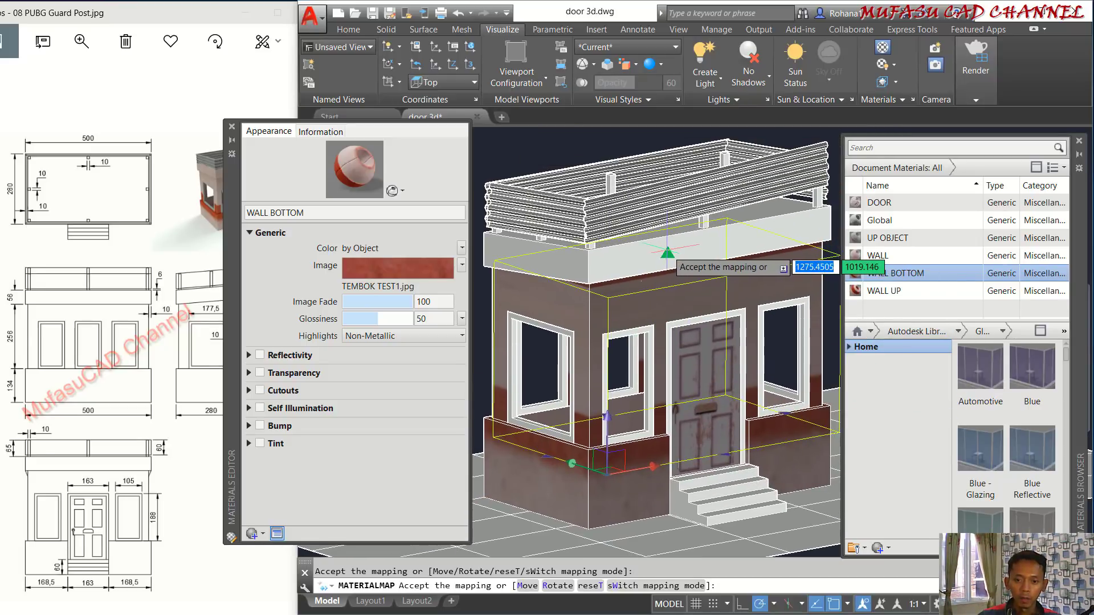
Stretch the upper wall's mapping box up to the roof railing height, and shift the whole mapping slightly lower.
left_click_drag(667, 252, 663, 168)
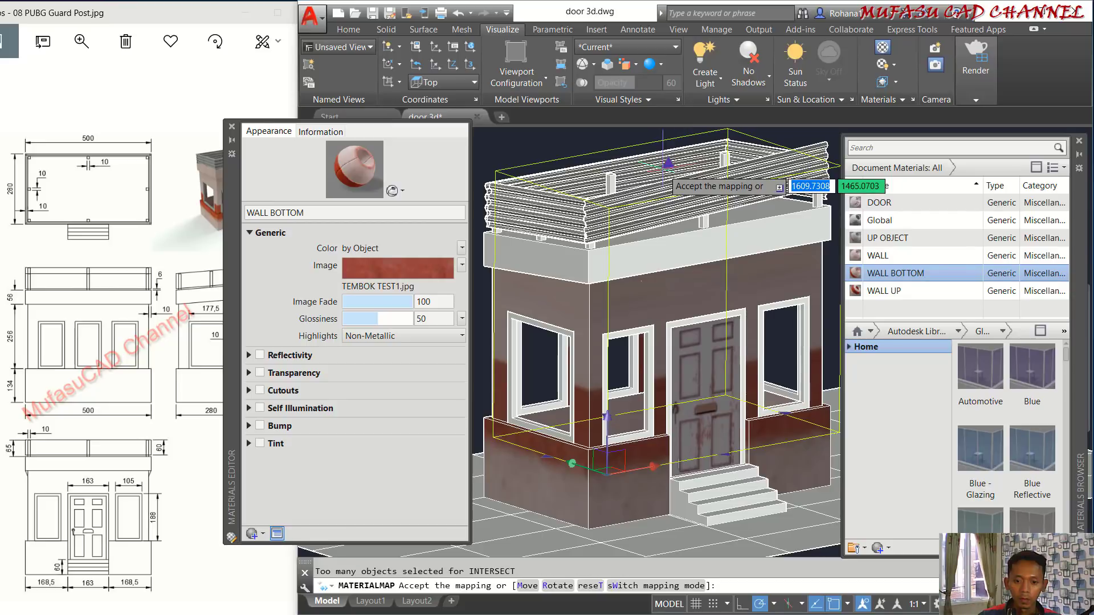
scroll(621, 361, "up", 3)
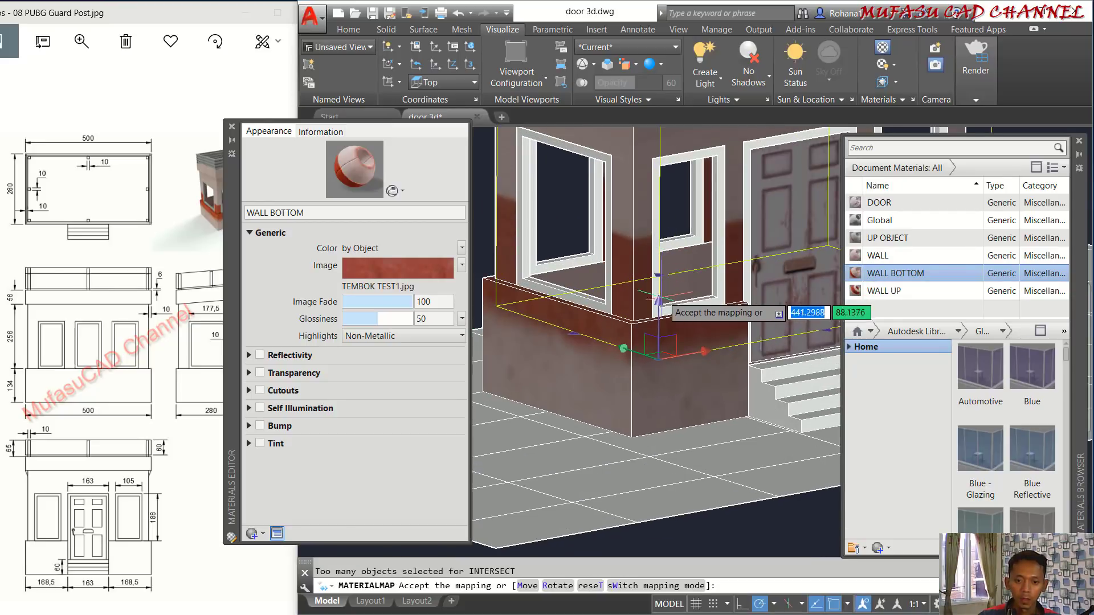
left_click_drag(663, 306, 678, 385)
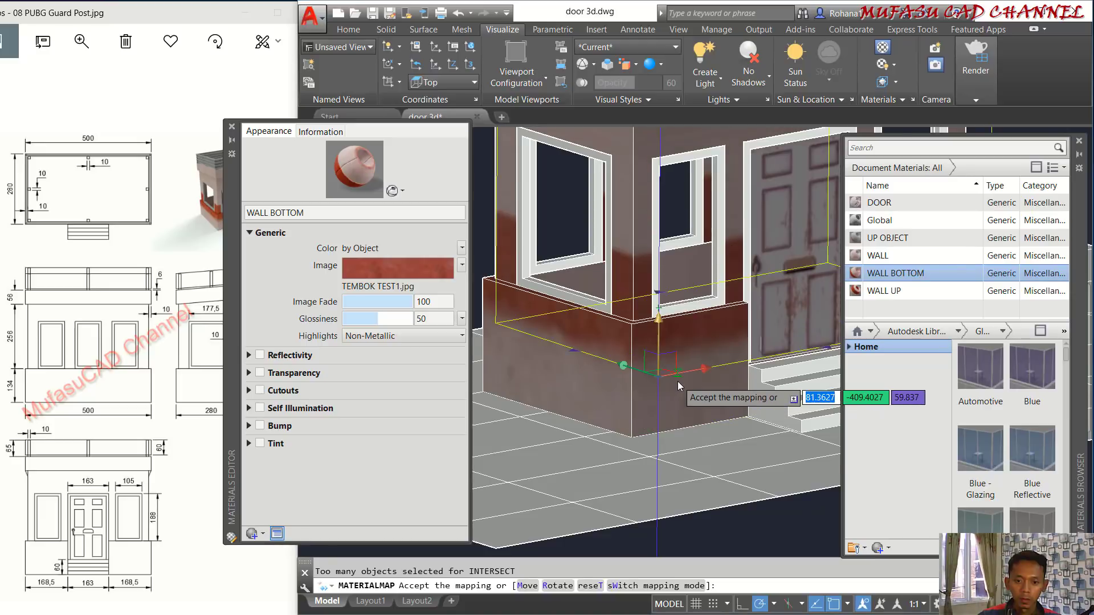
scroll(741, 250, "down", 2)
key("Escape")
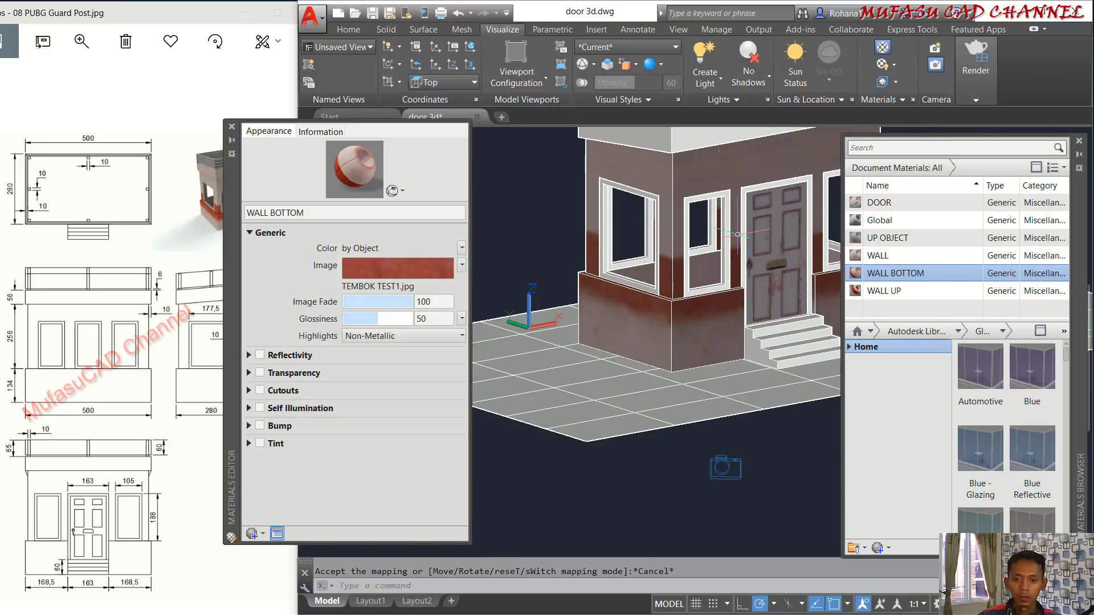
Hide the railing bars on all four sides of the roof.
scroll(764, 224, "down", 4)
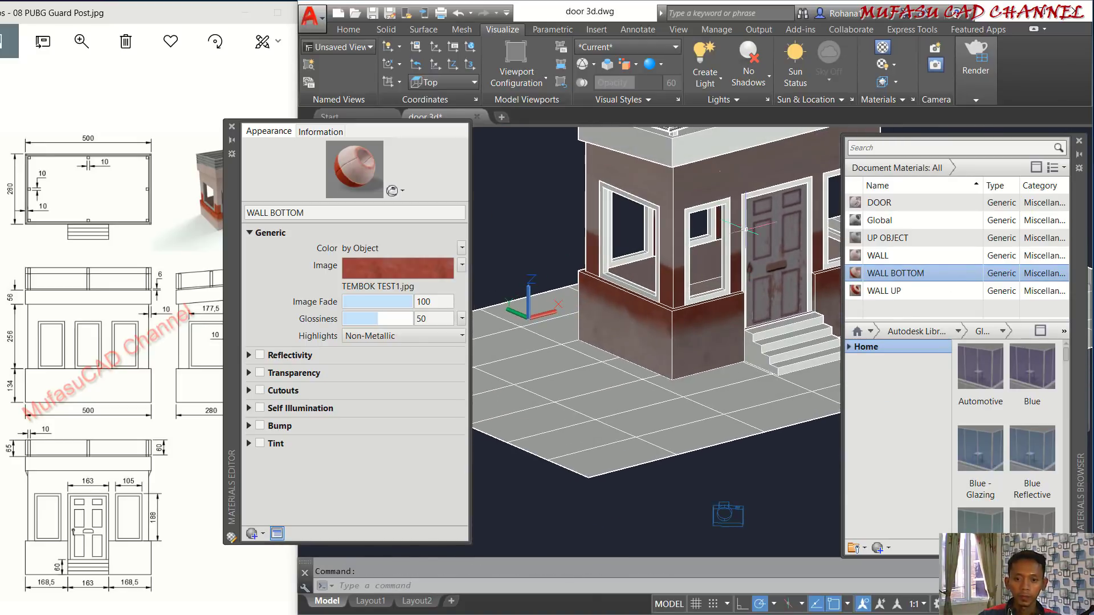
middle_click_drag(756, 212, 653, 258)
scroll(649, 245, "up", 2)
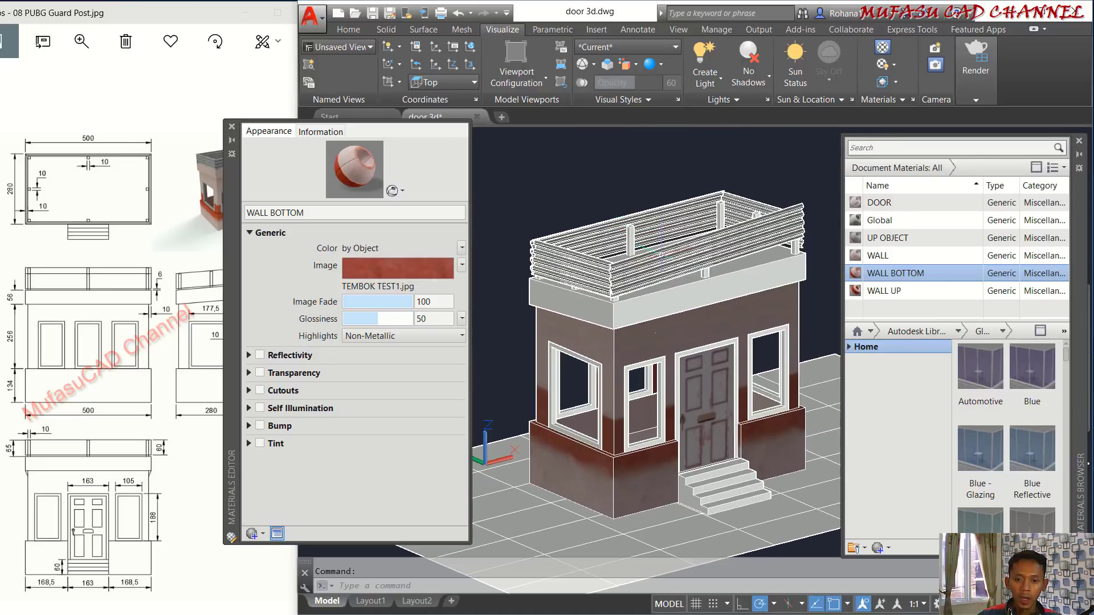
left_click(666, 246)
left_click(710, 194)
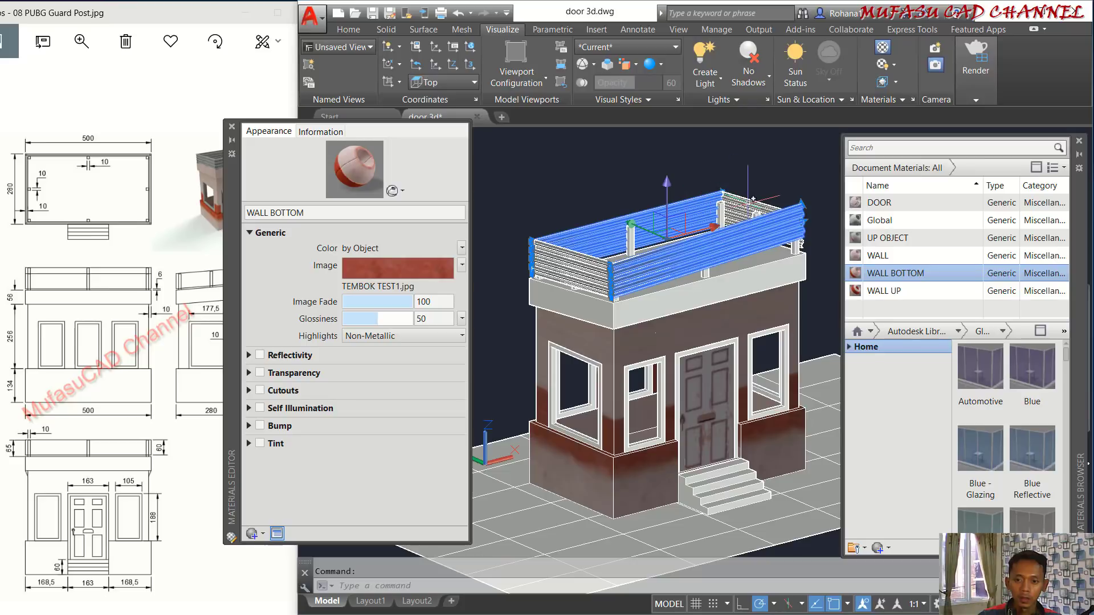
left_click(753, 199)
left_click(567, 268)
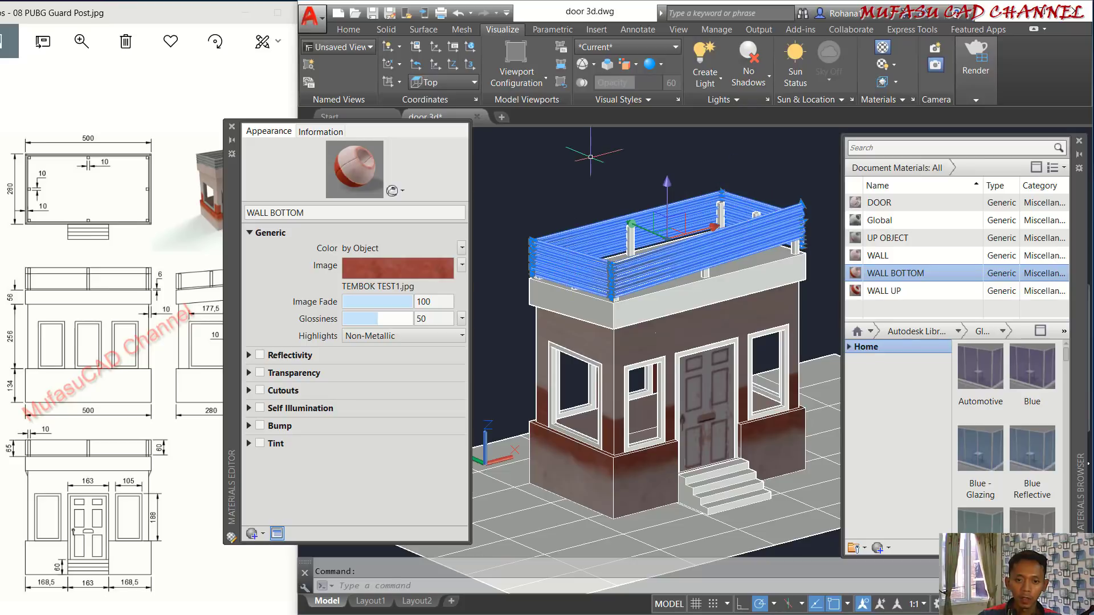
right_click(597, 94)
mouse_move(638, 216)
left_click(795, 231)
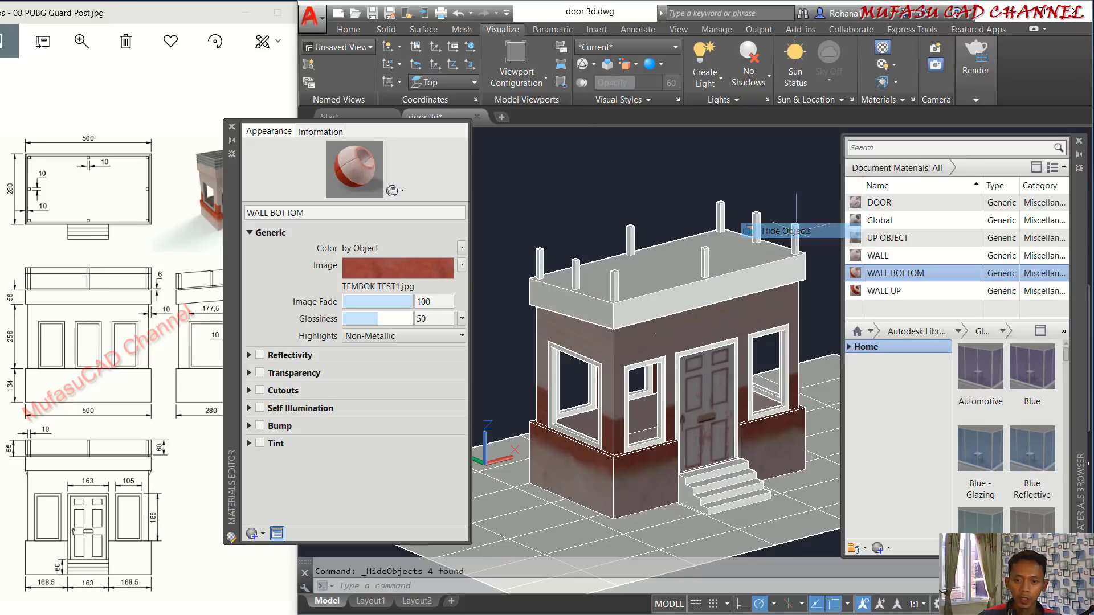
Assign the WALL material to the roof slab, its railing posts and the entrance steps.
middle_click_drag(710, 231, 639, 197, "shift")
left_click(823, 202)
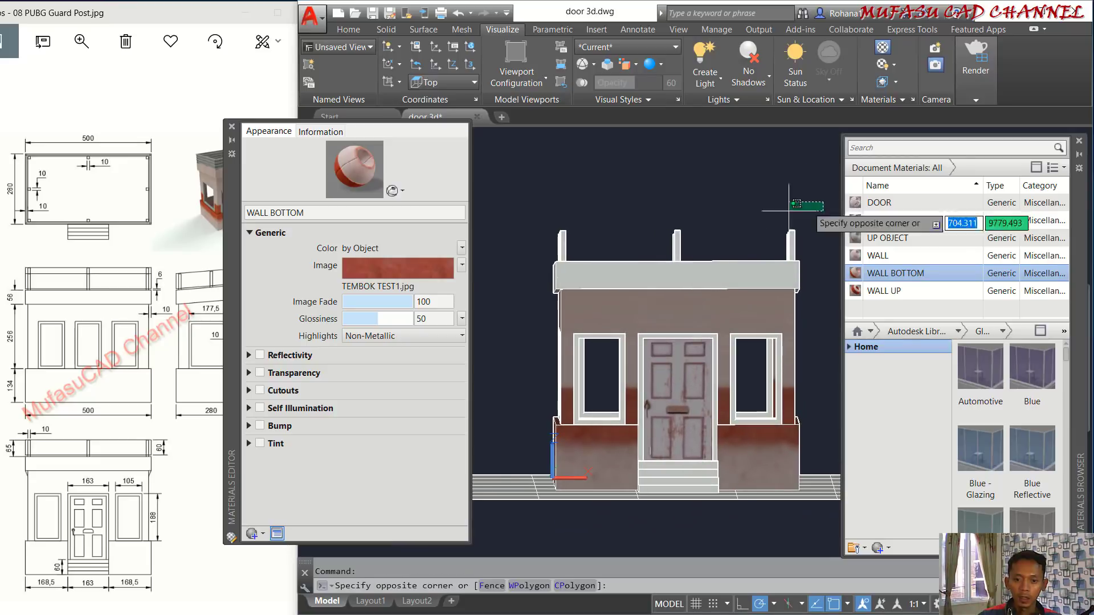
left_click(515, 256)
scroll(659, 186, "down", 2)
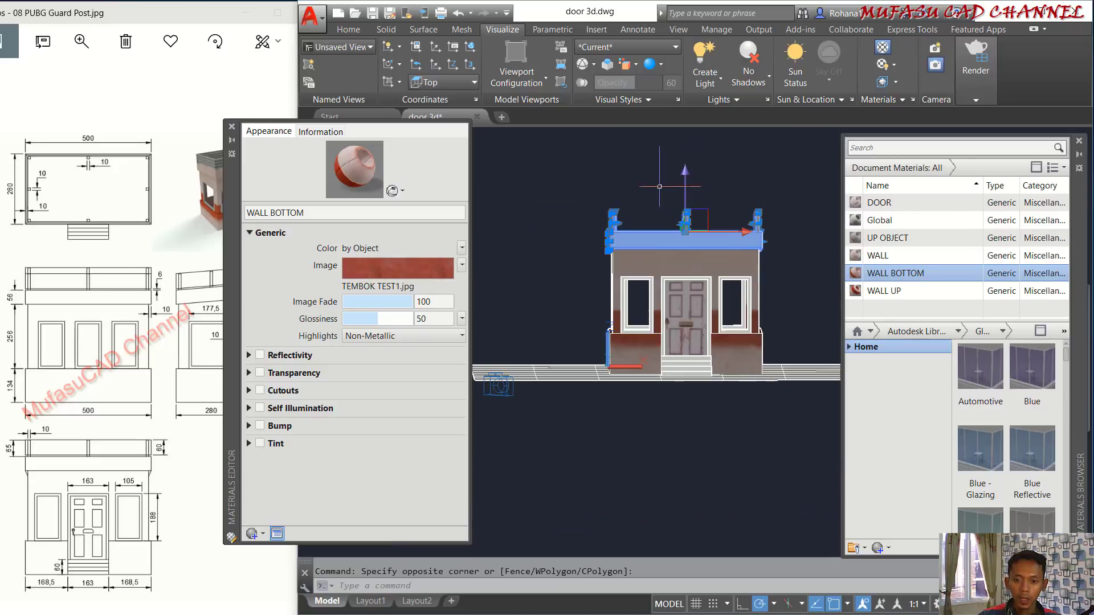
middle_click_drag(659, 186, 719, 227, "shift")
left_click(712, 369)
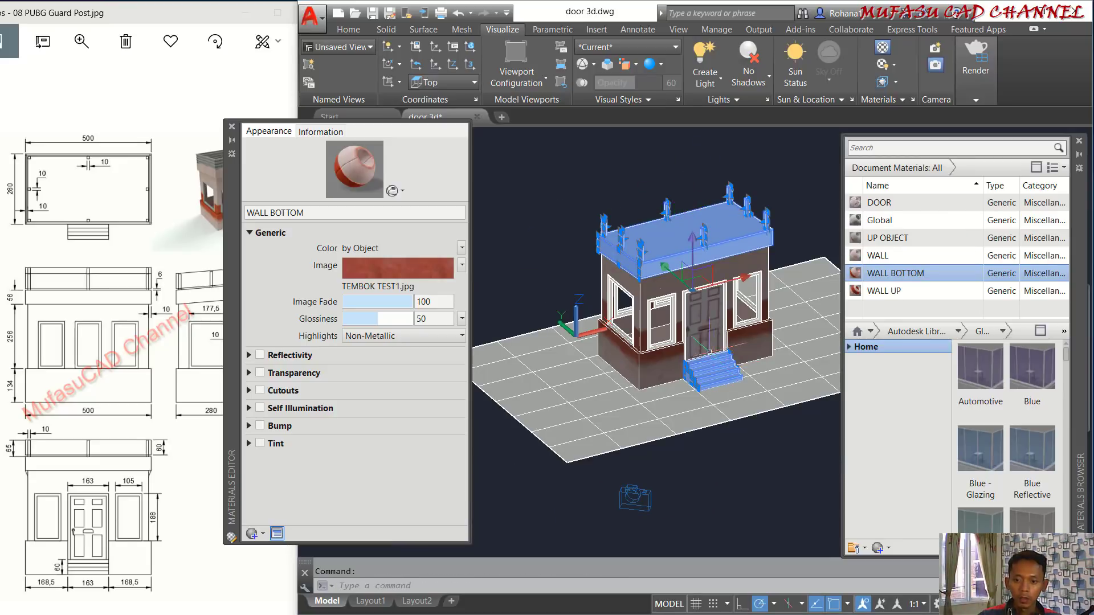
right_click(891, 255)
left_click(924, 267)
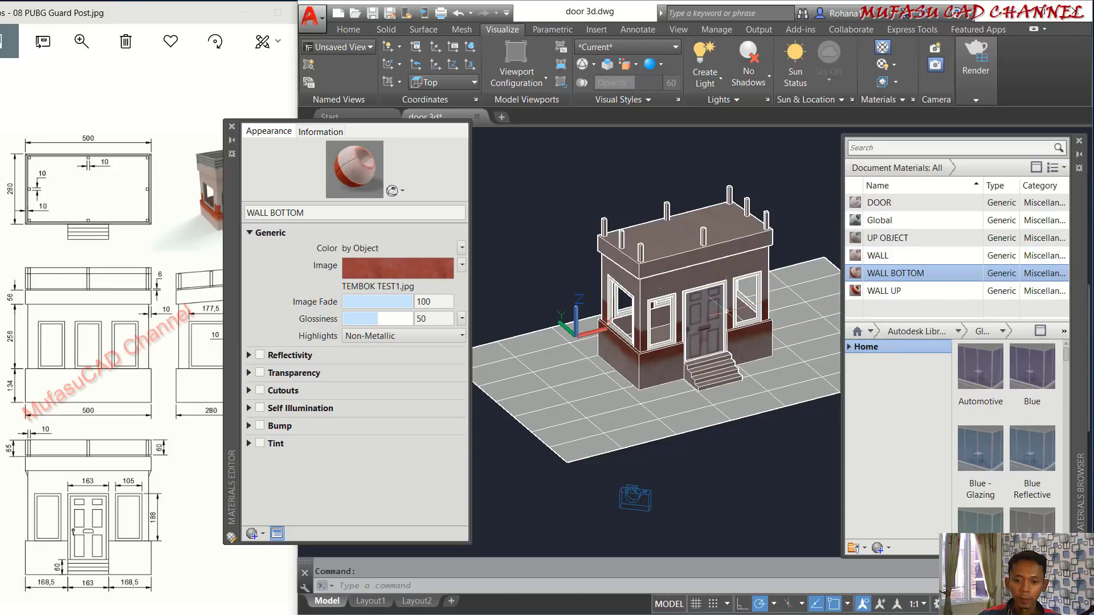
Explode the upper wall solid into separate surfaces.
middle_click_drag(710, 308, 683, 273, "shift")
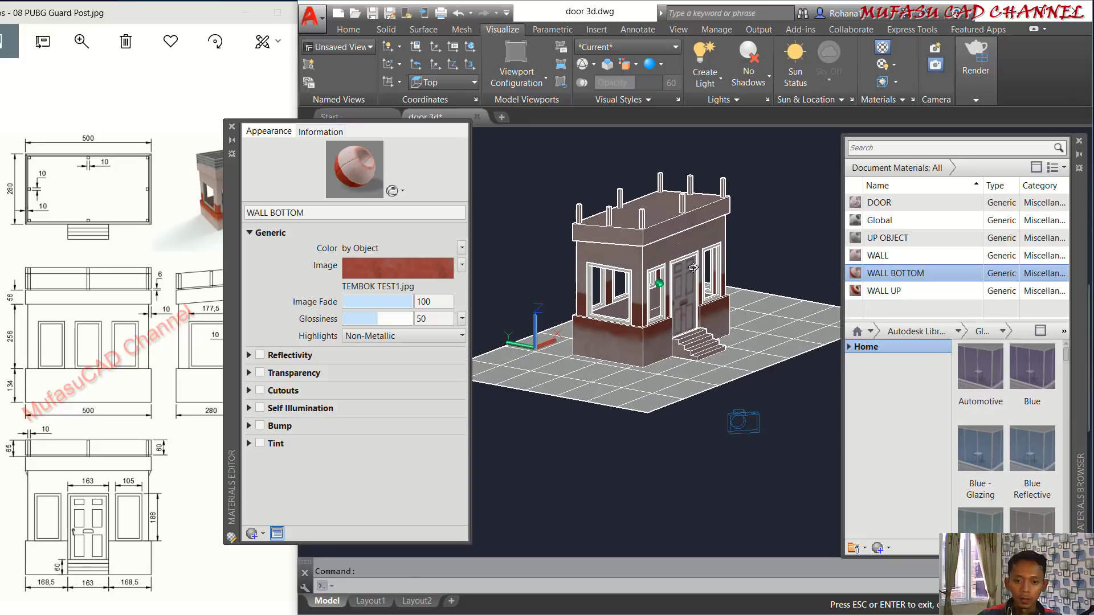
scroll(638, 291, "up", 5)
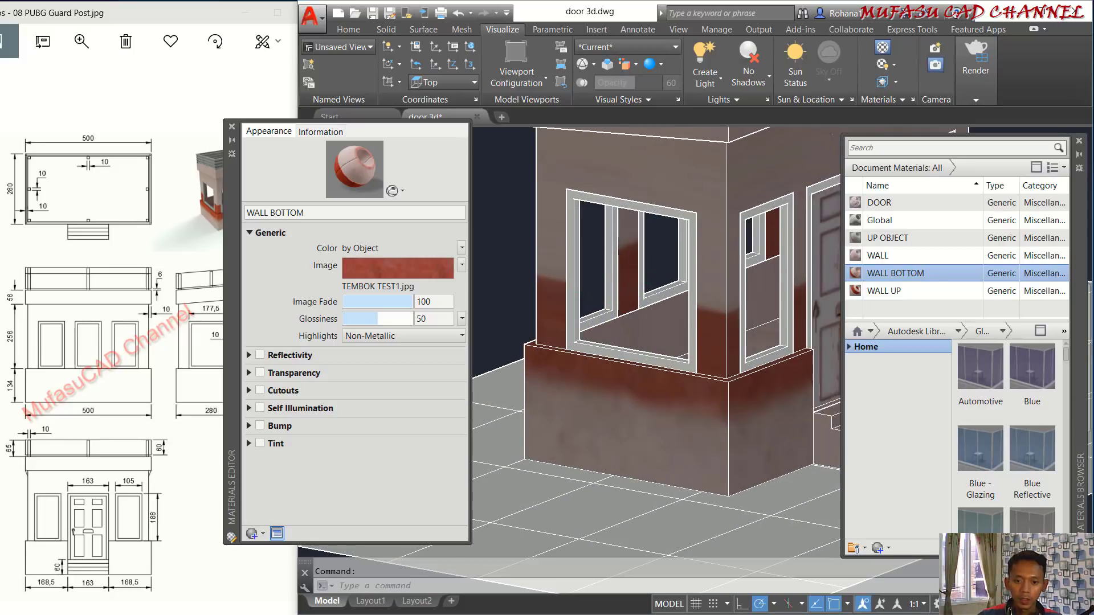
left_click(665, 210)
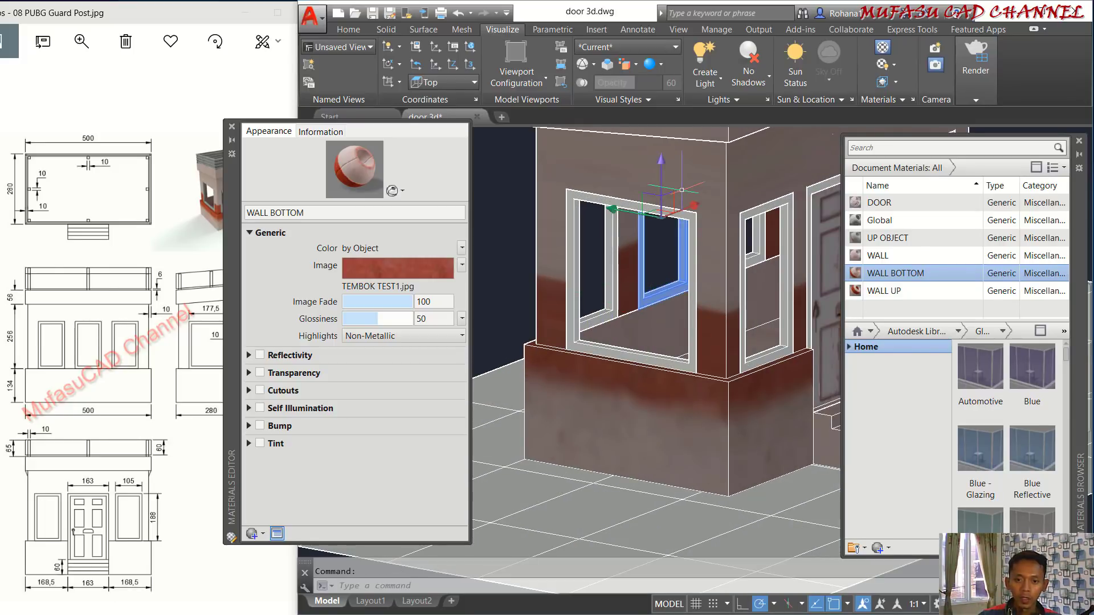
key("Escape")
left_click(549, 182)
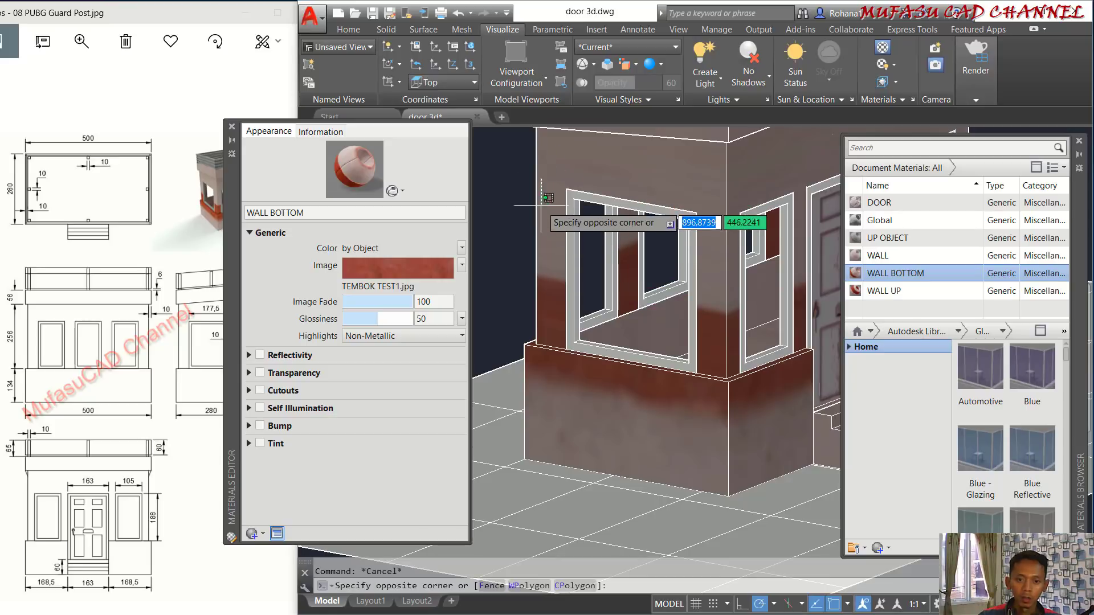
left_click(514, 215)
scroll(514, 216, "down", 6)
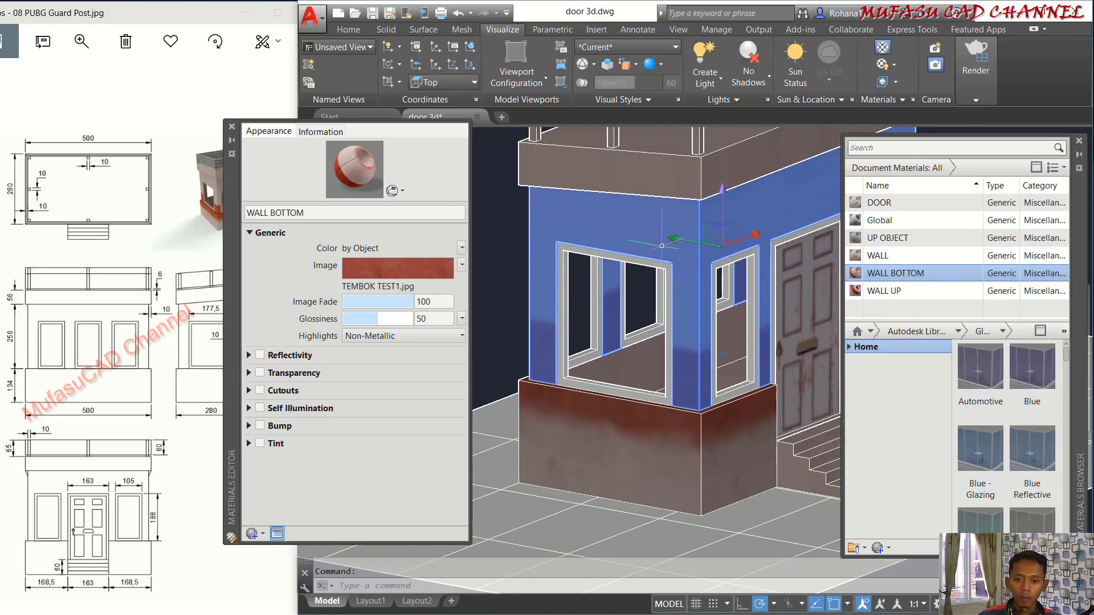
middle_click_drag(663, 241, 630, 301, "shift")
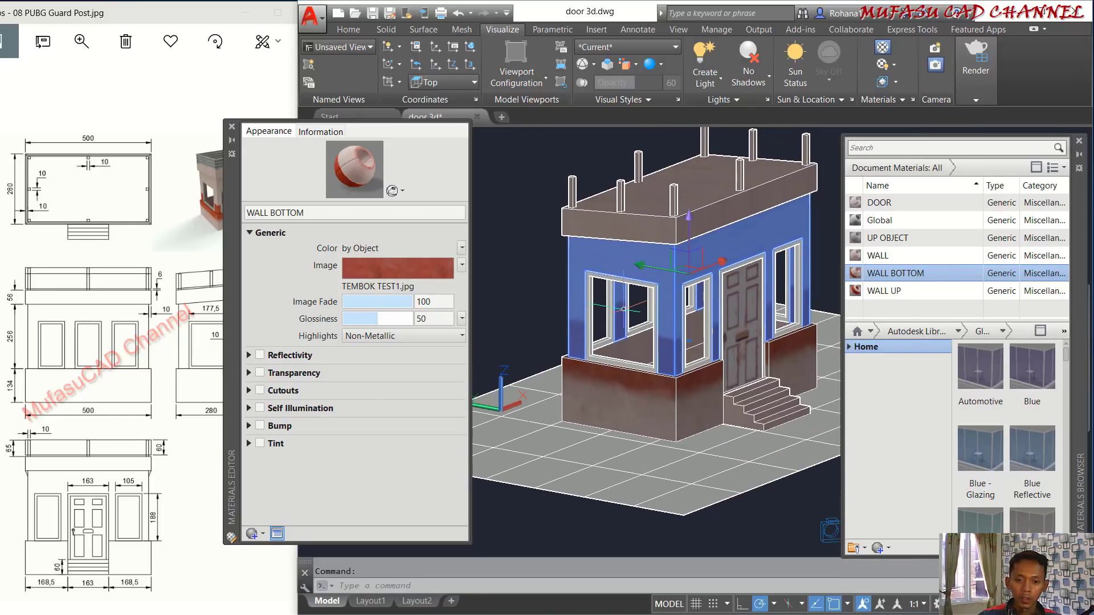
type("EX")
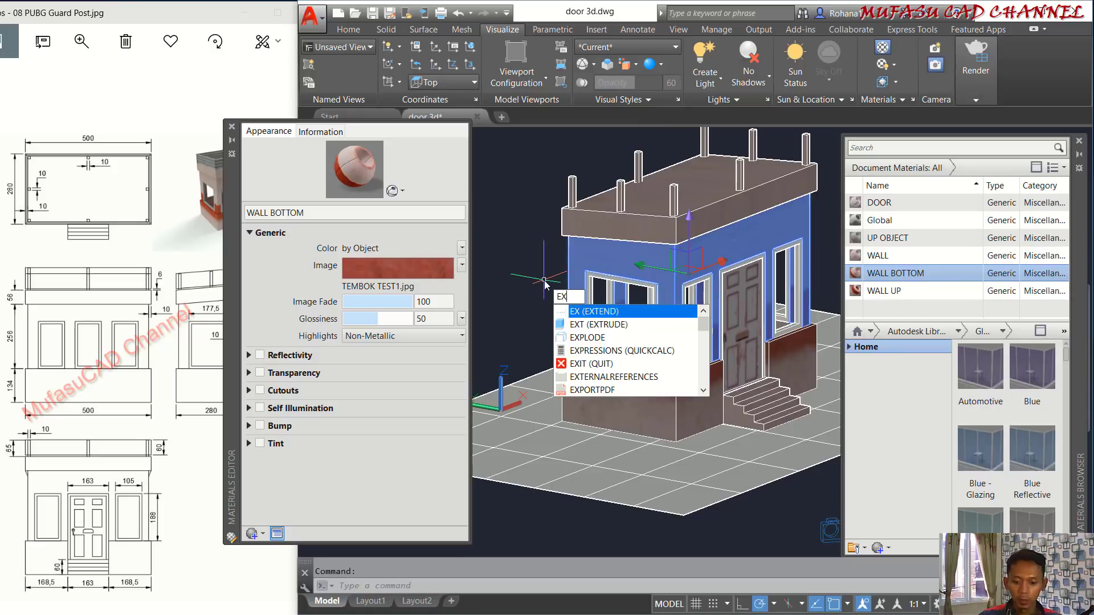
type("Plode")
key("Return")
scroll(620, 313, "up", 5)
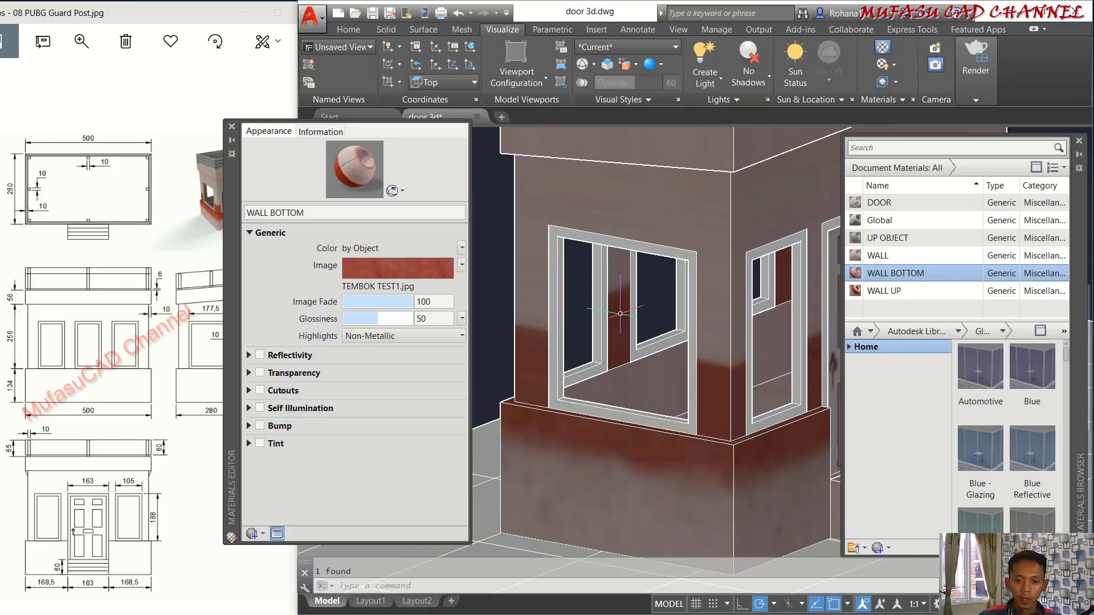
Assign the WALL material to the inner wall face seen through the side window.
left_click(620, 310)
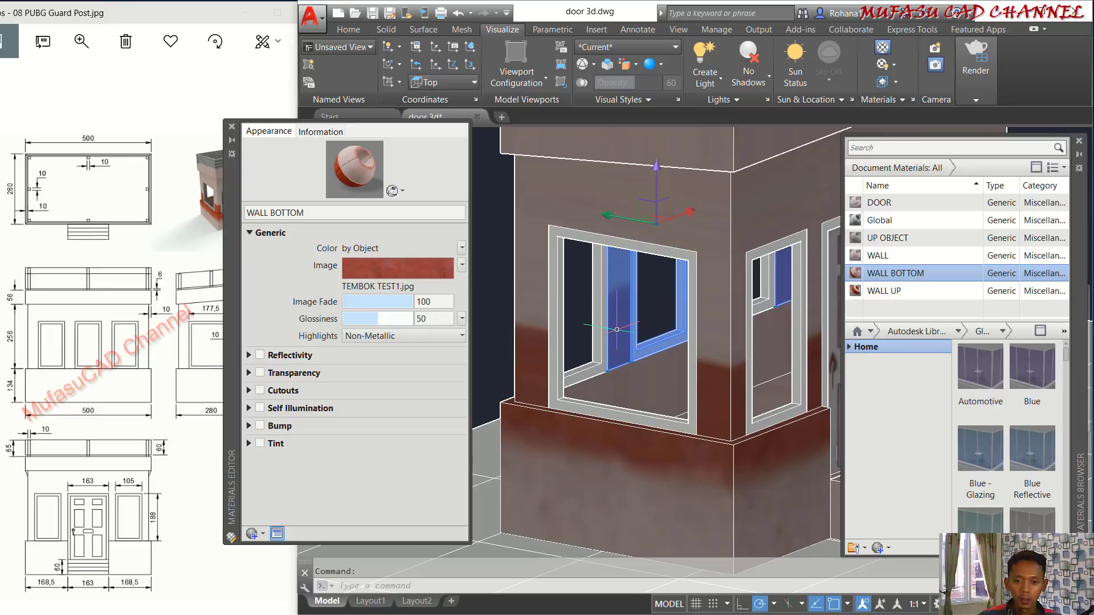
key("Escape")
left_click(618, 336)
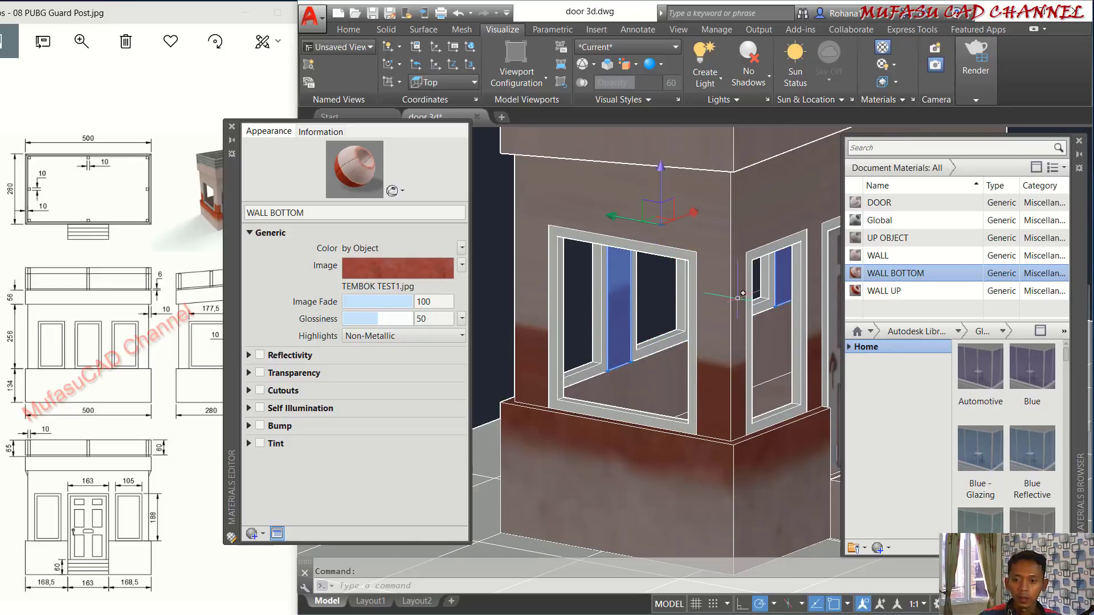
right_click(892, 257)
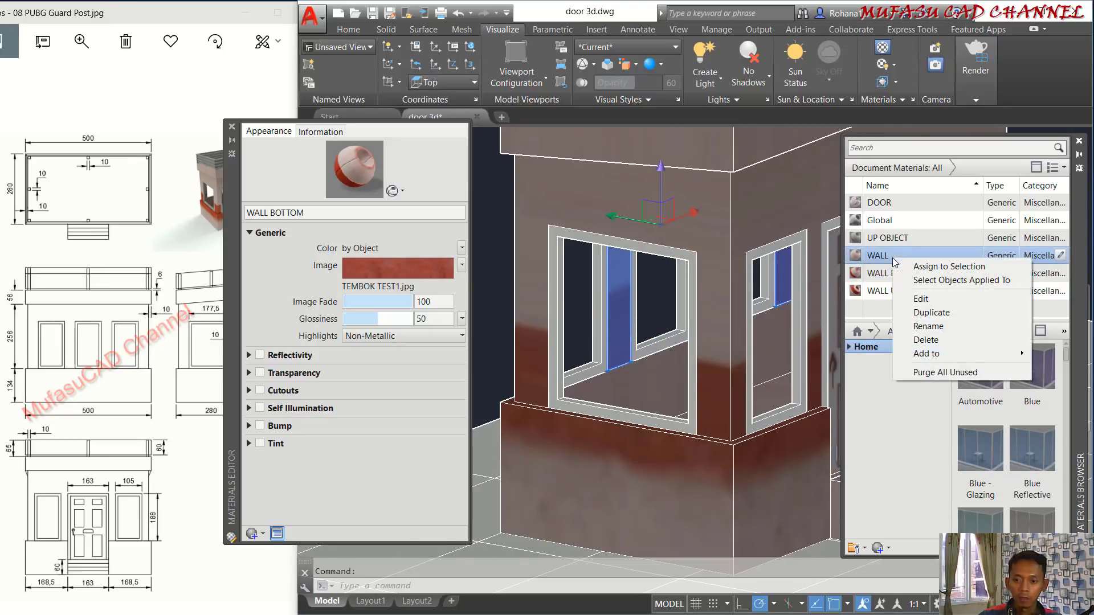
left_click(937, 266)
End the object isolation to bring back the hidden roof railing.
scroll(825, 261, "down", 5)
middle_click_drag(794, 260, 644, 263)
right_click(792, 177)
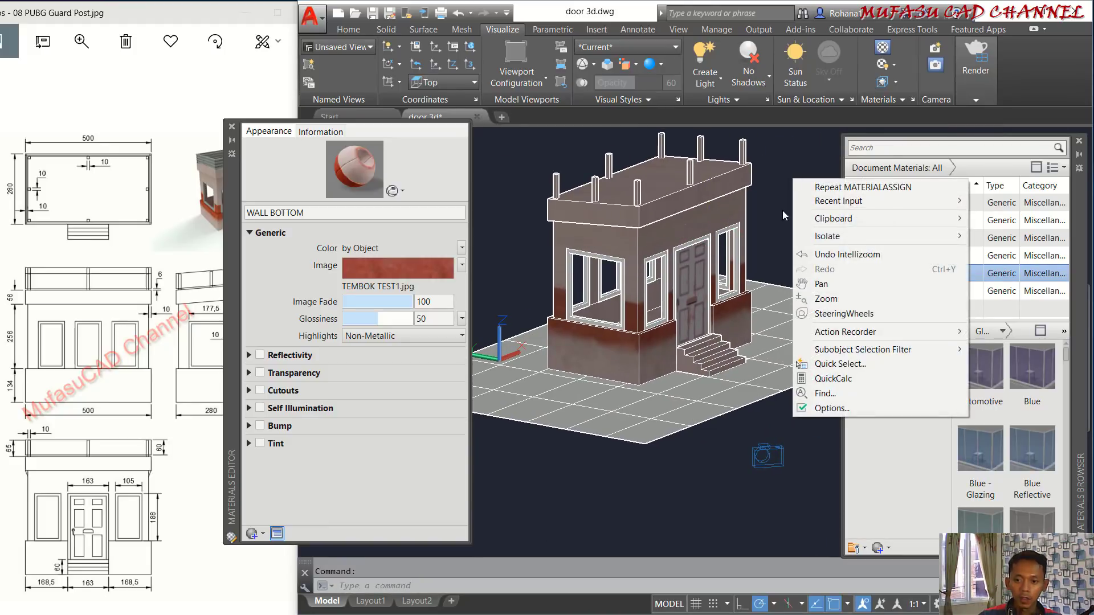
mouse_move(837, 235)
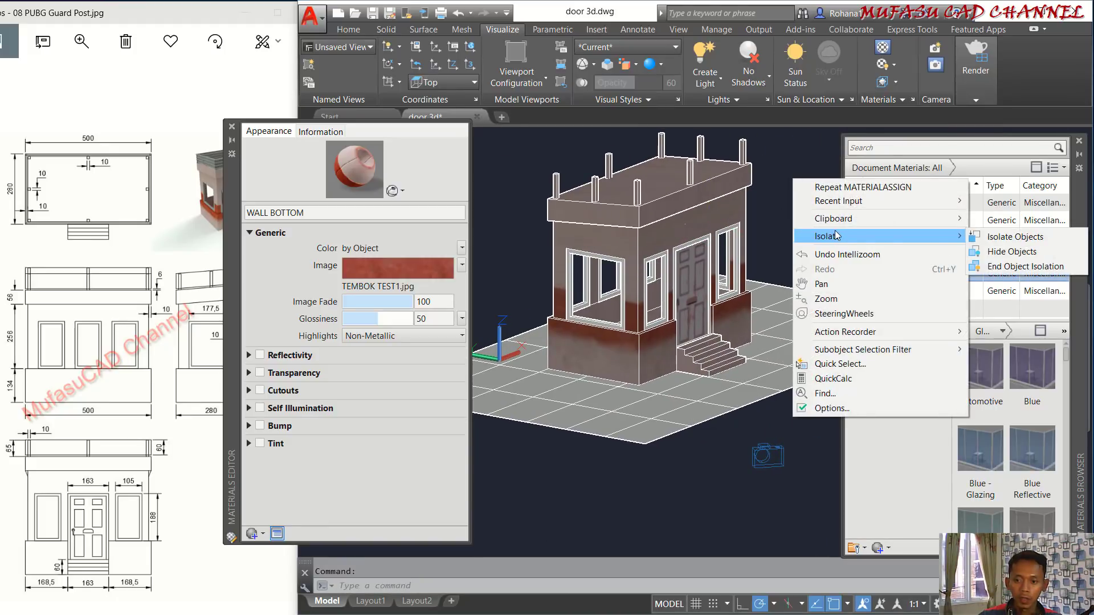
left_click(1006, 266)
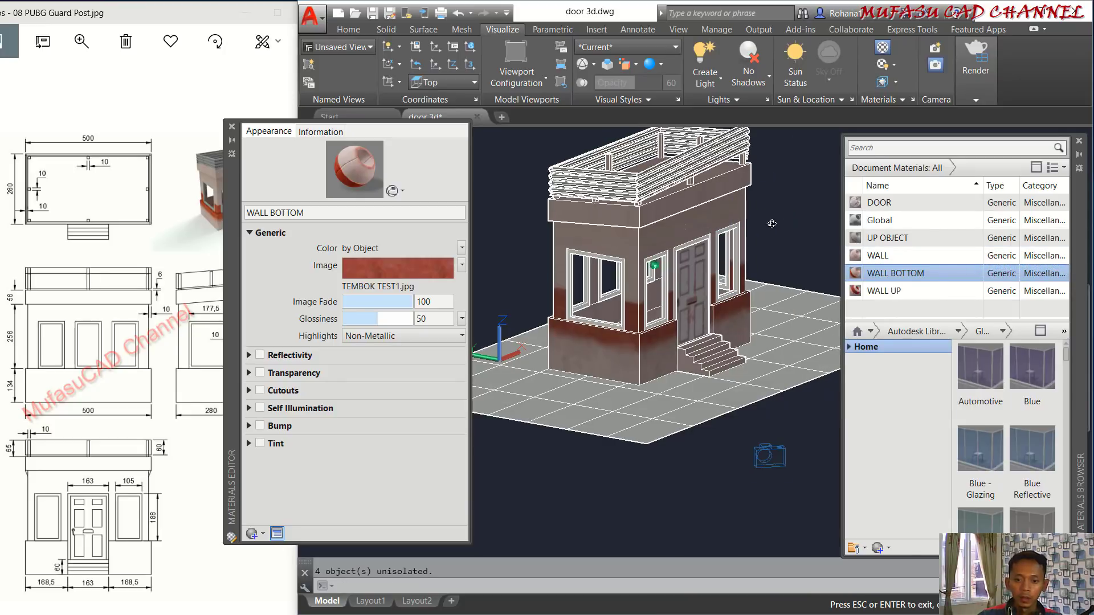
Duplicate the Global material and name the copy "window".
middle_click_drag(724, 171, 743, 236, "shift")
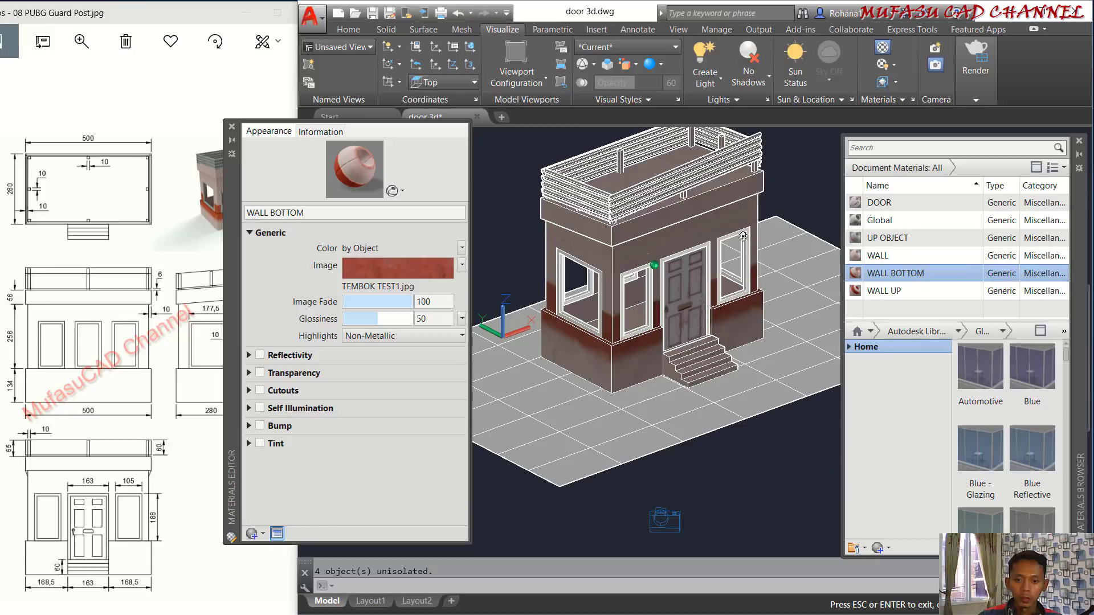
scroll(641, 276, "up", 5)
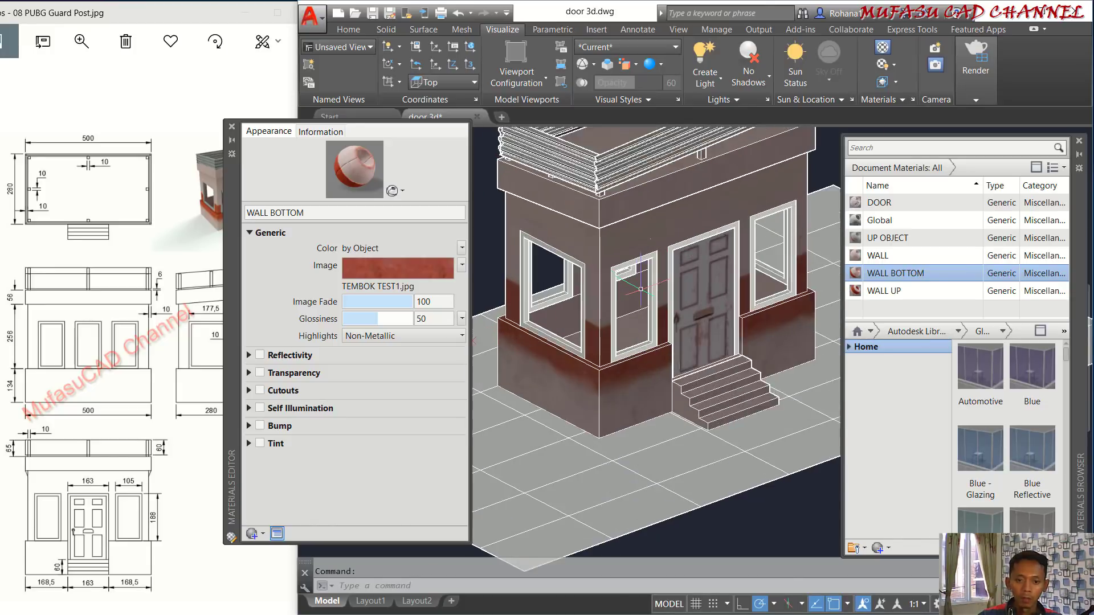
left_click(660, 319)
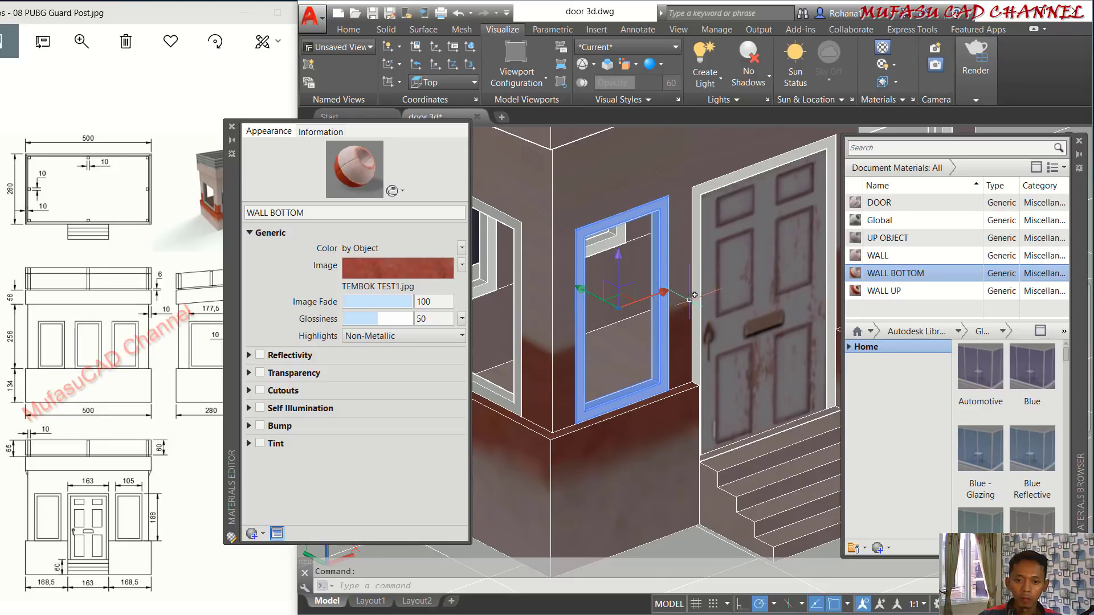
key("Escape")
scroll(743, 256, "down", 3)
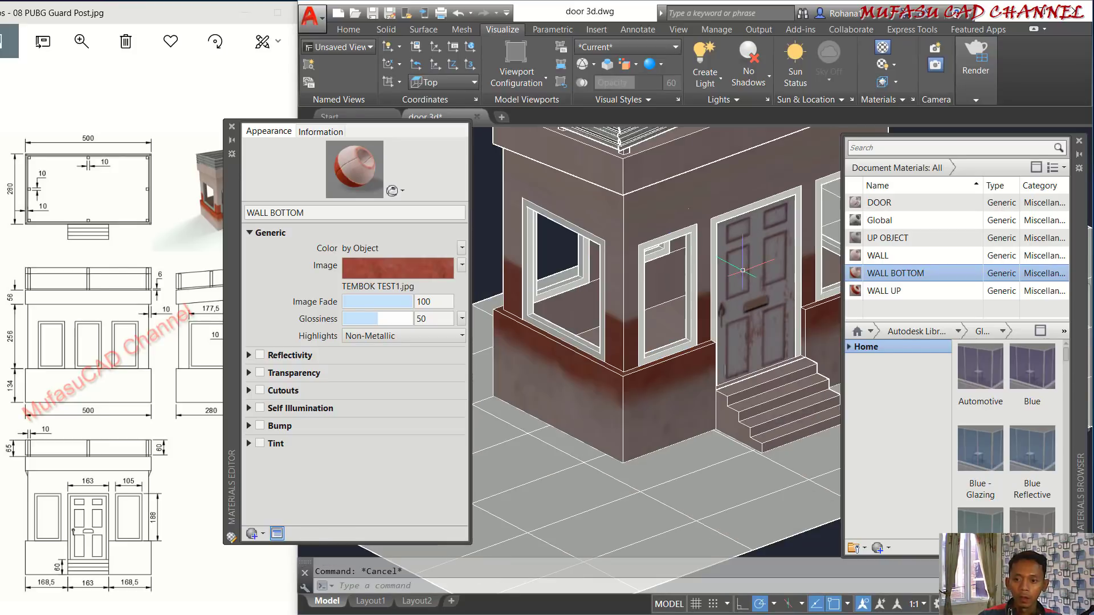
right_click(883, 221)
left_click(922, 275)
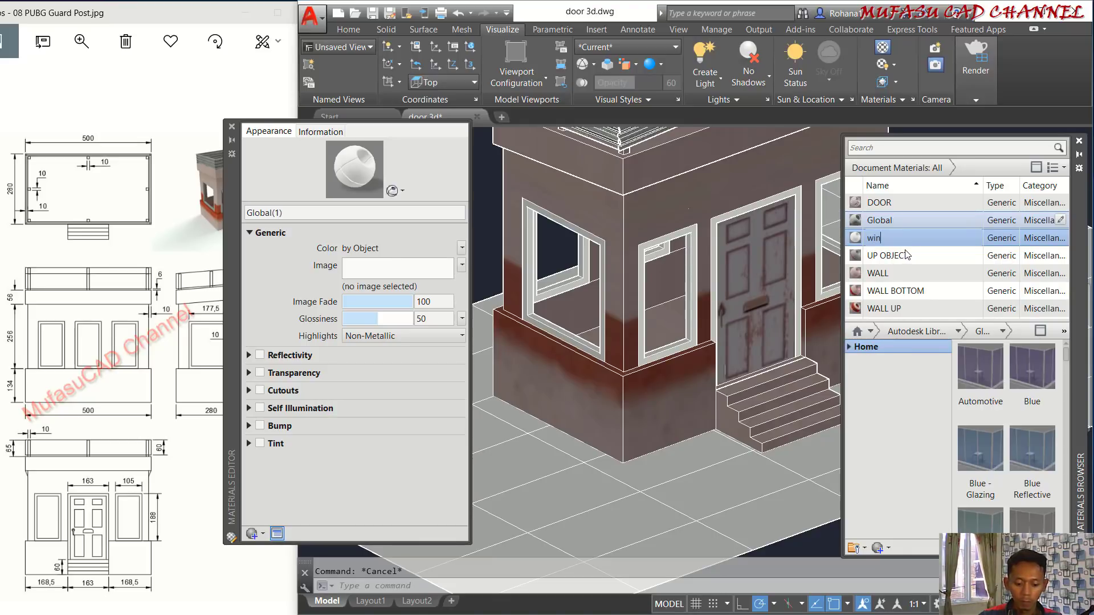
left_click(904, 261)
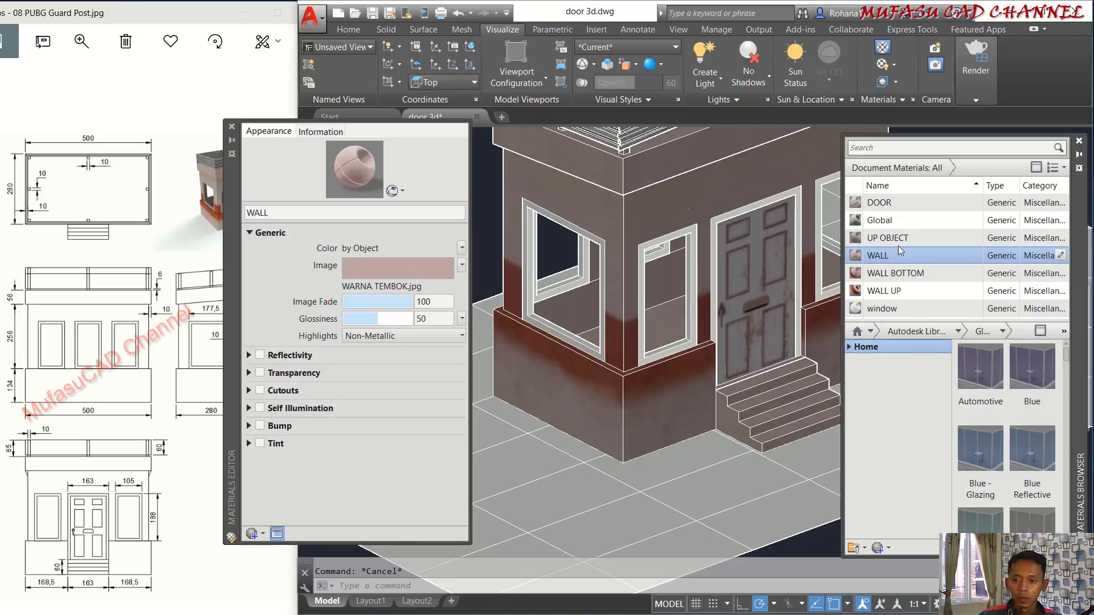
Set the window material's color to grey, RGB 189 189 189.
left_click(885, 307)
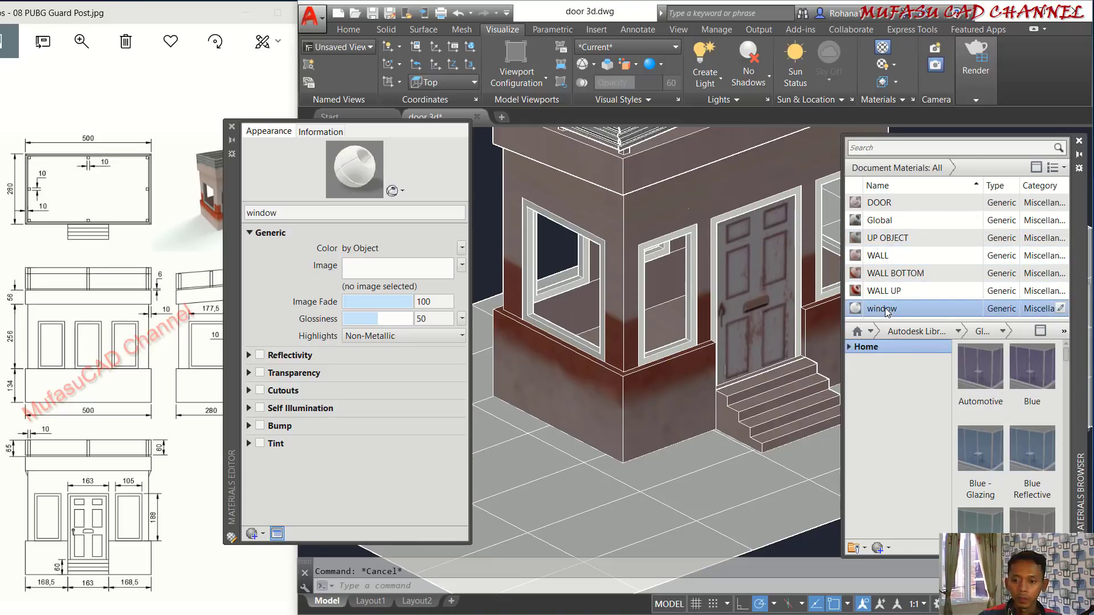
left_click(461, 249)
left_click(419, 263)
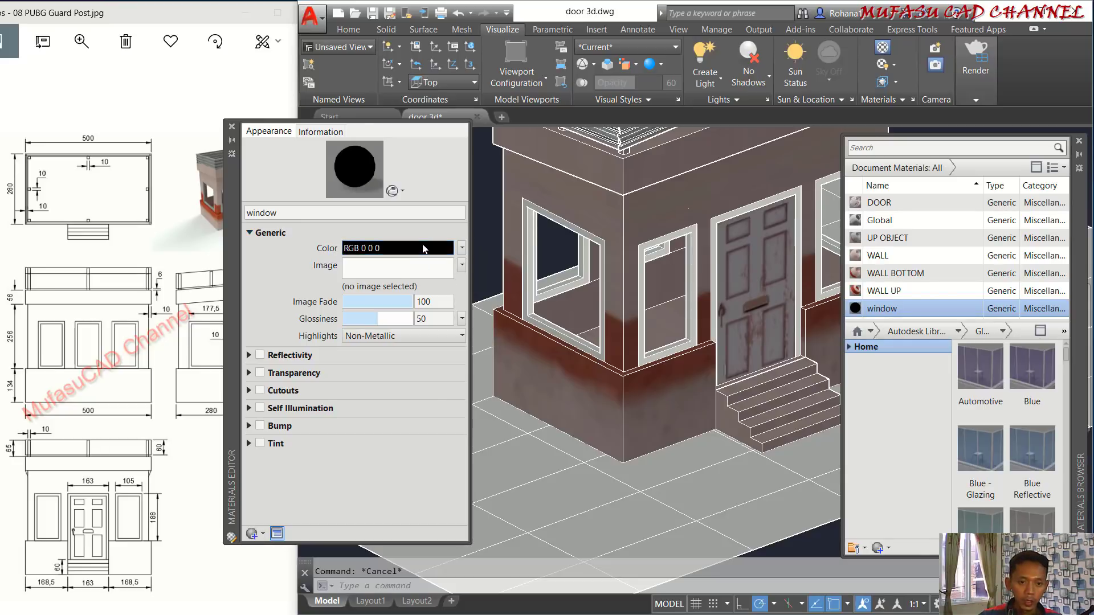
left_click(425, 248)
left_click(401, 262)
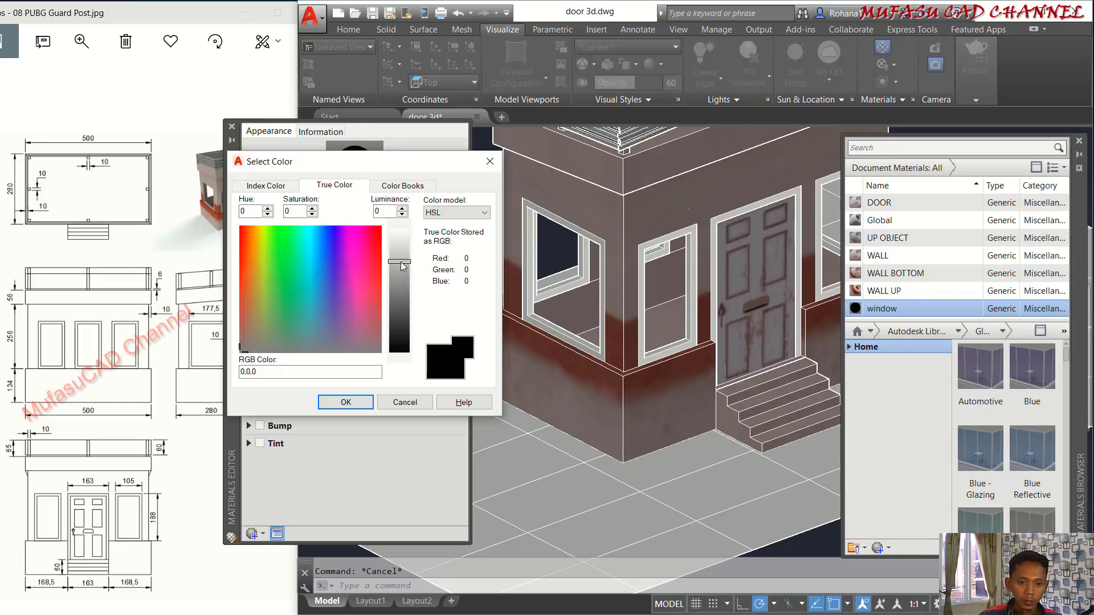
left_click(345, 403)
Hide the upper walls, roof slab, posts and railing around the window frames.
scroll(618, 252, "down", 3)
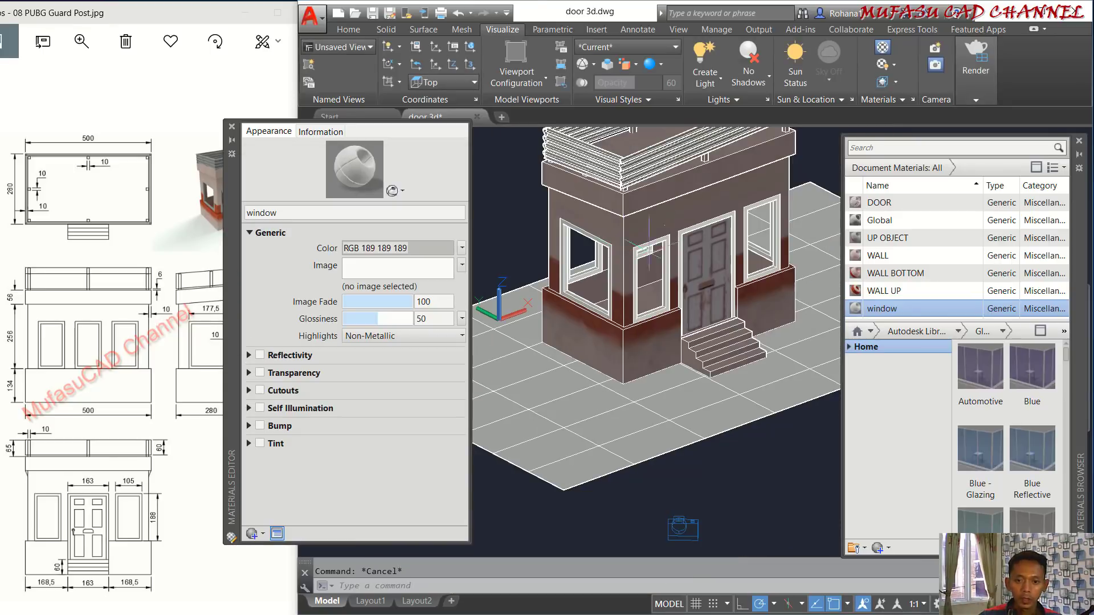
middle_click_drag(715, 224, 657, 307)
left_click(802, 204)
left_click(504, 329)
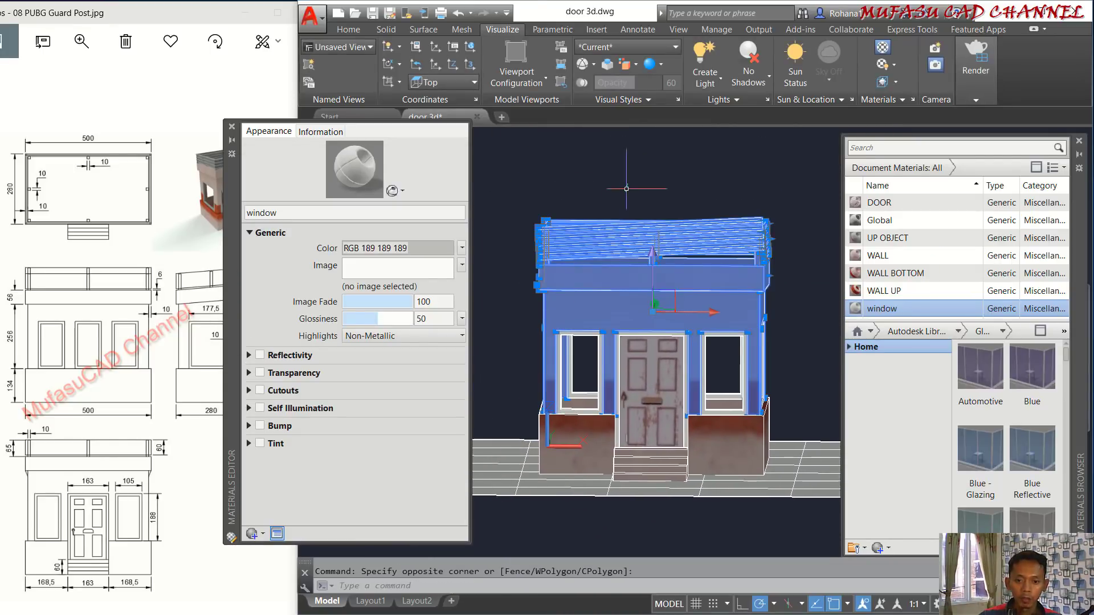
right_click(627, 191)
mouse_move(676, 248)
left_click(837, 262)
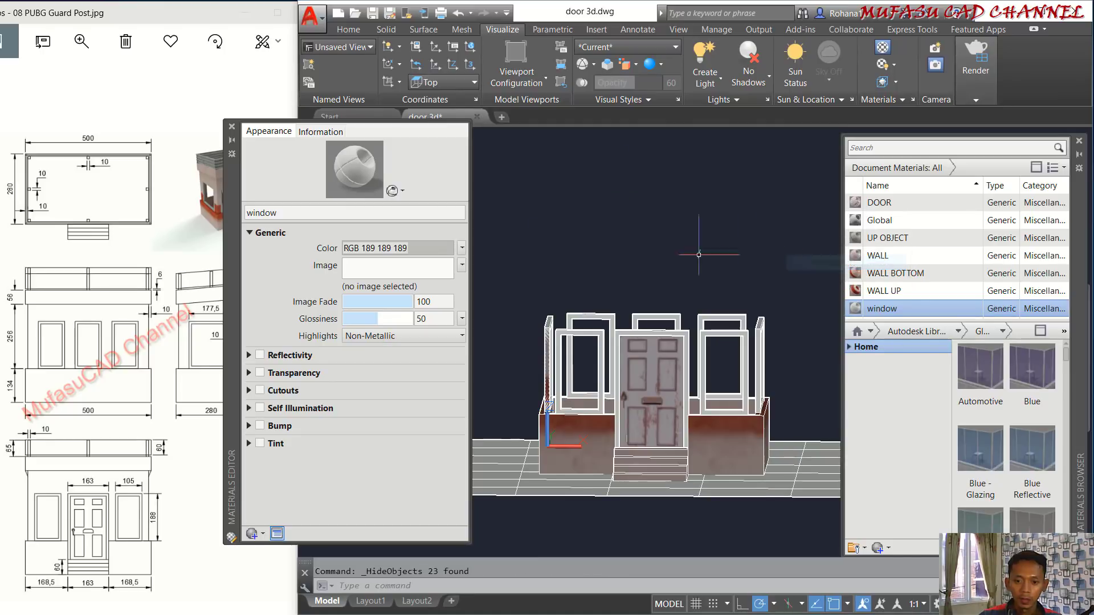
Assign the window material to all the window frames and the door frame.
left_click_drag(687, 280, 707, 316, "shift")
left_click(728, 221)
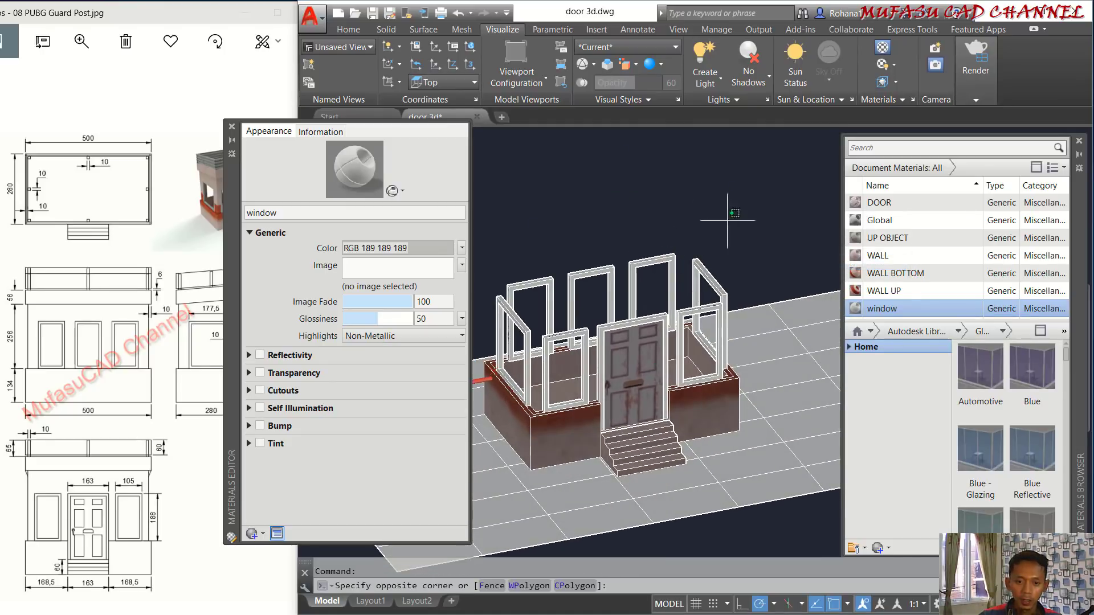
left_click(520, 286)
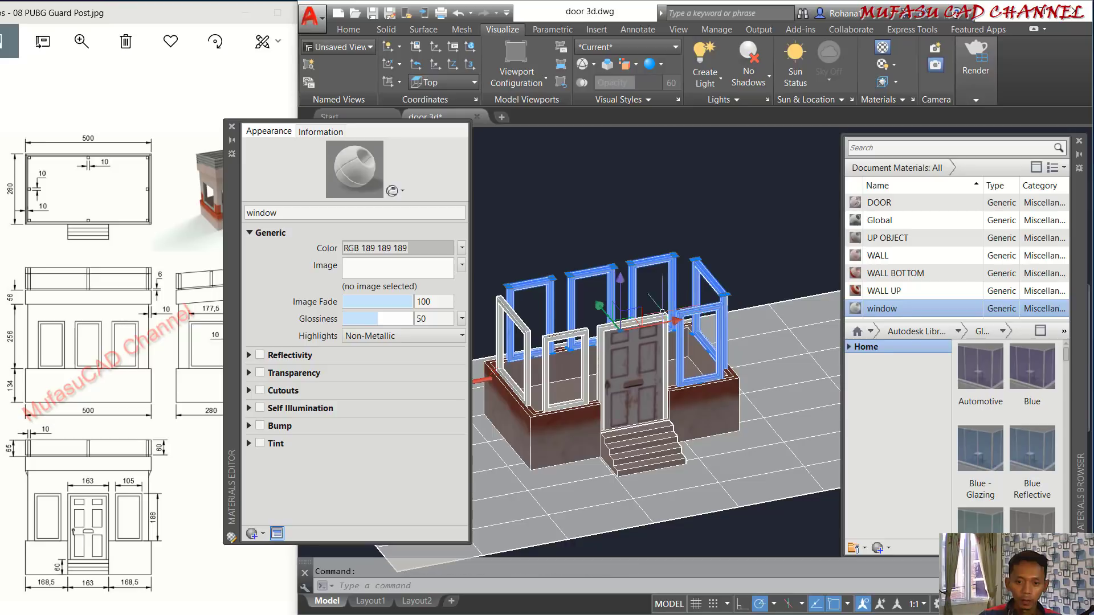
scroll(626, 314, "up", 4)
middle_click_drag(525, 342, 619, 293, "shift")
left_click(595, 295)
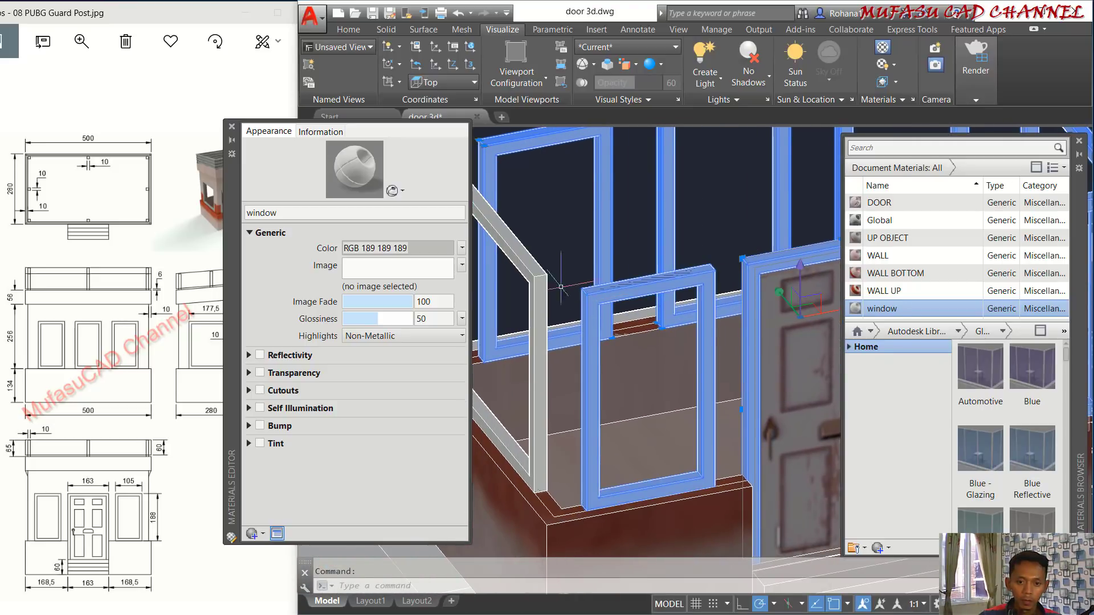
scroll(544, 276, "down", 3)
scroll(554, 239, "up", 2)
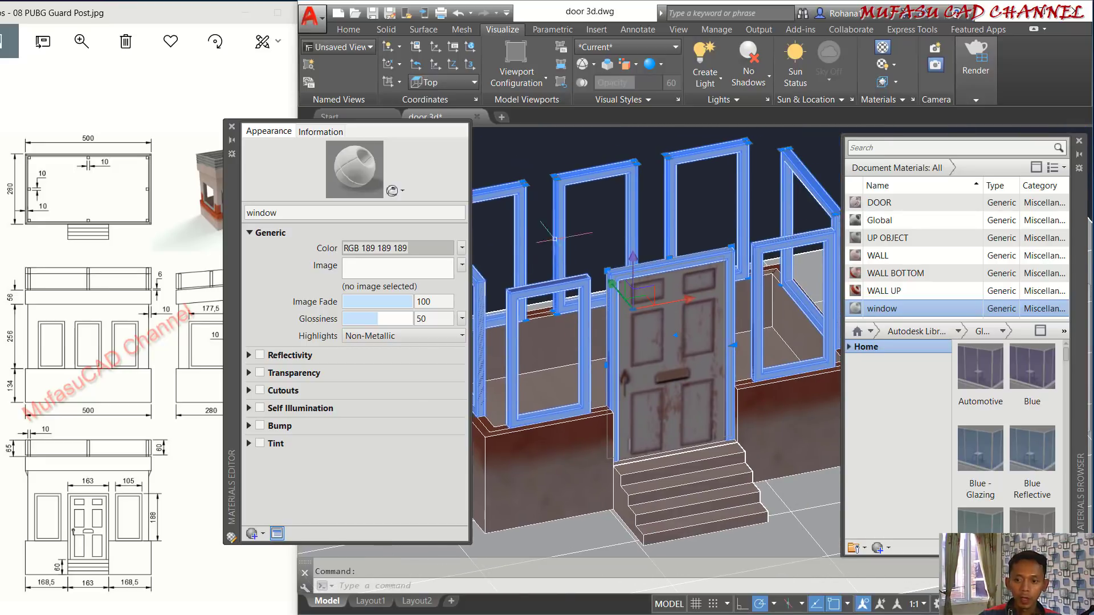
right_click(874, 313)
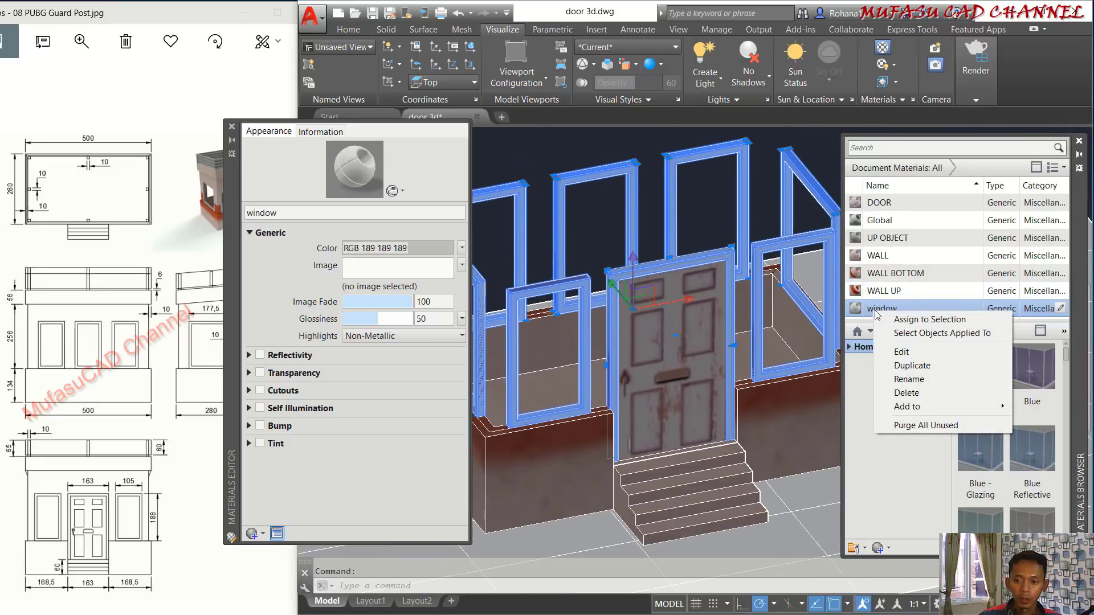
left_click(877, 318)
scroll(638, 283, "down", 2)
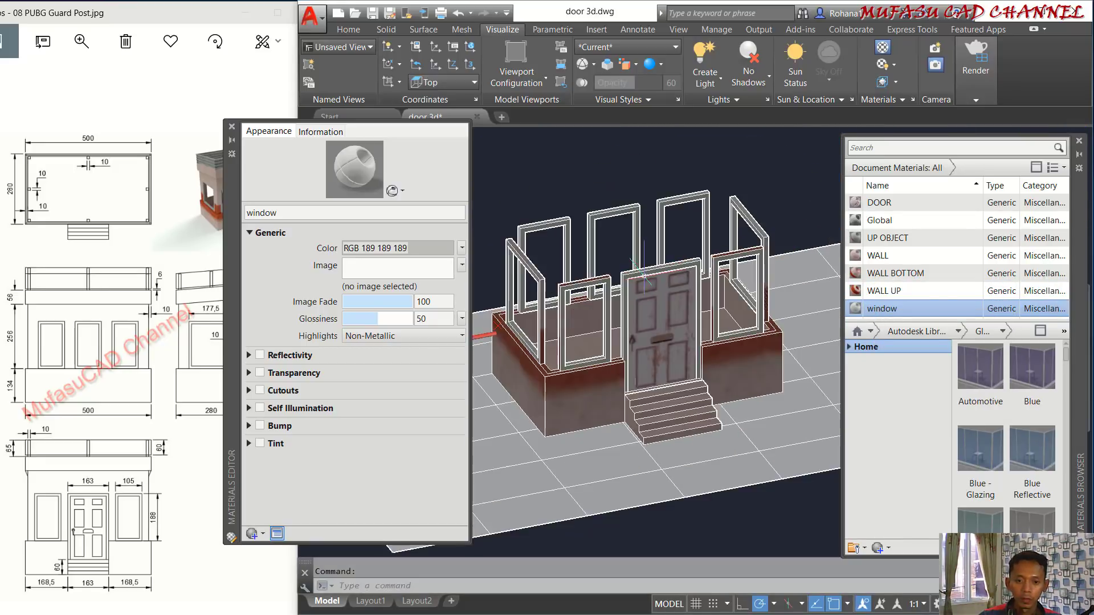
End the object isolation to bring back the upper walls, roof slab, posts and railing.
middle_click_drag(663, 269, 584, 399, "shift")
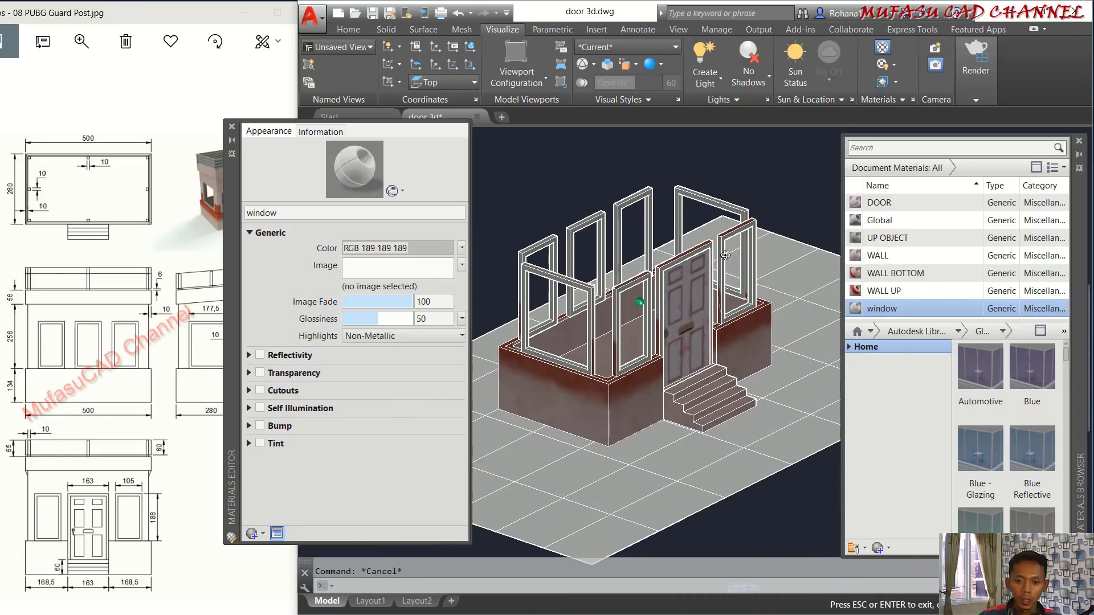
right_click(635, 164)
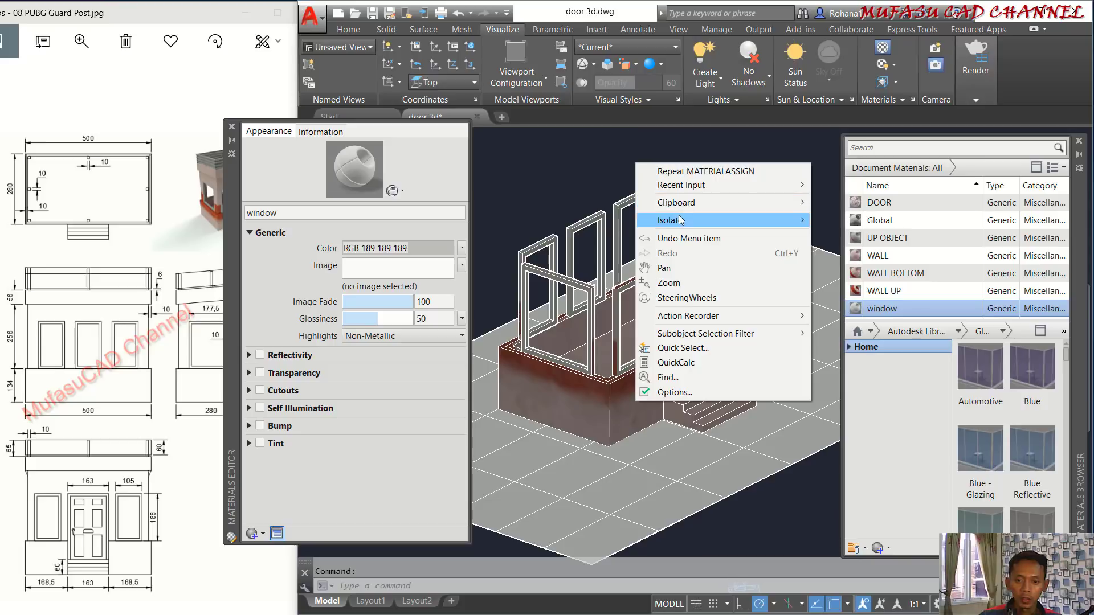
mouse_move(678, 219)
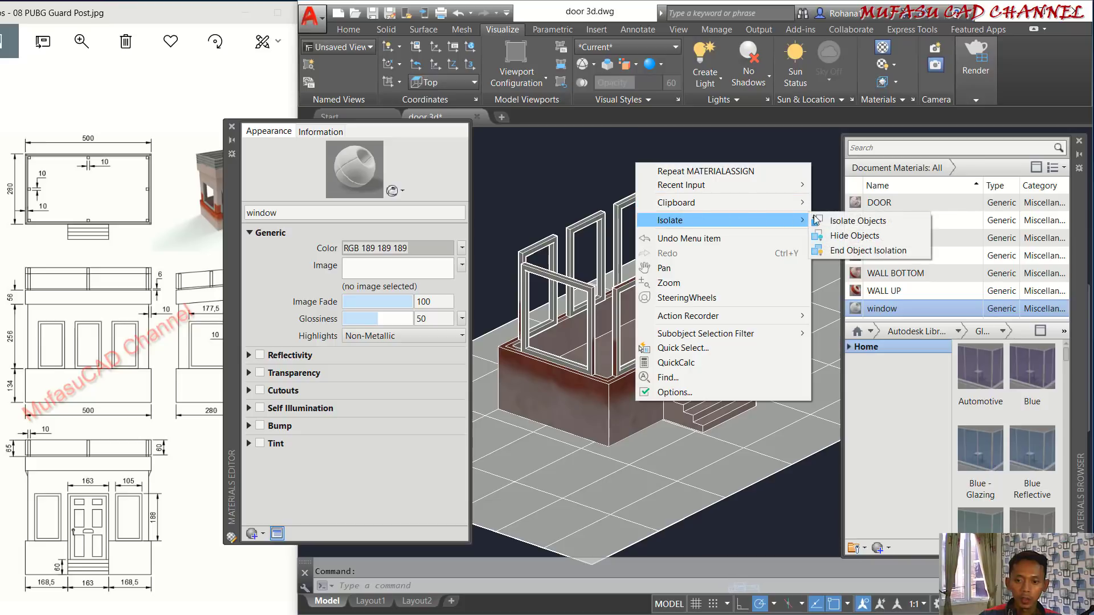
left_click(853, 254)
scroll(698, 249, "down", 2)
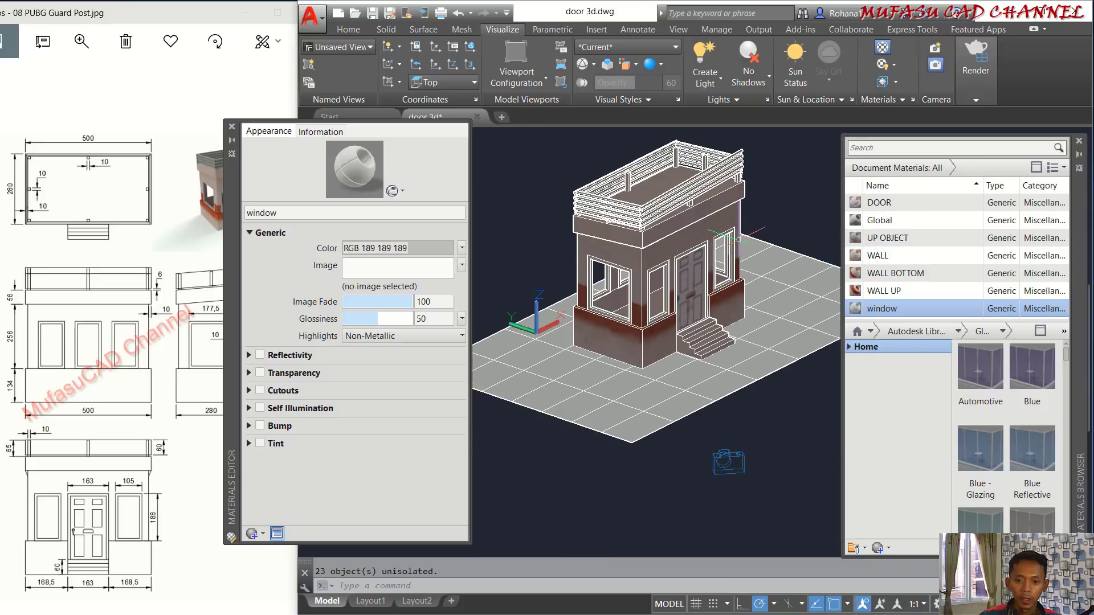
mouse_move(738, 251)
middle_mouse_down("shift")
mouse_move(618, 185)
mouse_move(741, 229)
middle_mouse_up("shift")
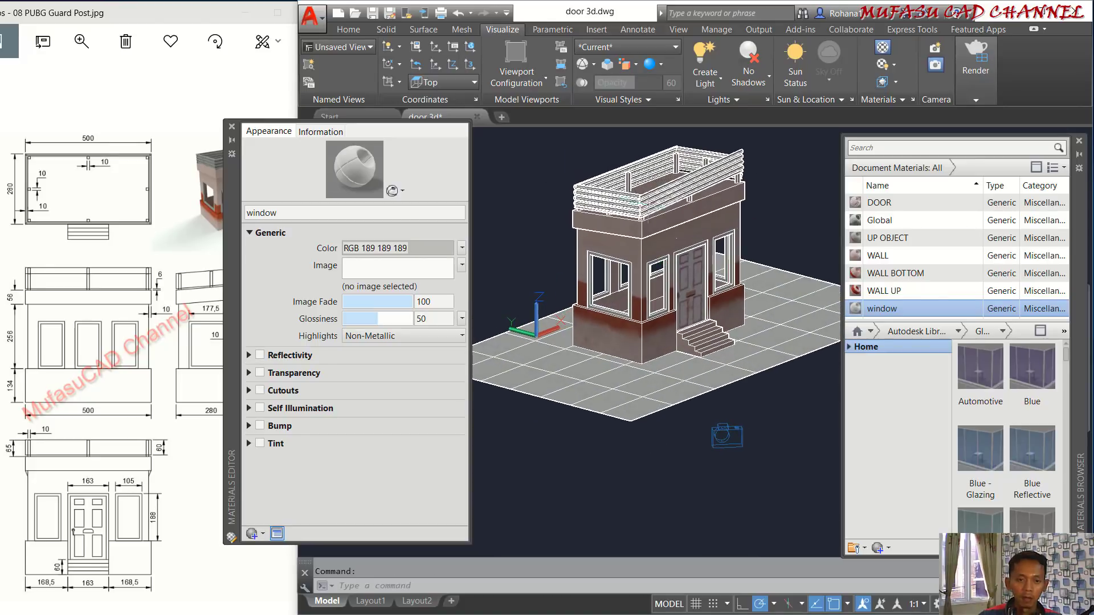
Close the Materials Editor and switch the viewport to the Camera1 view.
left_click(231, 127)
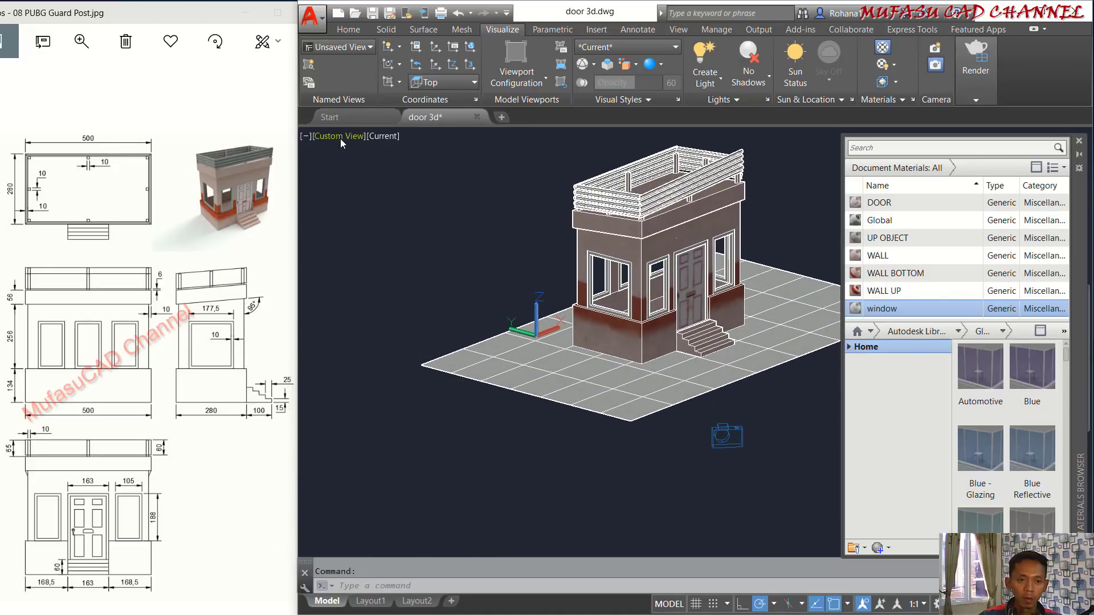
left_click(341, 138)
mouse_move(430, 151)
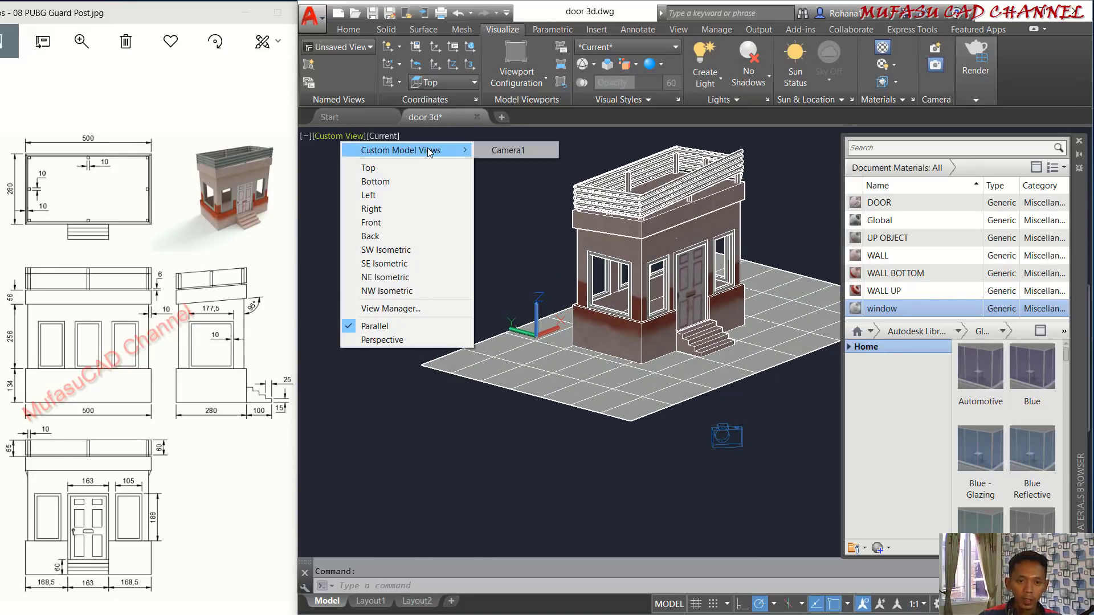
left_click(522, 151)
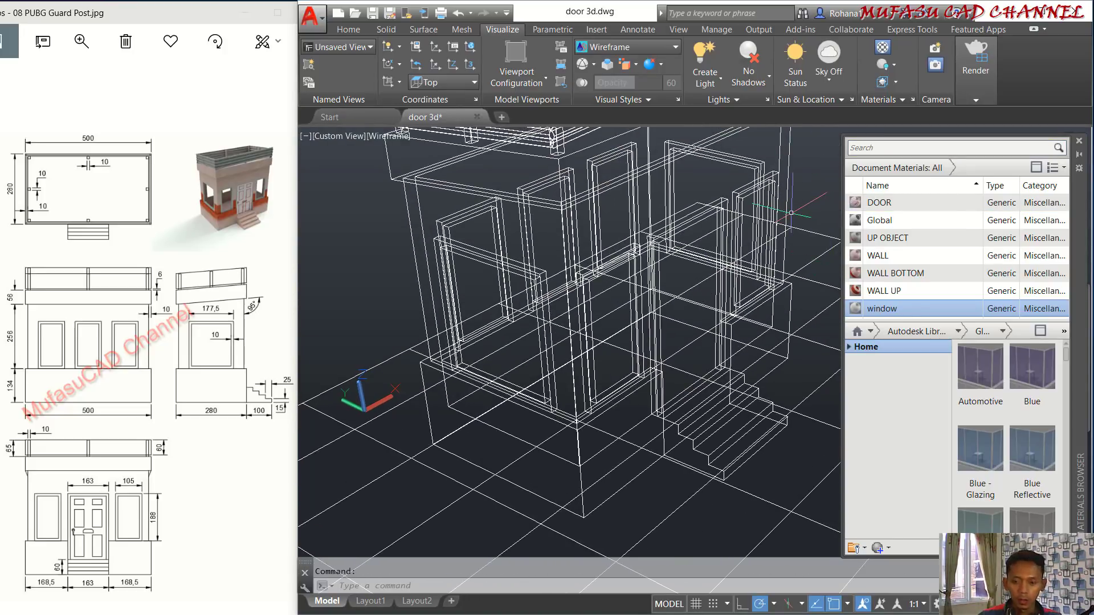
key("super")
key("super")
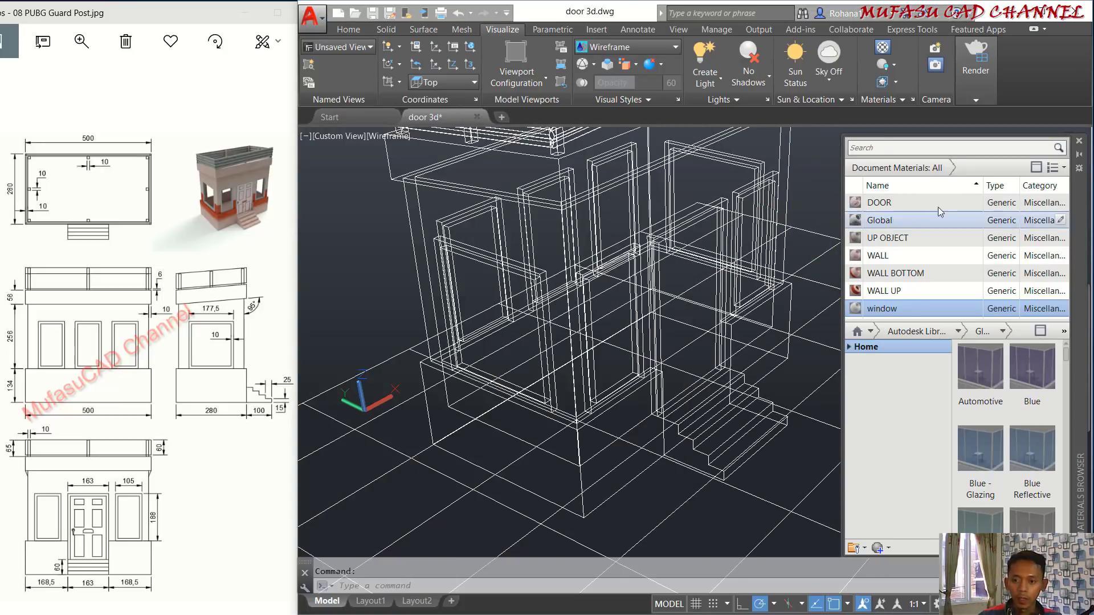
Close the Materials Browser and set the visual style to Shaded with edges.
left_click(1079, 141)
mouse_move(664, 234)
middle_mouse_down("shift")
mouse_move(683, 250)
mouse_move(679, 239)
middle_mouse_up("shift")
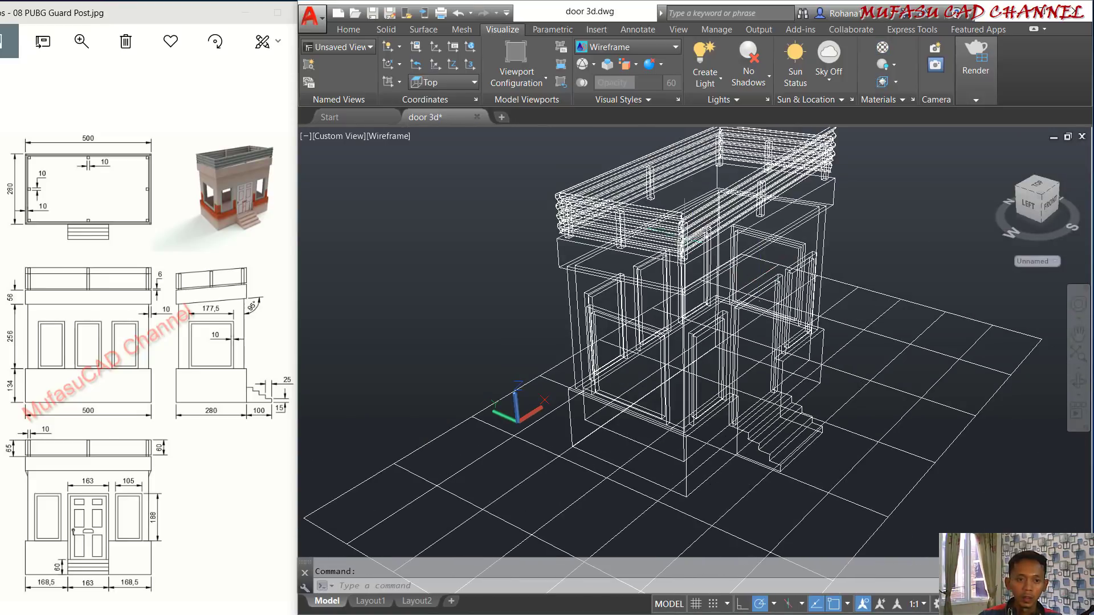
left_click(383, 138)
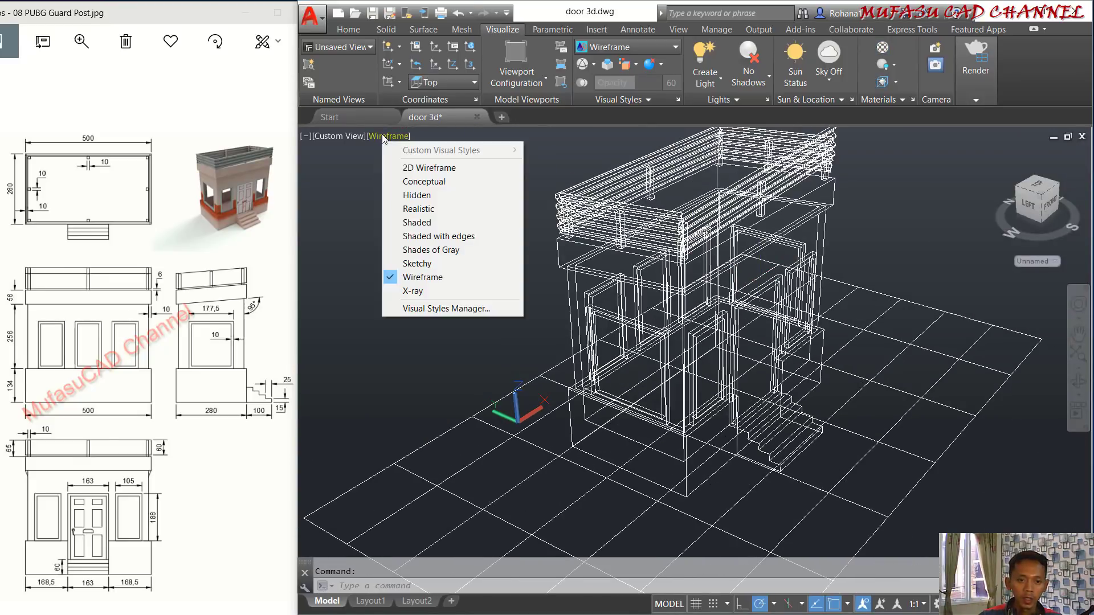
left_click(491, 235)
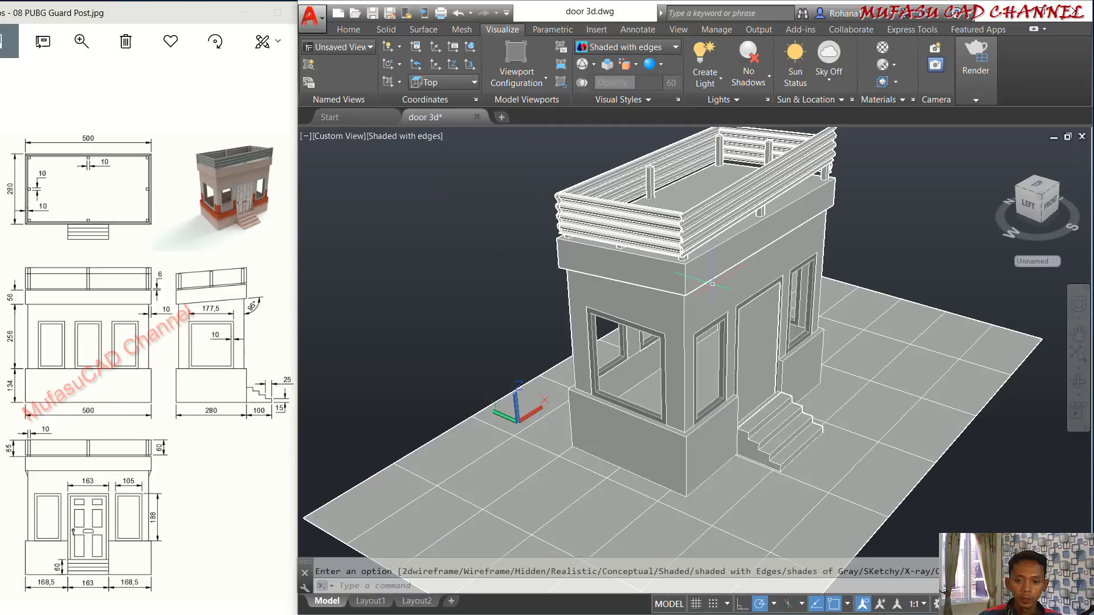
Turn on materials and textures for the guard post in the camera view.
left_click(893, 66)
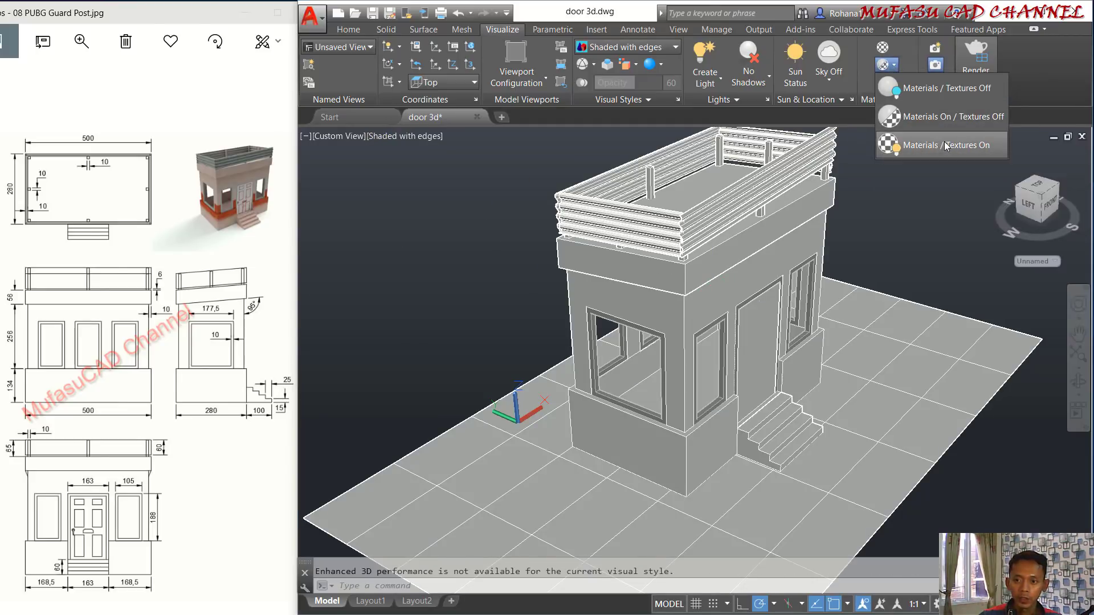
left_click(922, 145)
scroll(859, 197, "down", 2)
middle_click_drag(858, 197, 689, 262, "shift")
scroll(752, 220, "up", 4)
Turn on Full Shadows and set the render quality preset to High.
left_click(757, 78)
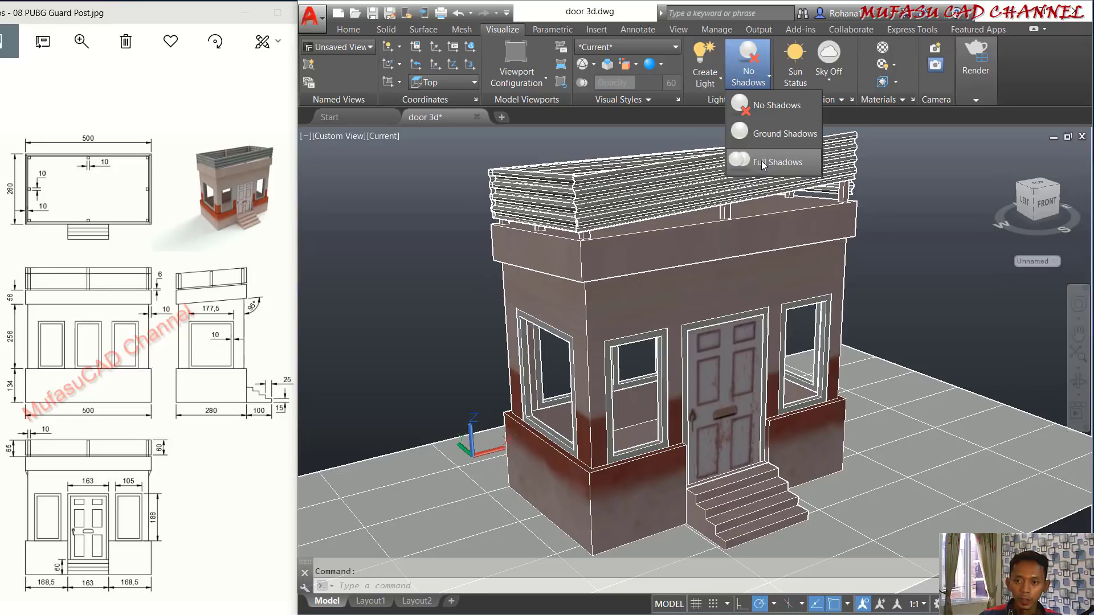
left_click(763, 164)
left_click(975, 99)
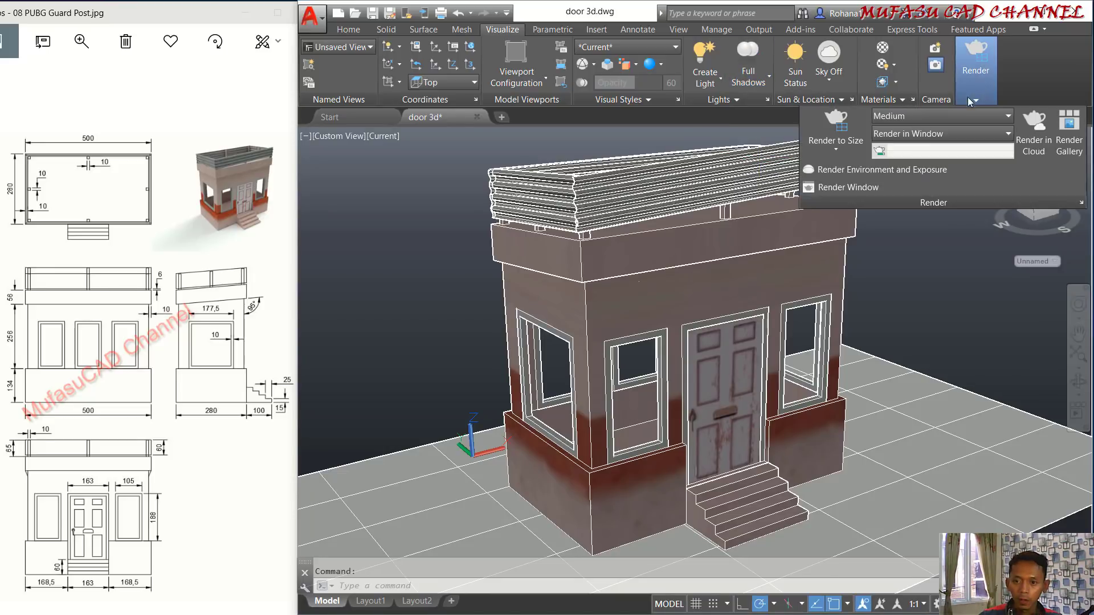
left_click(914, 115)
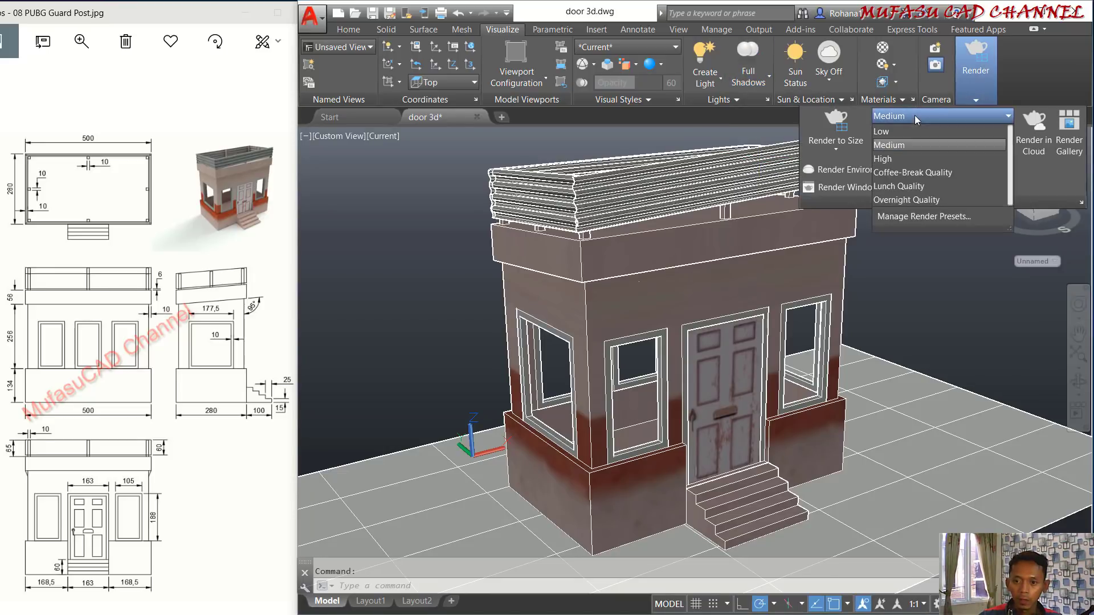
left_click(893, 158)
Turn on the render environment and choose a custom background for it.
left_click(867, 170)
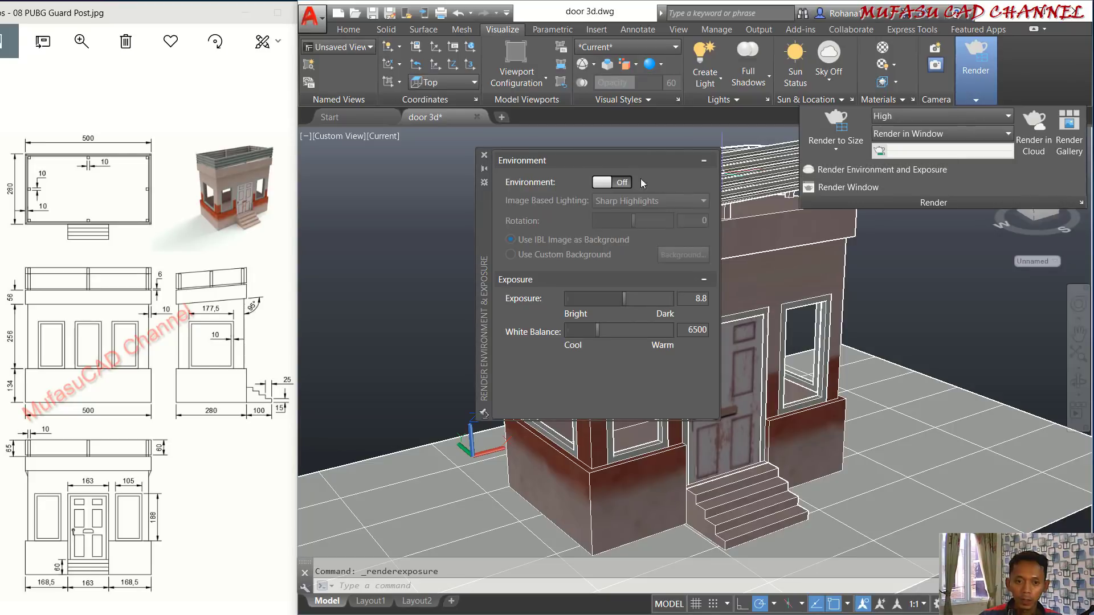
left_click(622, 183)
left_click(542, 254)
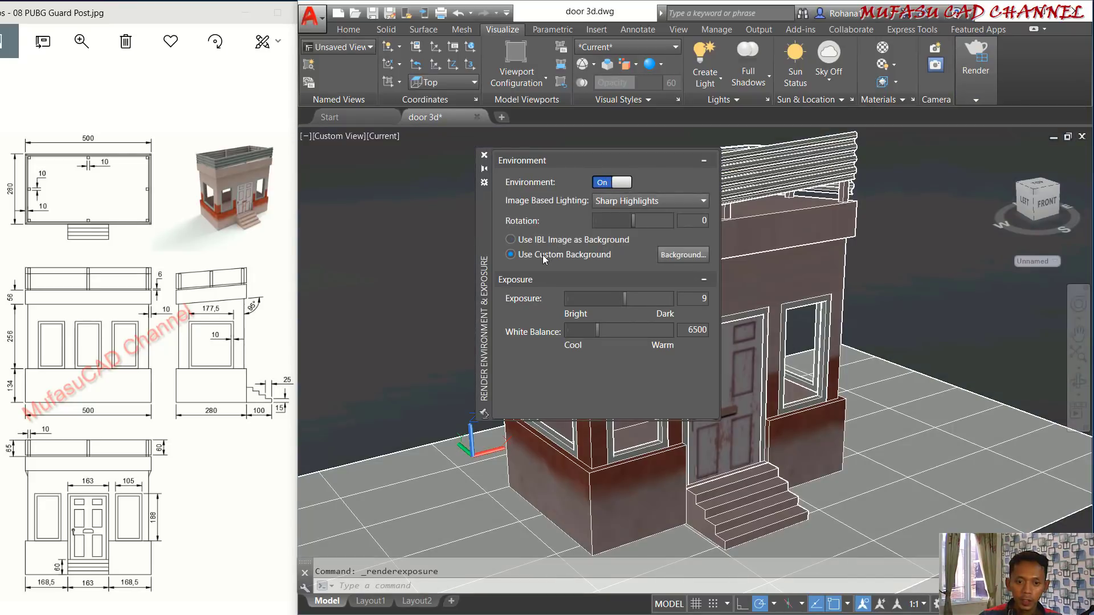
Set the custom background to solid white, RGB 255,255,255, and close the render environment settings.
left_click(677, 258)
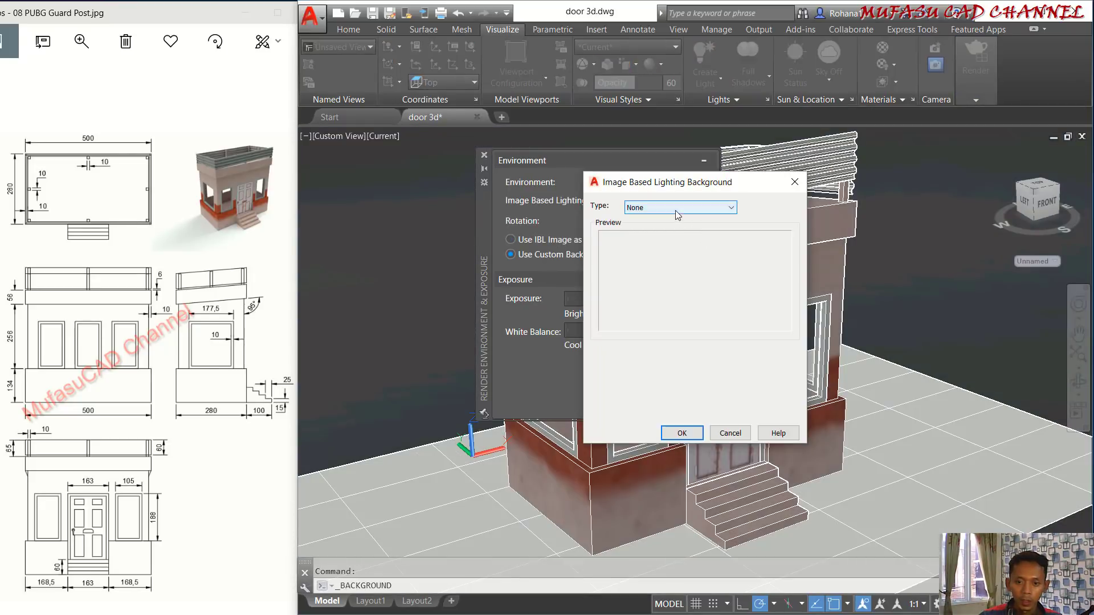
left_click(675, 210)
left_click(653, 229)
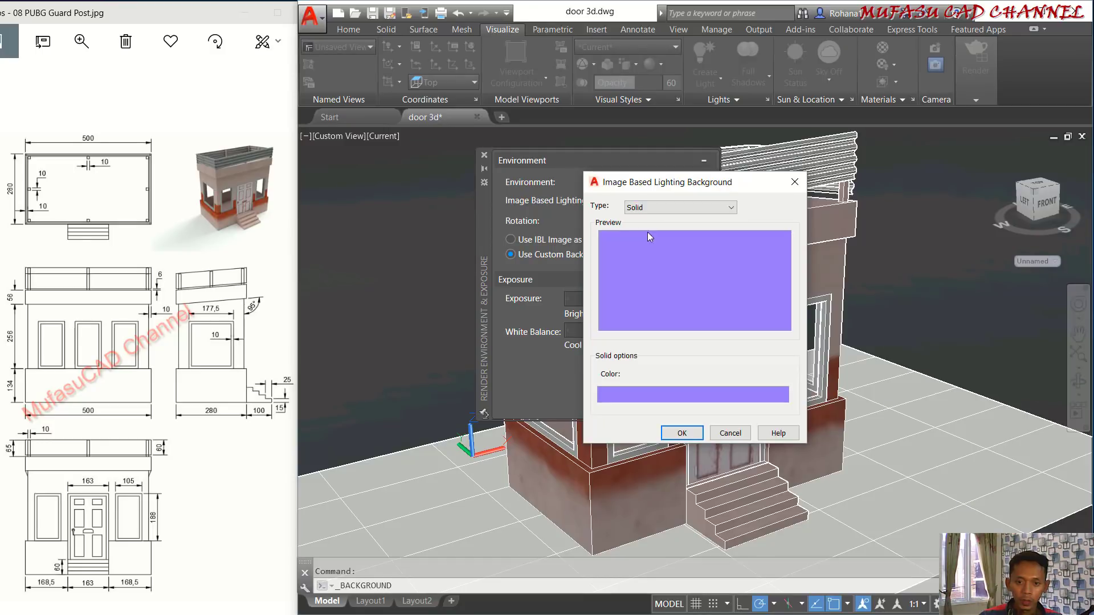
left_click(662, 391)
left_click_drag(407, 254, 407, 224)
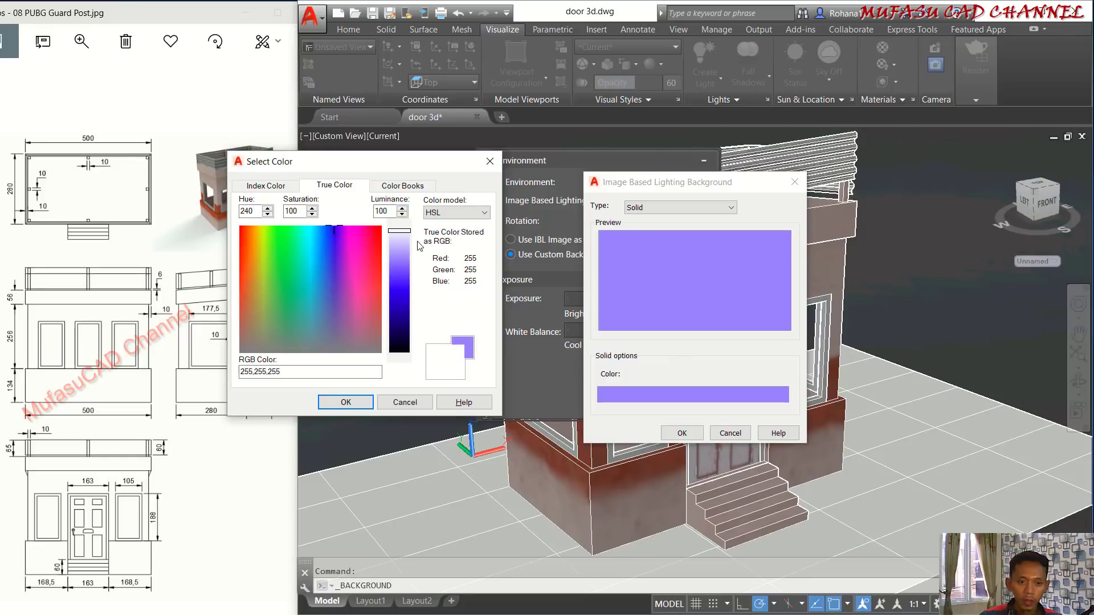
left_click(353, 406)
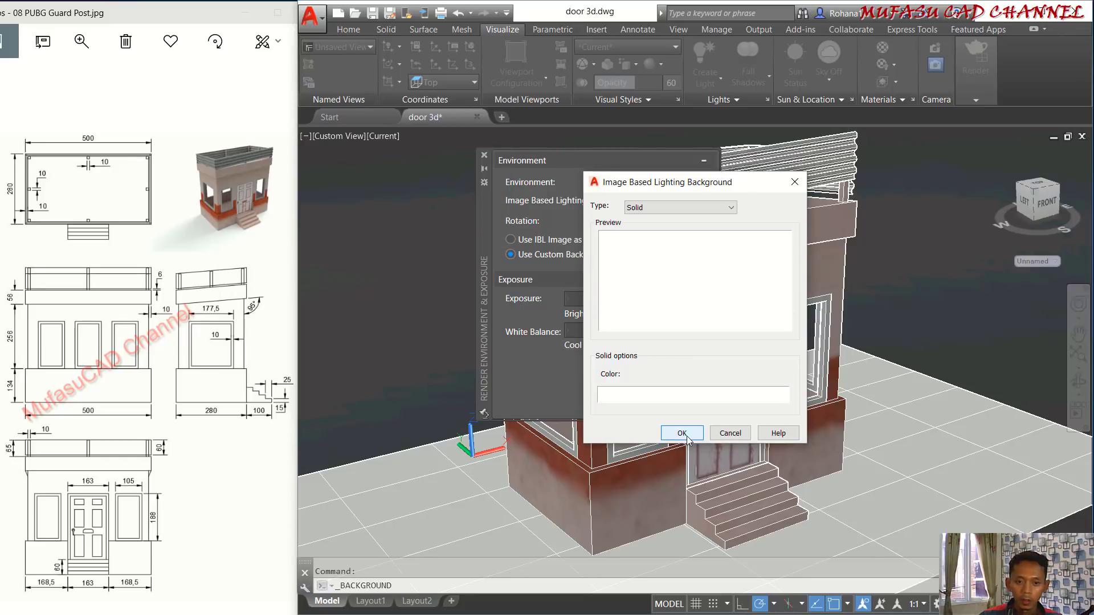
left_click(682, 434)
left_click(484, 156)
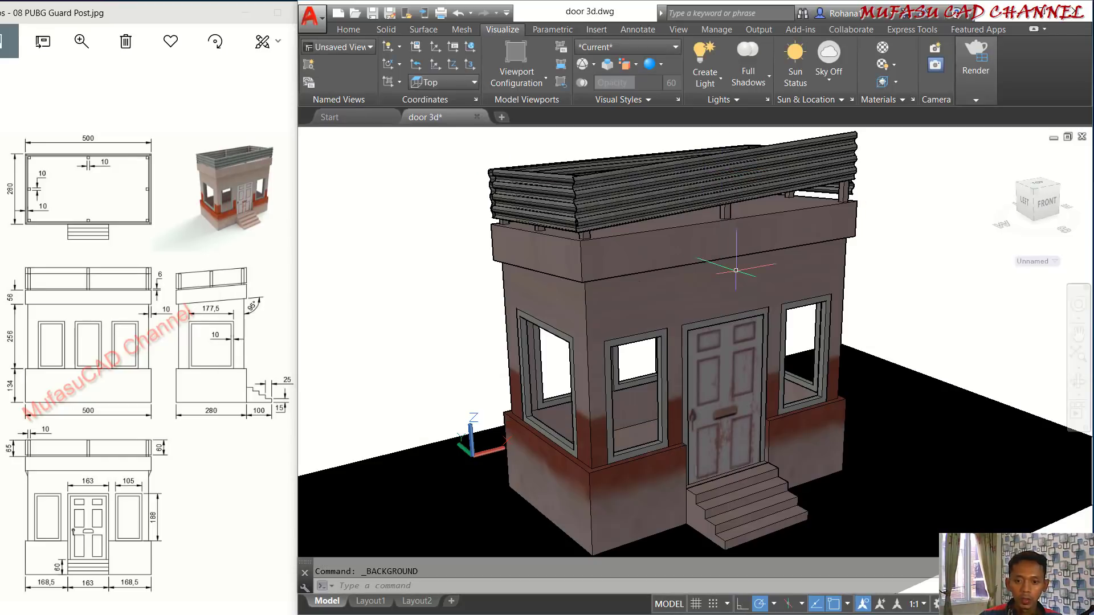
Frame the guard post from above its front corner and render it to size in the render window.
middle_click_drag(740, 260, 742, 300, "shift")
scroll(745, 290, "down", 2)
scroll(730, 294, "up", 3)
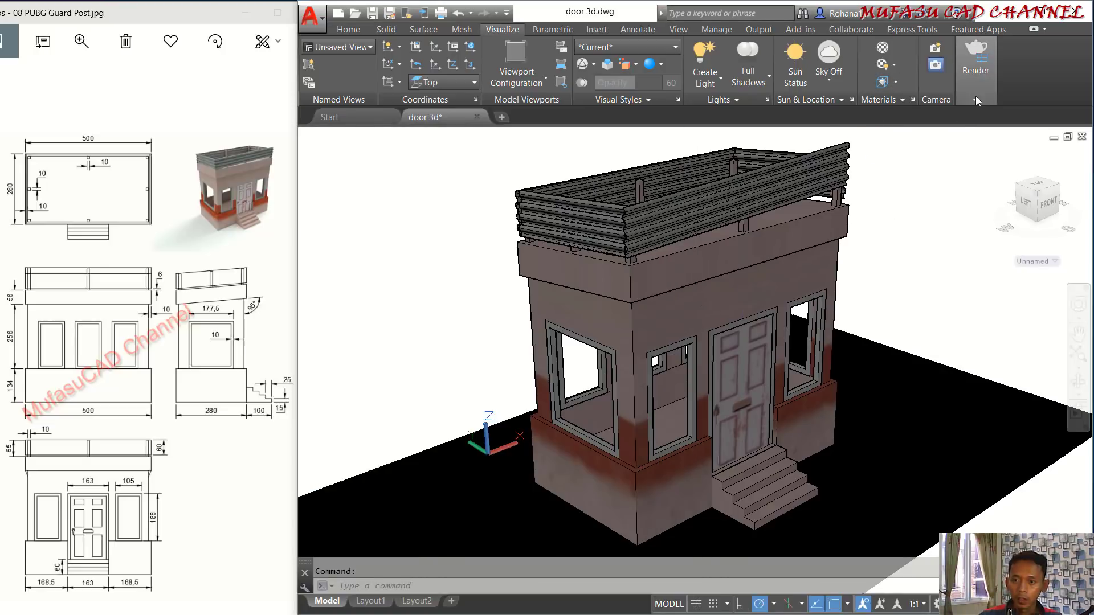
left_click(976, 97)
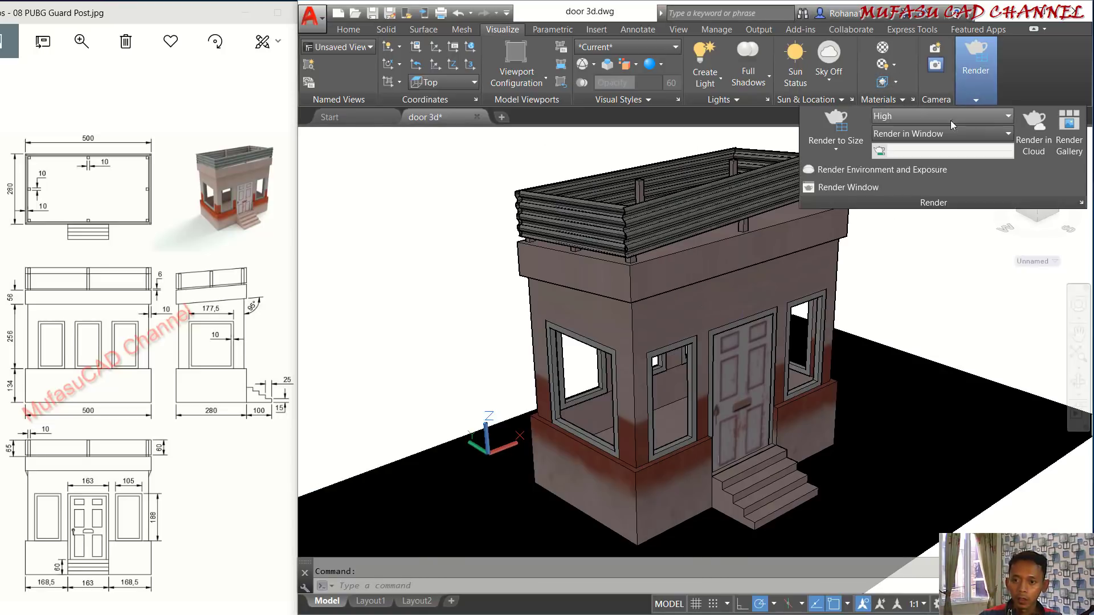
left_click(839, 119)
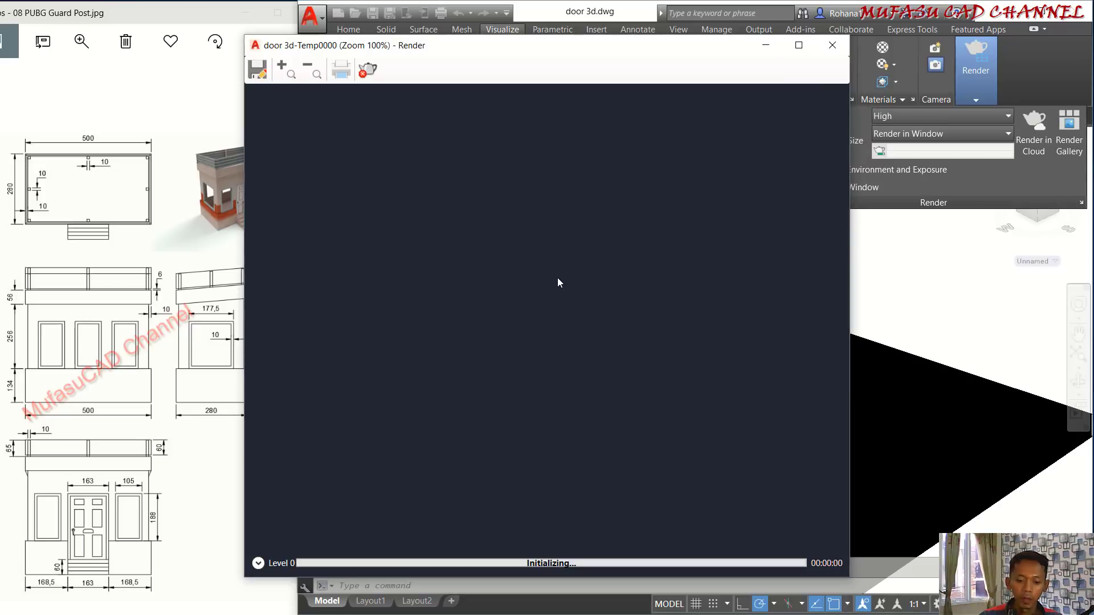